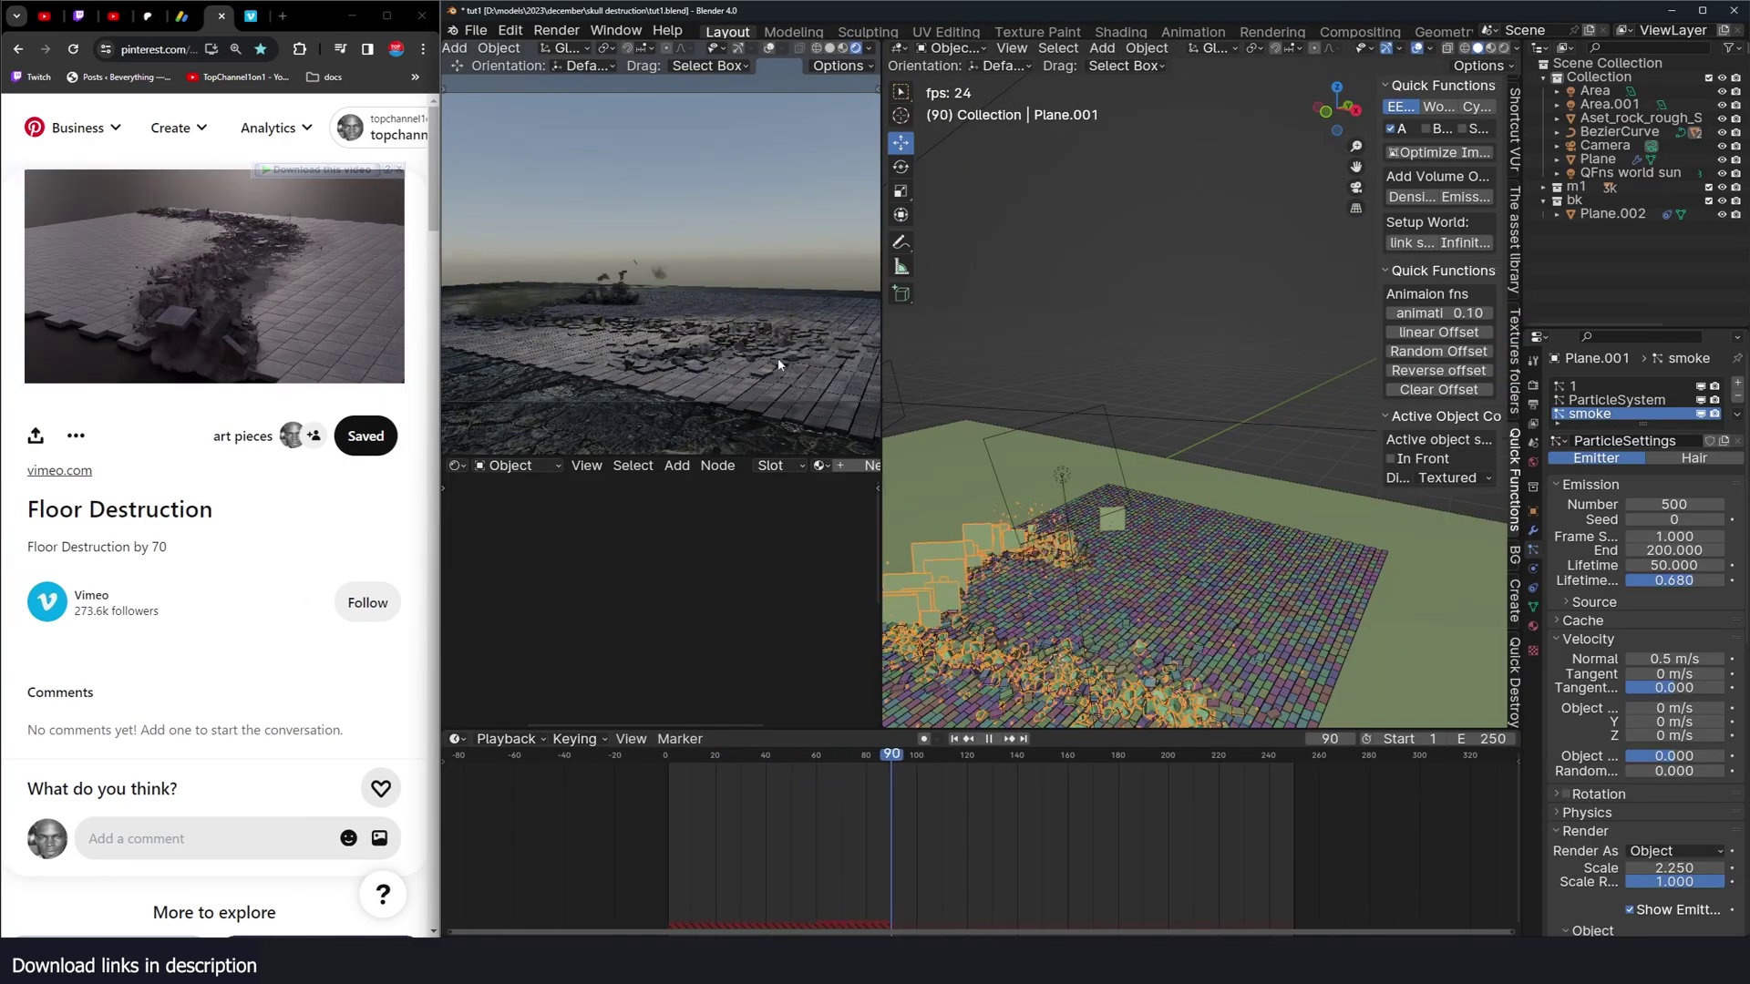
Step: Review the finished floor destruction animation, stop its playback and return to frame 0
middle_click_drag(759, 436, 588, 357)
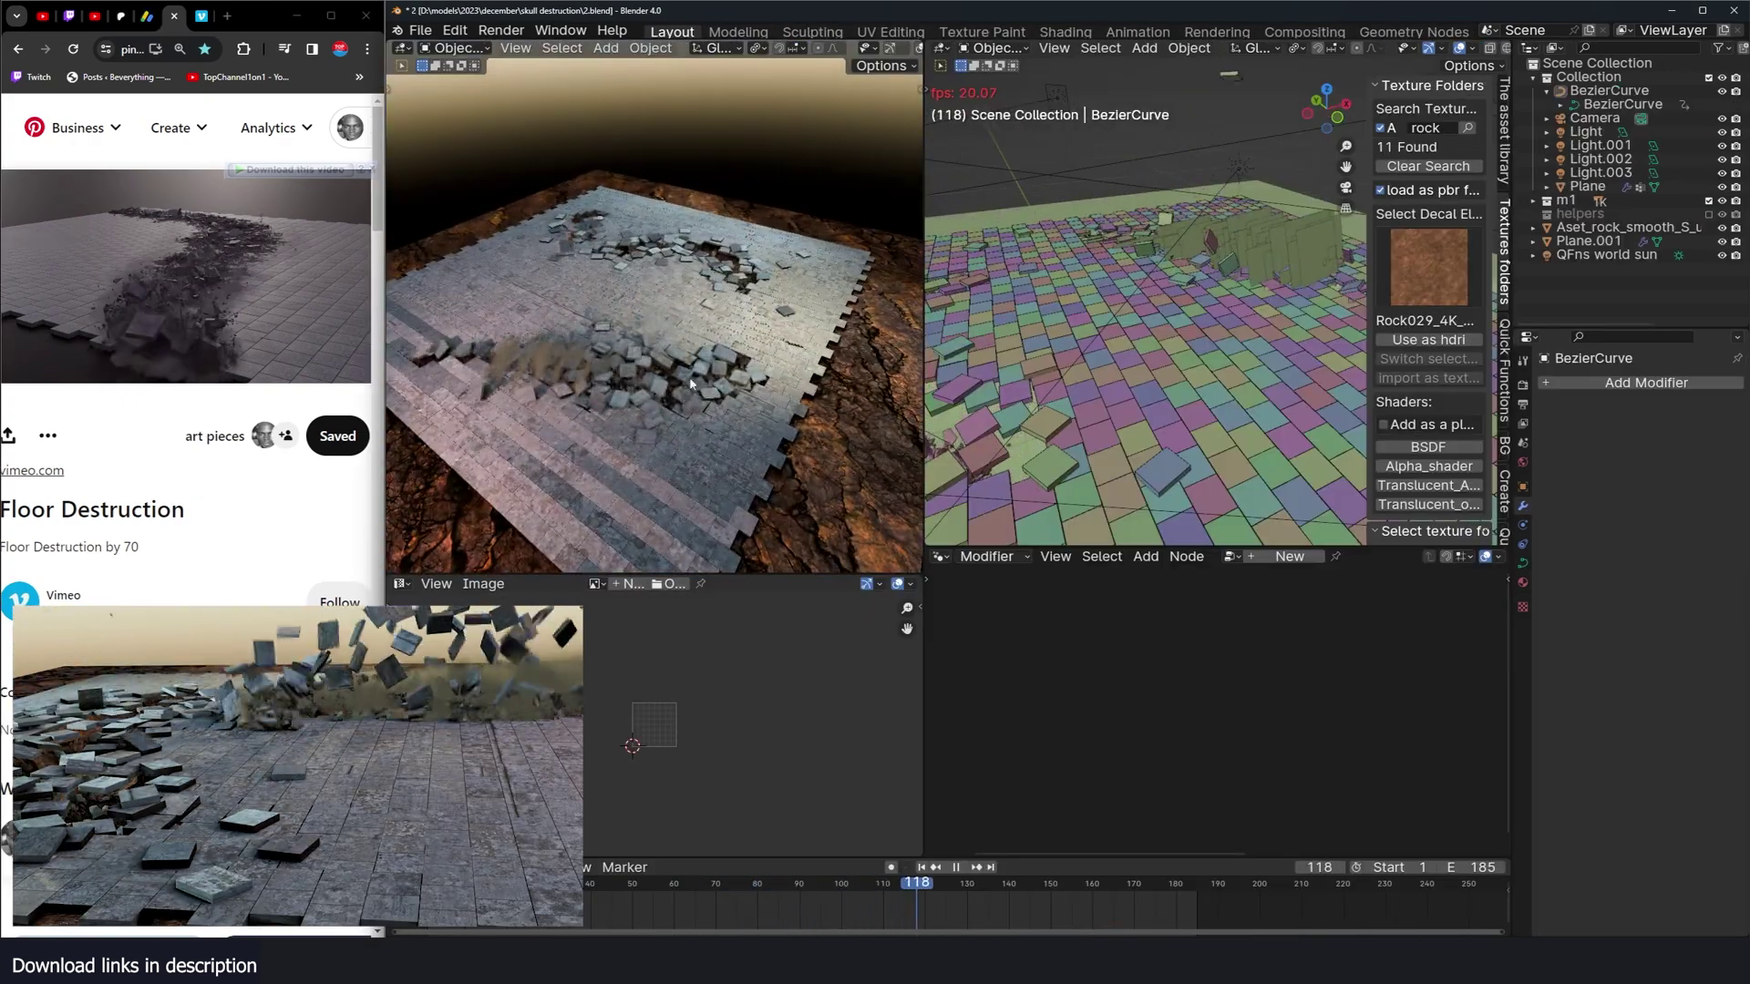
key("space")
middle_click_drag(1089, 343, 935, 360)
left_click(421, 883)
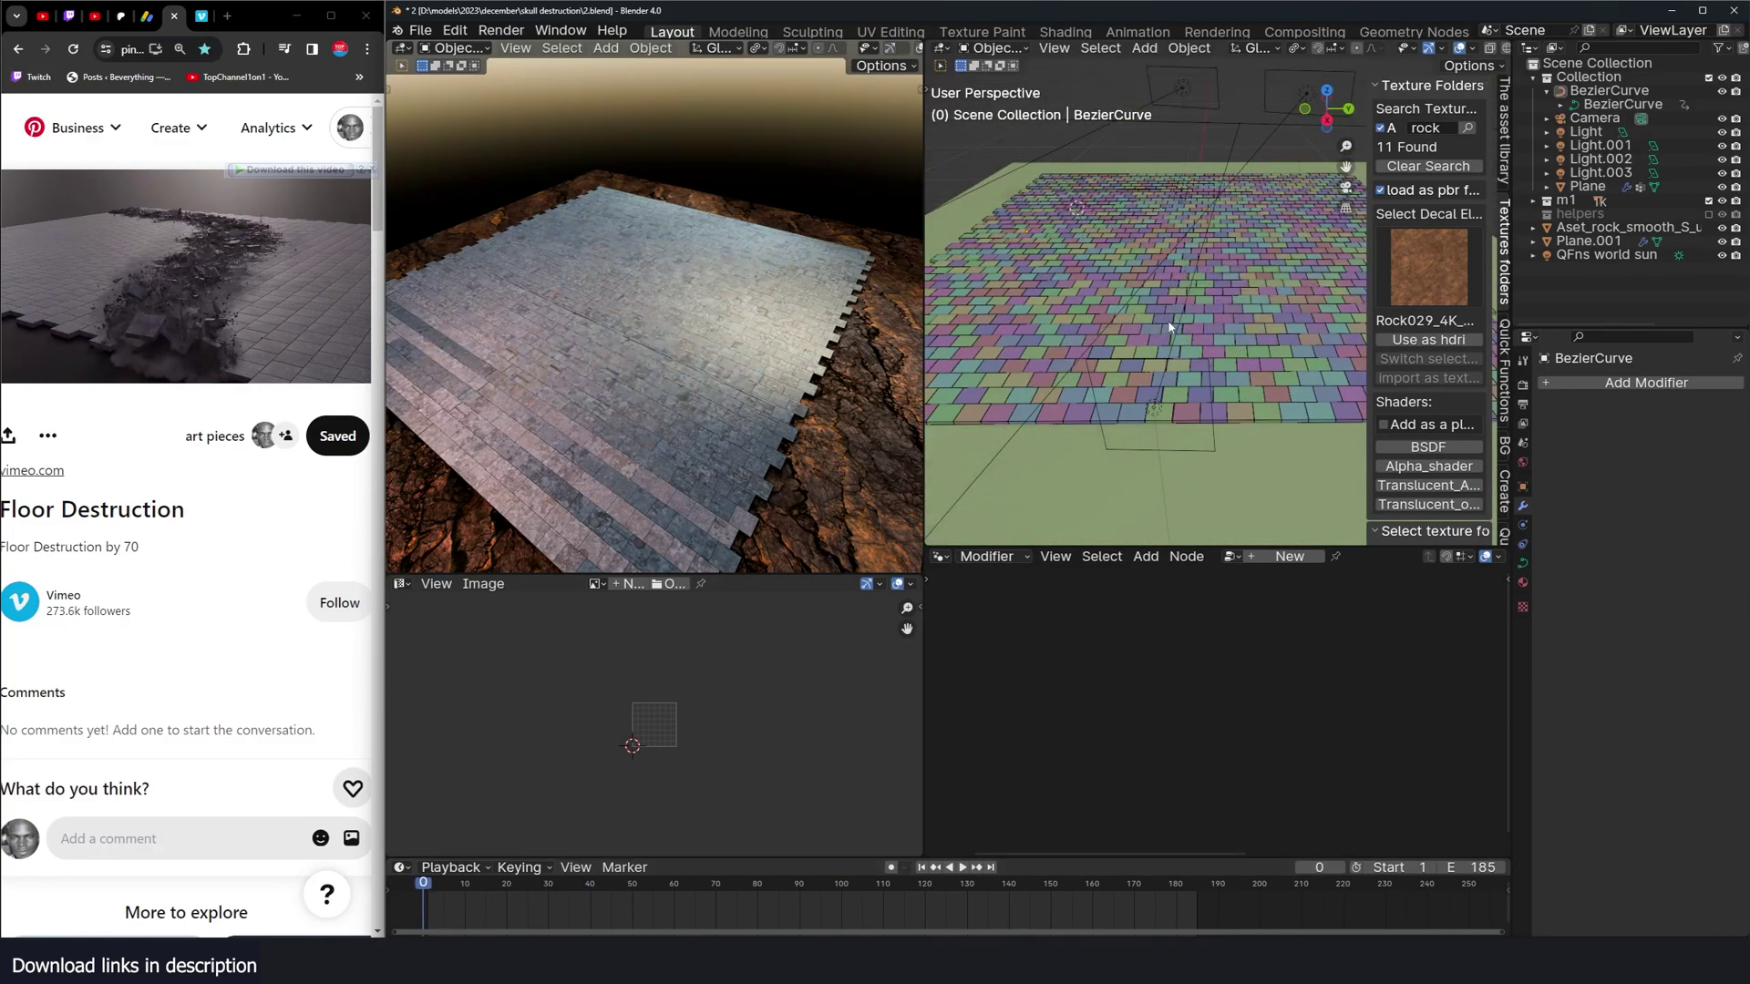
Step: Find and select the Bezier path curve beneath the tiled floor with the help of wireframe display
middle_click_drag(1218, 306, 1215, 173)
left_click(1233, 255)
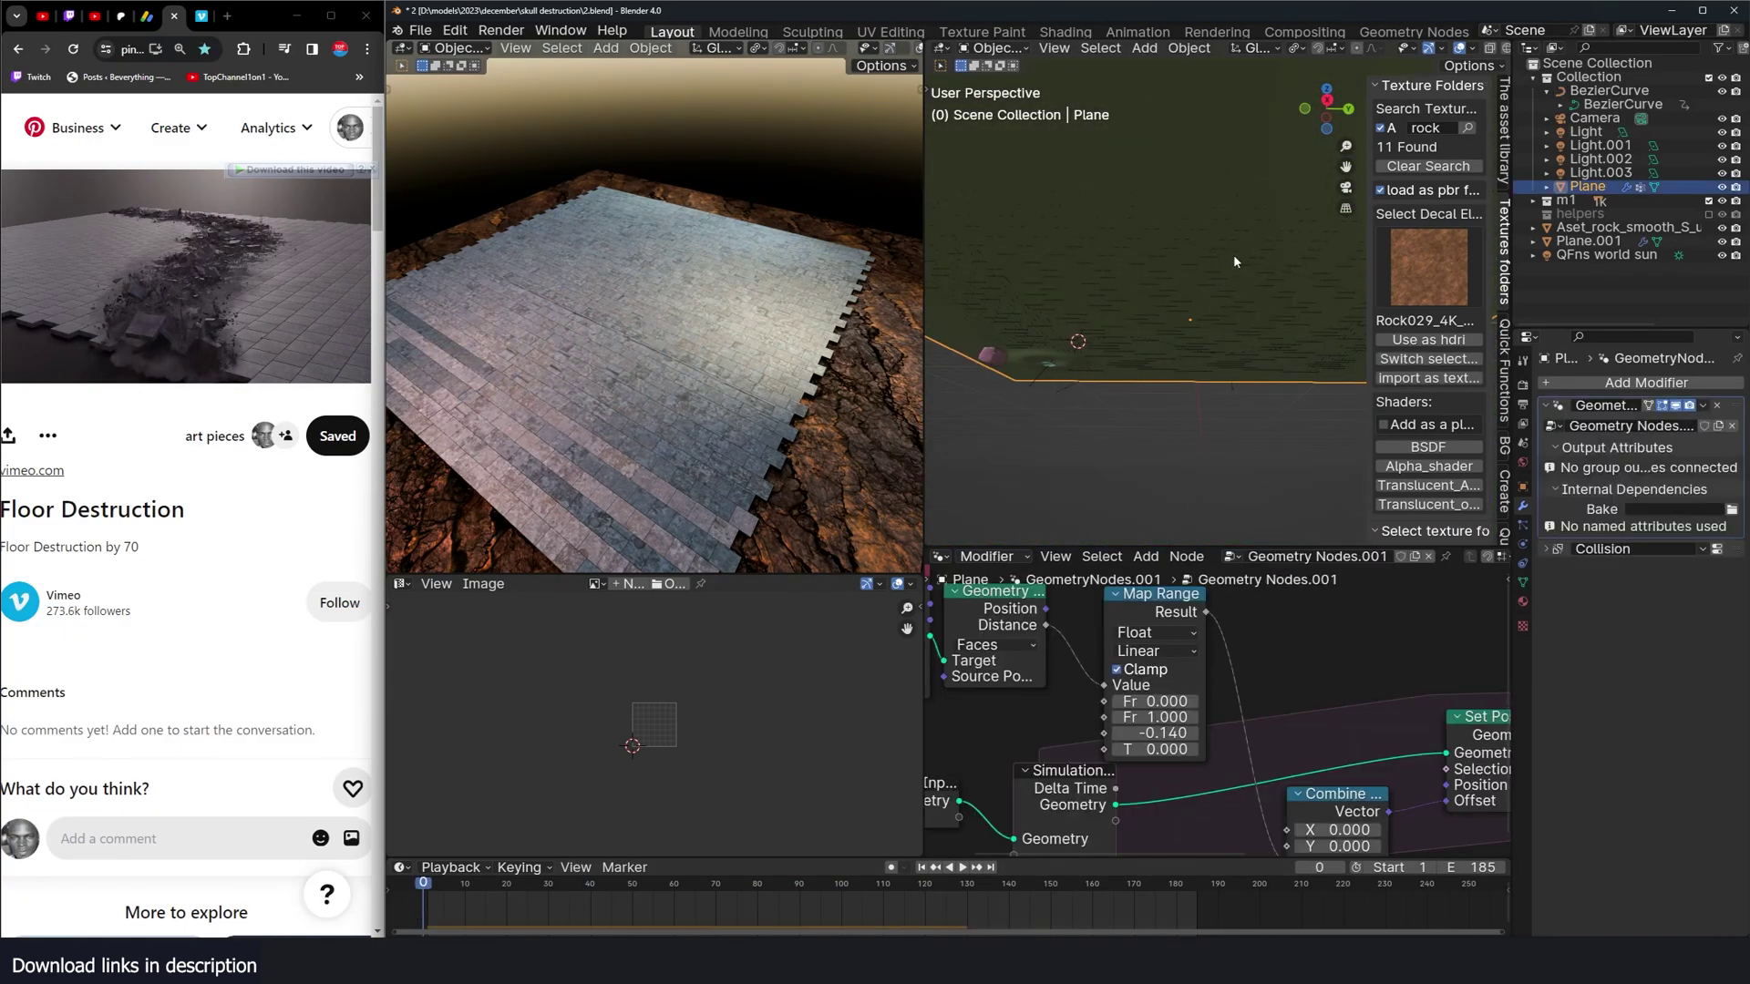
left_click(1237, 259)
left_click(1240, 259)
middle_click_drag(1241, 259, 1183, 275)
key("shift+z")
left_click(1183, 275)
left_click(1183, 275)
left_click(1212, 261)
left_click(1212, 262)
scroll(1195, 284, "up", 3)
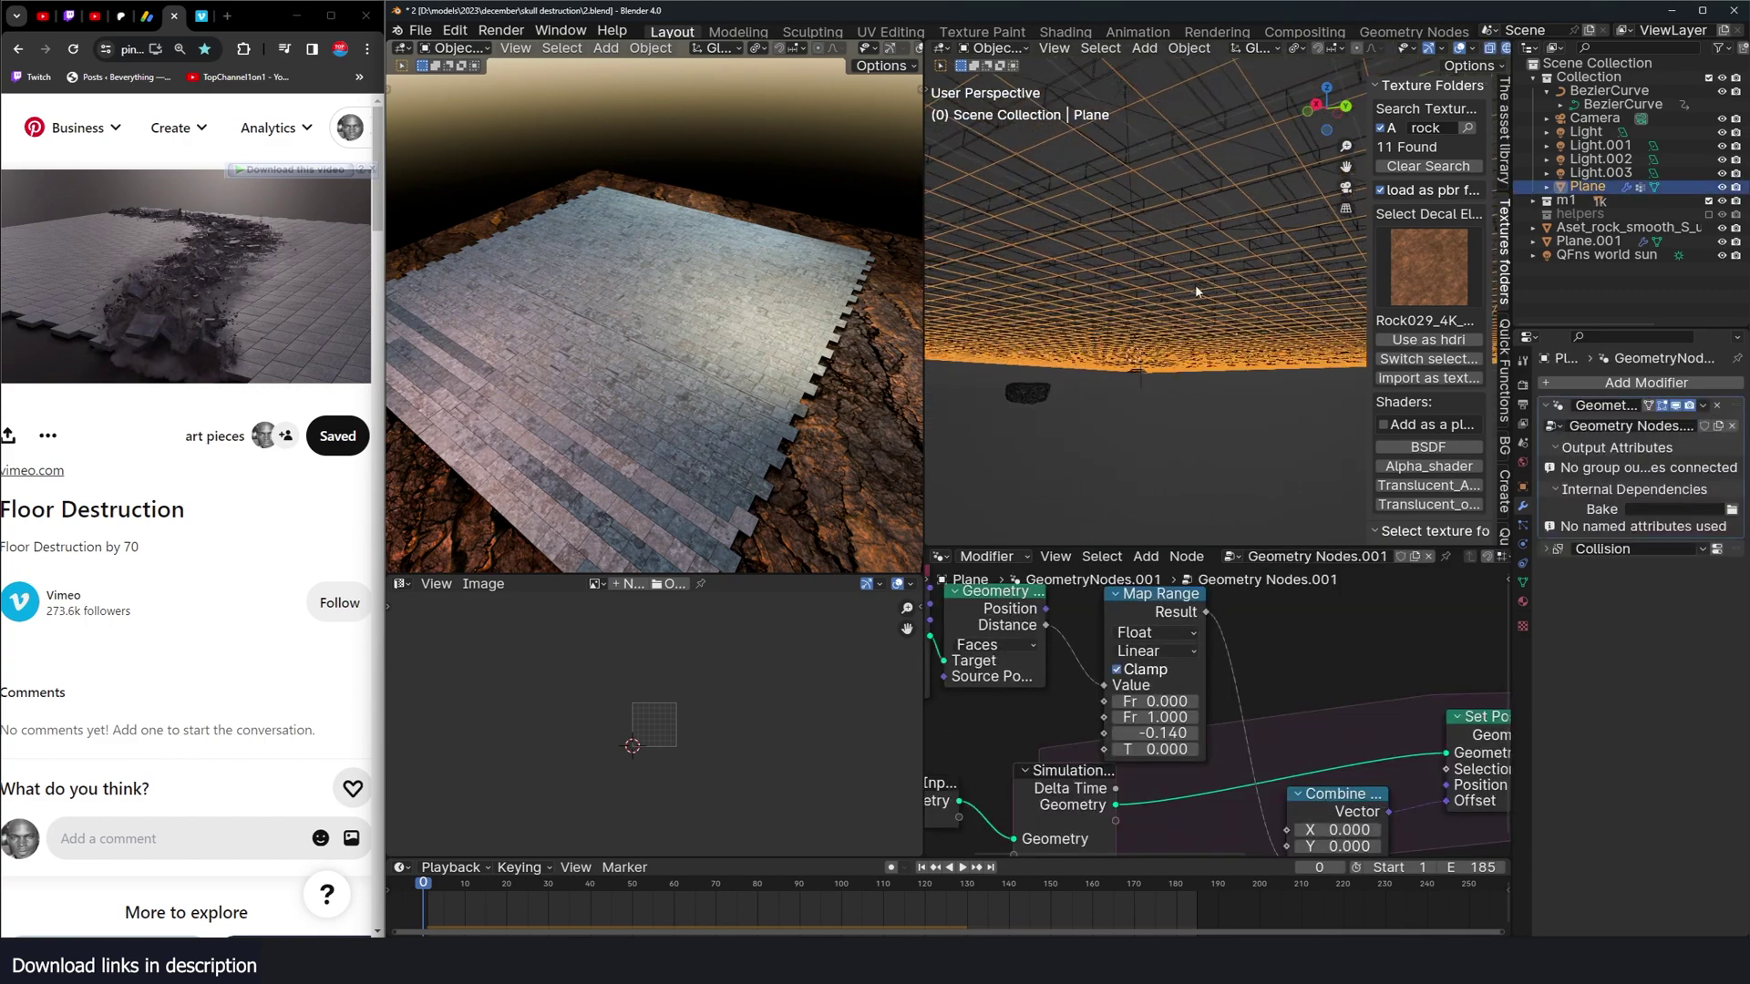
left_click(1163, 234)
middle_click_drag(1135, 239, 1125, 406)
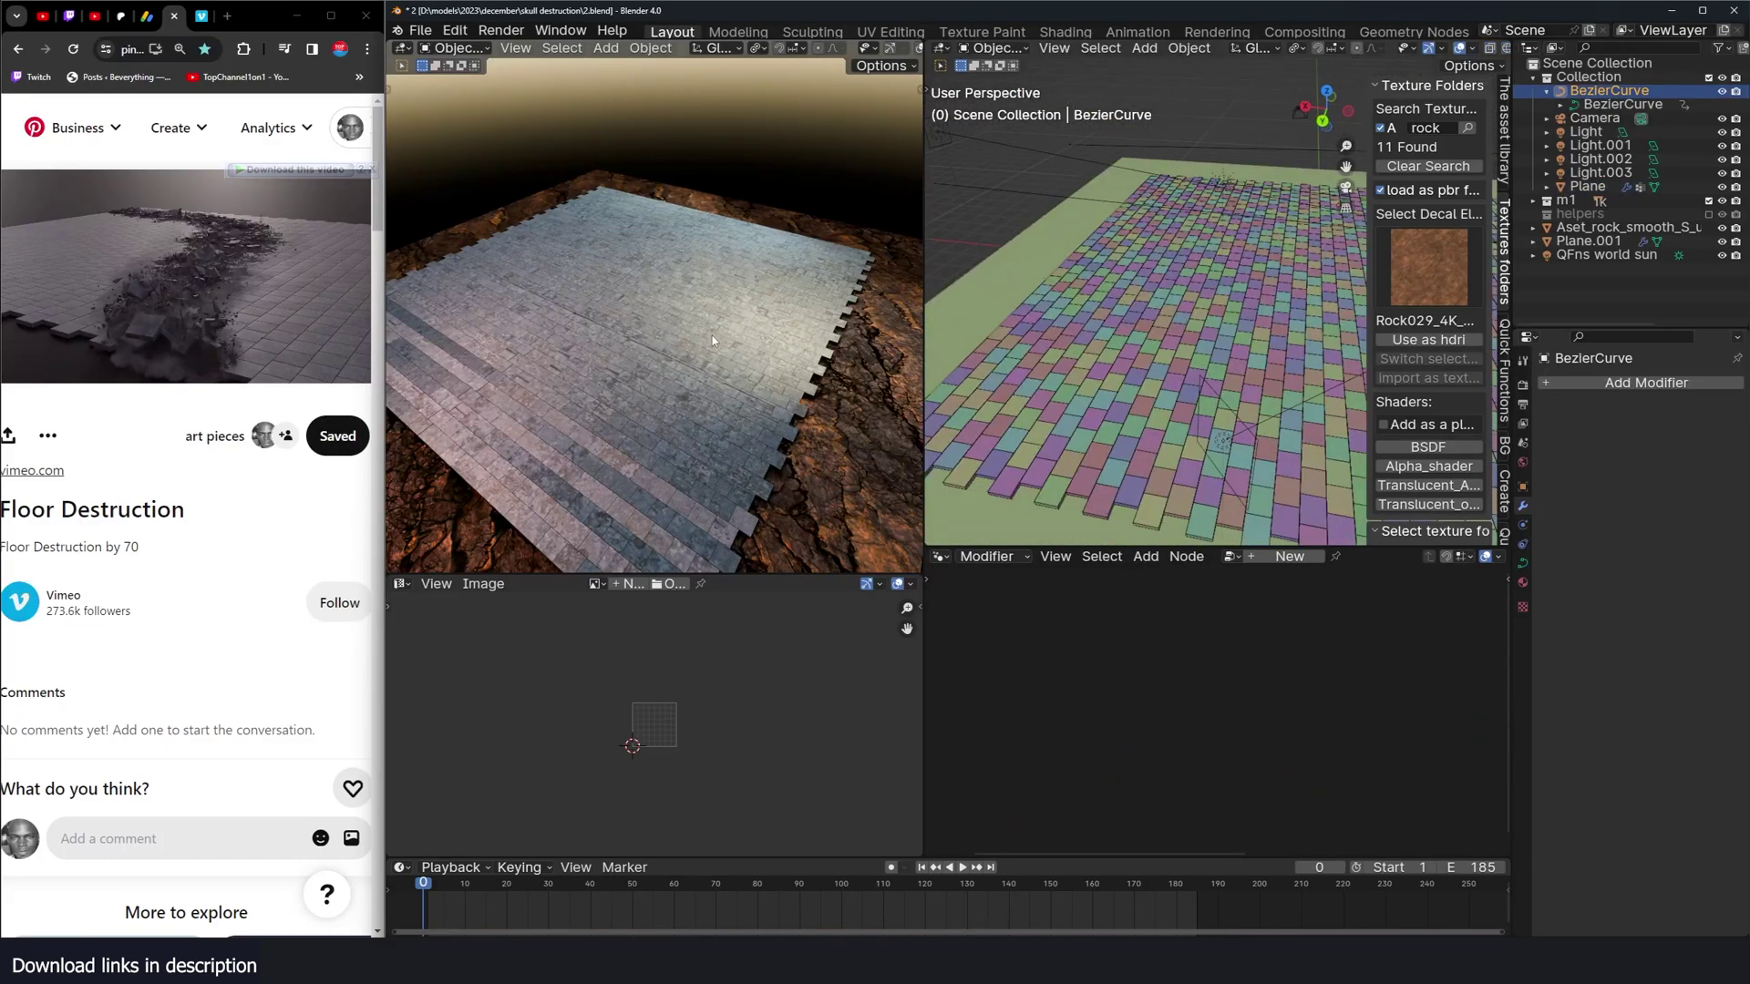
Step: Reshape the Bezier curve in top view into a long looping path across the tiled floor
scroll(1124, 394, "down", 5)
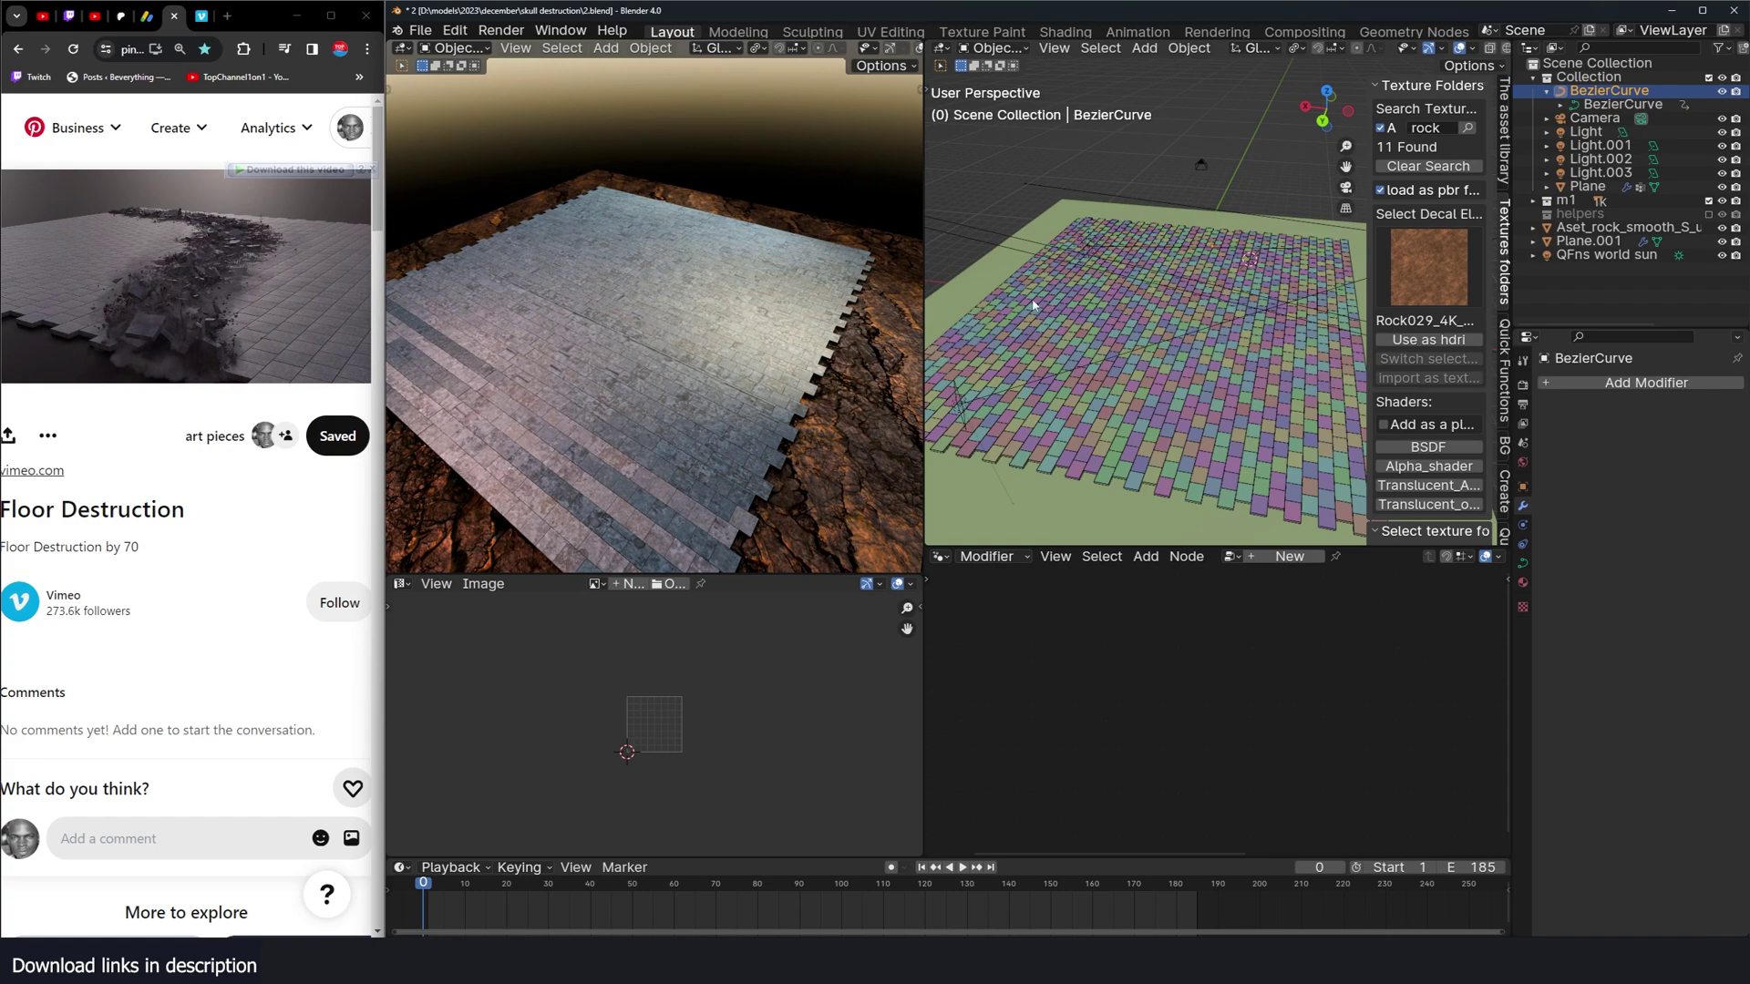
key("Tab")
key("shift+z")
key("KP_7")
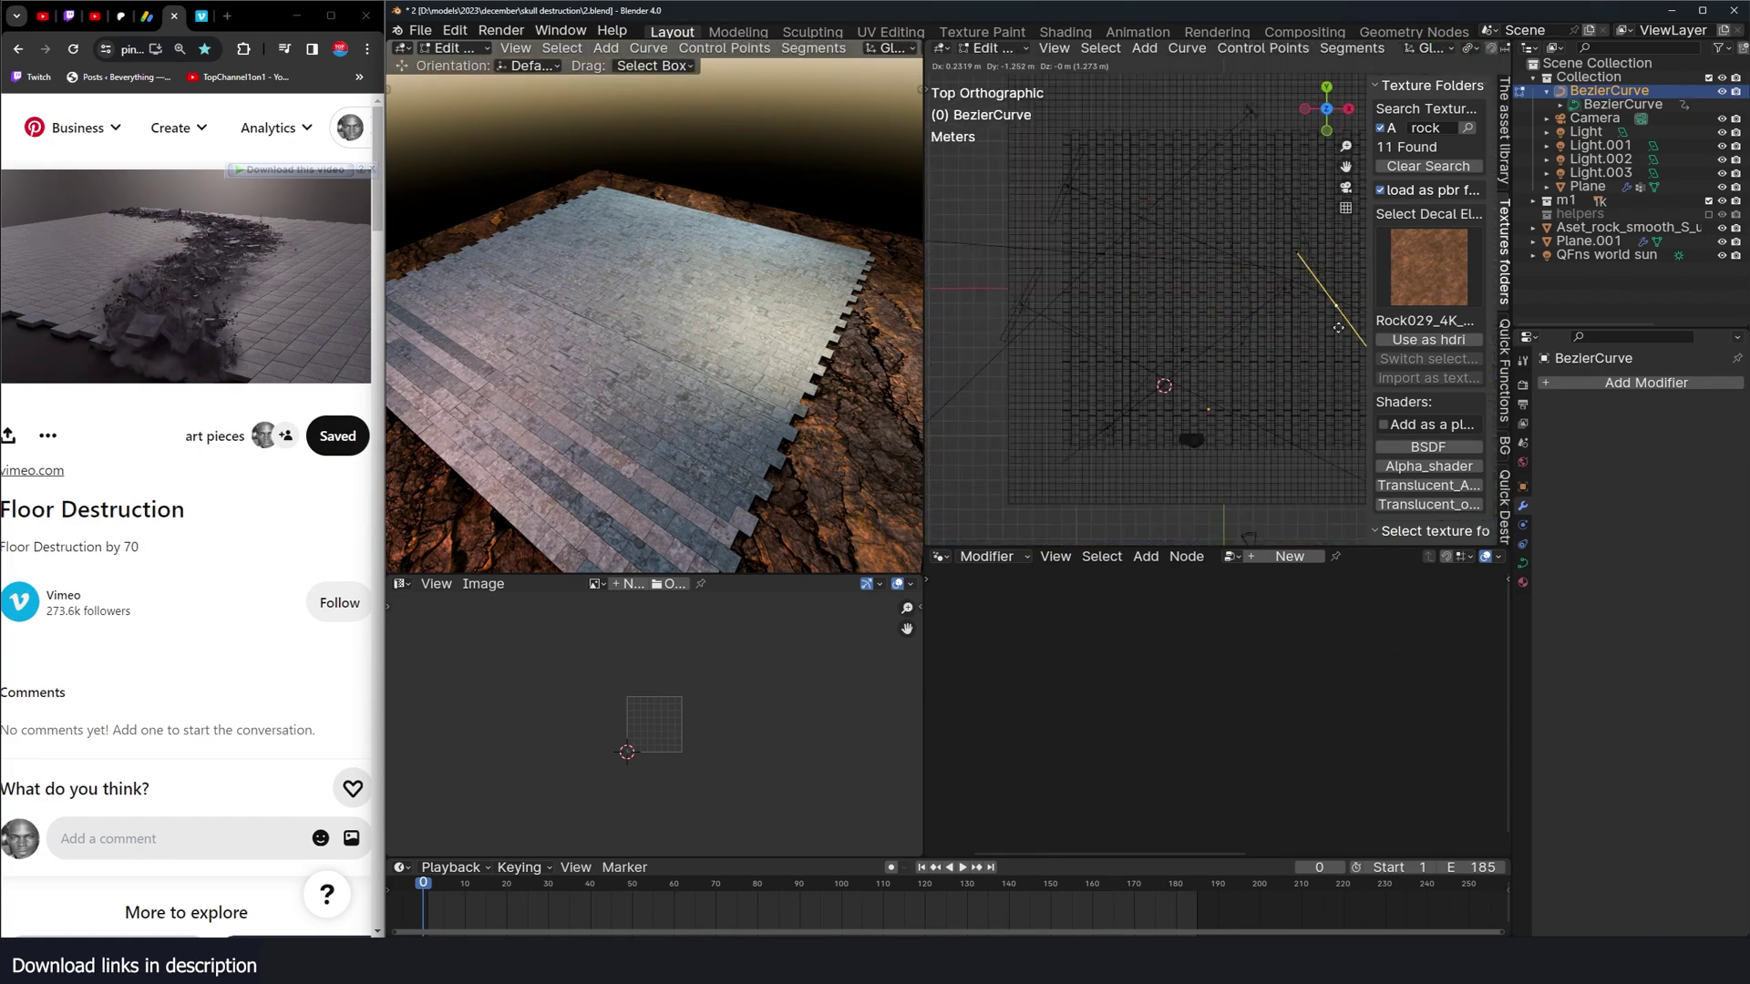
key("Tab")
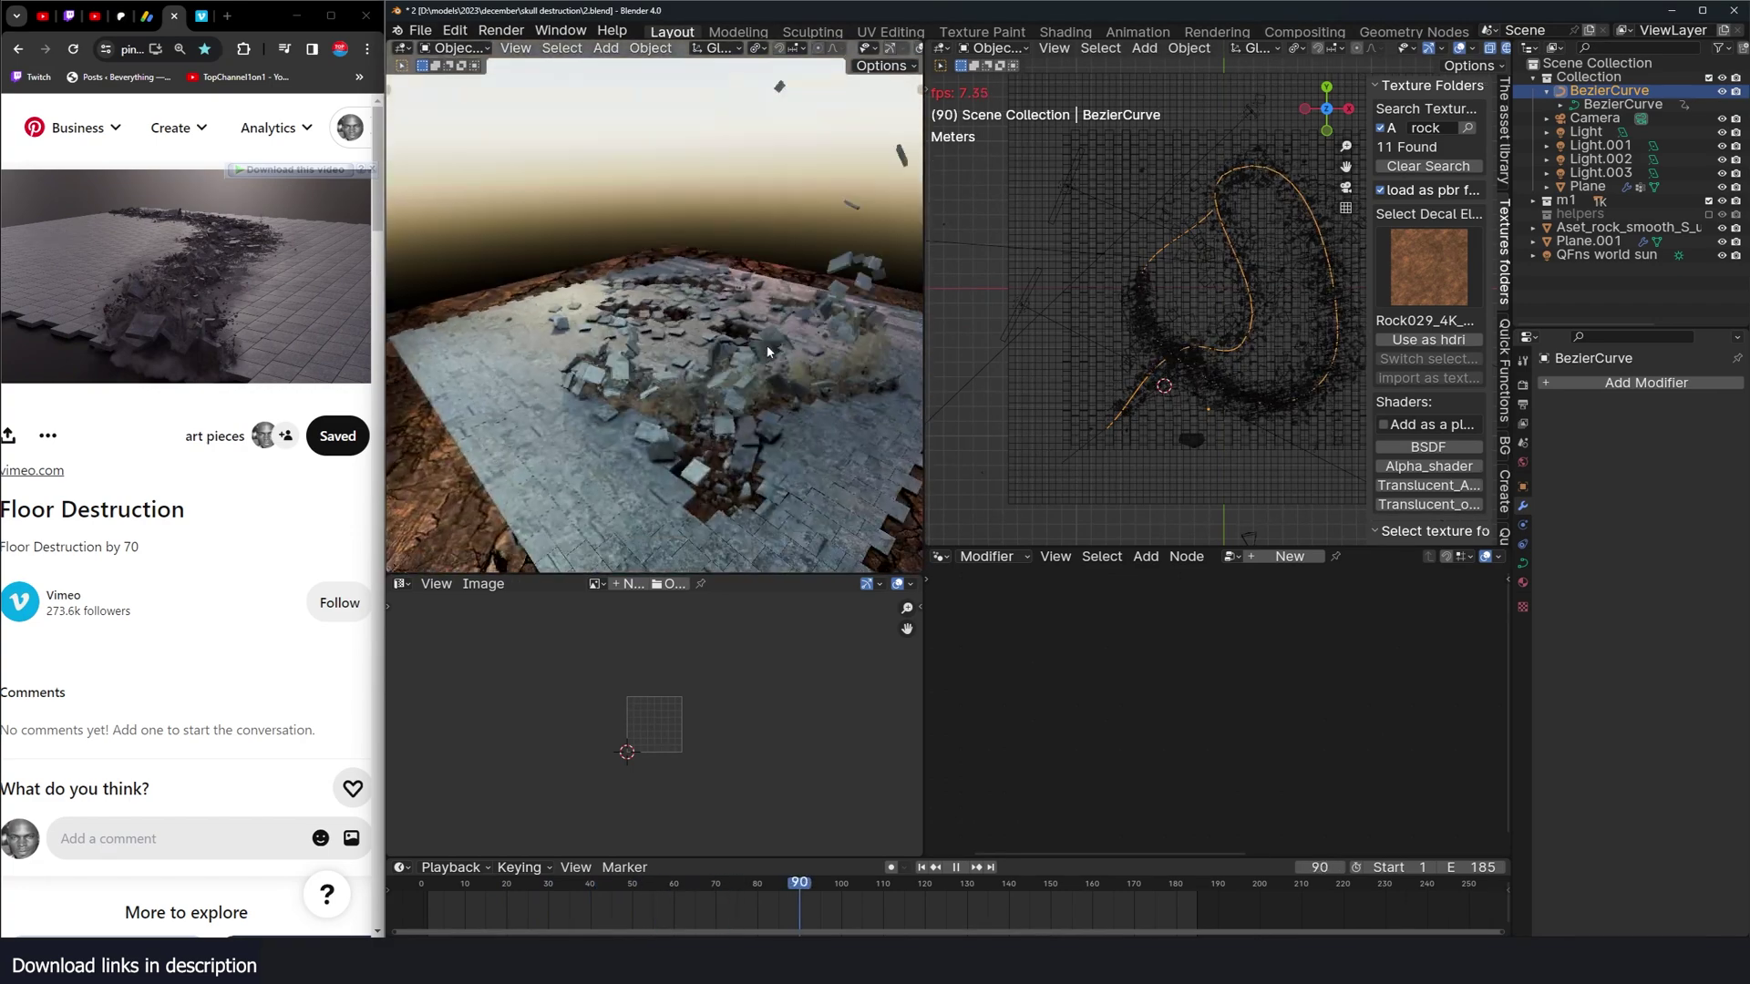
Step: Play the simulation from near the start and inspect the breaking tiles along the looping path from several angles
key("space")
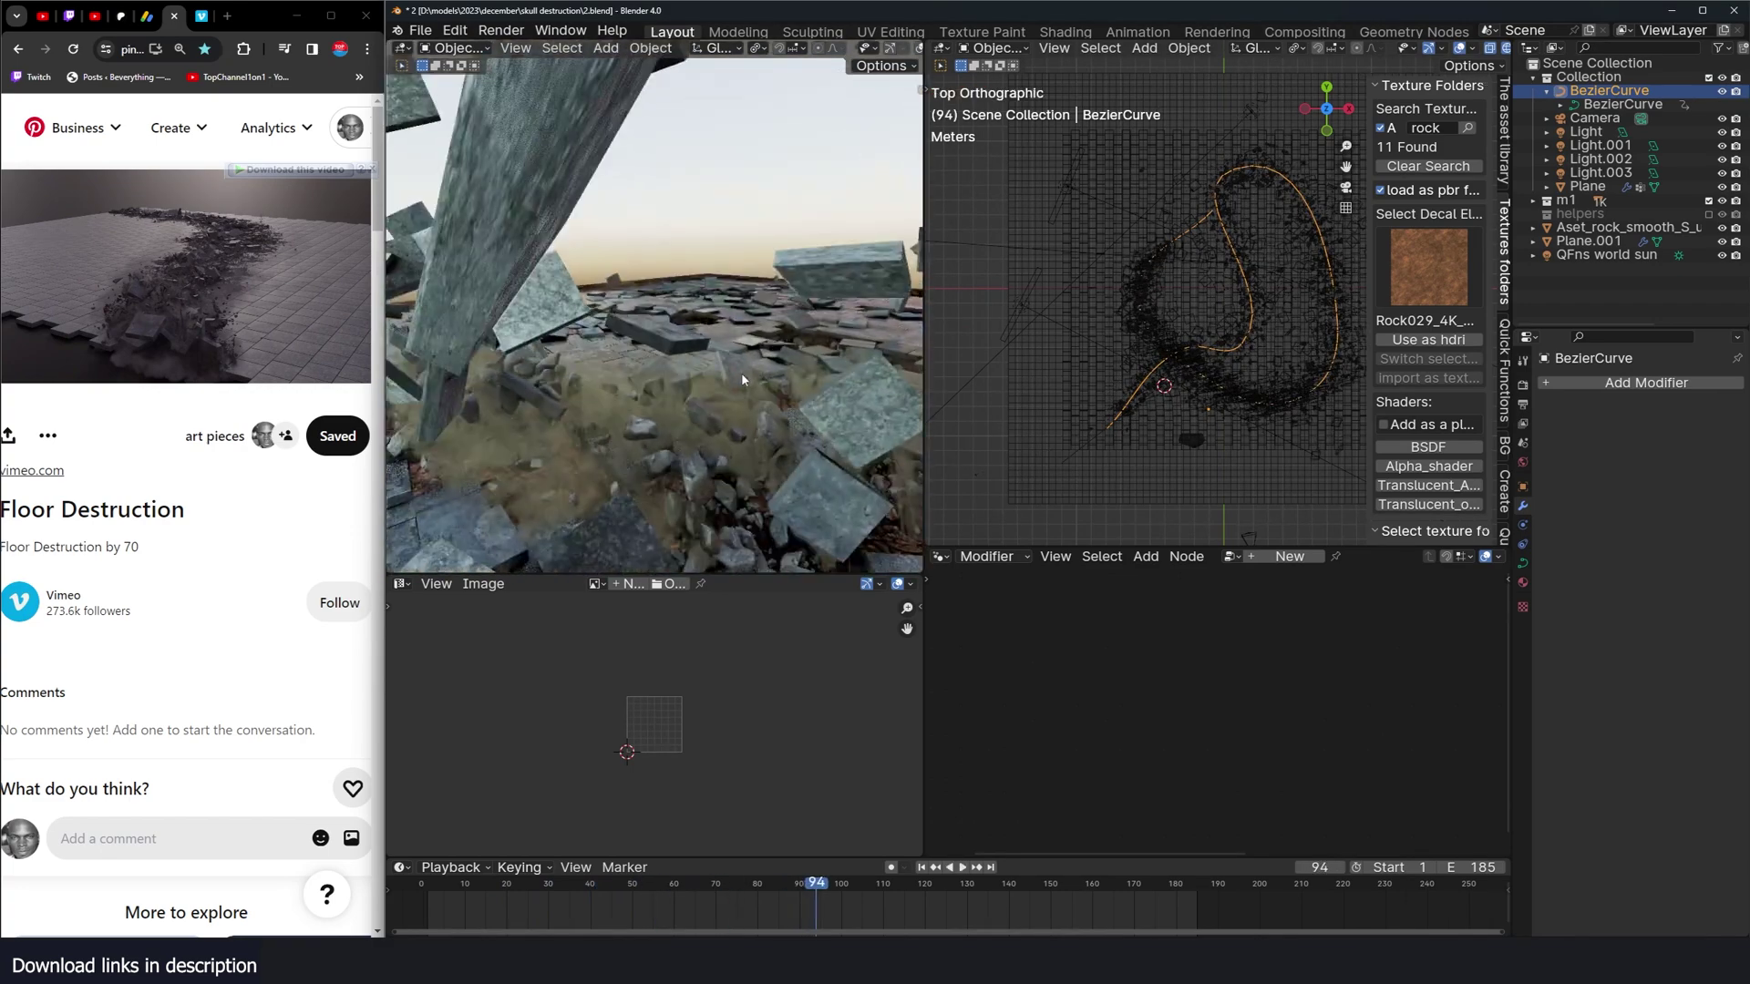
middle_click_drag(741, 382, 708, 394)
scroll(636, 479, "down", 4)
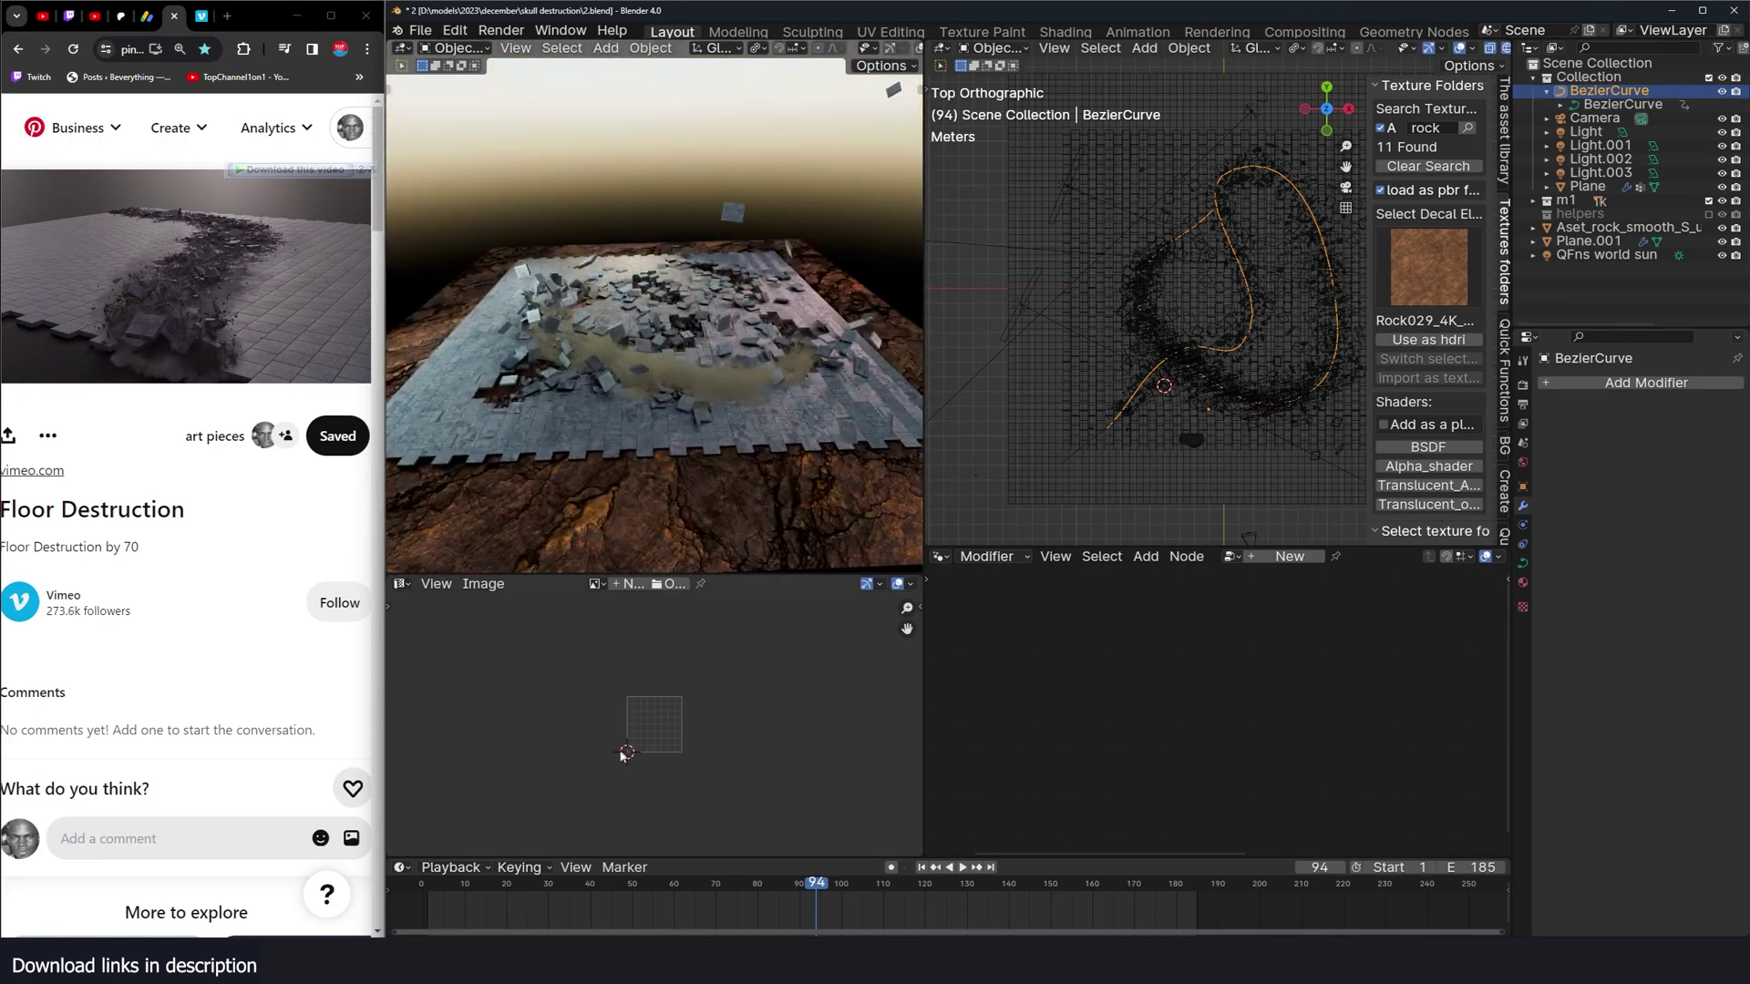
left_click(449, 891)
key("space")
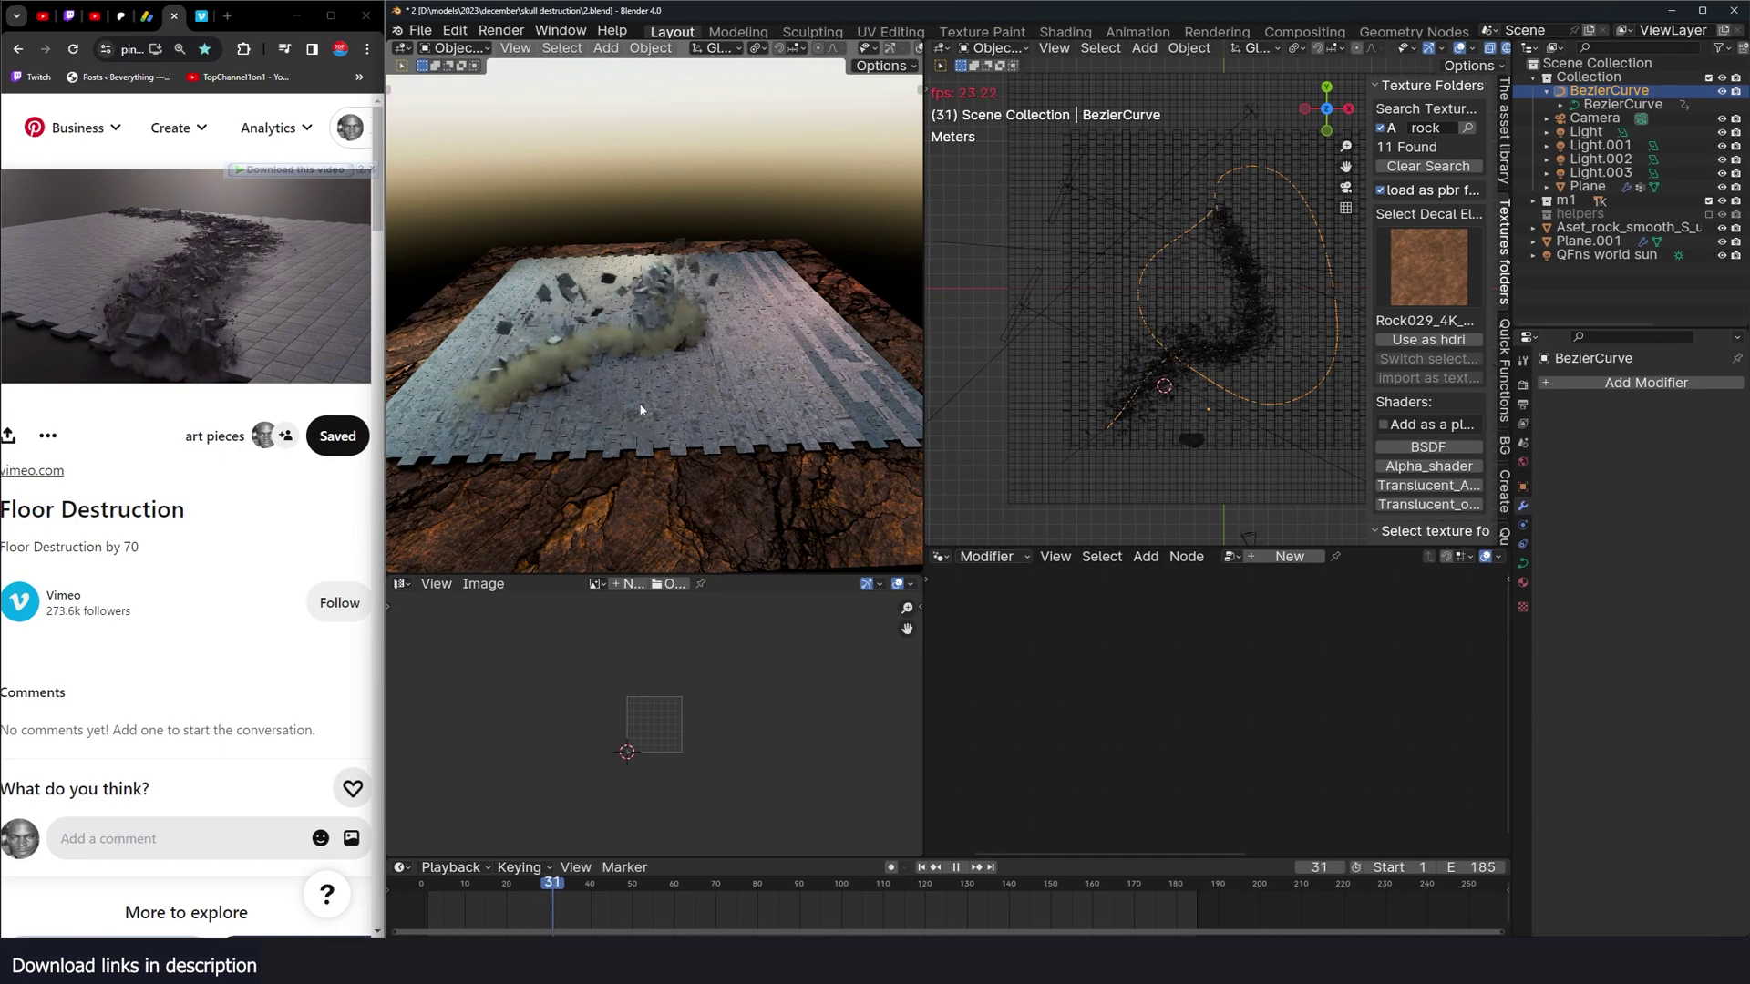
key("space")
middle_click_drag(646, 423, 670, 223)
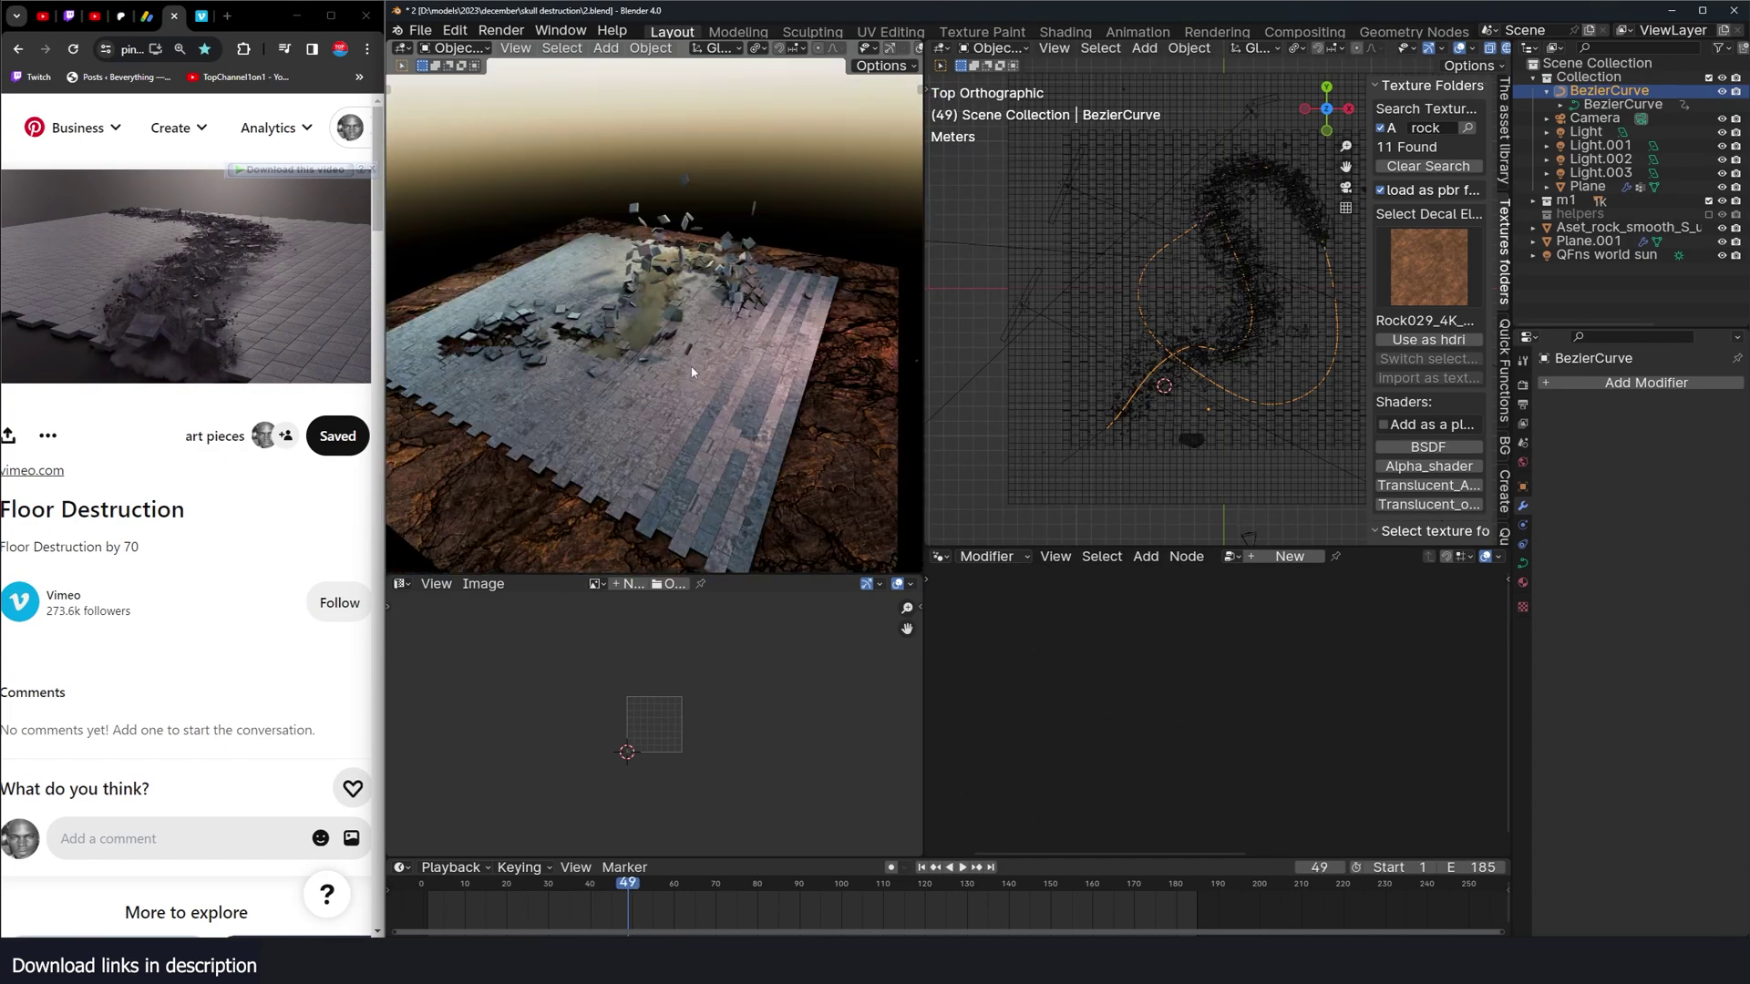
middle_click_drag(691, 371, 710, 354)
key("space")
key("space")
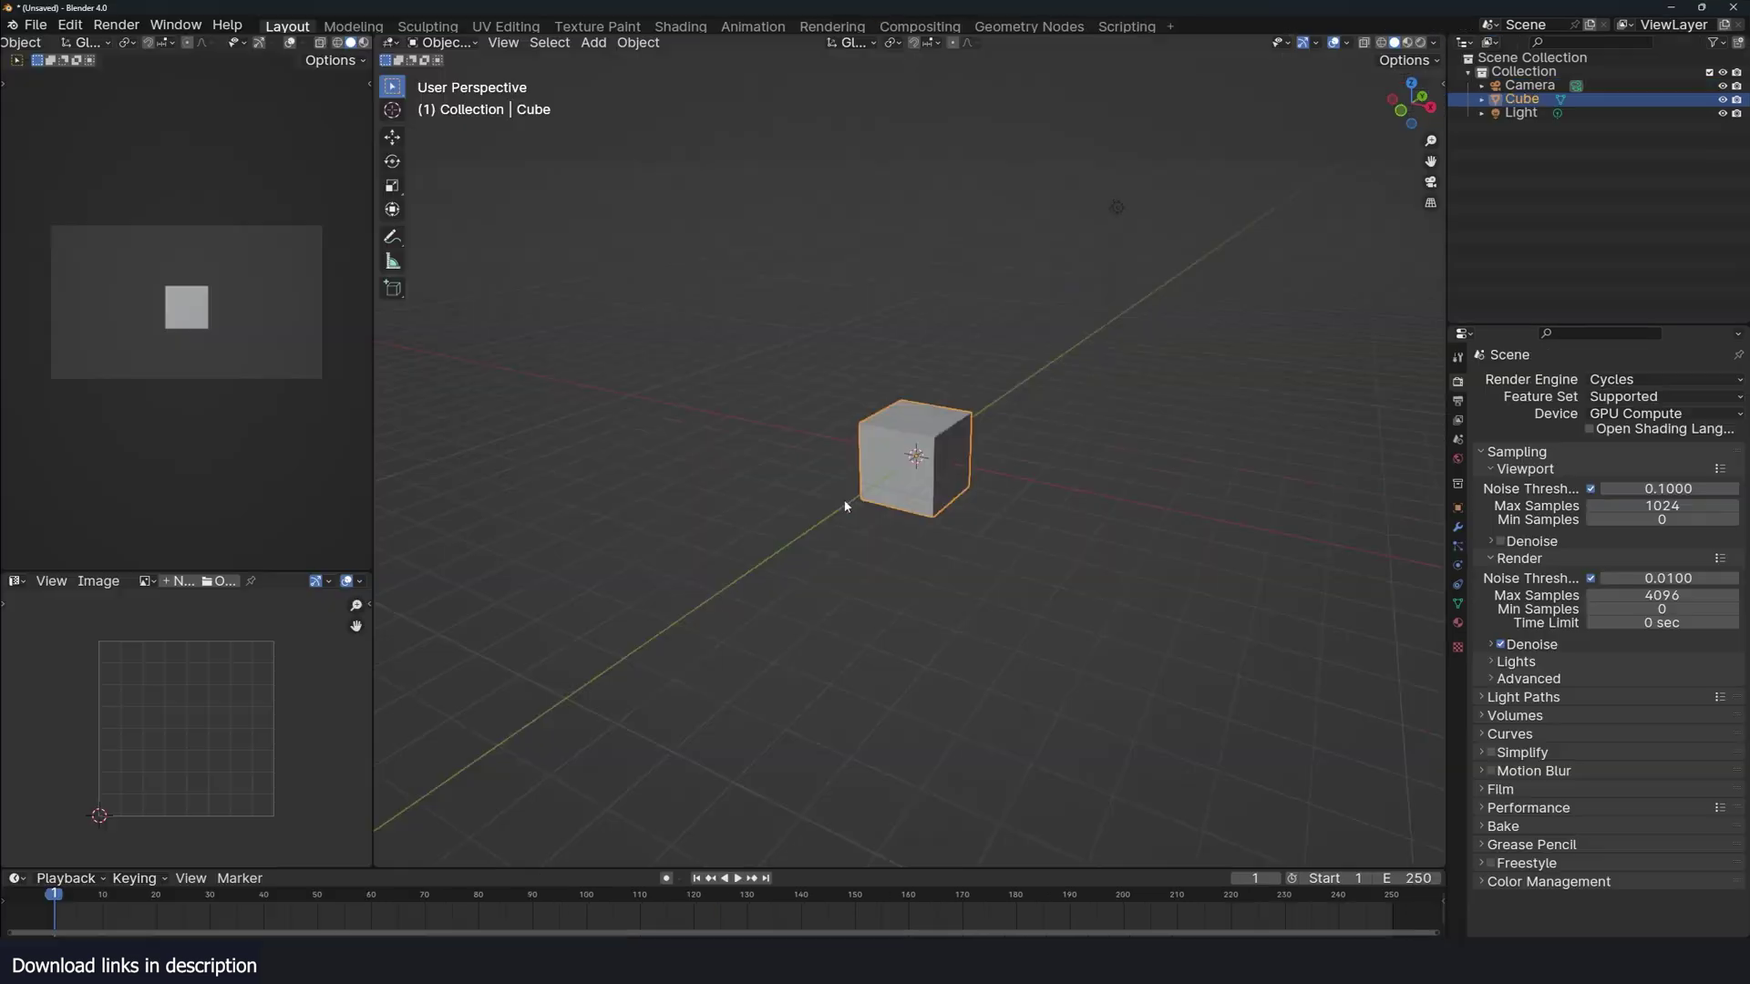
Step: Delete the default cube in the new scene and add a fresh cube mesh
key("Delete")
key("shift+a")
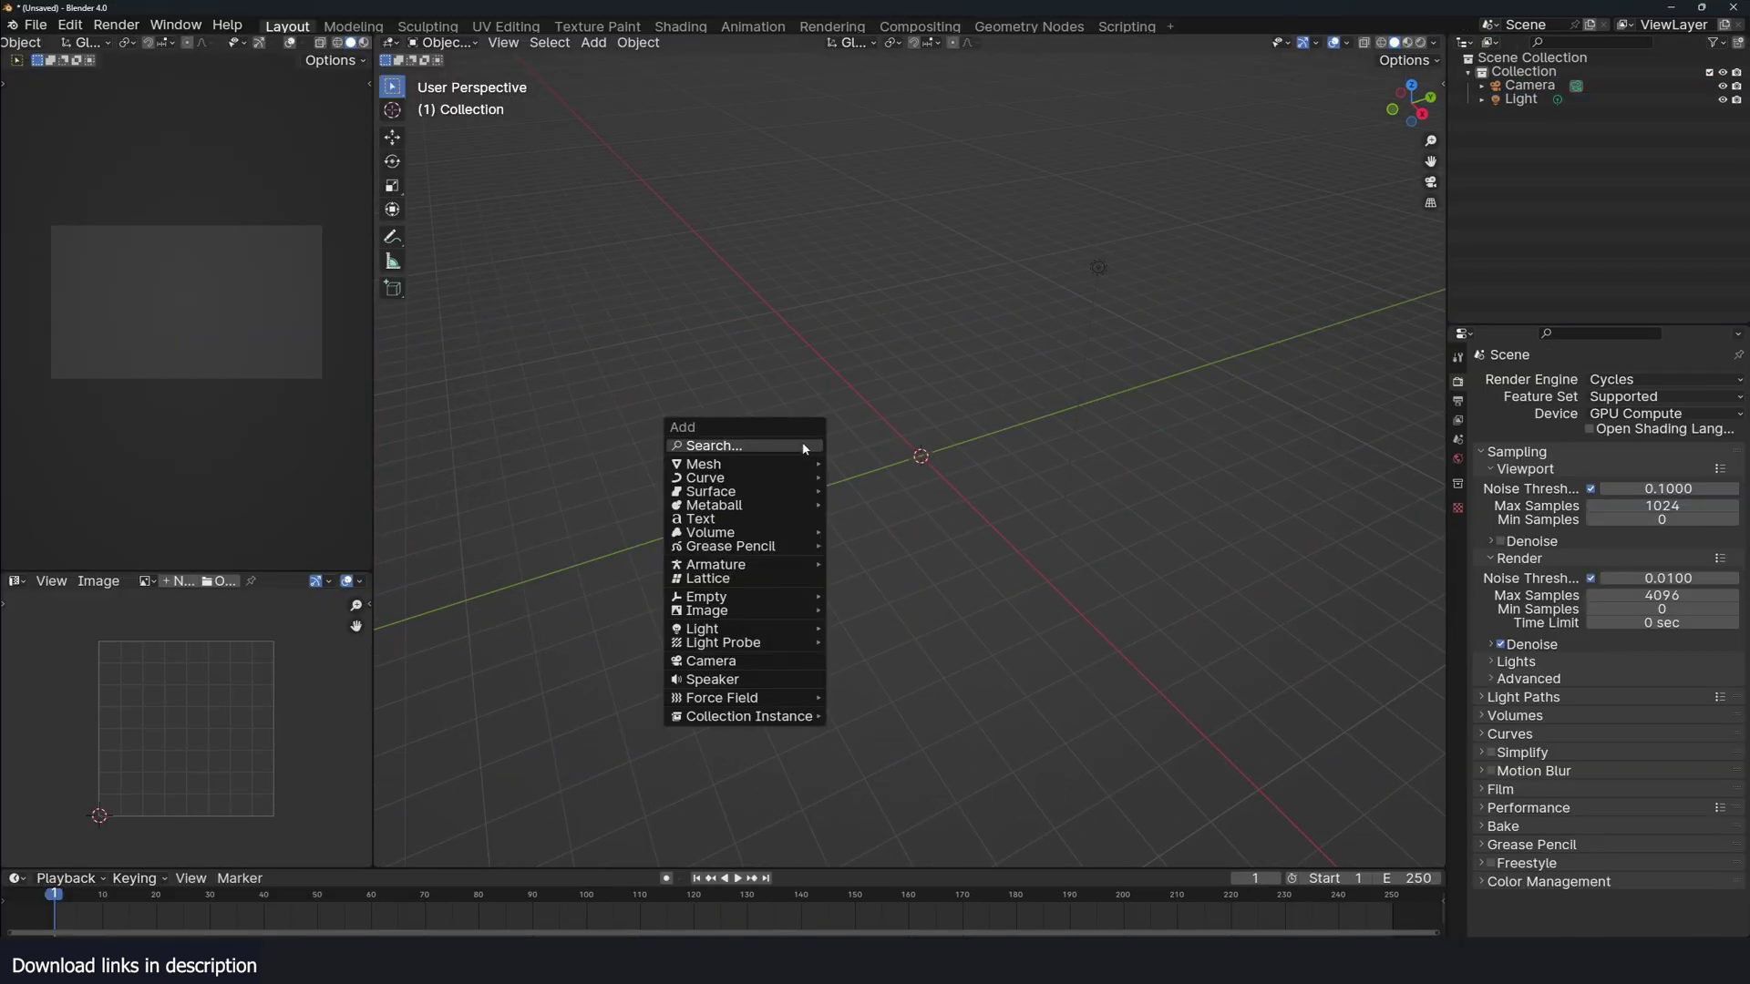
mouse_move(775, 466)
left_click(880, 480)
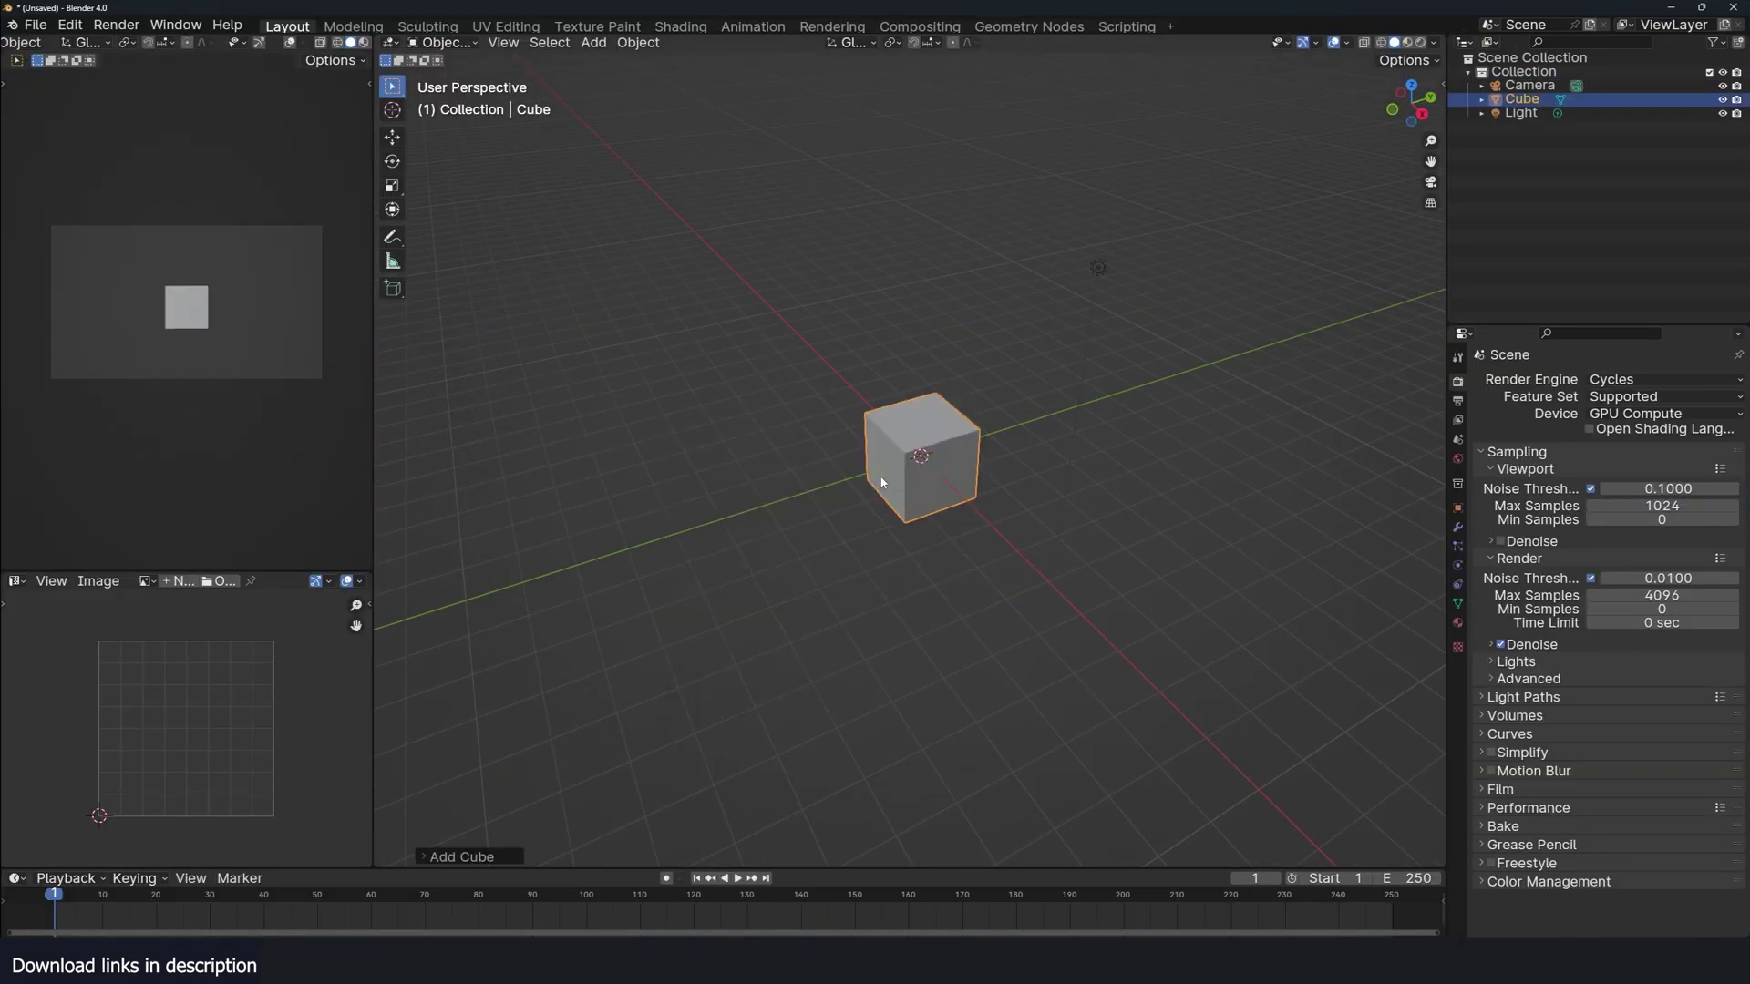
Step: Flatten the cube along Z into a thin rectangular tile, elongated along Y, and apply its transform
key("KP_1")
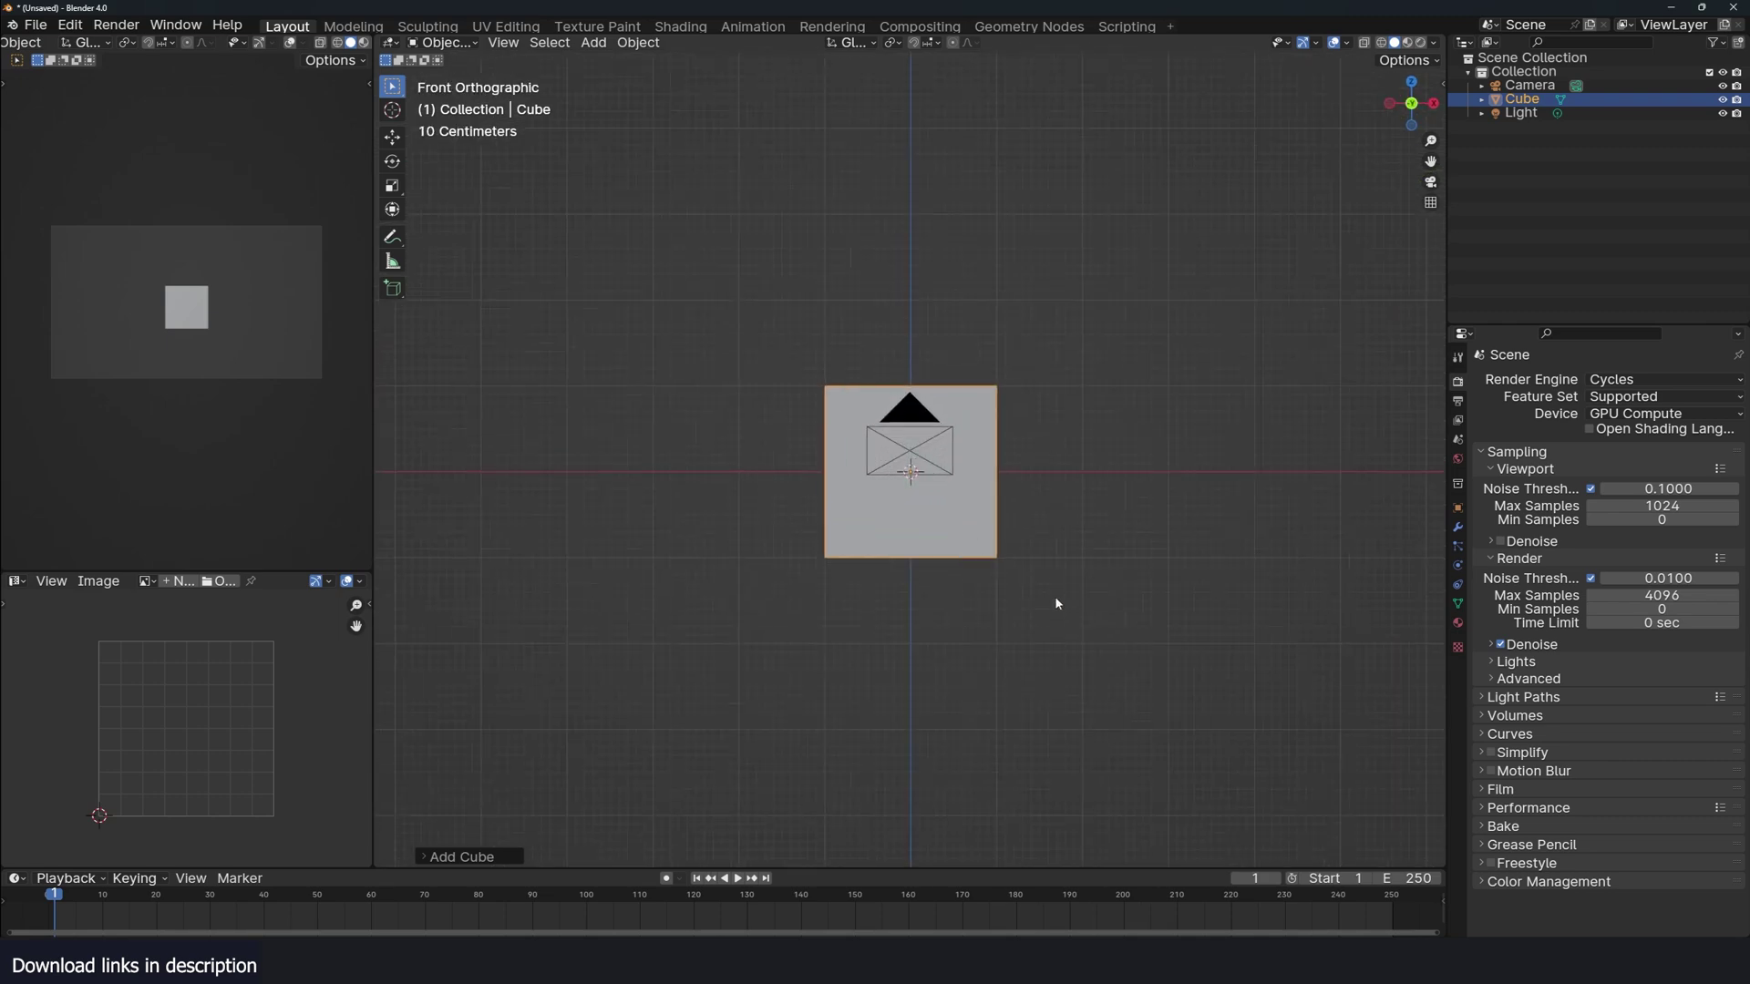
key("s")
key("z")
left_click(1027, 438)
key("KP_7")
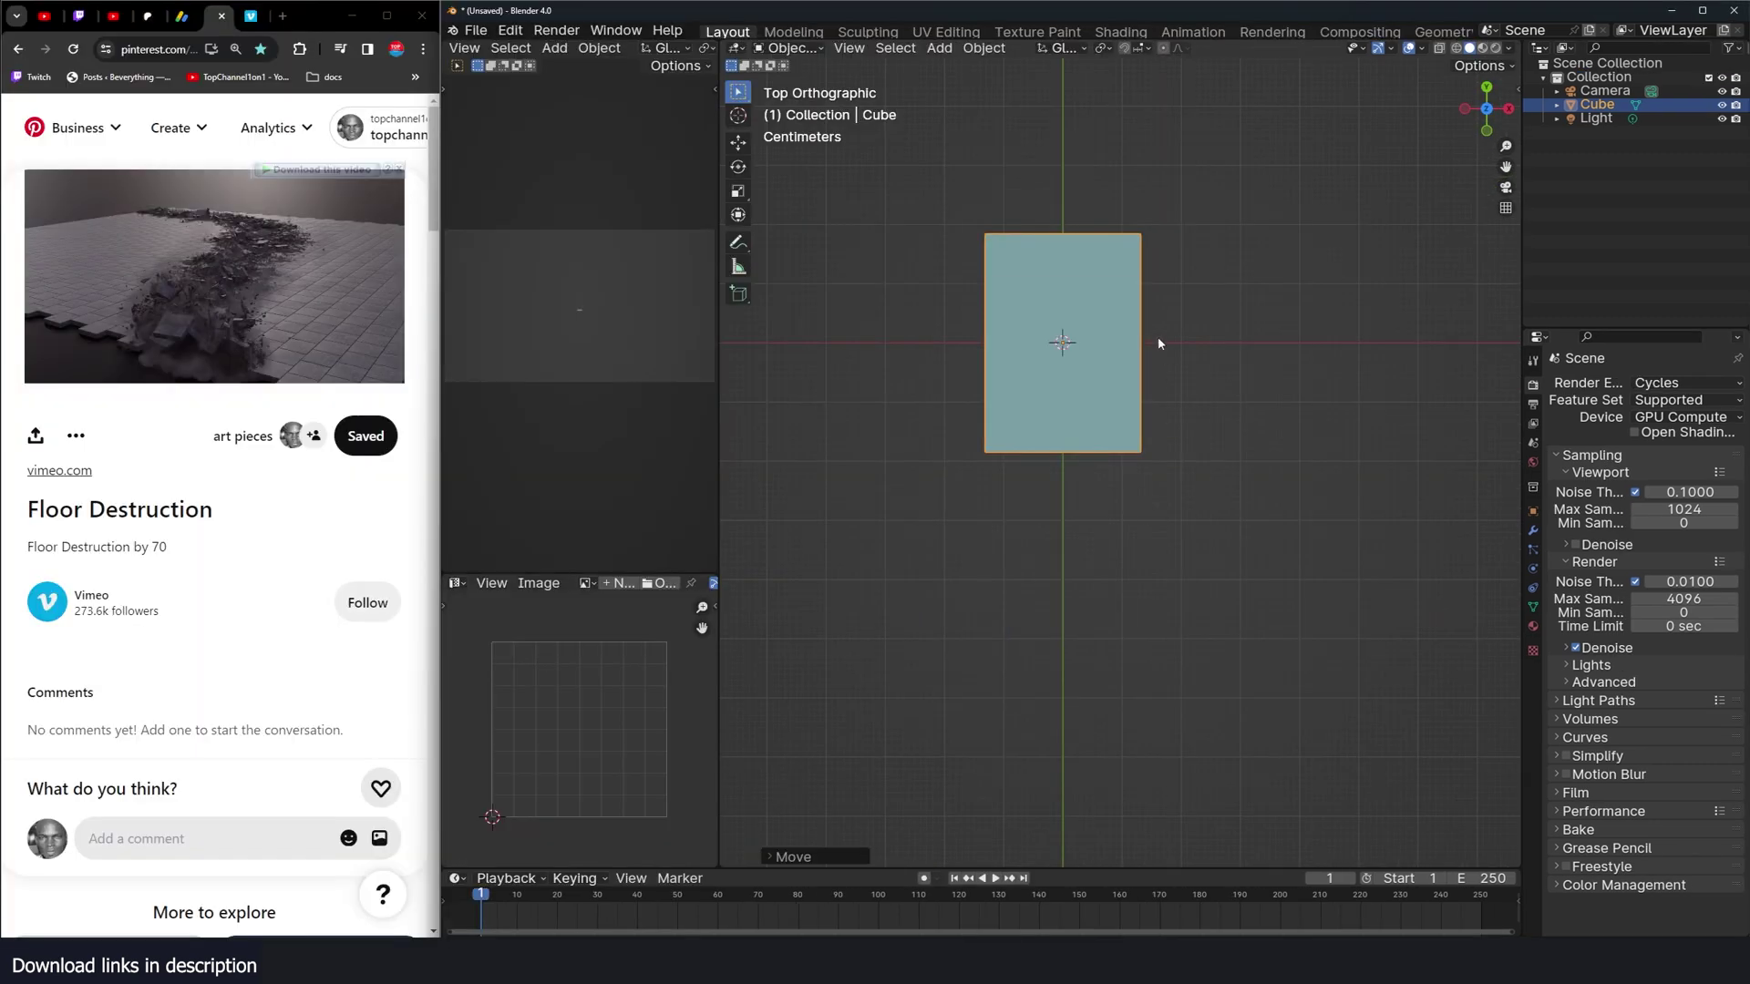
key("ctrl+a")
left_click(1157, 336)
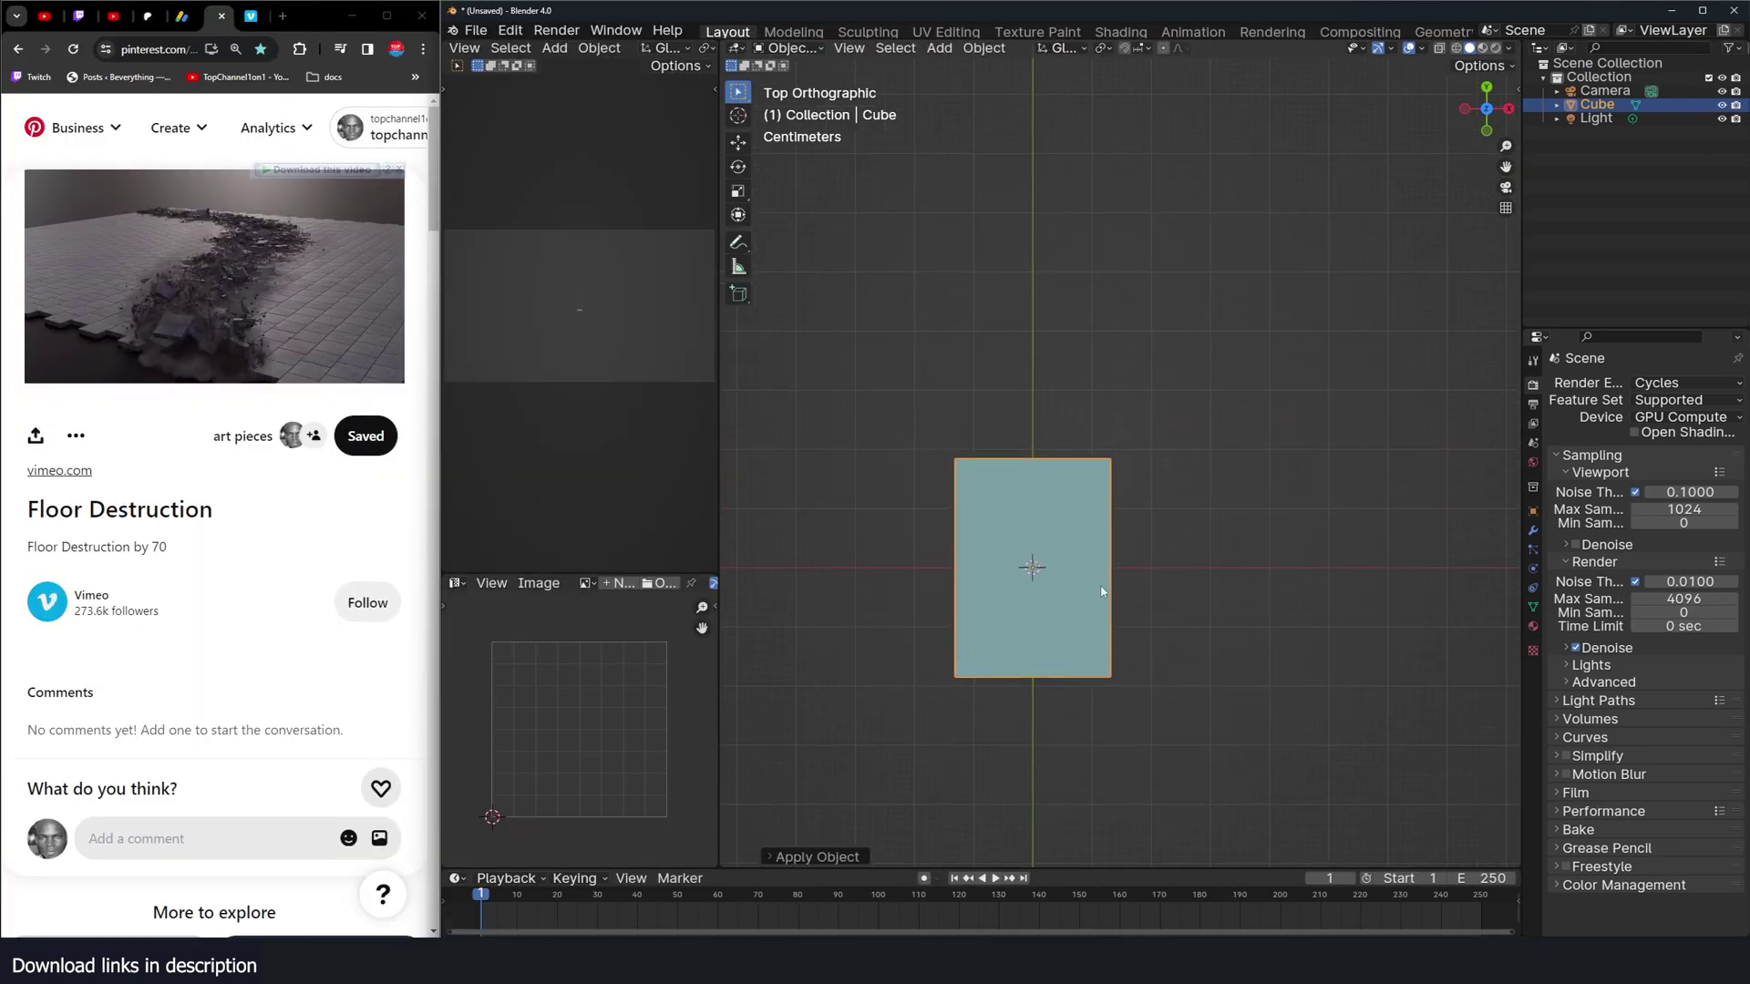
Step: Duplicate the tile along Y with a narrow gap and repeat the duplication to build one long column
key("shift+d")
key("y")
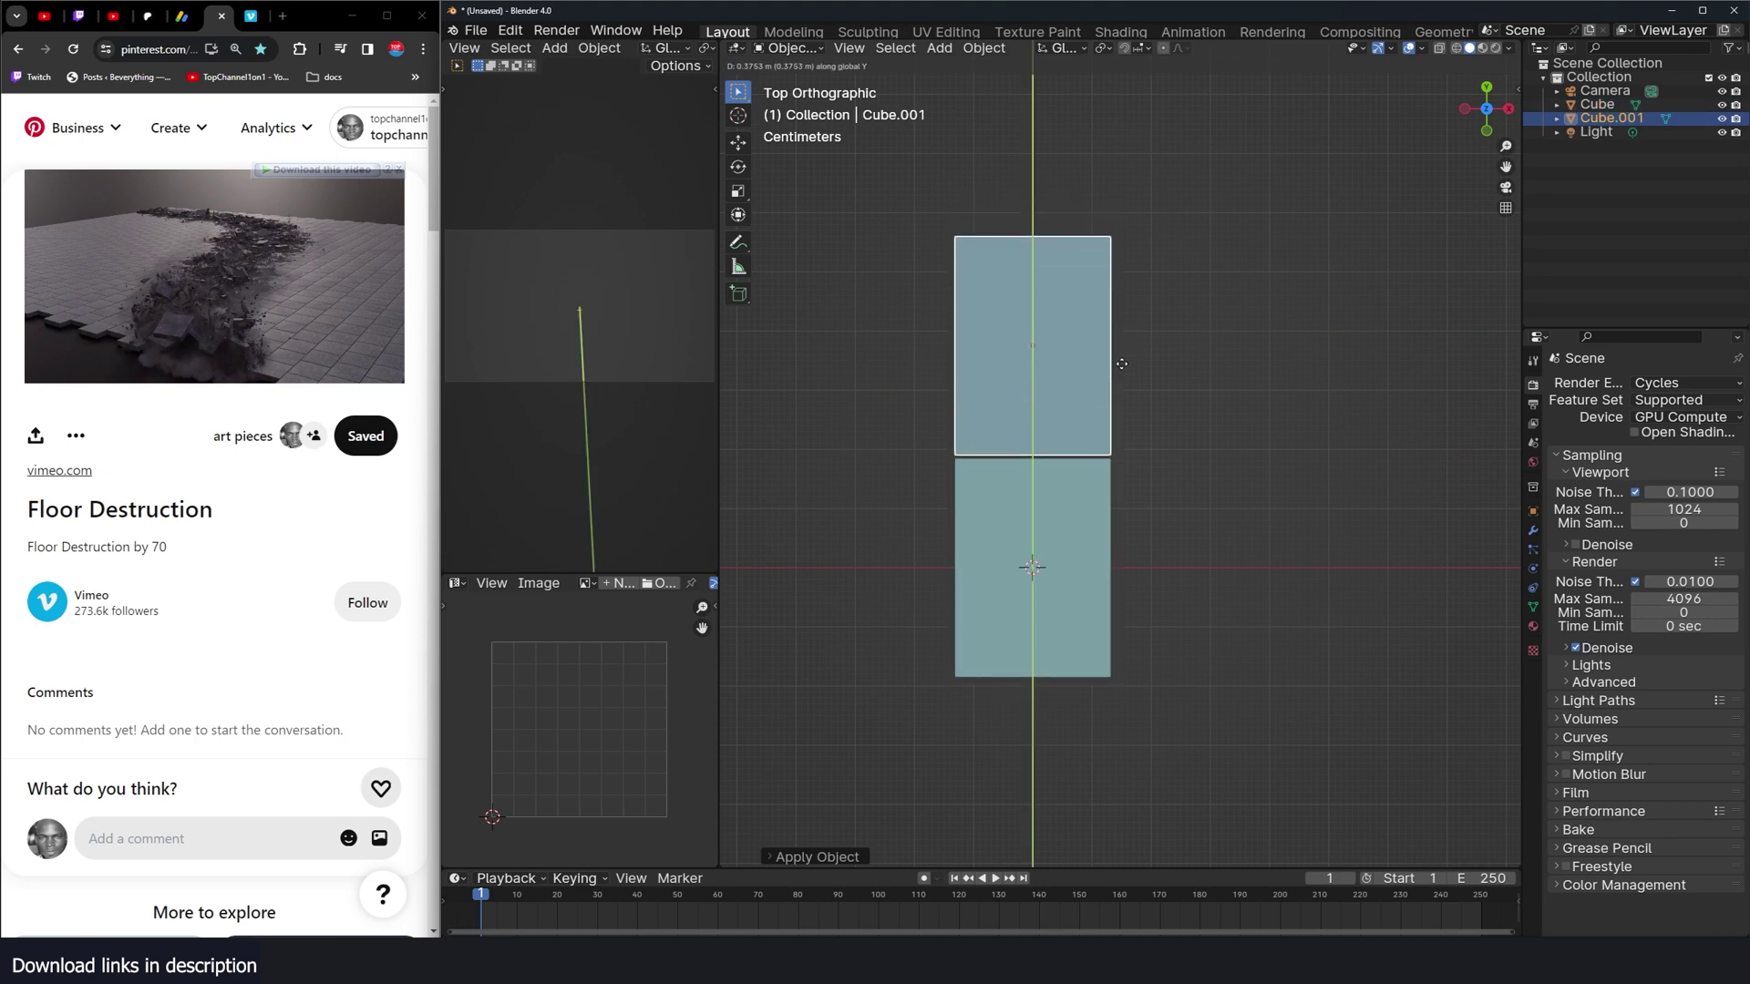
left_click(1123, 363)
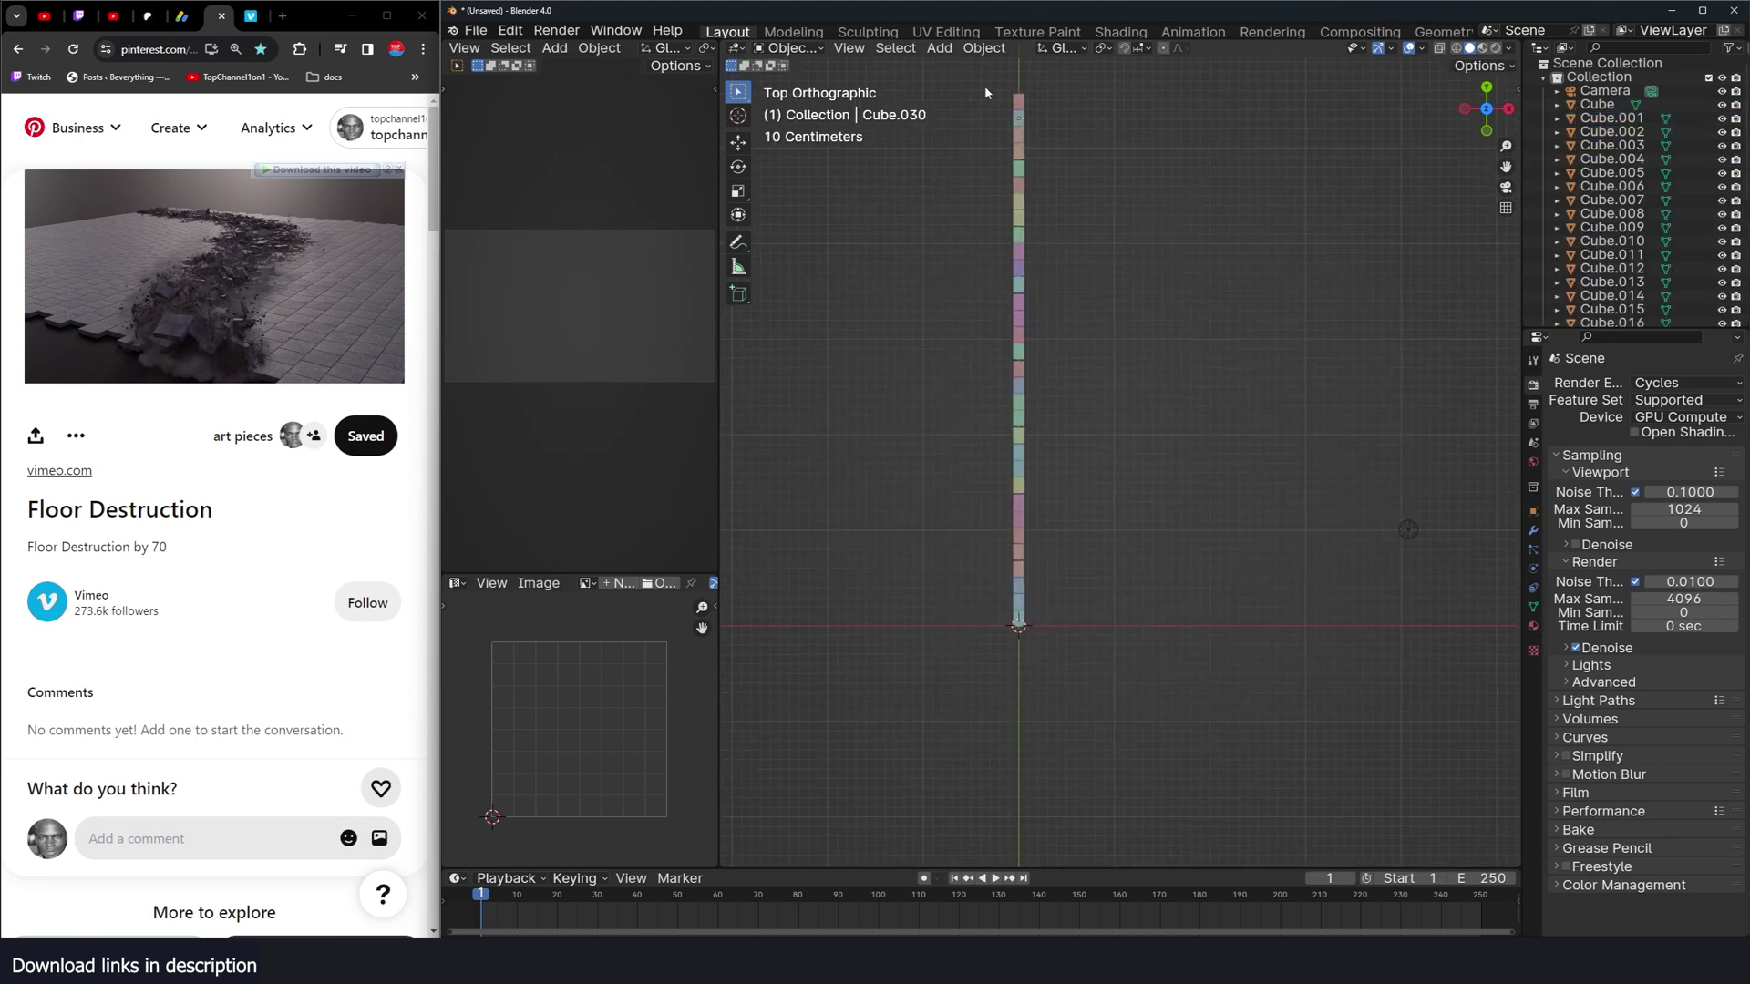
Step: Select the whole tile column and duplicate it beside the original with a slight offset along Y
left_click_drag(986, 89, 1147, 665)
scroll(1084, 538, "up", 3)
middle_click_drag(1060, 498, 991, 538, "shift")
scroll(1125, 355, "up", 3)
key("shift+d")
left_click(967, 662)
Step: Duplicate both tile columns along X and repeat the duplication until they form a wide floor
scroll(992, 418, "down", 3)
key("a")
key("shift+d")
left_click(983, 547)
key("shift+r")
key("shift+r")
key("shift+r")
key("shift+r")
key("shift+r")
key("shift+r")
key("shift+r")
key("shift+r")
key("shift+r")
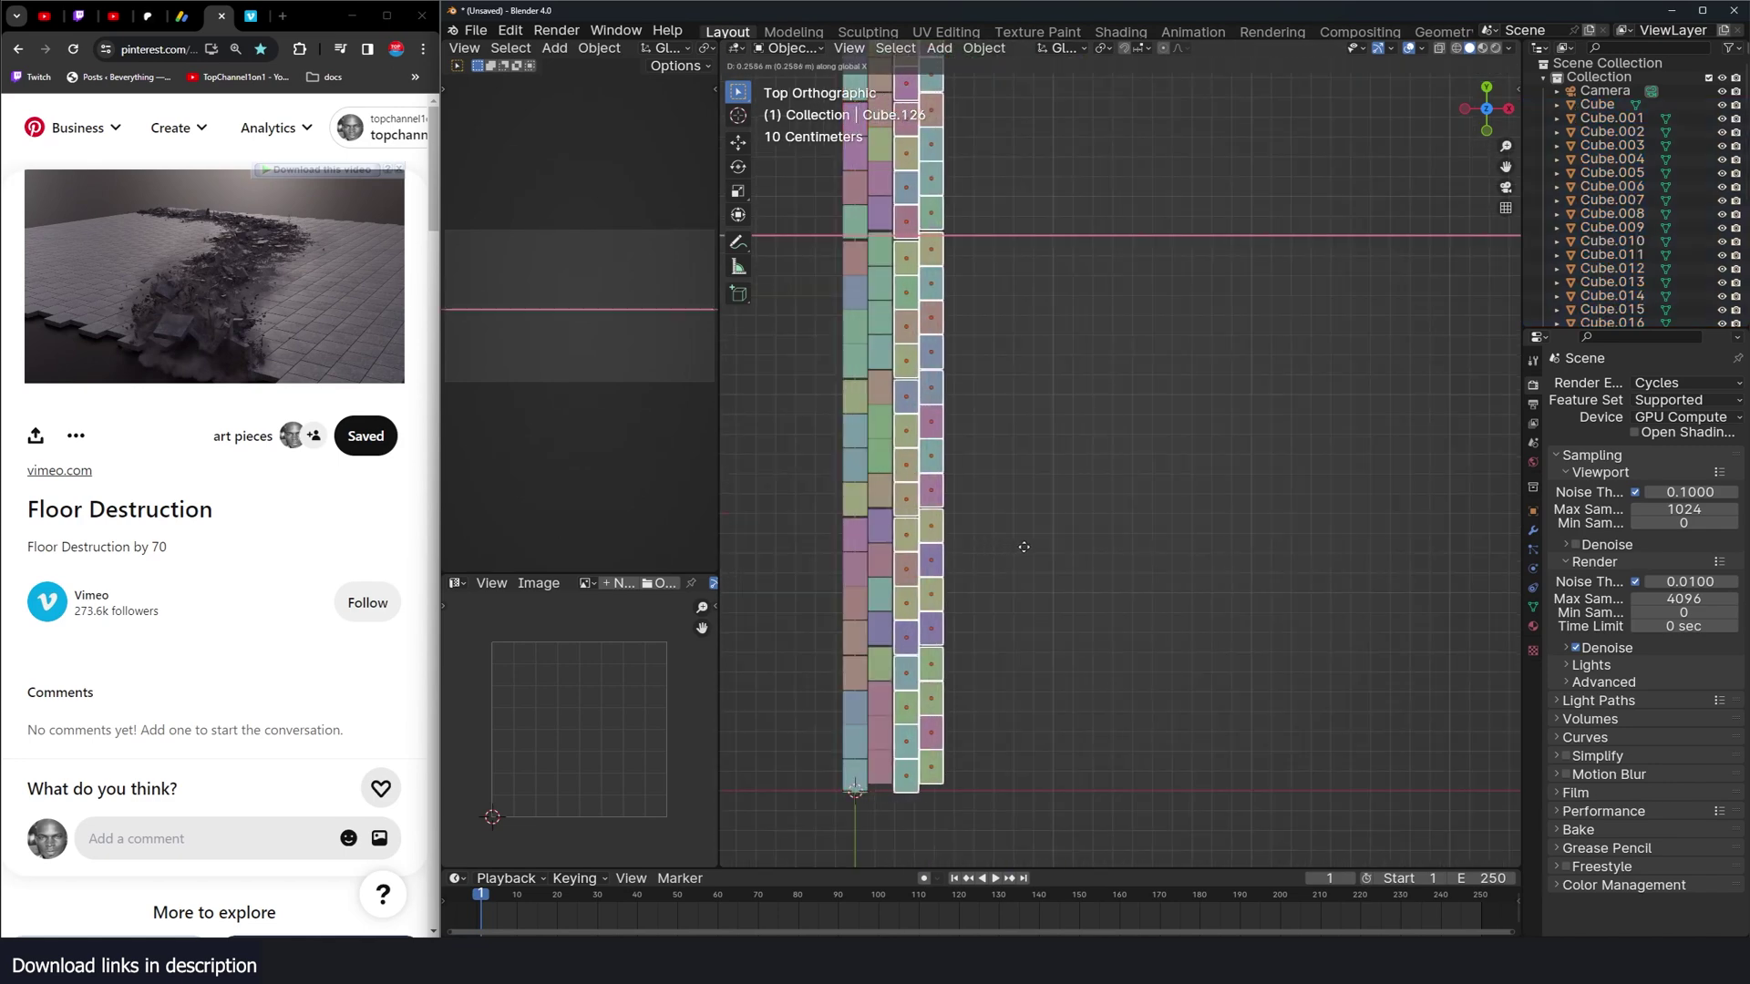
Step: Make all the selected floor tiles active rigid bodies
middle_click_drag(1180, 668, 1206, 506)
left_click(975, 49)
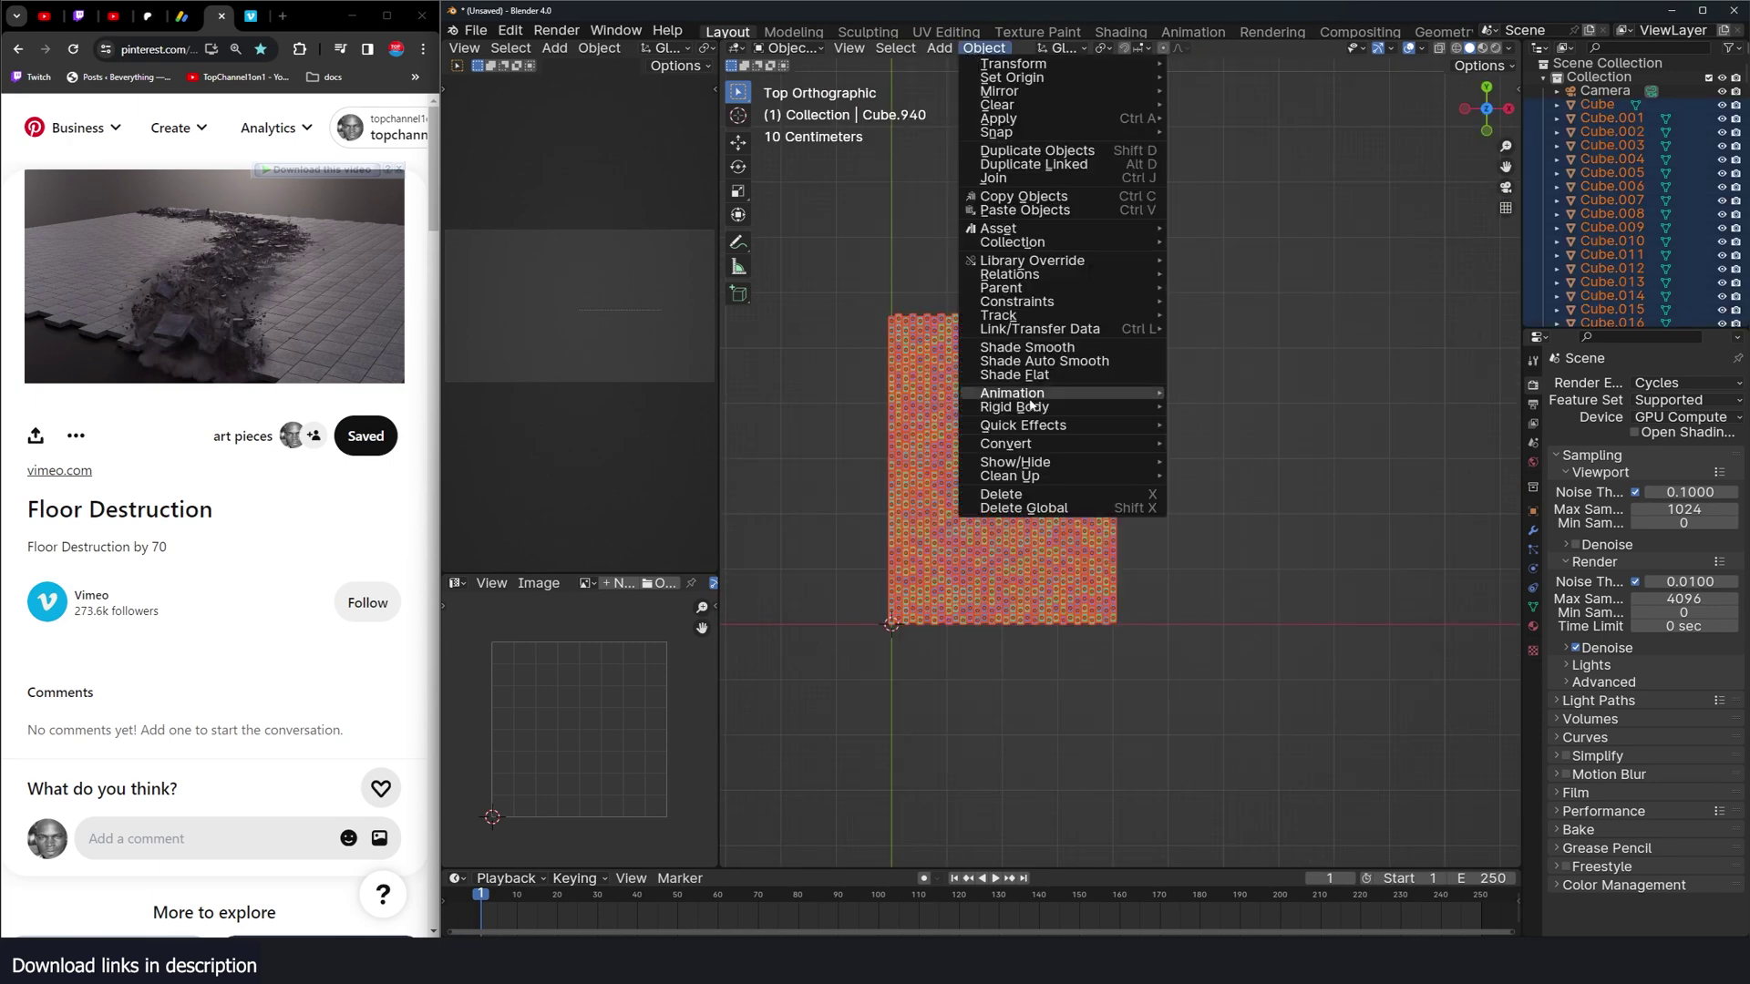
mouse_move(1048, 407)
left_click(1222, 412)
Step: Select all the tiles and enable Deactivation with Start Deactivated in their rigid body dynamics
middle_click_drag(1222, 414, 1102, 449)
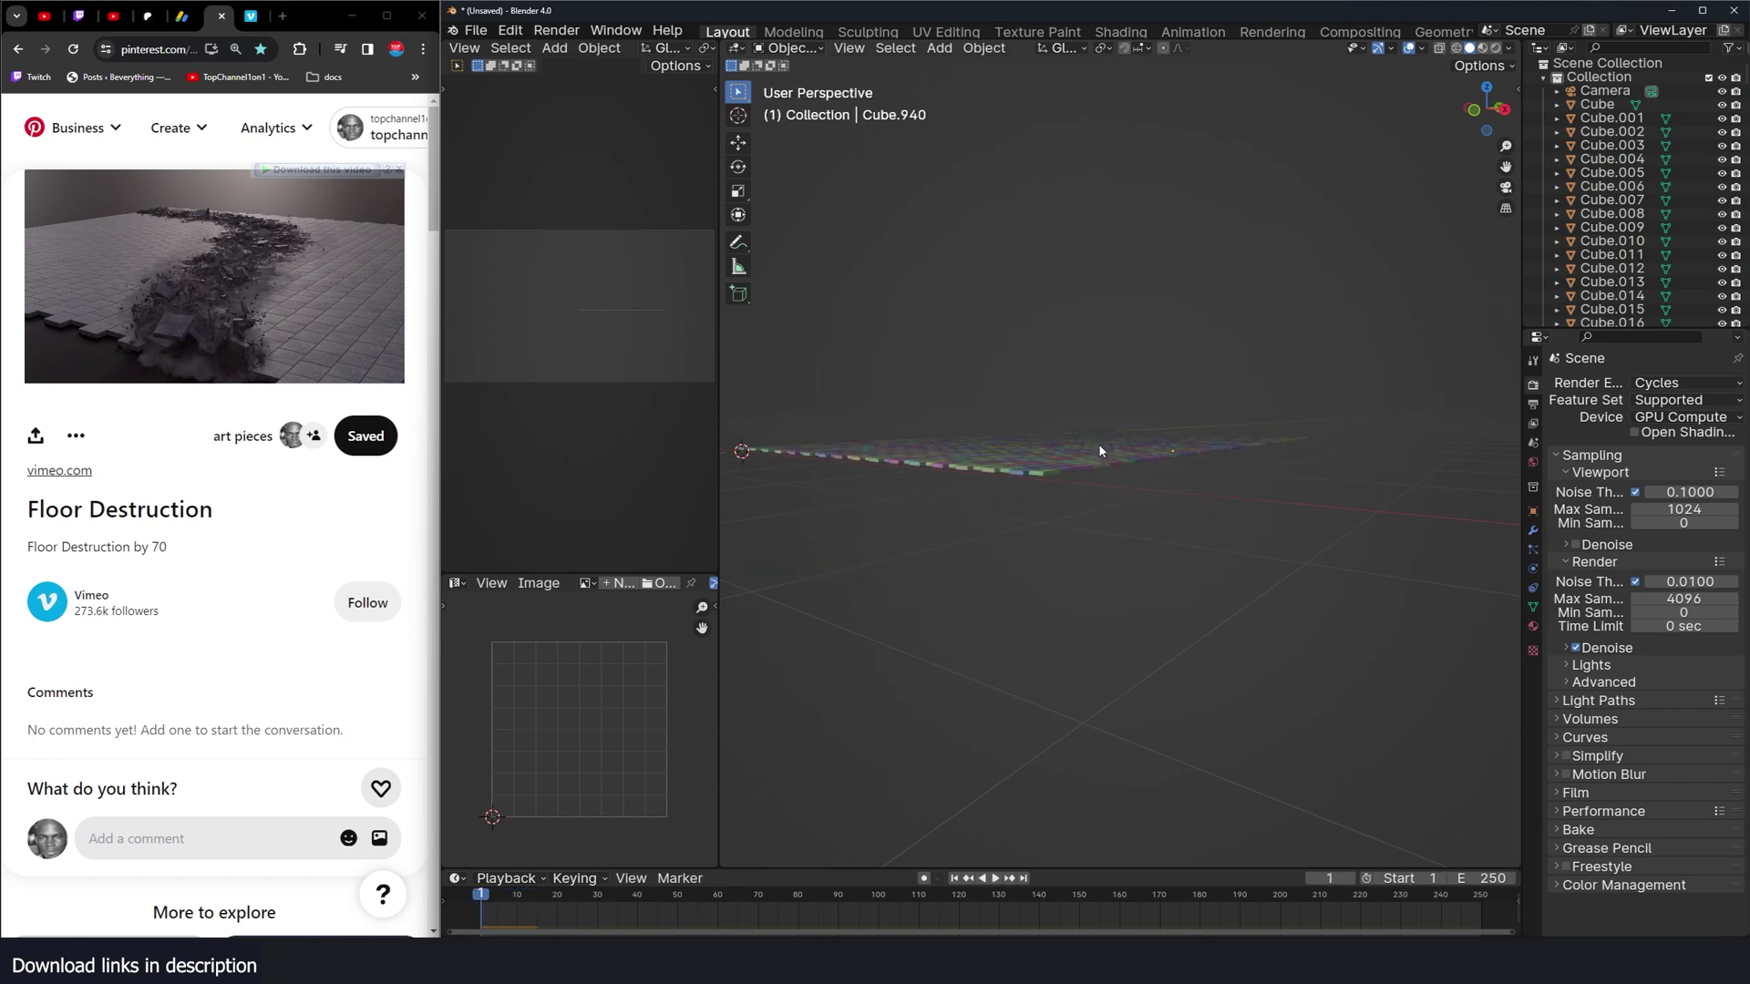
middle_click_drag(1561, 558, 1201, 481)
left_click_drag(834, 311, 1248, 629)
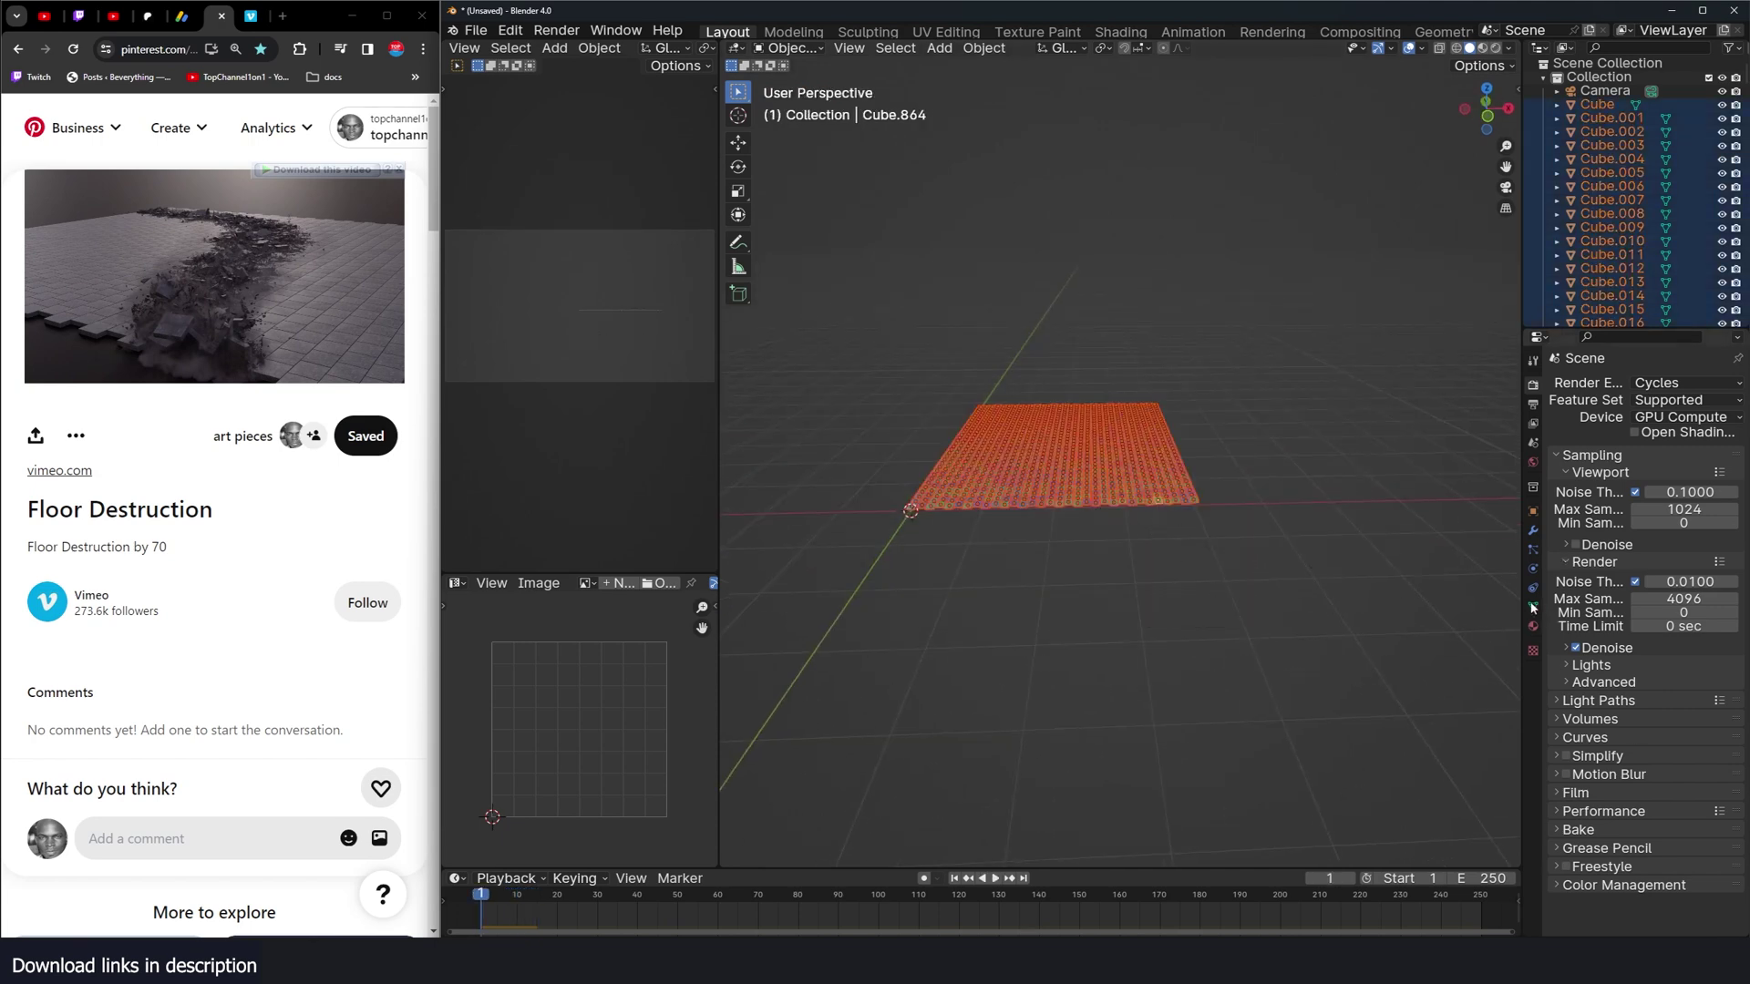
left_click(1534, 569)
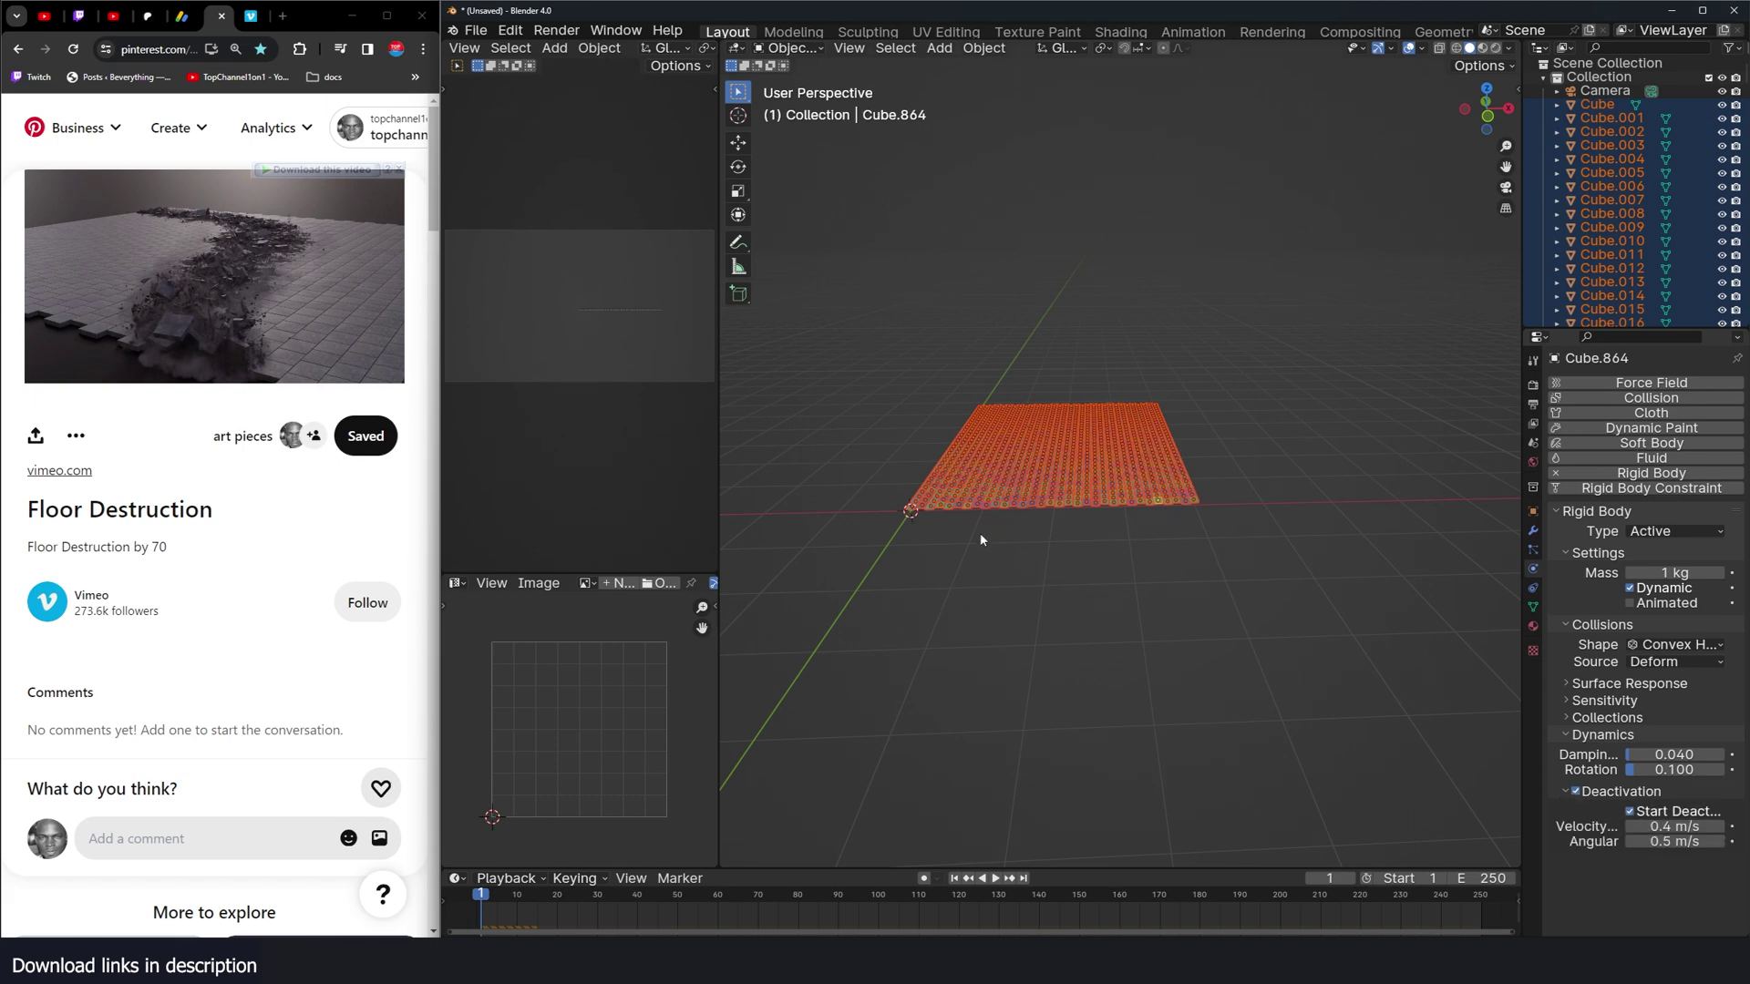
Step: Add a plane mesh and scale it up until it extends well beyond the tiled floor
scroll(980, 540, "up", 3)
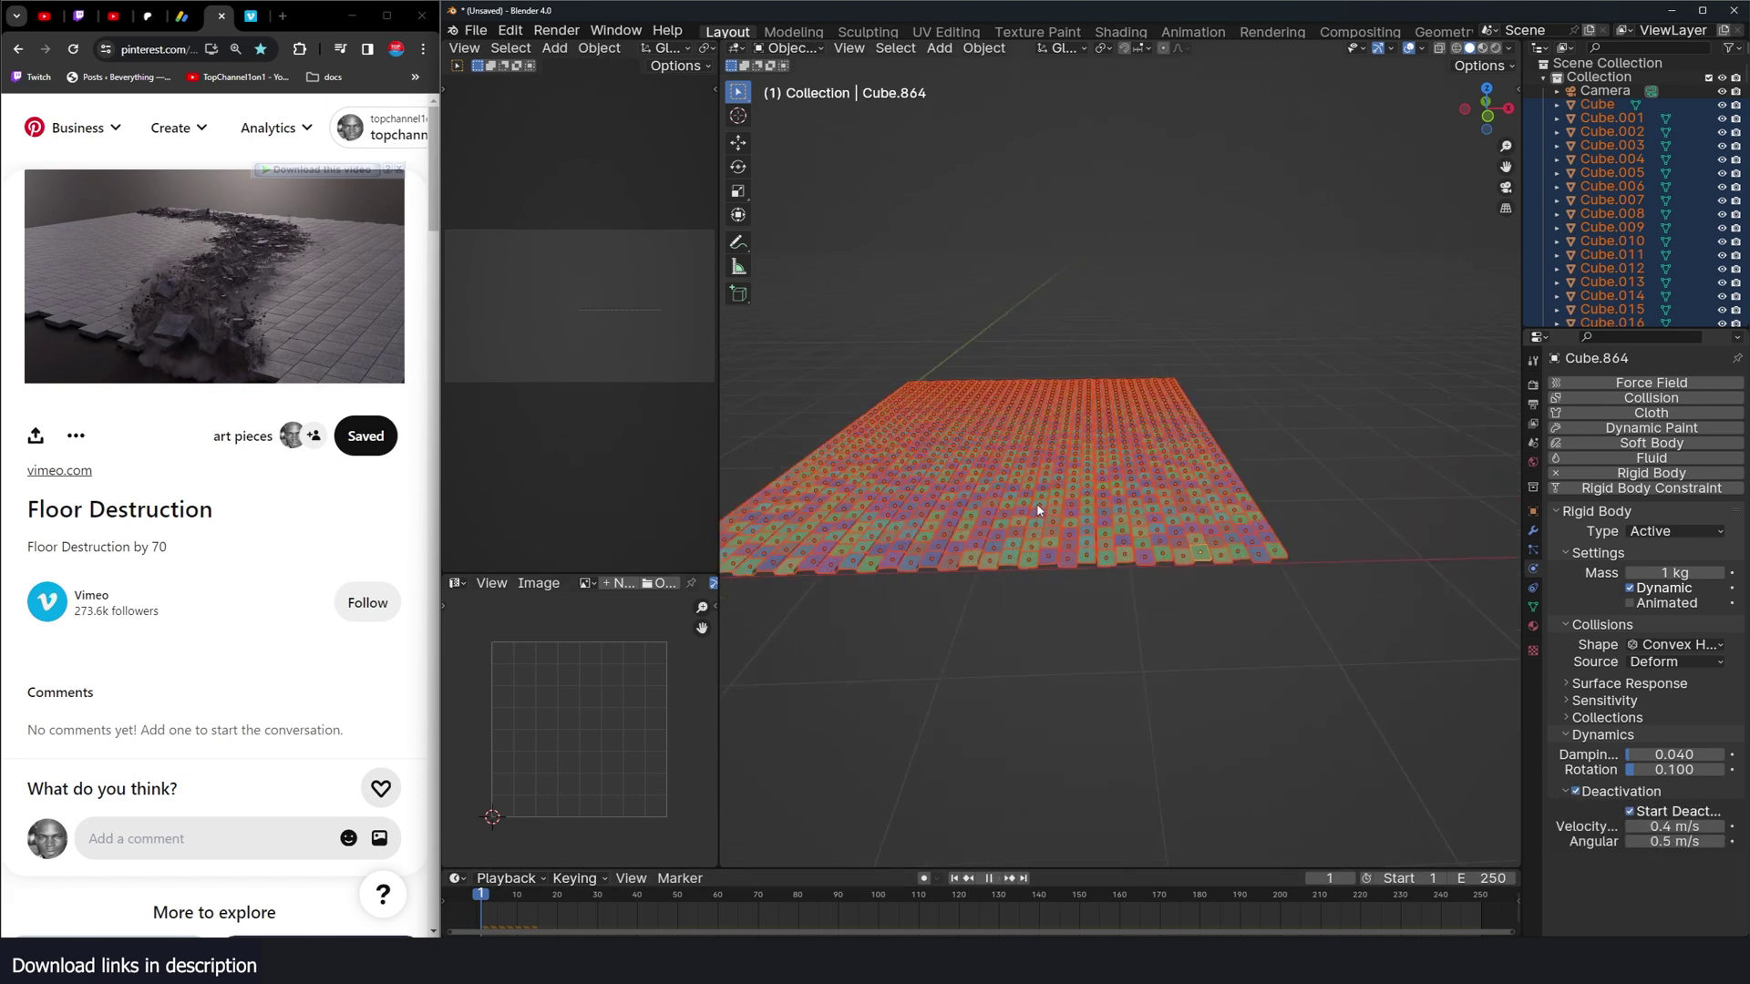
key("KP_1")
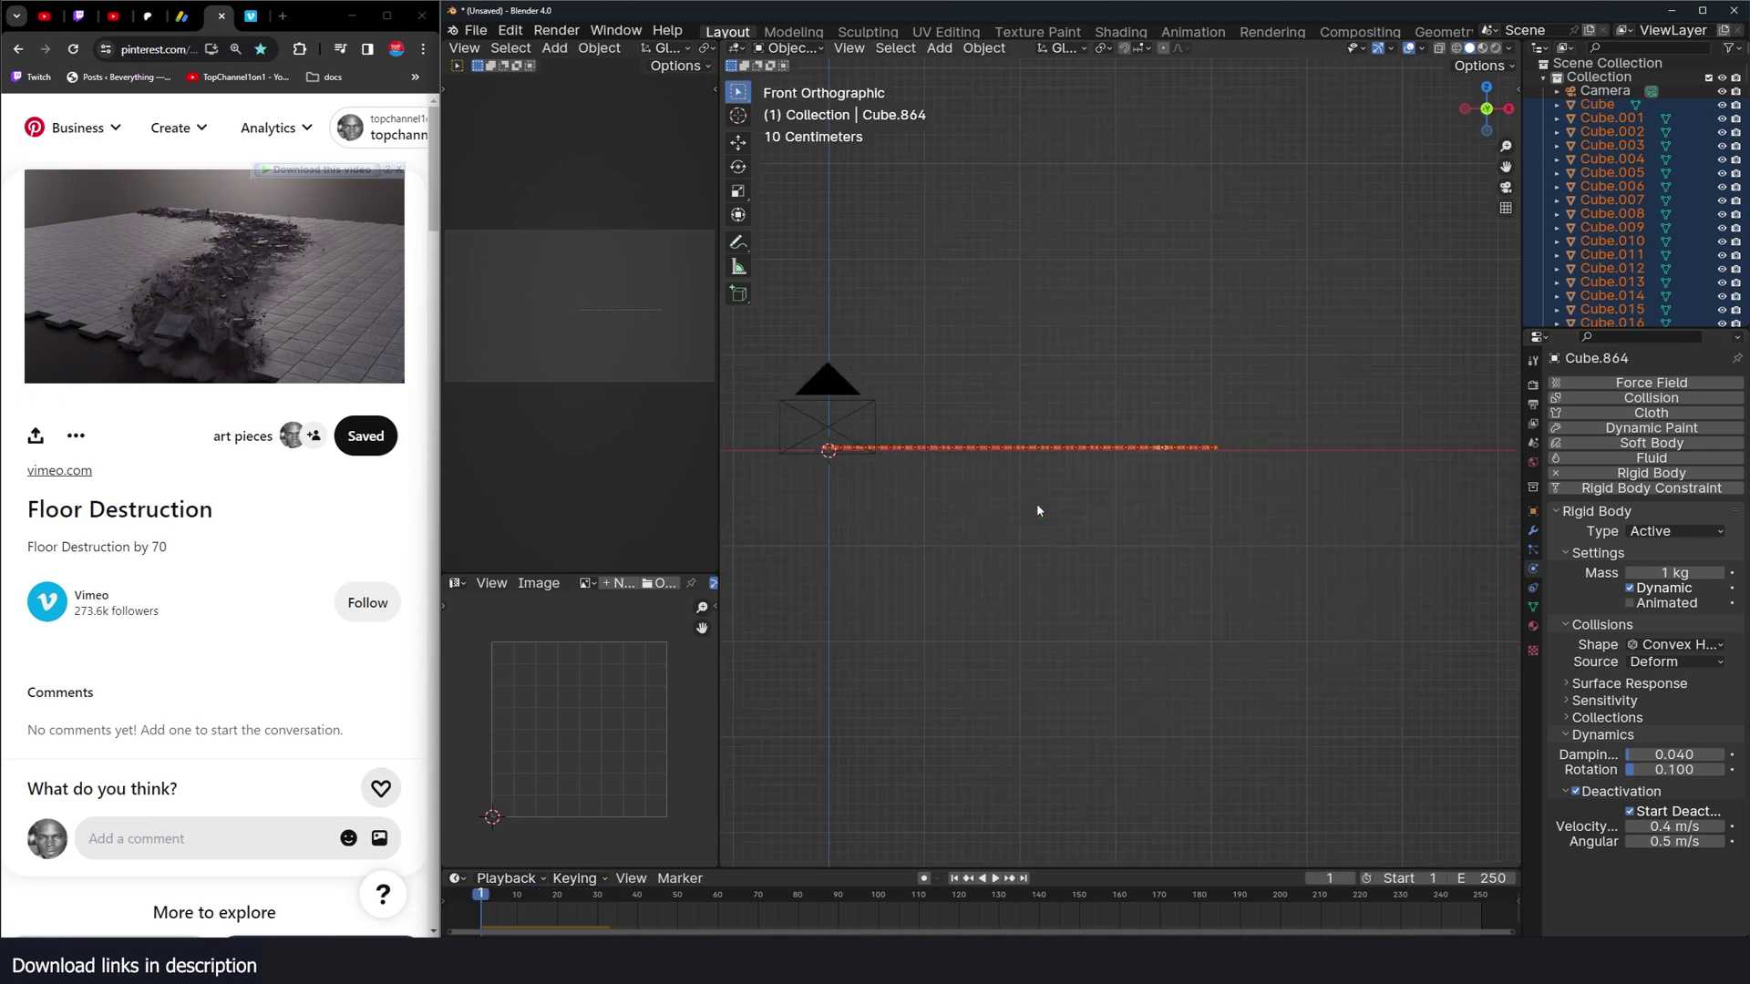
scroll(1055, 414, "up", 2)
key("shift+a")
left_click(1108, 410)
key("s")
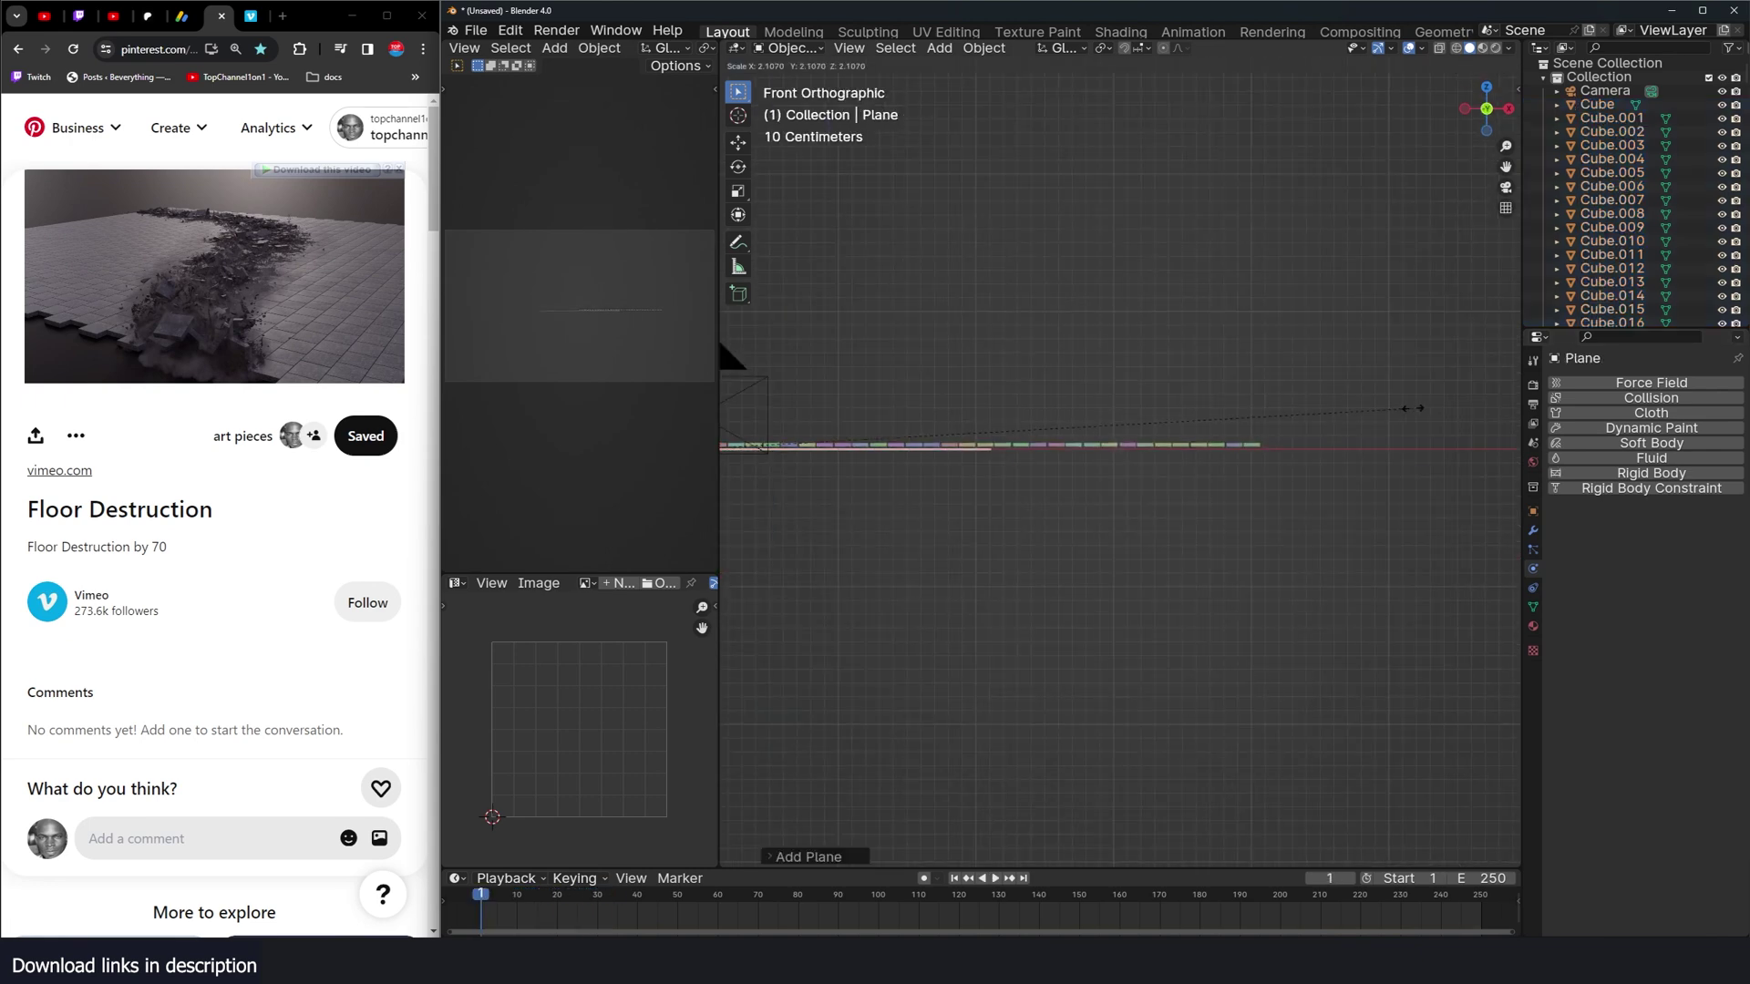
middle_click_drag(1276, 456, 1338, 500)
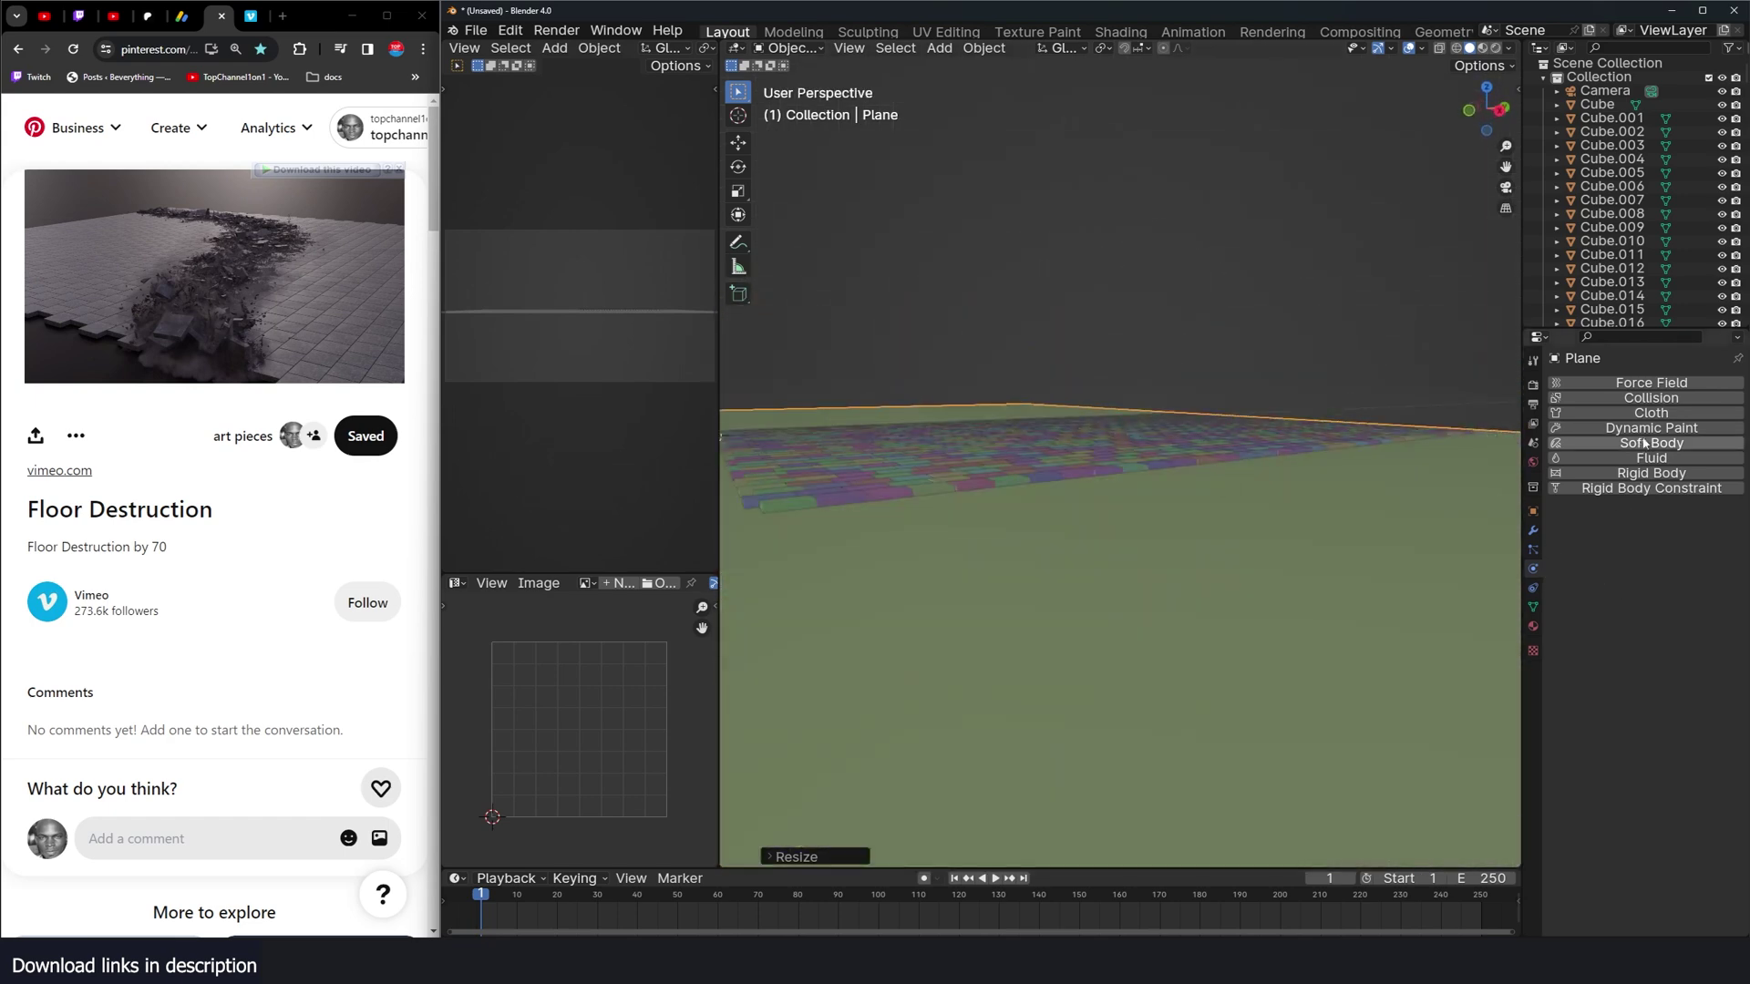
Step: Give the ground plane a Passive rigid body and play the simulation to test it
left_click(1652, 473)
left_click(1673, 531)
left_click(1661, 564)
middle_click_drag(1194, 382, 971, 472)
key("space")
Step: Move the ground plane along Z so it sits just beneath the tiles
key("KP_1")
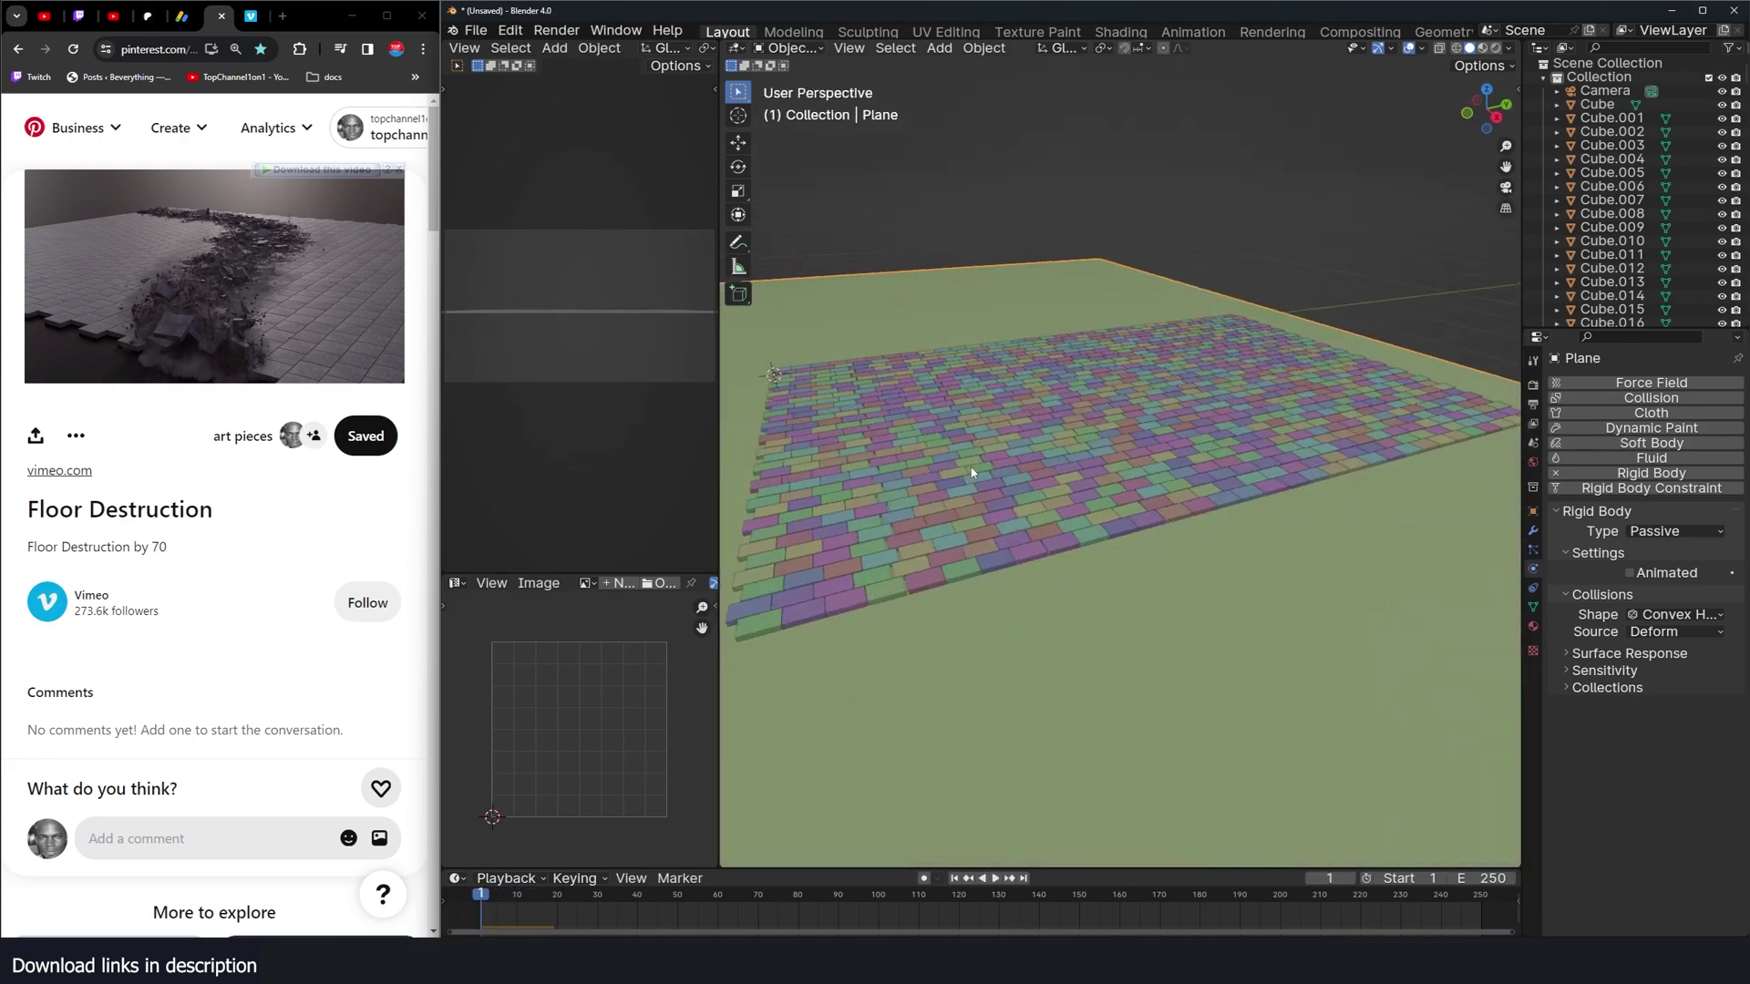
key("KP_1")
scroll(1015, 500, "up", 5)
key("g")
key("z")
left_click(1029, 480)
scroll(1025, 483, "down", 5)
middle_click_drag(1032, 475, 1085, 506)
scroll(1085, 506, "down", 4)
Step: Select all the tiles in wireframe top view and choose Box as their rigid body collision shape
key("KP_7")
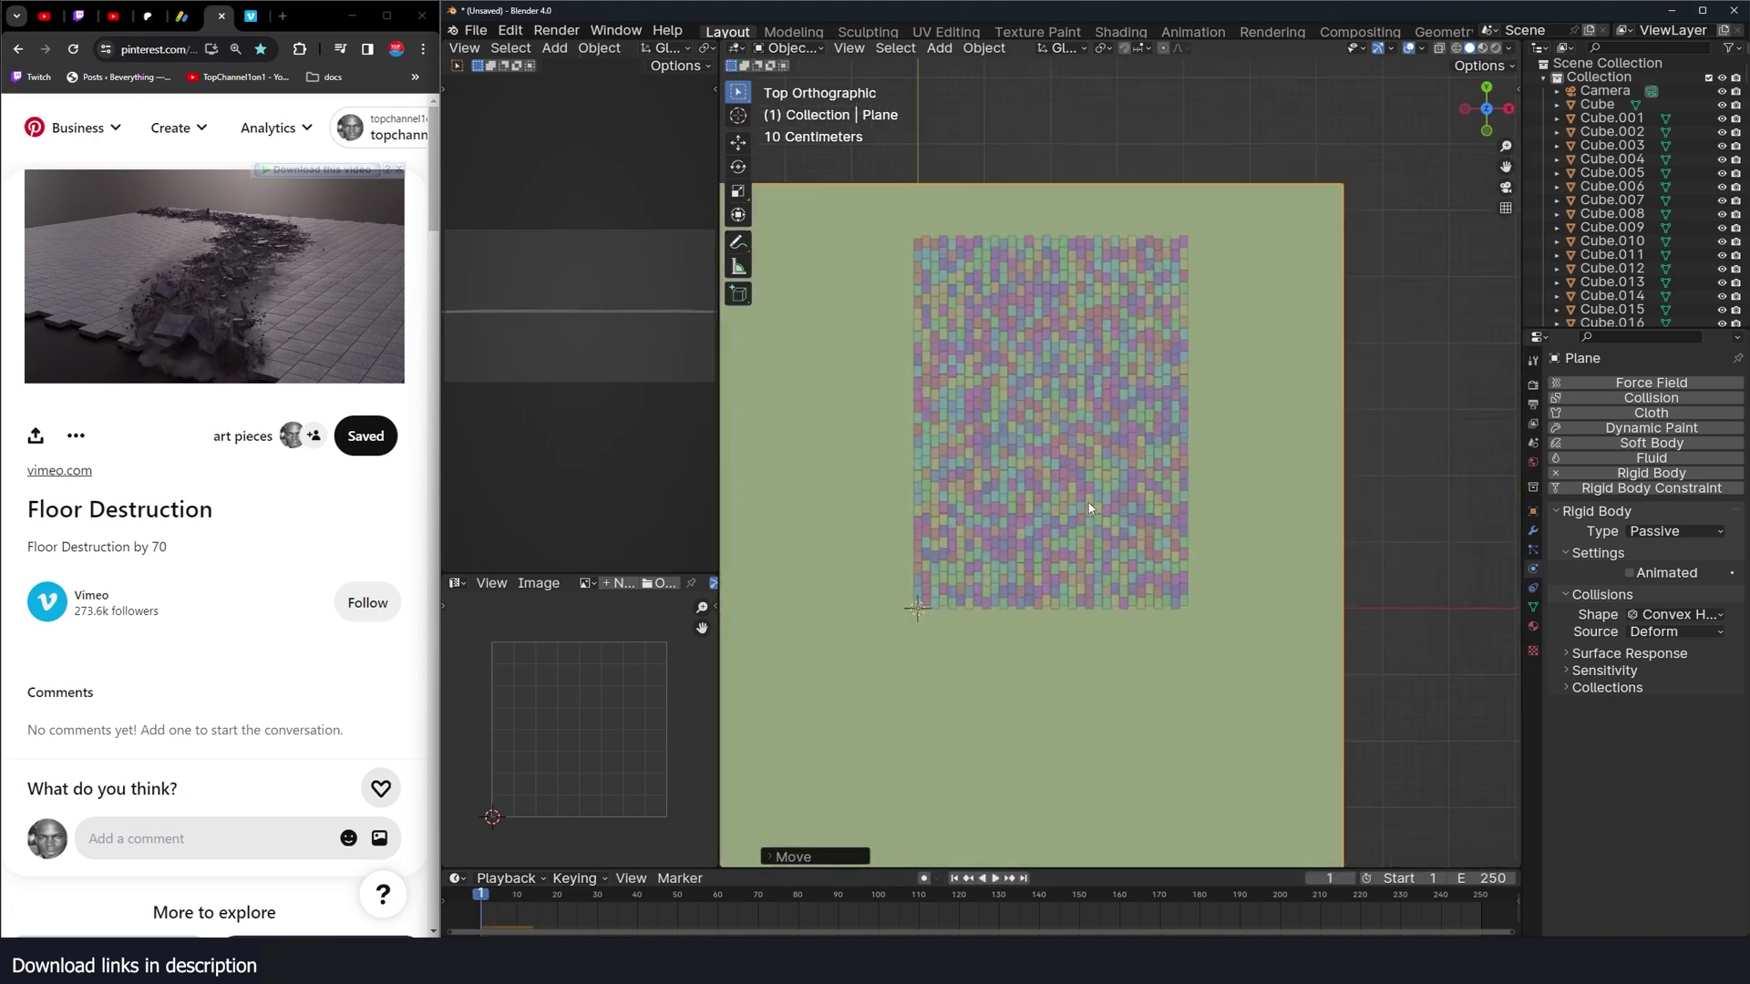
key("z")
left_click(959, 500)
mouse_move(903, 221)
left_mouse_down()
mouse_move(1067, 457)
mouse_move(1201, 595)
left_mouse_up()
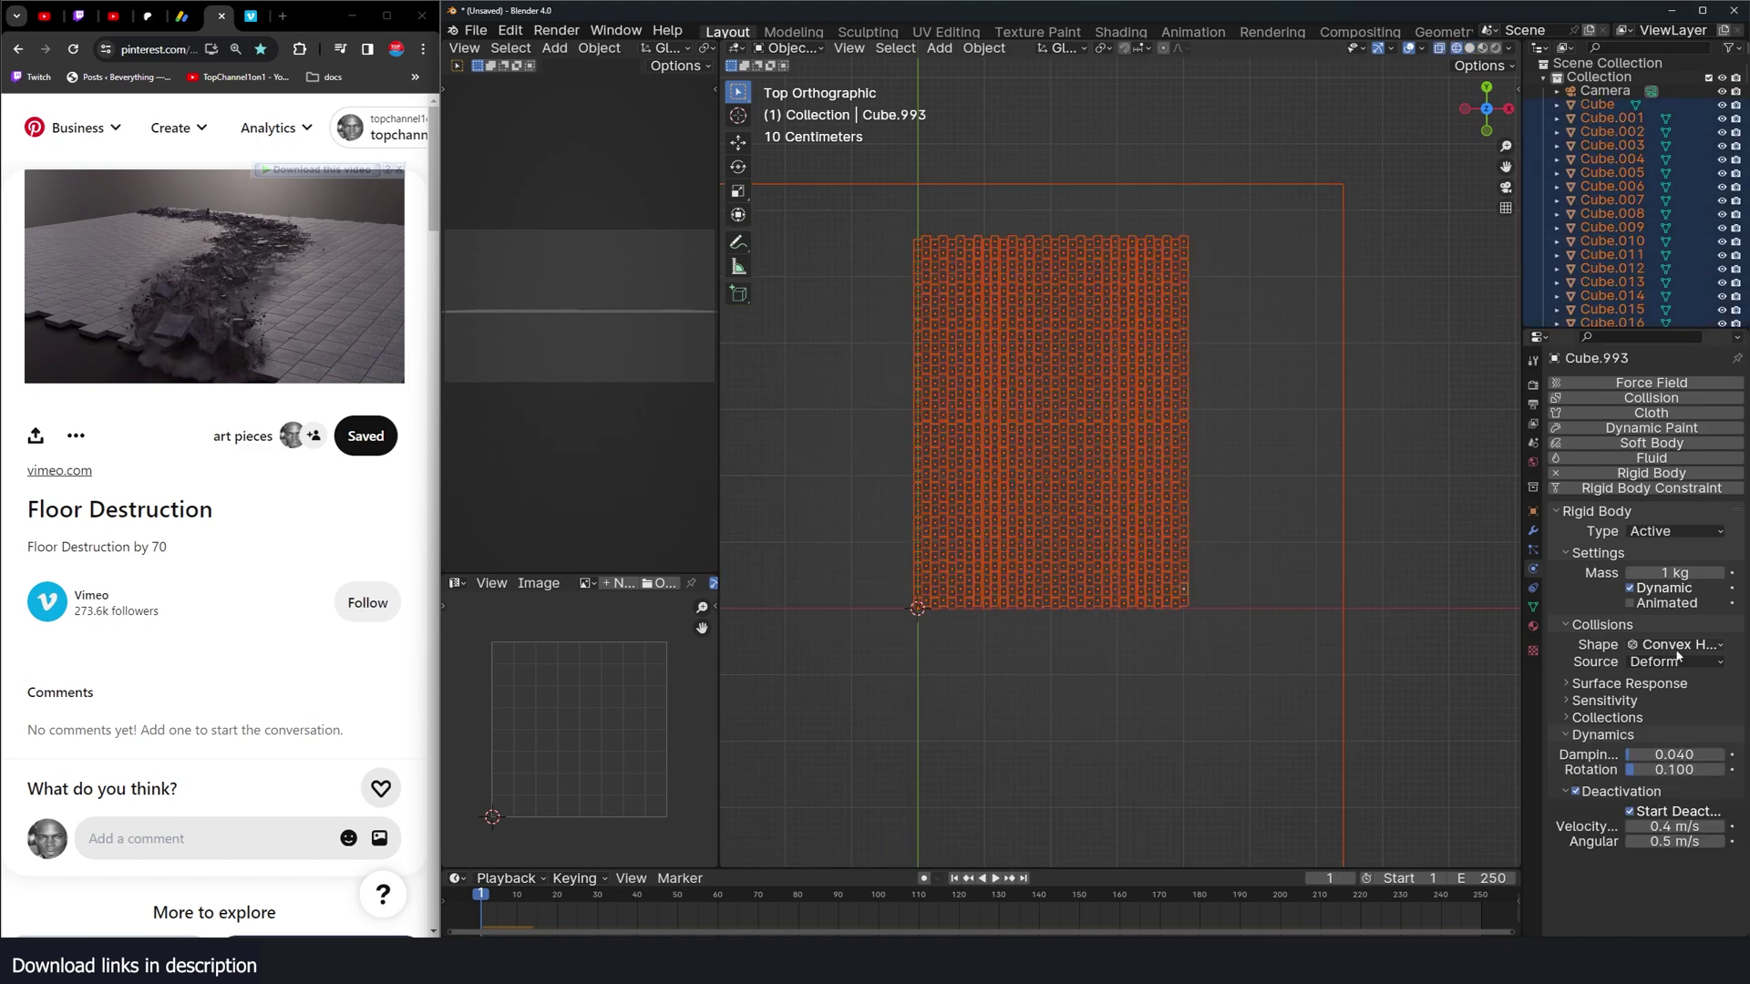
left_click(1680, 645)
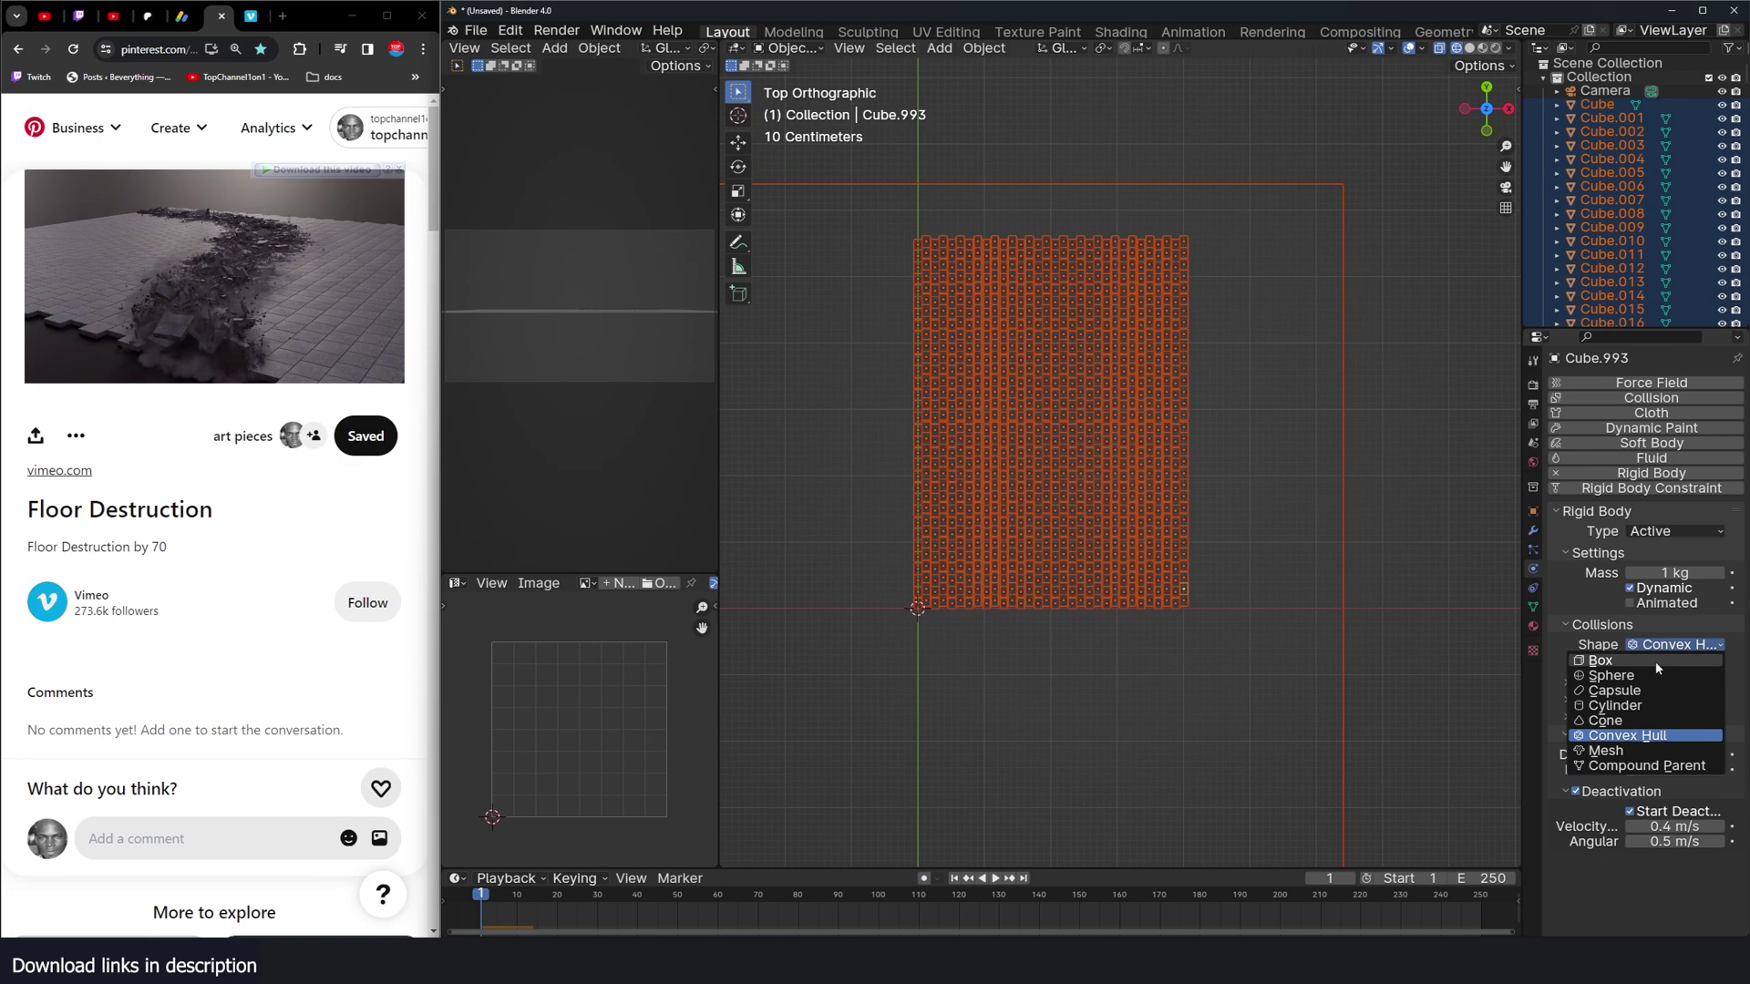
left_click(1656, 664)
Step: Deselect the tiles and add a Bezier curve at the floor's corner
key("alt+a")
middle_click_drag(1012, 544, 959, 533, "shift")
key("shift+a")
mouse_move(981, 403)
left_click(1066, 404)
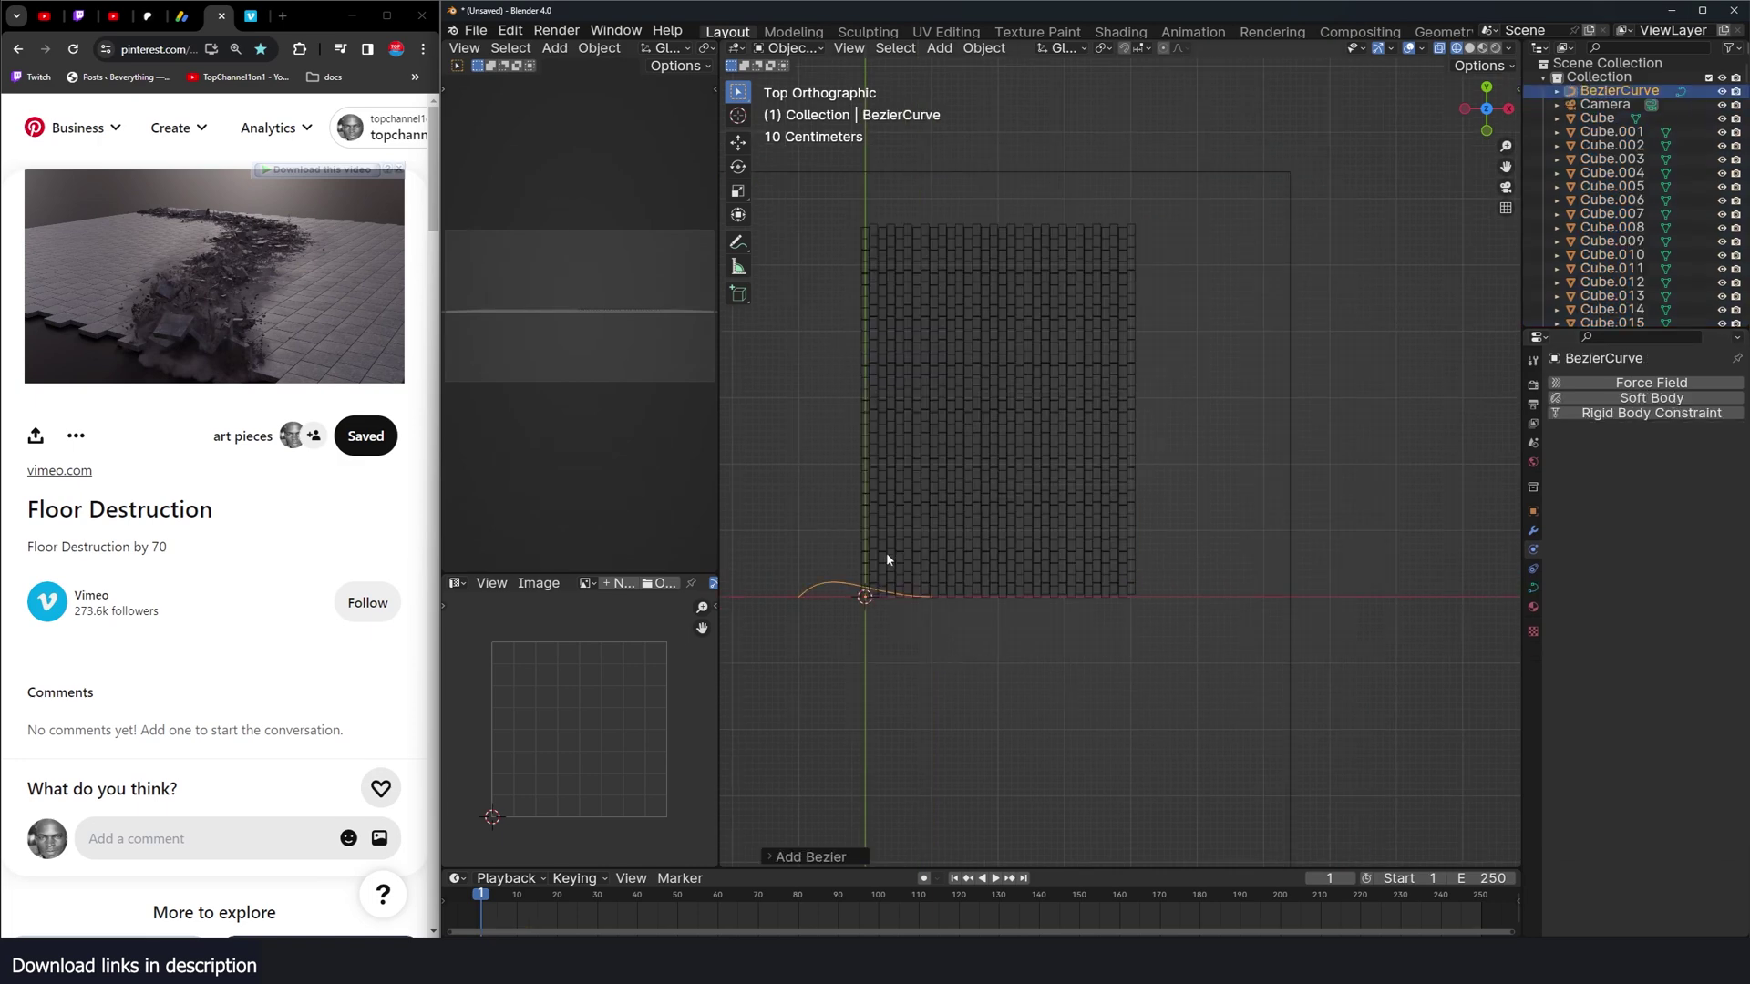
Step: Delete the Bezier curve's default points and draw a winding path across the tile floor with the Draw tool
key("Tab")
key("x")
left_click(915, 496)
left_click(738, 295)
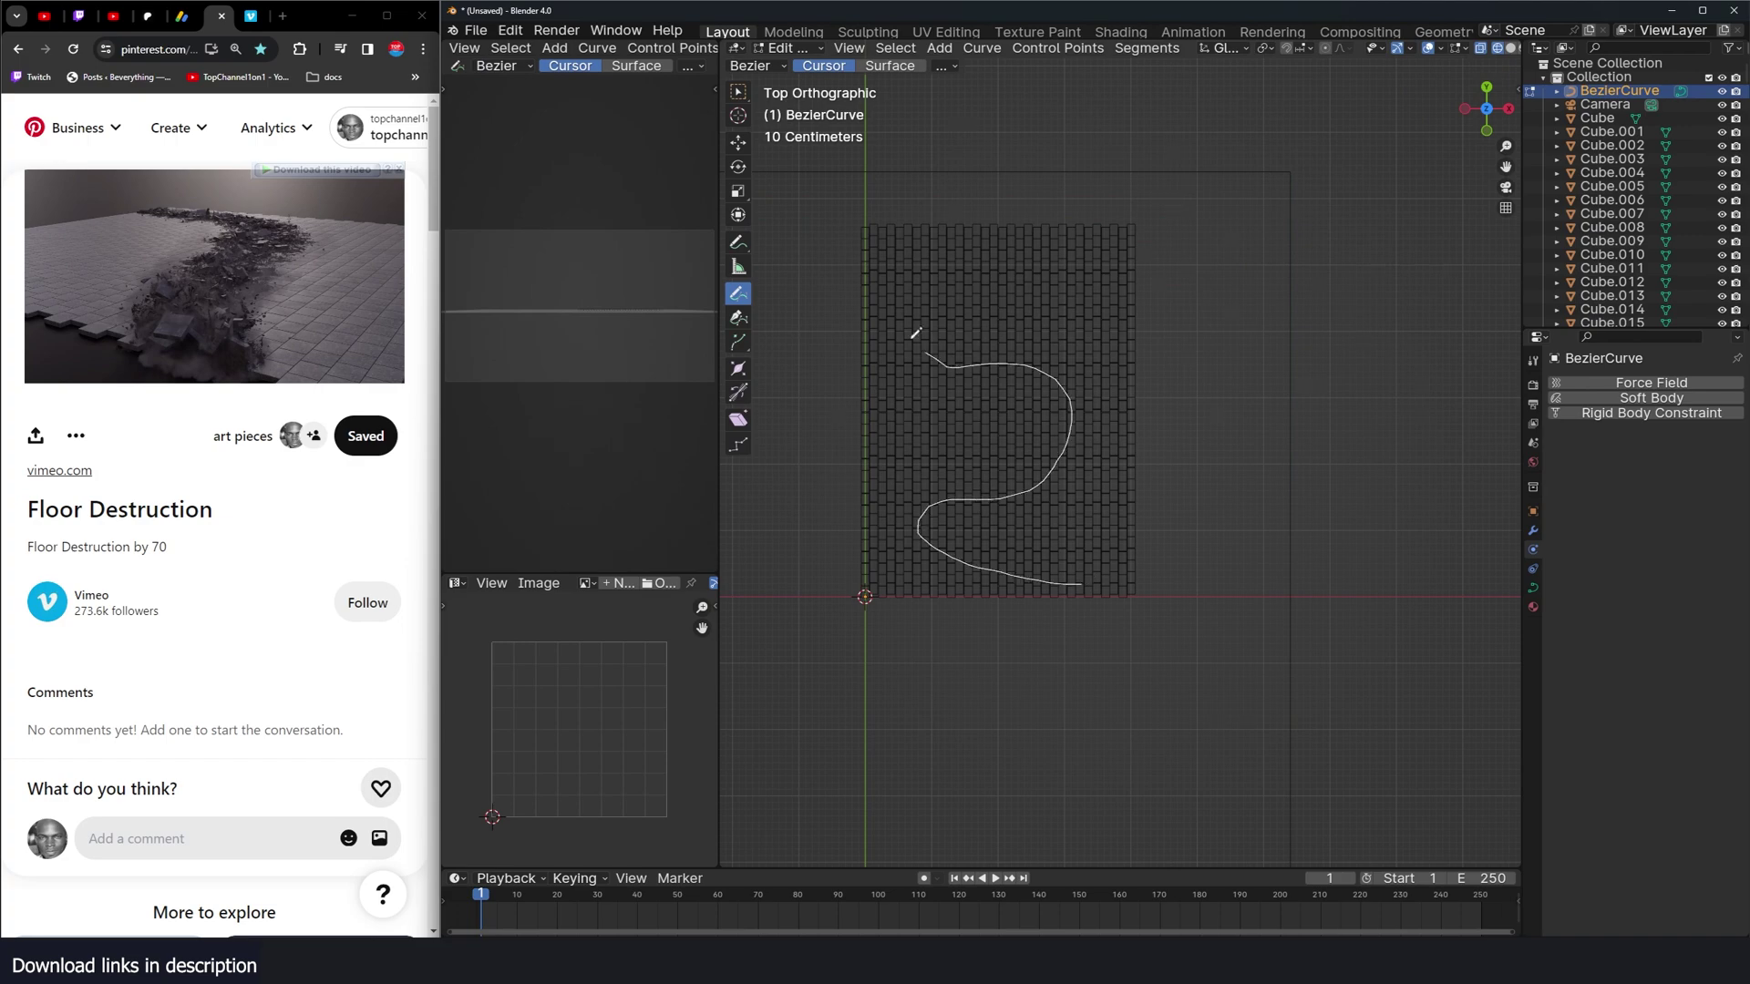
left_click_drag(898, 321, 1082, 245)
key("Tab")
Step: Add a Monkey mesh at the floor's corner in X-ray top view and scale it down
mouse_move(1021, 428)
middle_mouse_down()
mouse_move(981, 270)
mouse_move(1037, 365)
mouse_move(1153, 432)
middle_mouse_up()
key("shift+z")
key("KP_7")
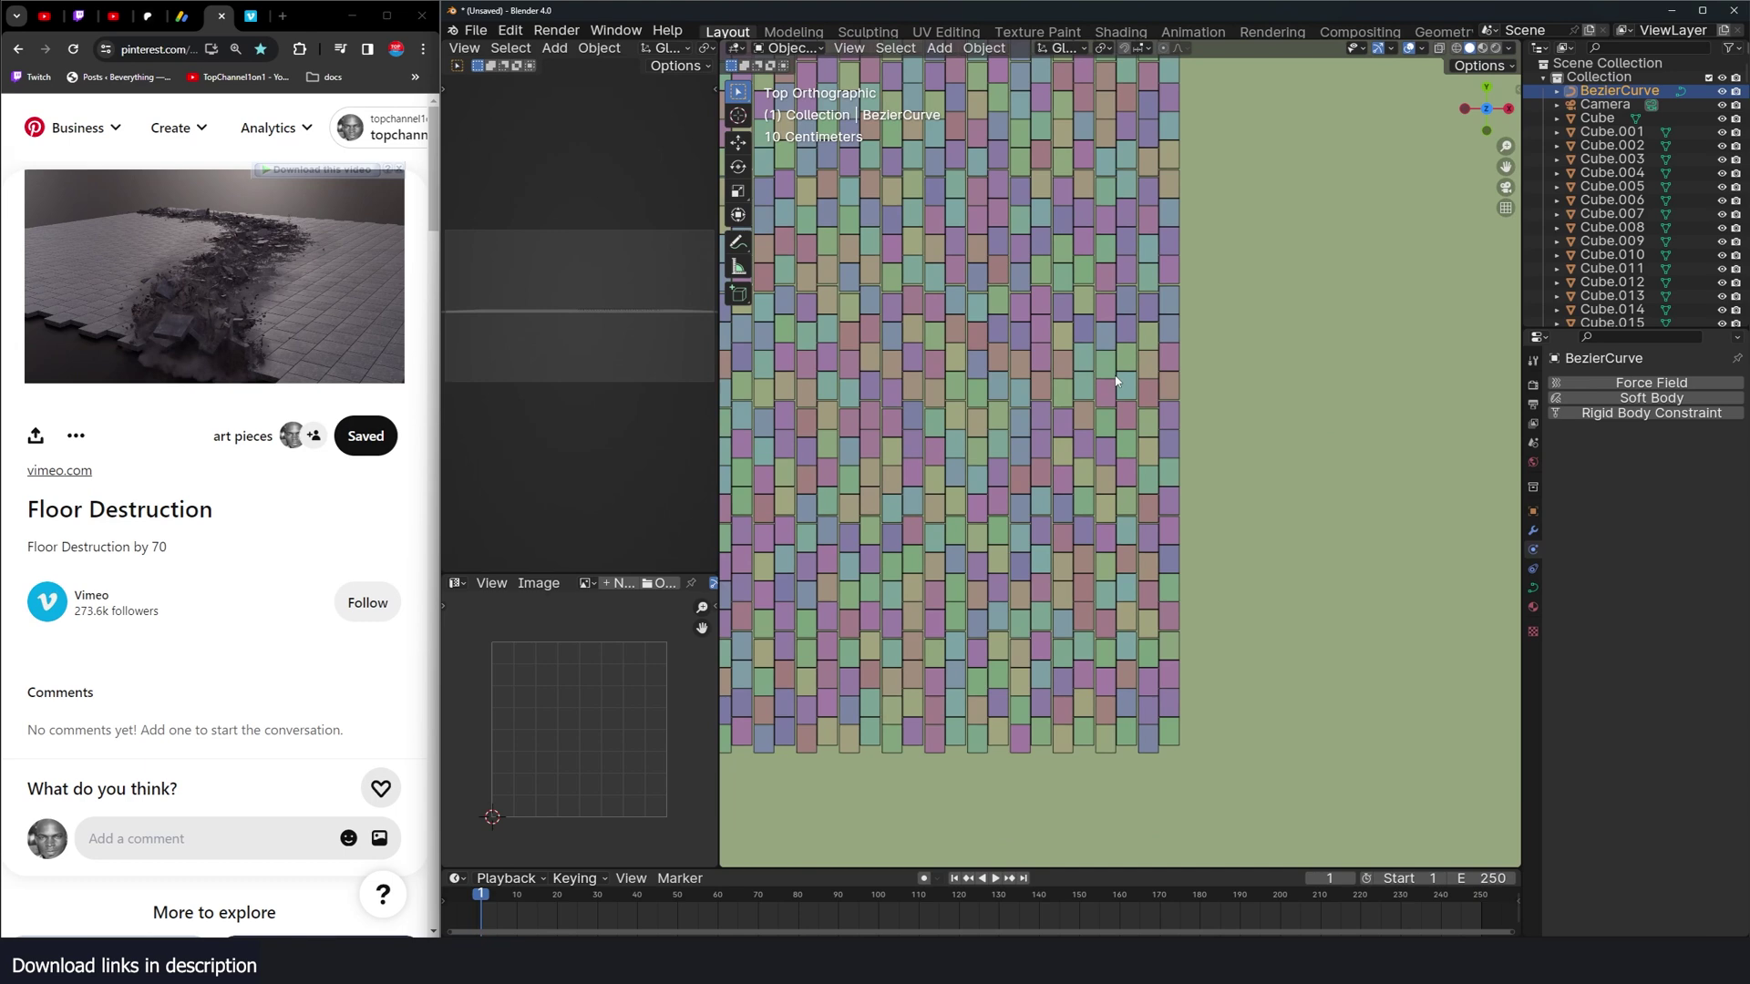
key("alt+z")
scroll(1130, 472, "down", 2)
key("shift+a")
mouse_move(1062, 434)
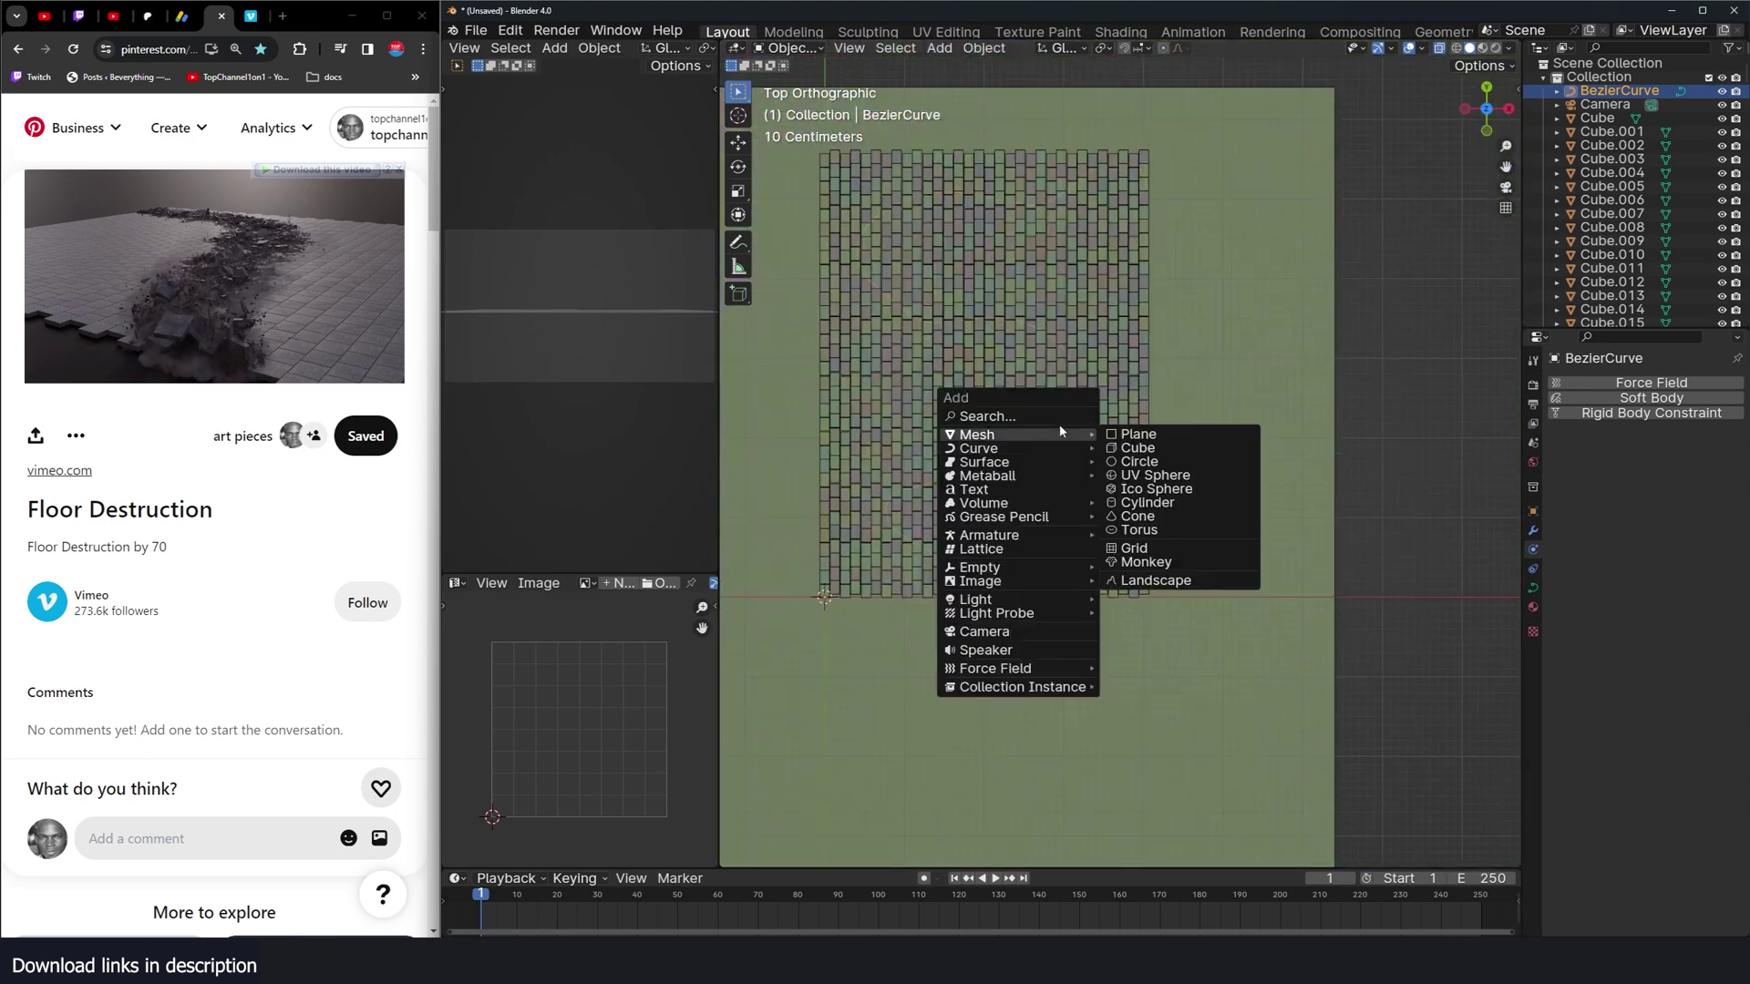
left_click(1149, 563)
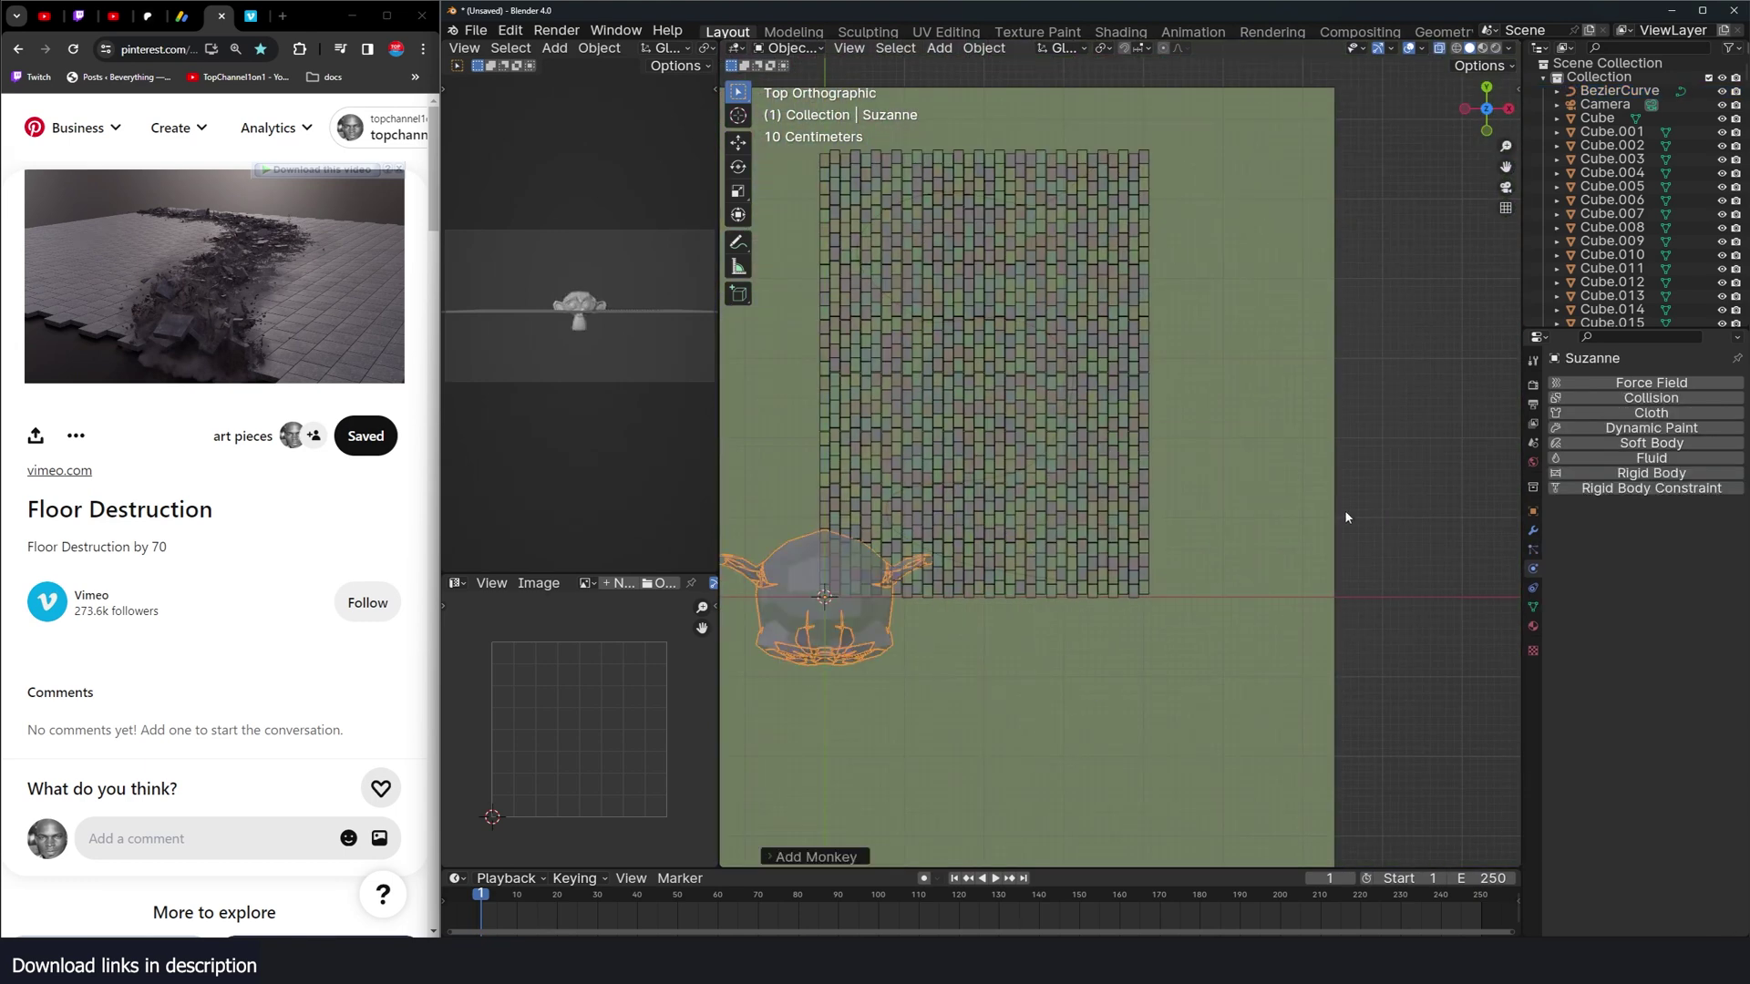
key("s")
middle_click_drag(993, 580, 1178, 506)
key("KP_7")
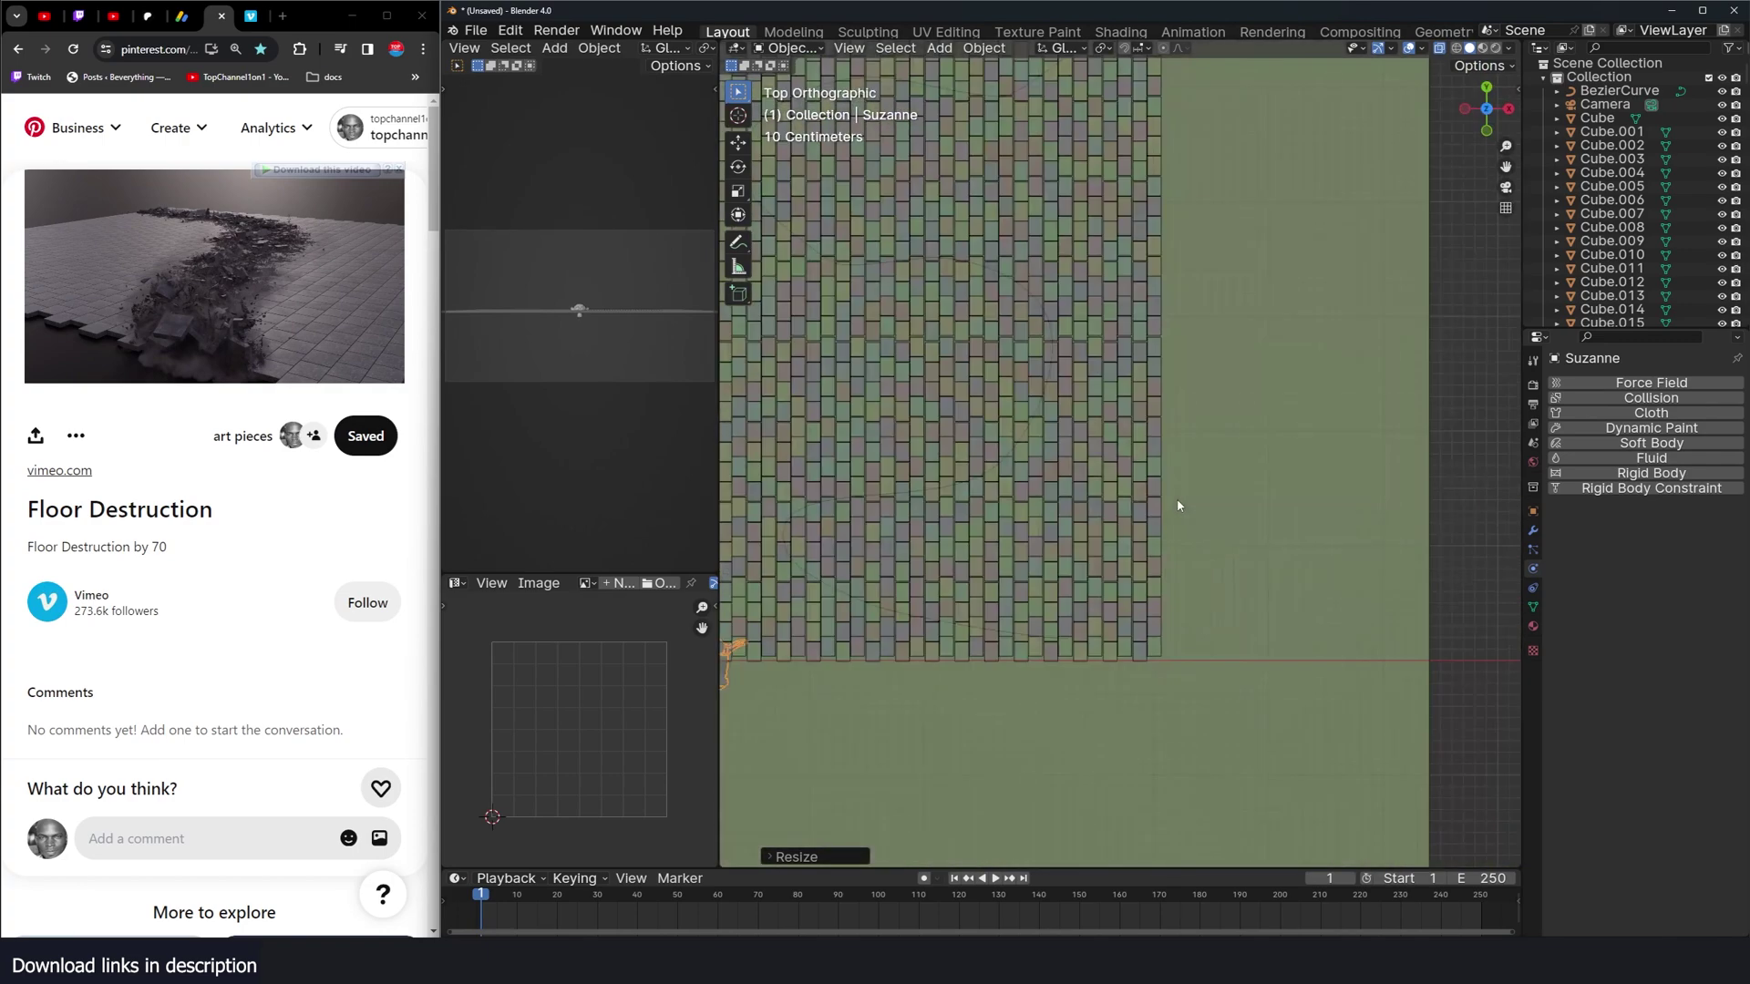
Step: Switch the viewport to wireframe display and try to hide the ground plane
left_click(878, 488)
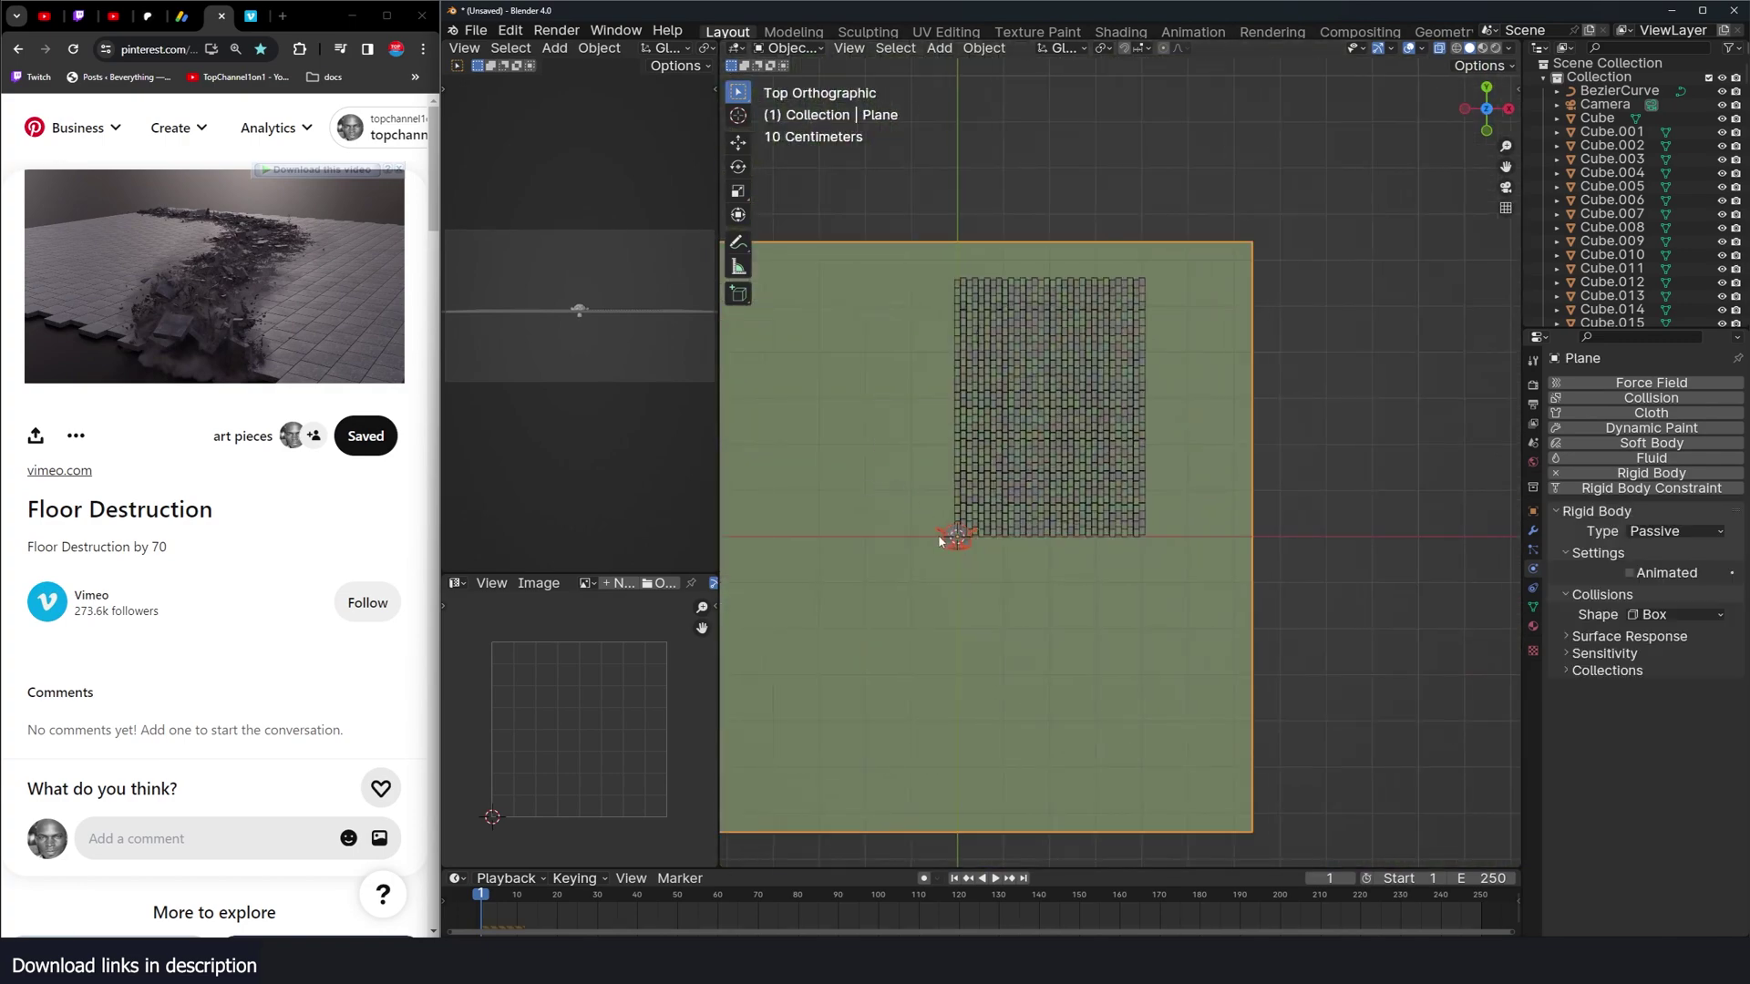
key("h")
key("z")
left_click(867, 344)
scroll(861, 346, "down", 2)
middle_click_drag(996, 355, 1101, 447, "shift")
left_click(1102, 447)
key("h")
Step: Move all the floor tiles into a new collection named m1 and exclude that collection from the view layer
left_click_drag(989, 351, 1263, 620)
left_click(1101, 444, "shift")
key("m")
left_click(1111, 426)
type("m1")
key("Return")
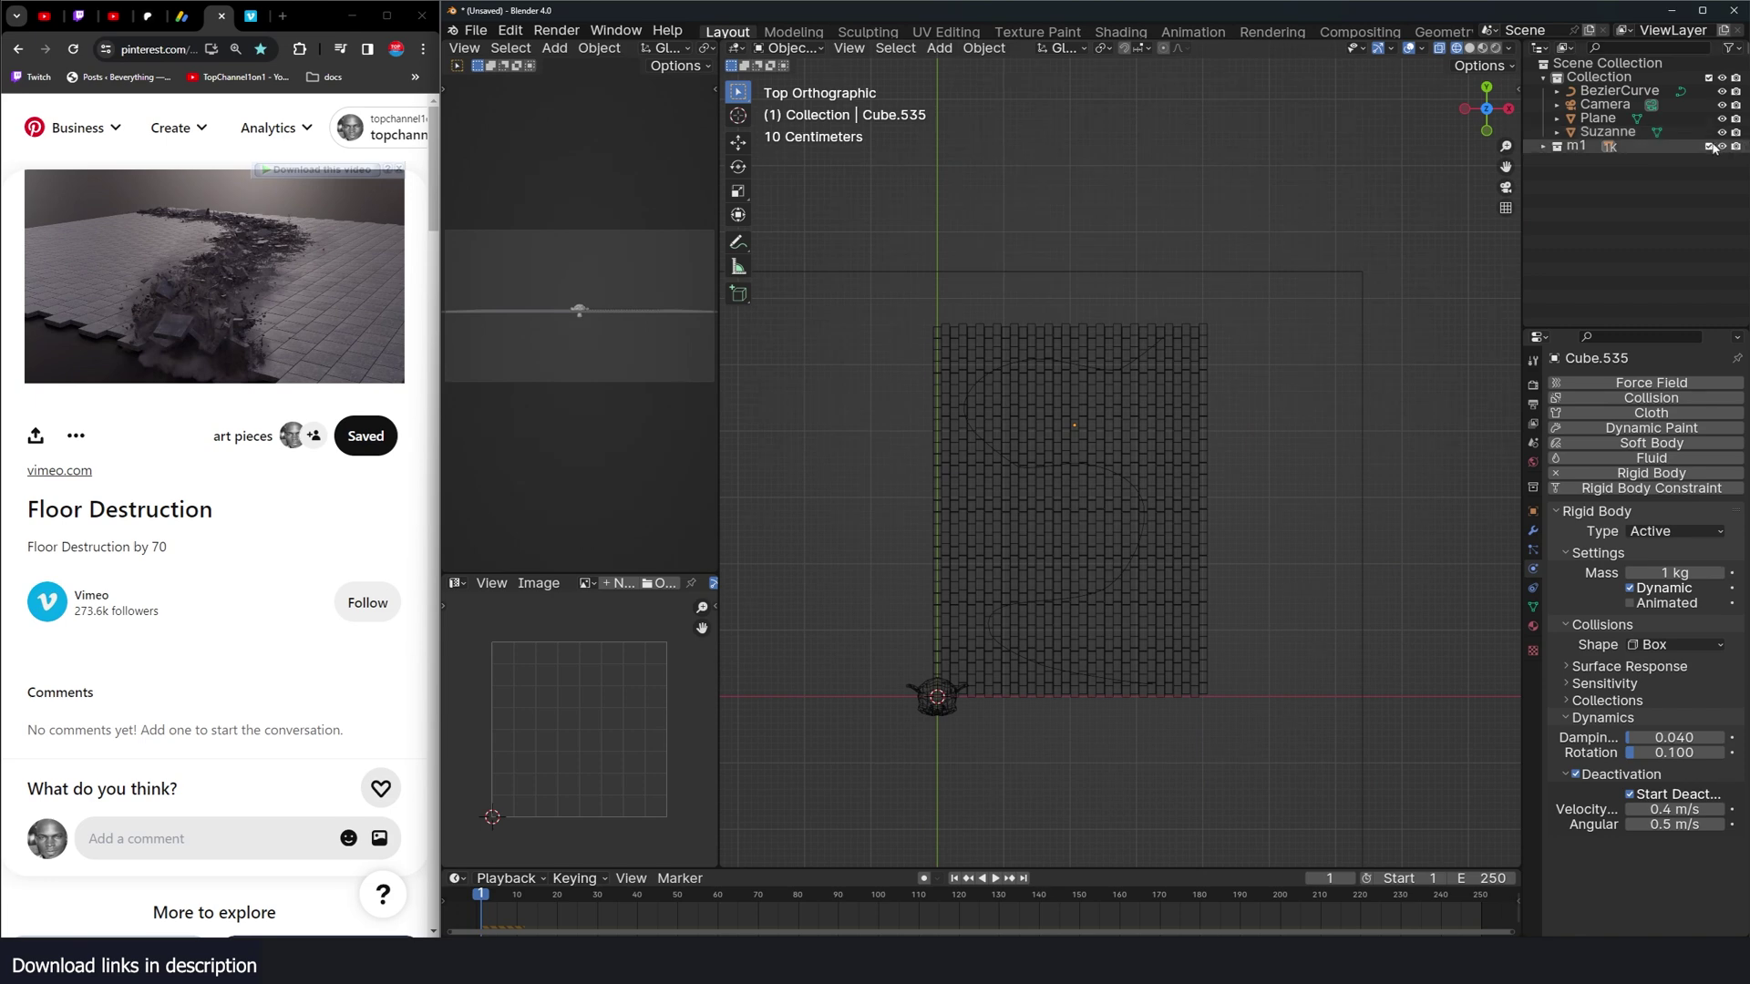
left_click(1709, 147)
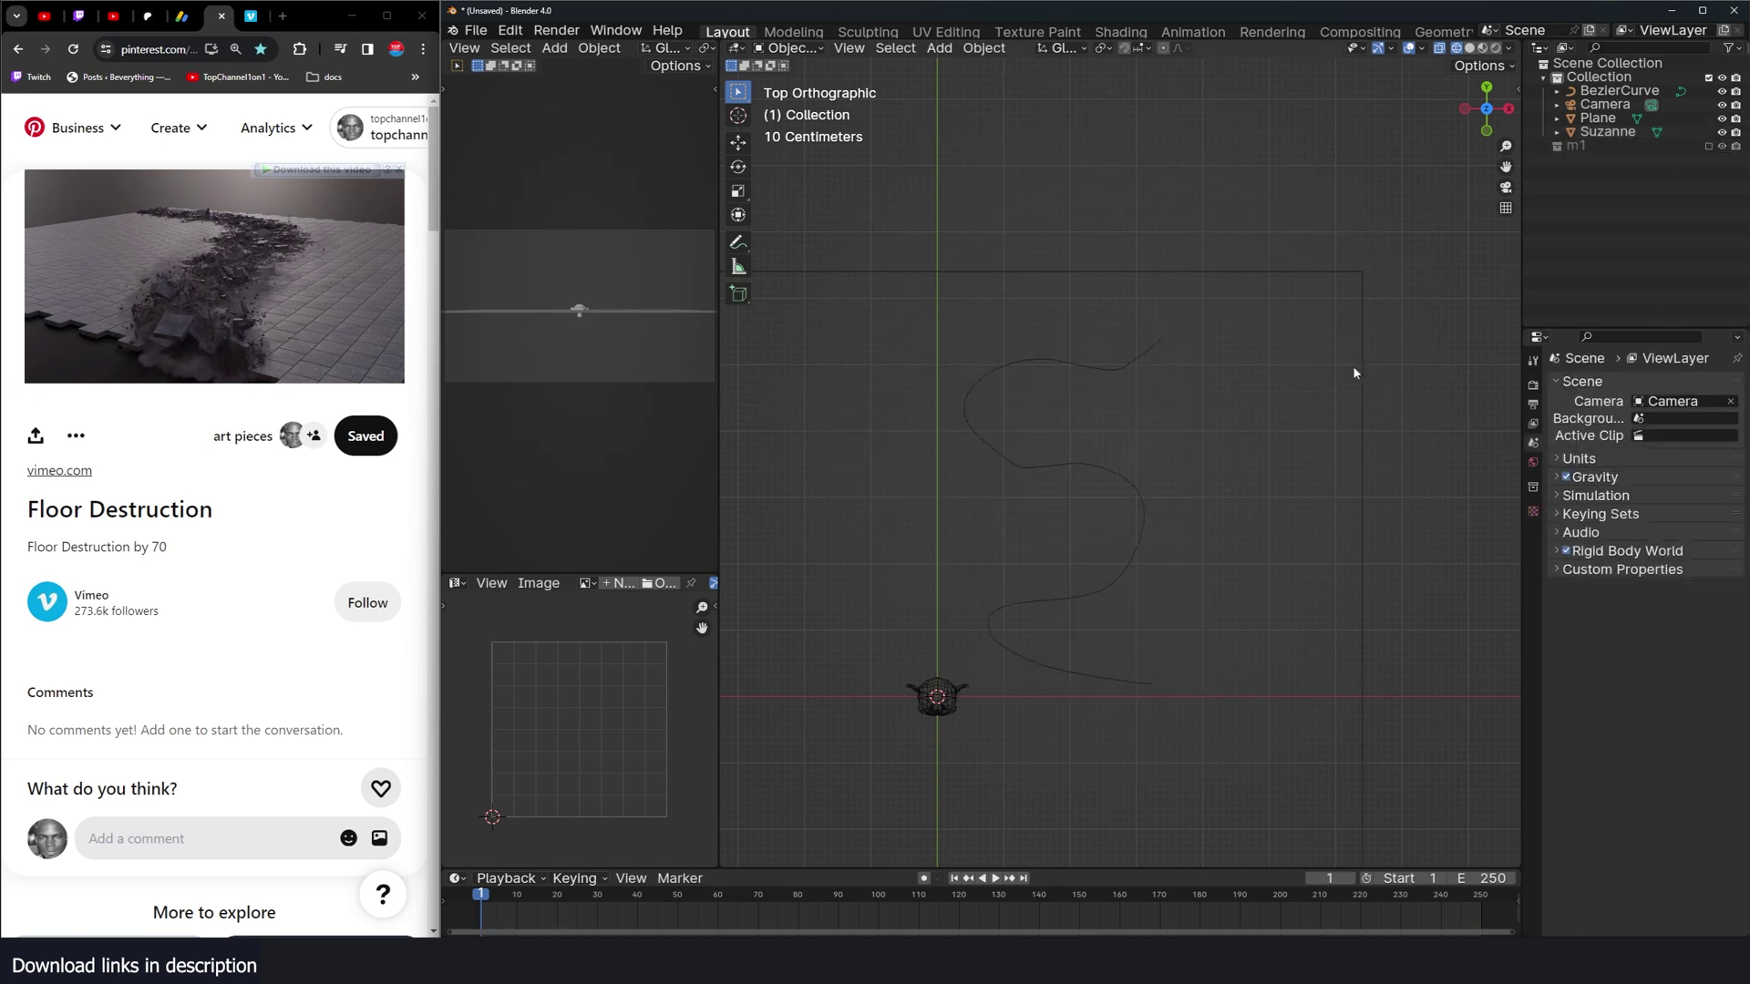
Step: Place the 3D cursor on the curve's starting point near the X axis and set the curve's origin to it
key("Home")
left_click(1182, 488)
key("Tab")
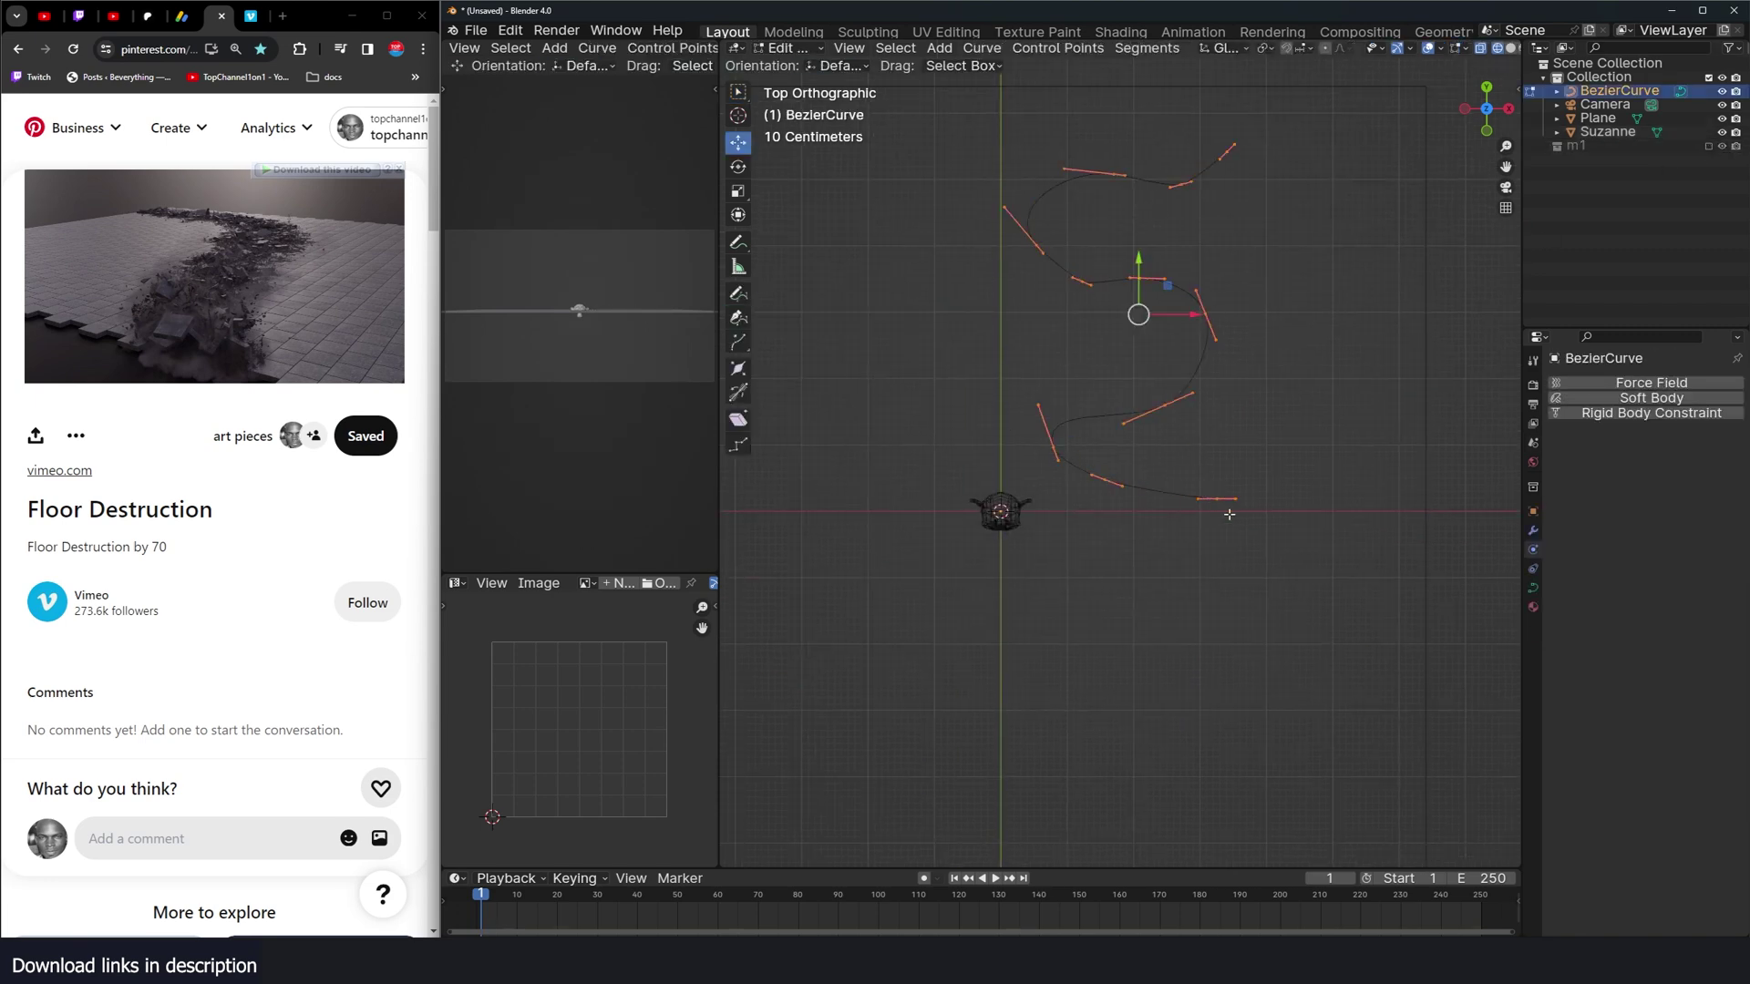
left_click(1220, 505)
key("shift+s")
left_click(1212, 547)
key("Tab")
right_click(1117, 493)
mouse_move(1119, 600)
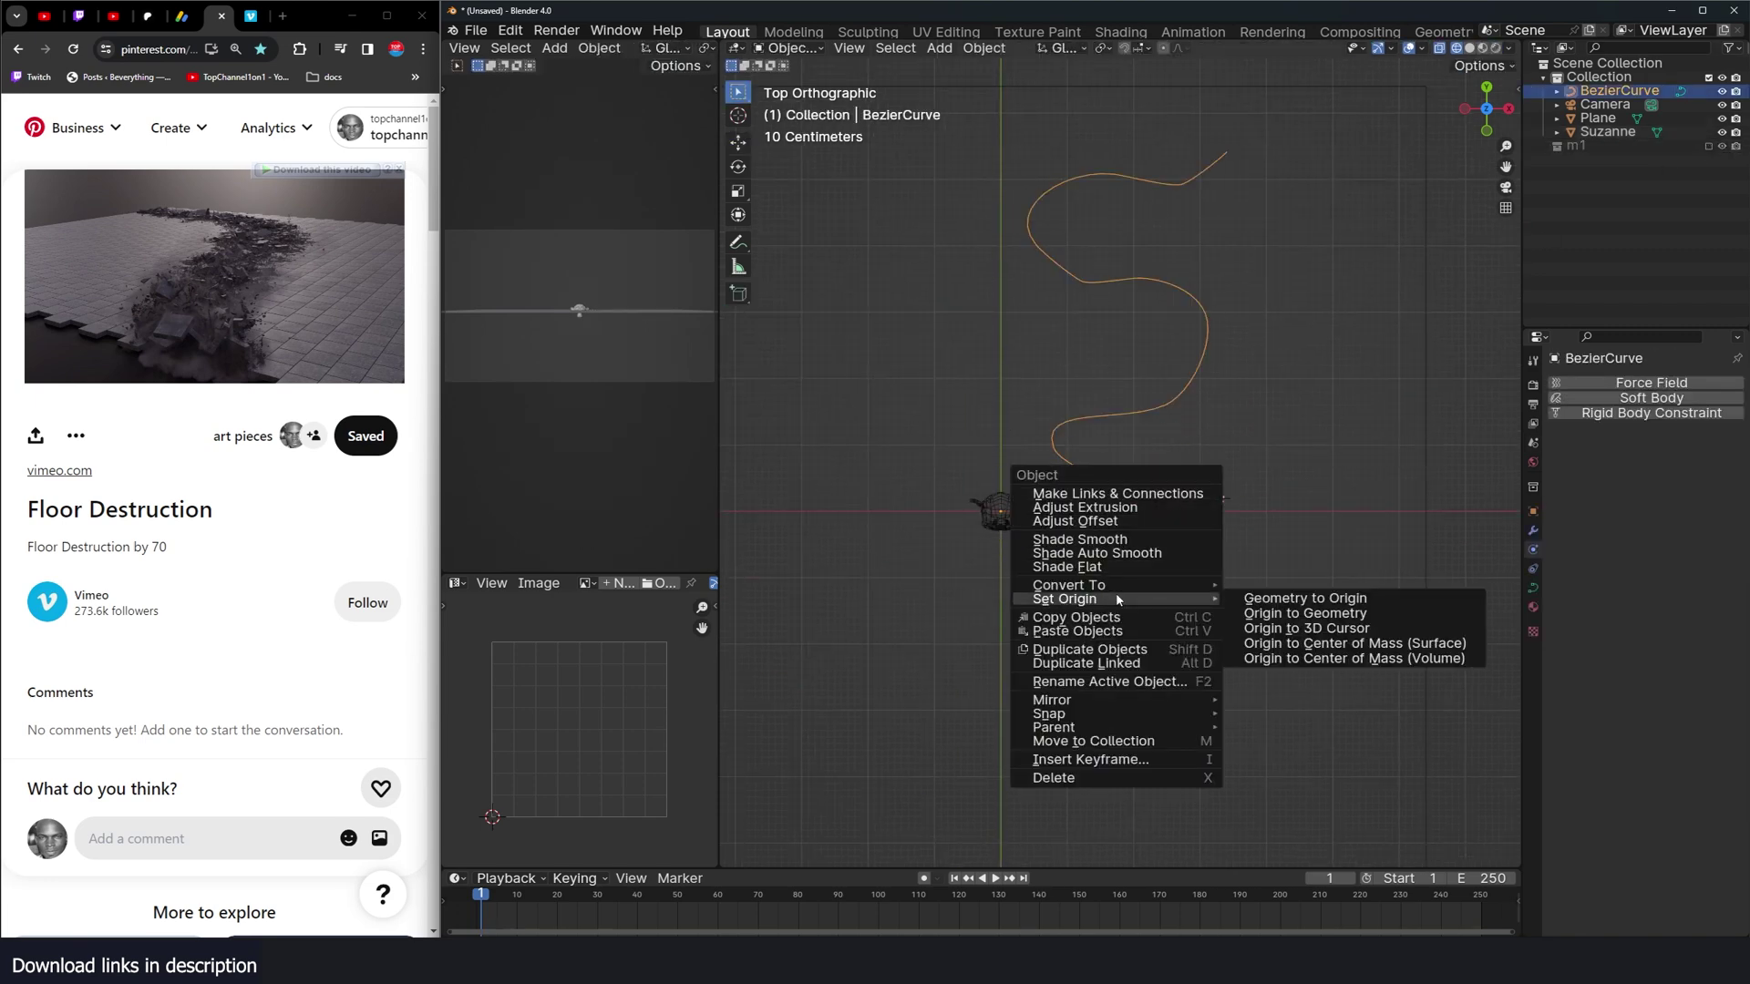
left_click(1281, 628)
Step: Snap the monkey to the 3D cursor at the start of the curve
left_click(1000, 509)
key("shift+s")
left_click(1000, 410)
Step: Parent the monkey to the curve so it follows the path, and play the animation to test it
scroll(1203, 477, "up", 3)
left_click(1128, 511, "shift")
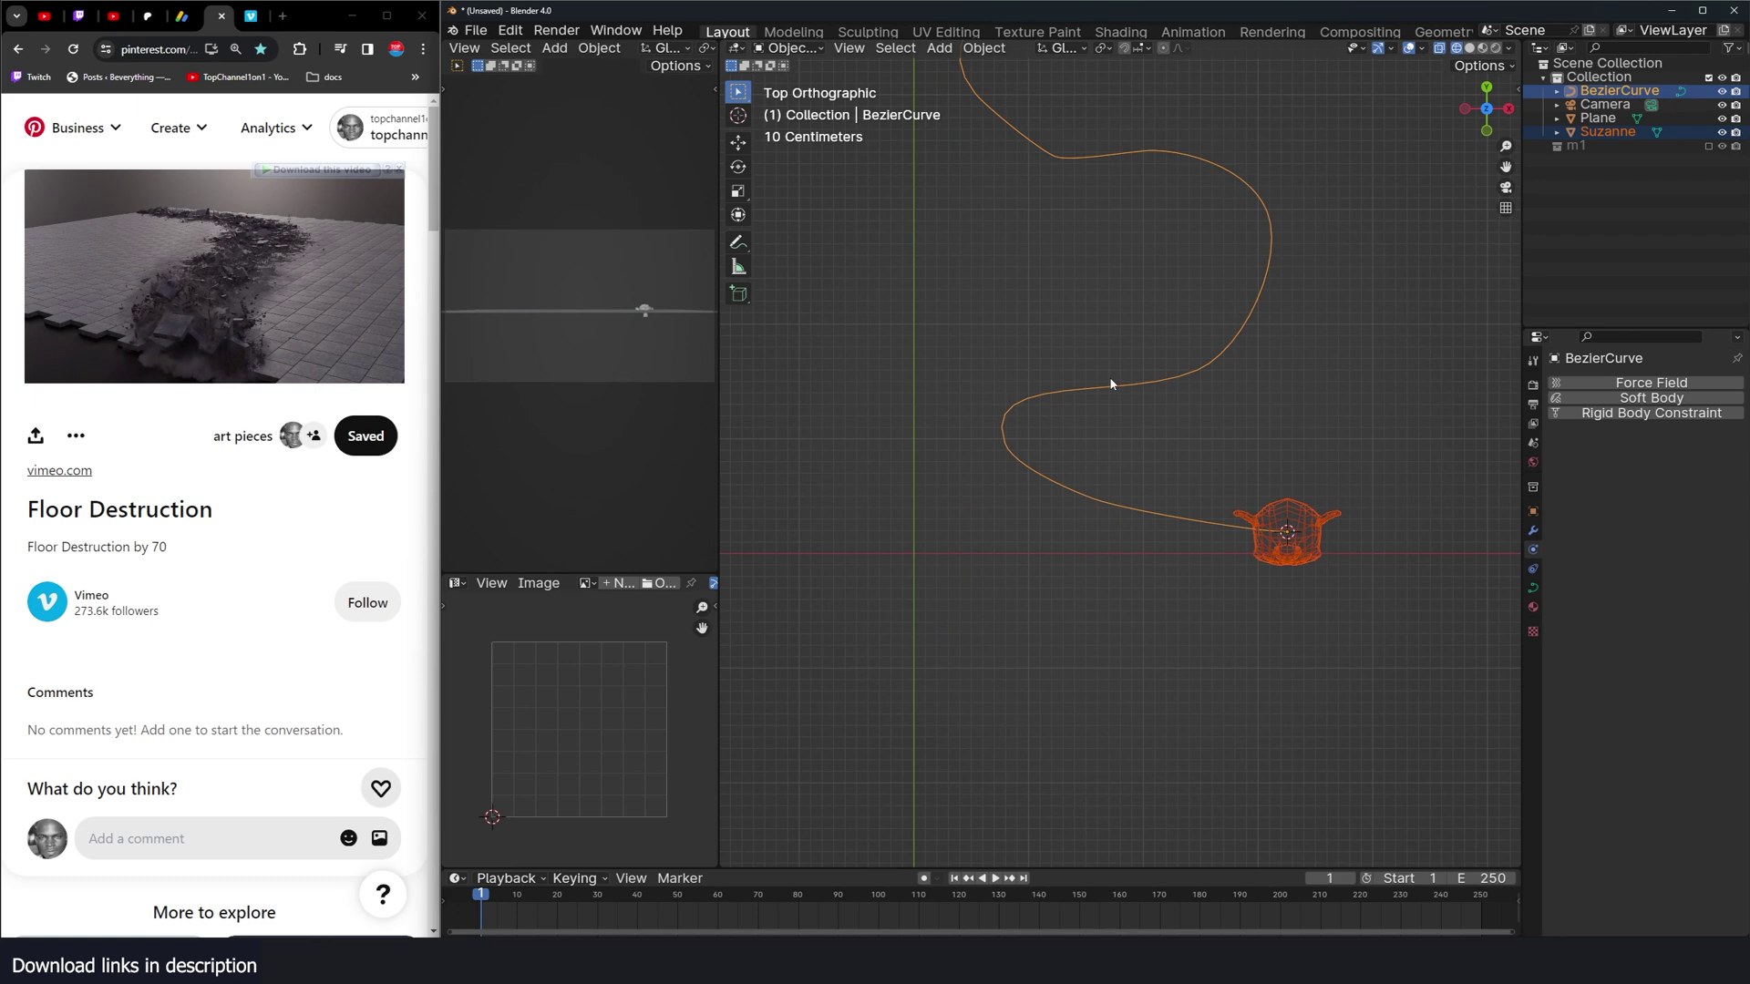
key("ctrl+p")
left_click(1108, 446)
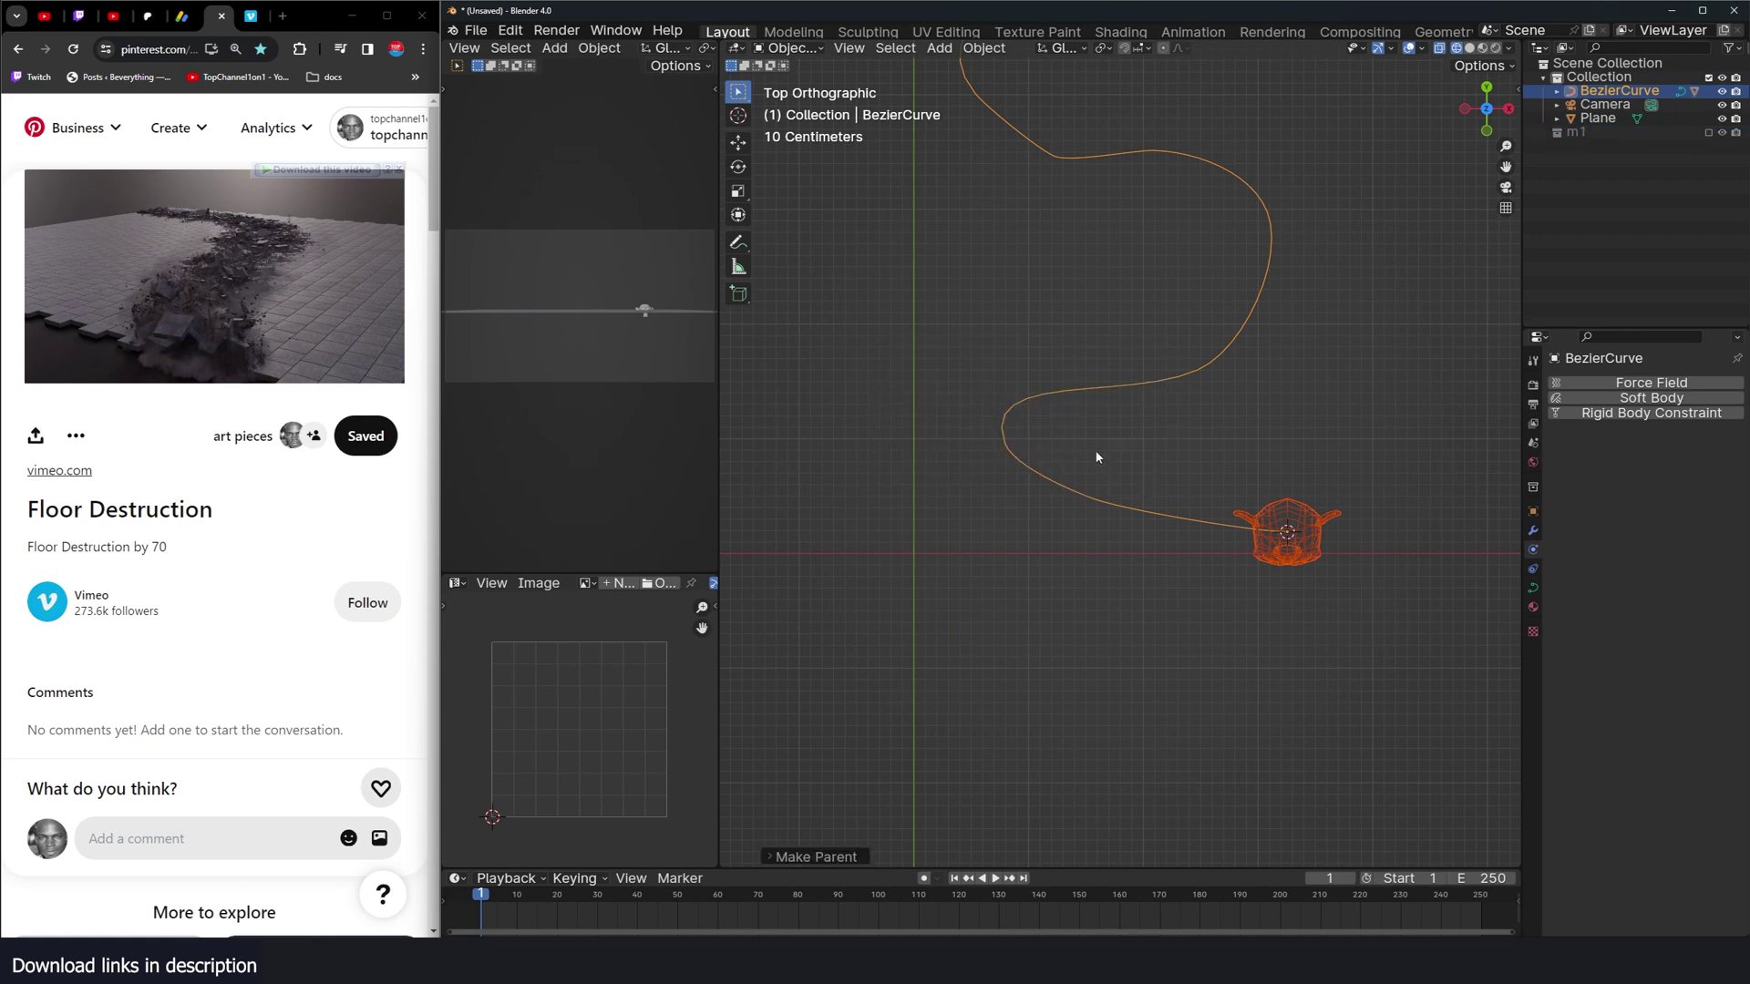
key("space")
scroll(1110, 465, "down", 3)
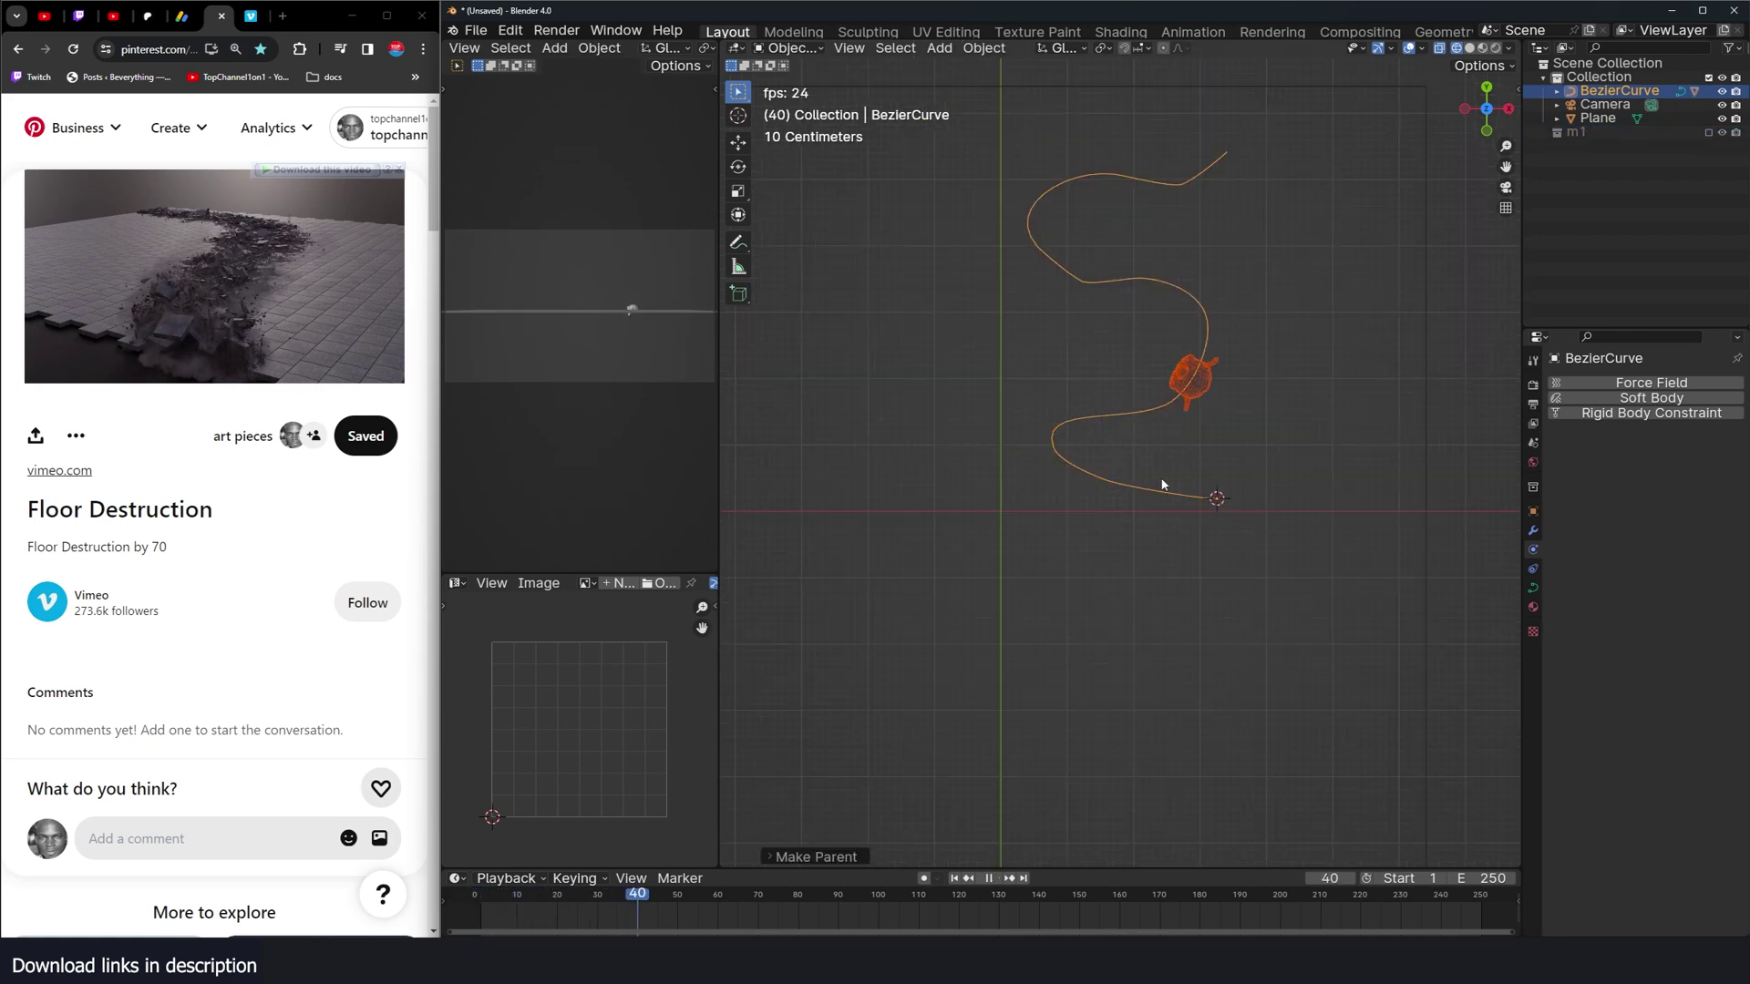
key("Escape")
Step: Return the viewport to solid shading and re-enable the m1 tile collection
key("z")
left_click(1258, 477)
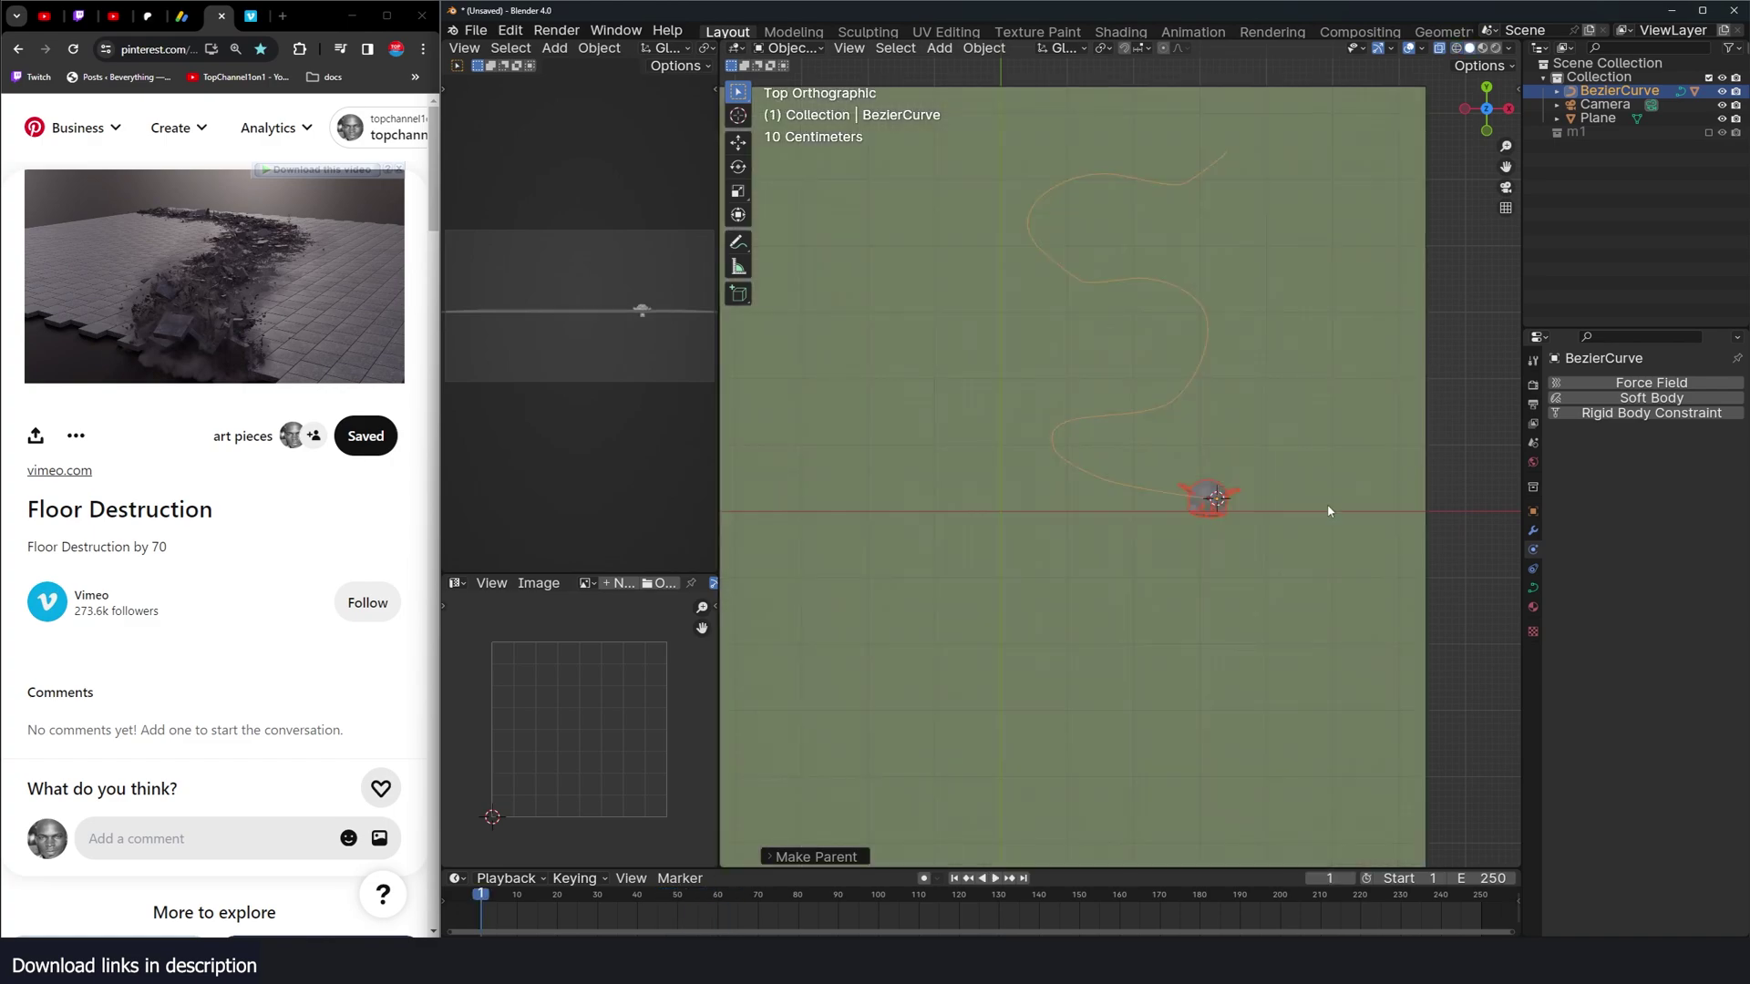
left_click(1710, 133)
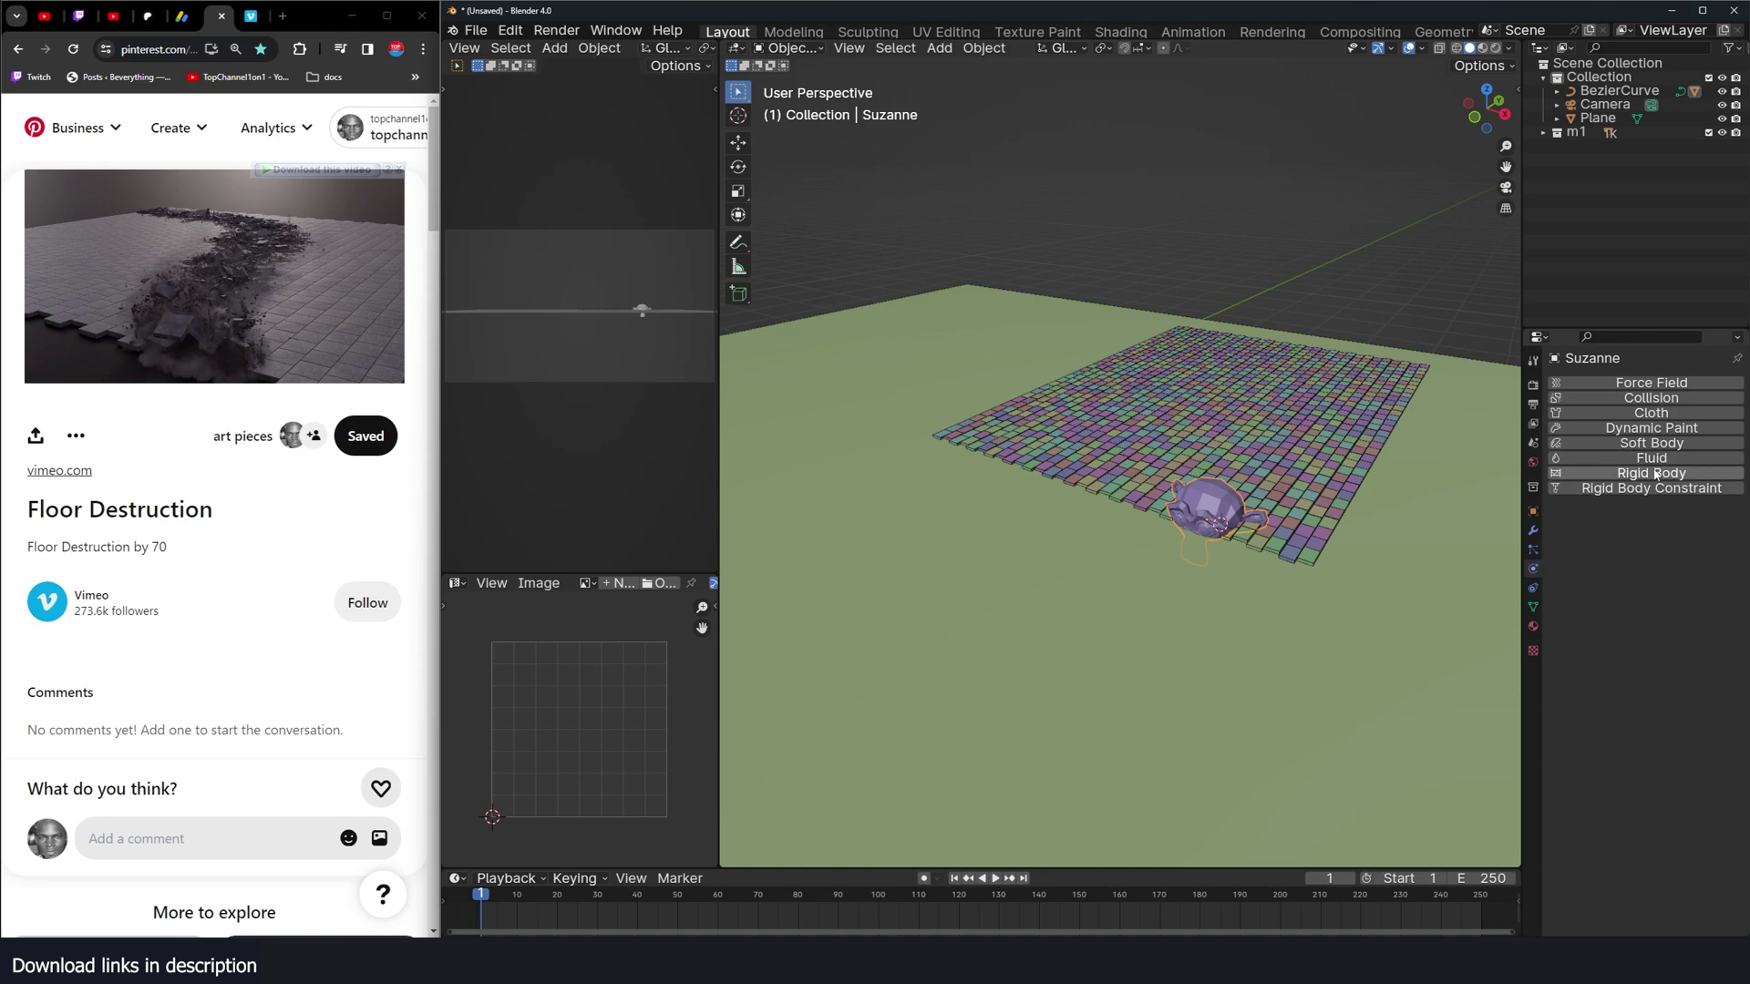
Step: Add a rigid body to the monkey and play the simulation from the start
left_click(1656, 474)
key("Left")
key("space")
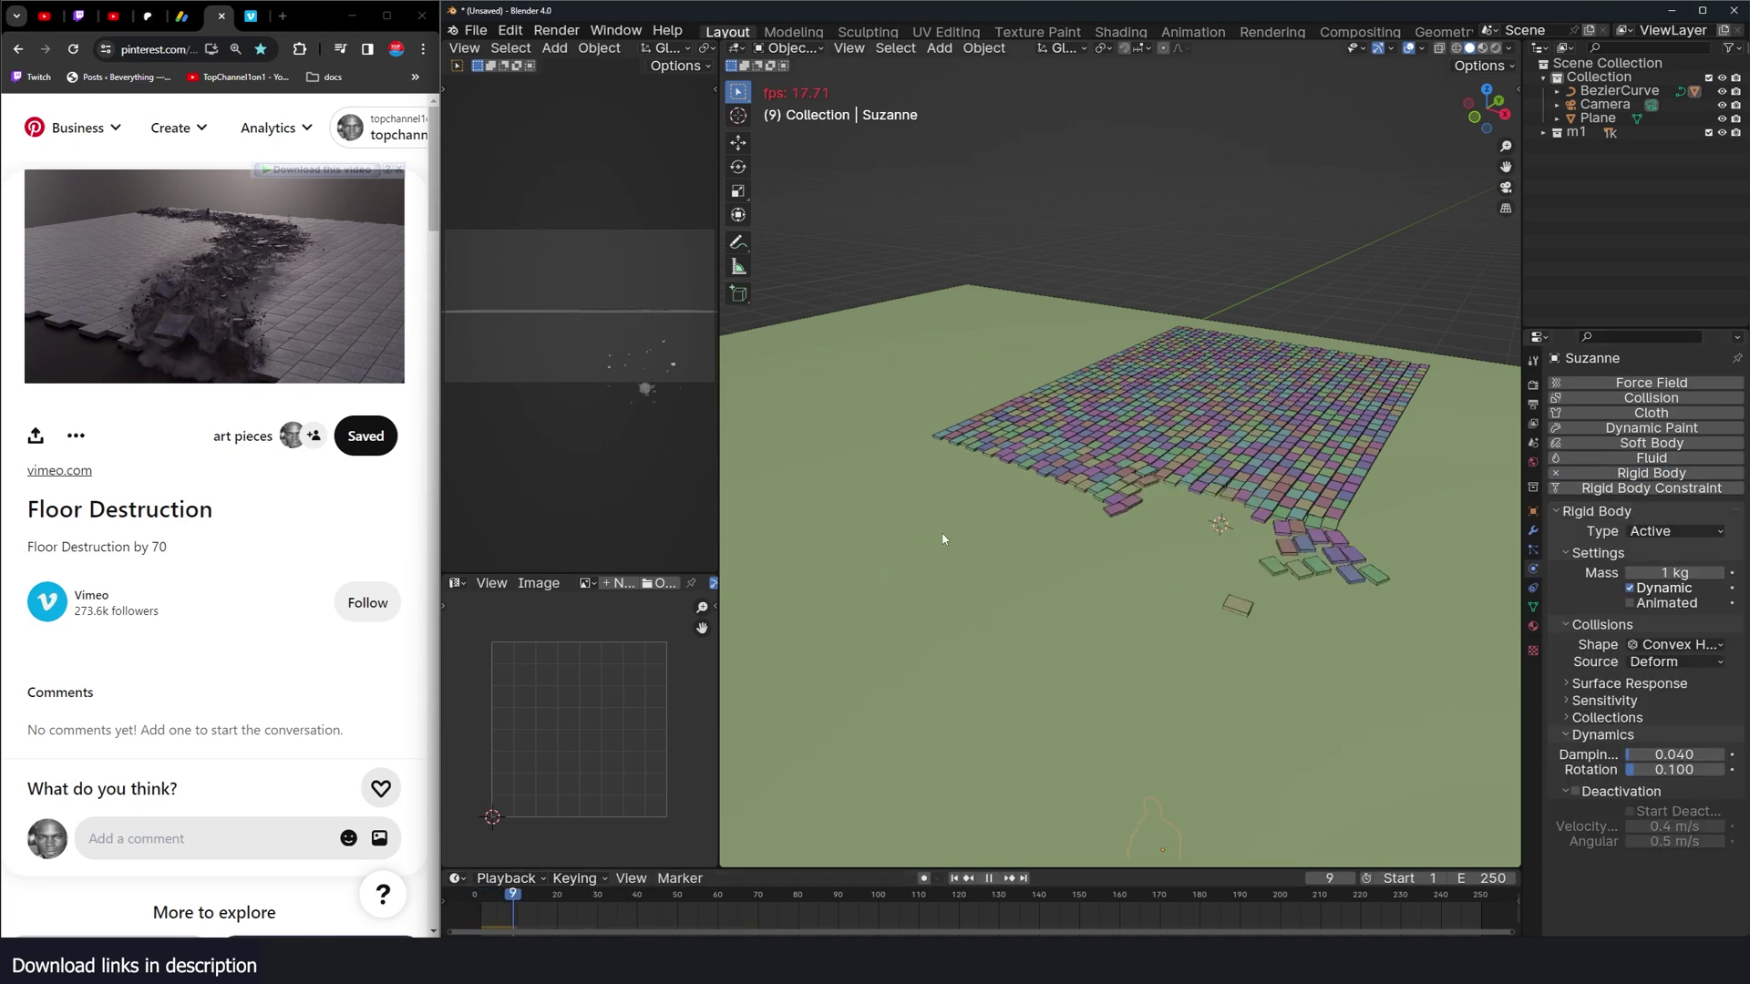
key("Escape")
Step: Set the monkey's rigid body to Passive with Animated enabled and play the simulation
scroll(1175, 559, "down", 3)
middle_click_drag(1176, 559, 1158, 496)
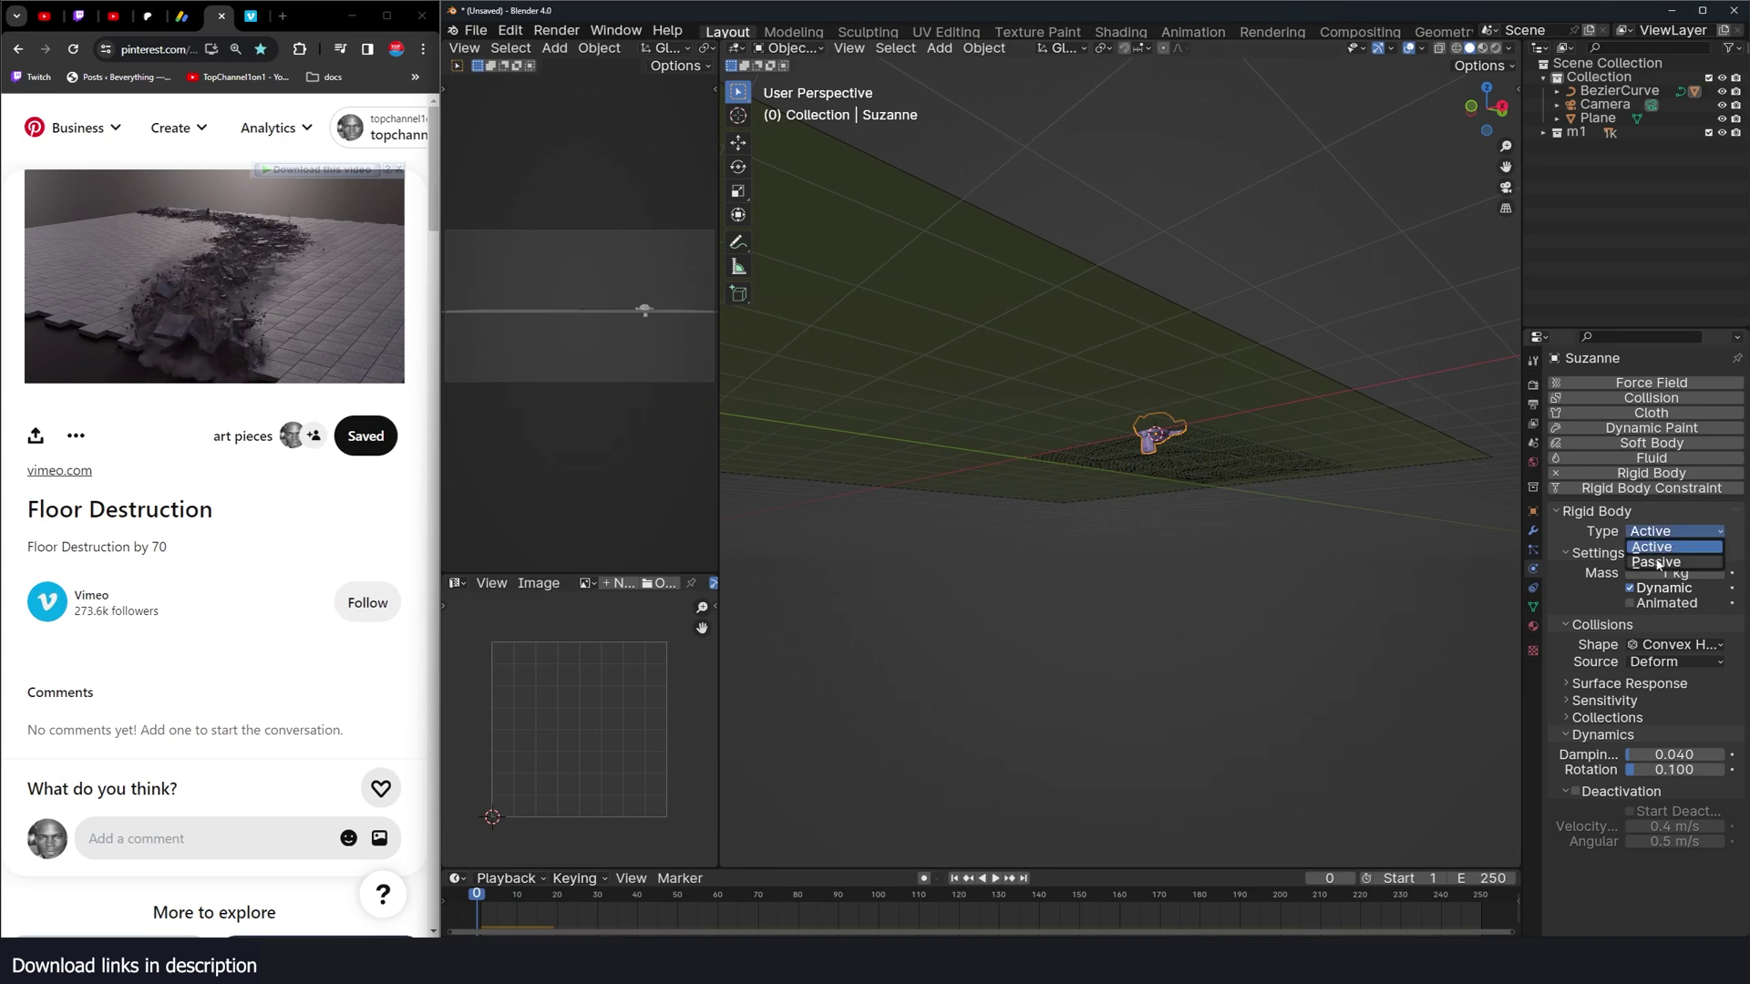
left_click(1657, 563)
key("space")
middle_click_drag(1084, 457, 1185, 448)
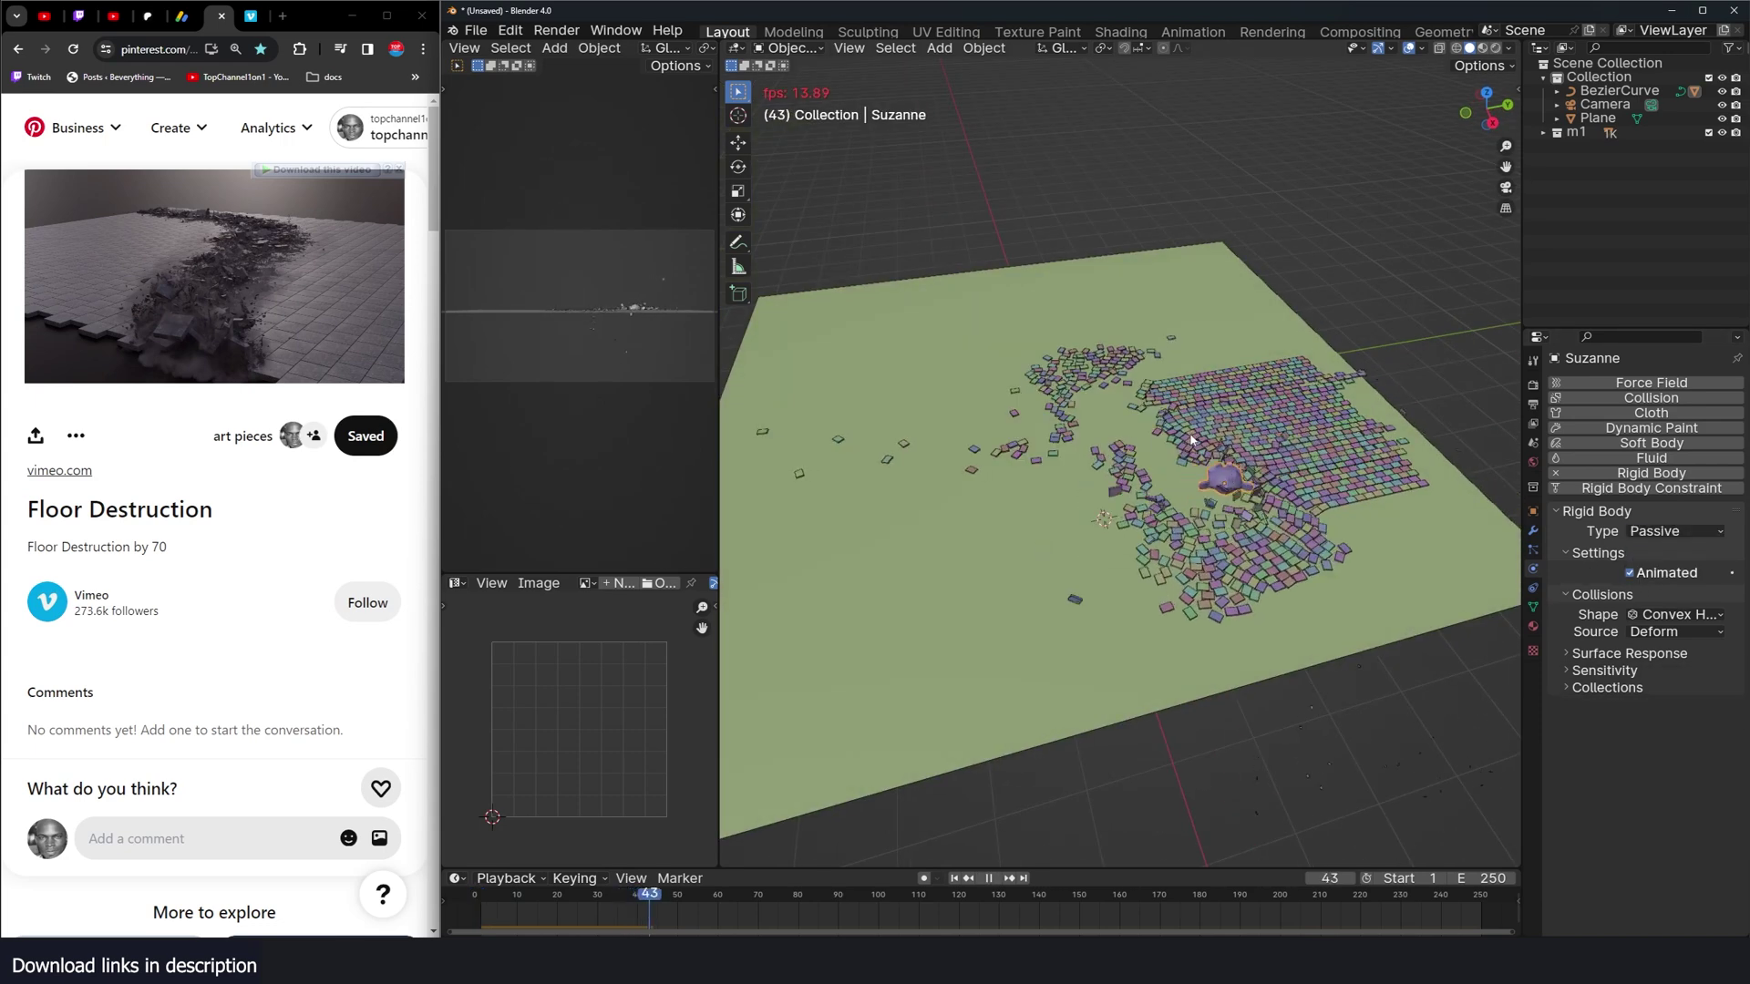
key("Escape")
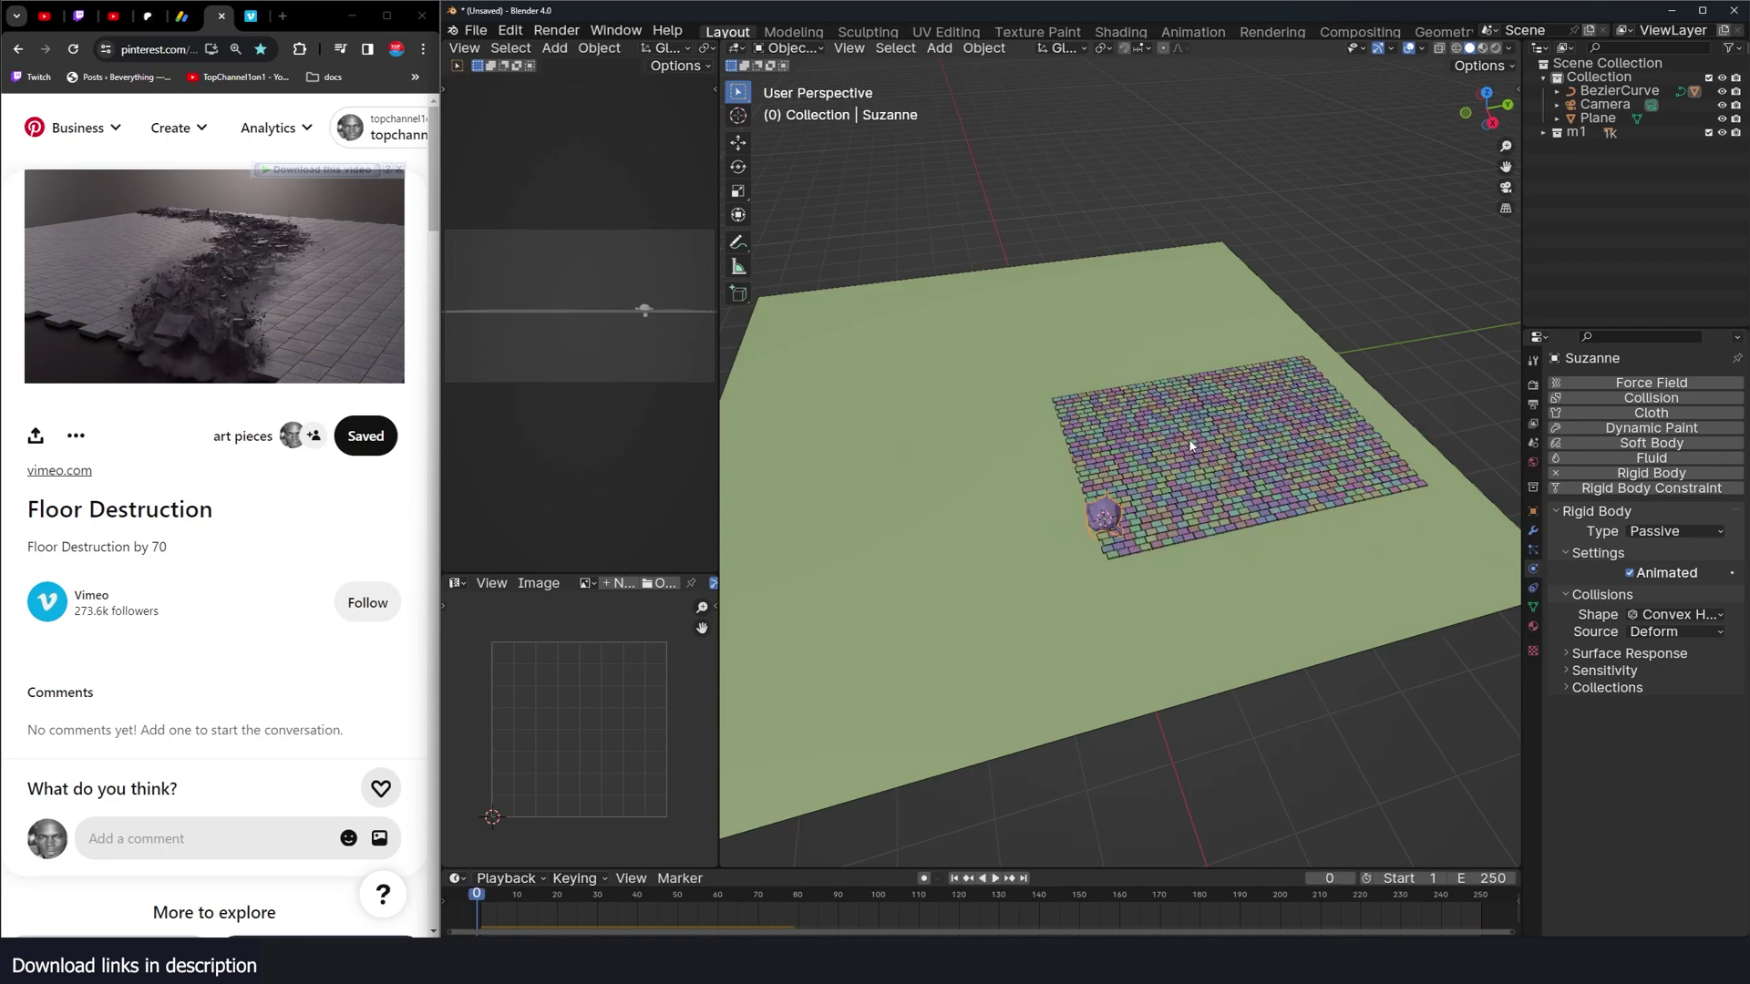
Step: Move the monkey down along Z relative to the tiles and play the simulation to test it
middle_click_drag(1238, 401, 1102, 419)
key("g")
key("z")
left_click(1086, 407)
key("space")
key("Escape")
Step: Apply the monkey's object transform and replay the simulation
key("z")
left_click(1120, 354)
key("ctrl+a")
left_click(1102, 412)
key("space")
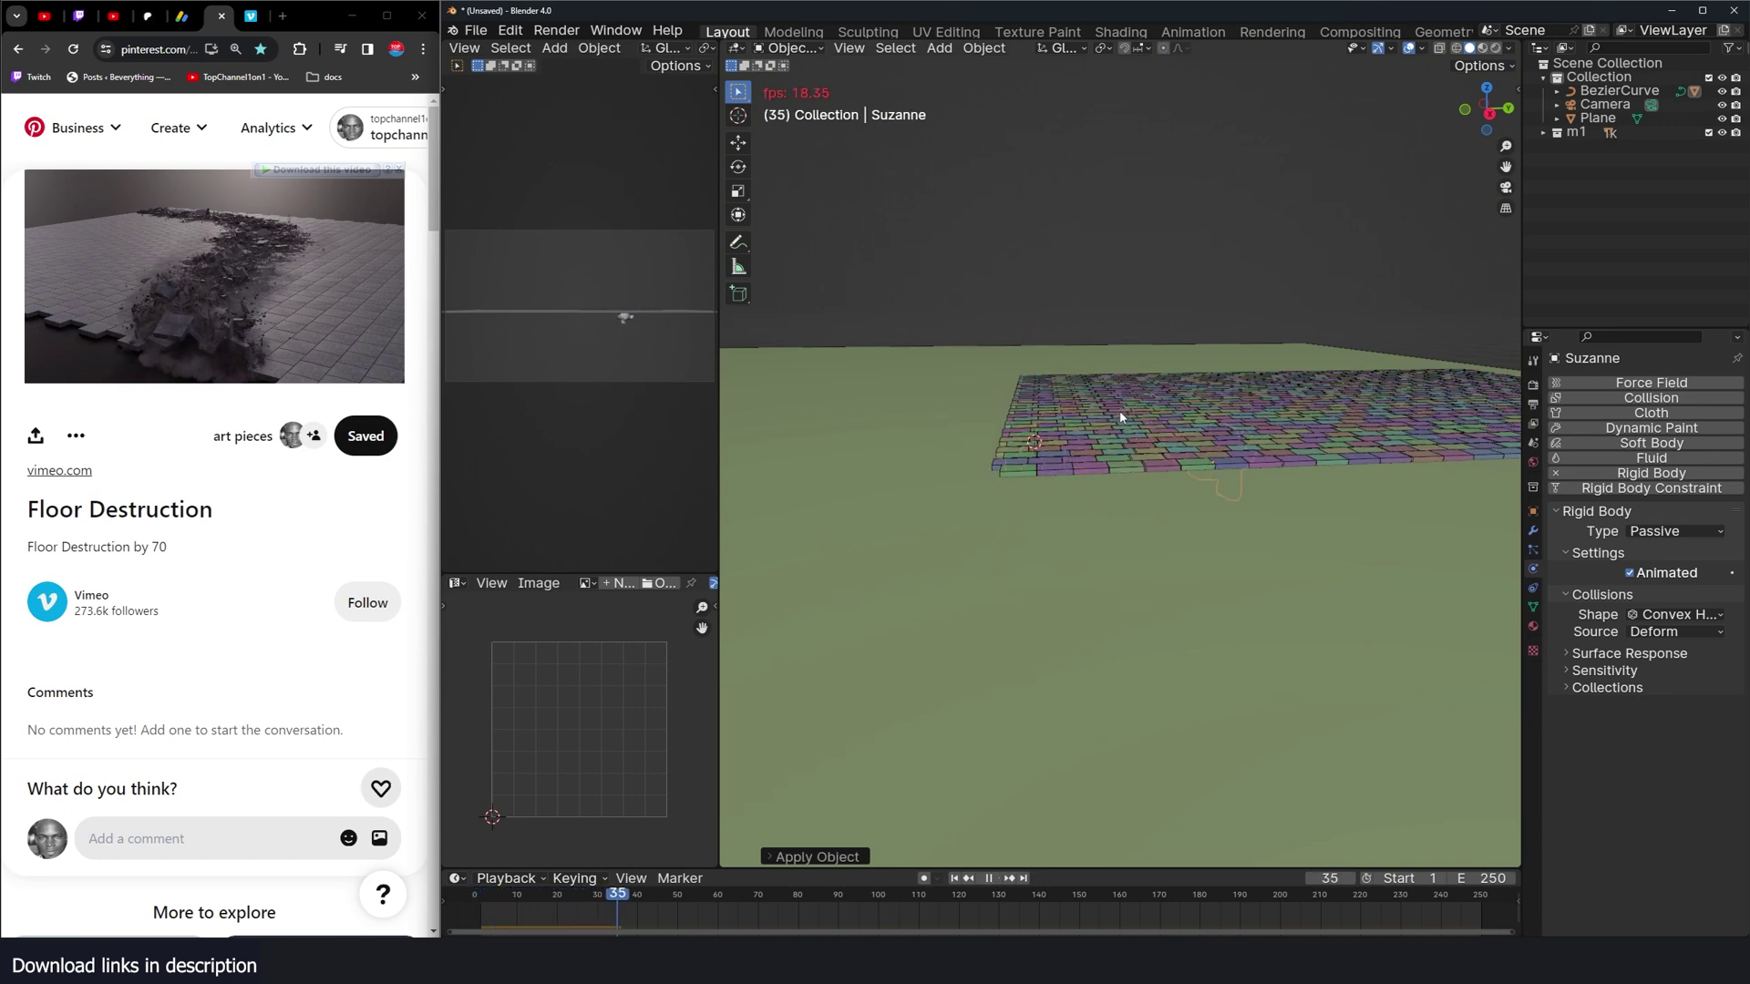
key("Escape")
Step: Reposition the monkey beneath the tiles with auto keying on, keying its transform at frame 0
middle_click_drag(1101, 432, 1000, 674)
mouse_move(943, 844)
middle_mouse_down()
mouse_move(1062, 434)
mouse_move(1030, 442)
middle_mouse_up()
key("g")
left_click(1030, 443)
left_click(737, 241)
middle_click_drag(902, 383, 898, 290)
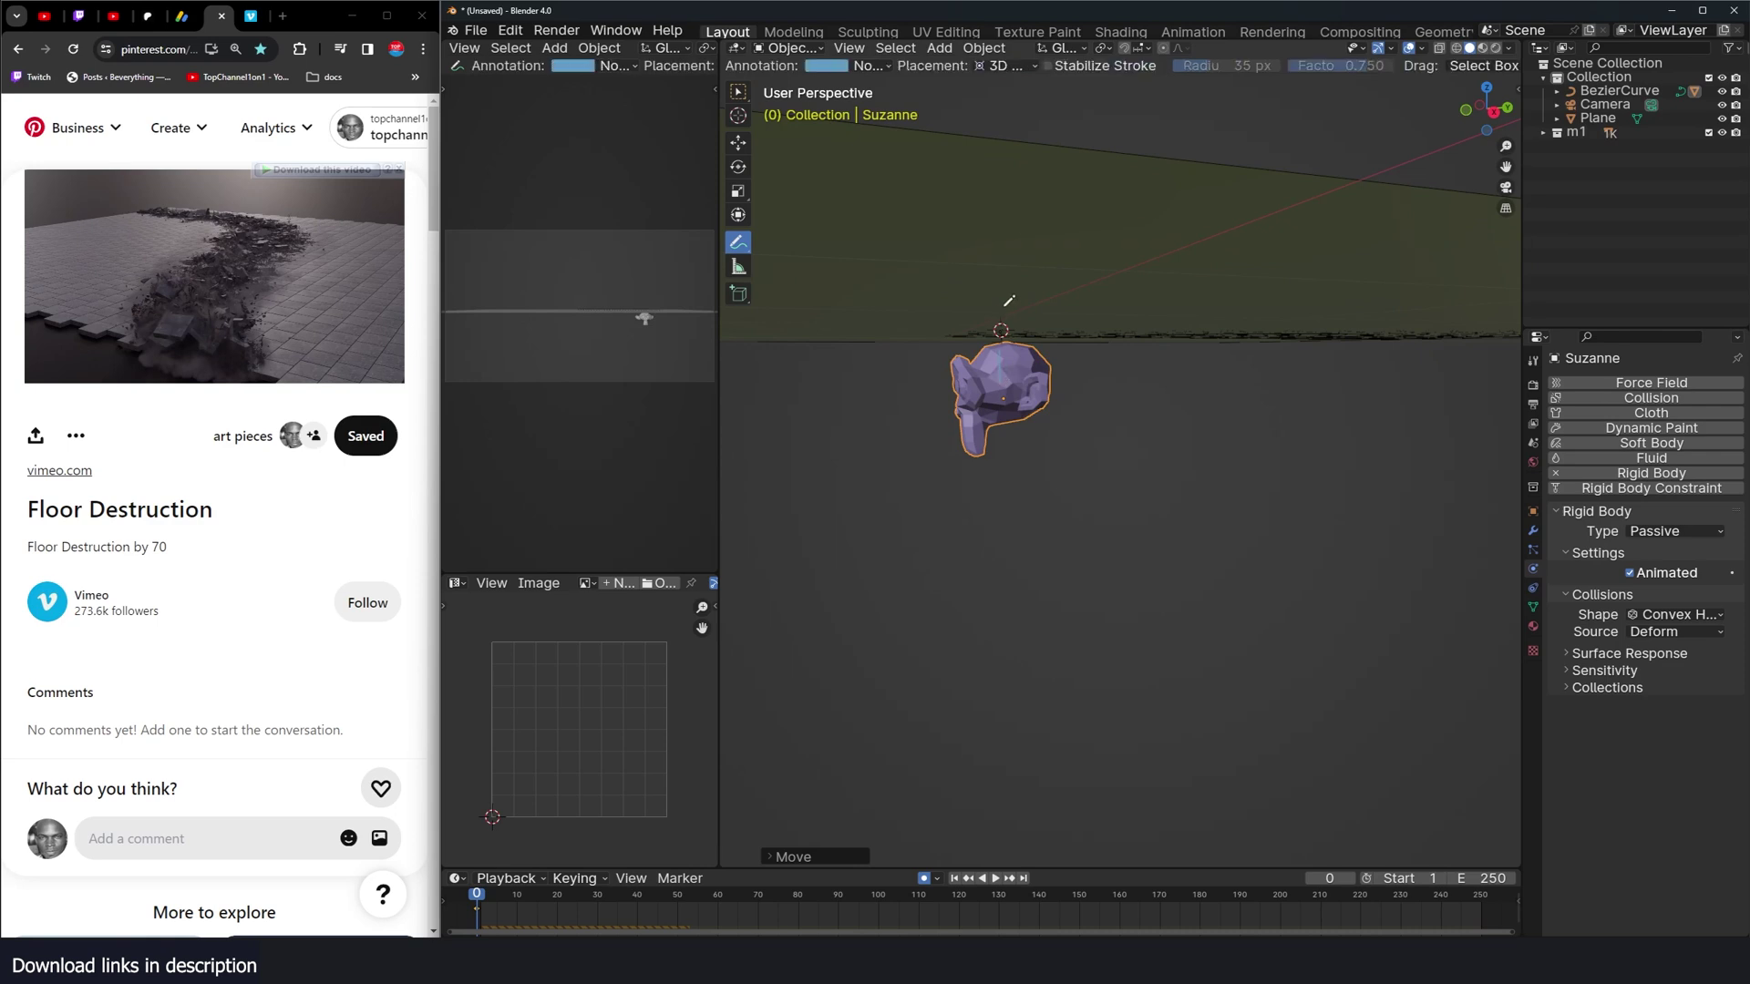
mouse_move(1082, 285)
left_mouse_down()
mouse_move(1144, 293)
mouse_move(1133, 361)
left_mouse_up()
left_click(888, 67)
left_click(1040, 124)
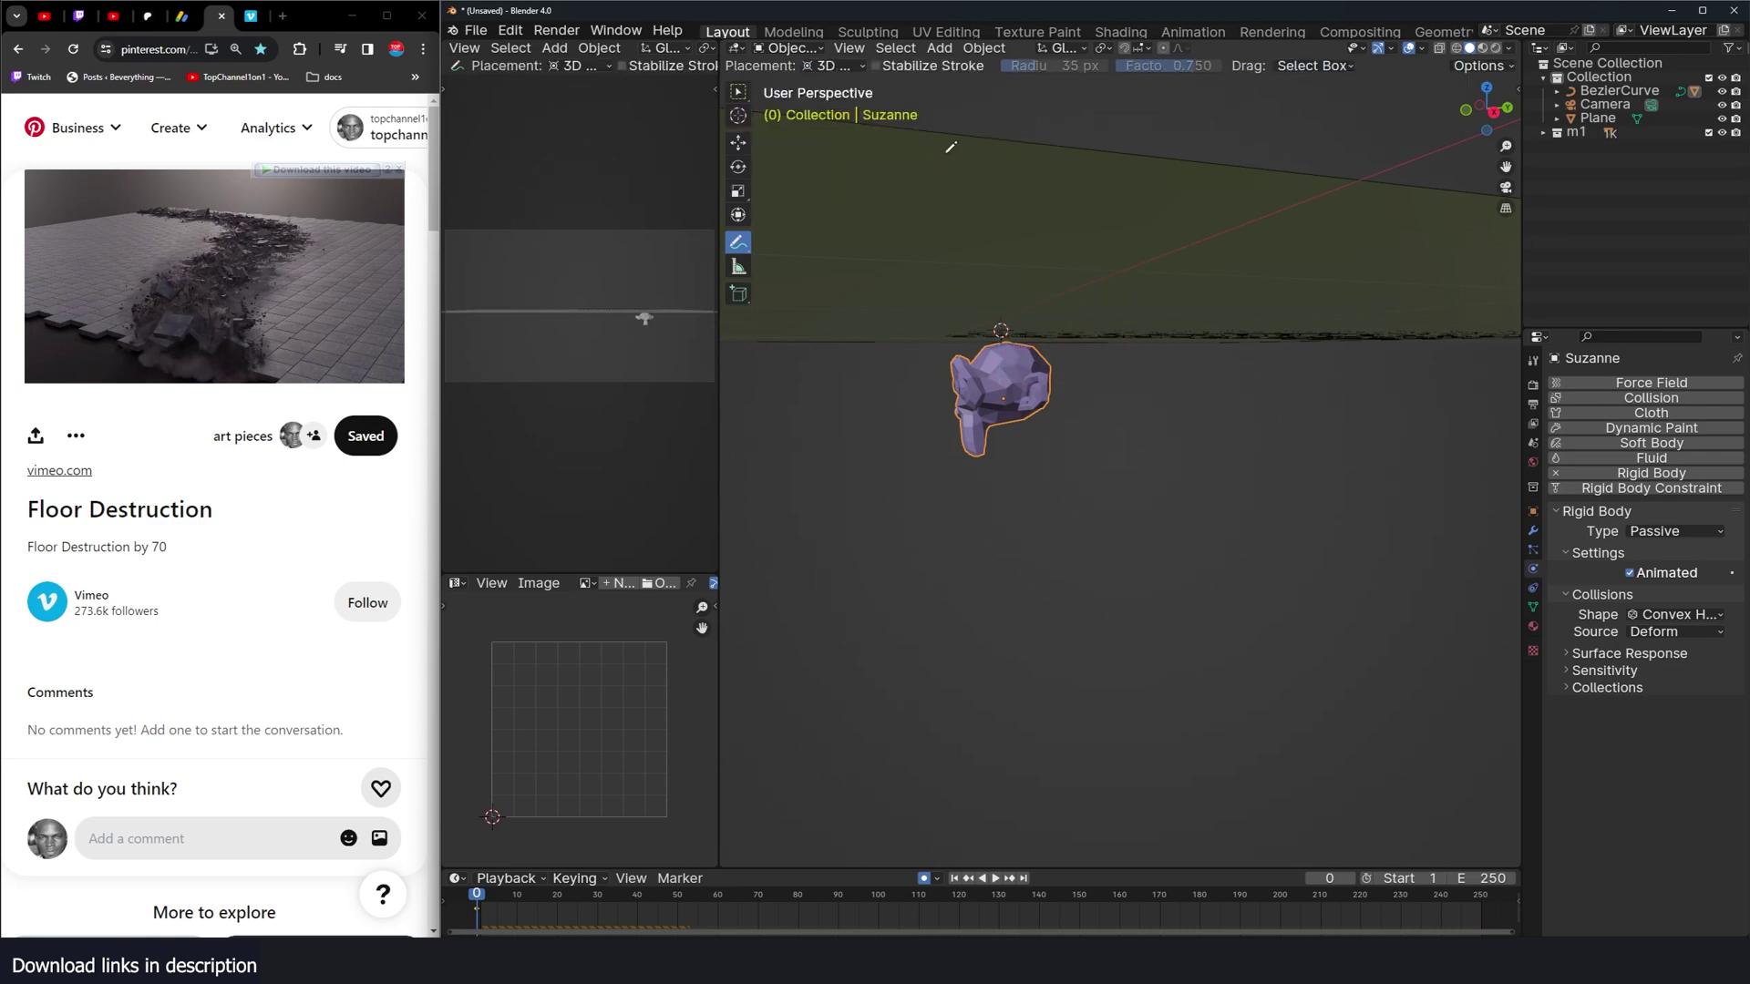
left_click(740, 142)
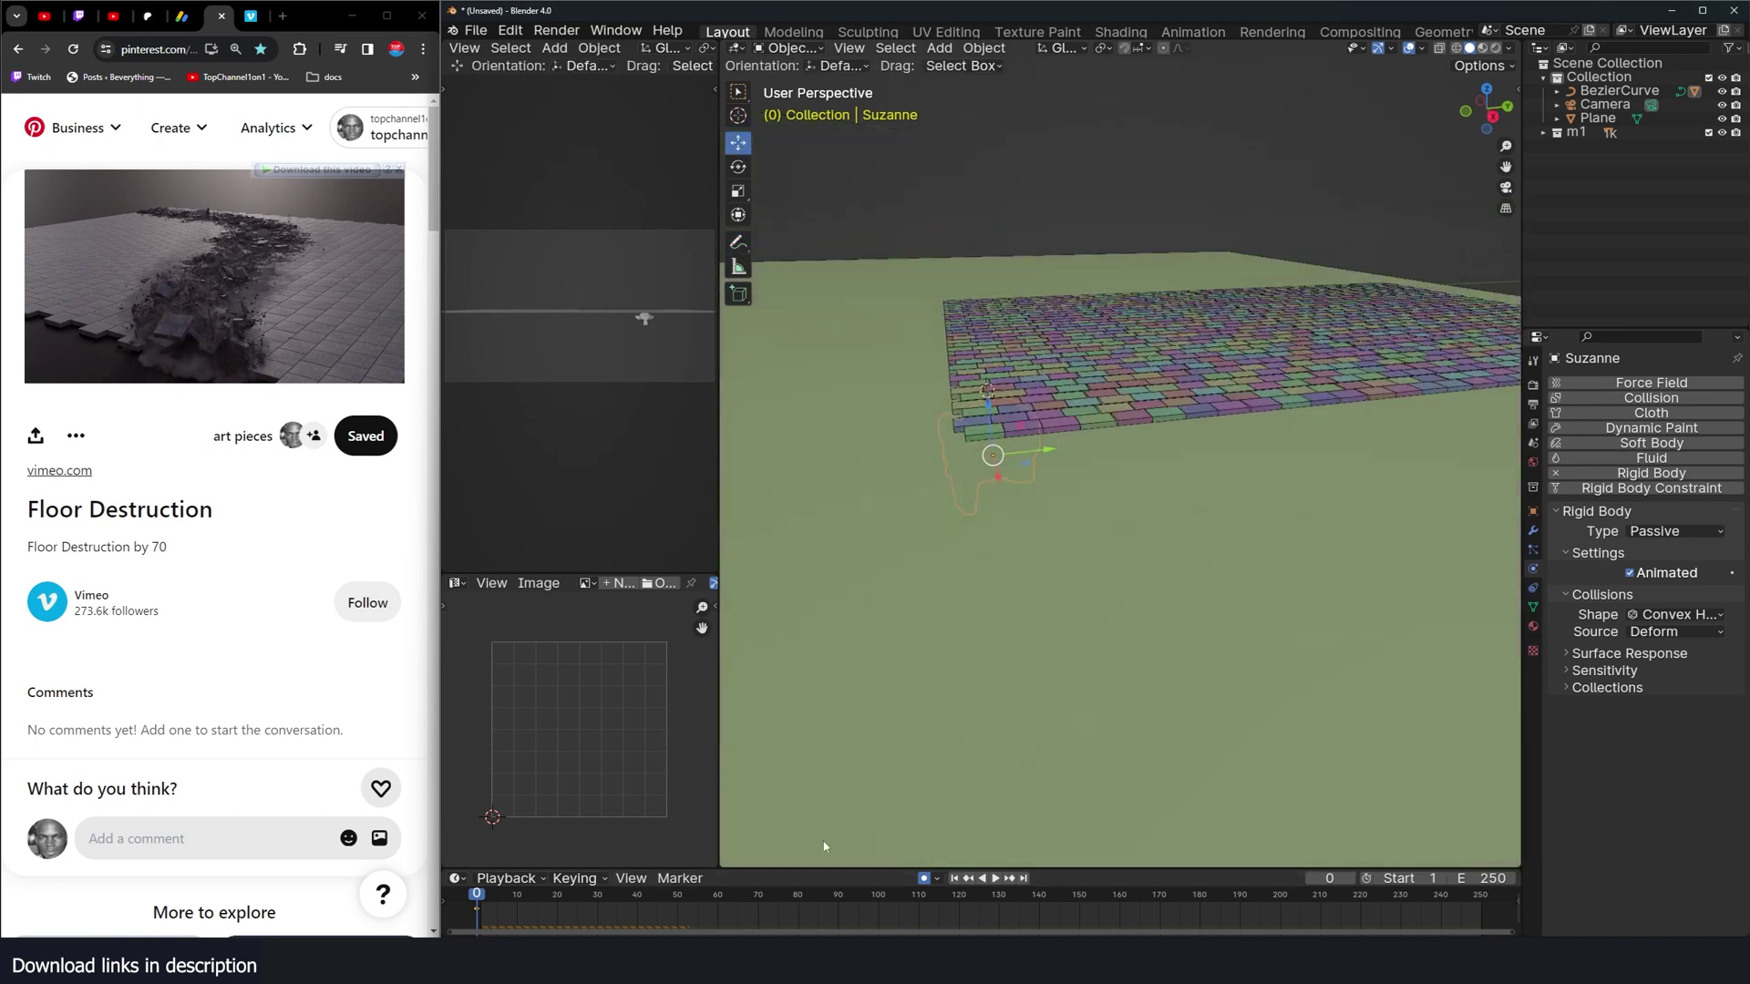
Step: Show the monkey's animation in the Graph Editor and delete all its channels except Z Location
left_click_drag(829, 867, 844, 729)
key("ctrl+Tab")
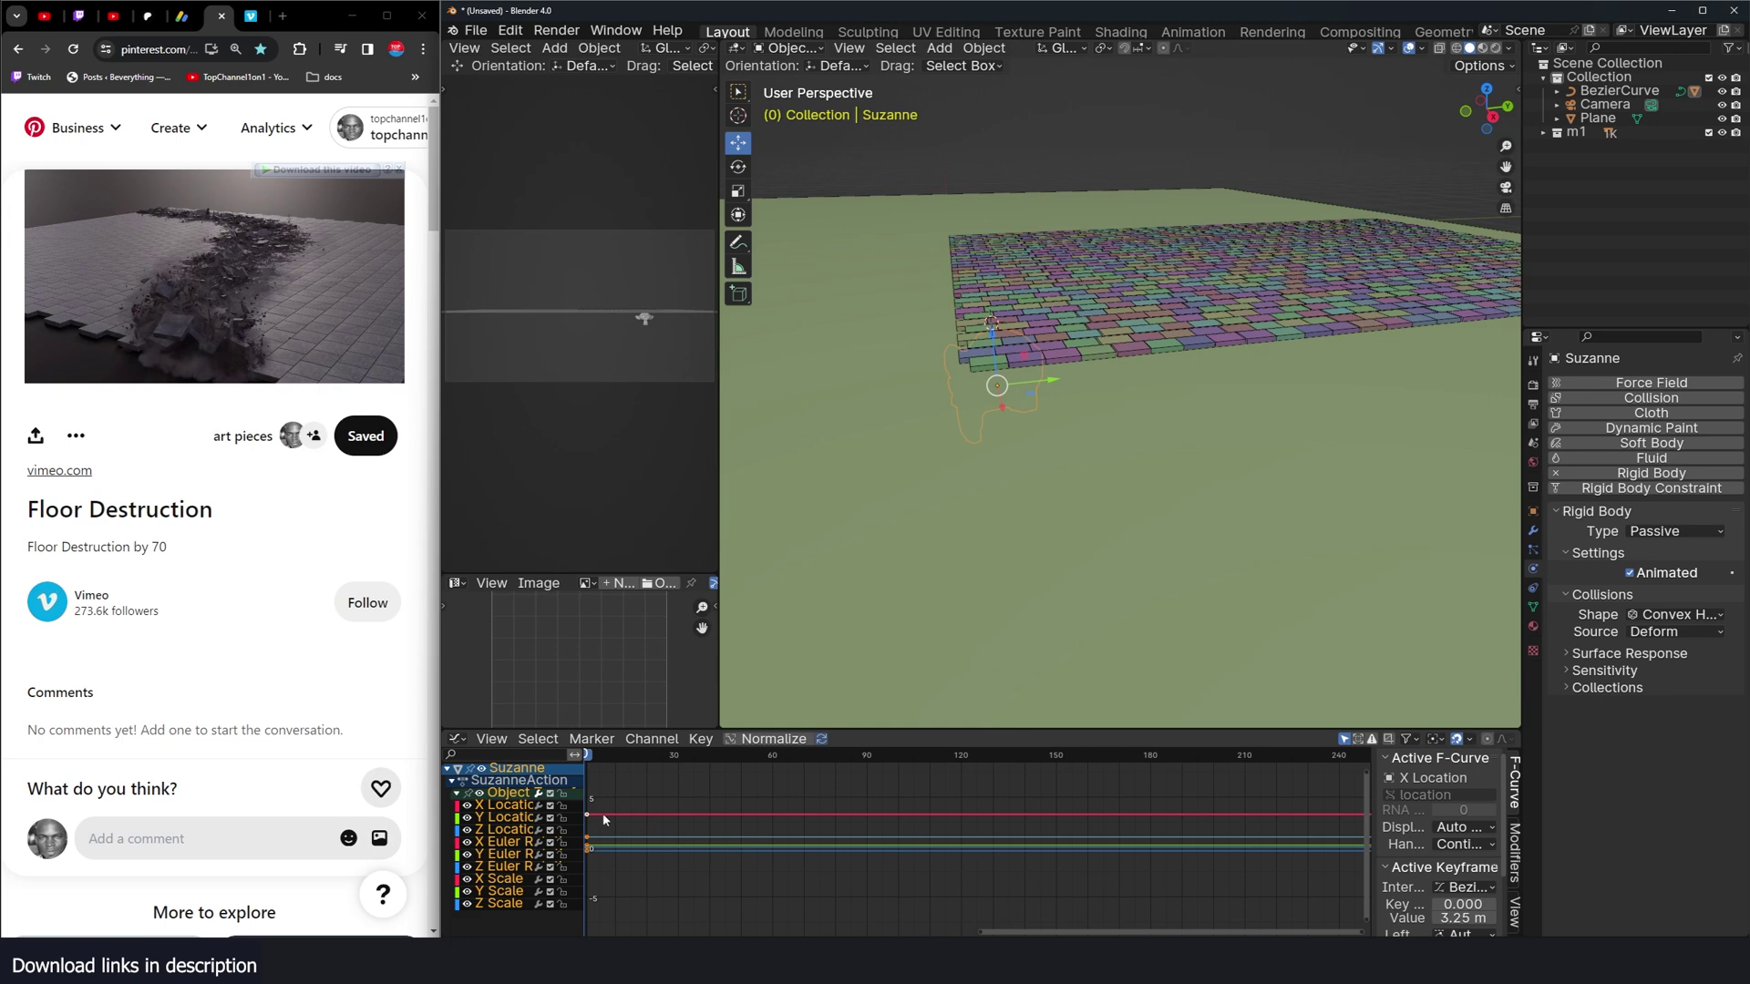
left_click(501, 831)
left_click(506, 807)
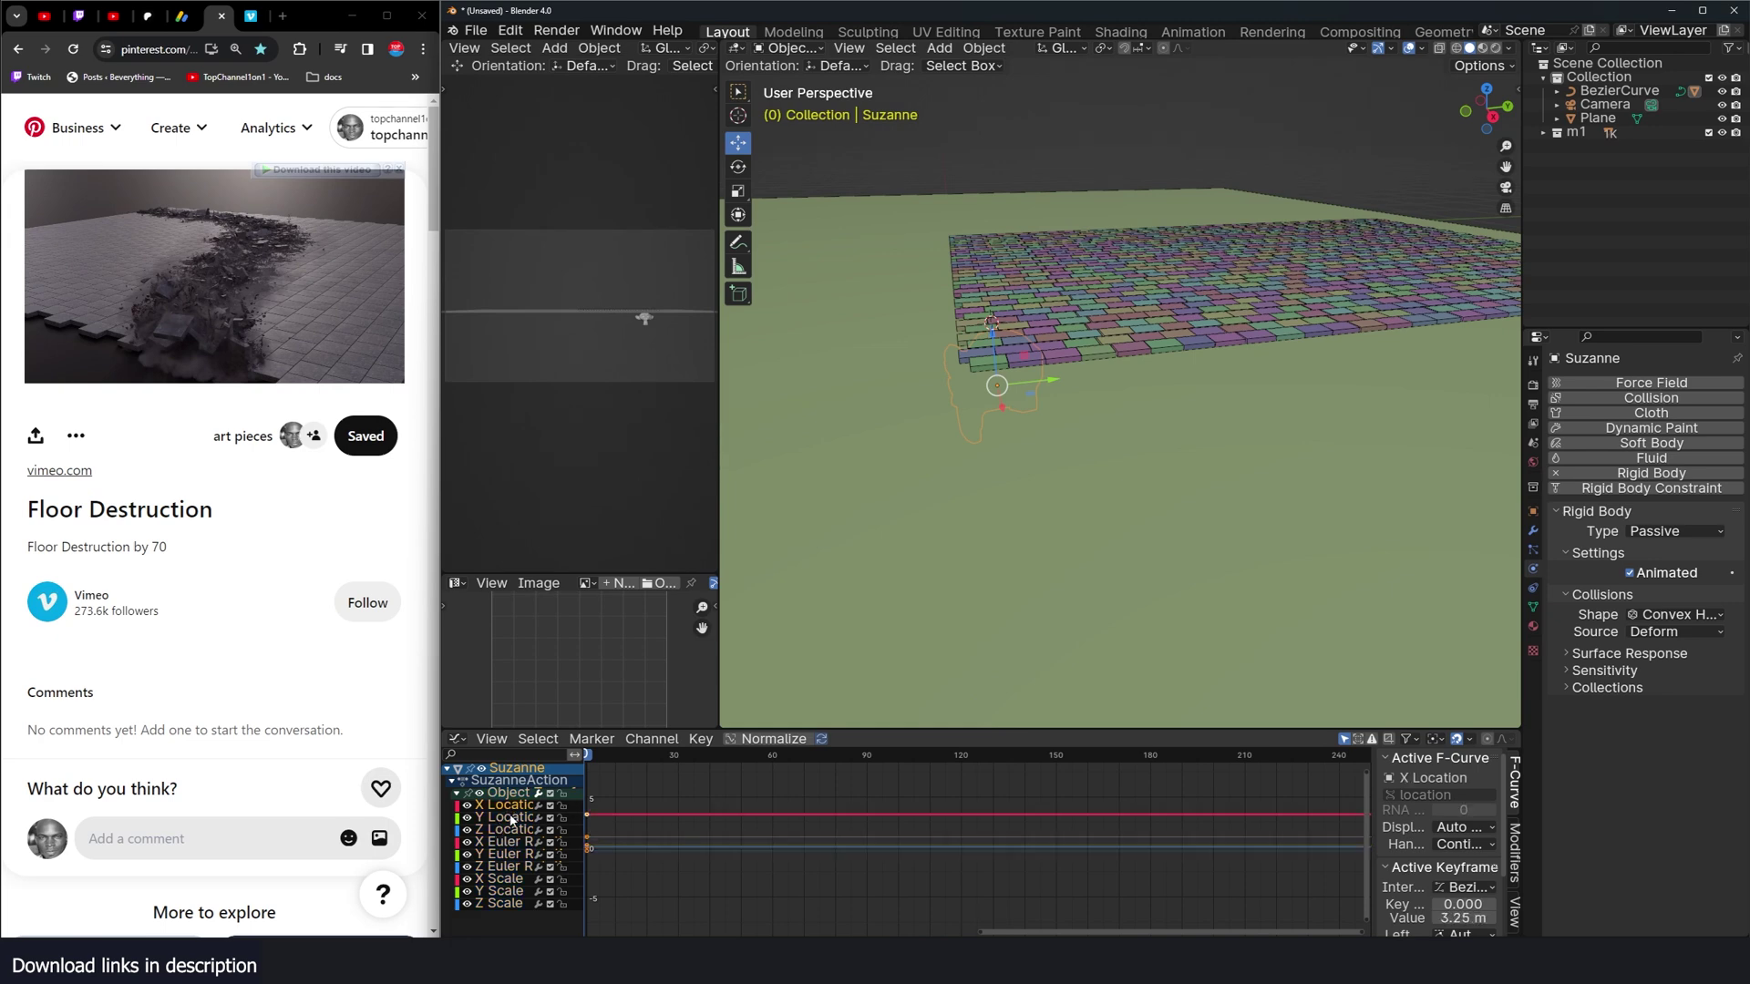
key("x")
left_click(510, 809)
key("x")
left_click(511, 818)
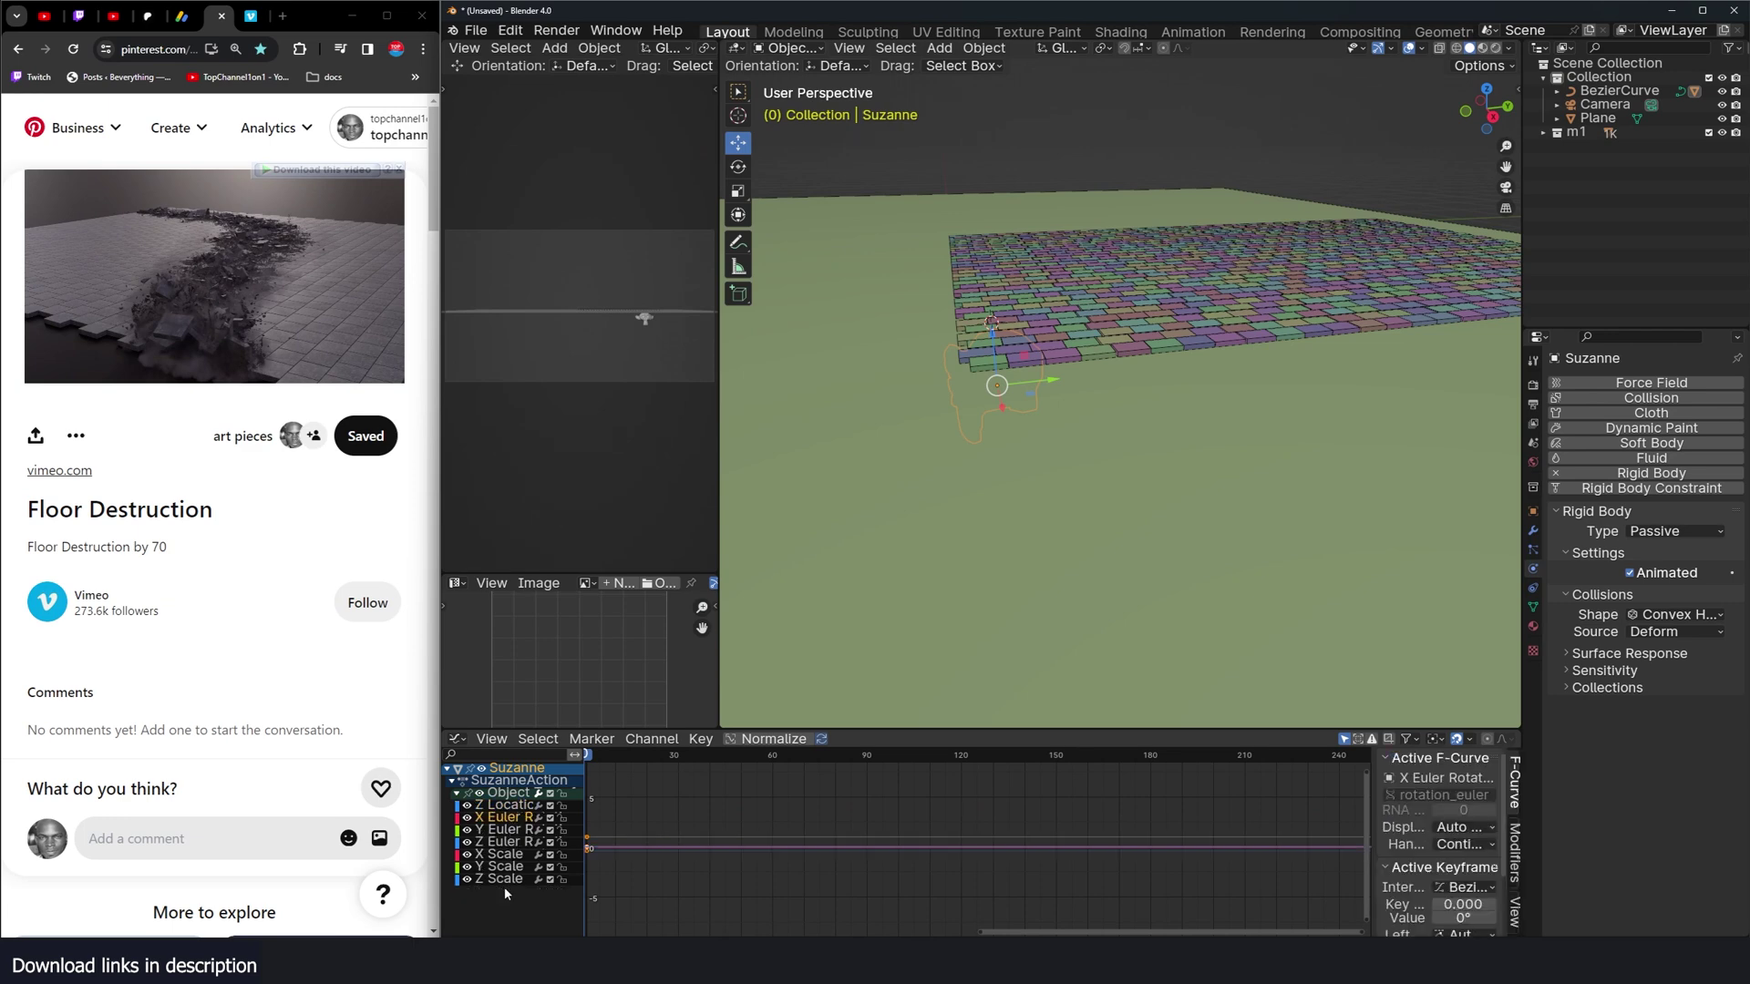
left_click_drag(505, 888, 513, 816)
left_click_drag(513, 817, 512, 816)
key("x")
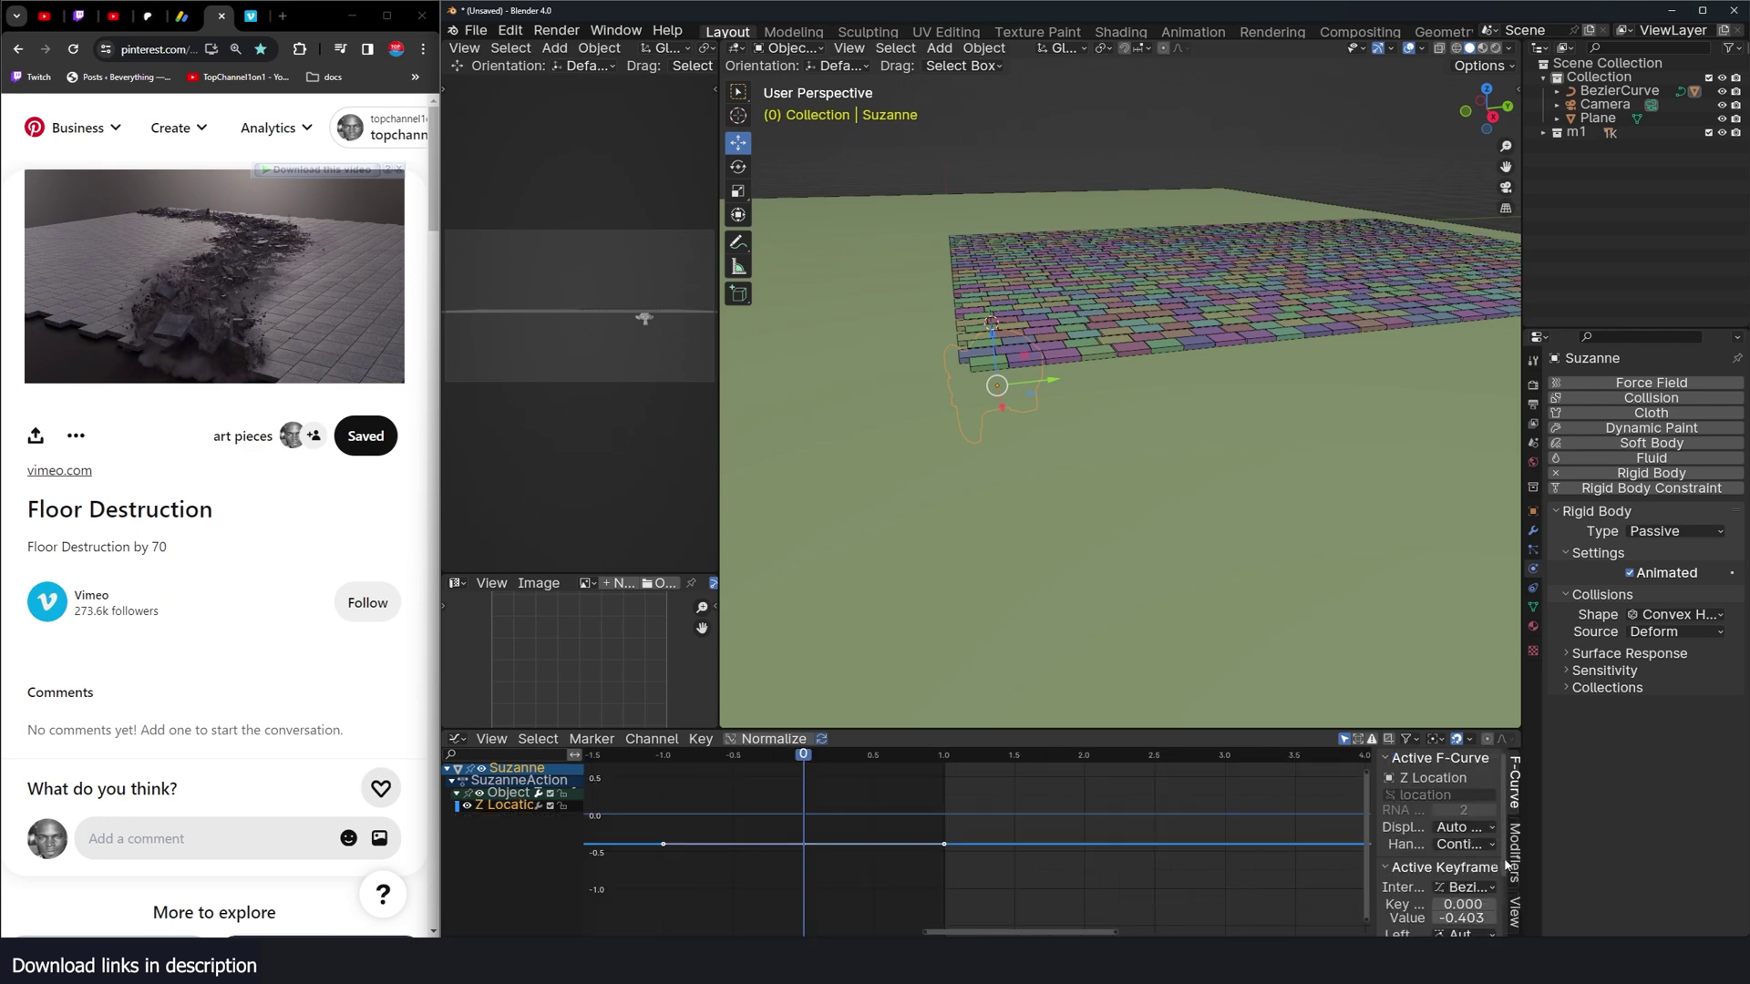
Step: Add a Noise modifier to the monkey's Z Location curve and play the simulation
left_click(1514, 850)
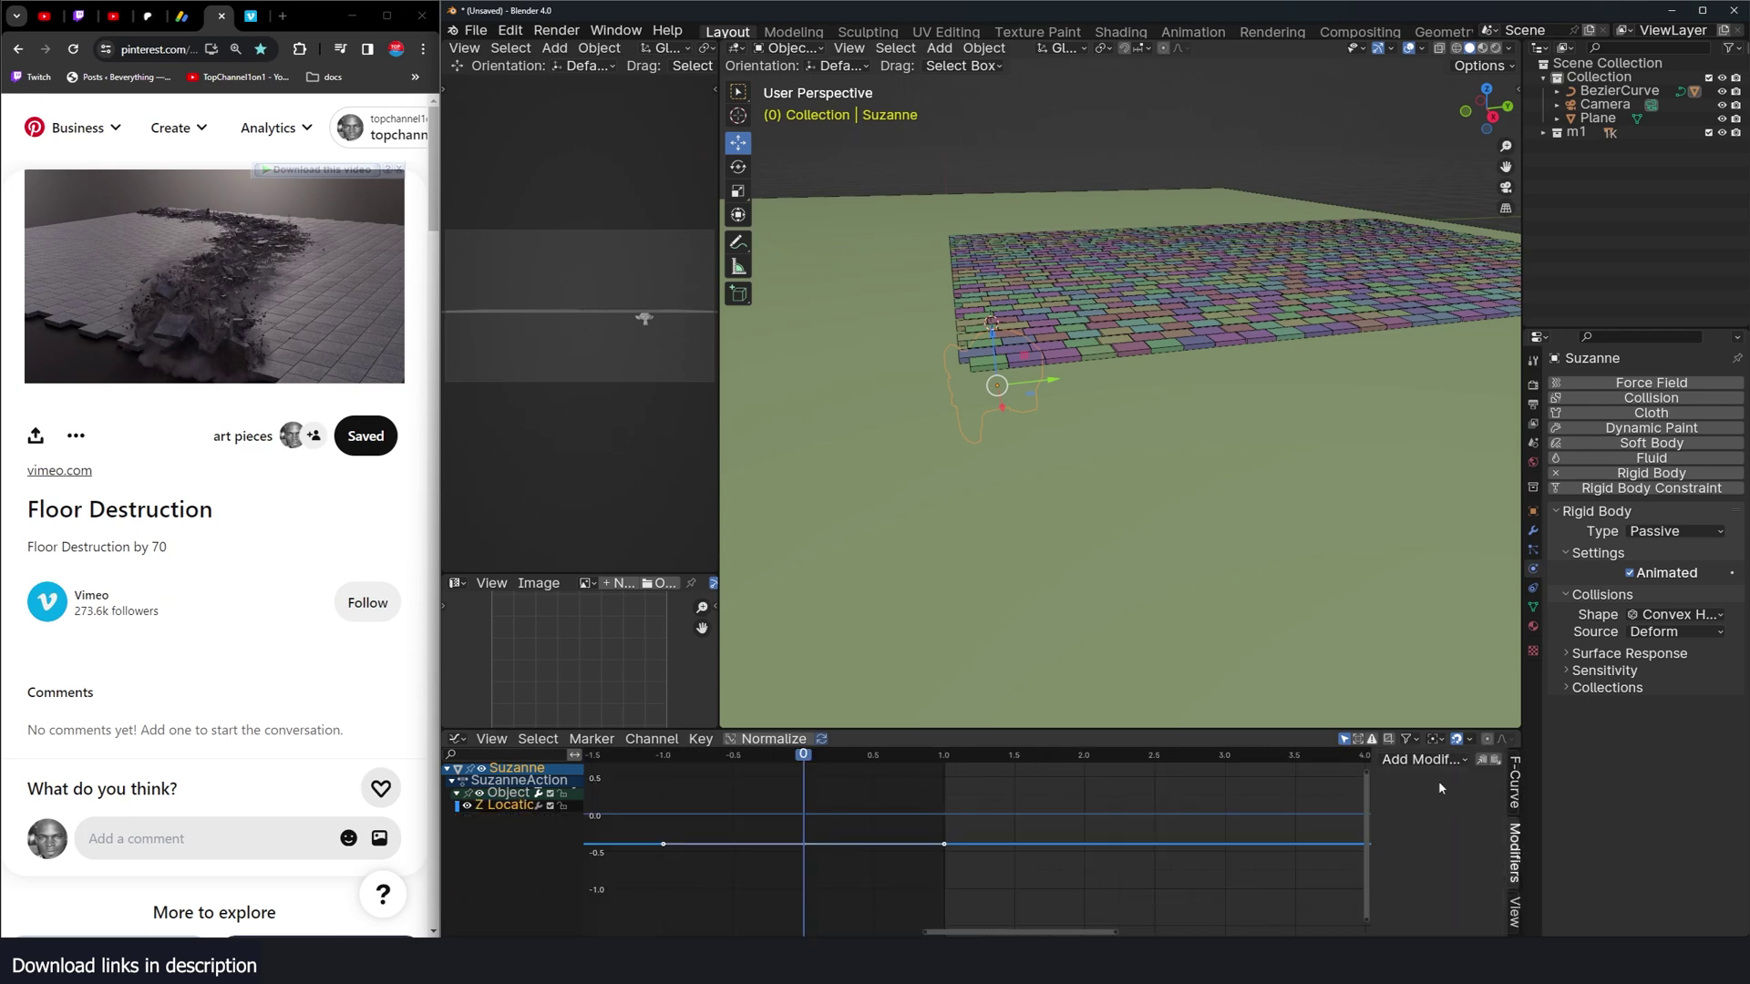
left_click(1422, 760)
left_click(1422, 834)
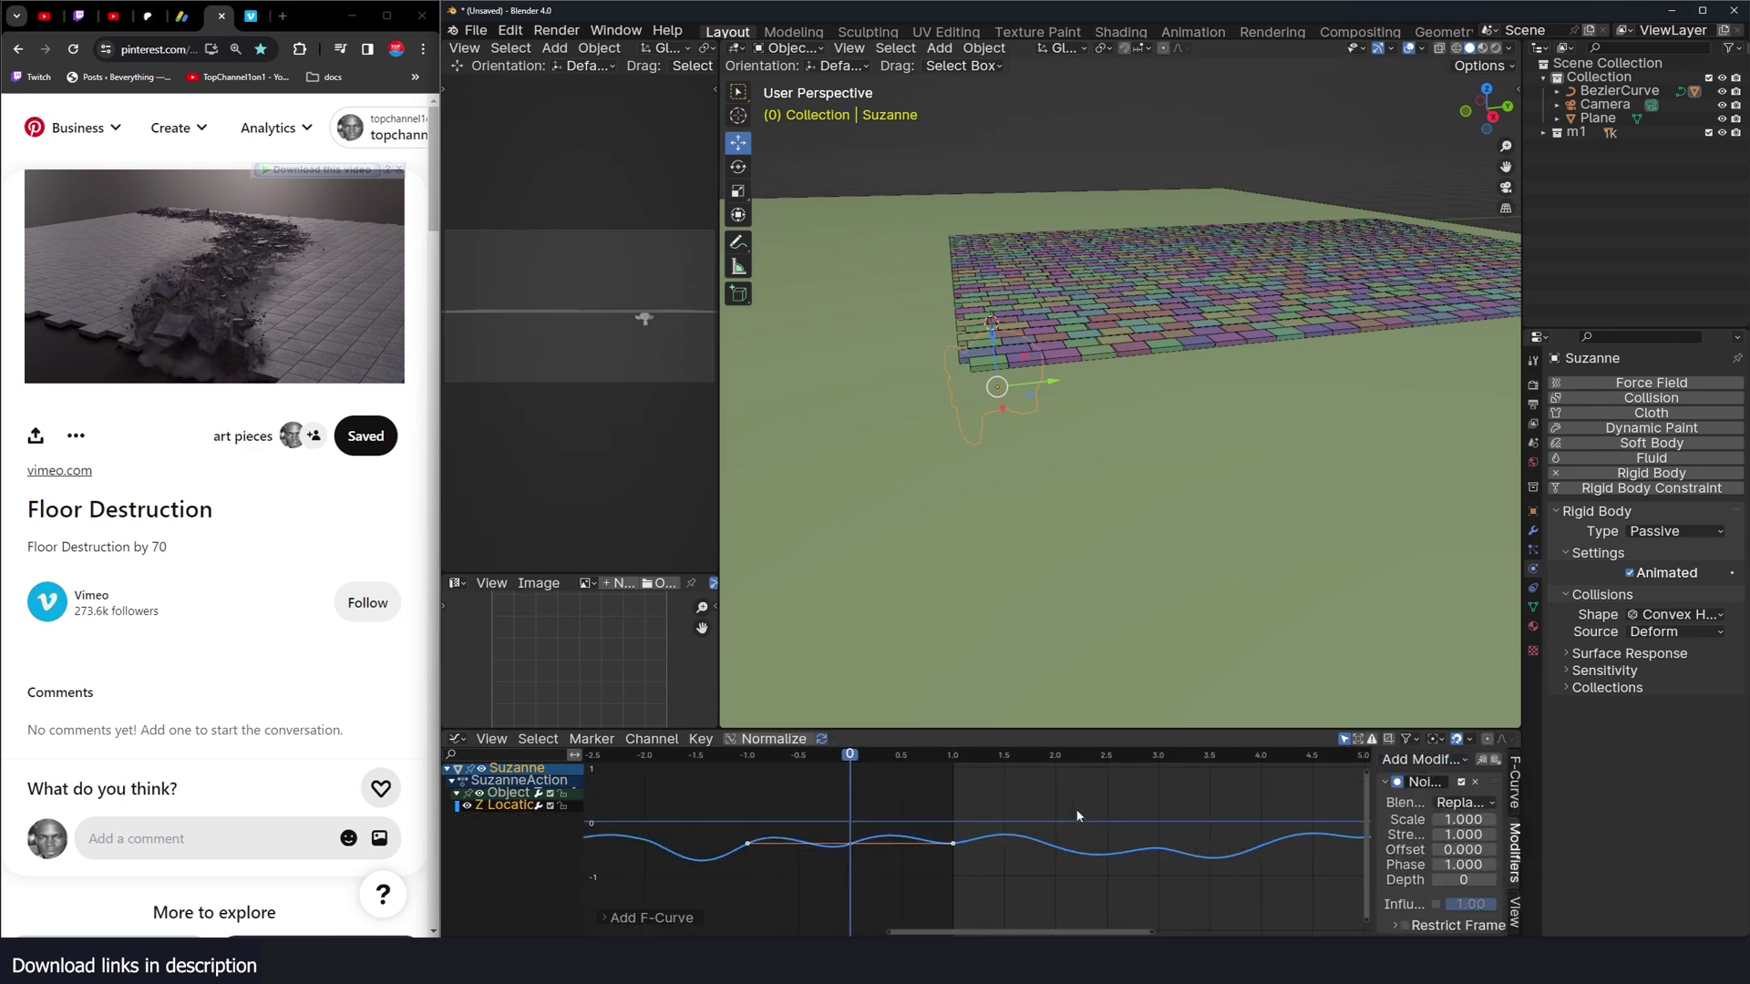
scroll(966, 786, "down", 2)
key("space")
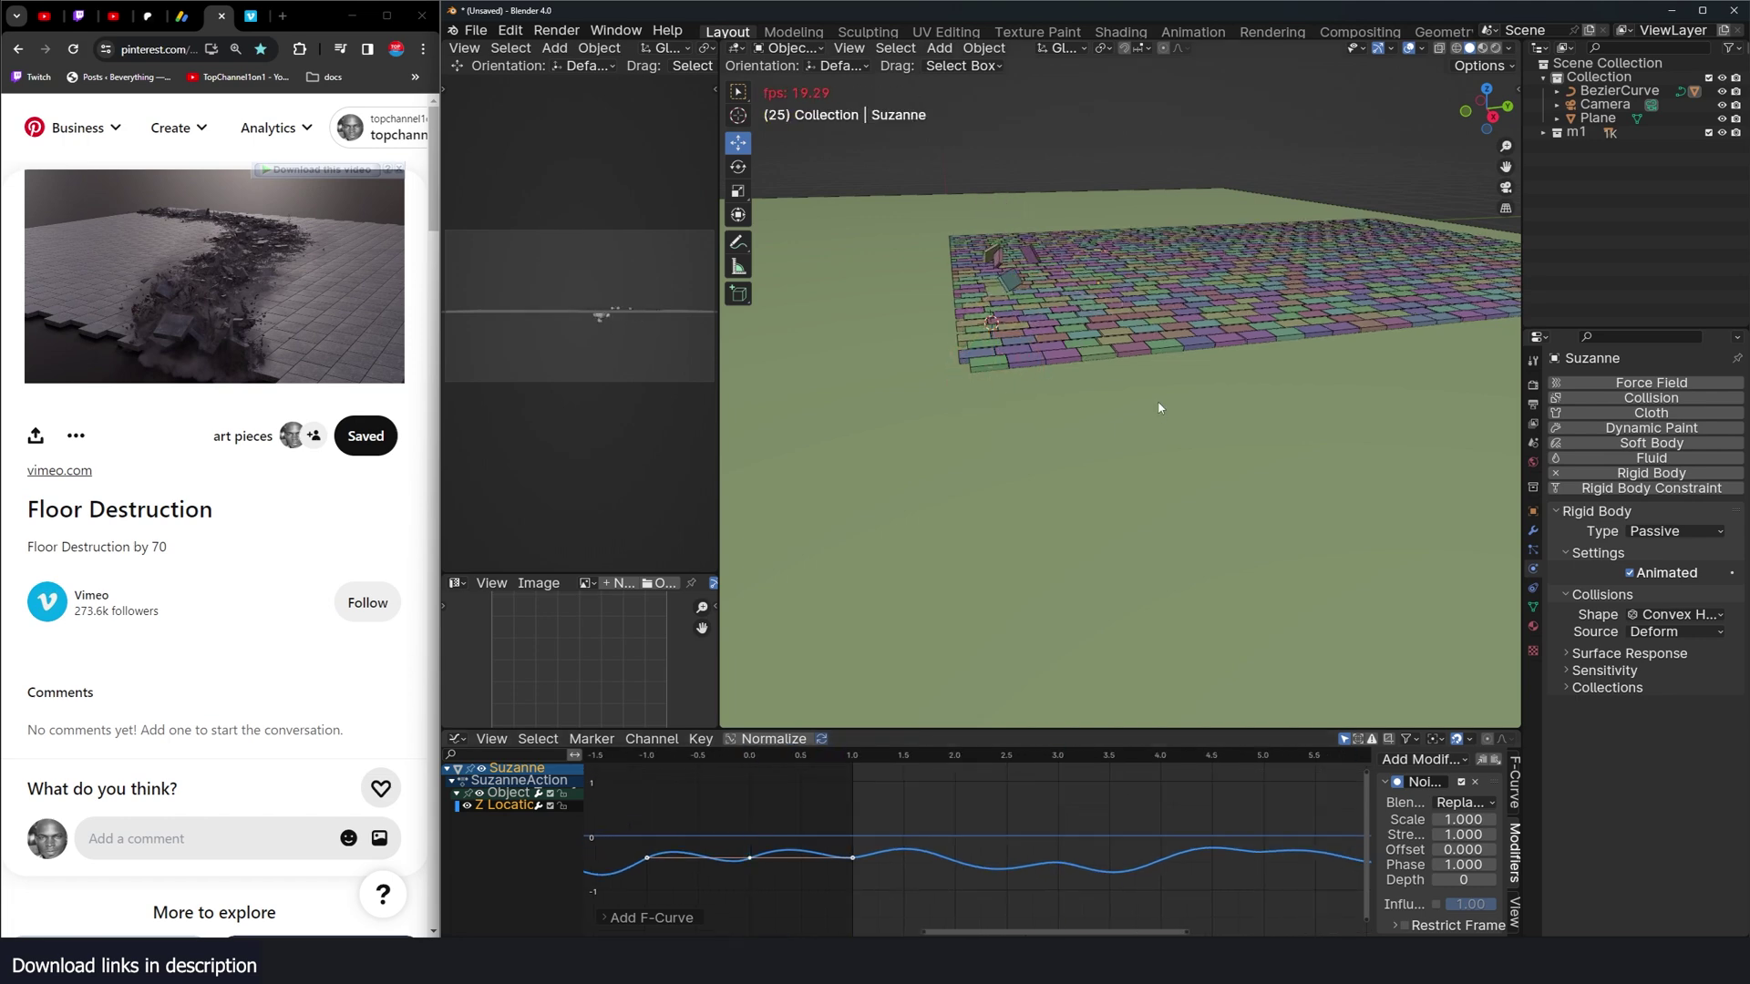
key("Escape")
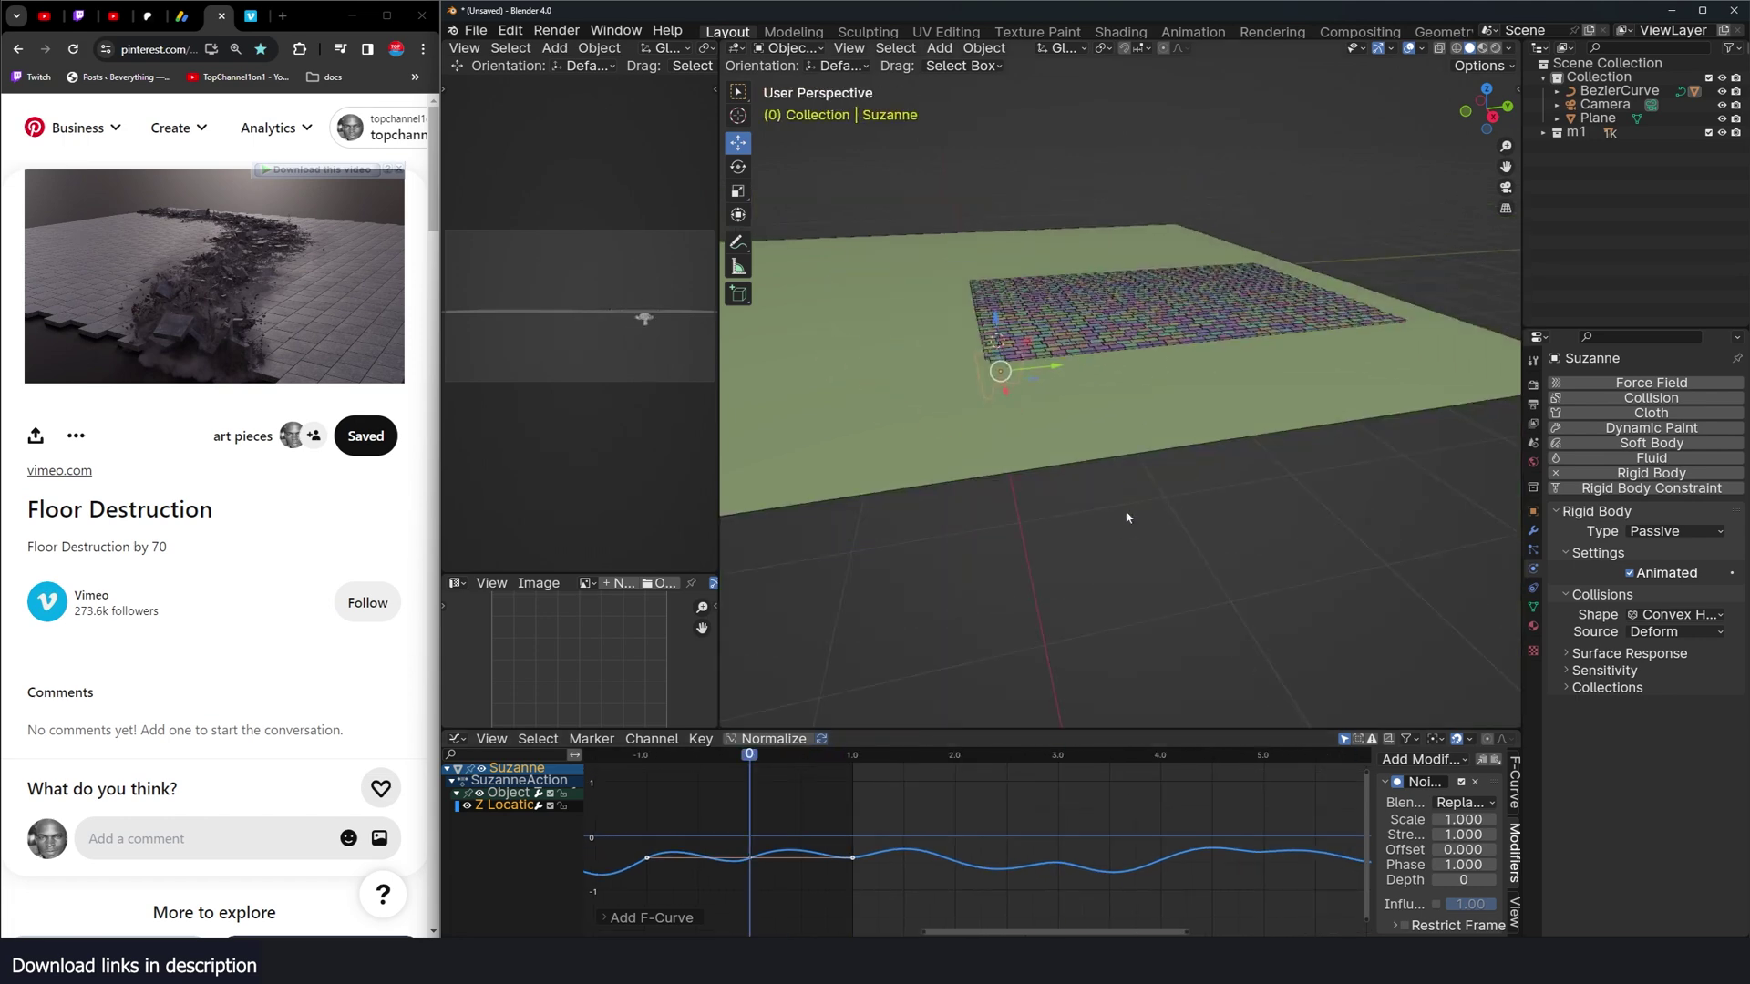
Step: Set the Noise modifier's scale to 0.26 and strength to 3.3, and replay the simulation in top view
left_click_drag(1462, 819, 1413, 820)
key("space")
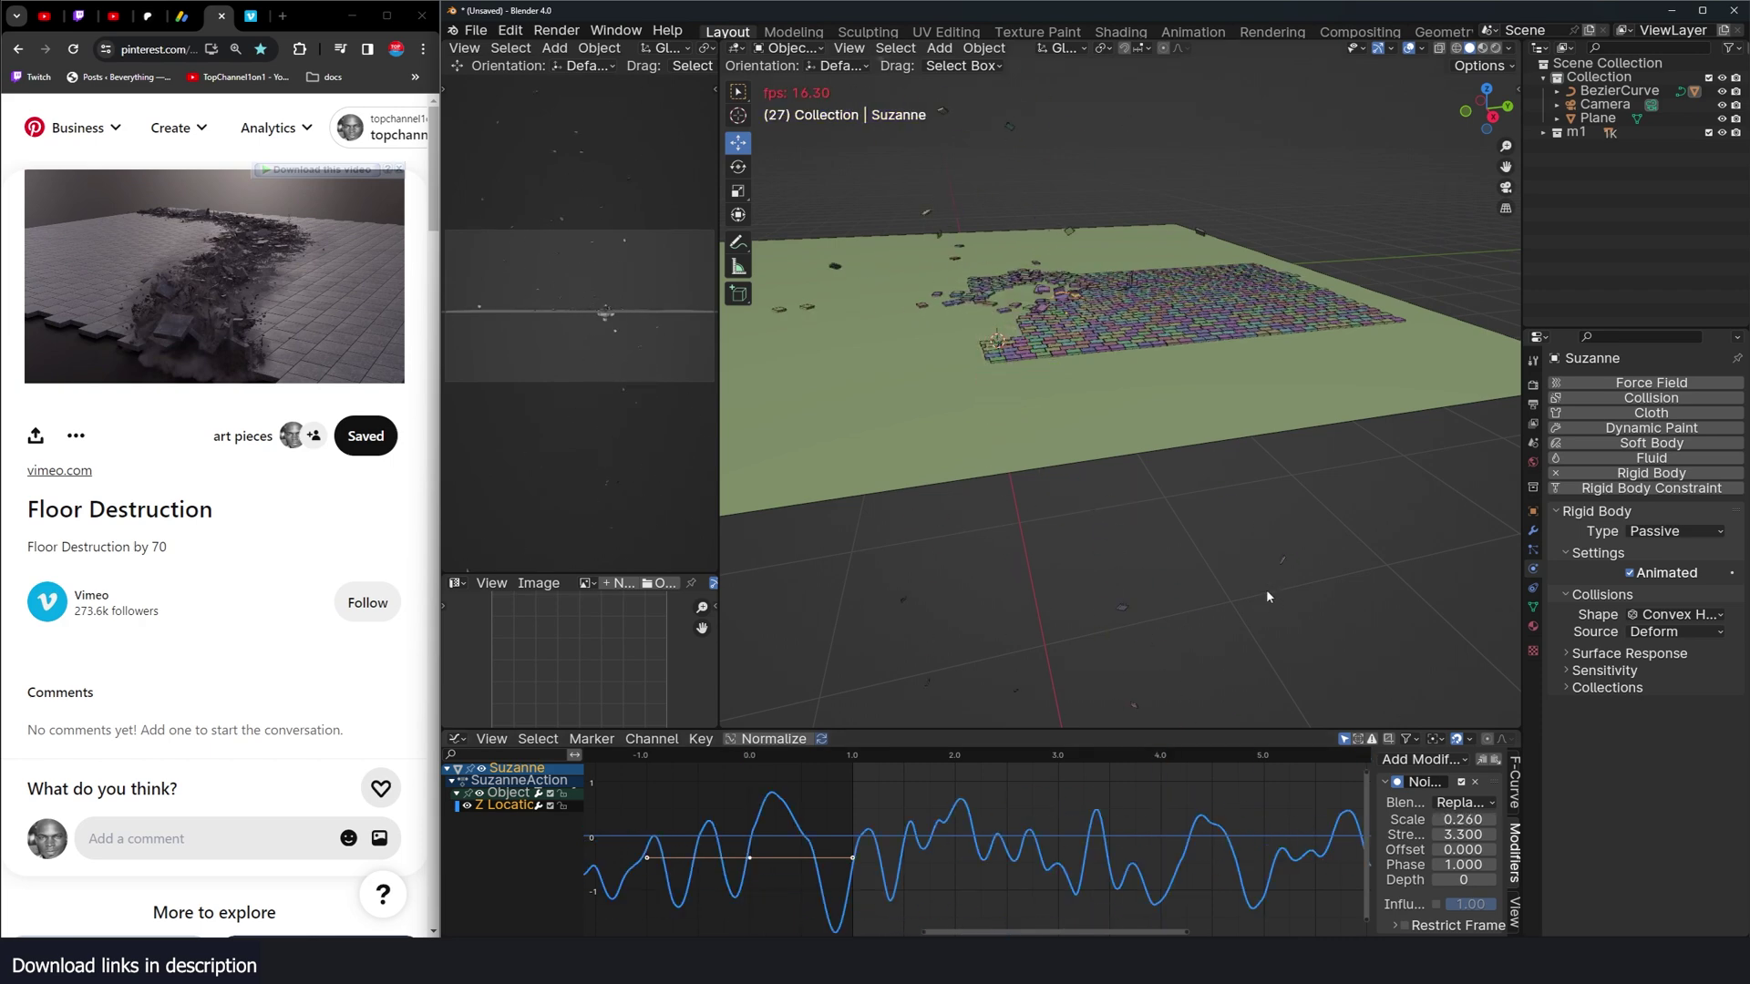
key("KP_7")
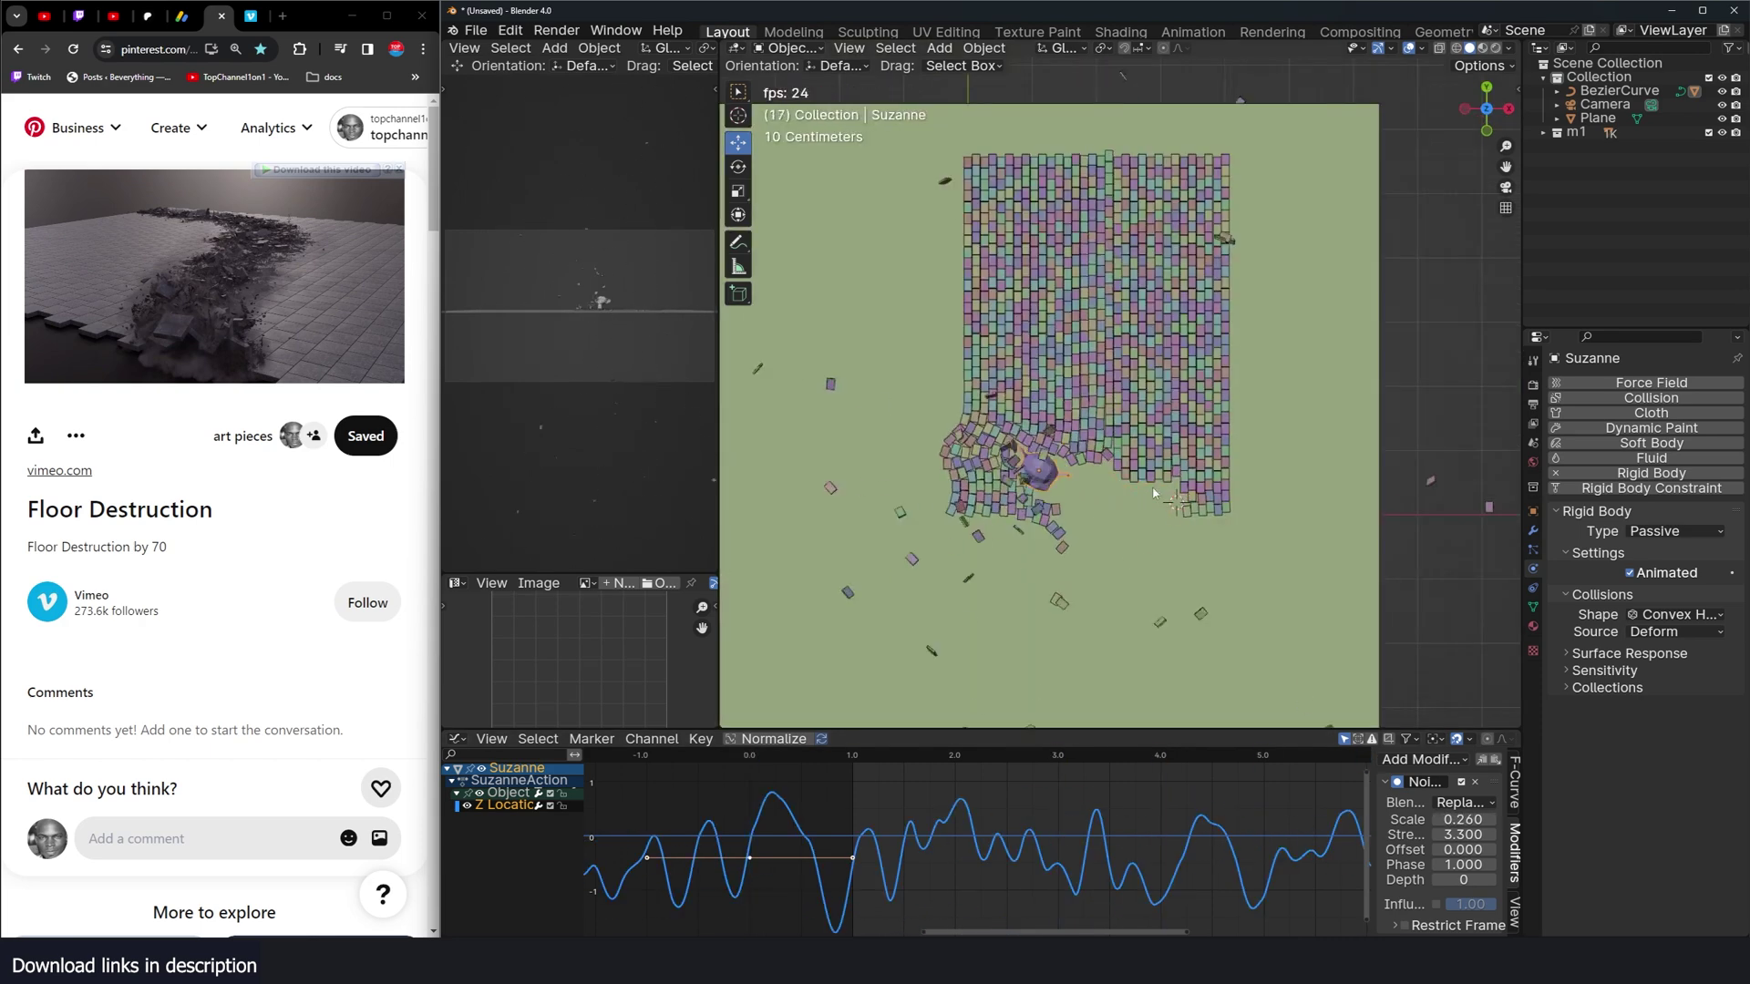
key("Escape")
key("space")
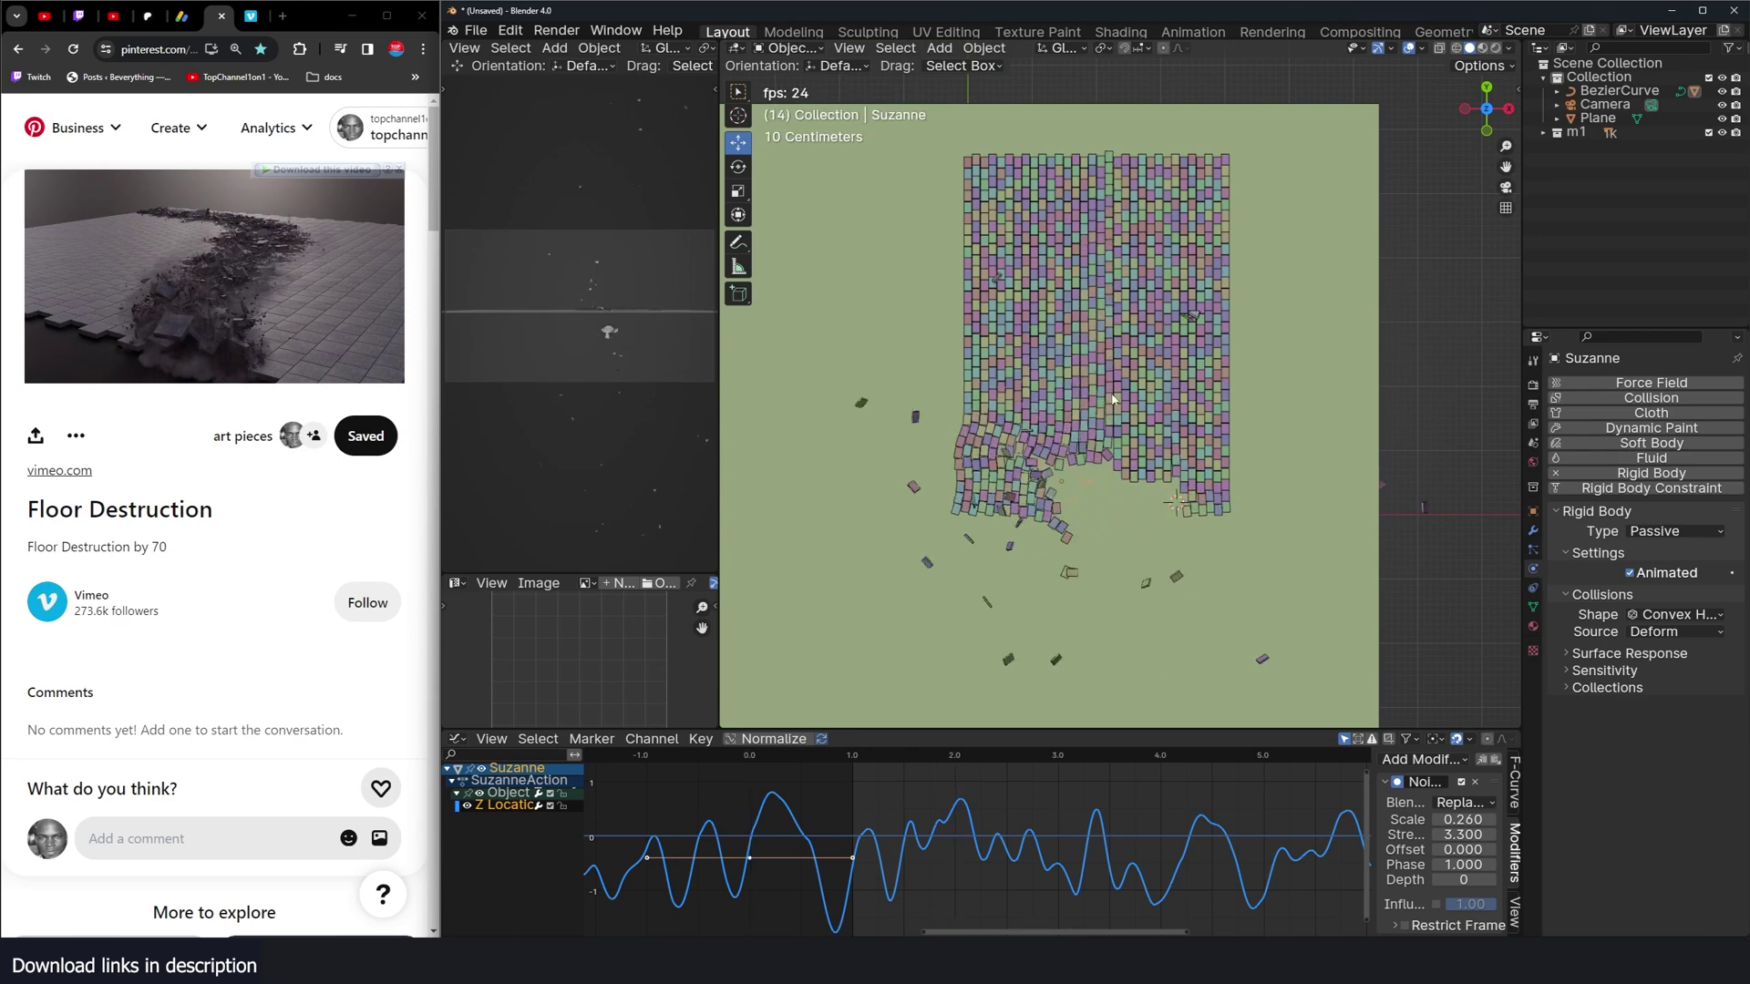
Step: Circle-select the tiles along the floor's edges and between the curve's bends in top view, and make them passive rigid bodies
key("shift+z")
mouse_move(955, 127)
left_mouse_down()
mouse_move(997, 370)
mouse_move(984, 522)
mouse_move(1002, 505)
left_mouse_up()
key("Escape")
key("alt+a")
middle_click_drag(1110, 381, 1082, 391, "shift")
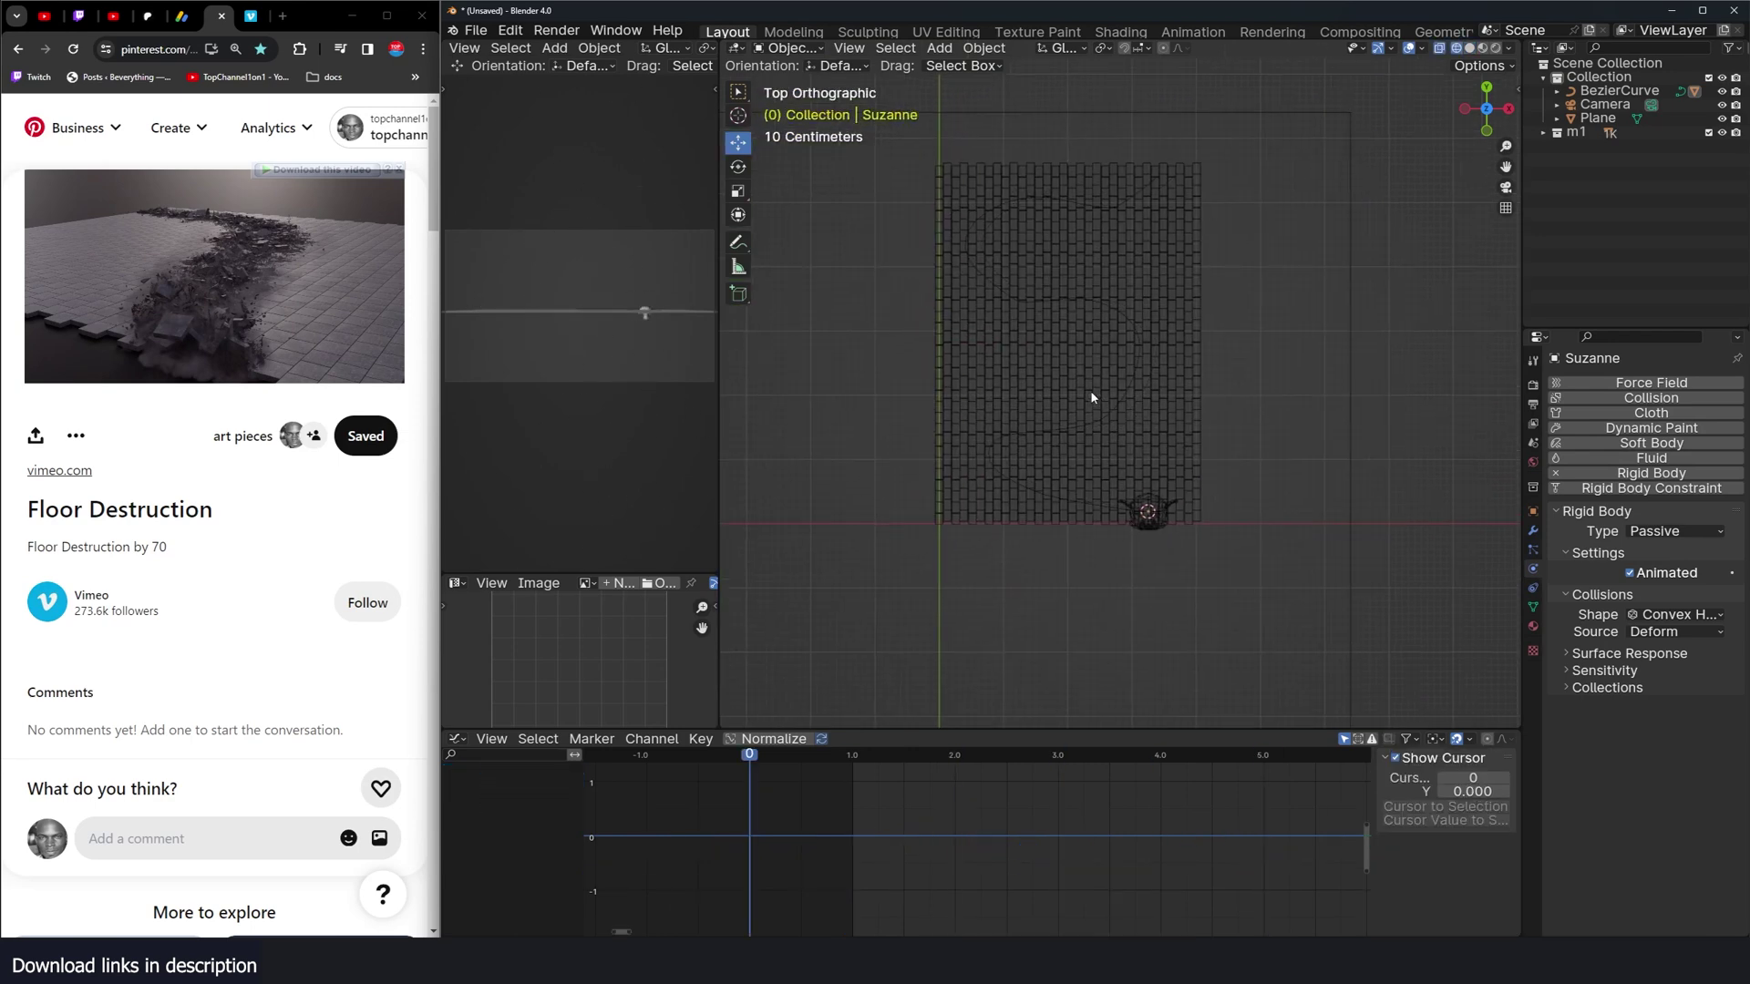
scroll(1160, 119, "up", 2)
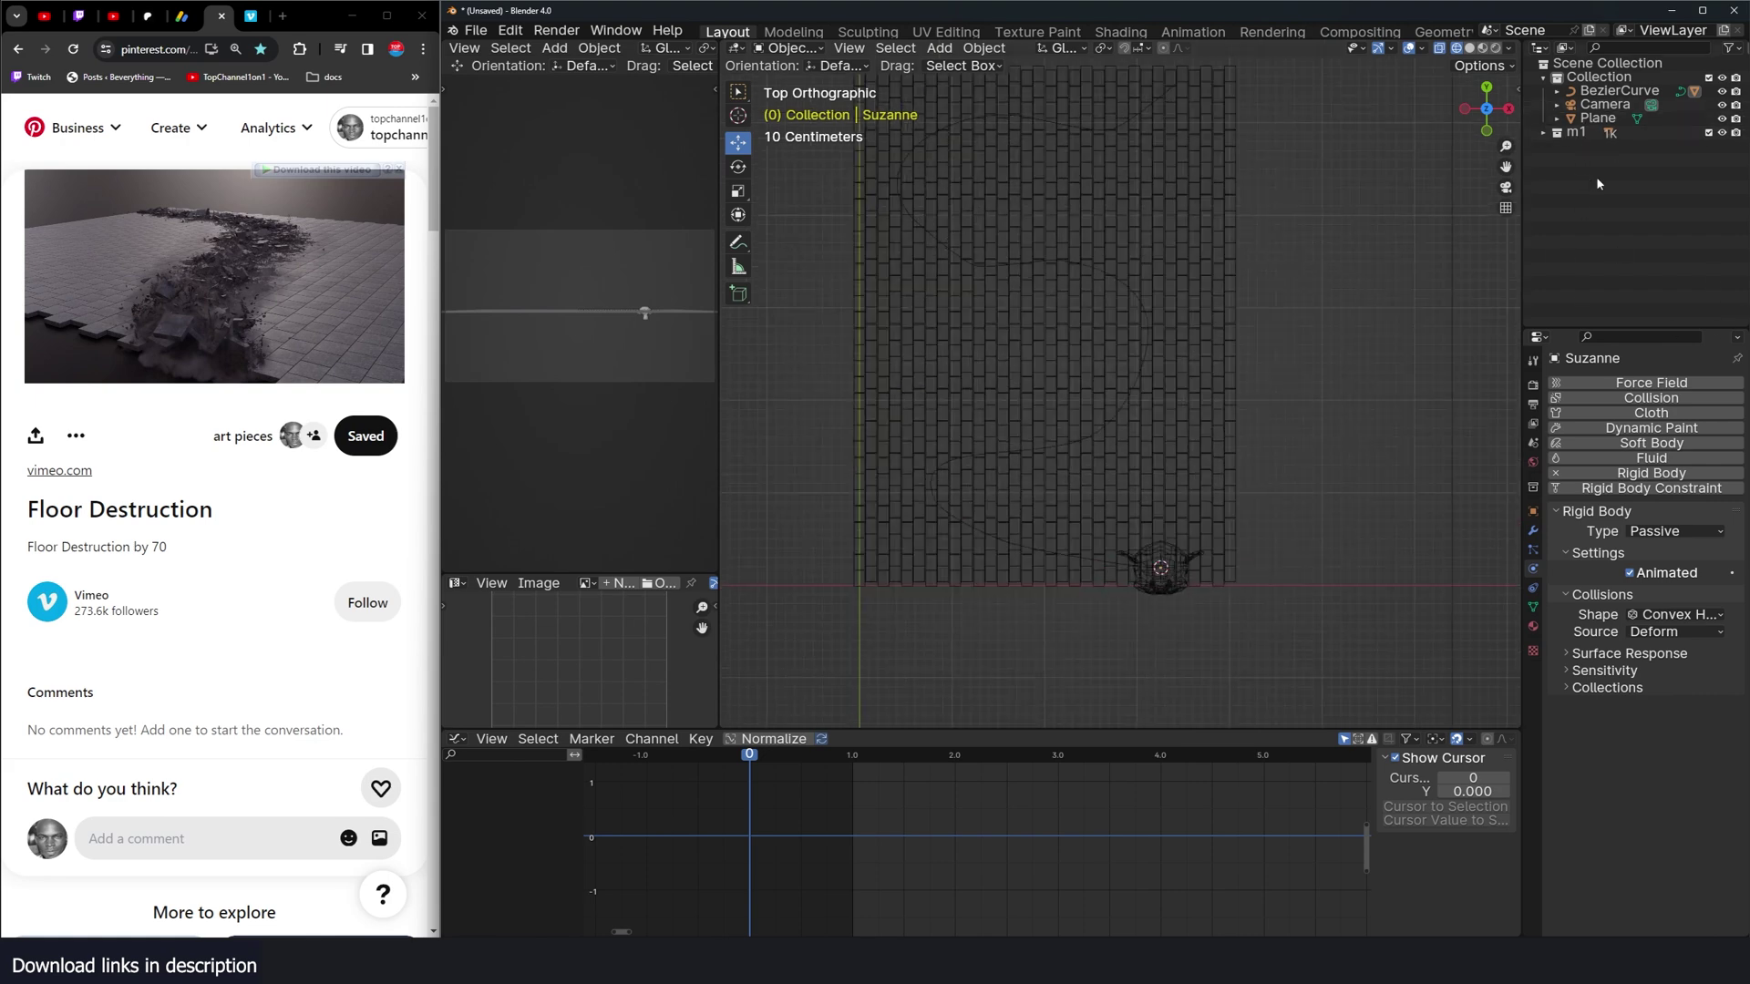
left_click(738, 116)
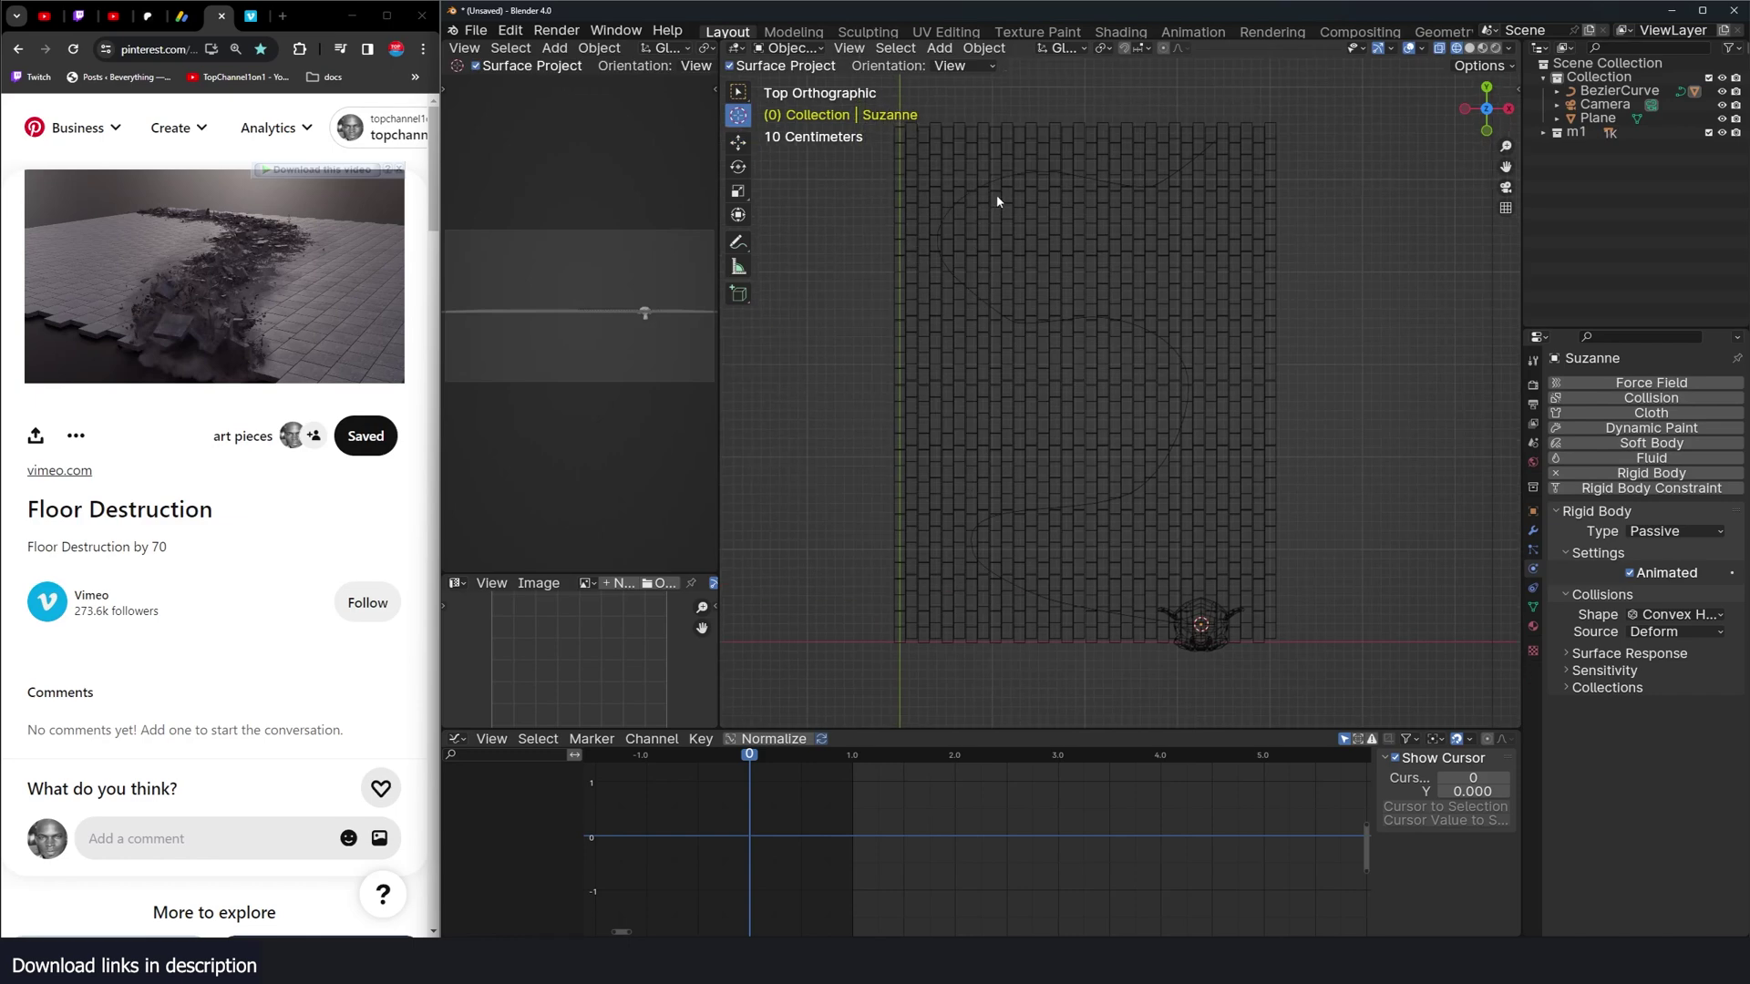
mouse_move(1118, 119)
left_mouse_down()
mouse_move(1032, 409)
mouse_move(916, 468)
mouse_move(931, 667)
left_mouse_up()
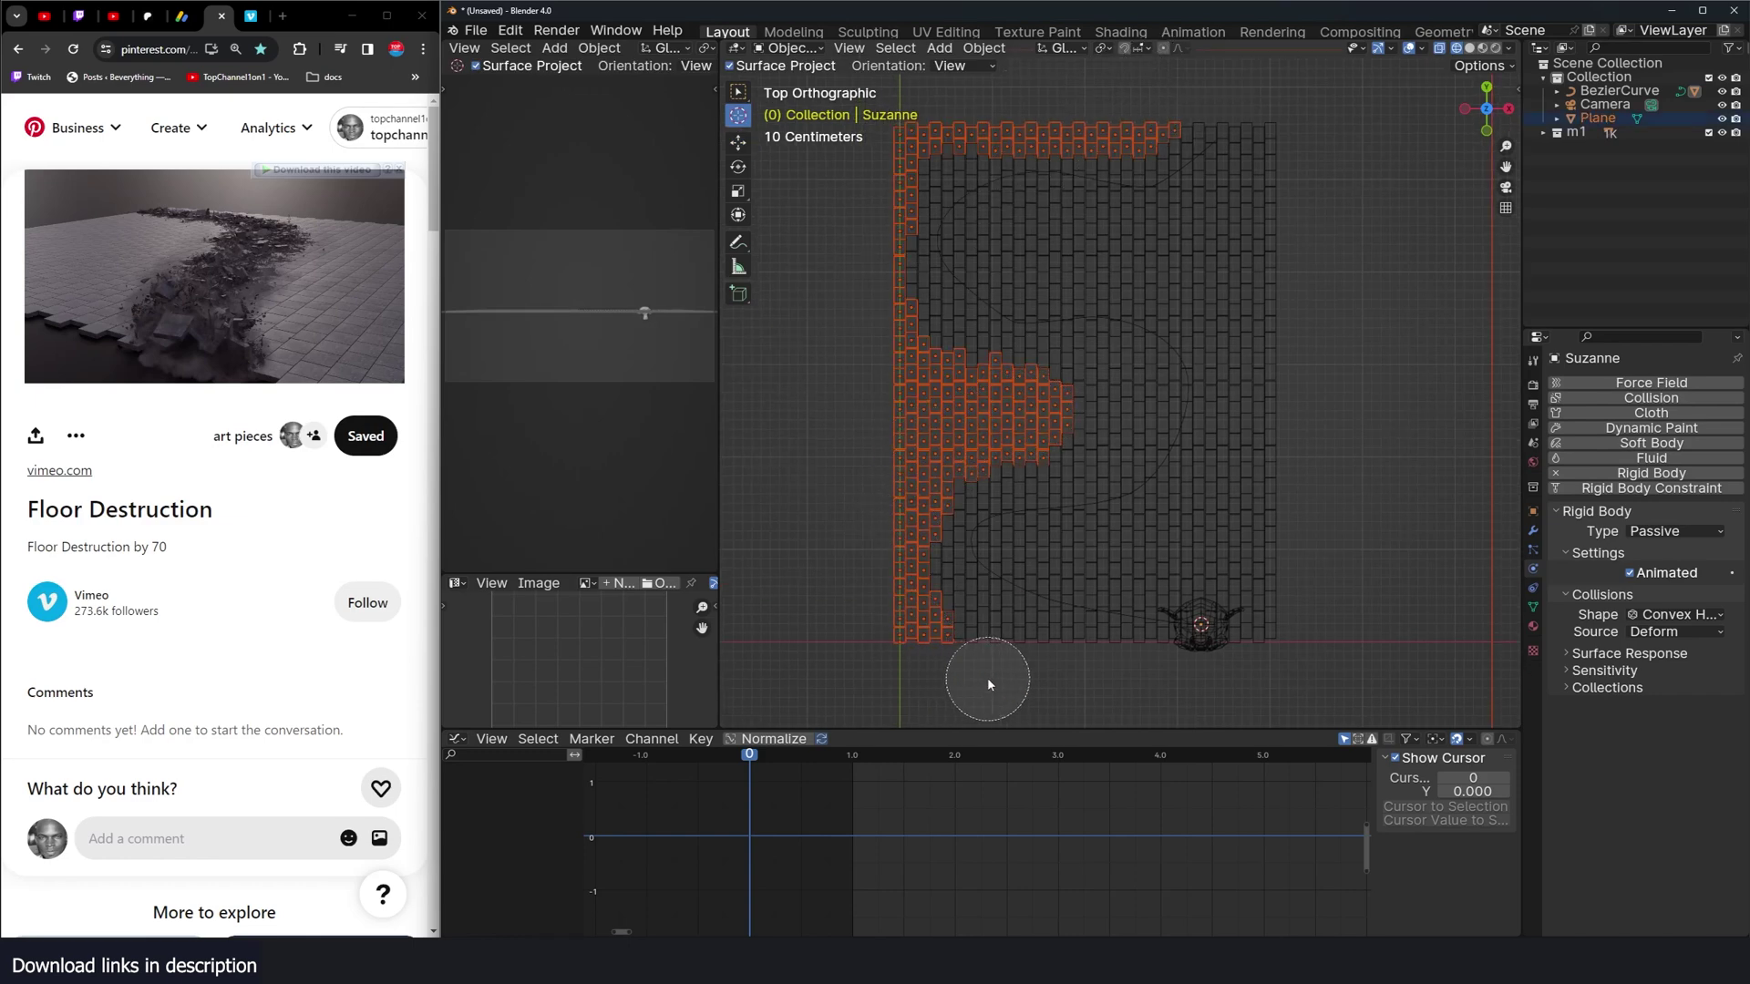
mouse_move(1248, 583)
left_mouse_down()
mouse_move(1215, 559)
mouse_move(1094, 555)
mouse_move(1184, 545)
mouse_move(1230, 508)
mouse_move(1270, 176)
mouse_move(1224, 237)
mouse_move(1173, 256)
mouse_move(1021, 253)
left_mouse_up()
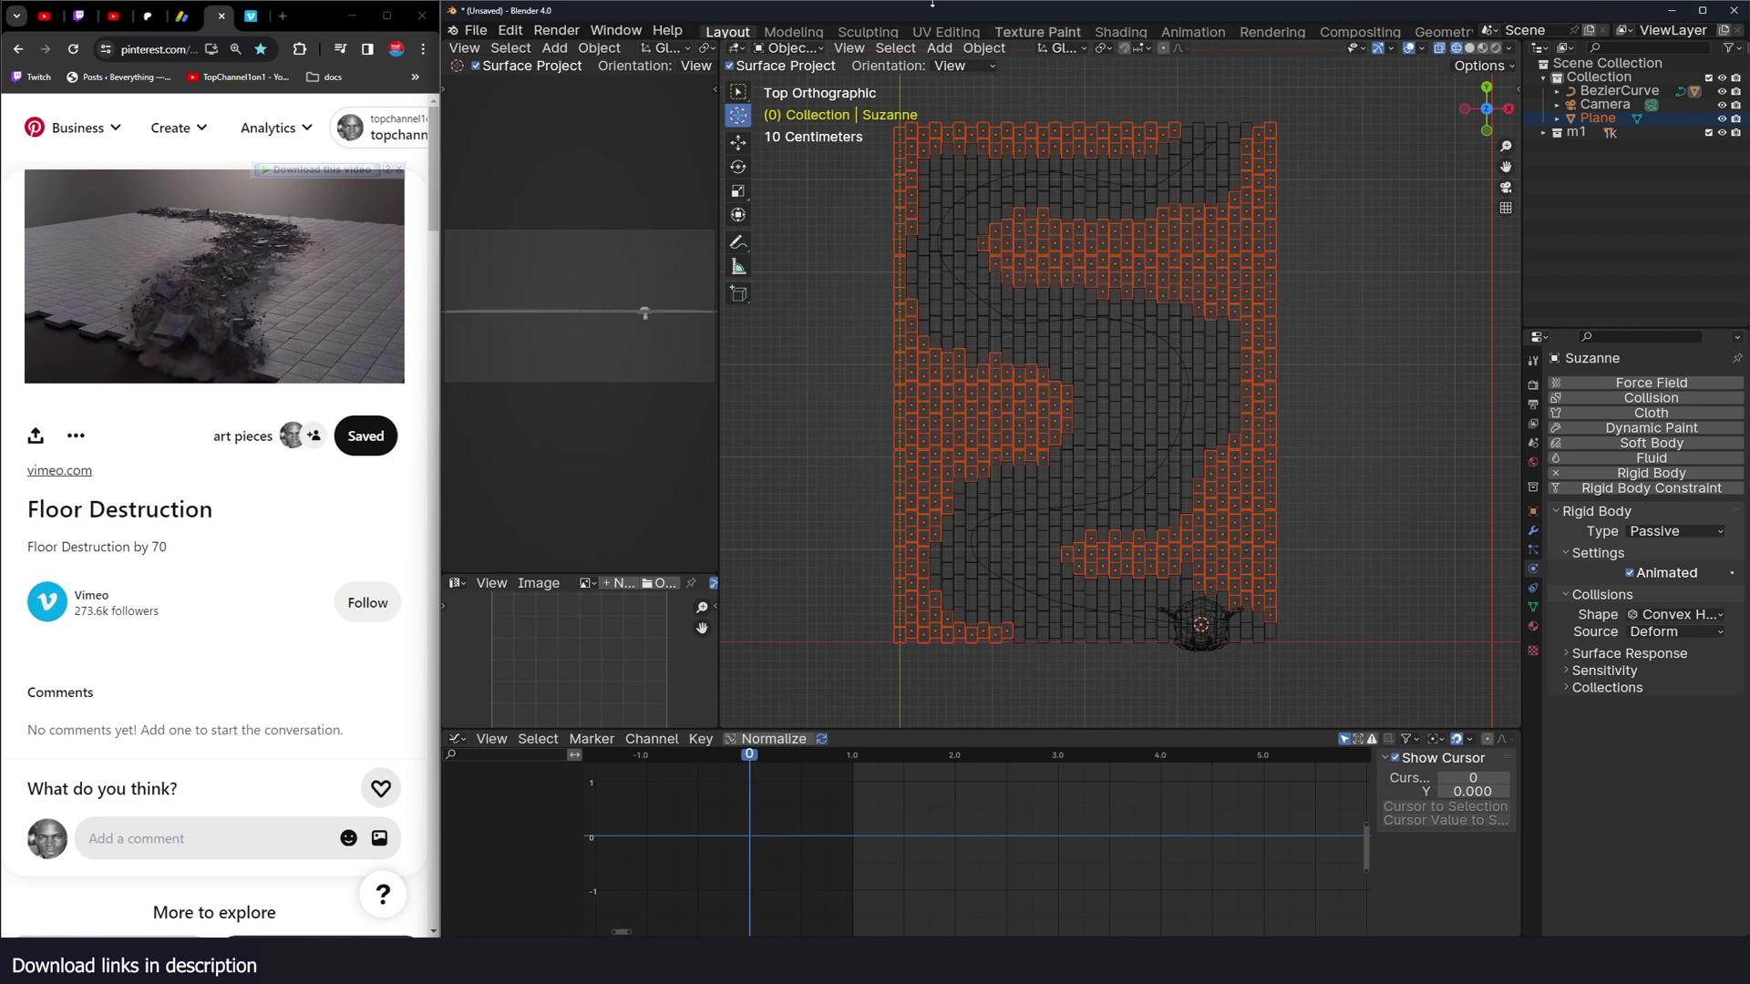
left_click(984, 47)
mouse_move(1127, 410)
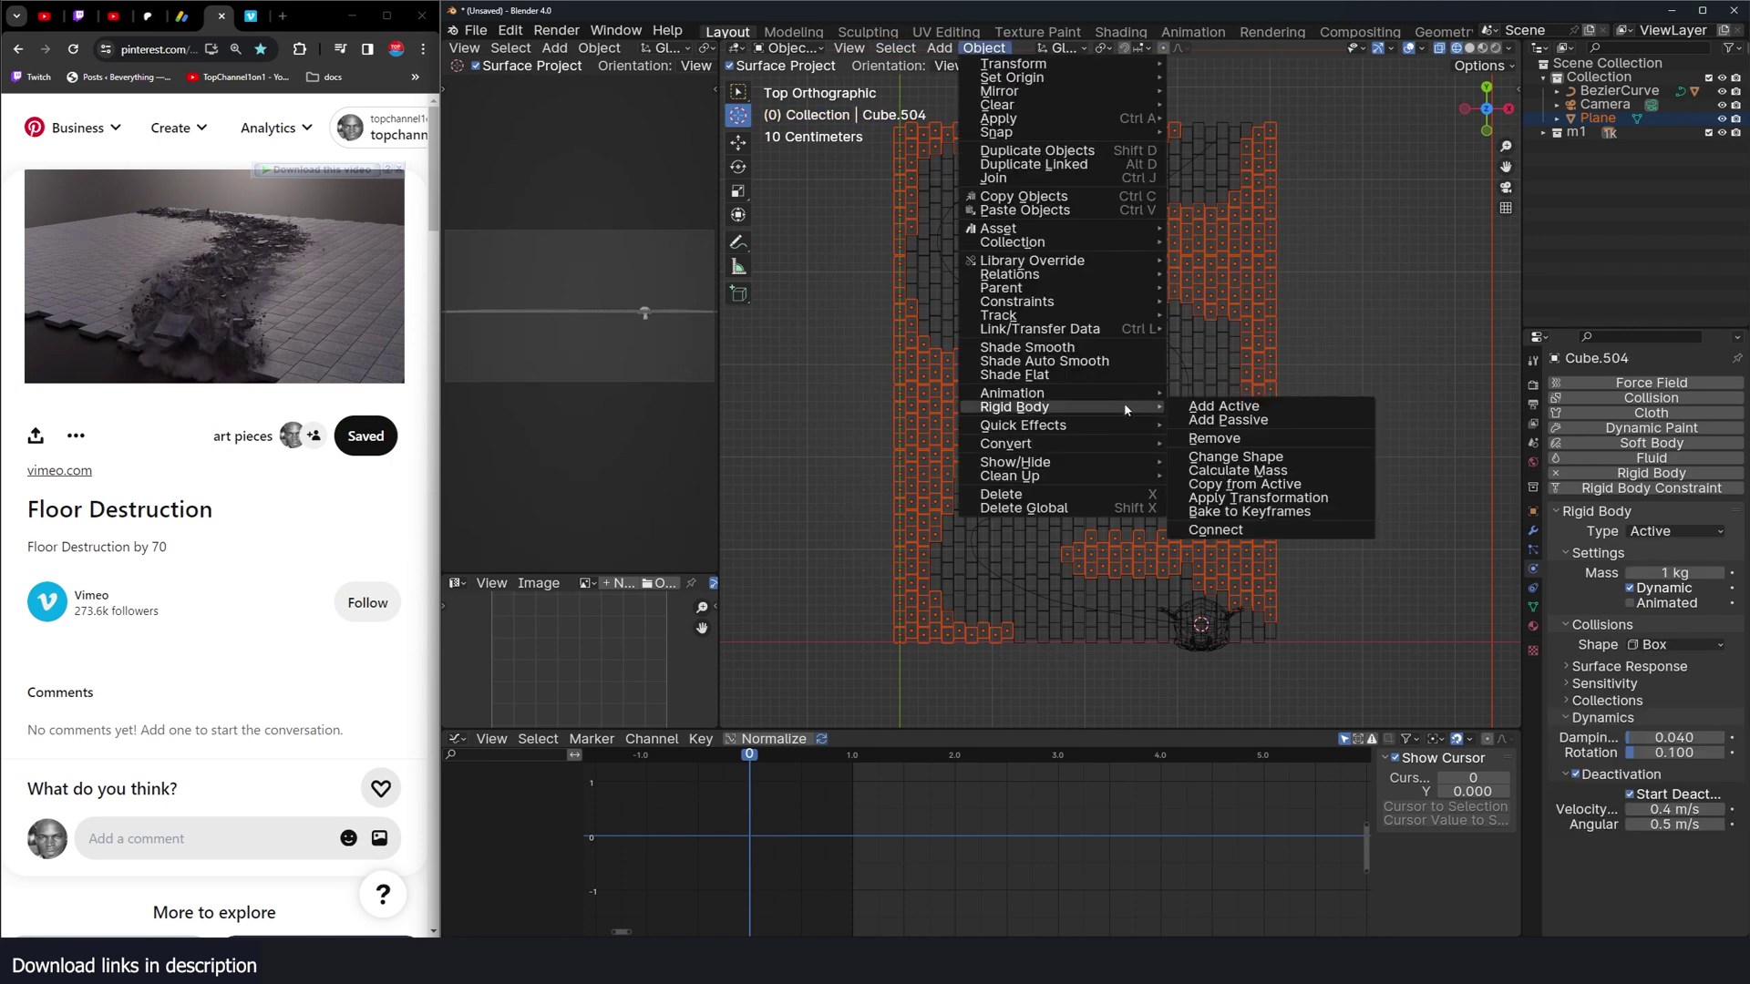
left_click(1228, 419)
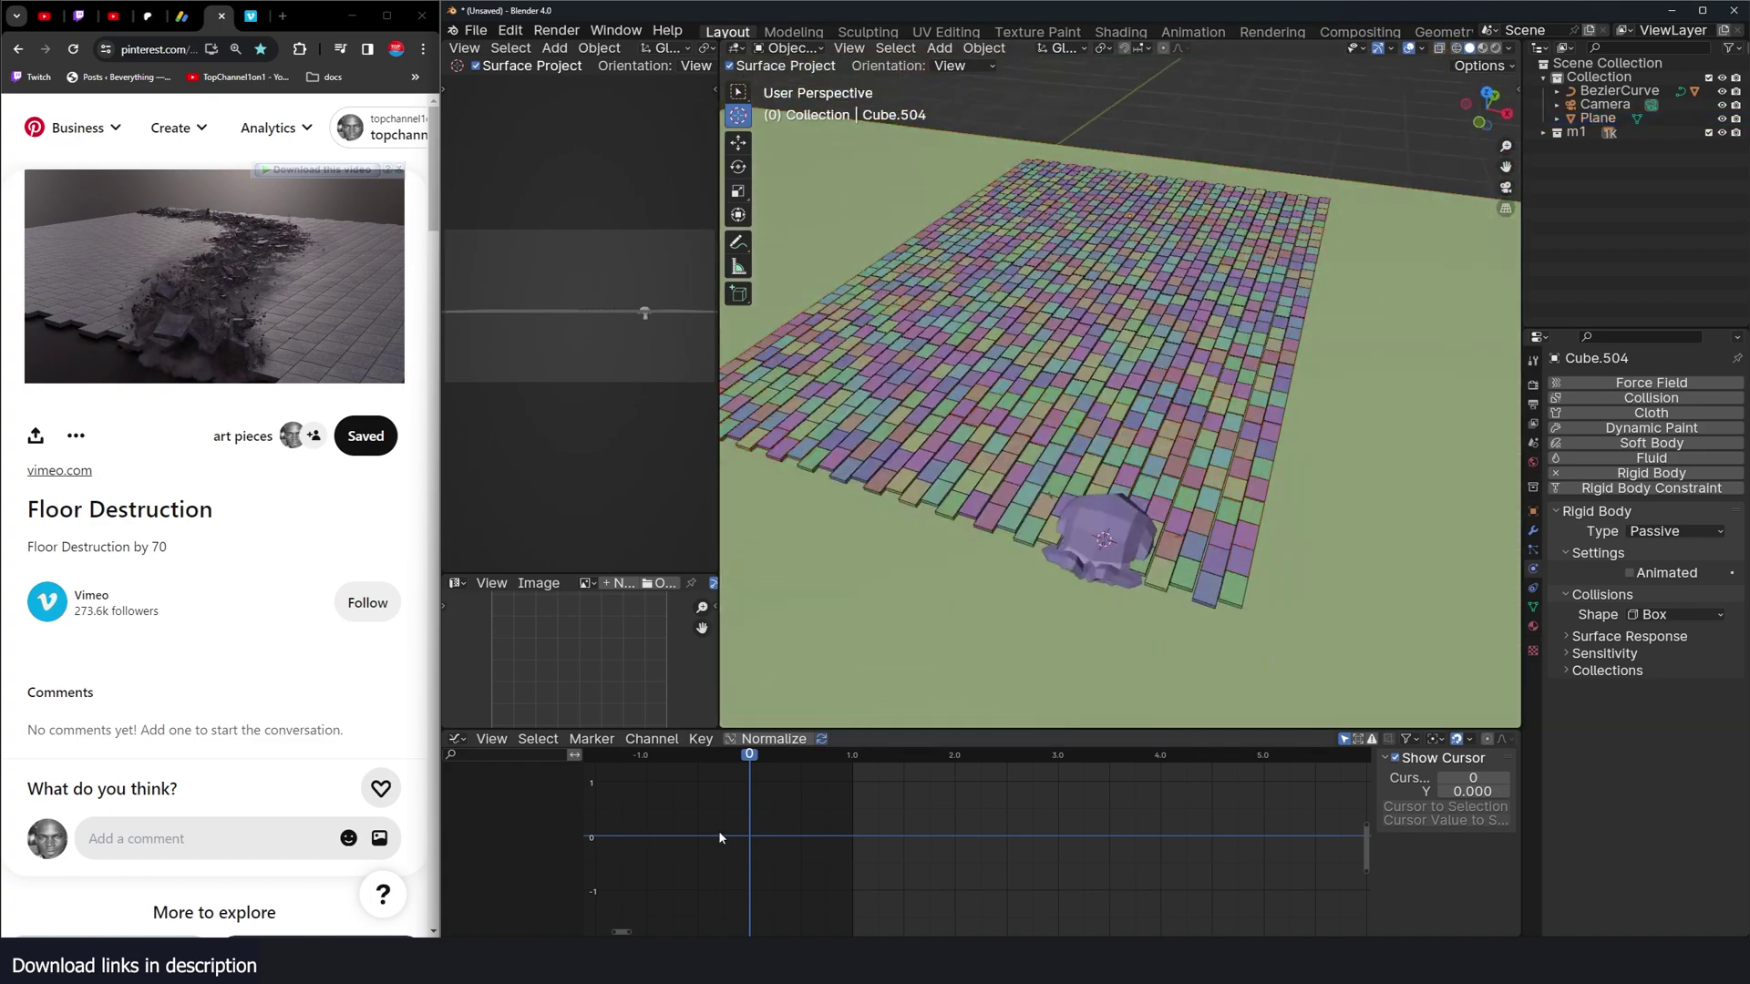
Step: Play the simulation and inspect from several angles how the monkey breaks through the tiles
key("space")
scroll(1011, 543, "down", 5)
middle_click_drag(1012, 543, 917, 459)
scroll(1125, 488, "up", 5)
middle_click_drag(1125, 488, 967, 386)
key("Escape")
Step: Select the monkey and replay the simulation's first frames from a low view, comparing its height with the Z Location noise curve
key("shift+space")
key("g")
left_click(914, 340)
scroll(948, 851, "down", 6)
middle_click_drag(948, 851, 844, 832)
key("space")
key("Escape")
scroll(1069, 813, "down", 2)
middle_click_drag(1068, 813, 997, 805)
key("space")
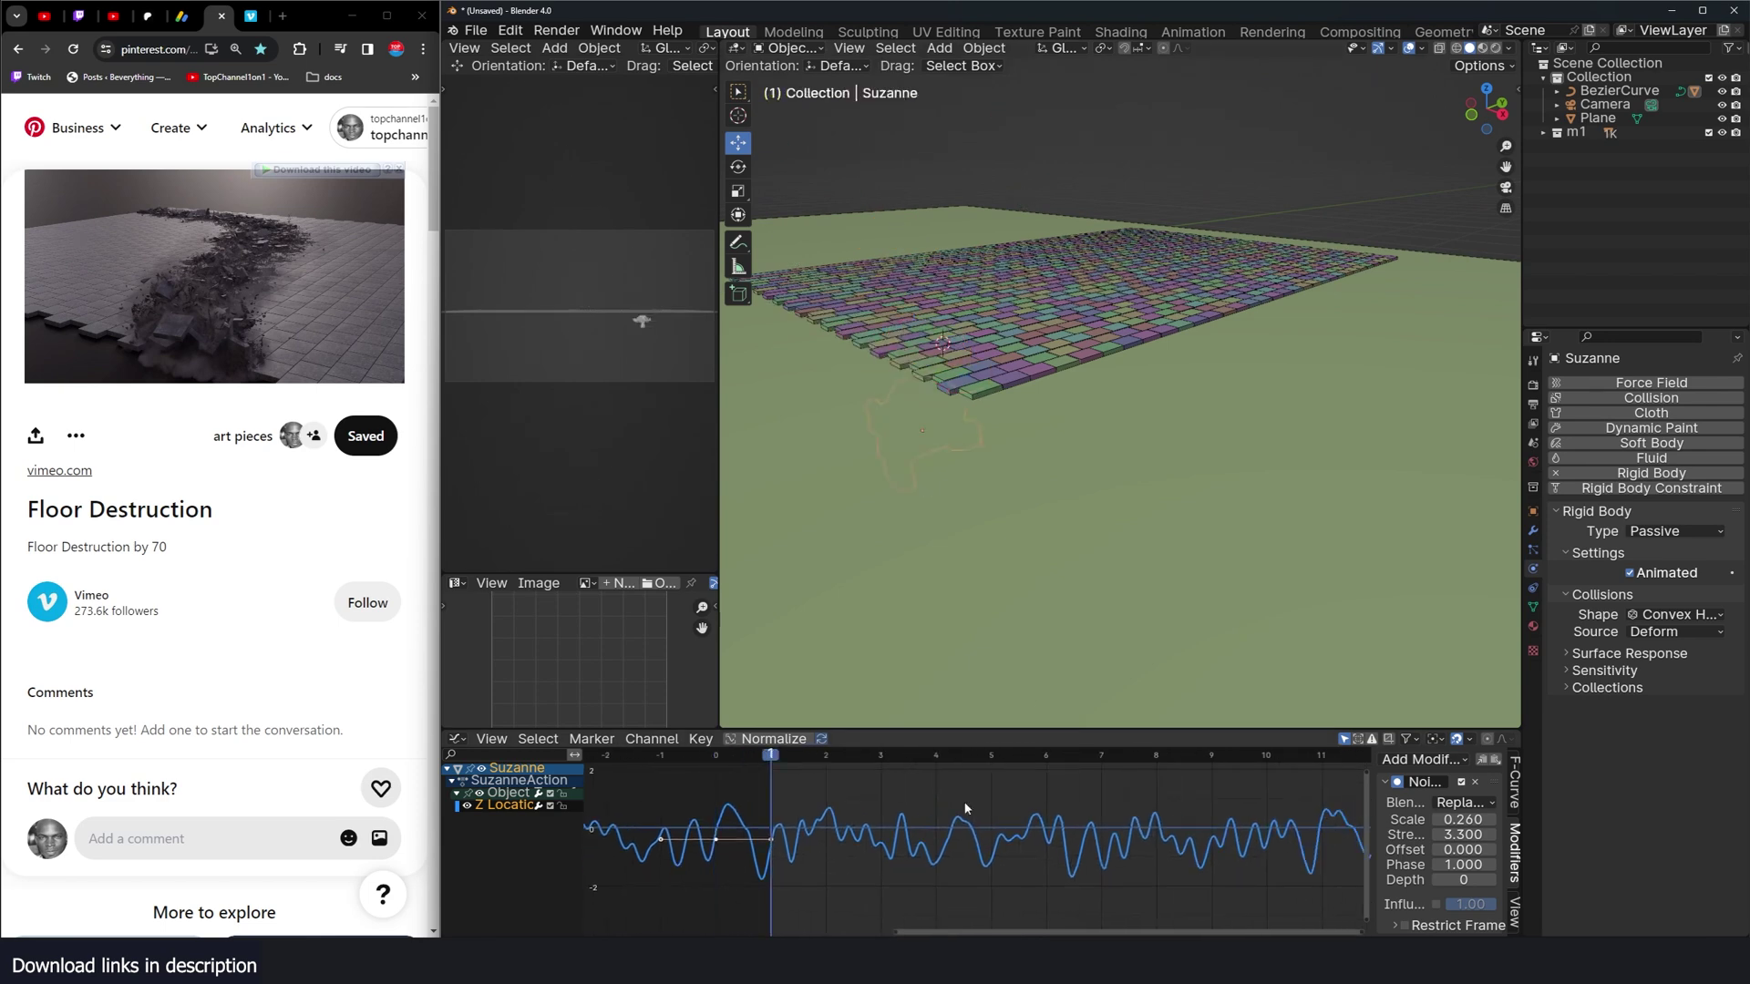
key("Left")
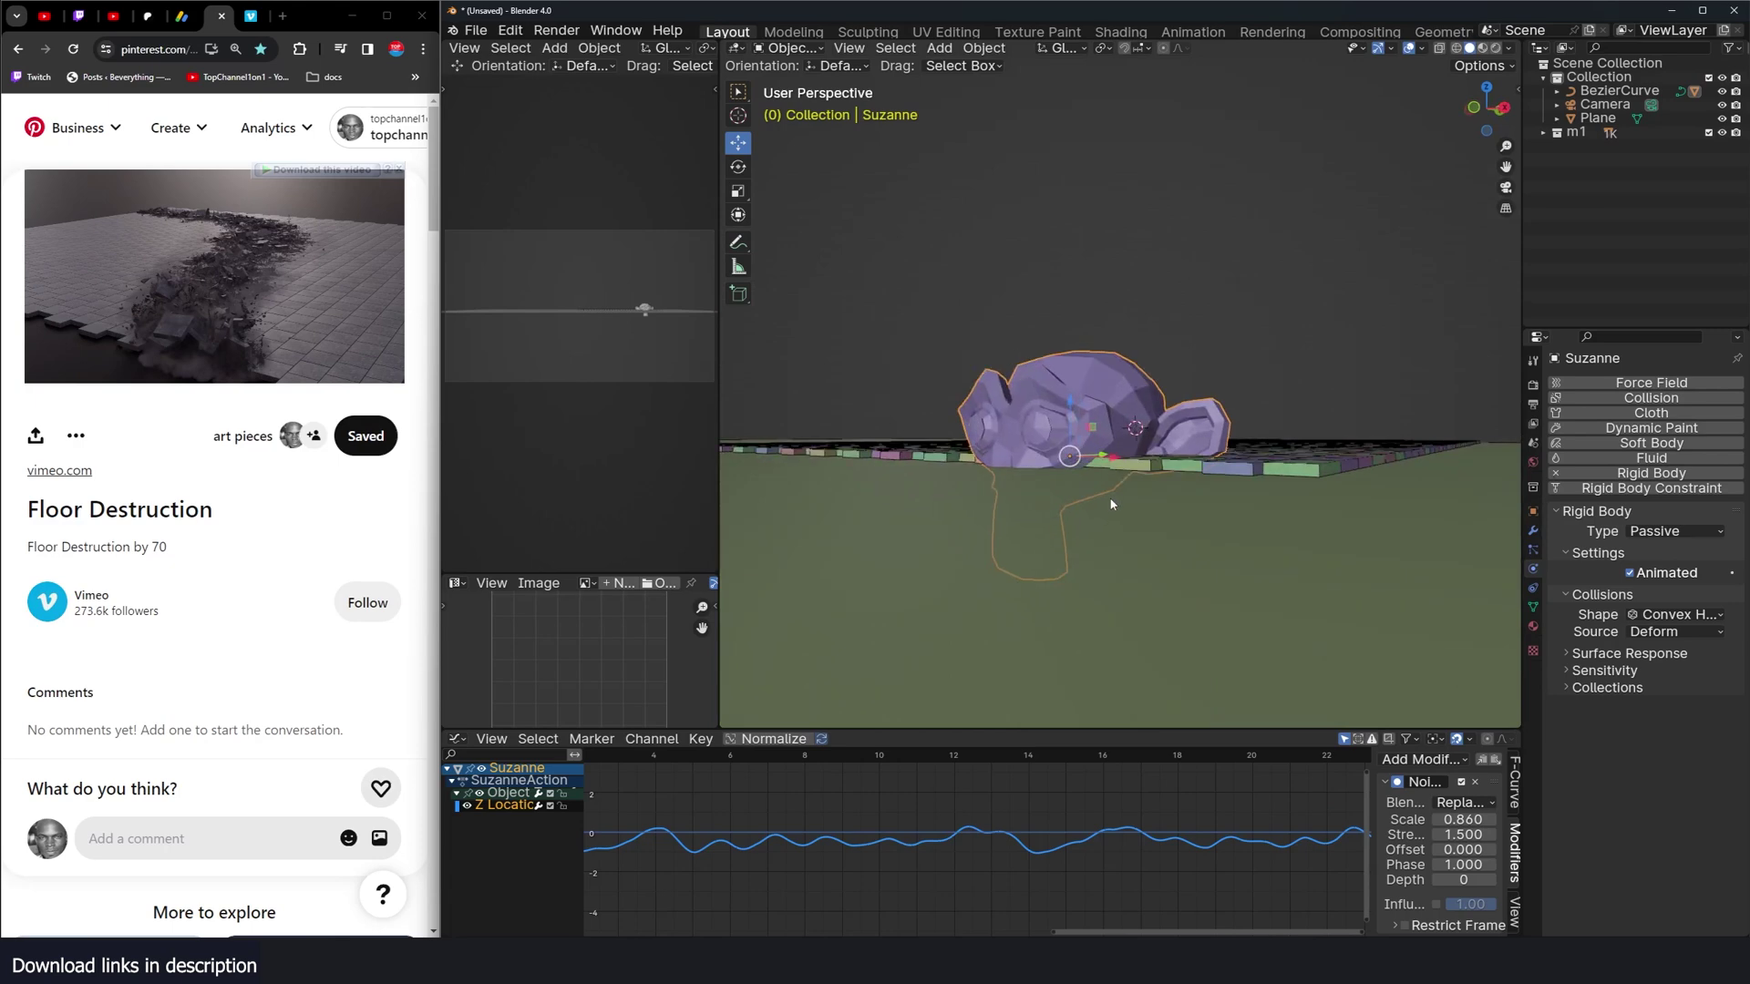
Step: Collapse the Noise modifier and add a Limits modifier to the monkey's Z Location curve
left_click(1385, 782)
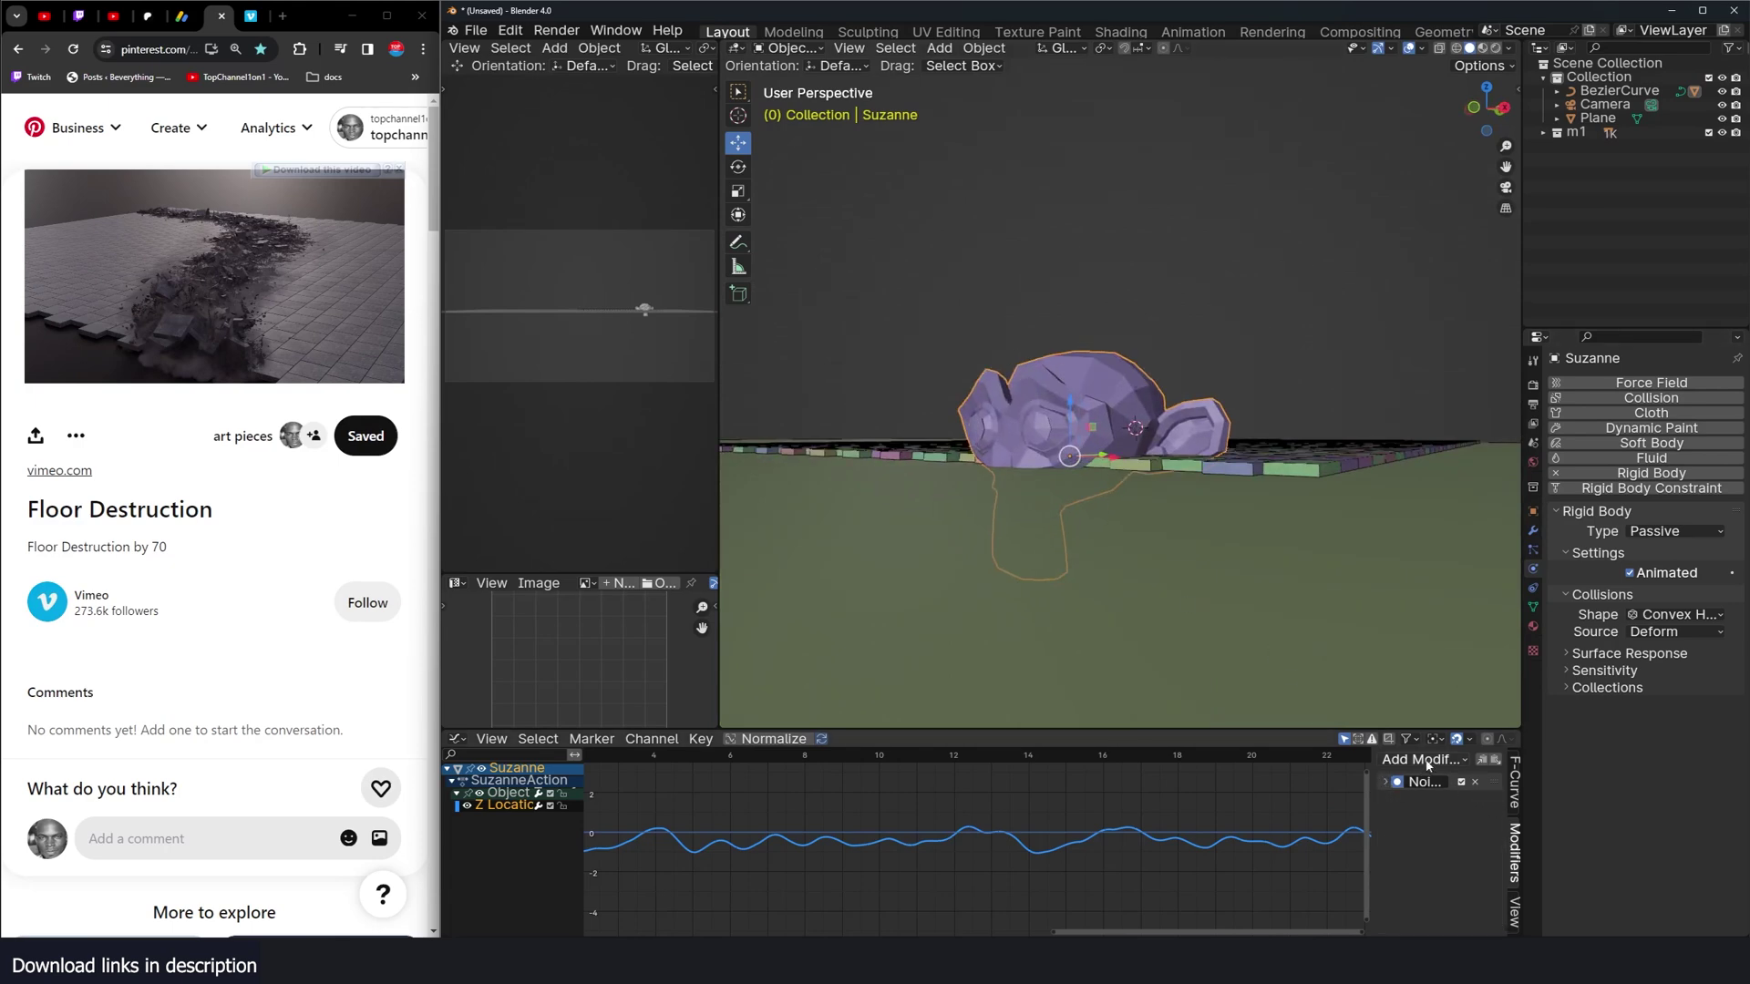
left_click(1422, 759)
left_click(1422, 855)
scroll(1004, 828, "down", 8)
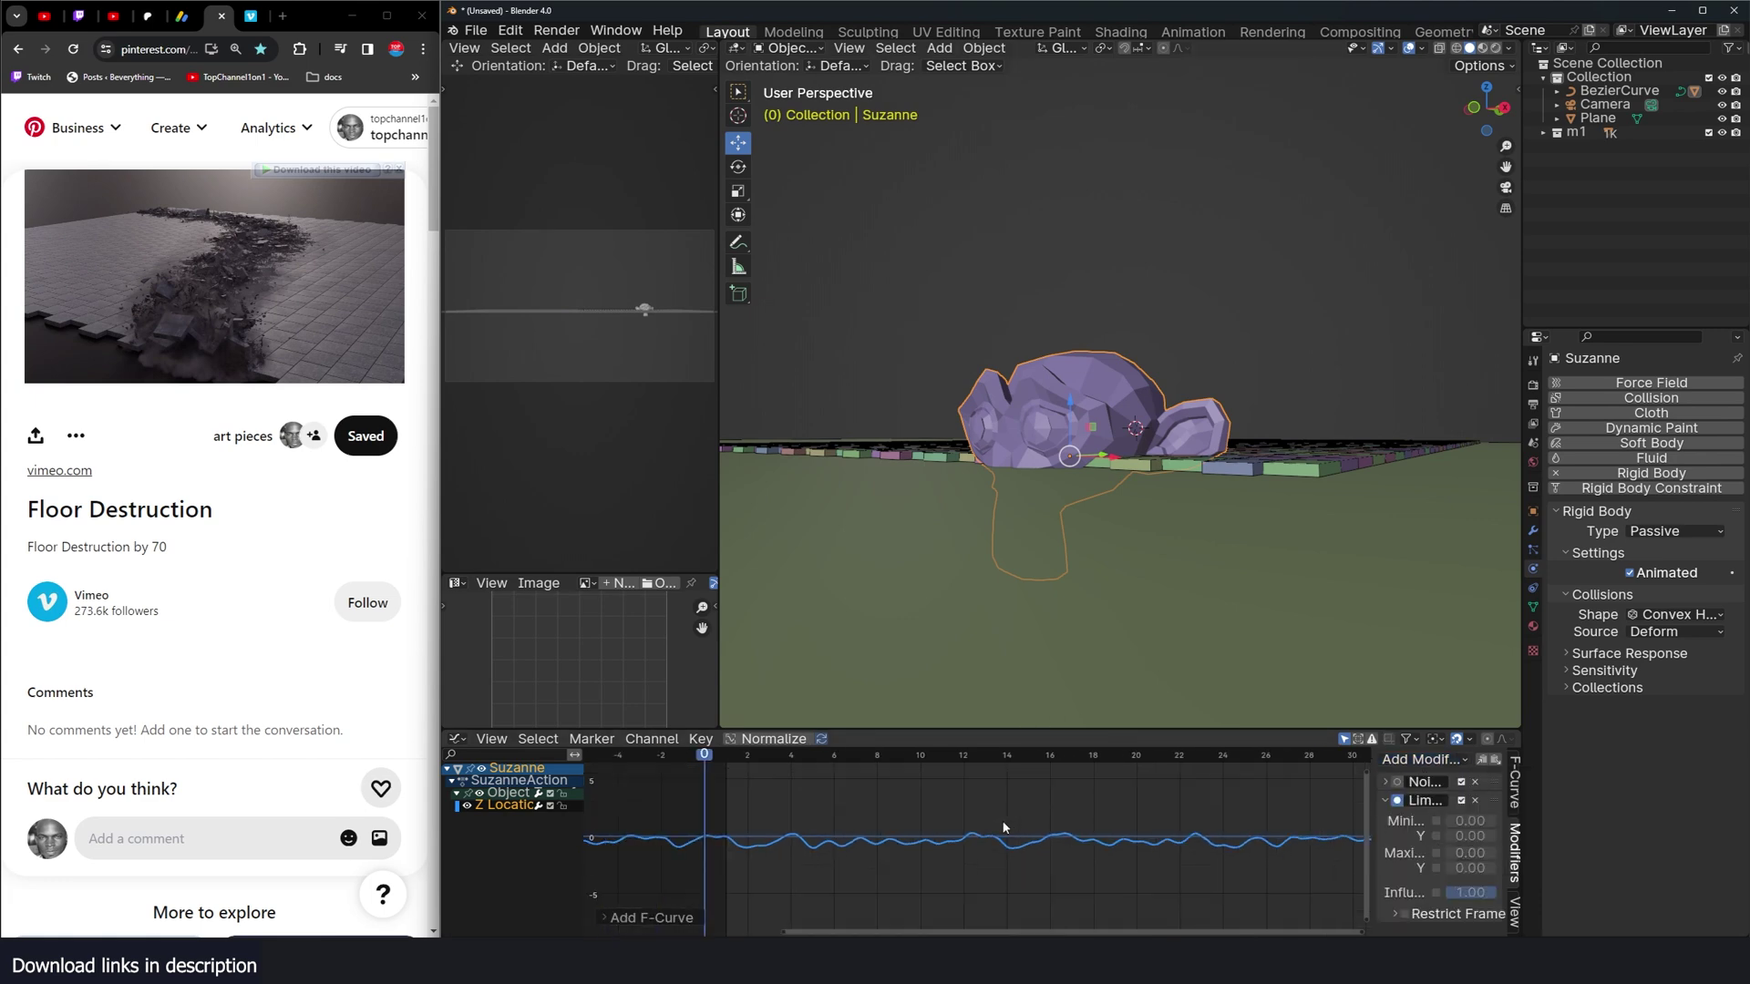
scroll(856, 860, "up", 5)
scroll(856, 860, "down", 1)
Step: Enable the Limits modifier's maximum Y and lower it to about -0.32, judging the monkey's height in front view
middle_click_drag(1136, 370, 1180, 374)
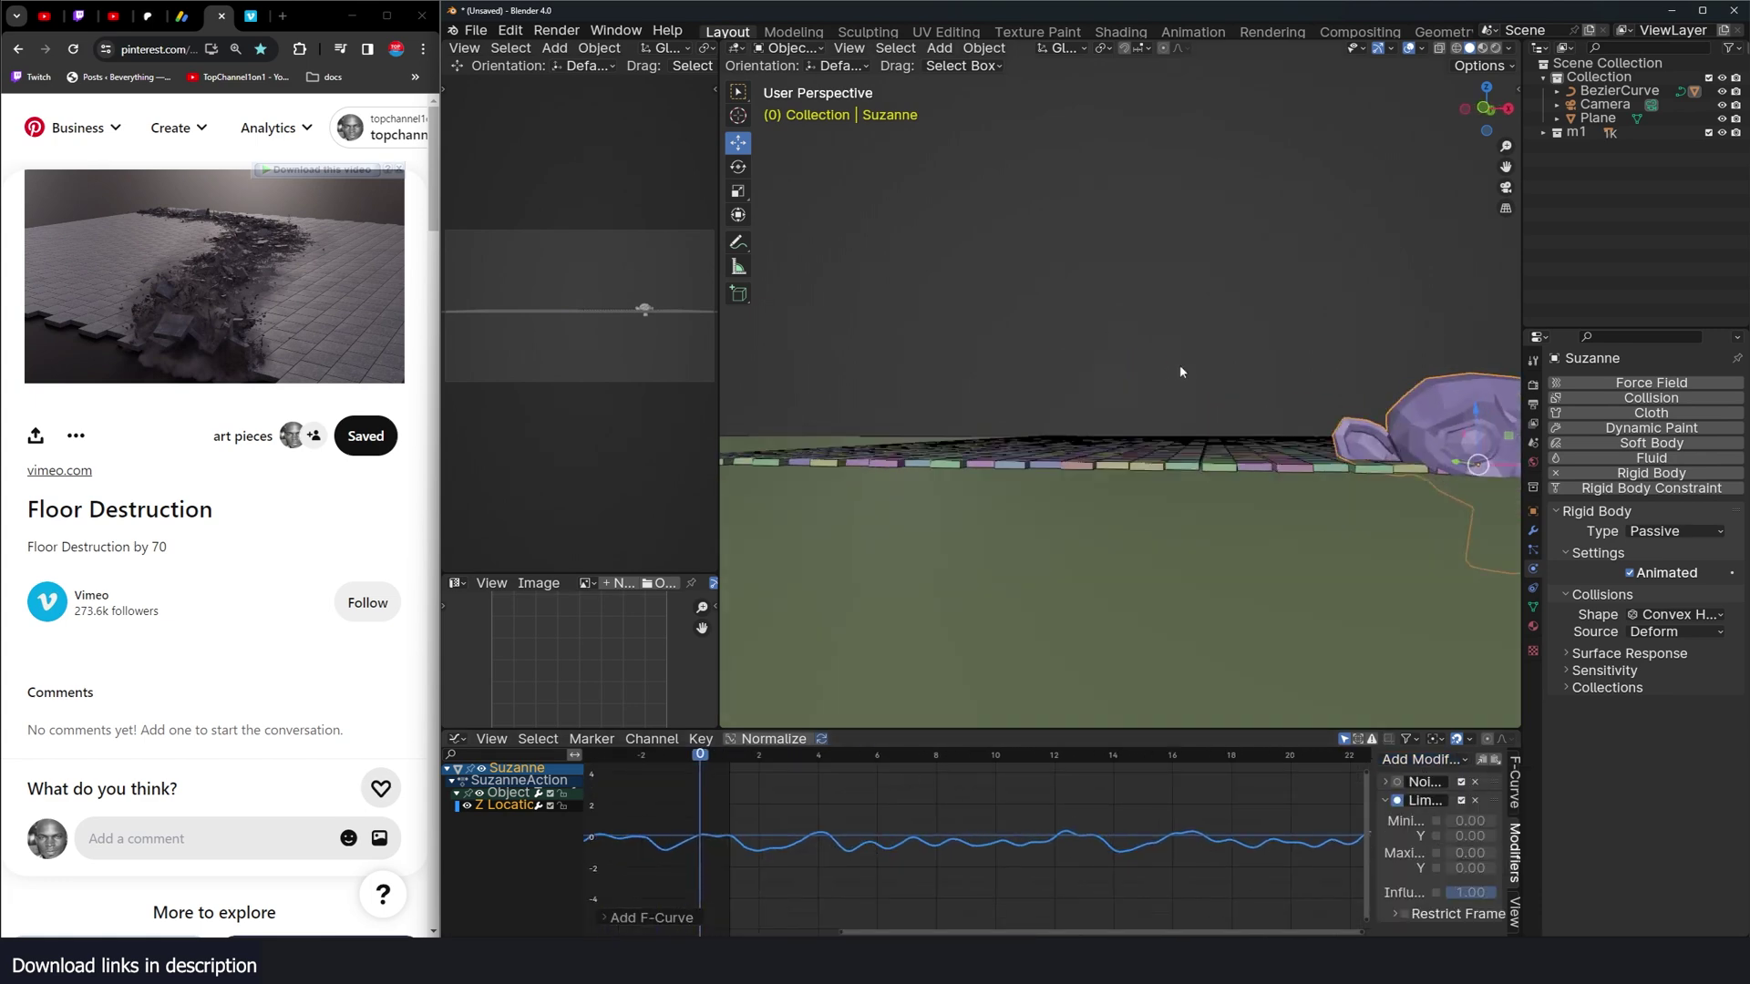
scroll(836, 805, "up", 2)
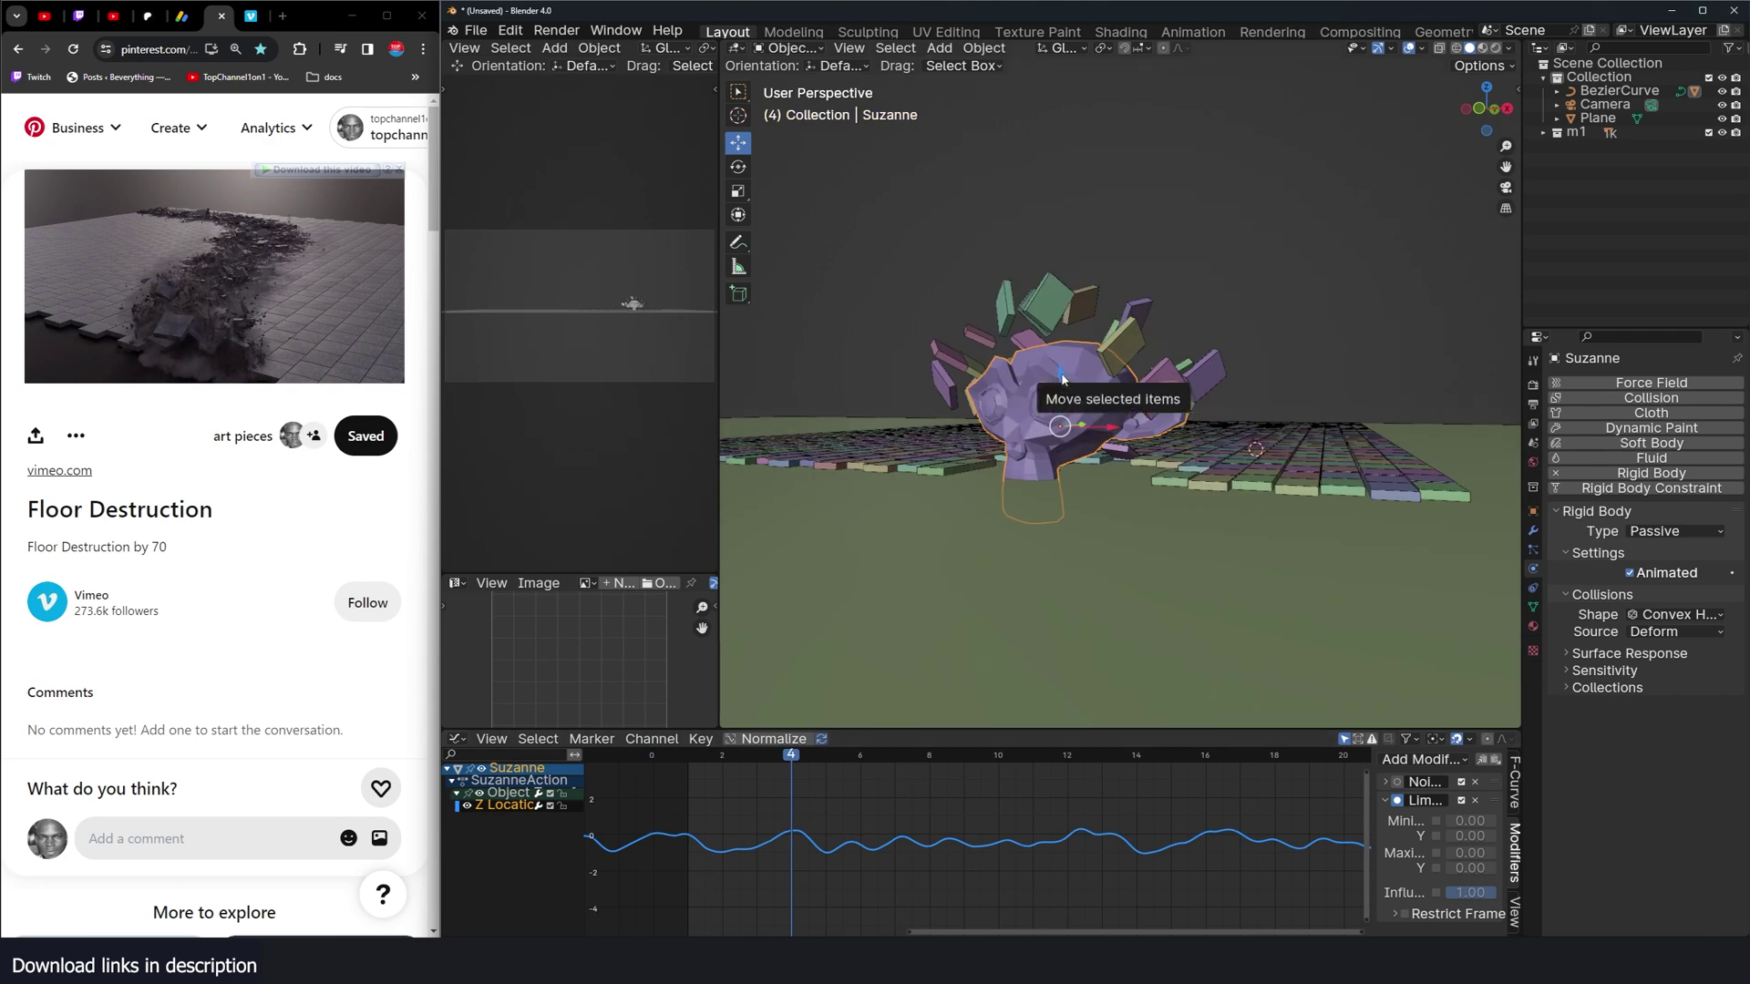
key("KP_1")
scroll(1176, 442, "up", 5)
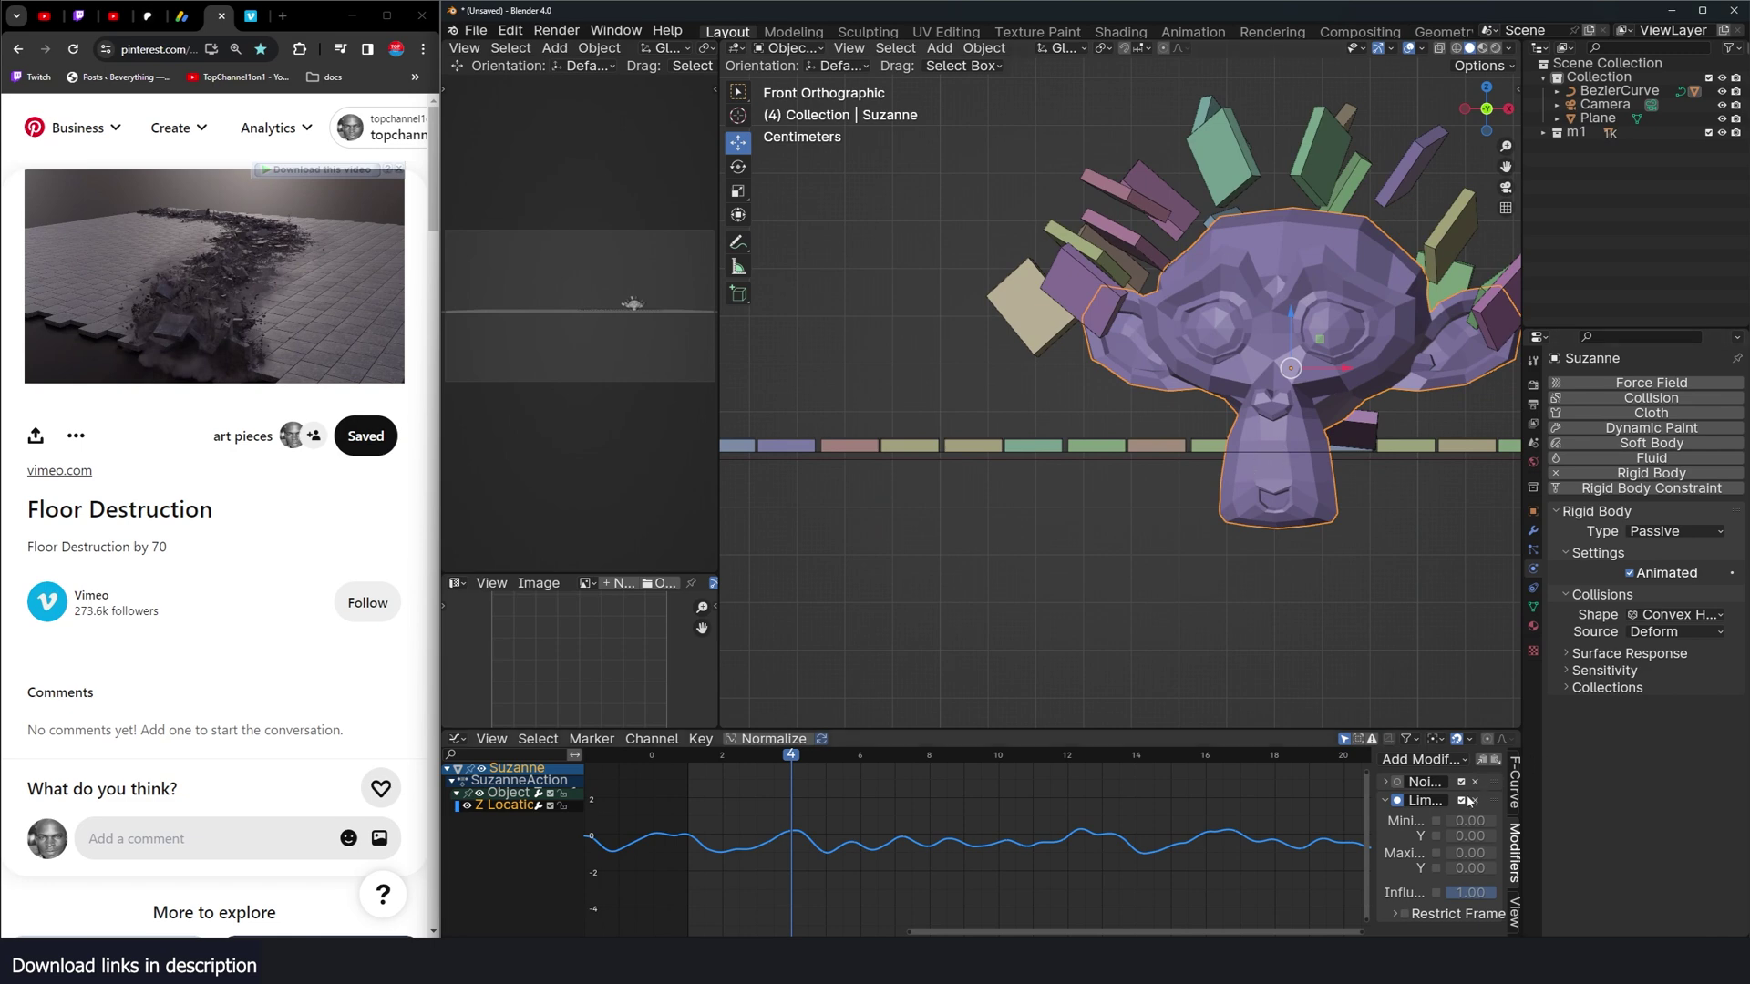
left_click(1436, 868)
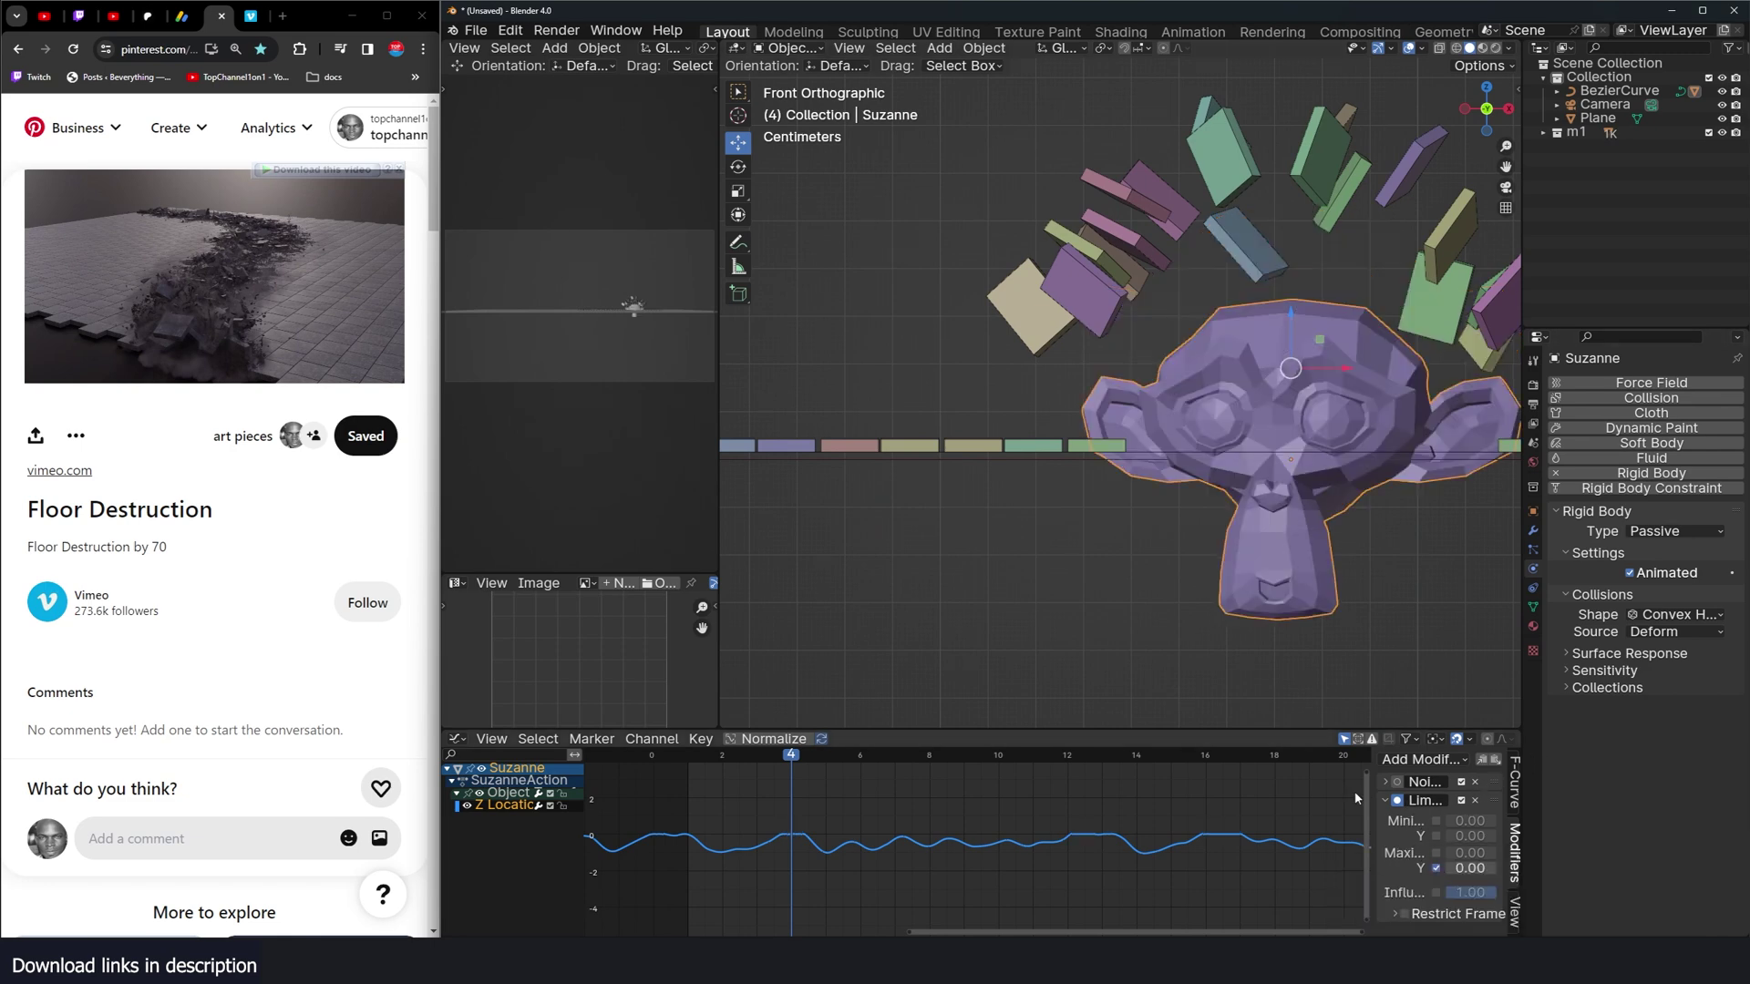
left_click_drag(1472, 869, 954, 870)
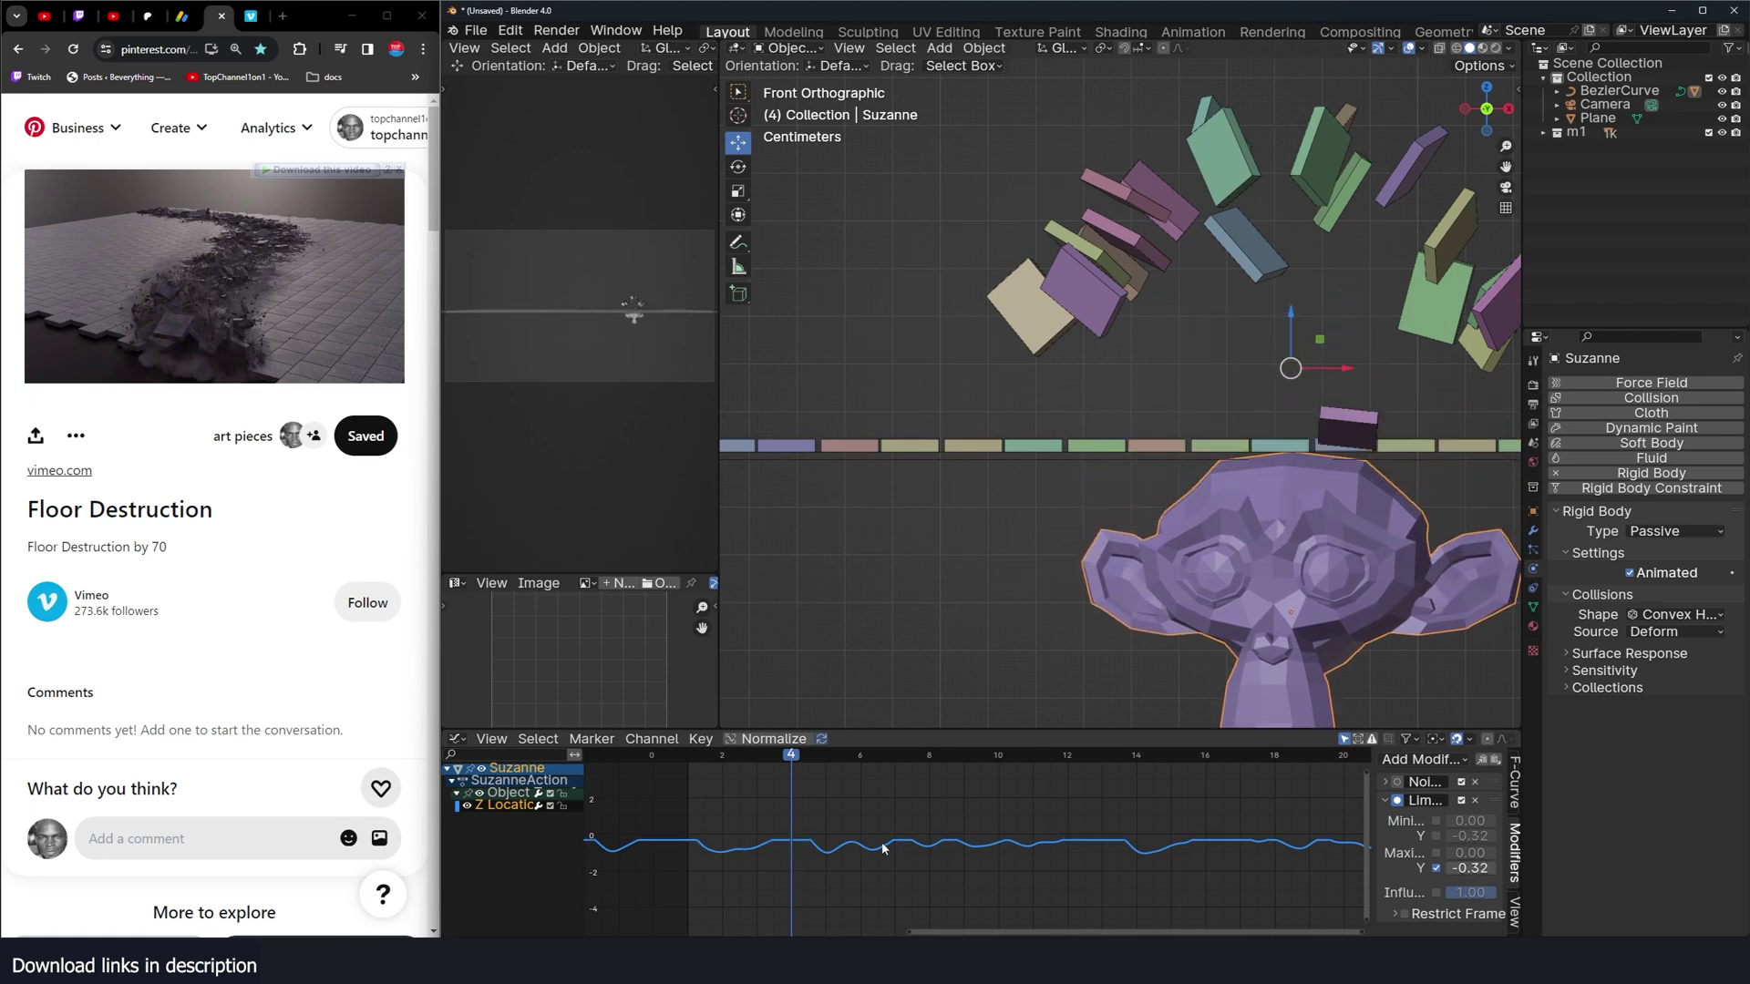
mouse_move(1471, 869)
left_mouse_down()
mouse_move(1578, 868)
mouse_move(1422, 869)
mouse_move(1487, 868)
left_mouse_up()
left_click_drag(984, 870, 967, 870)
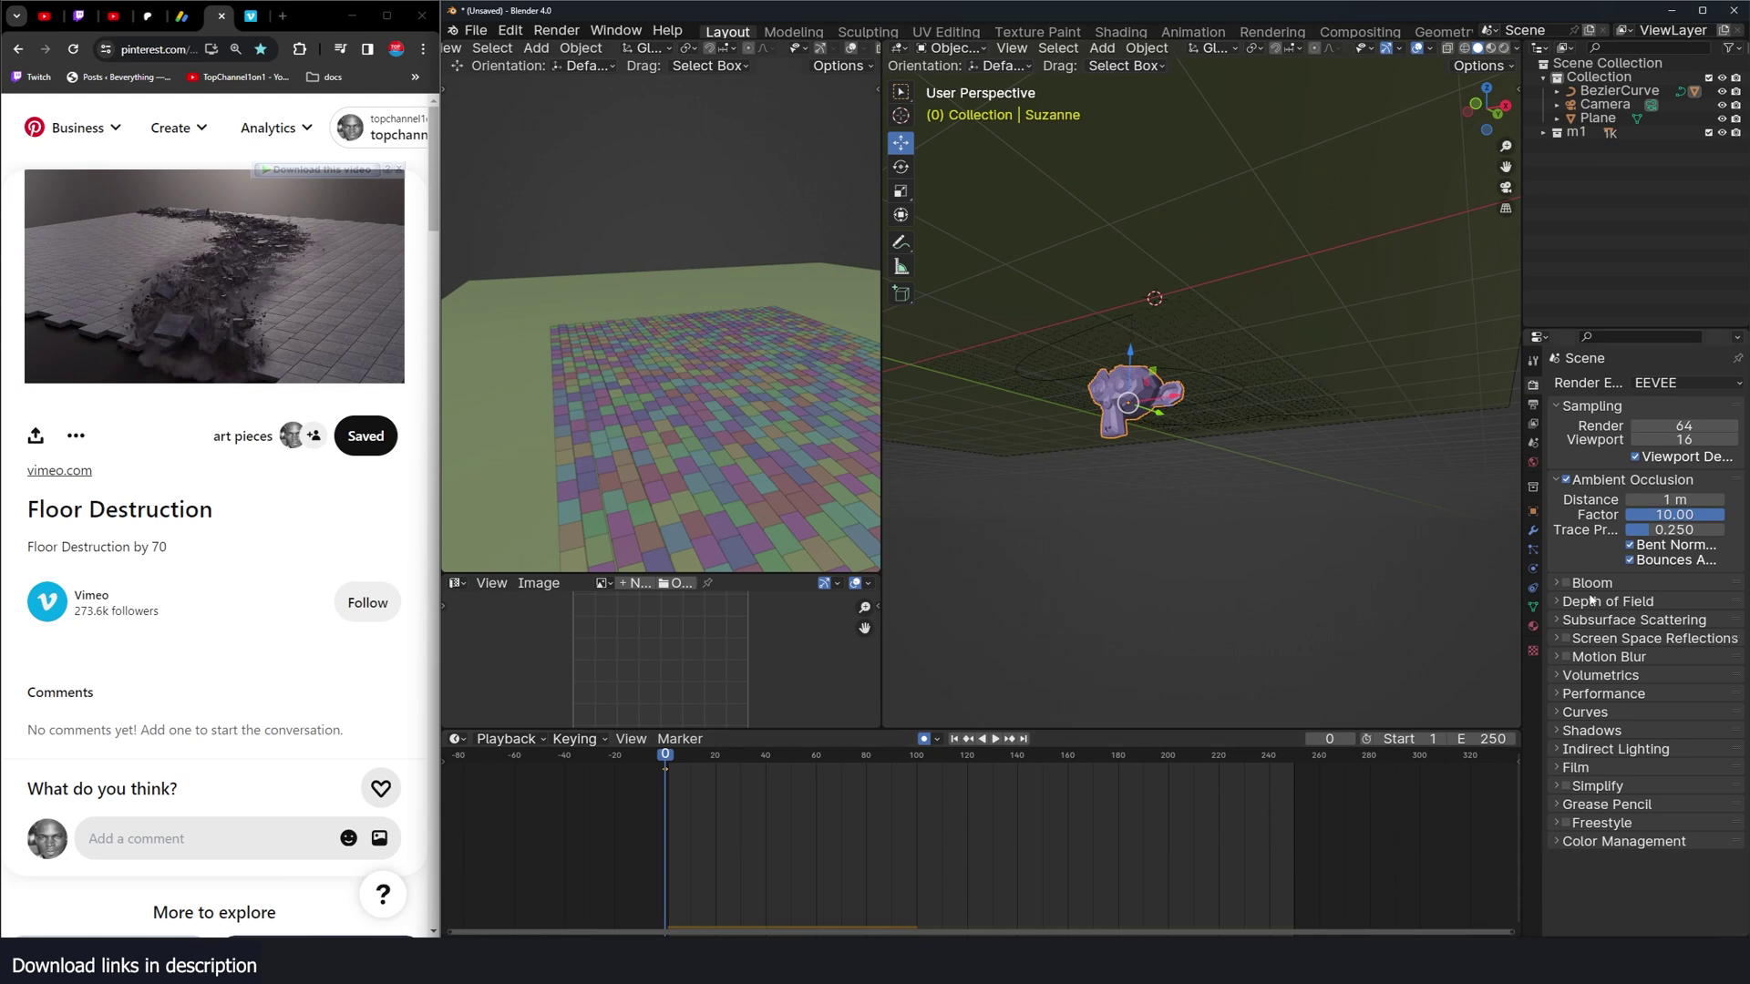
Step: Set the Bezier curve's path animation length to 200 frames and play the simulation
left_click(1533, 569)
left_click(1165, 373)
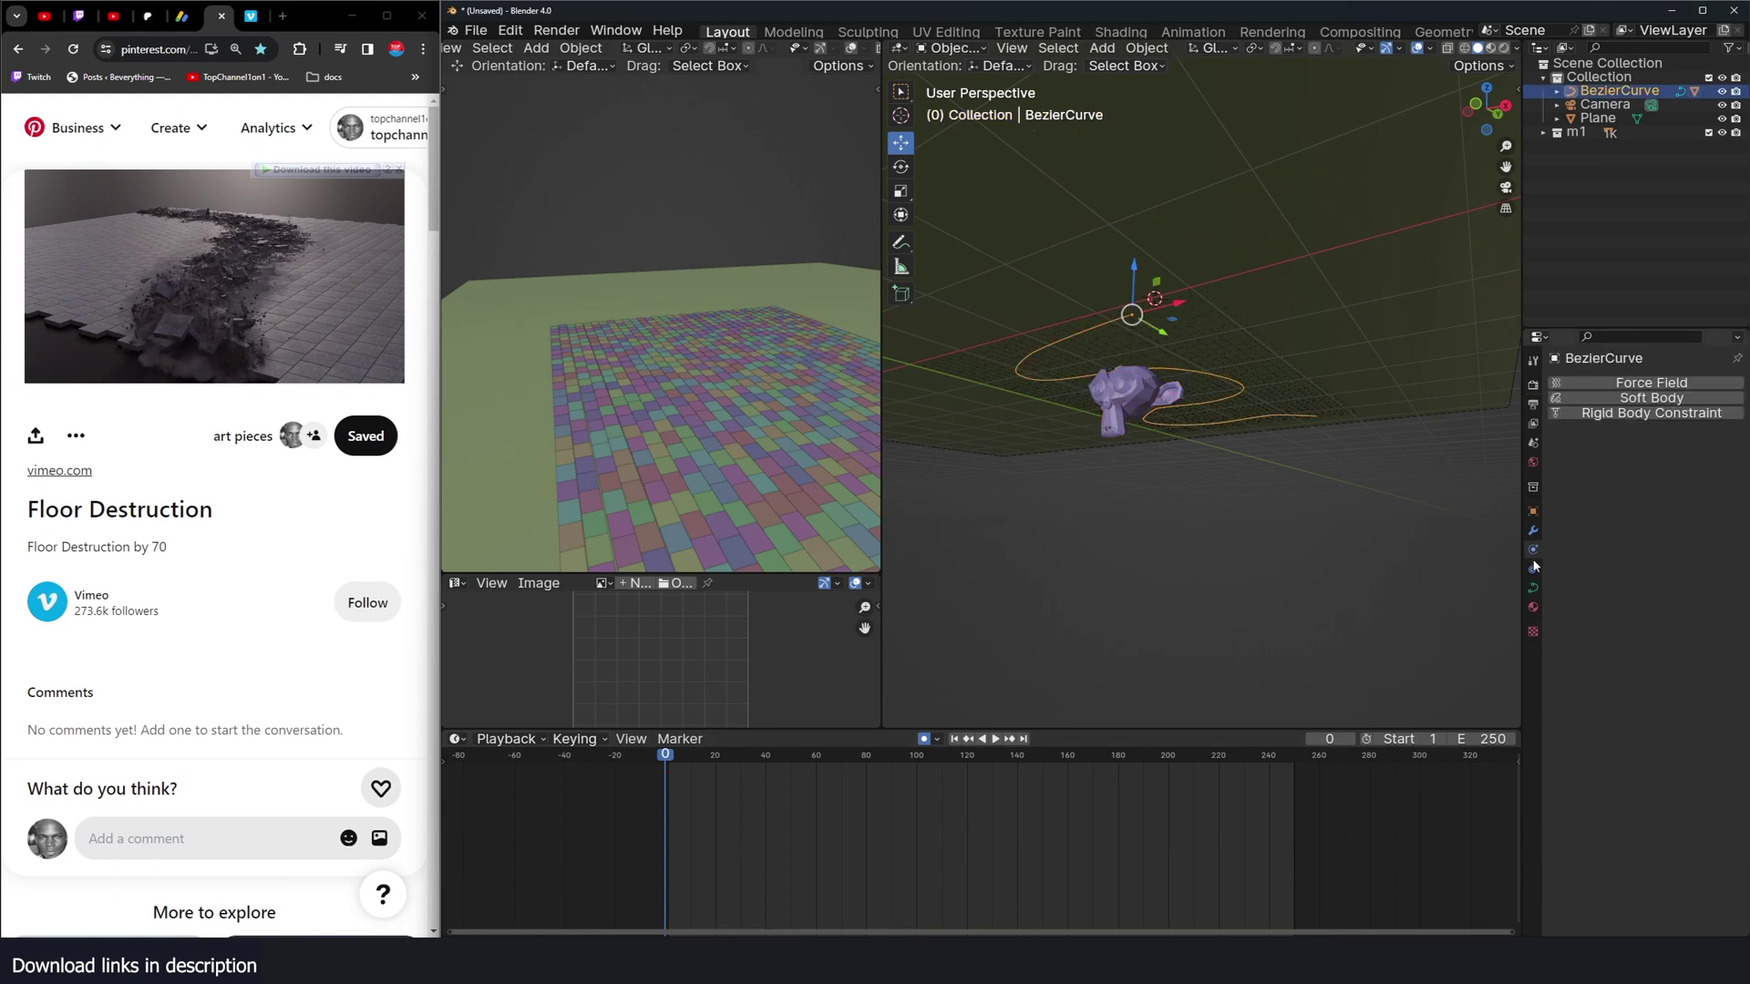
middle_click_drag(1150, 484, 1029, 461)
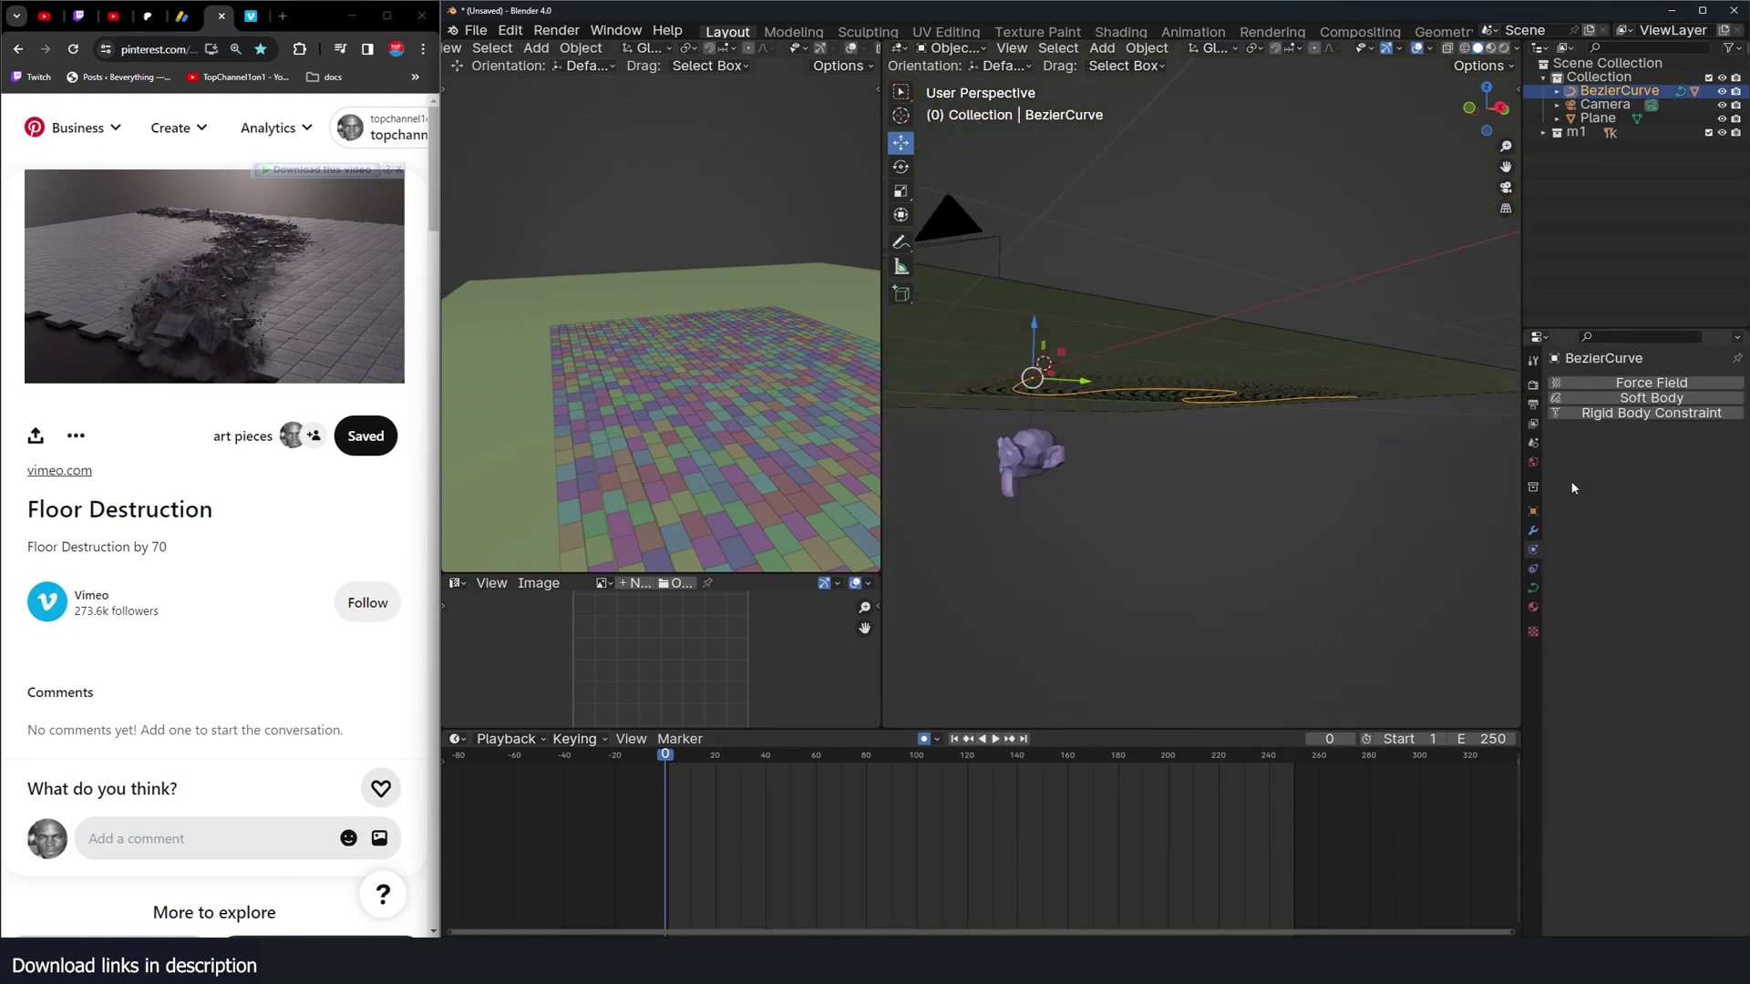
left_click(1533, 588)
left_click(1620, 626)
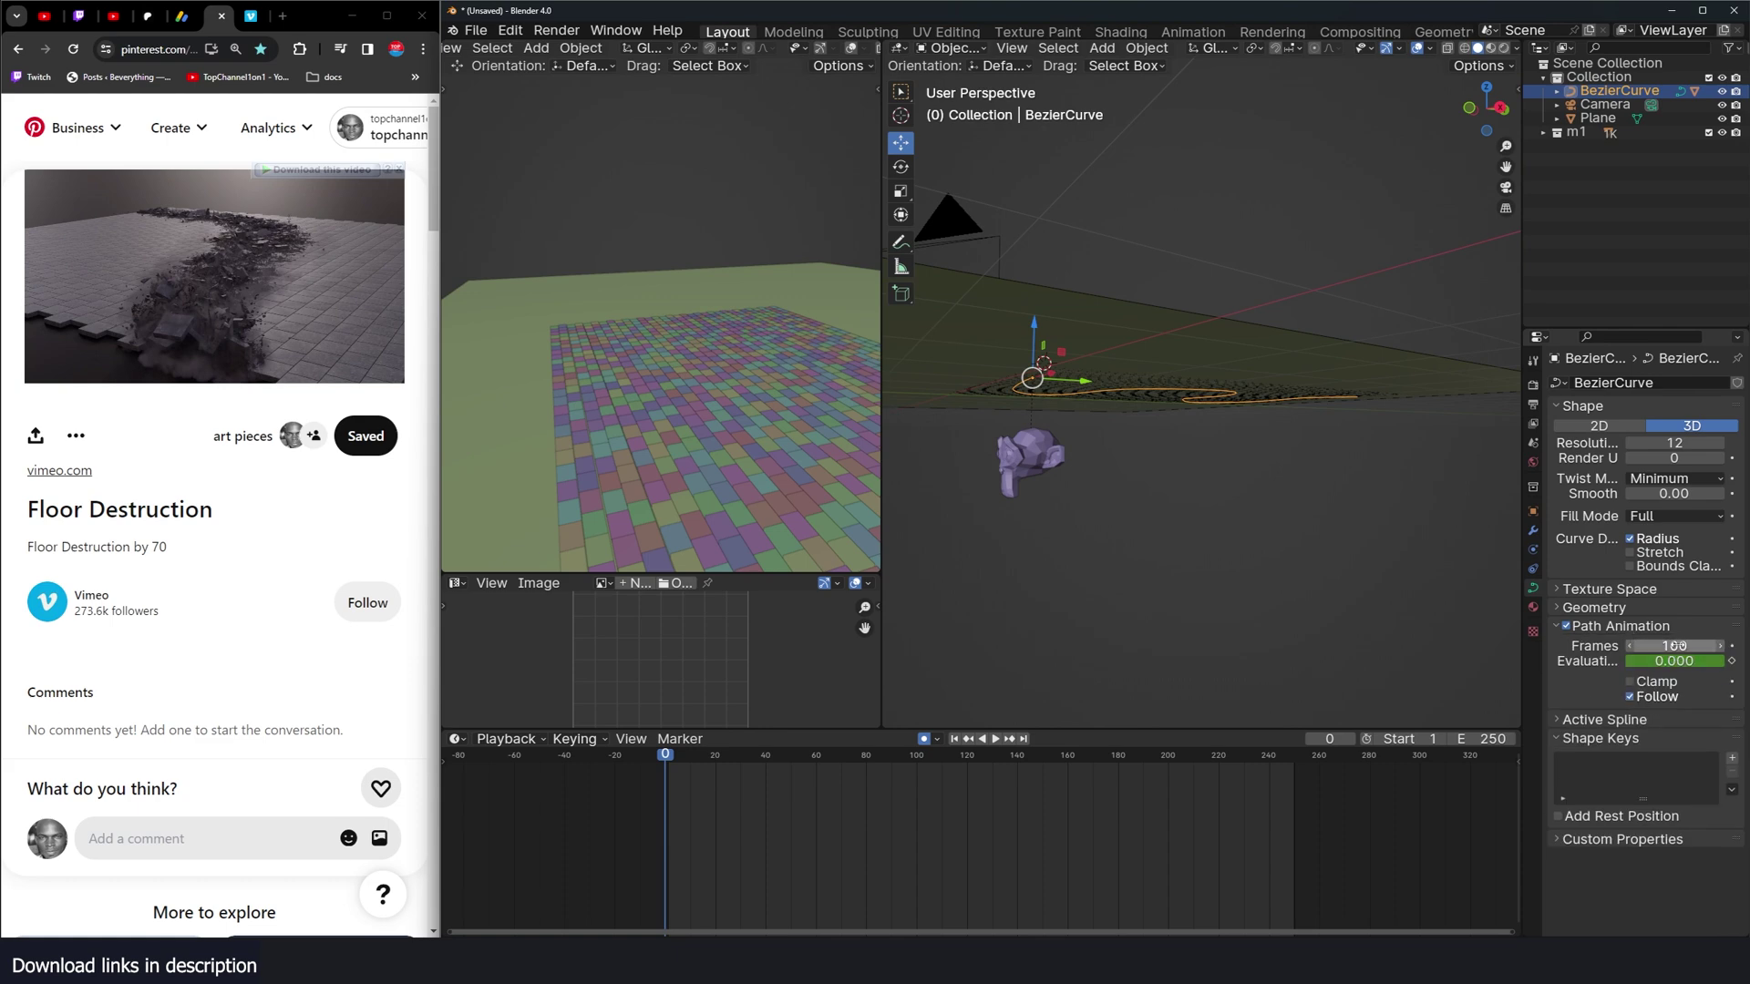
left_click(1681, 645)
type("200")
key("Return")
key("space")
Step: Change the monkey's rigid body collision shape to Sphere
middle_click_drag(1133, 402, 1085, 424)
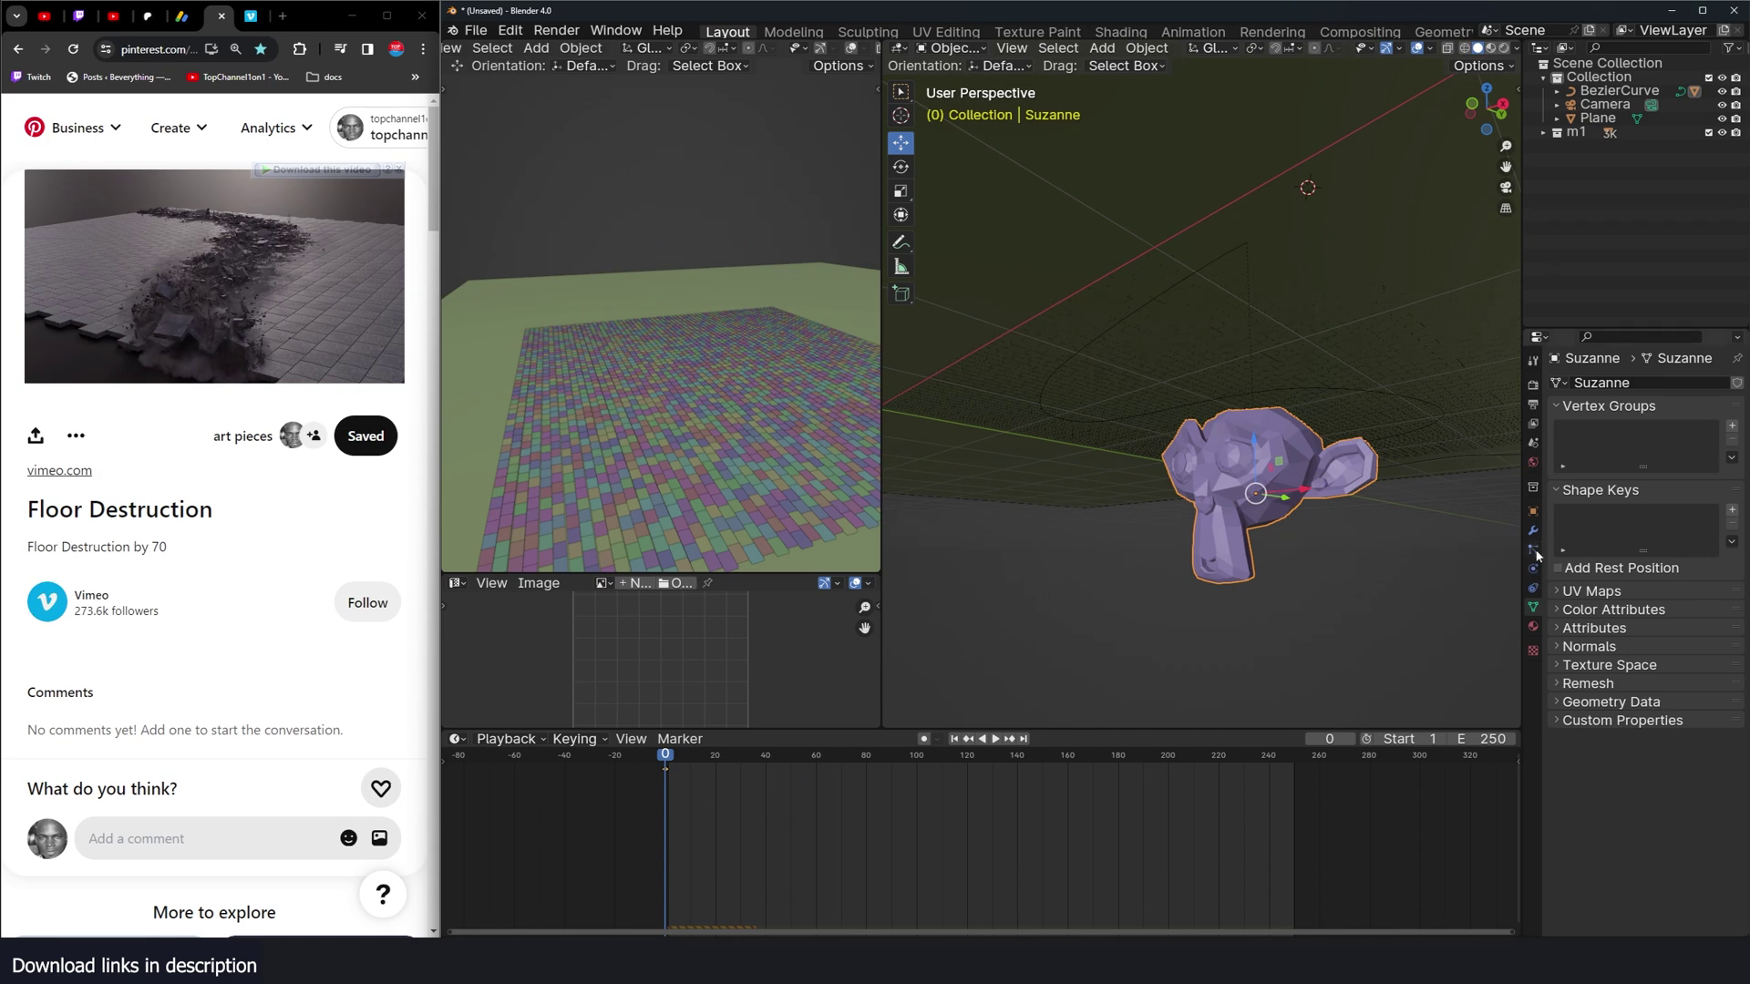
key("Tab")
key("Tab")
left_click(1533, 530)
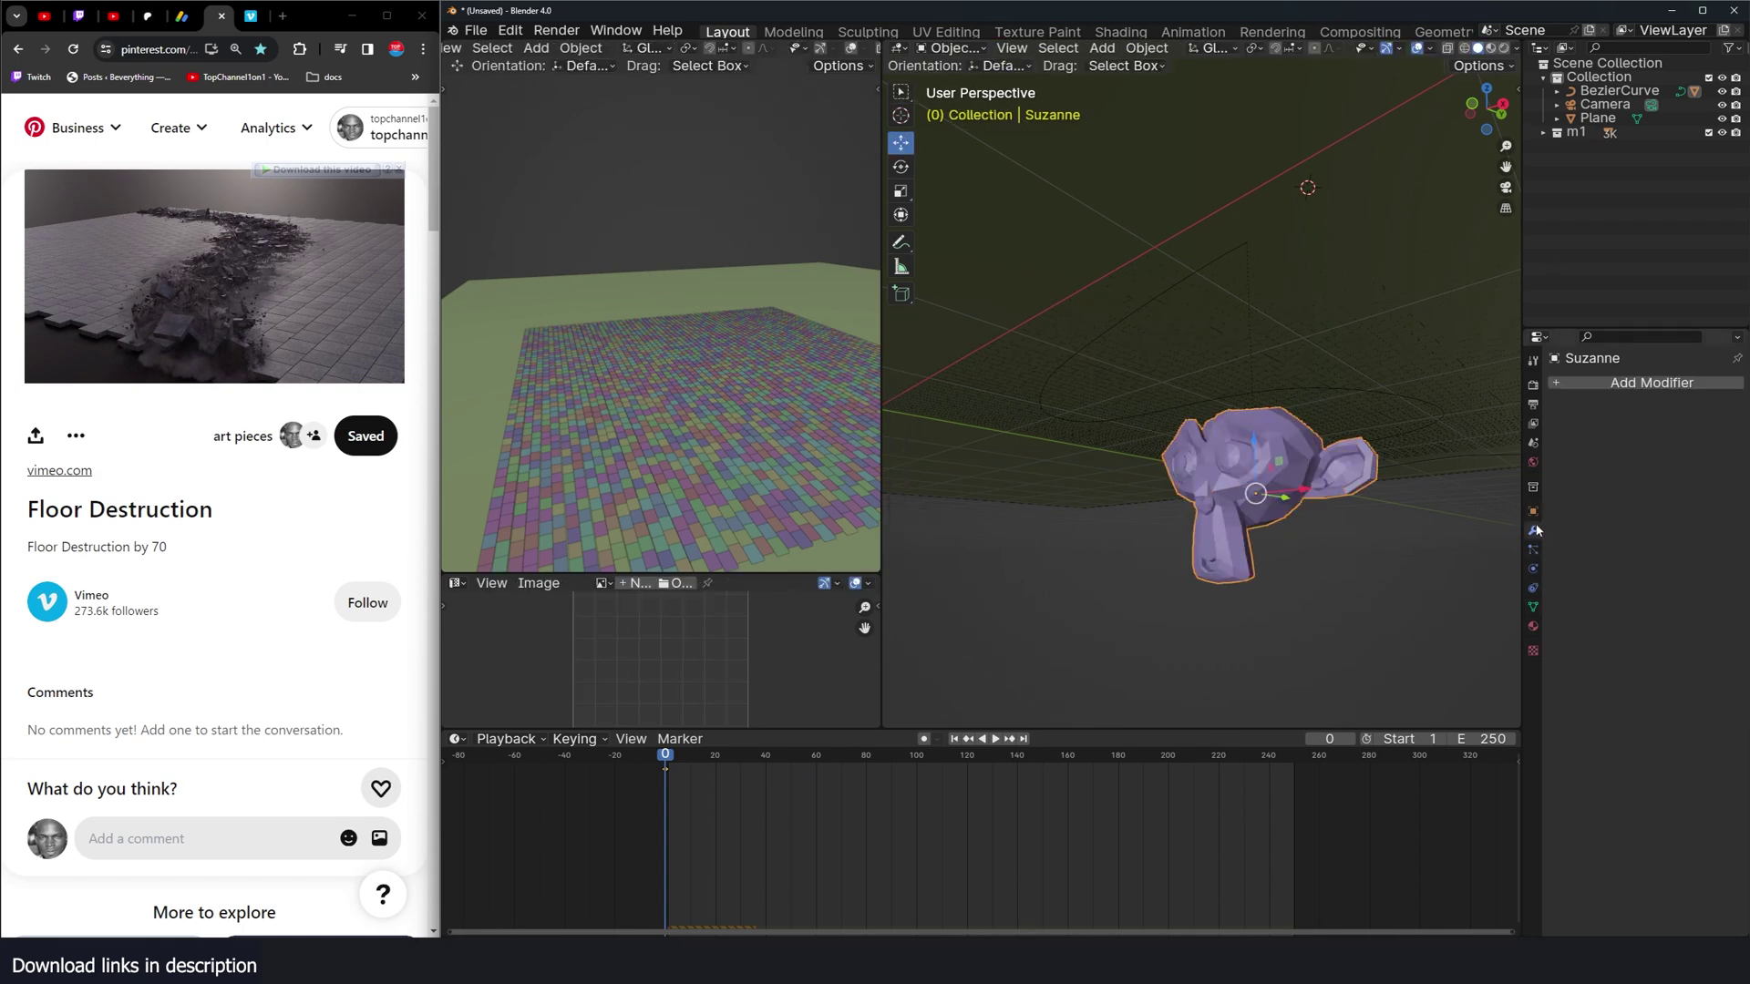
left_click(1533, 569)
left_click(1678, 615)
left_click(1637, 645)
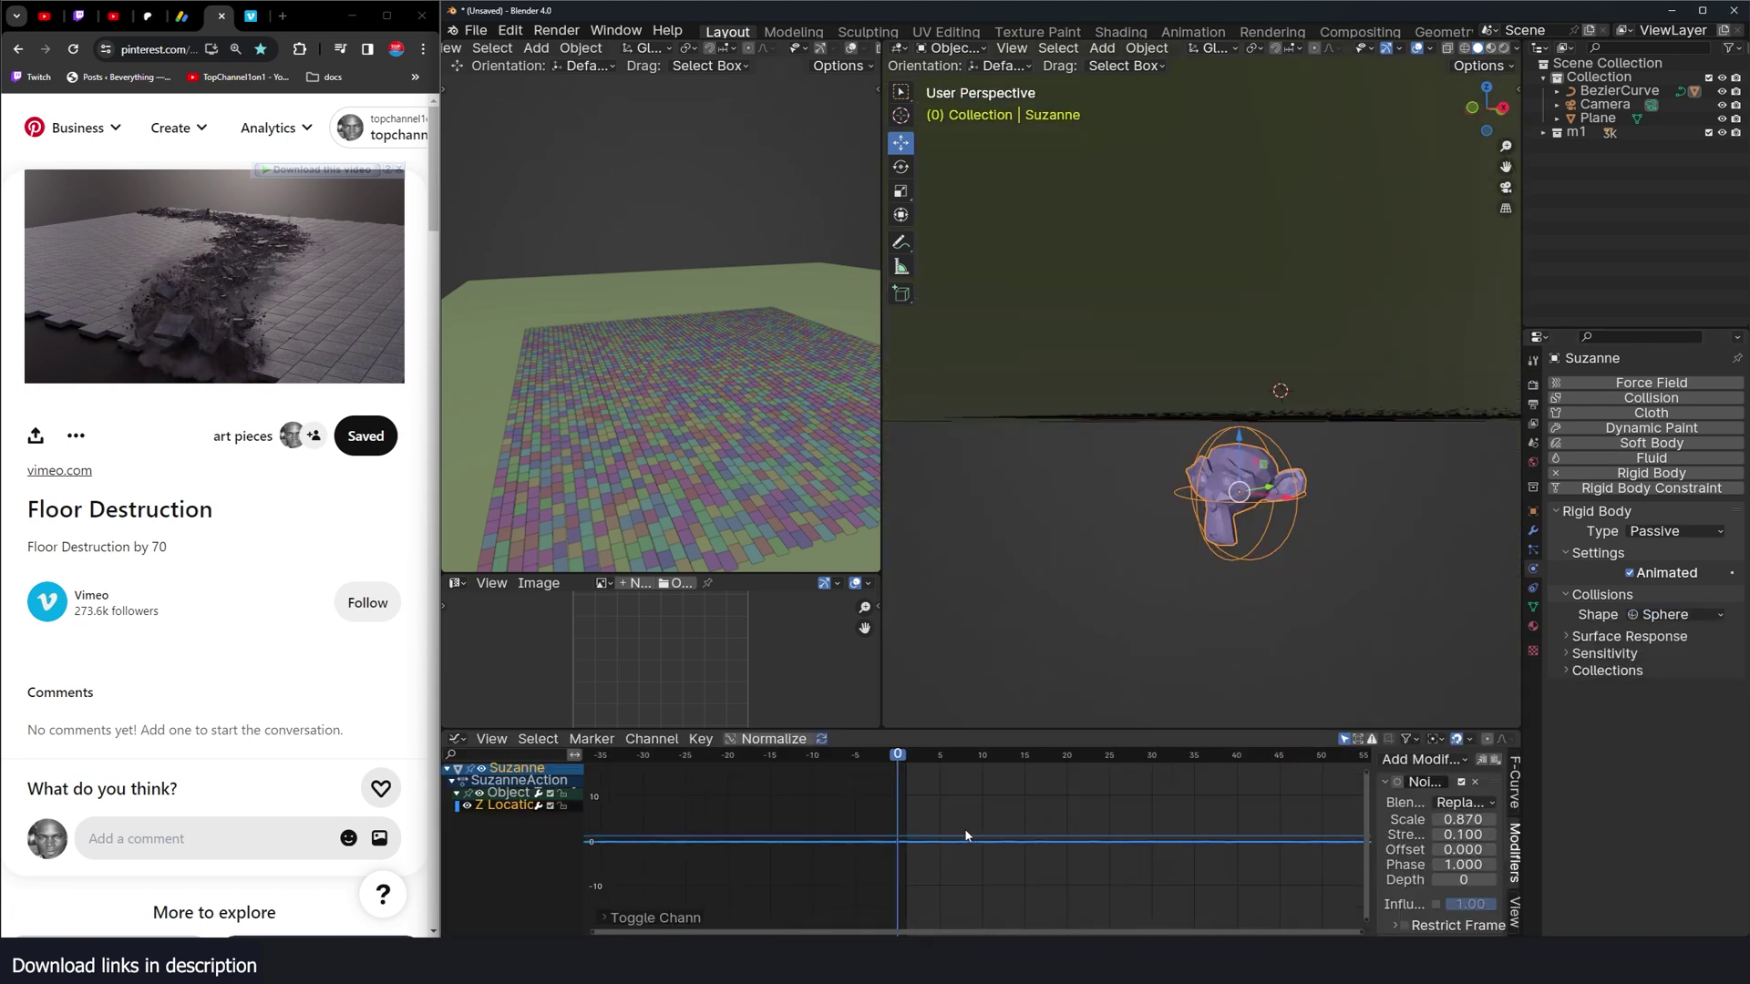
Step: Select the monkey's Z Location channel and raise its curve by about 1.98 in the Graph Editor
left_click(509, 793)
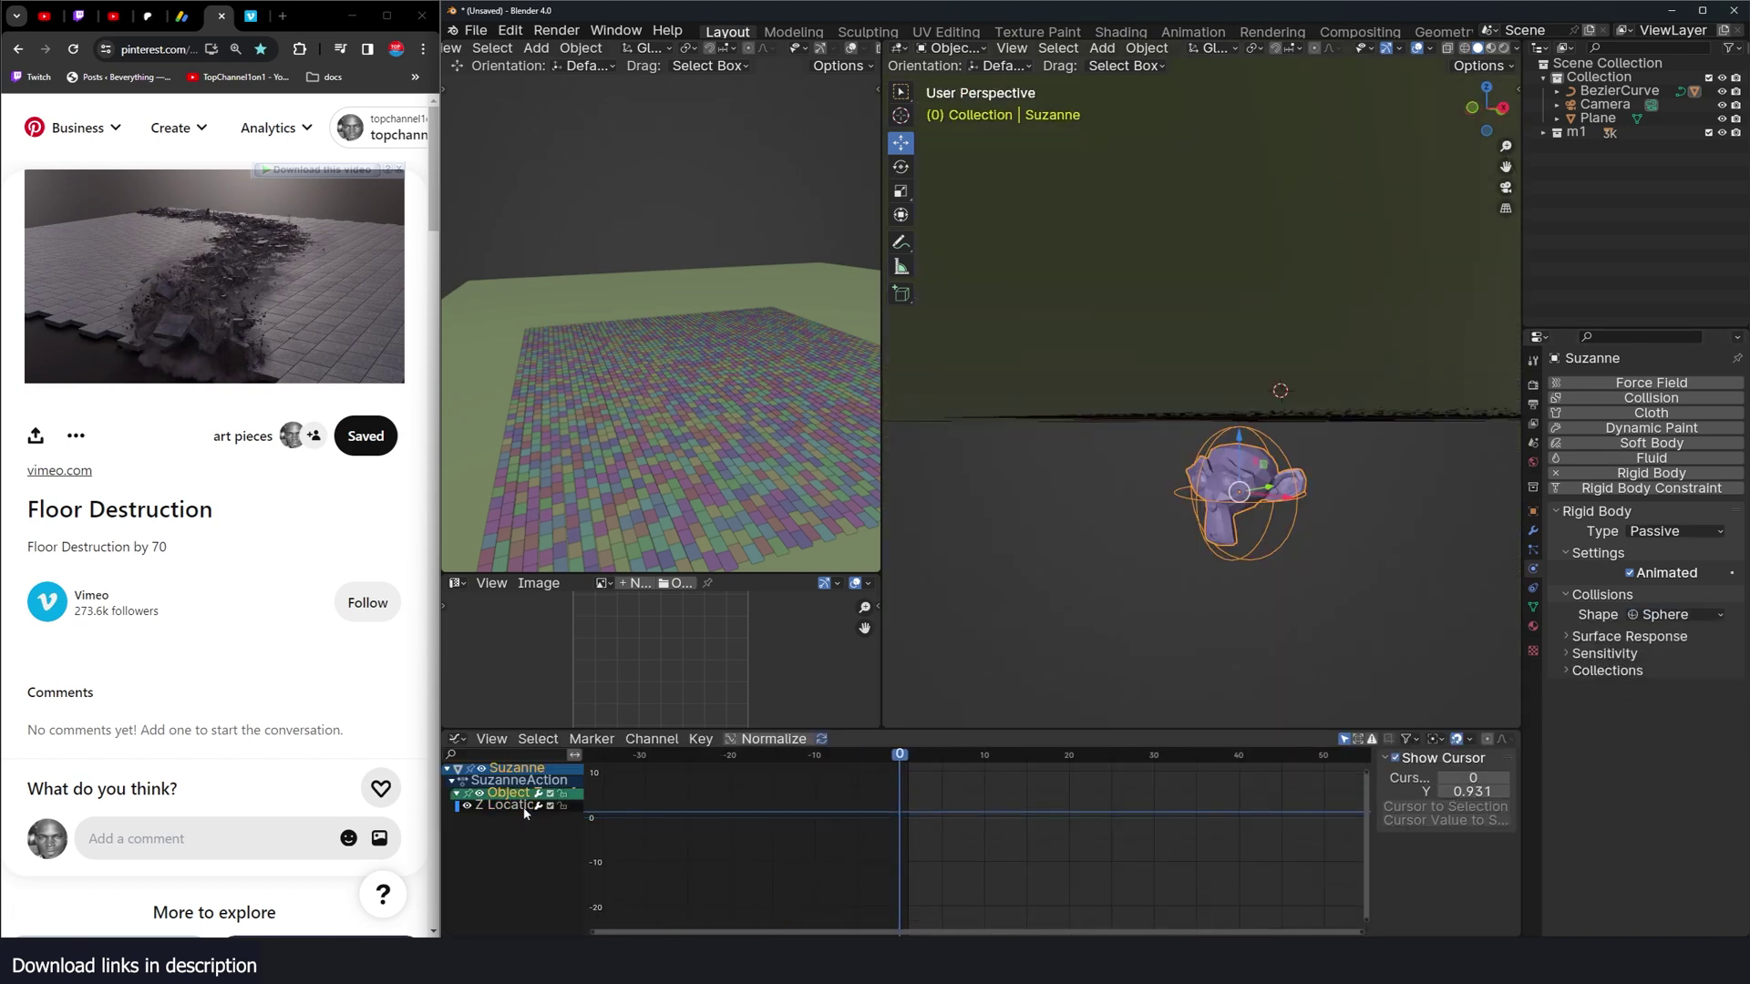
left_click(524, 808)
key("g")
left_click(954, 843)
key("ctrl+z")
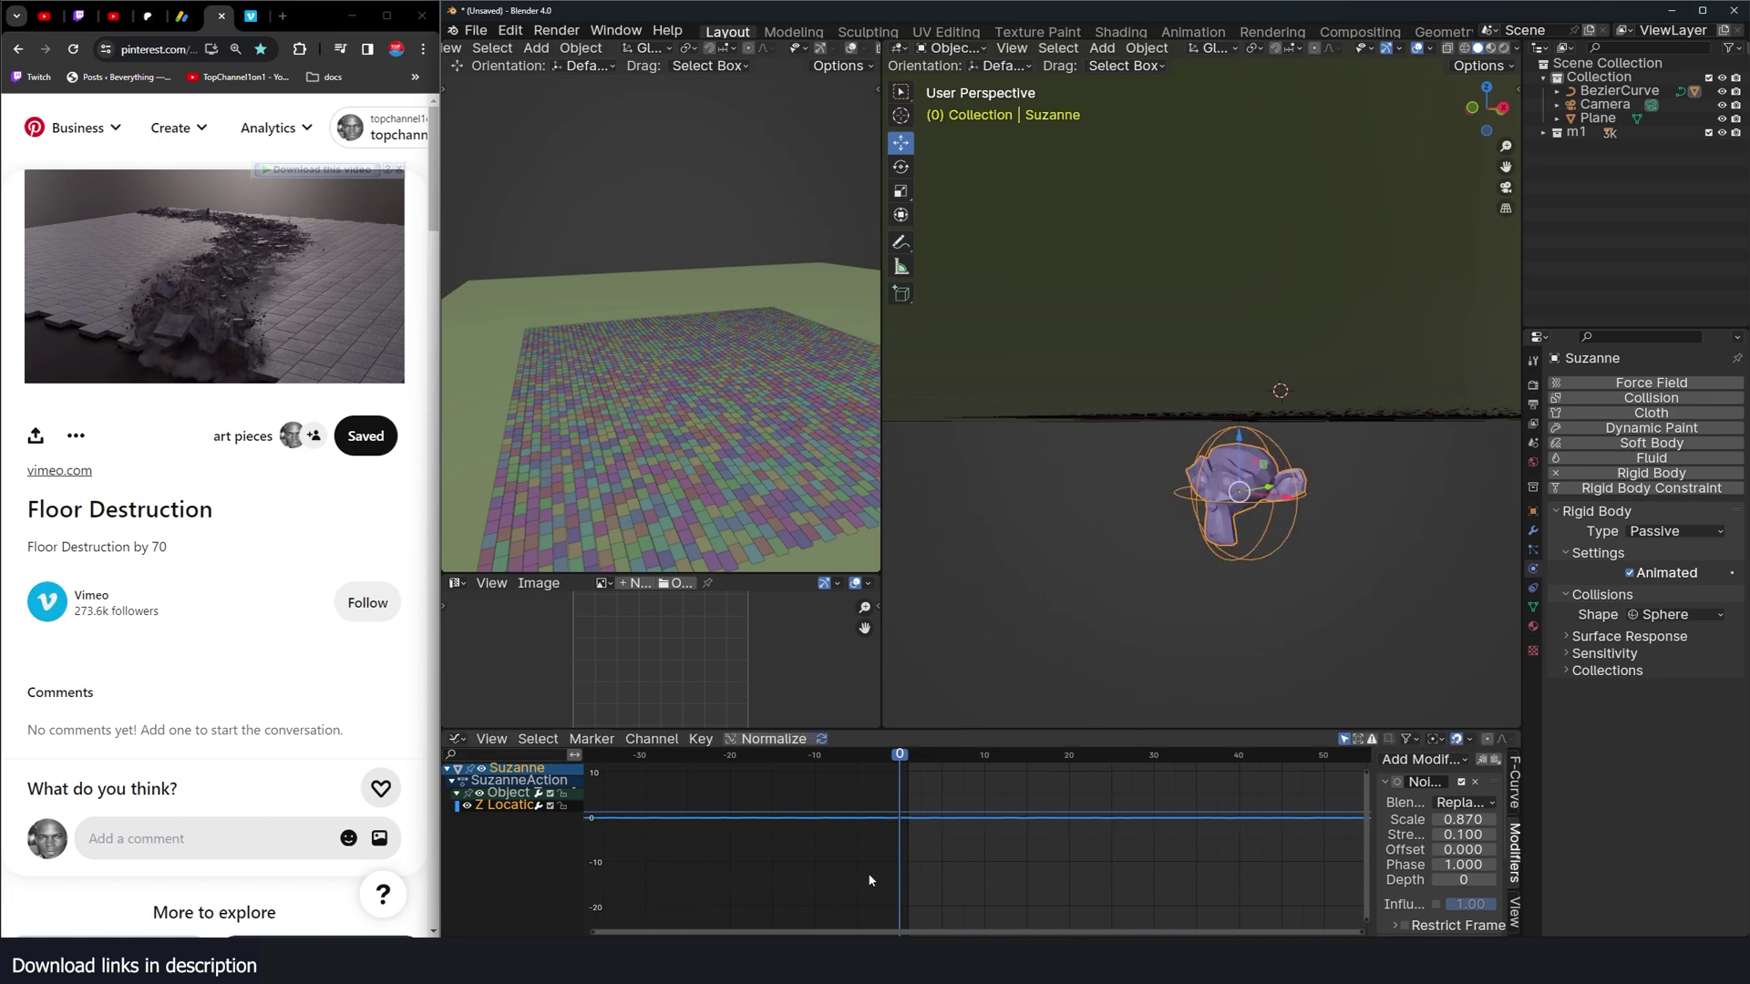
key("g")
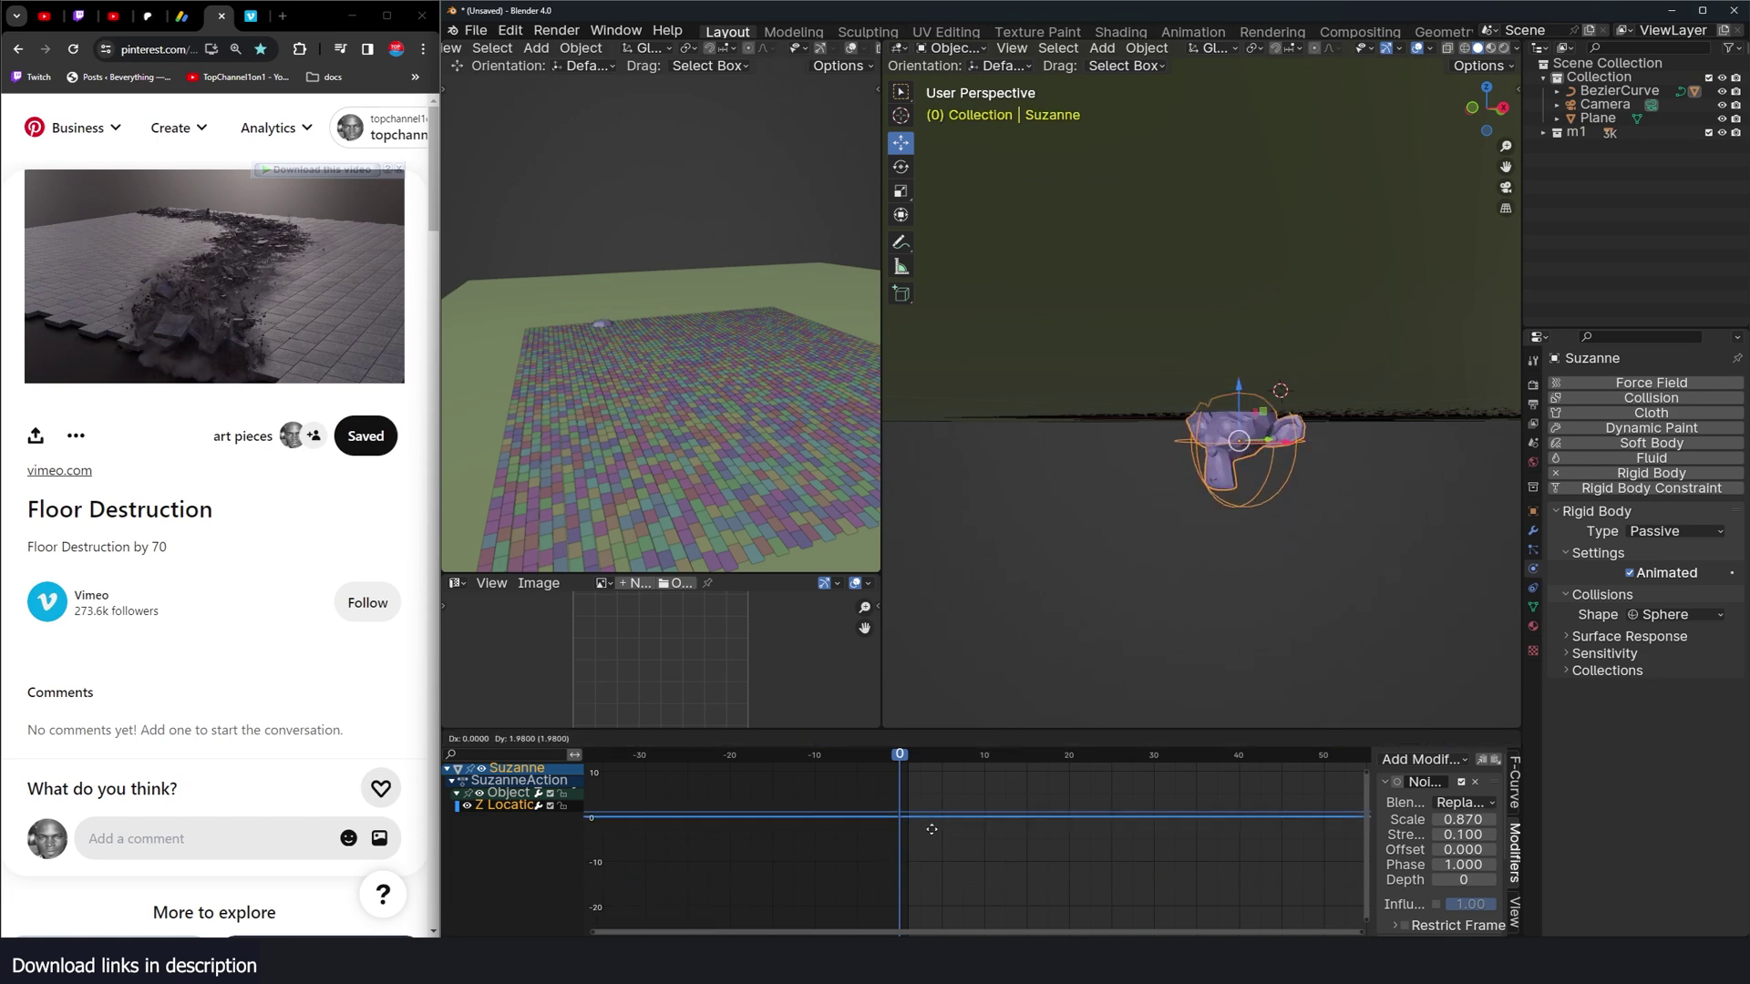
left_click(932, 830)
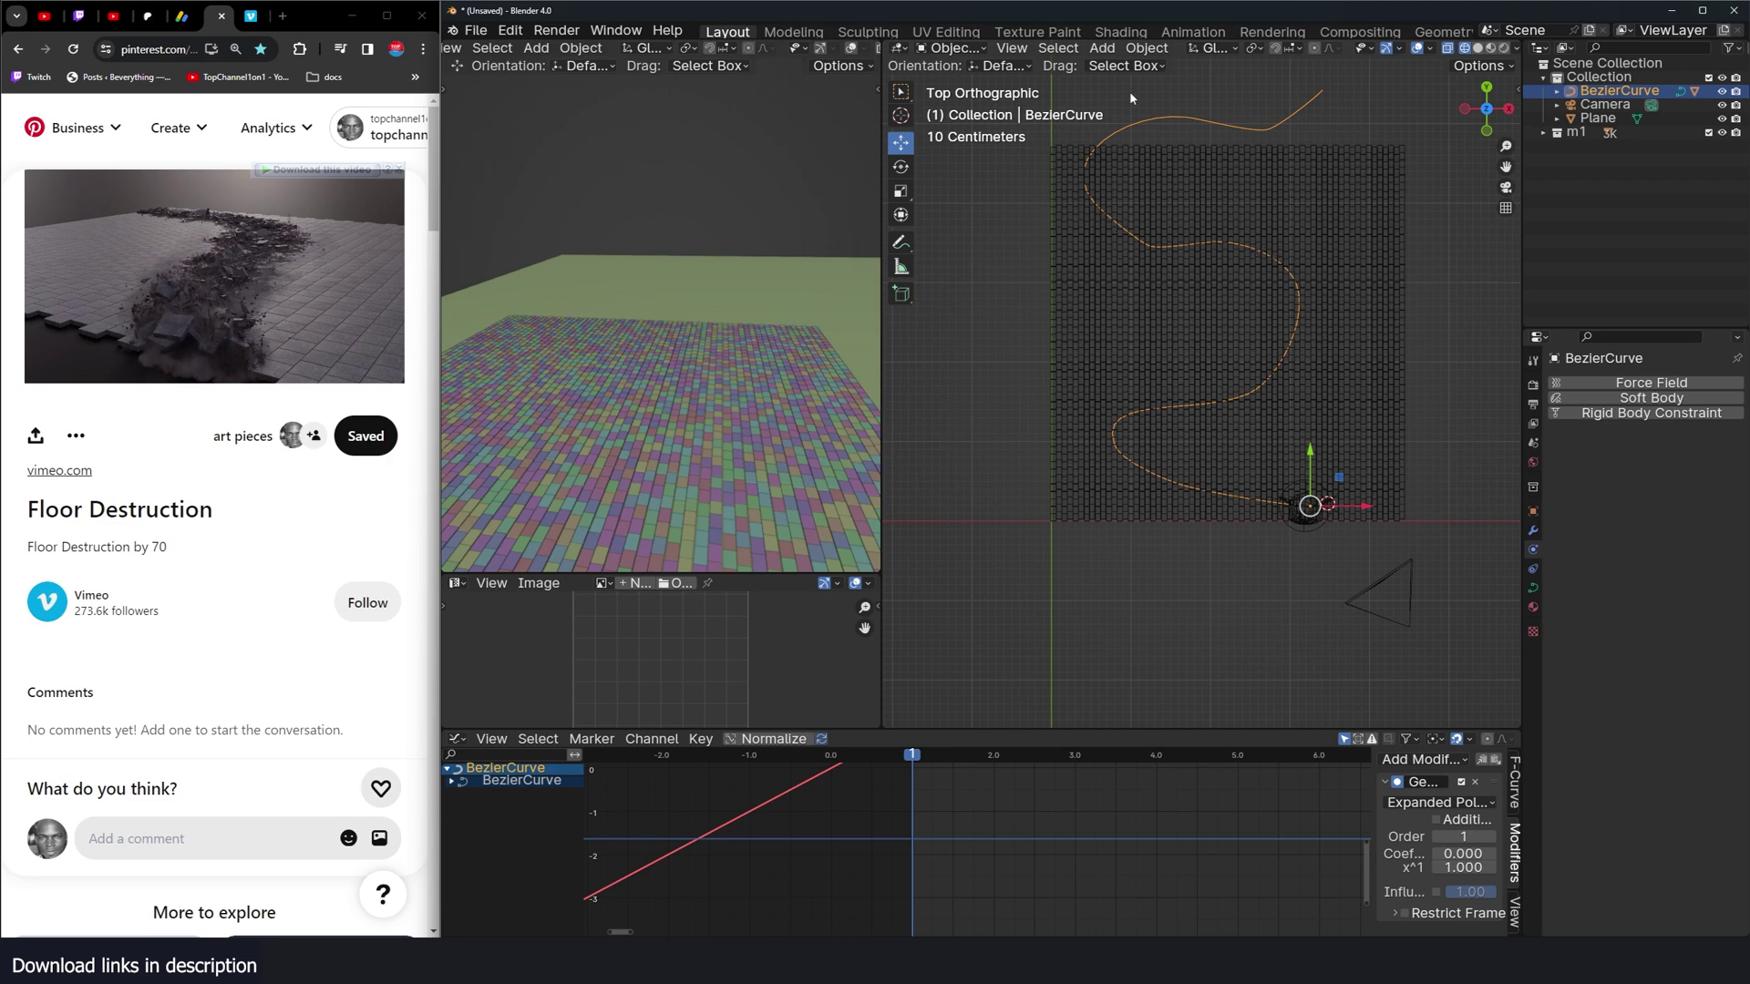
left_click(1147, 48)
key("c")
mouse_move(1054, 169)
left_mouse_down()
mouse_move(1081, 264)
mouse_move(1062, 217)
left_mouse_up()
right_click(1063, 217)
key("alt+a")
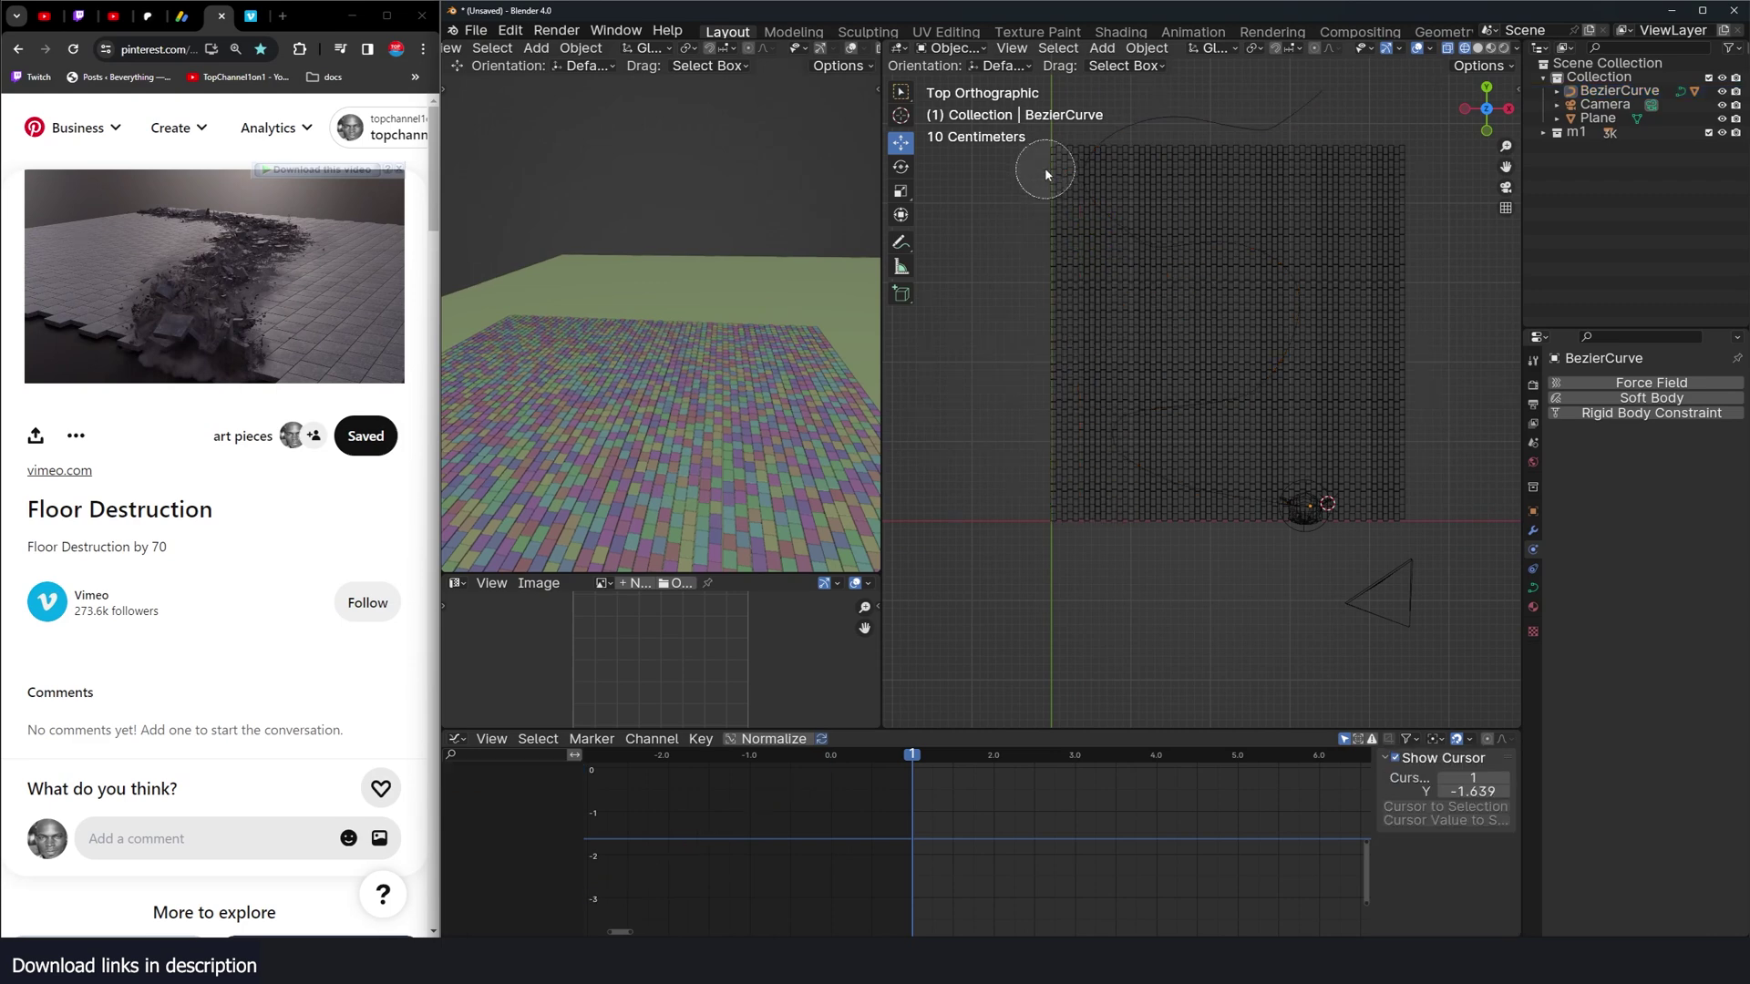
right_click(1044, 166)
Step: Select all the floor tiles and make them active rigid bodies
left_click(1052, 183)
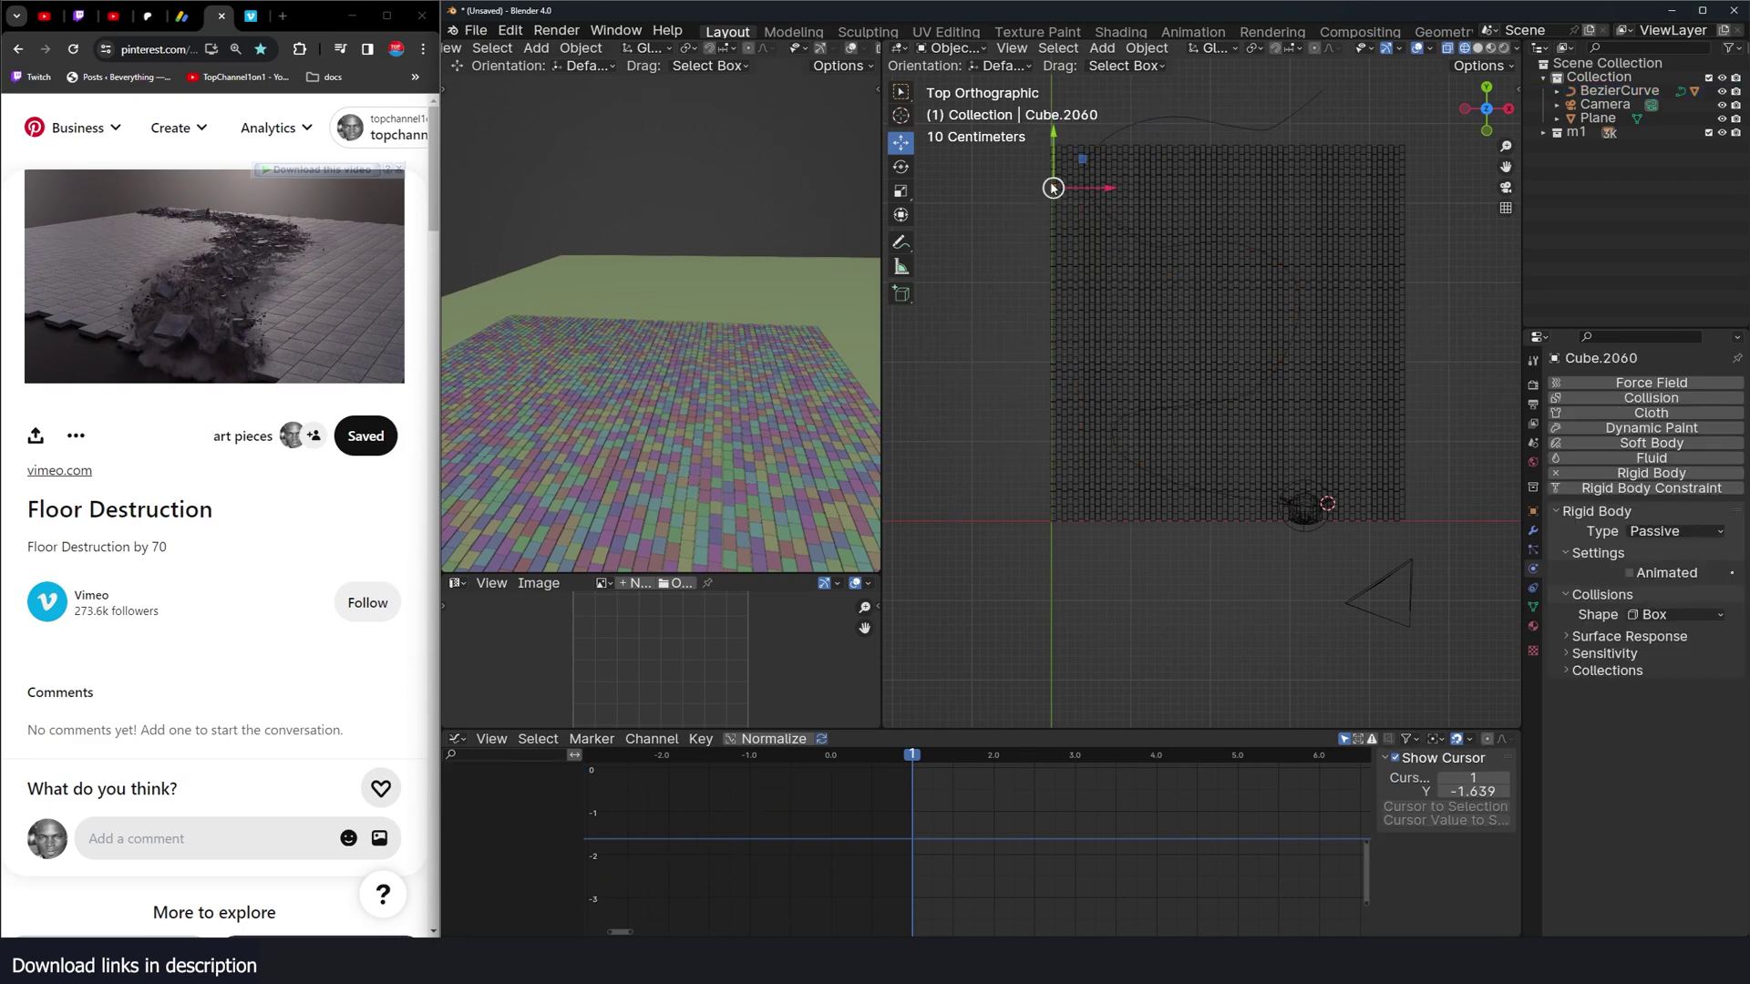
left_click(1406, 410)
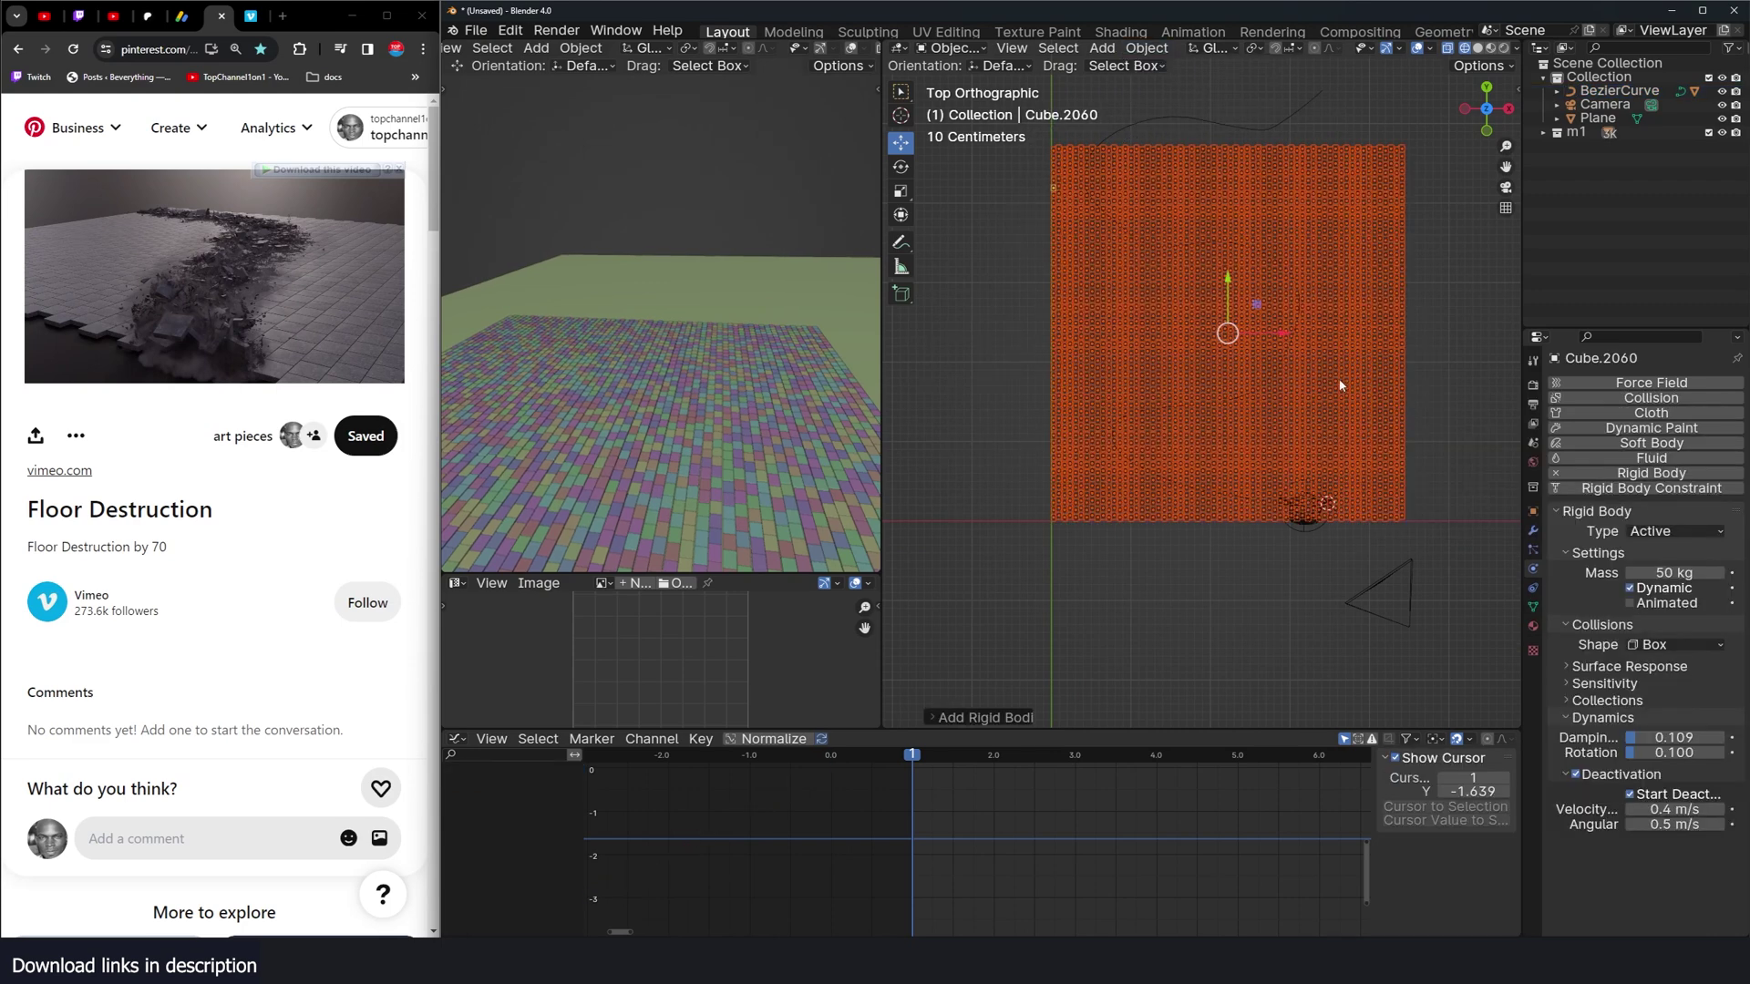
middle_click_drag(1215, 279, 1207, 291, "shift")
Step: Circle-select the tiles around the floor's outer border, make them passive rigid bodies, and play the simulation
left_click(1237, 127)
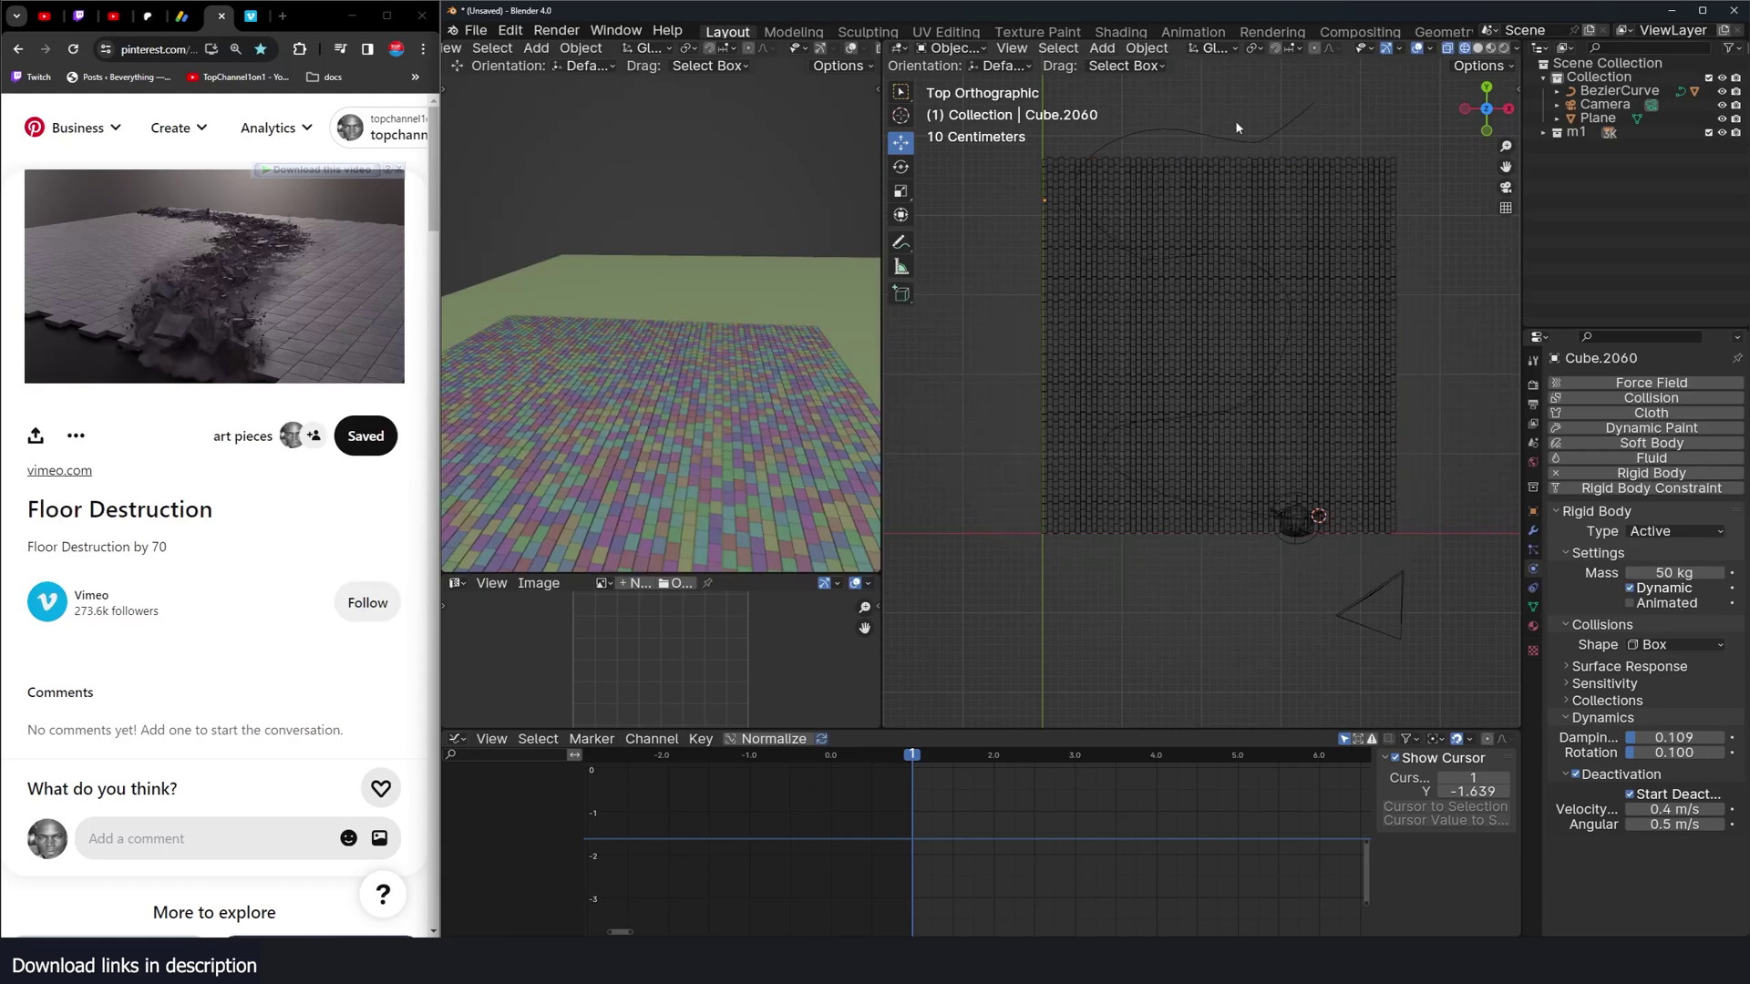
left_click(1236, 146)
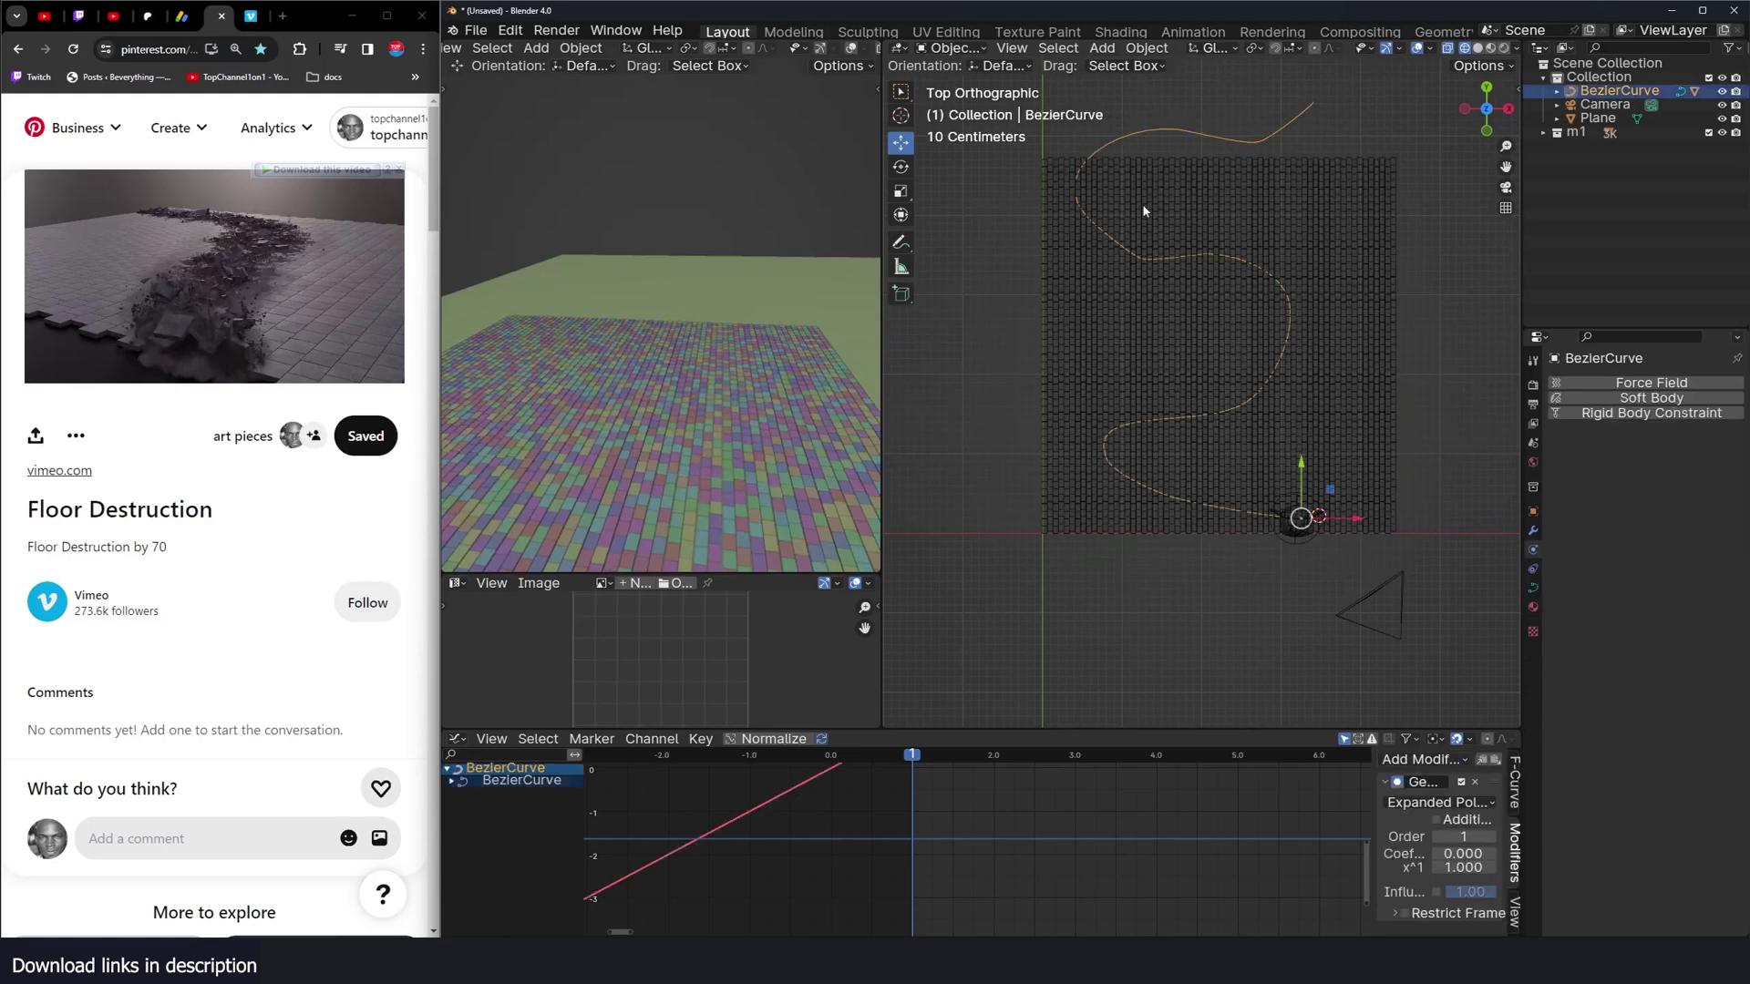
left_click(1034, 177)
left_click(1036, 176)
mouse_move(1025, 288)
left_mouse_down()
mouse_move(1023, 381)
mouse_move(1157, 550)
mouse_move(1345, 553)
mouse_move(1048, 164)
left_mouse_up()
left_click(1145, 47)
mouse_move(1236, 403)
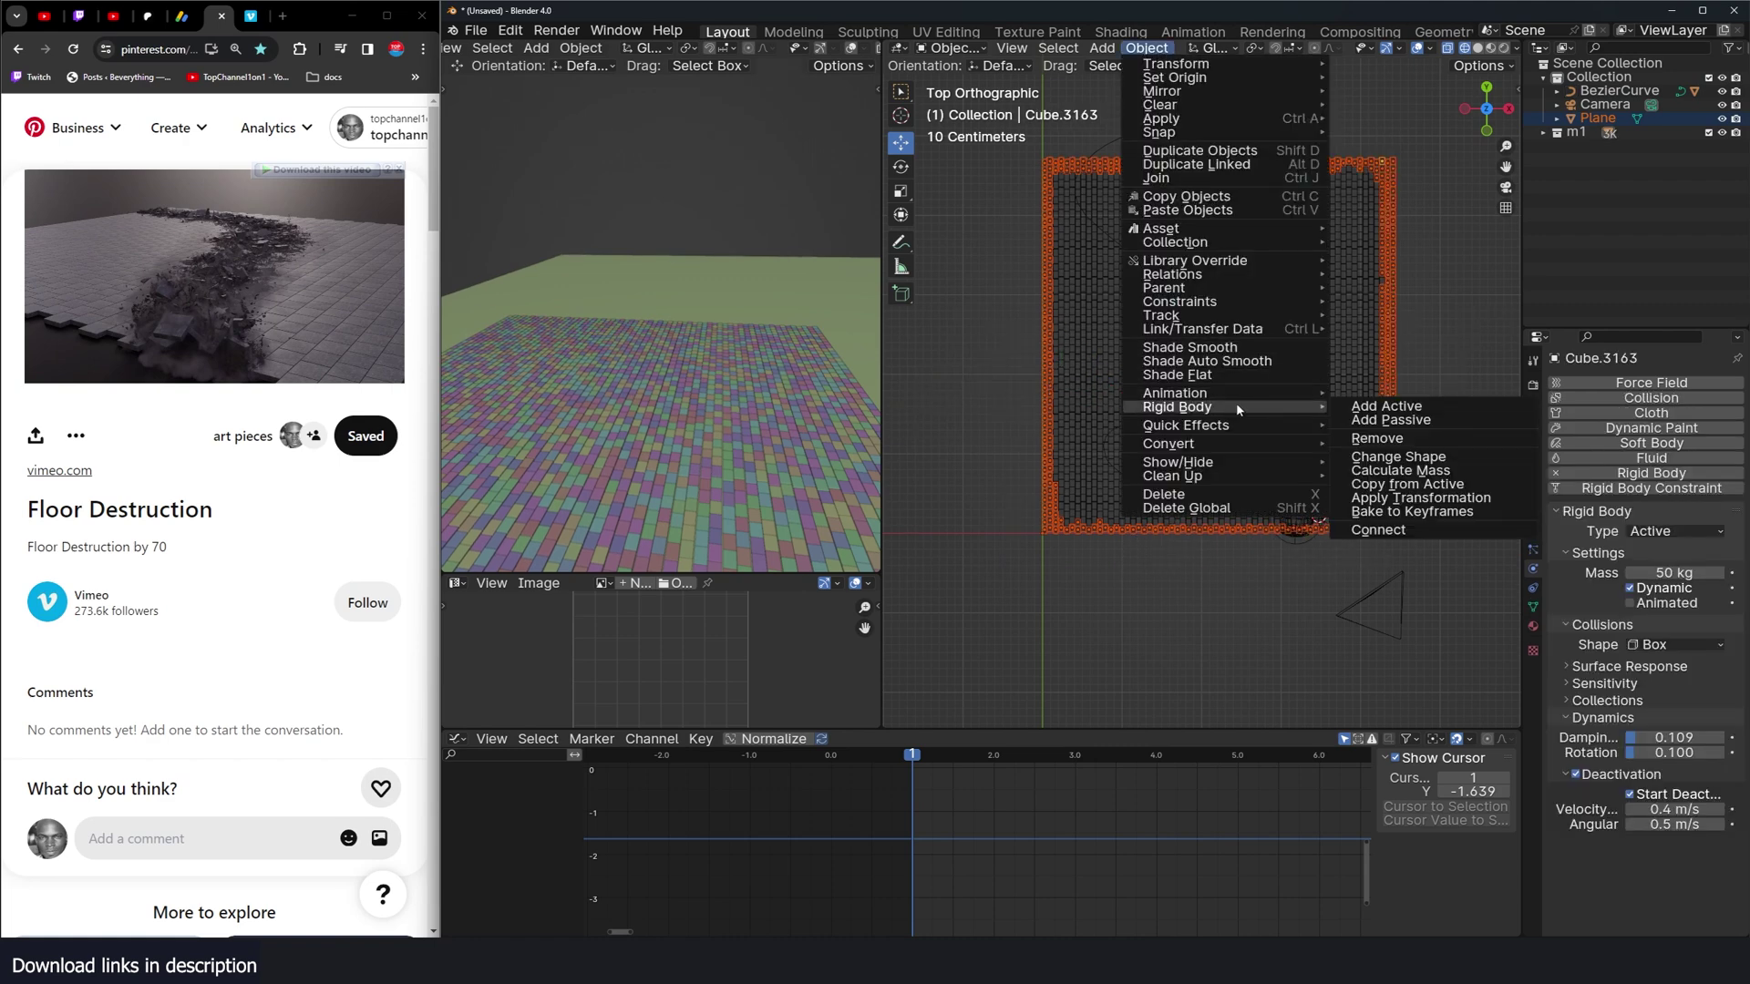
left_click(1382, 420)
key("alt+a")
key("space")
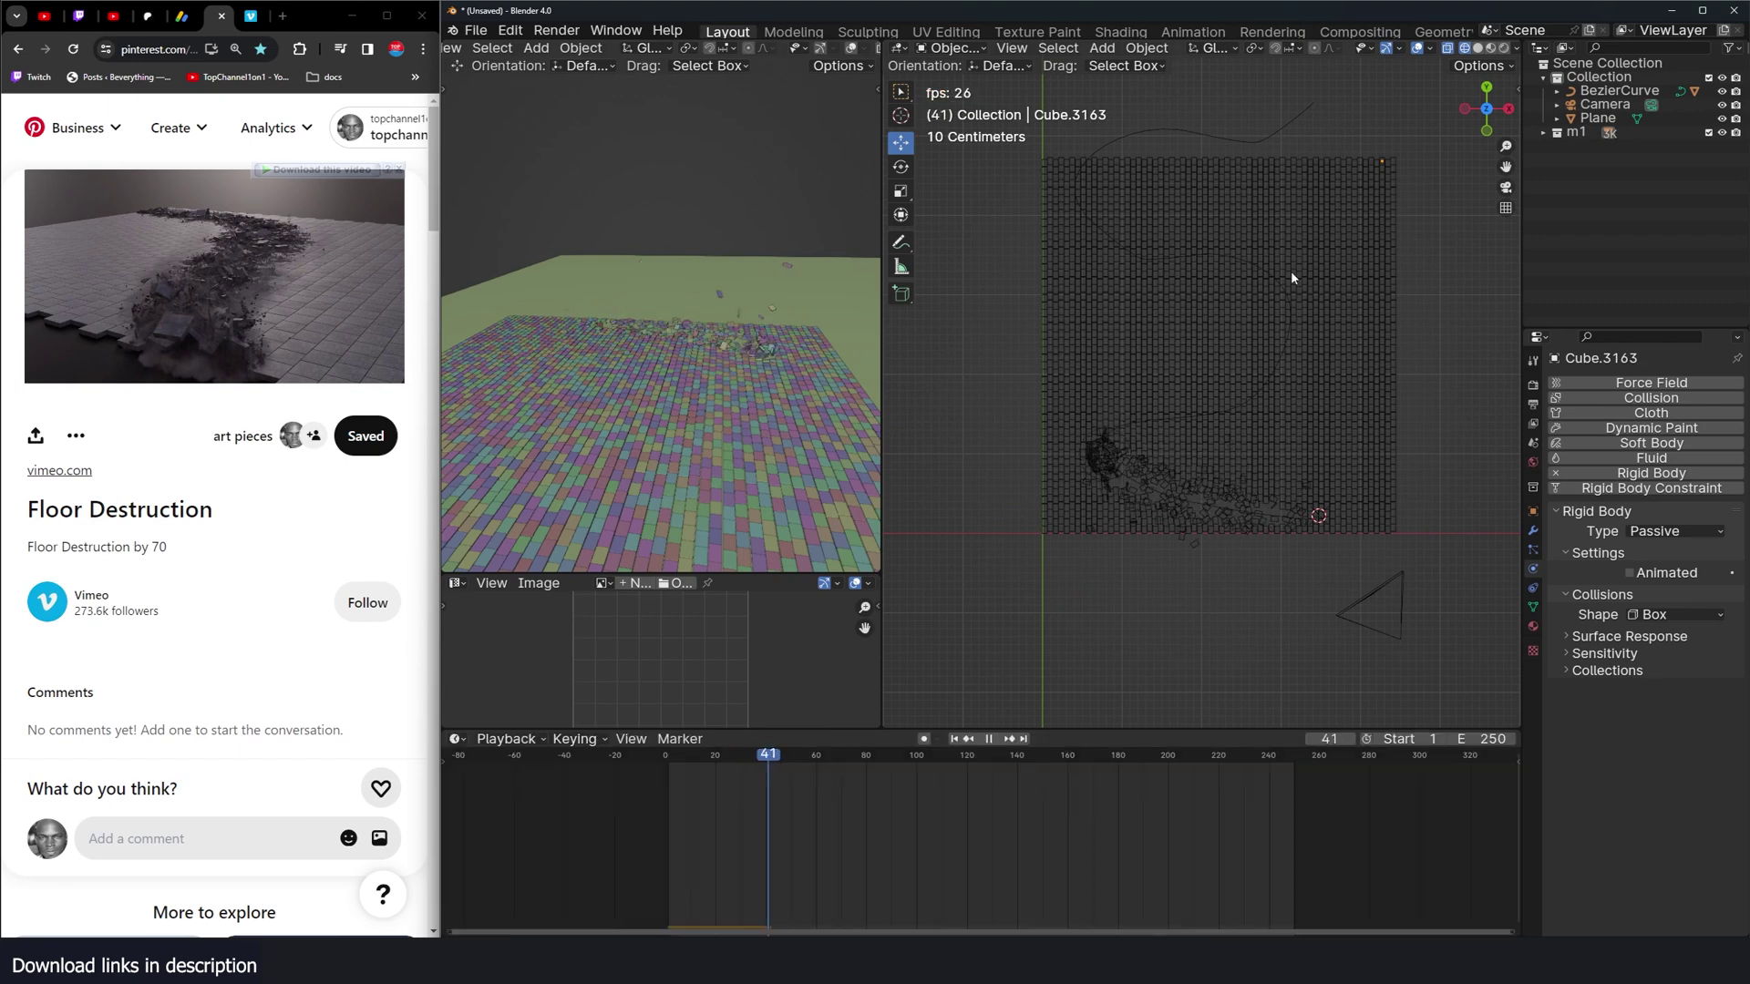
key("Escape")
Step: Reshape the BezierCurve under the tiled floor by moving its control points, and replay the simulation to check the destruction path
left_click(1291, 123)
key("Tab")
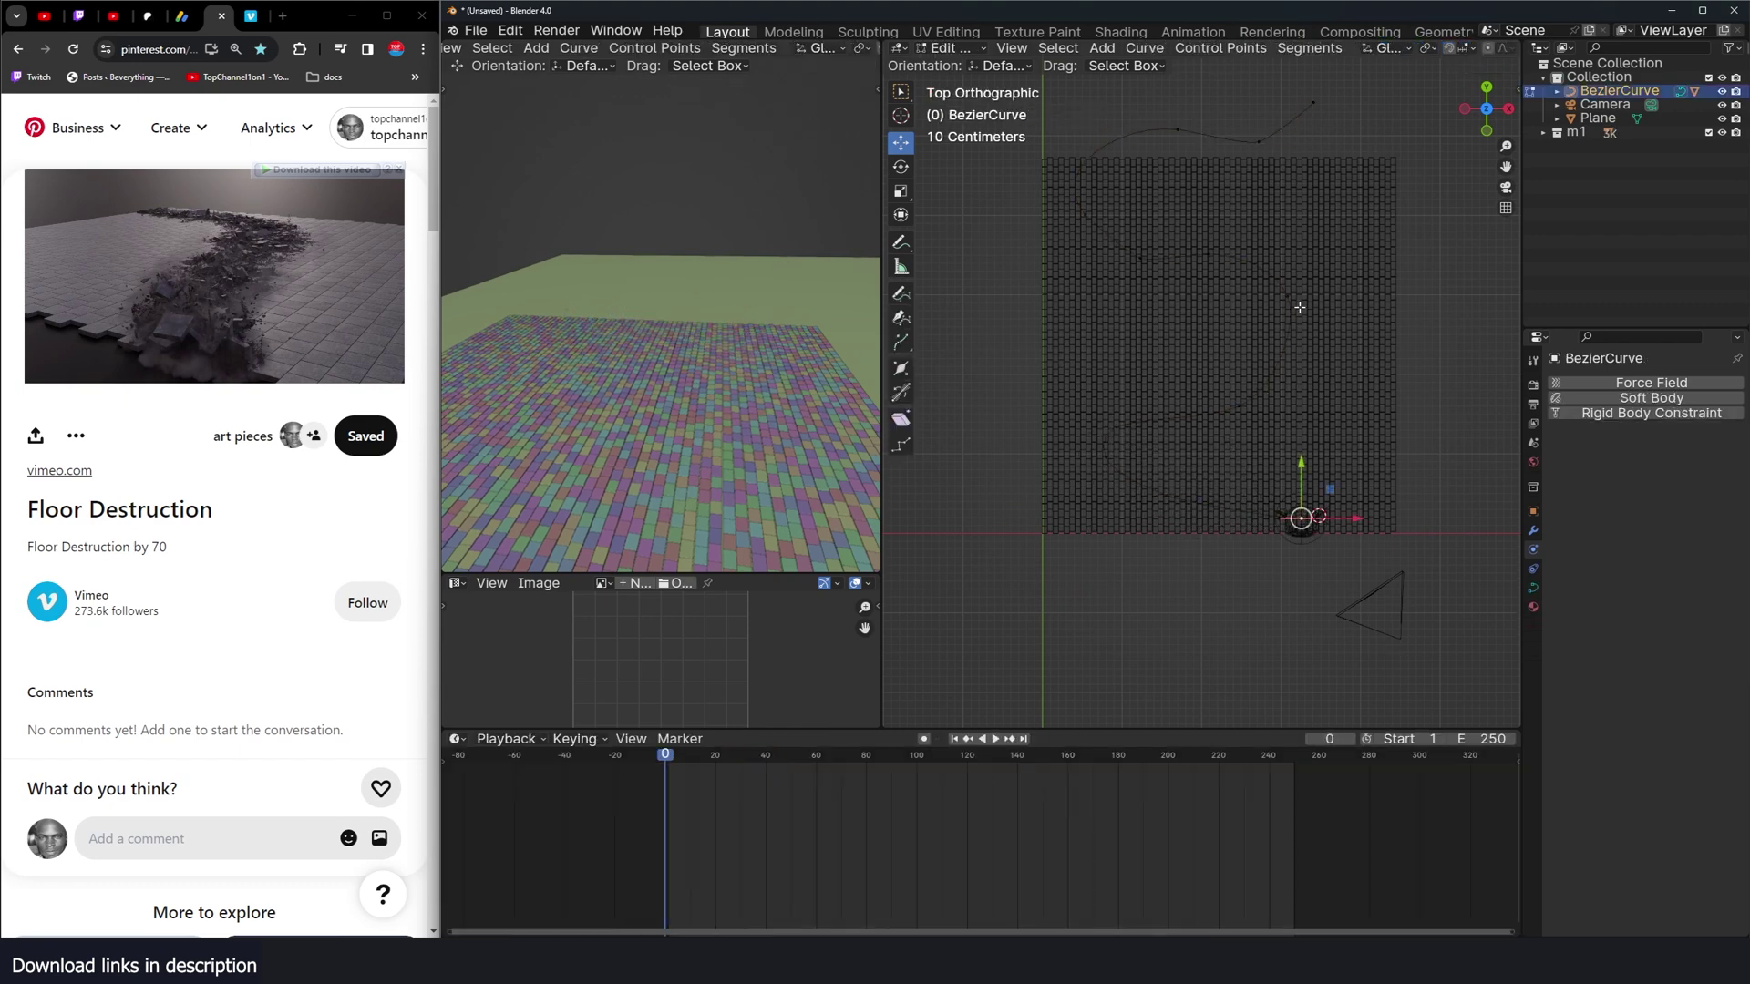
left_click(1238, 402)
left_click_drag(1237, 402, 1085, 332)
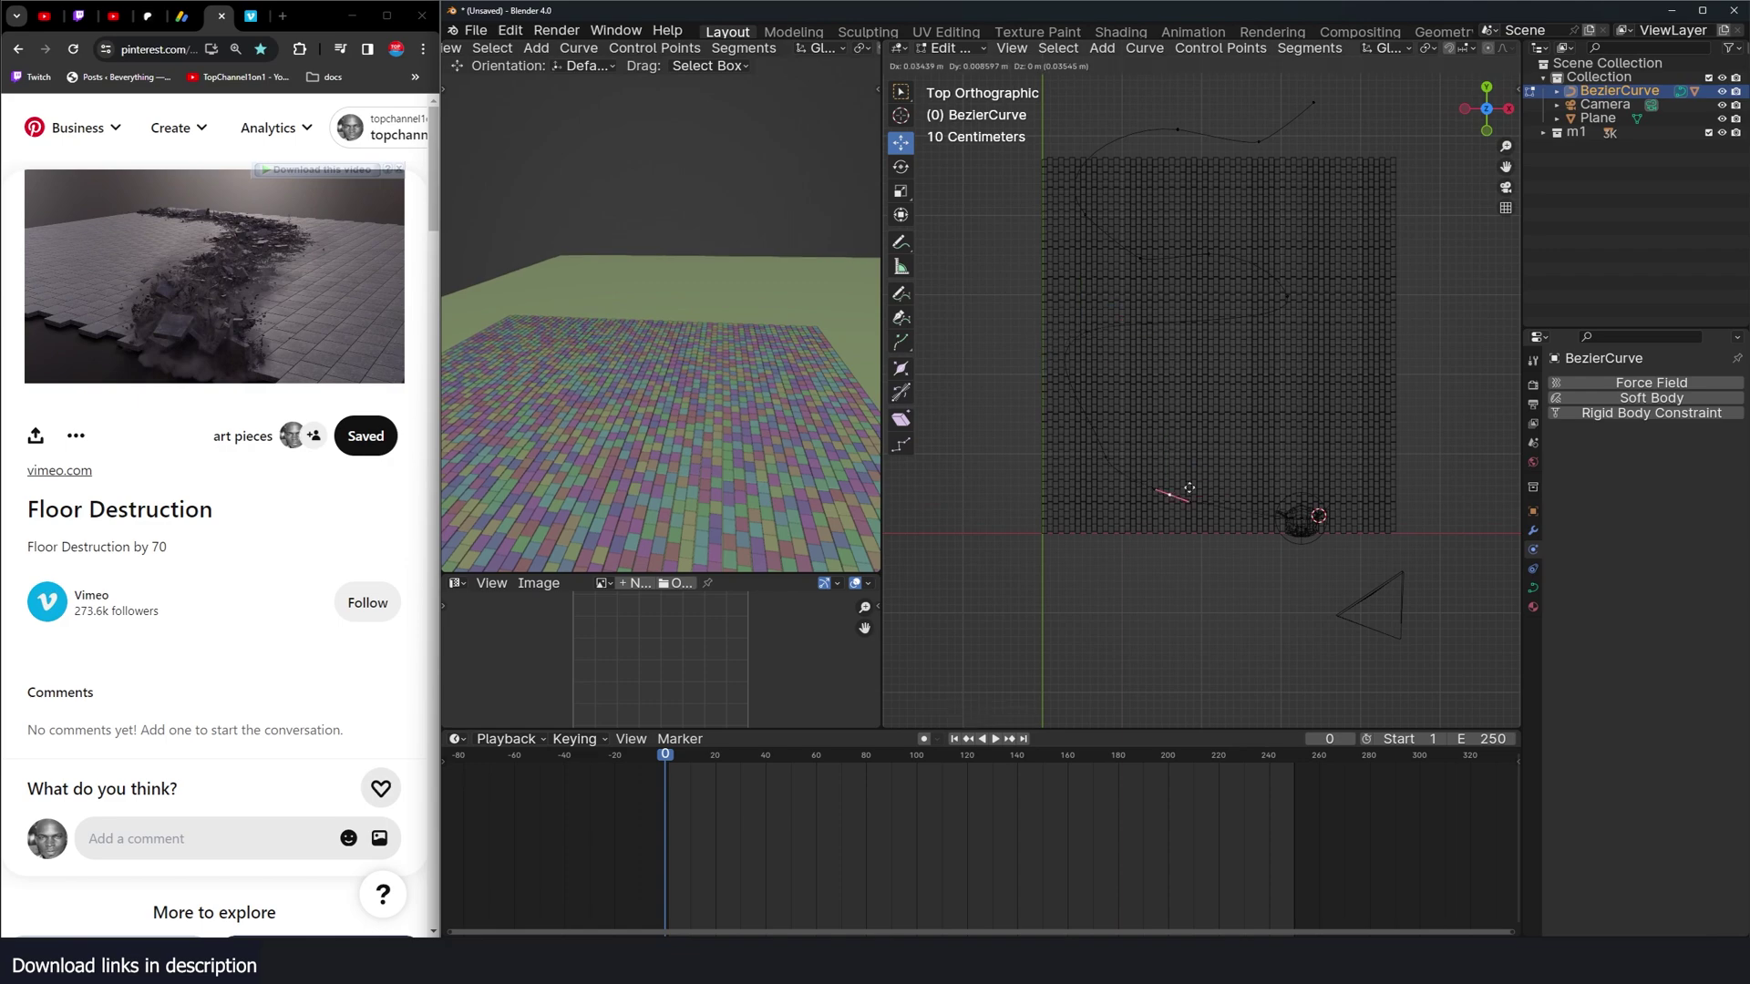
key("Tab")
key("space")
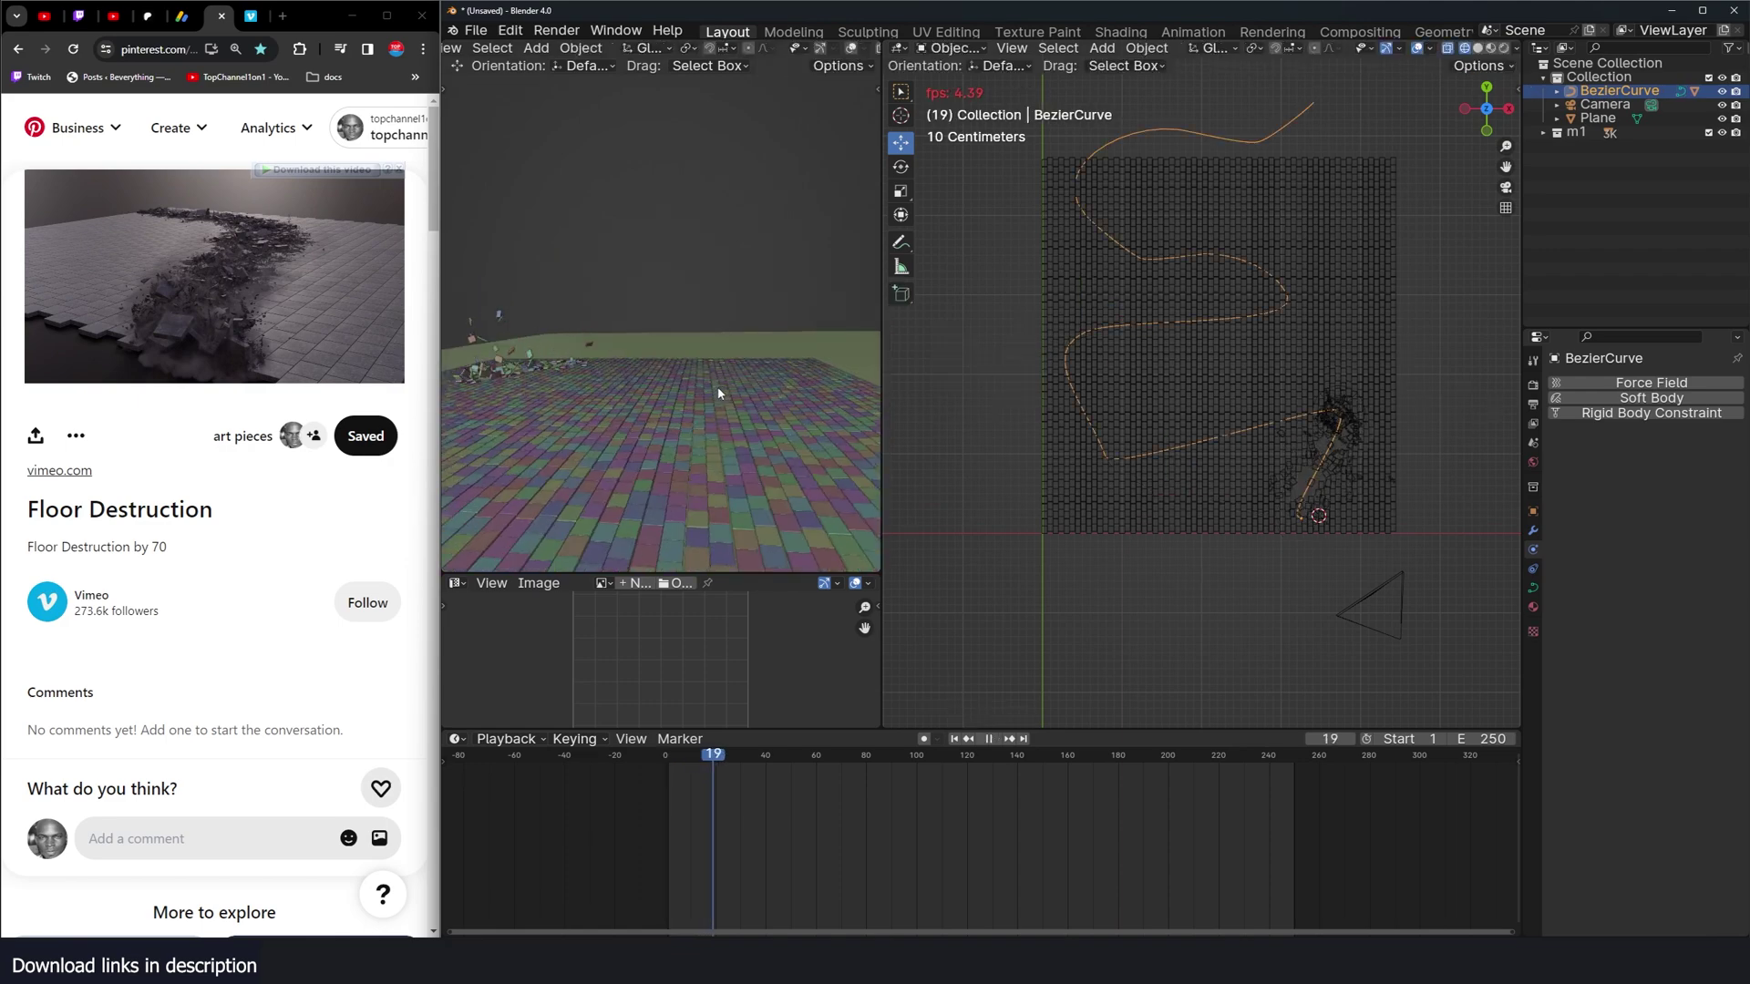
key("space")
Step: Select all tiles in collection m1, texture them with concrete and the ground plane with Rock028_4K, and preview the materials
middle_click_drag(1312, 410, 1276, 382)
scroll(1277, 382, "up", 3)
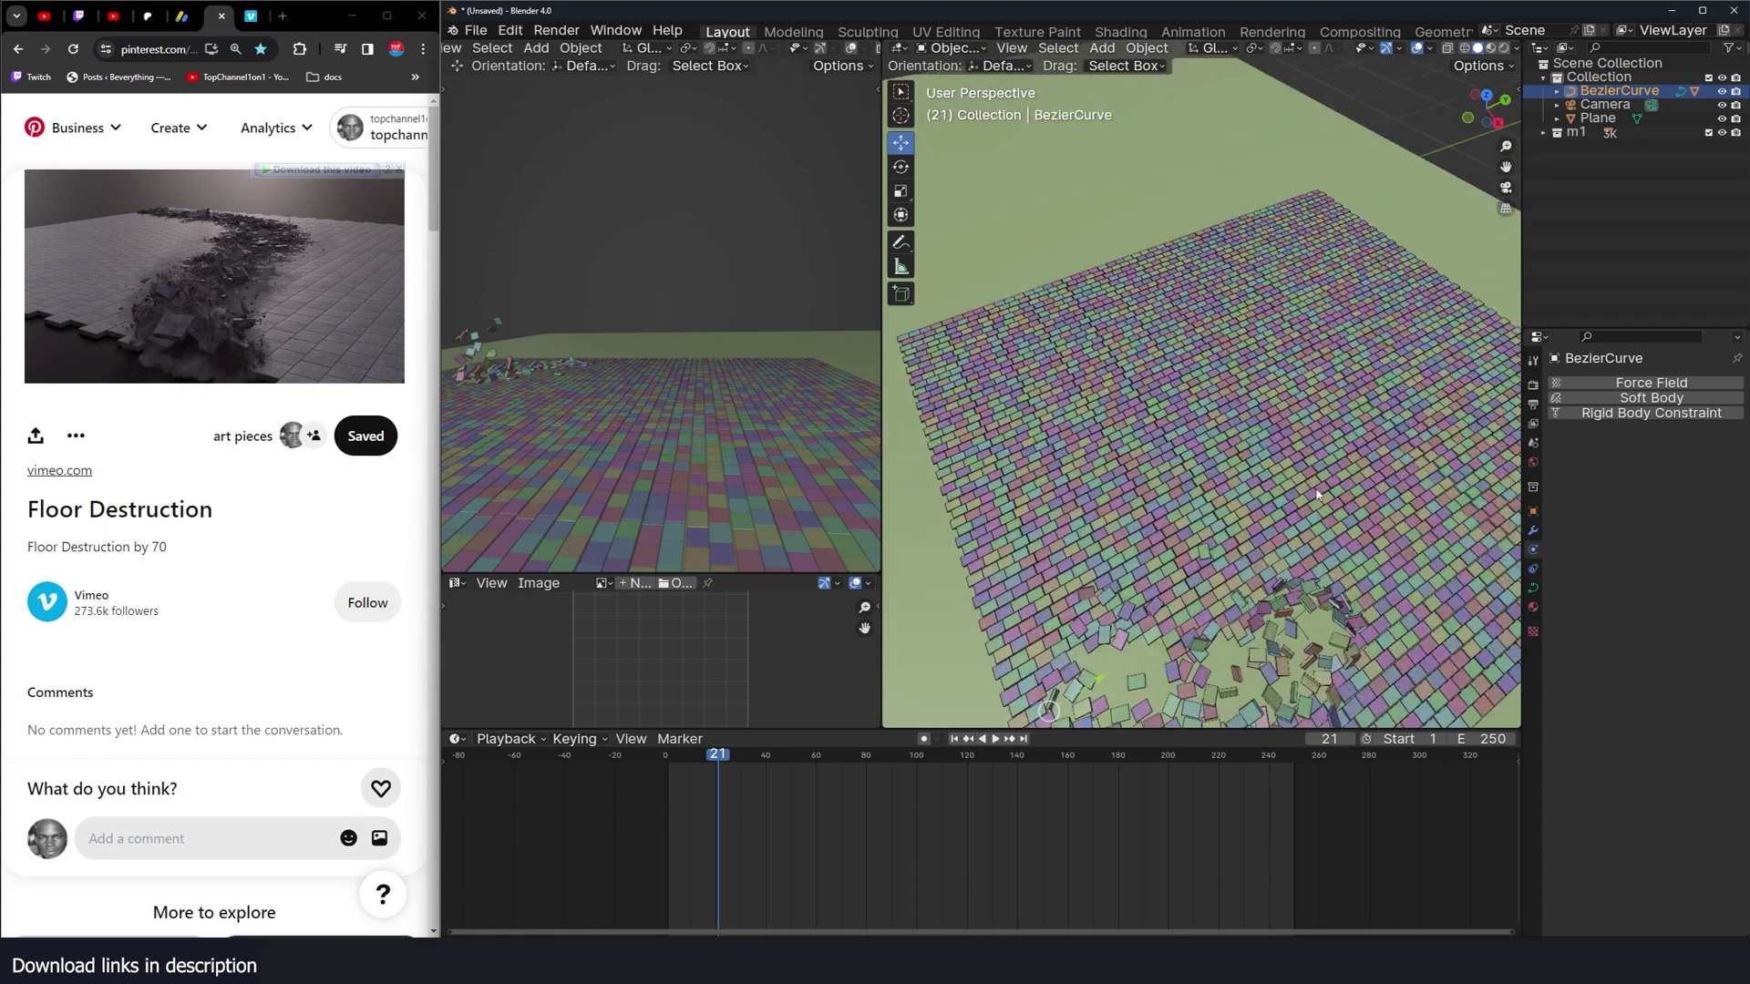
left_click(1224, 446)
scroll(1224, 447, "up", 2)
key("shift+g")
left_click(1224, 447)
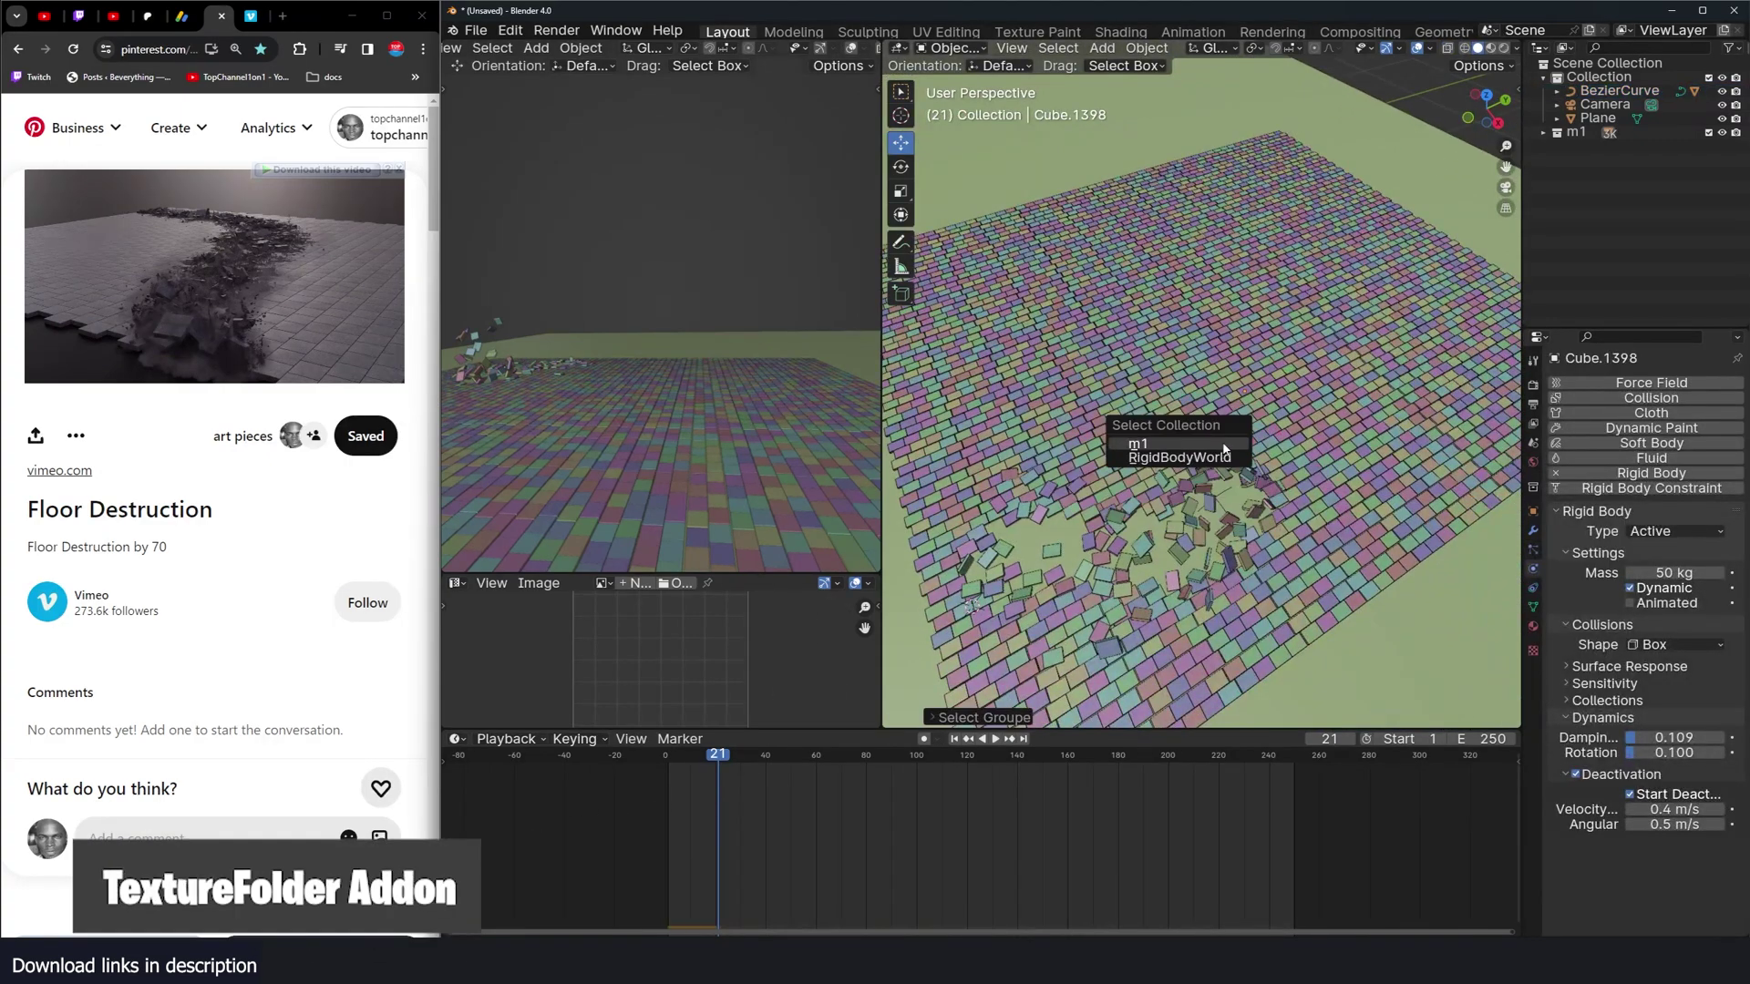
key("n")
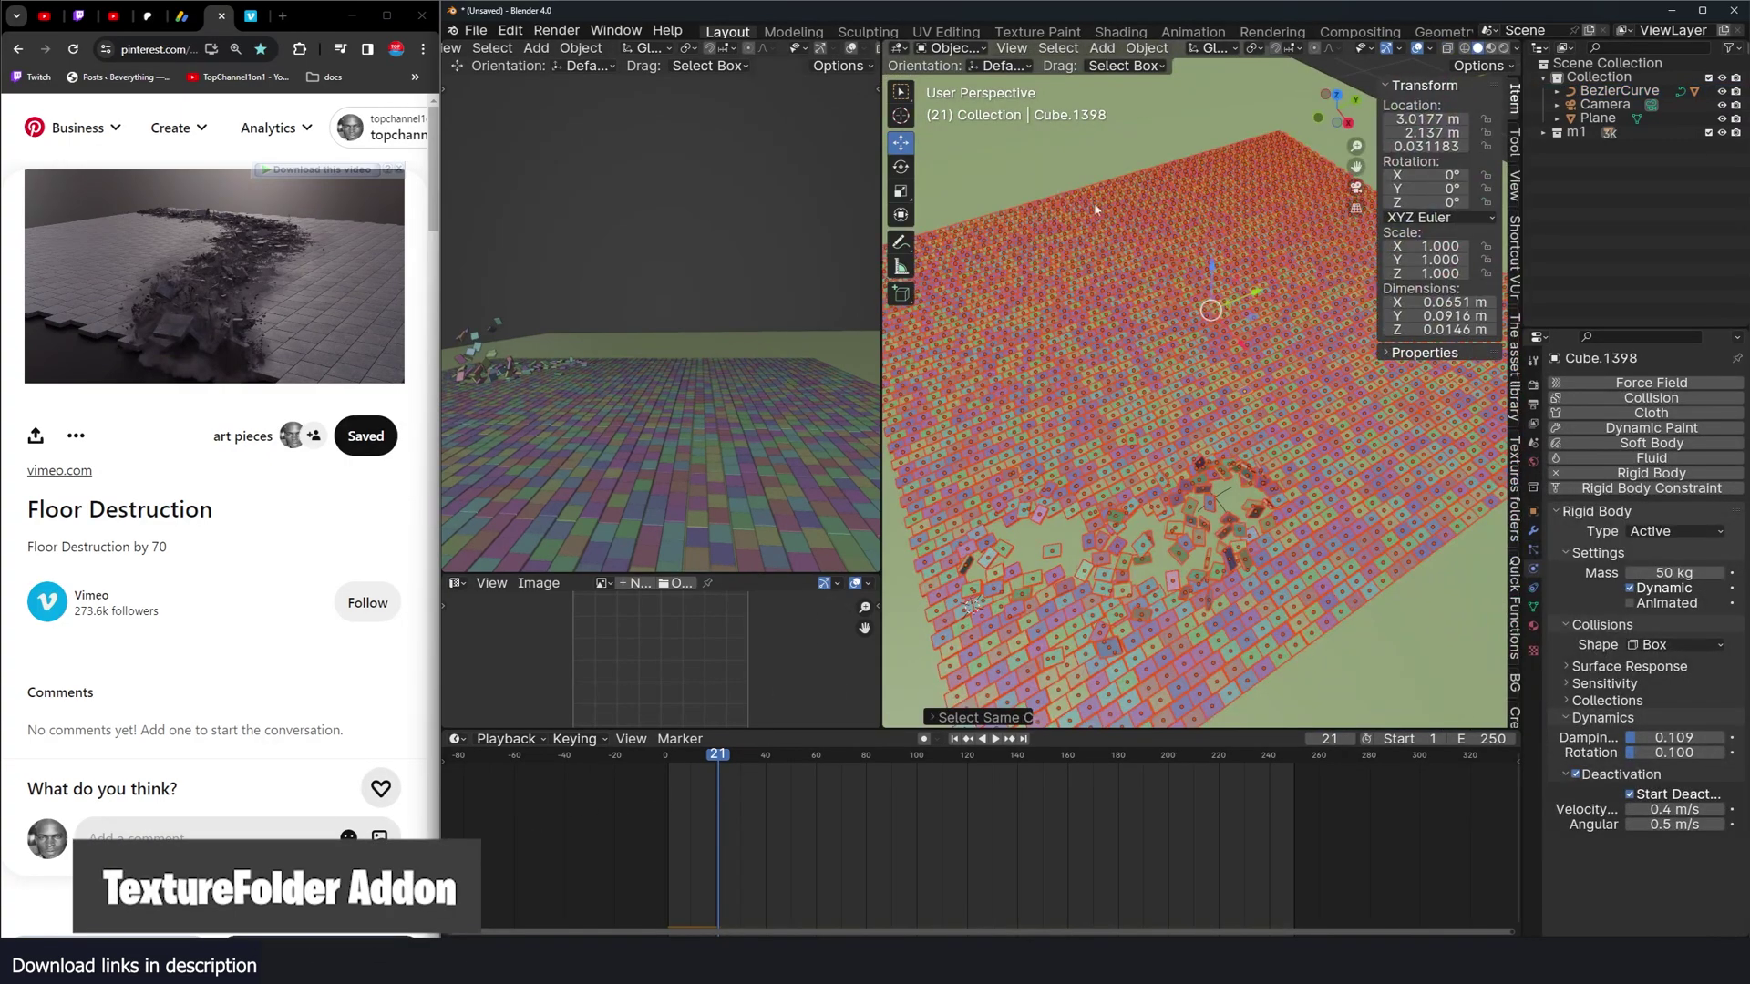
scroll(863, 53, "right", 3)
left_click(854, 47)
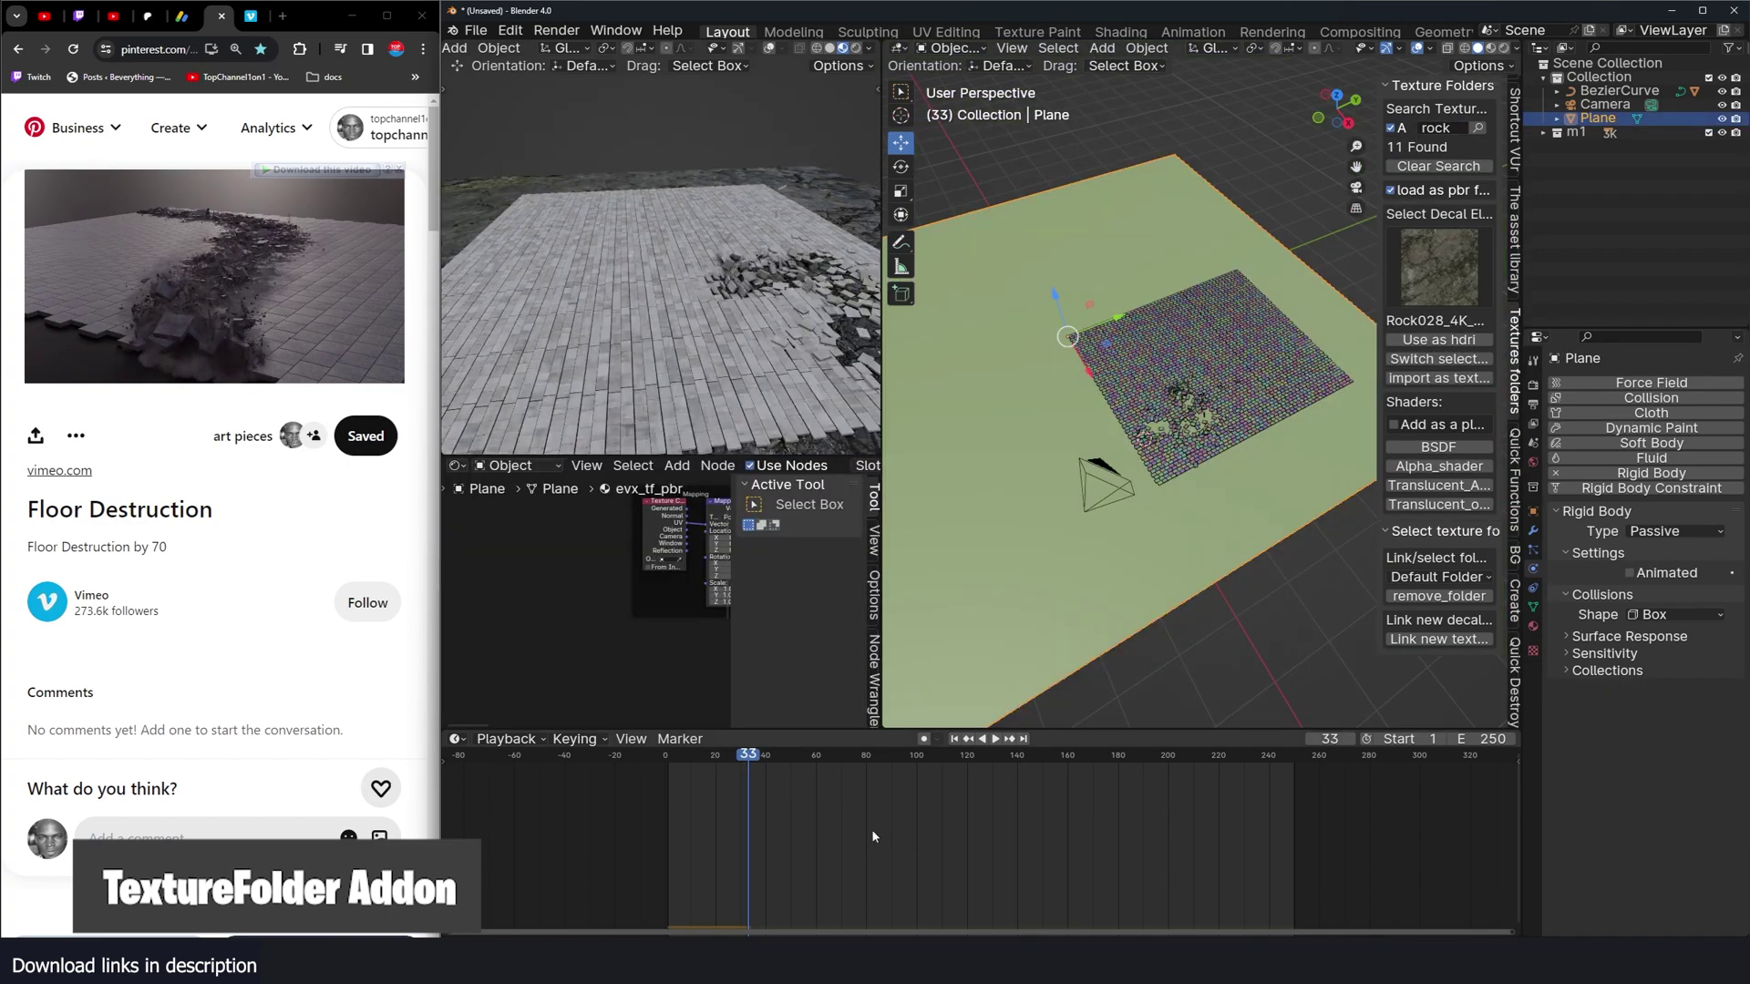
Step: Switch to the finished floor destruction Blender file, examine its textured result, and return to the working scene
mouse_move(705, 934)
left_click(657, 907)
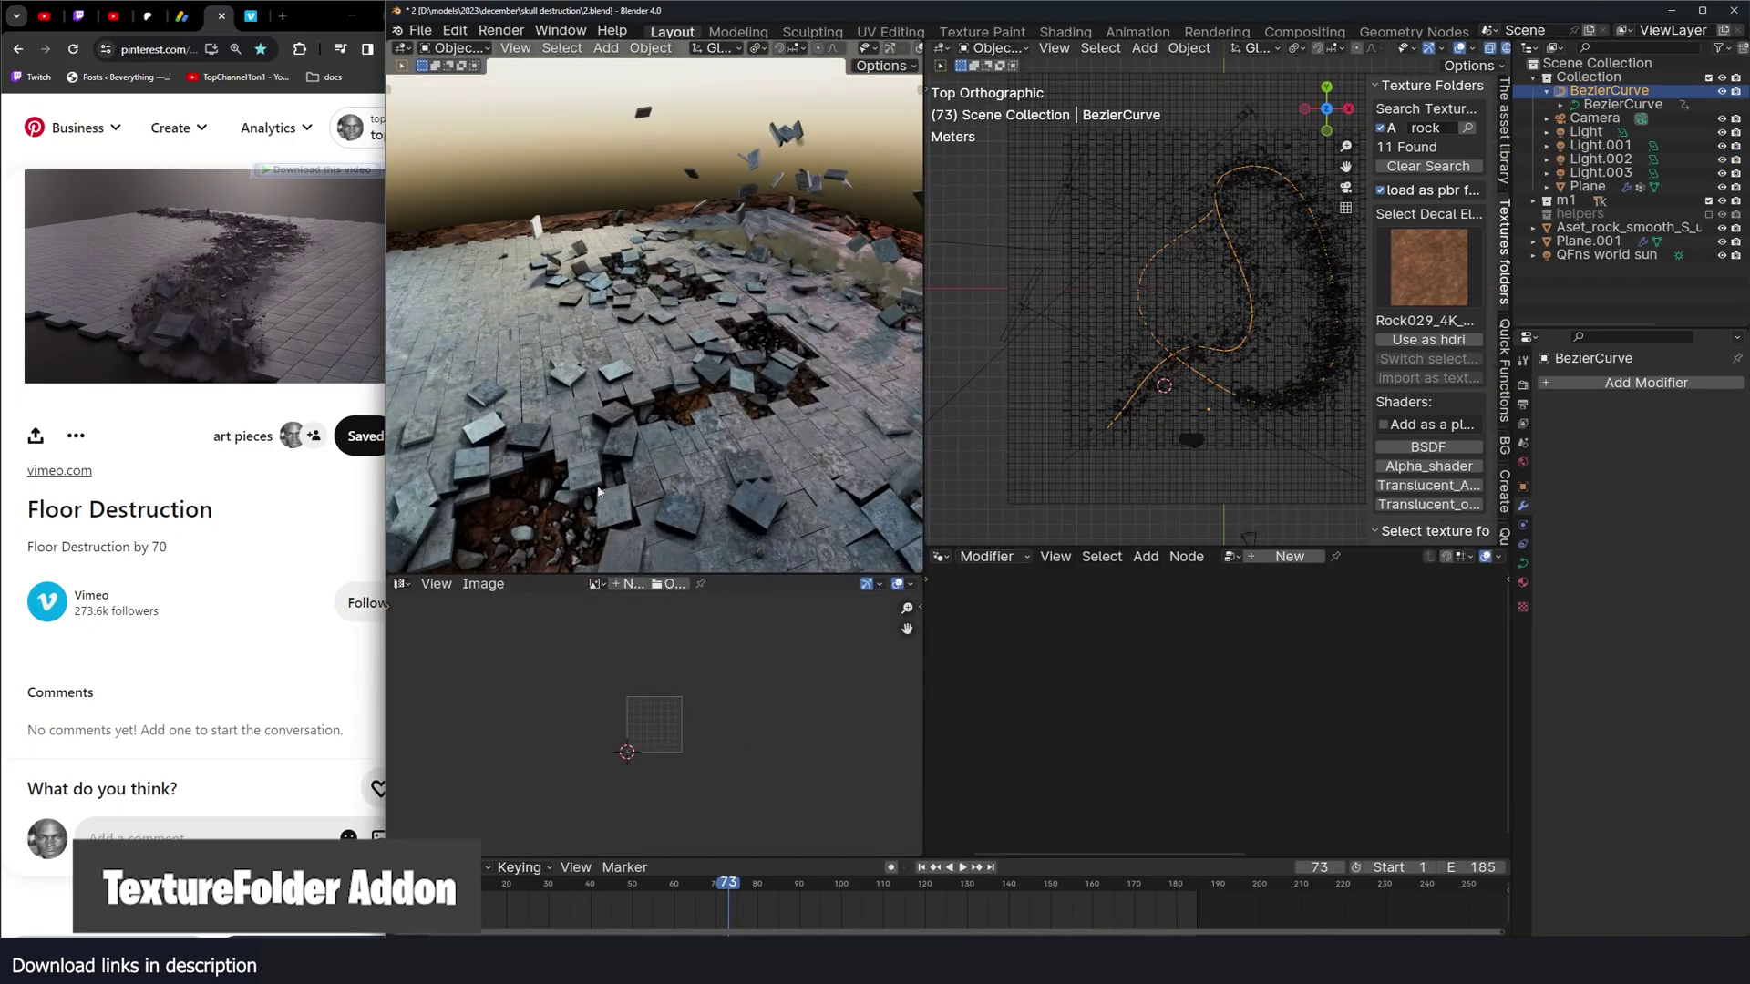
middle_click_drag(791, 345, 758, 350)
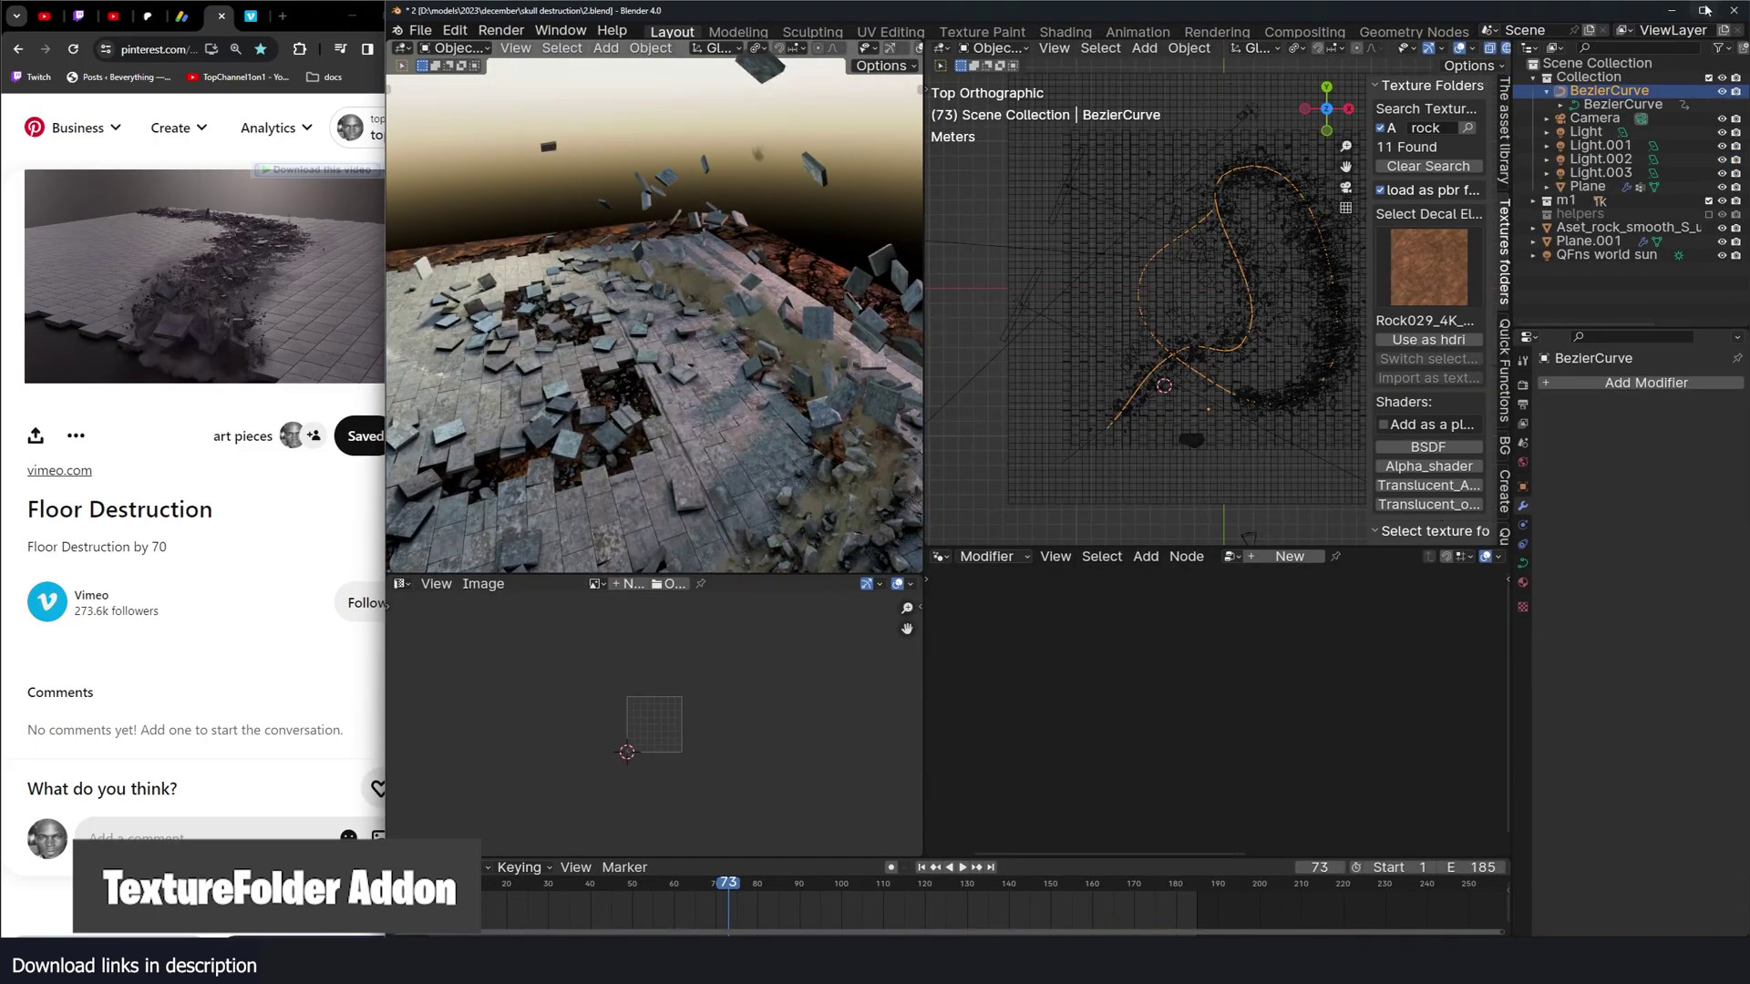
left_click(1672, 10)
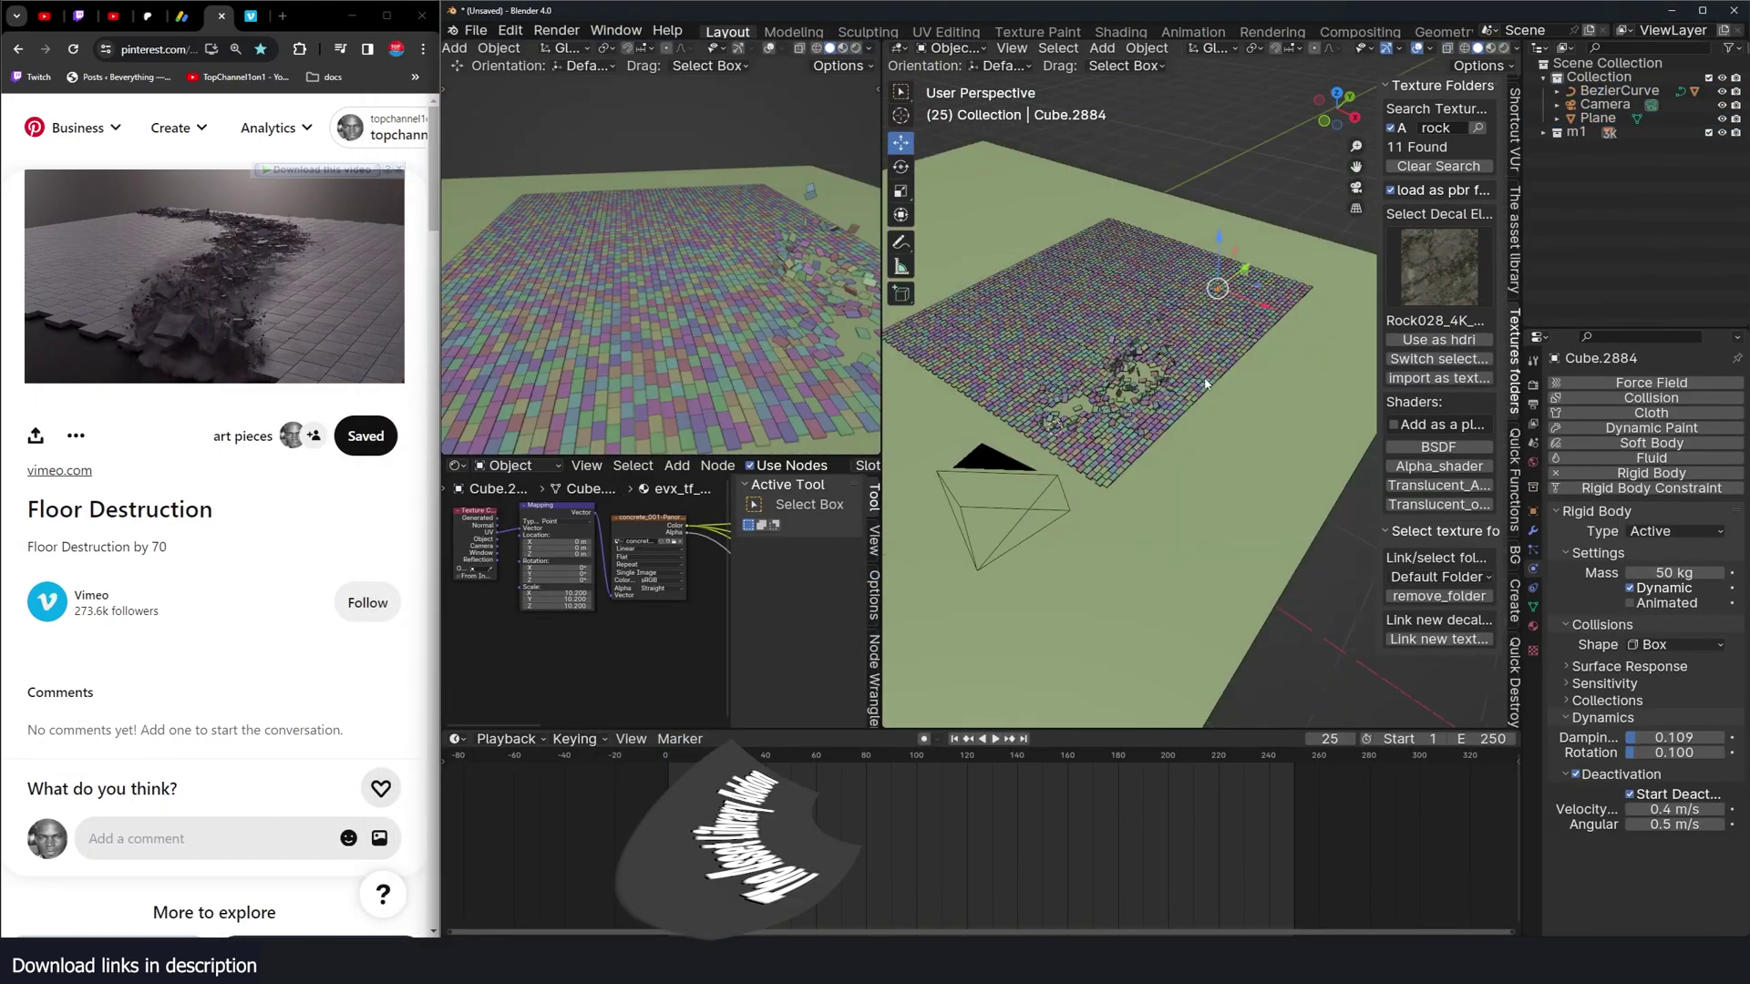
Step: Search all object assets for "rock" in the asset library and add the pale rough rock to the scene
scroll(1210, 382, "up", 2)
left_click(1516, 213)
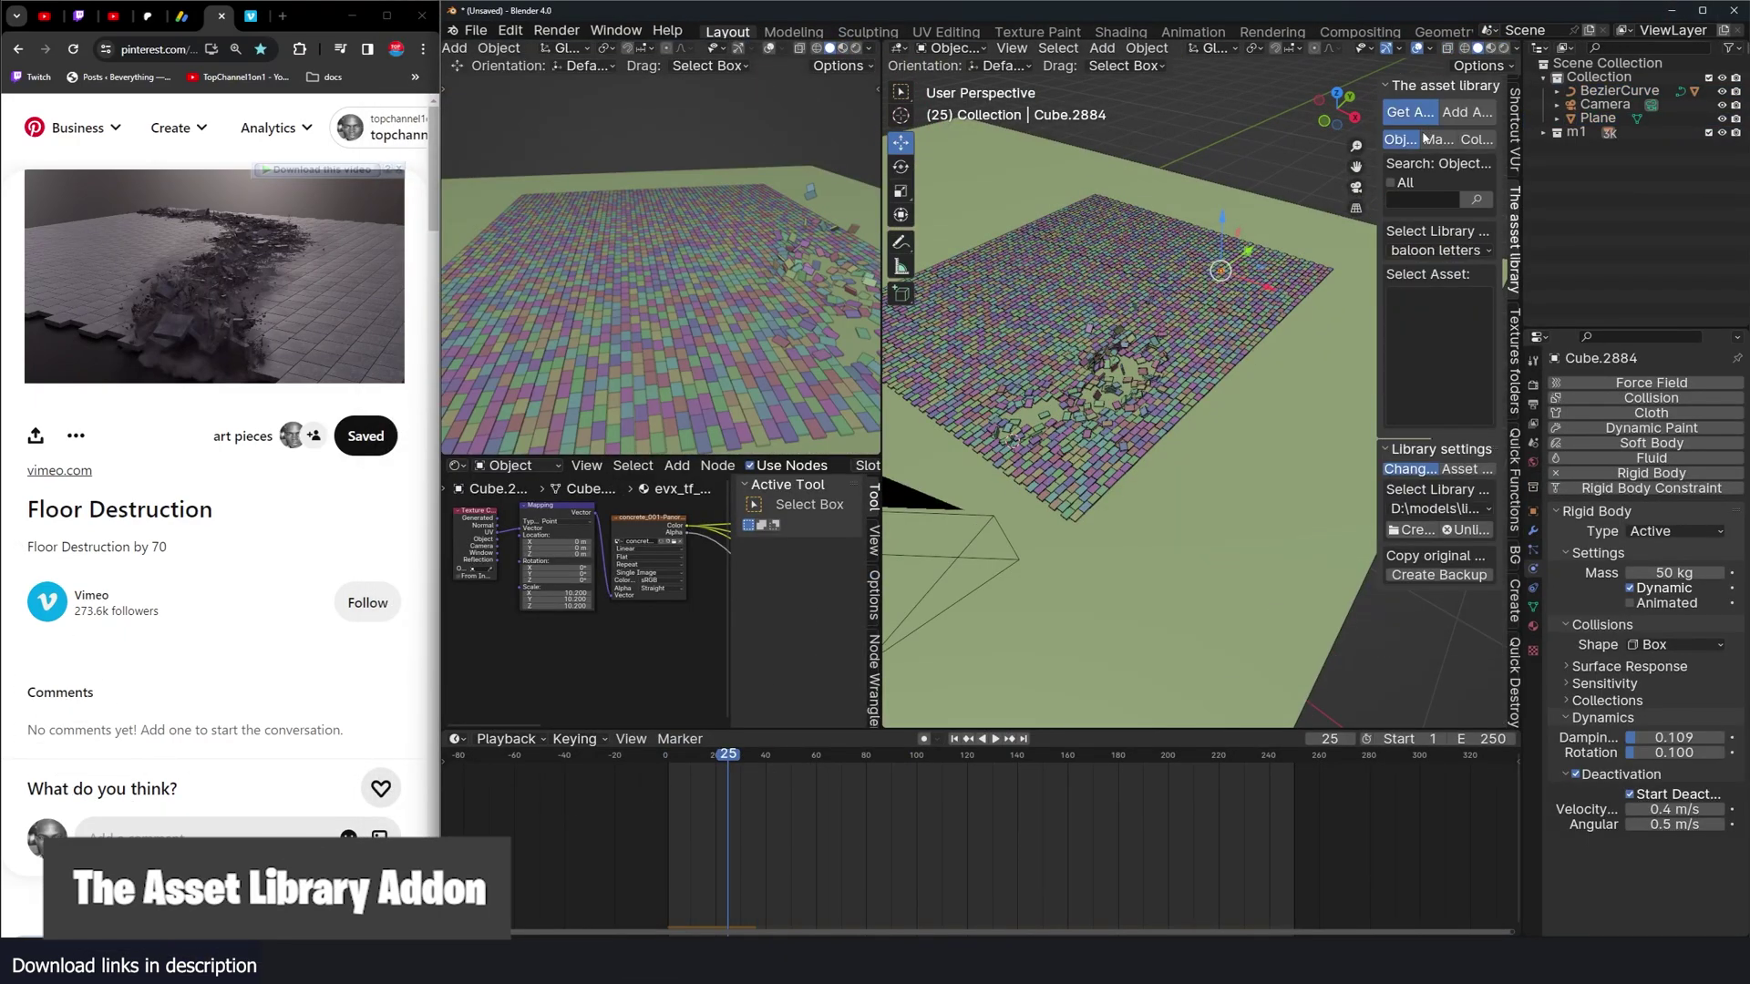
left_click(1439, 328)
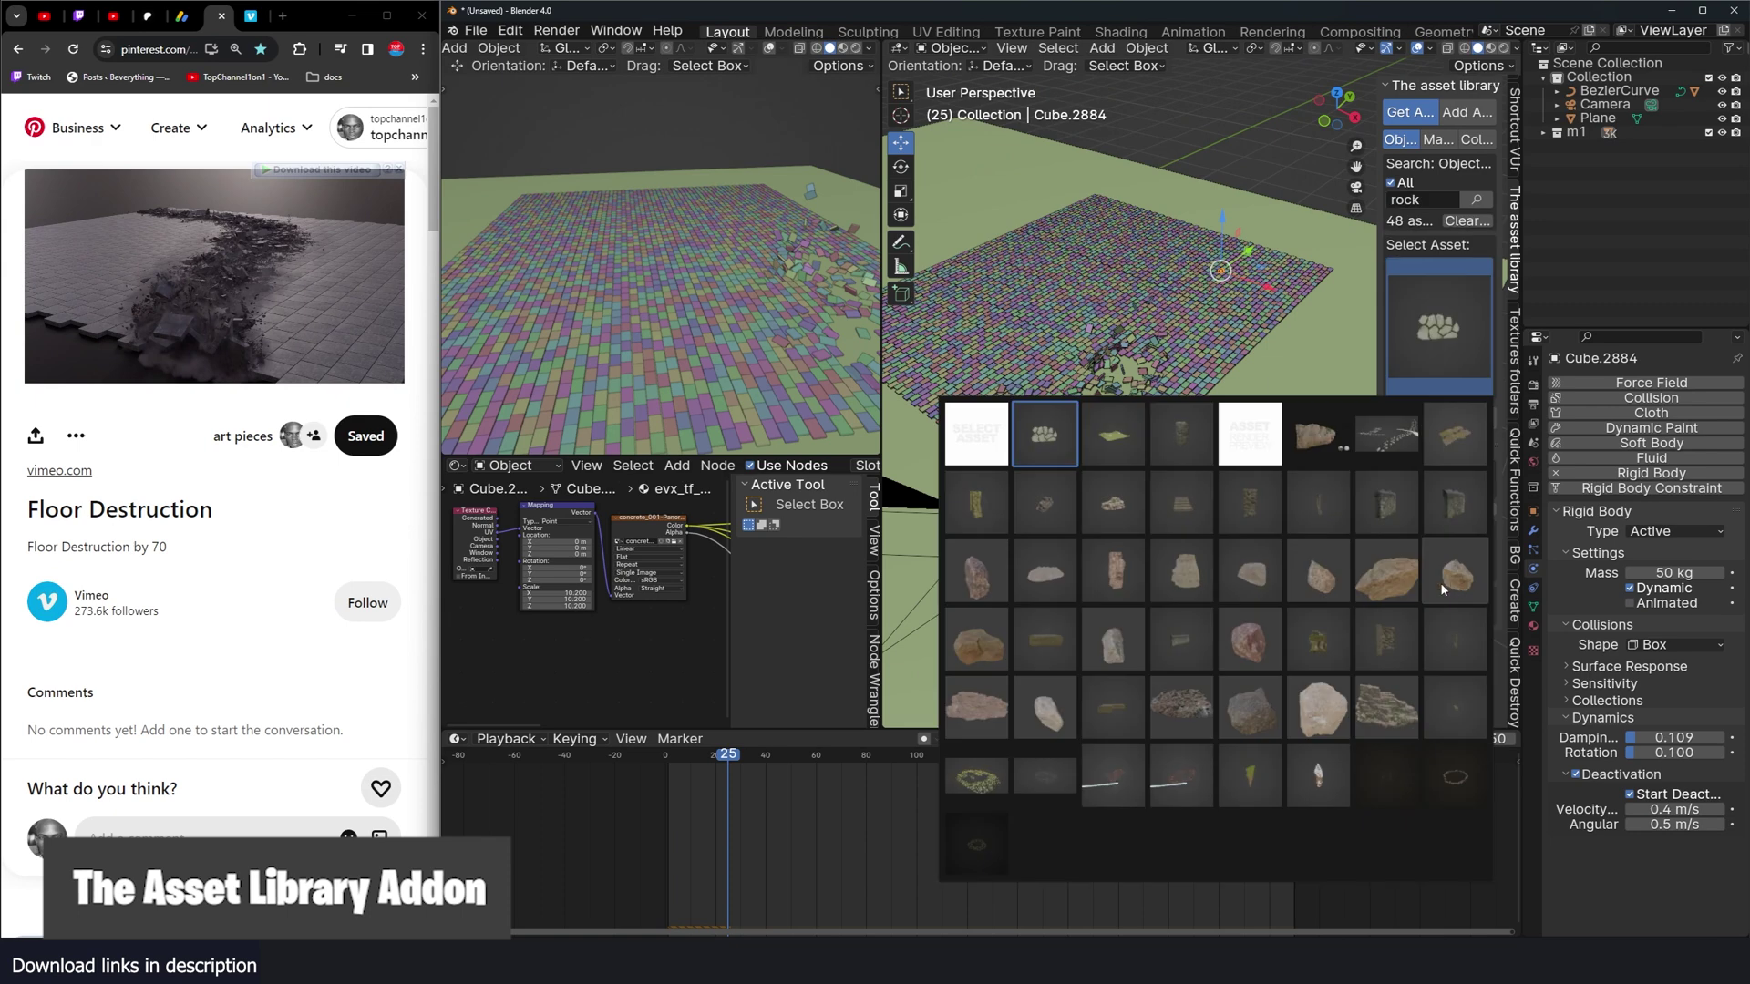
left_click(1378, 582)
left_click(1453, 418)
Step: Place the imported rock on the ground plane beside the tiled floor
middle_click_drag(1319, 411, 1144, 450, "shift")
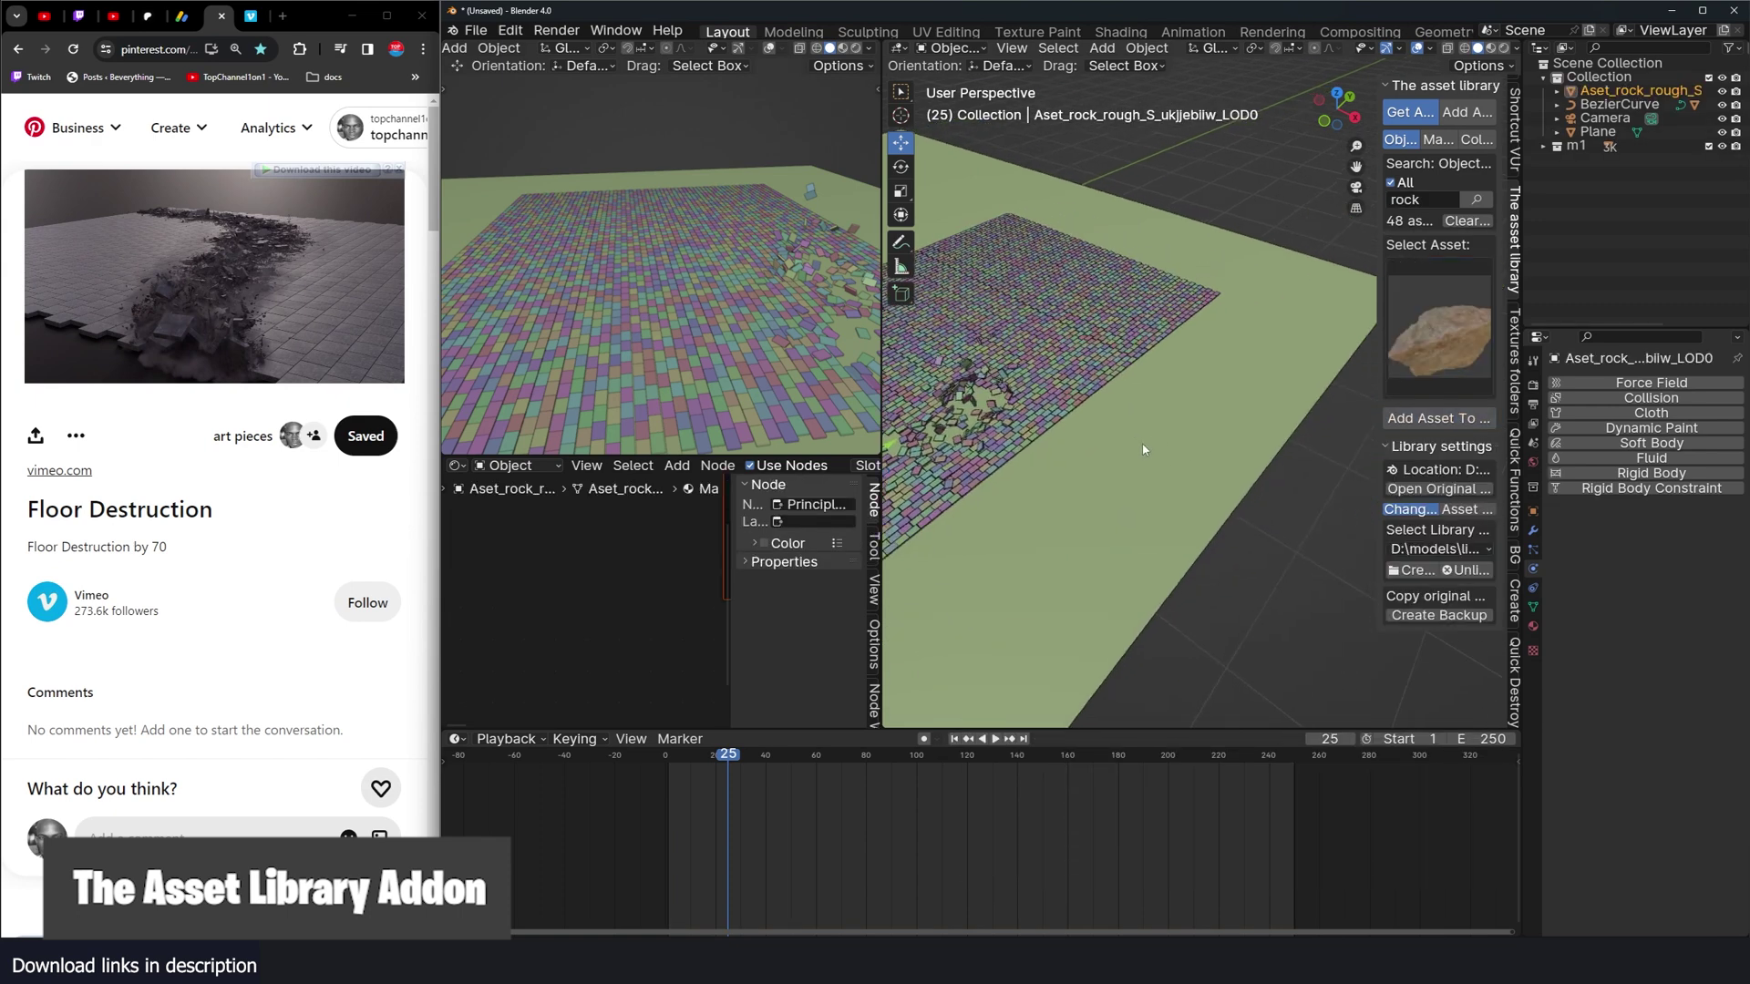
key("shift+s")
left_click(1208, 368)
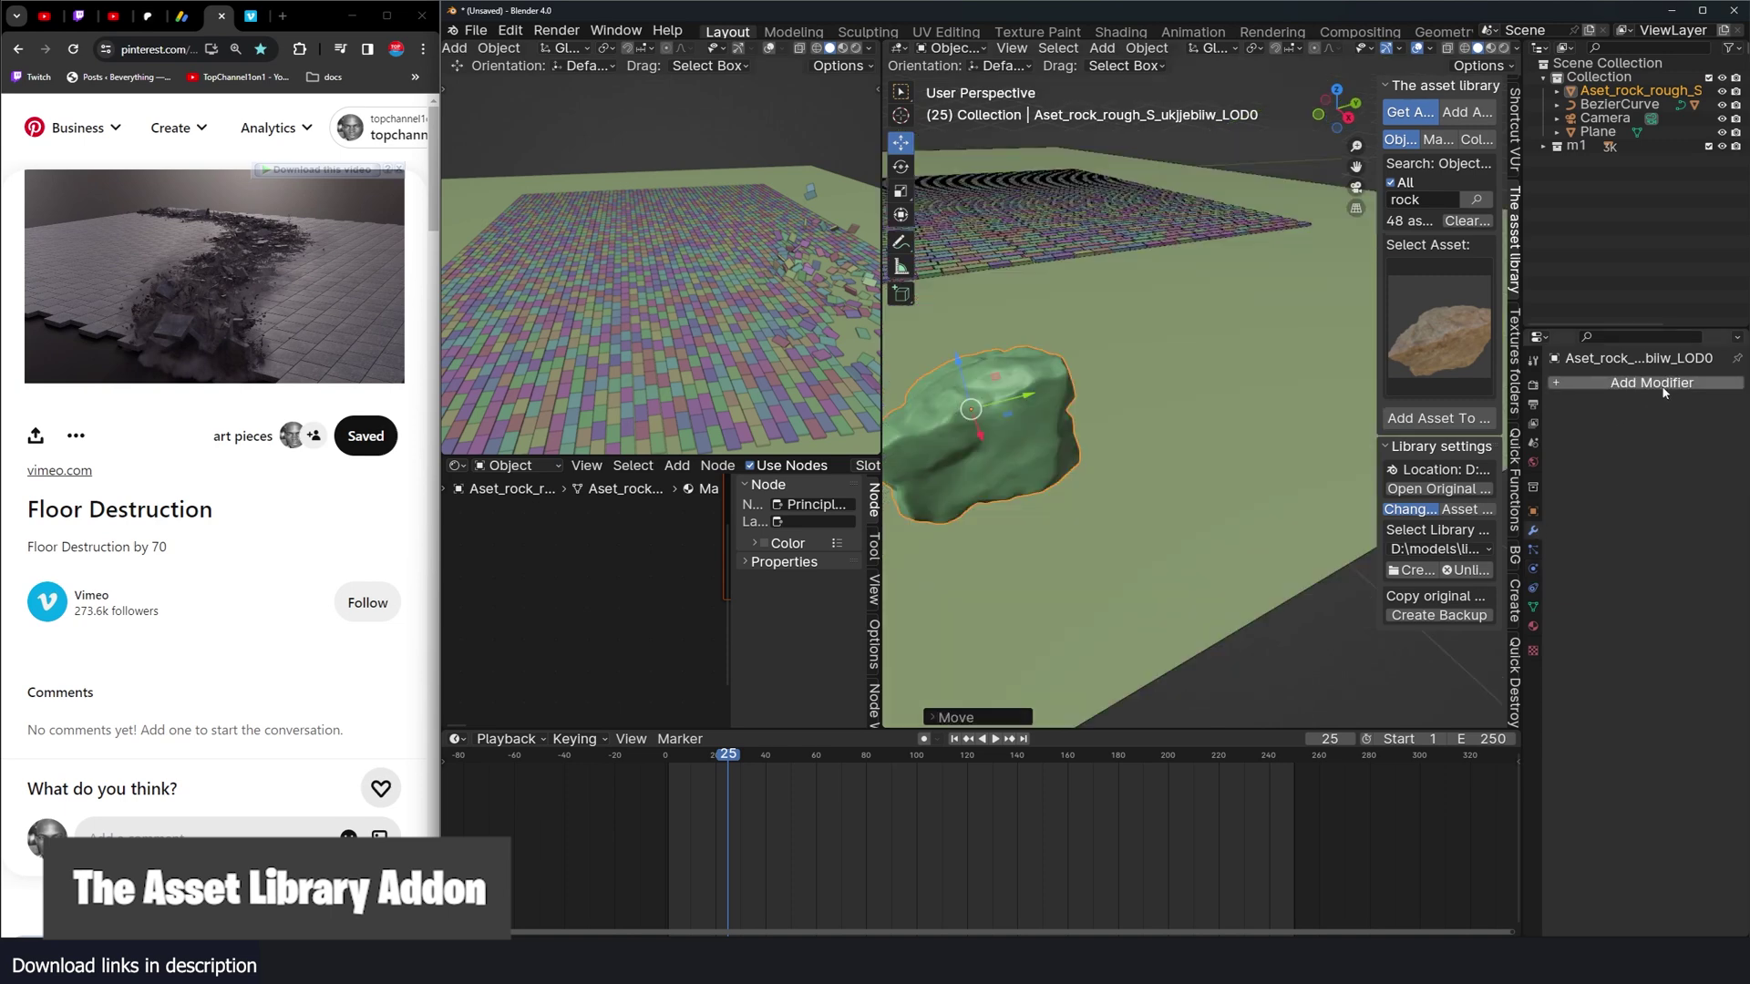
left_click(1664, 383)
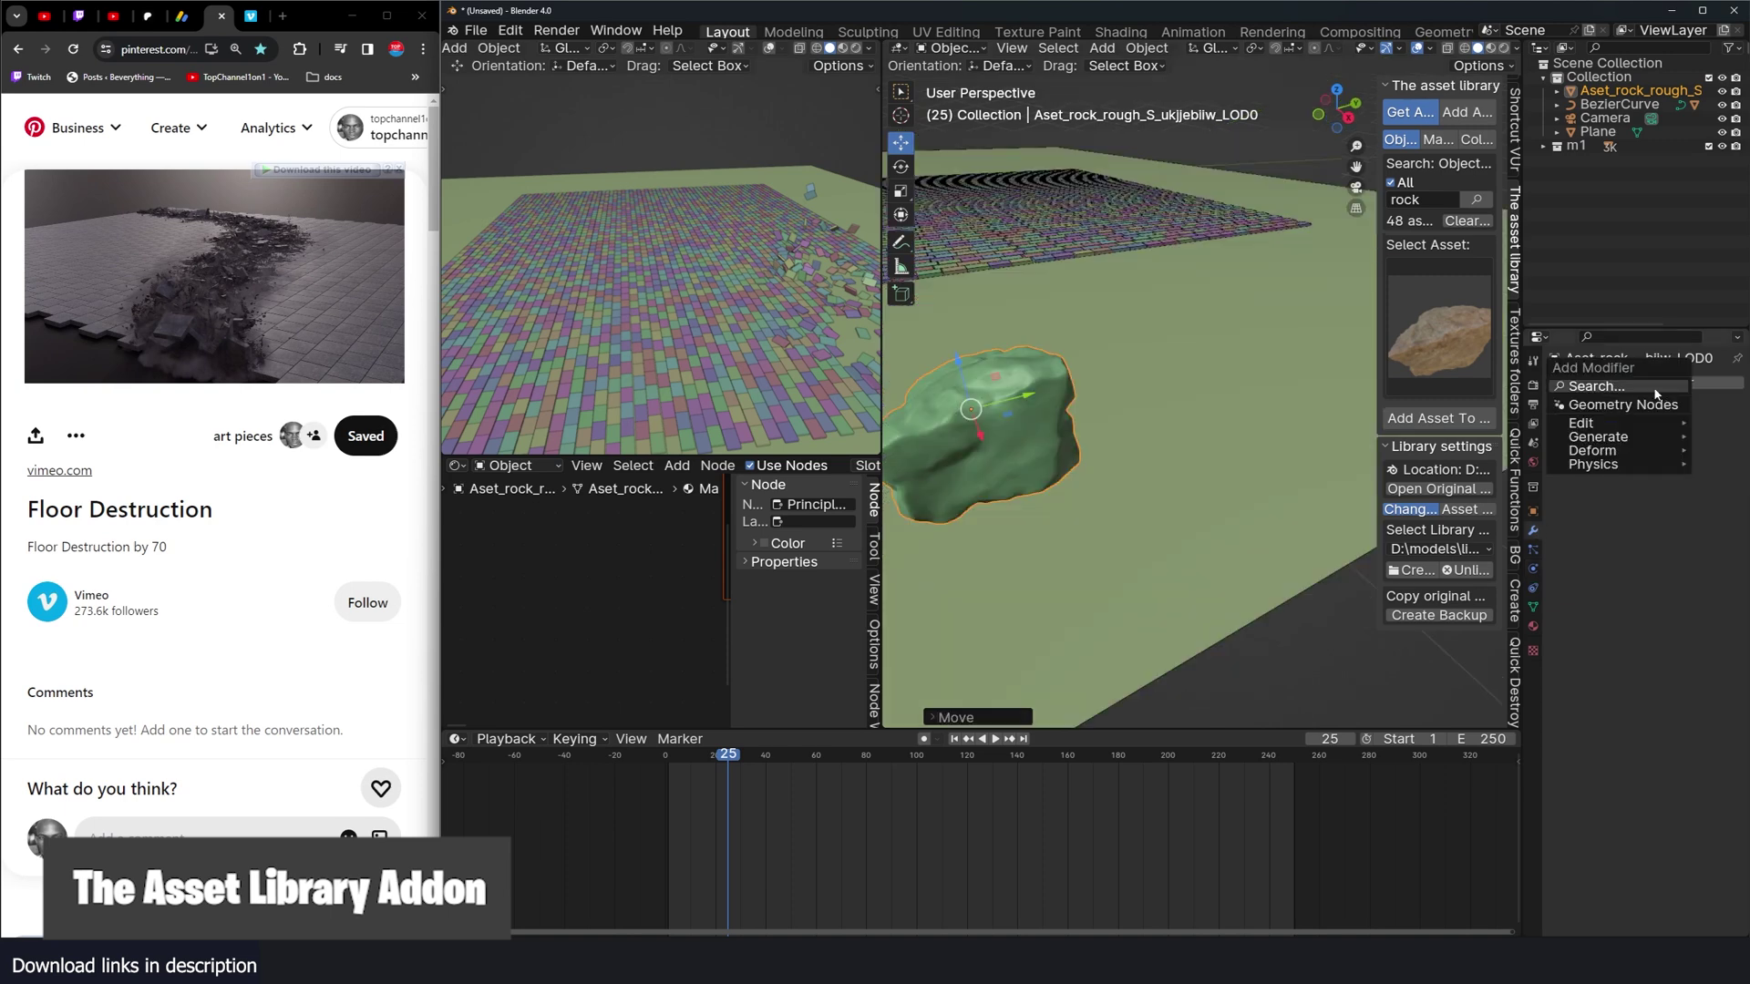
left_click(1625, 409)
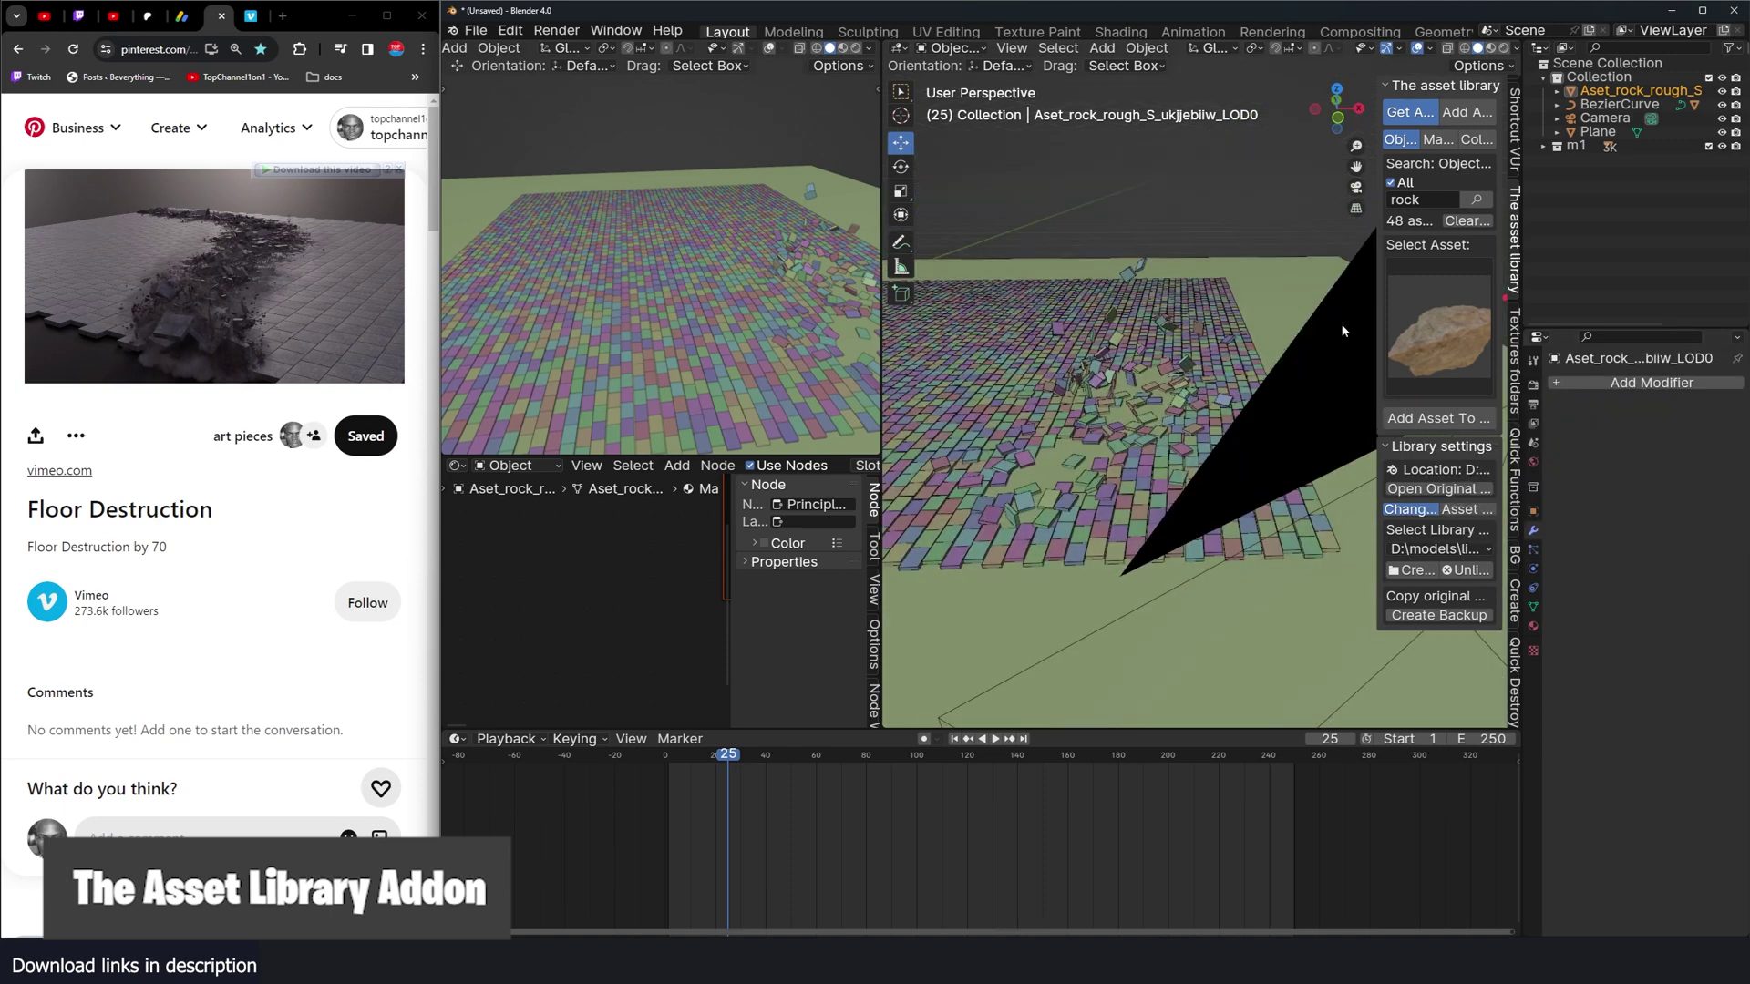
Step: Add a small plane on top of the monkey's head beneath the floor and scale it to size
scroll(1216, 342, "down", 5)
middle_click_drag(1214, 343, 1188, 282)
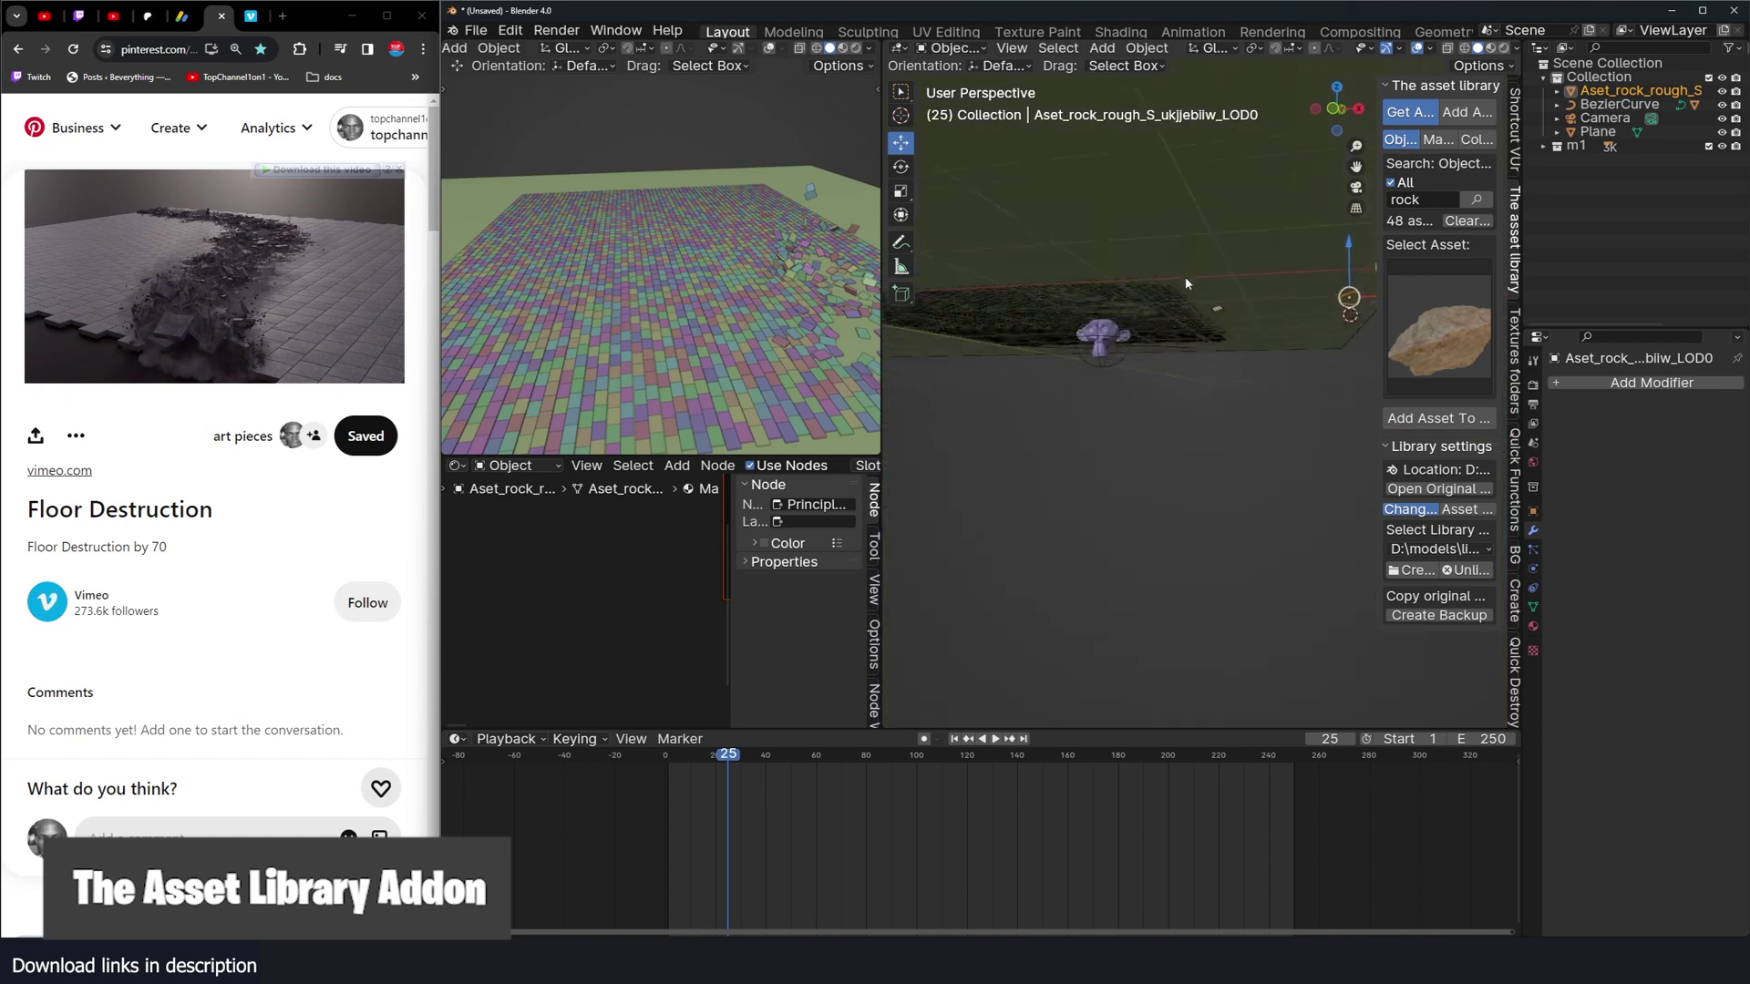
left_click(1093, 337)
key("KP_Decimal")
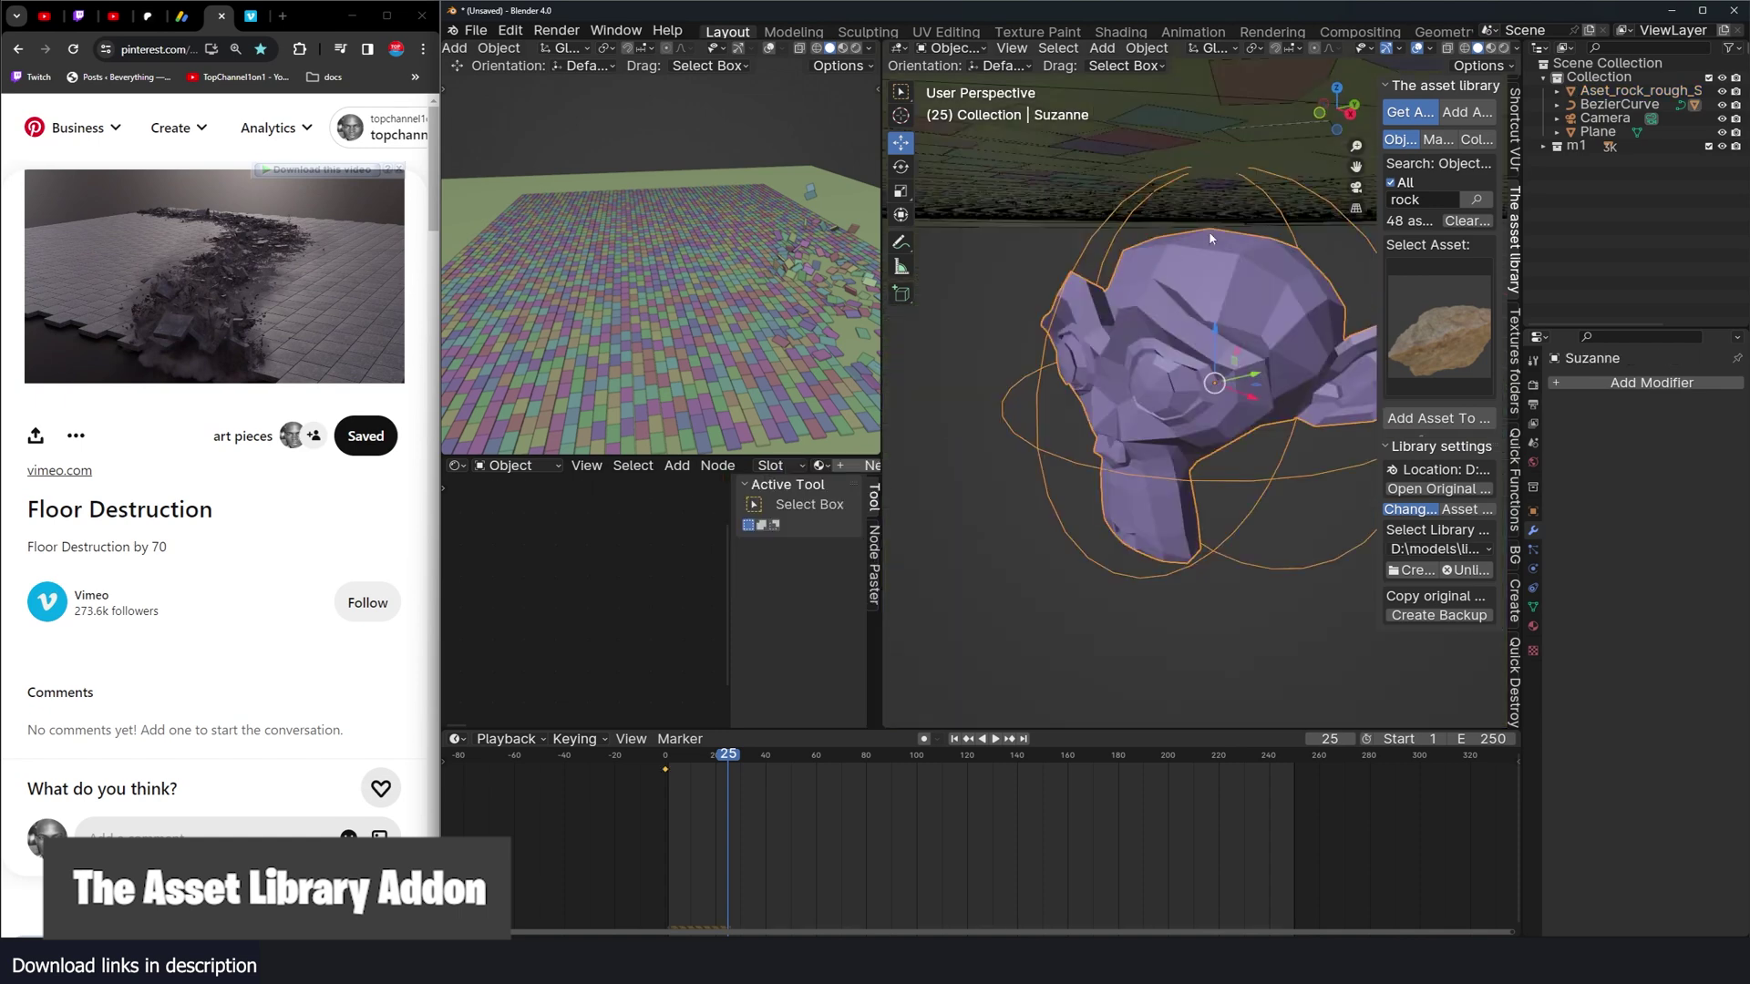
key("shift+a")
mouse_move(1157, 234)
left_click(1268, 235)
key("s")
left_click(1229, 265)
Step: Parent the small plane to the monkey
left_click(1230, 278, "shift")
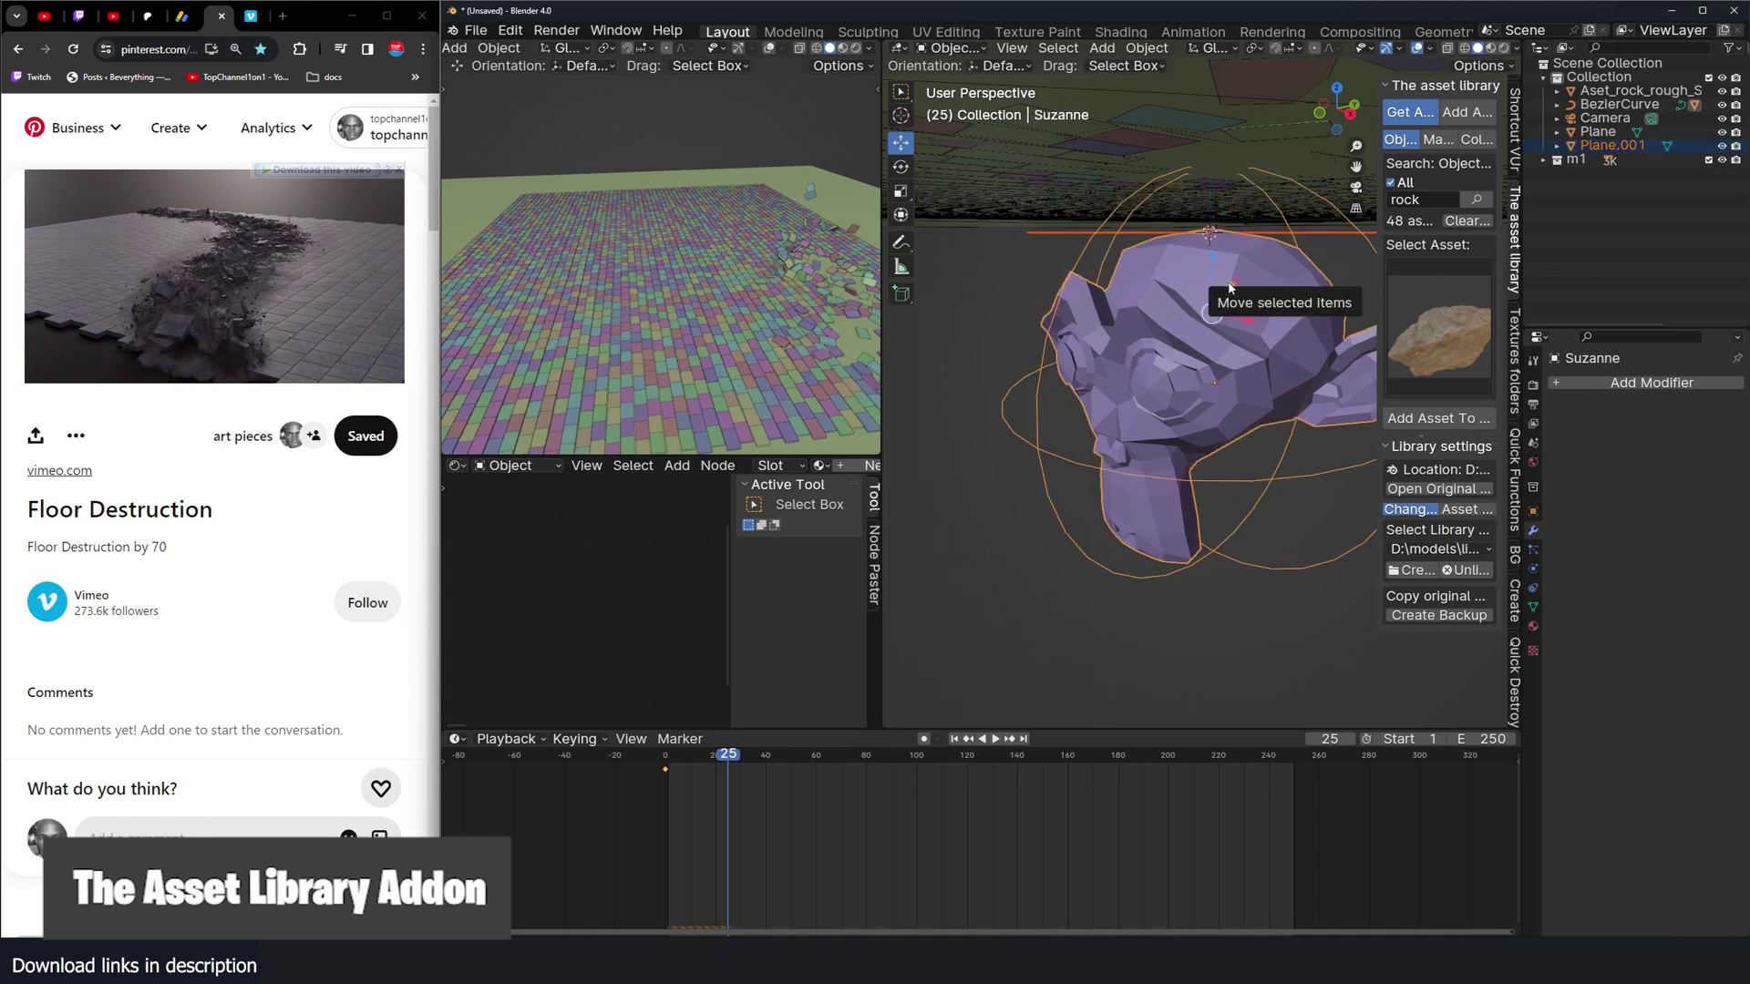
key("ctrl+p")
left_click(1228, 281)
Step: Raise the small plane above the monkey's head along Z and round it with a level 2 Subdivision modifier
left_click(1209, 233)
key("KP_Decimal")
scroll(1215, 310, "down", 5)
key("g")
key("z")
left_click(1216, 257)
key("Tab")
key("KP_Decimal")
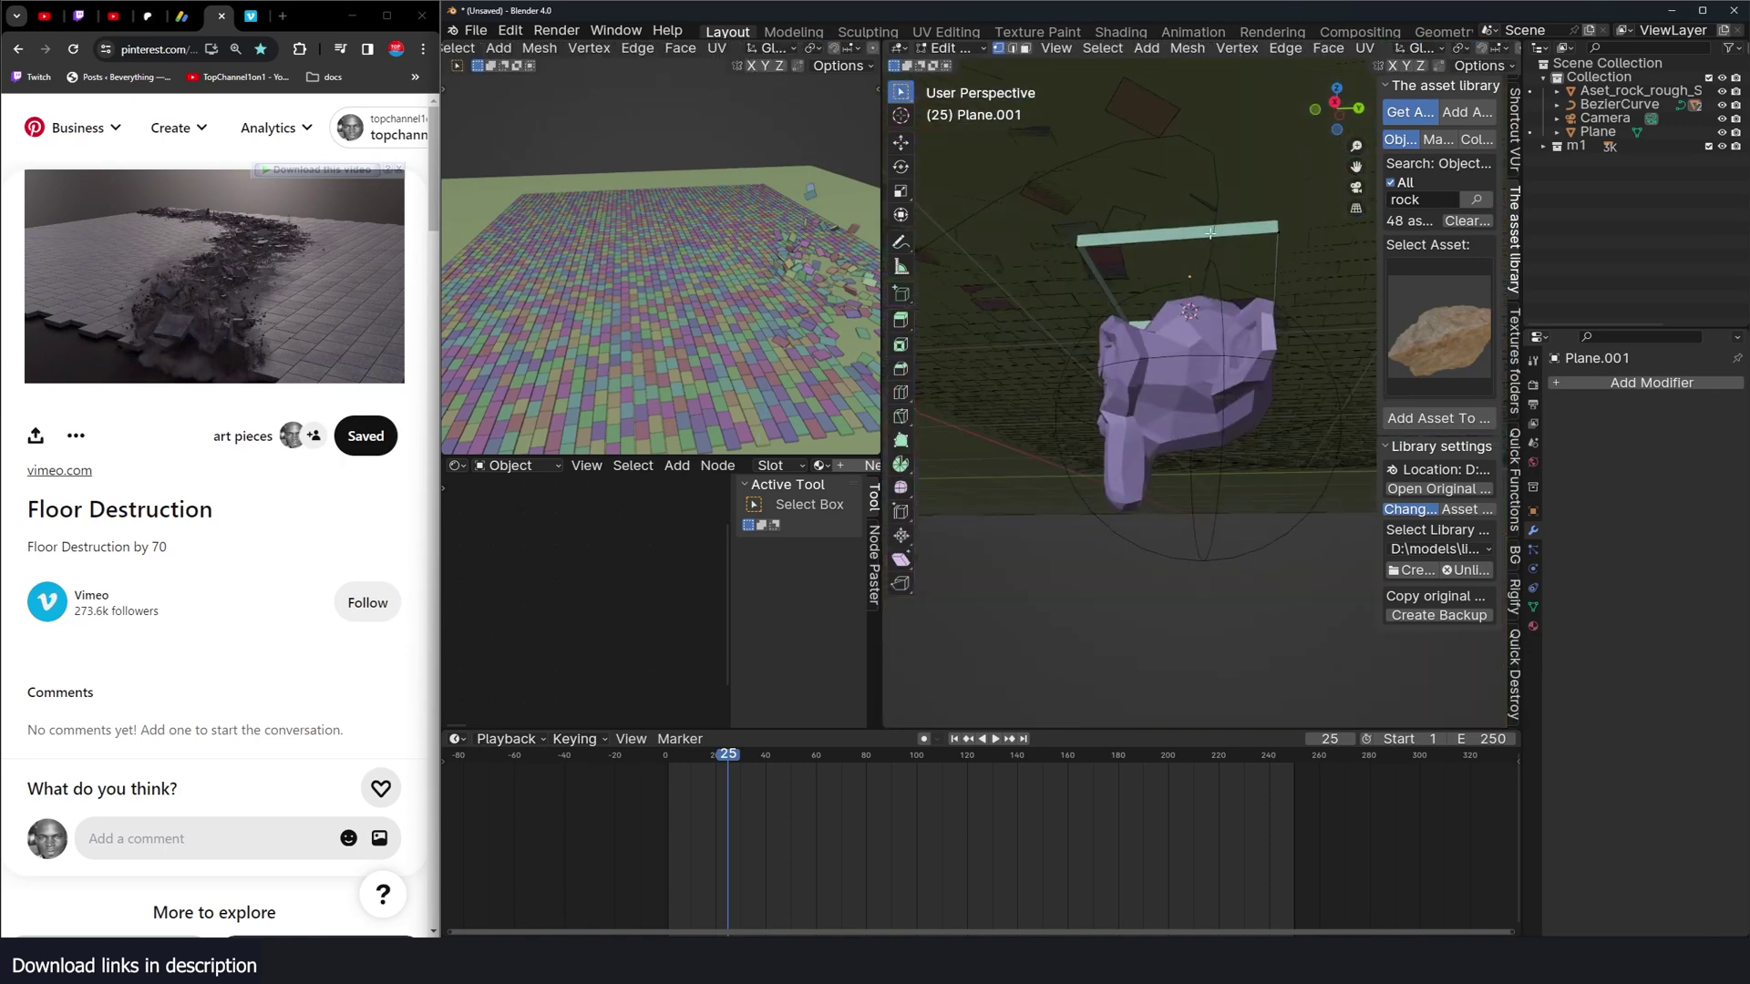
key("Tab")
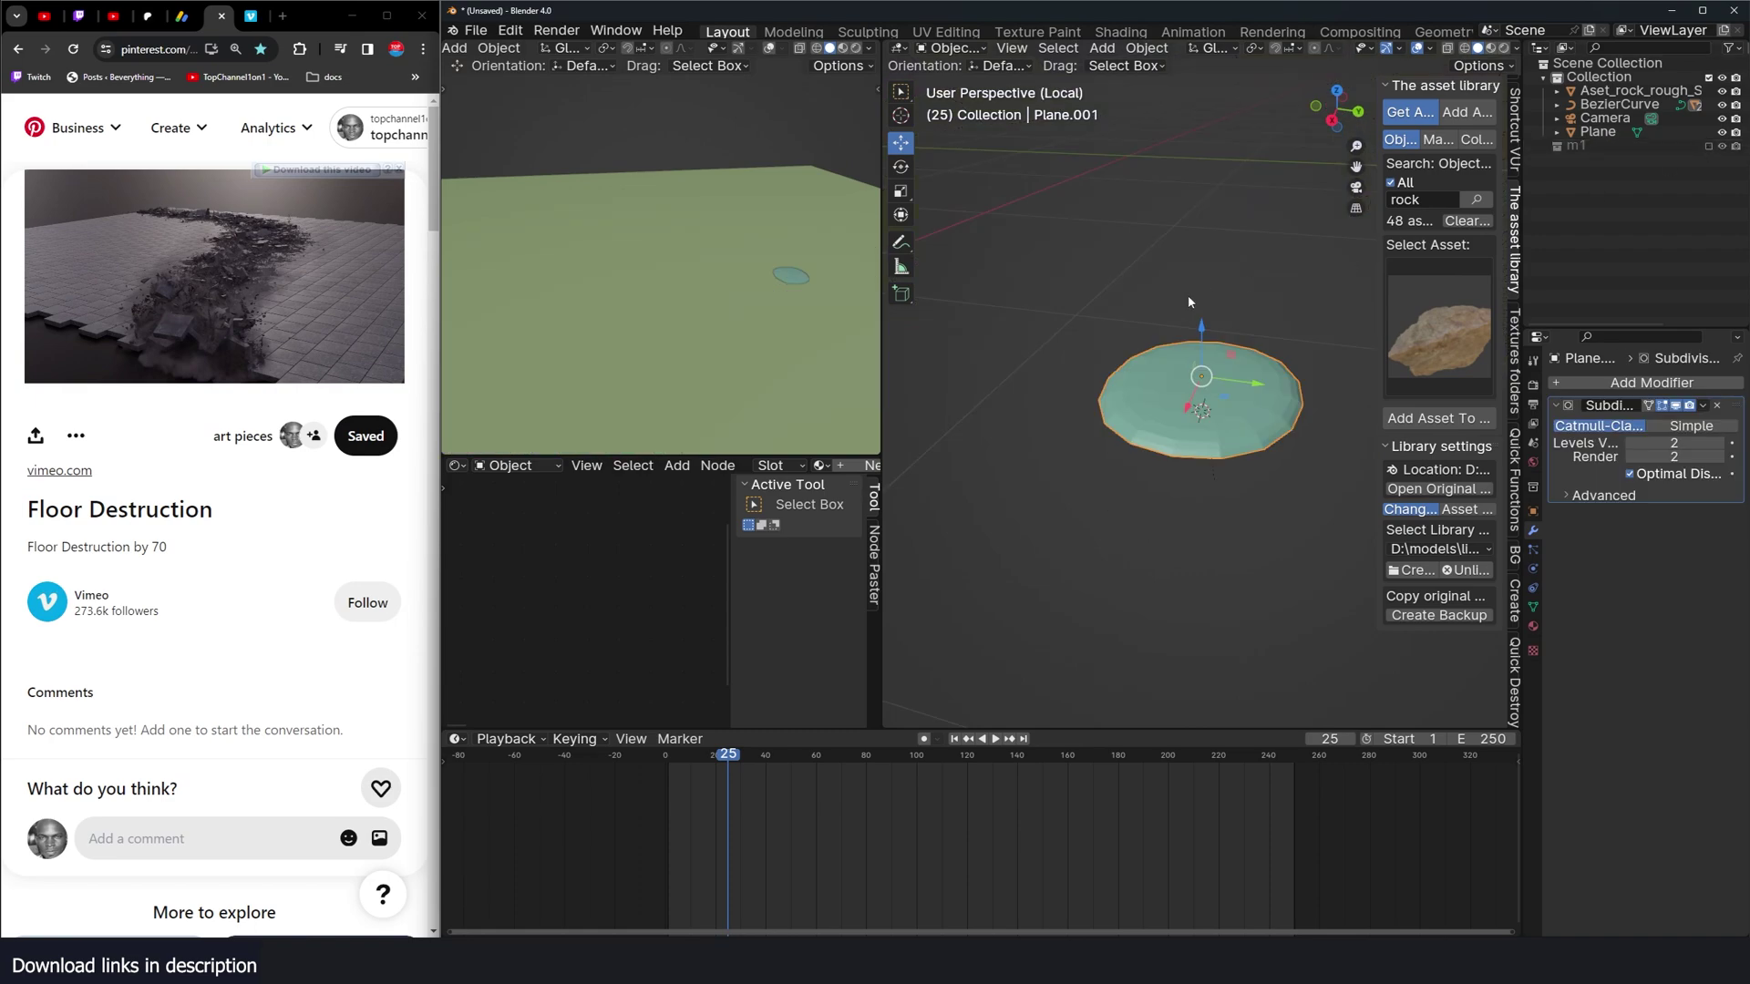
Step: Disable the Rigid Body World and rescale the rounded plane above the monkey
scroll(1188, 296, "down", 3)
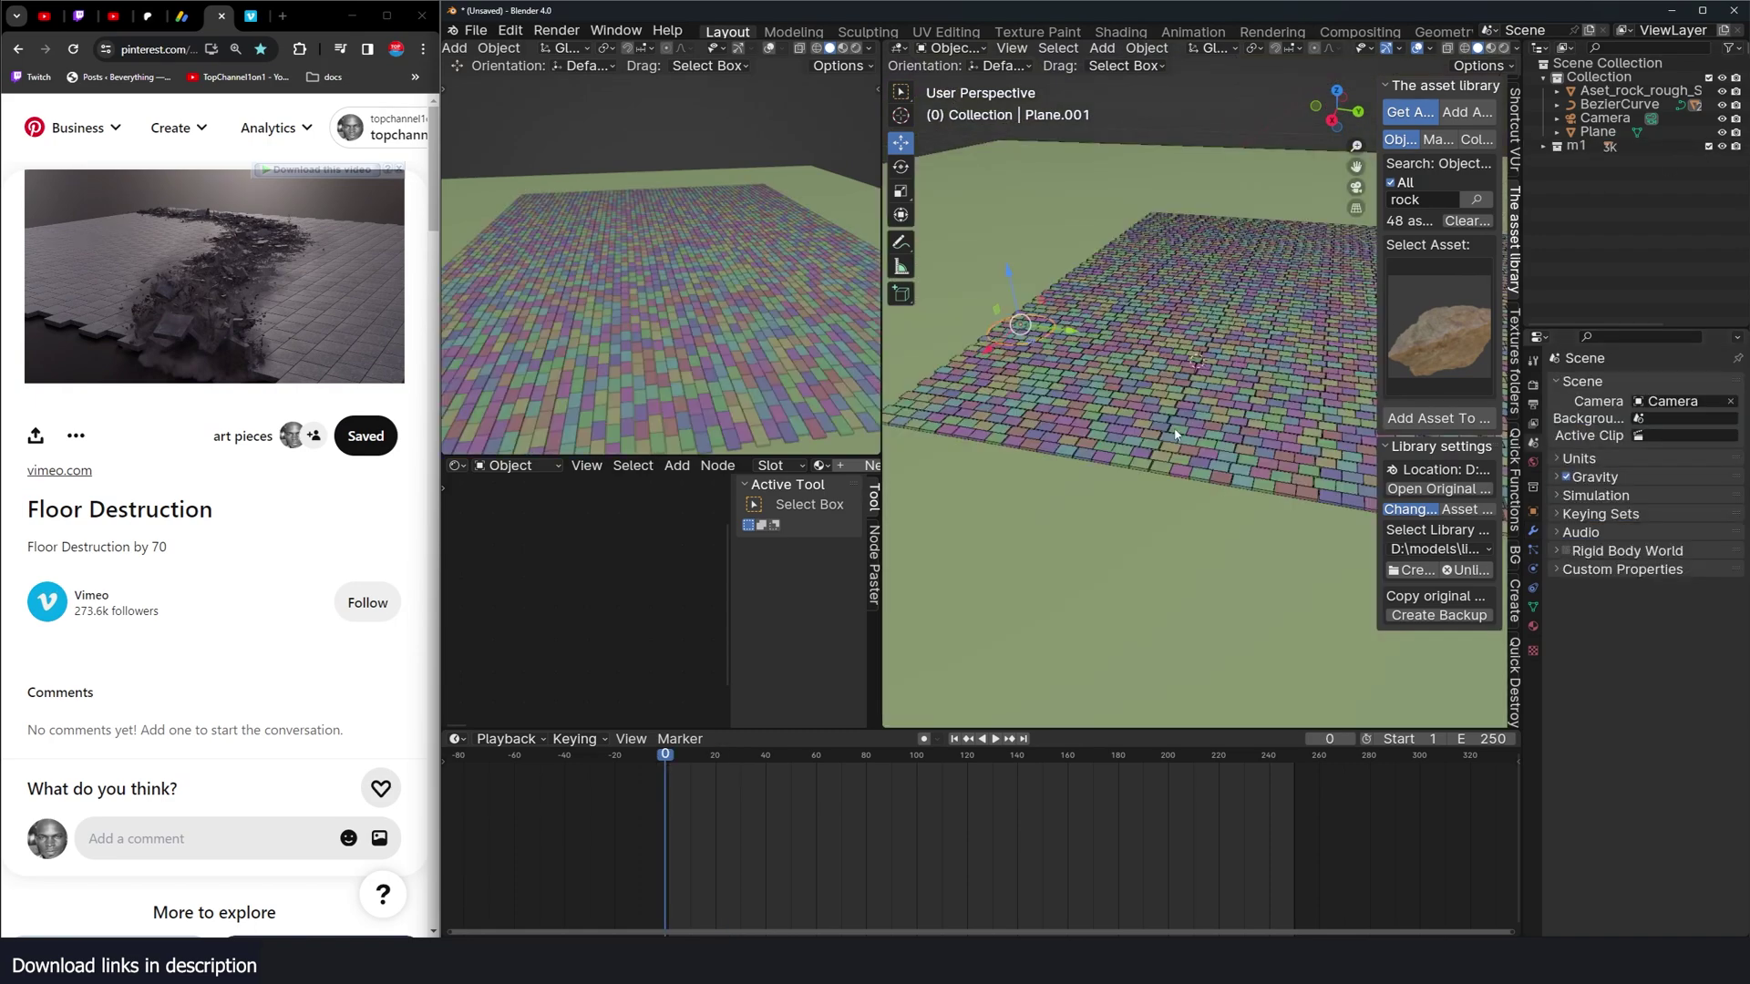
middle_click_drag(1176, 434, 1269, 414)
key("space")
key("Escape")
key("s")
left_click(1117, 451)
Step: Add an emitter particle system to the rounded plane and play the animation to check the emission
left_click(1535, 550)
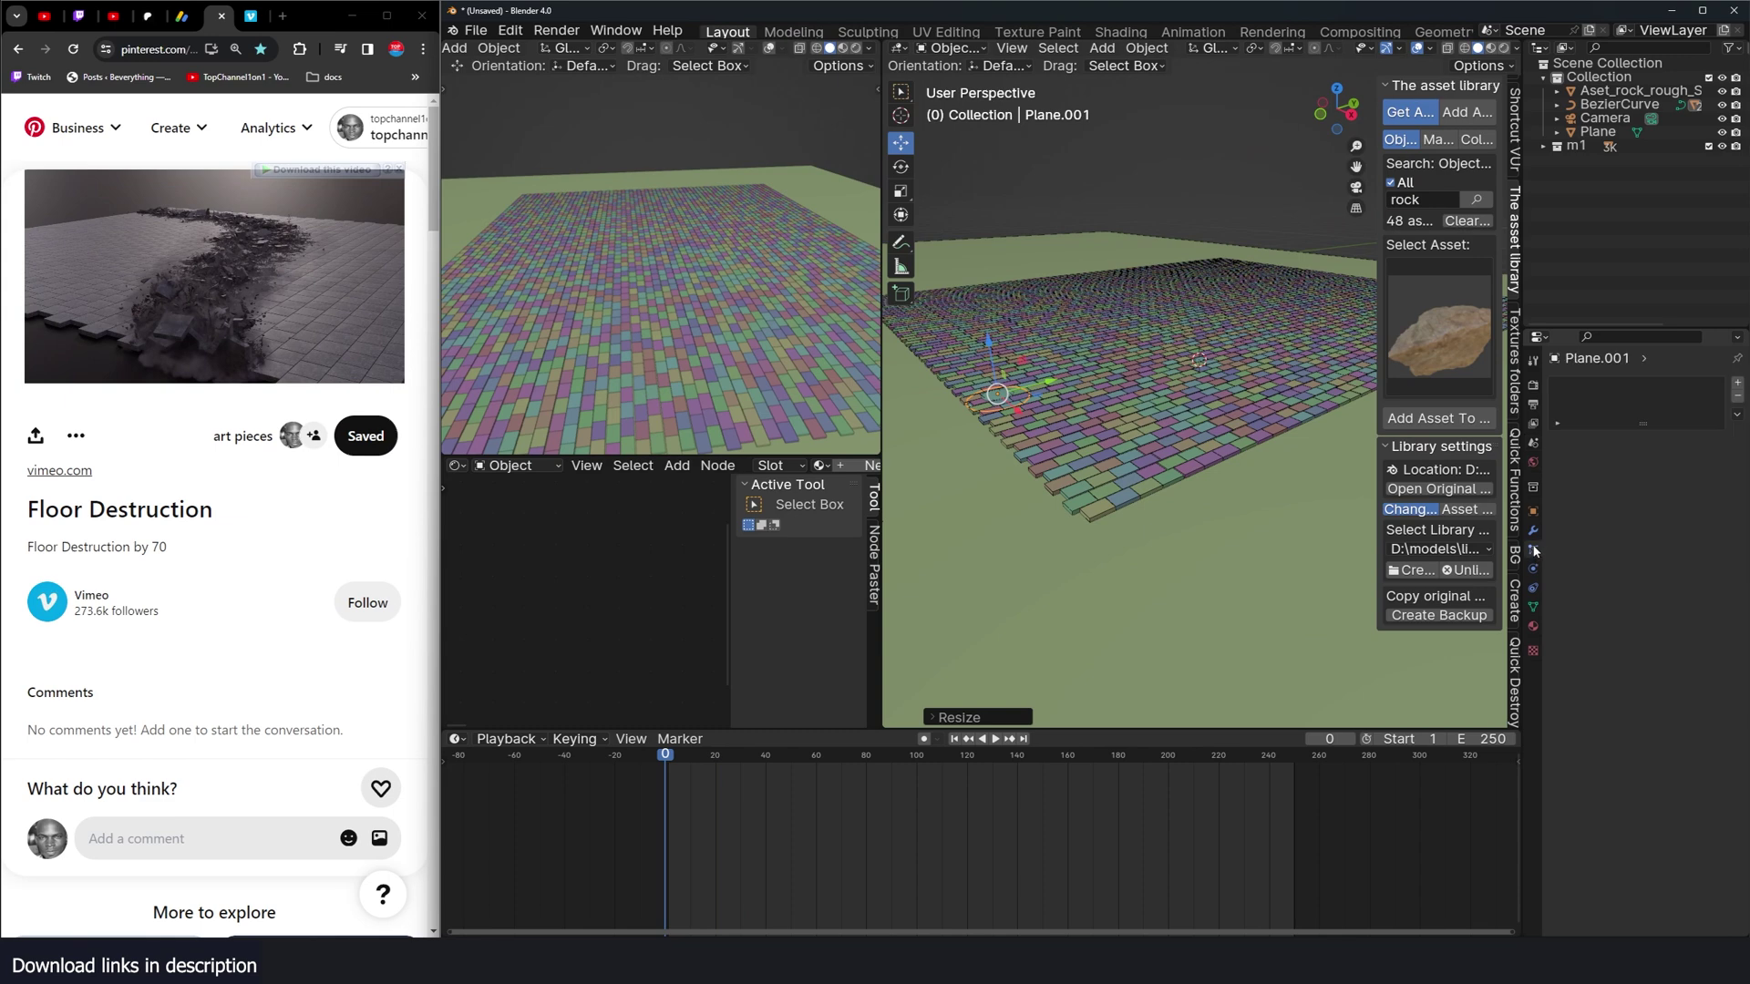
left_click(1737, 383)
key("space")
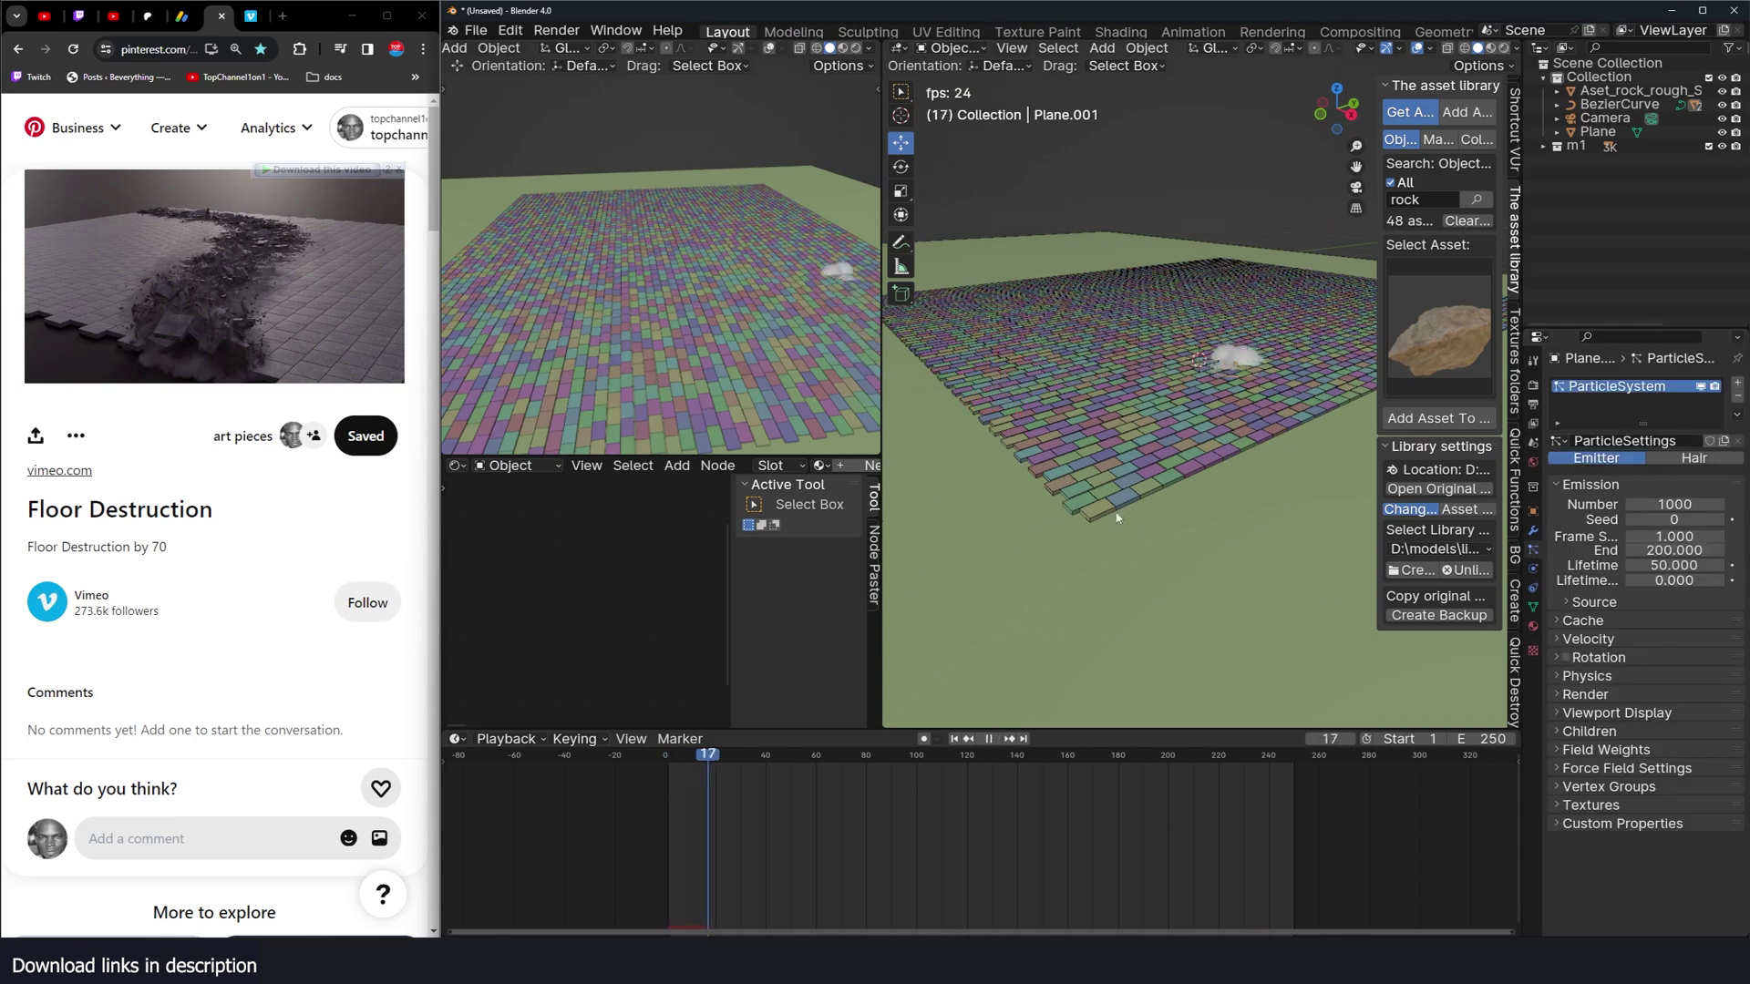
key("Escape")
Step: Set the particles' normal velocity to 10 m/s and preview the emission
left_click(1604, 639)
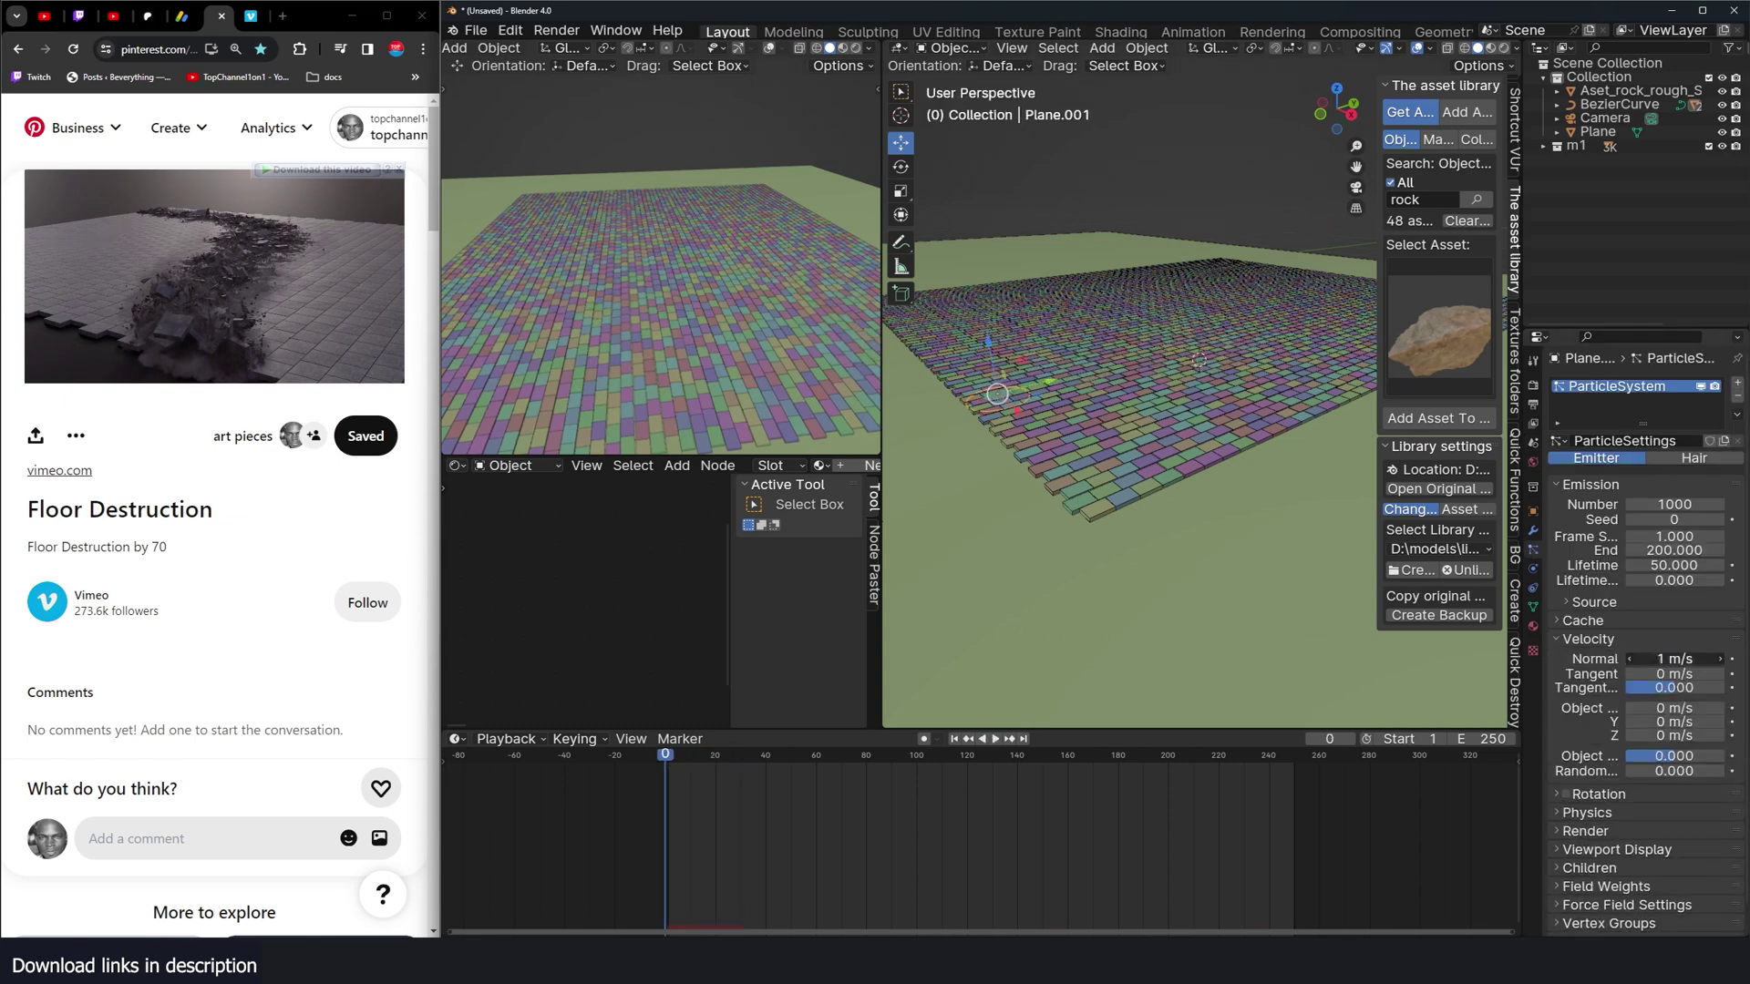
key("space")
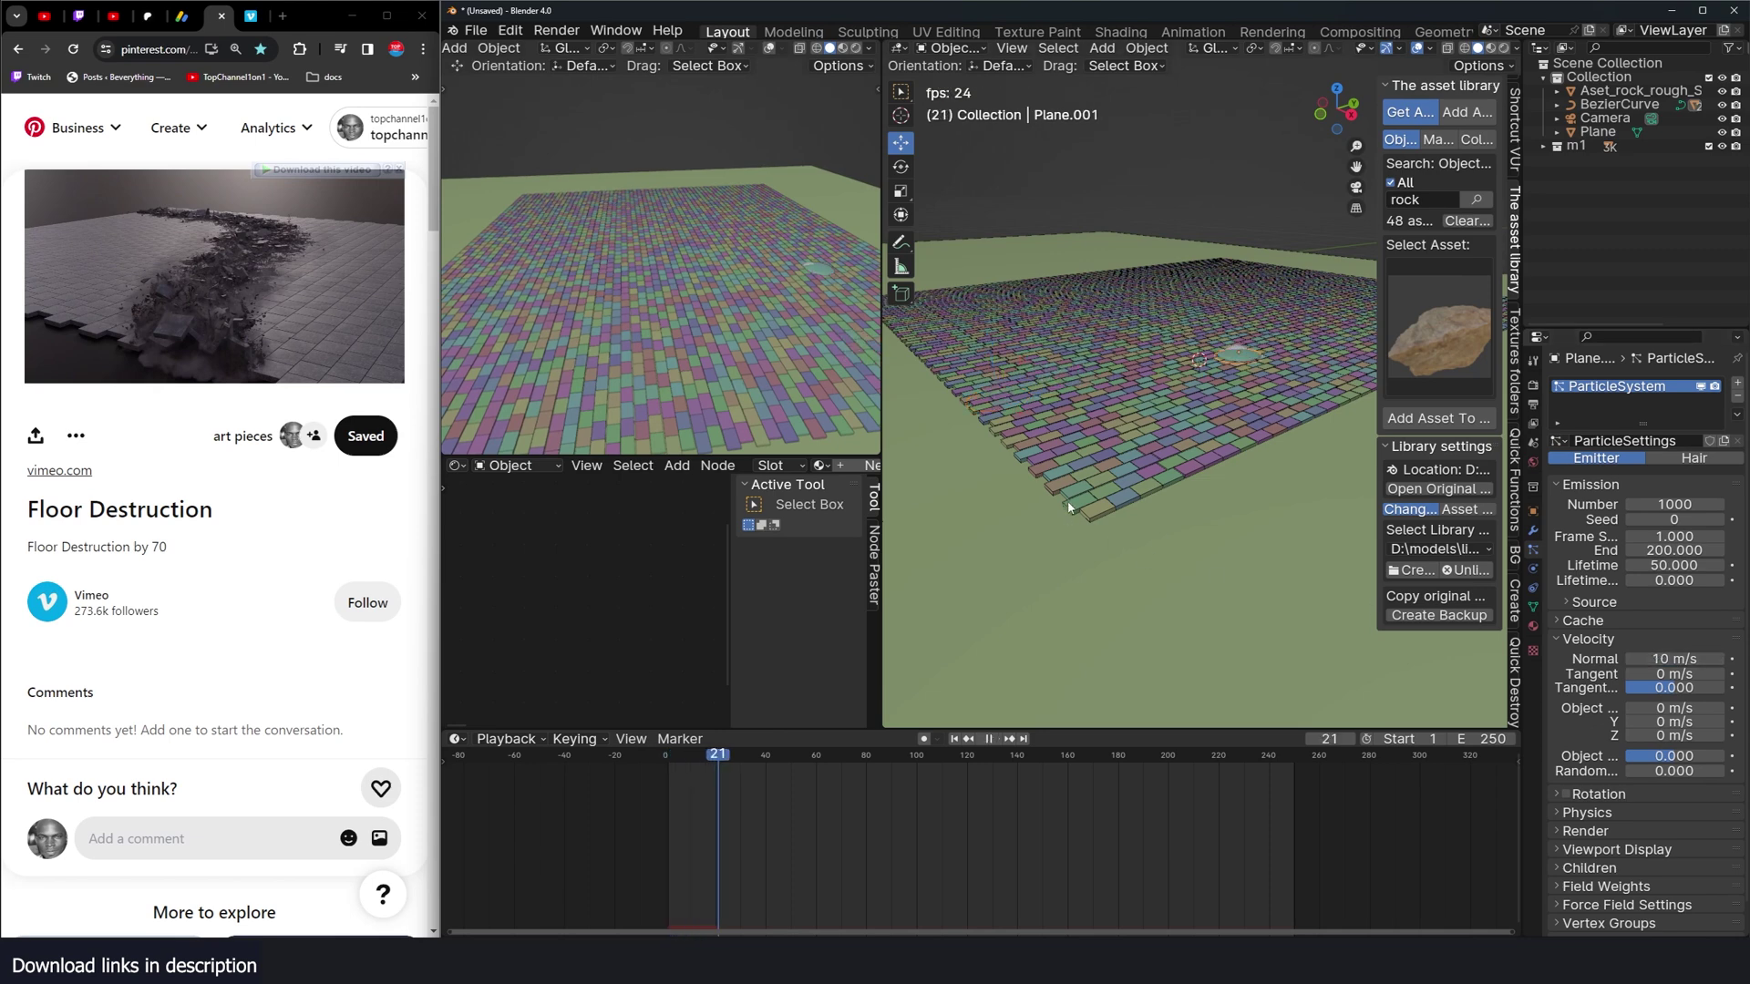
key("Escape")
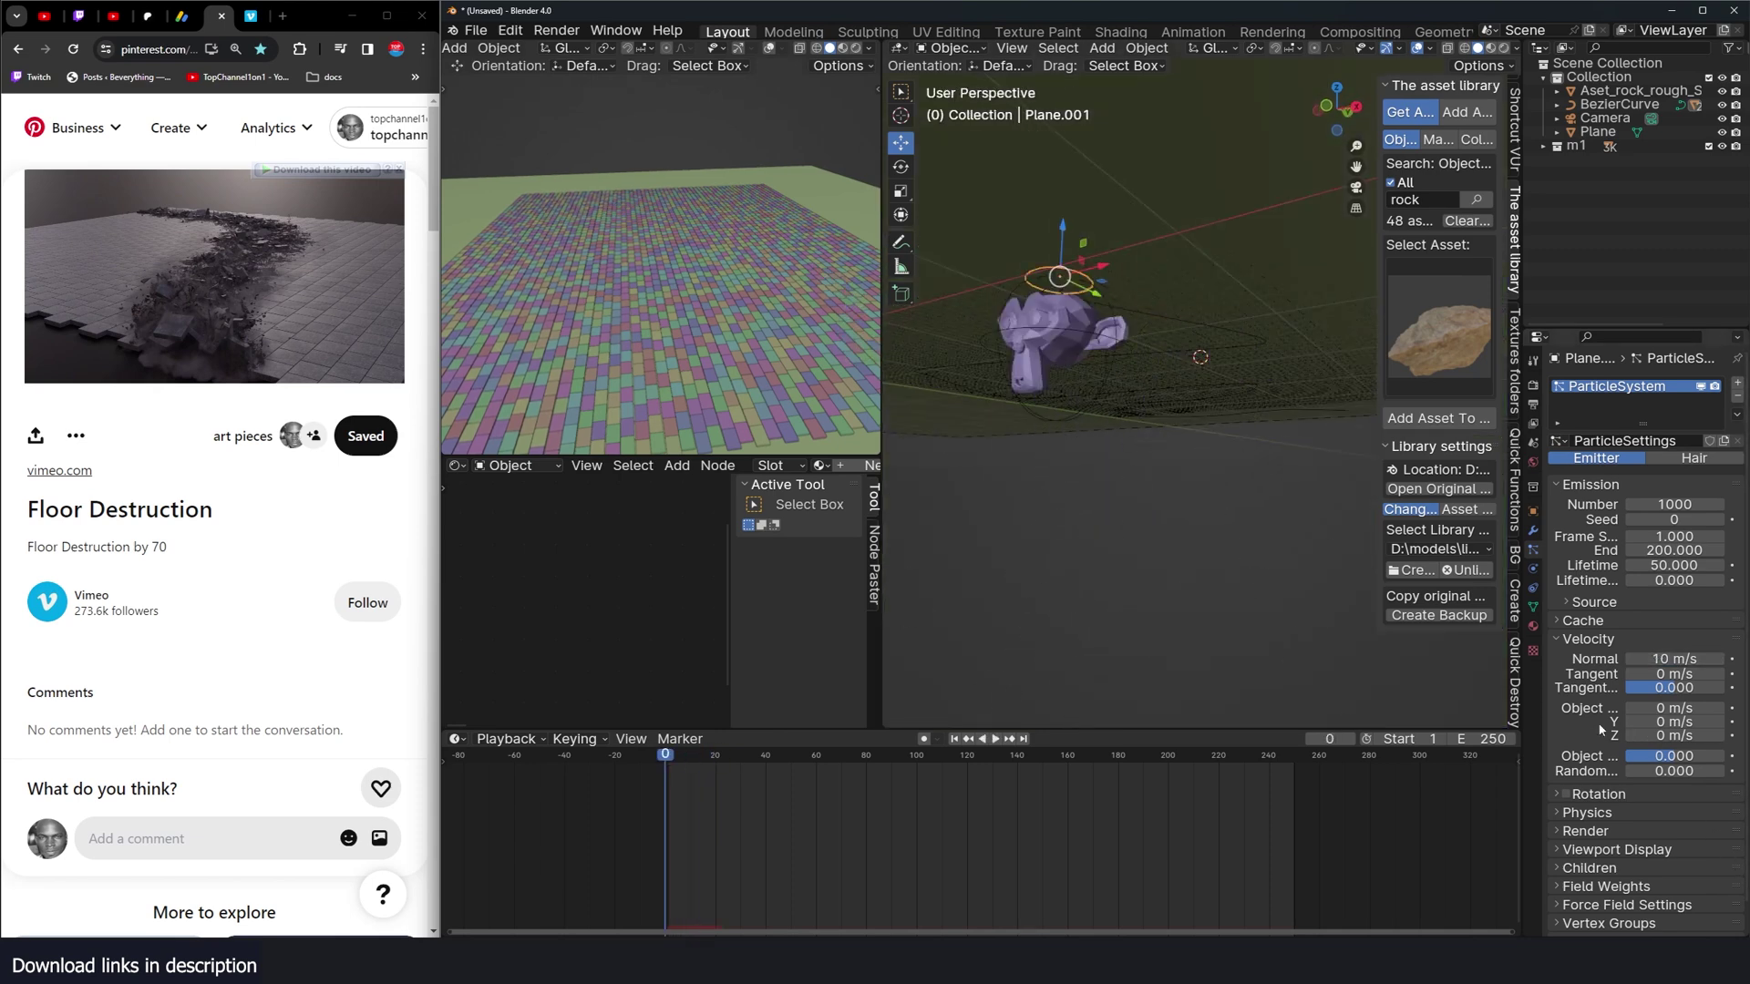
Step: Lower the particles' gravity field weight to 0.270 and preview the emission
left_click(1710, 886)
scroll(1711, 886, "down", 1)
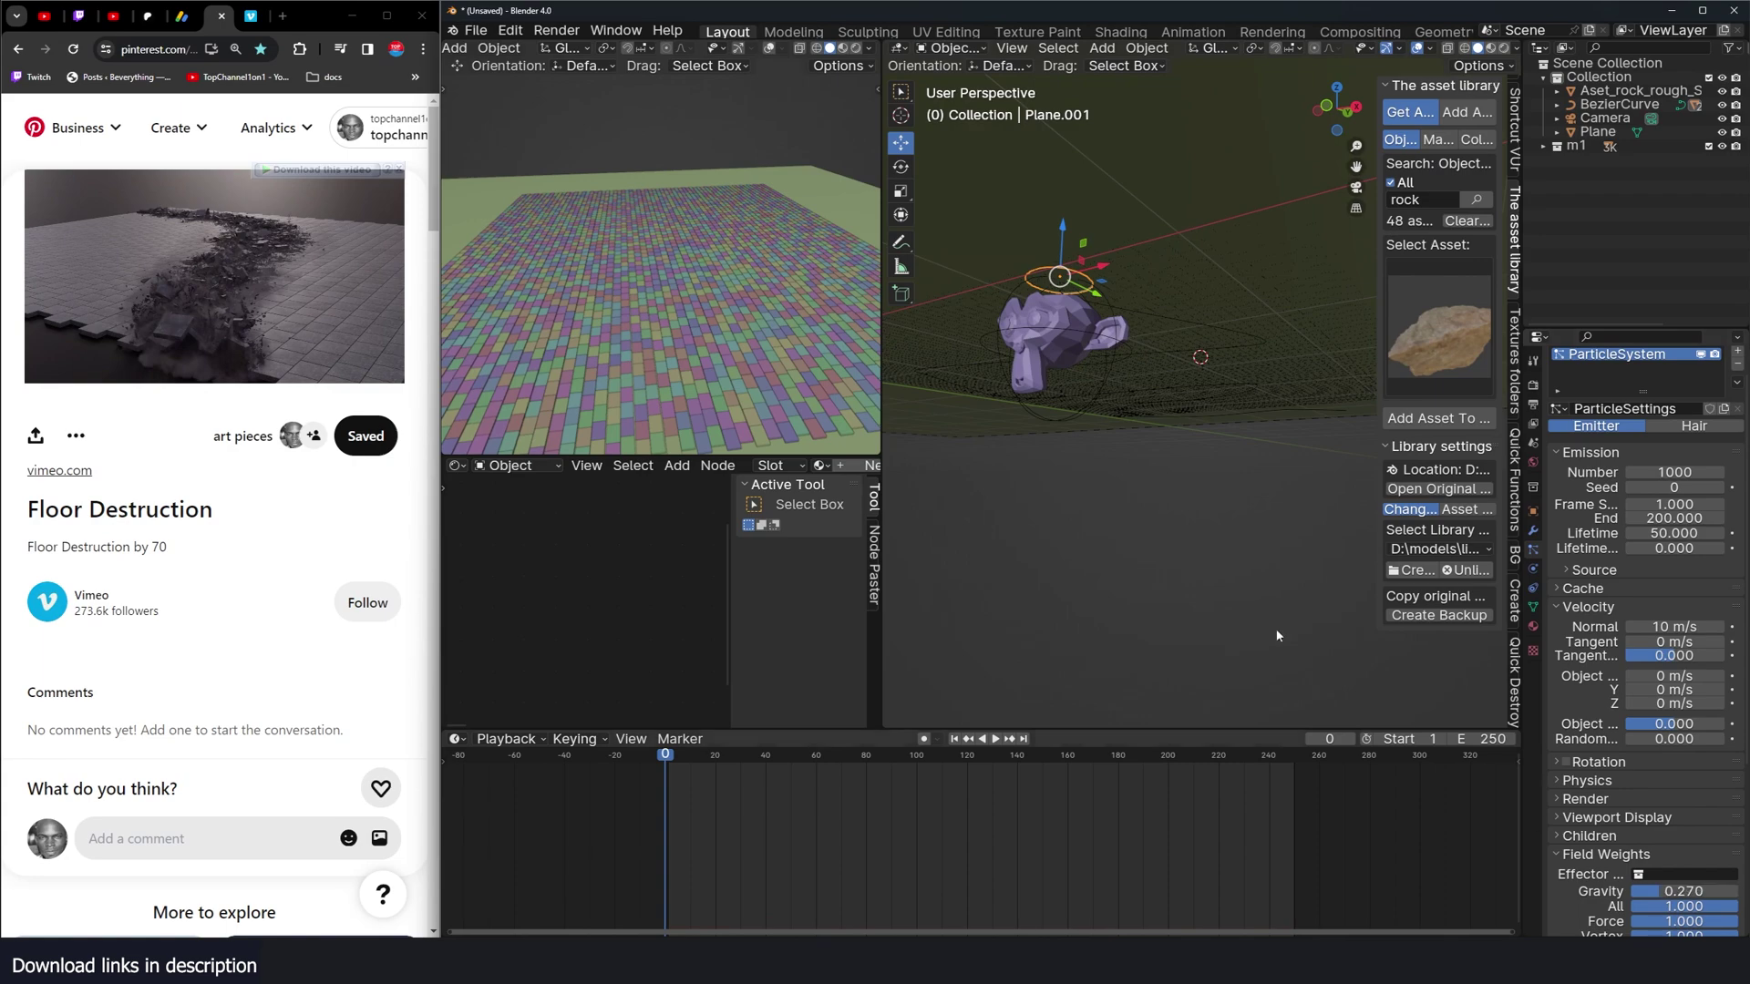
key("space")
key("Escape")
Step: Readjust the particles' normal velocity and set their gravity field weight to 0.925, checking the emission in playback
key("Tab")
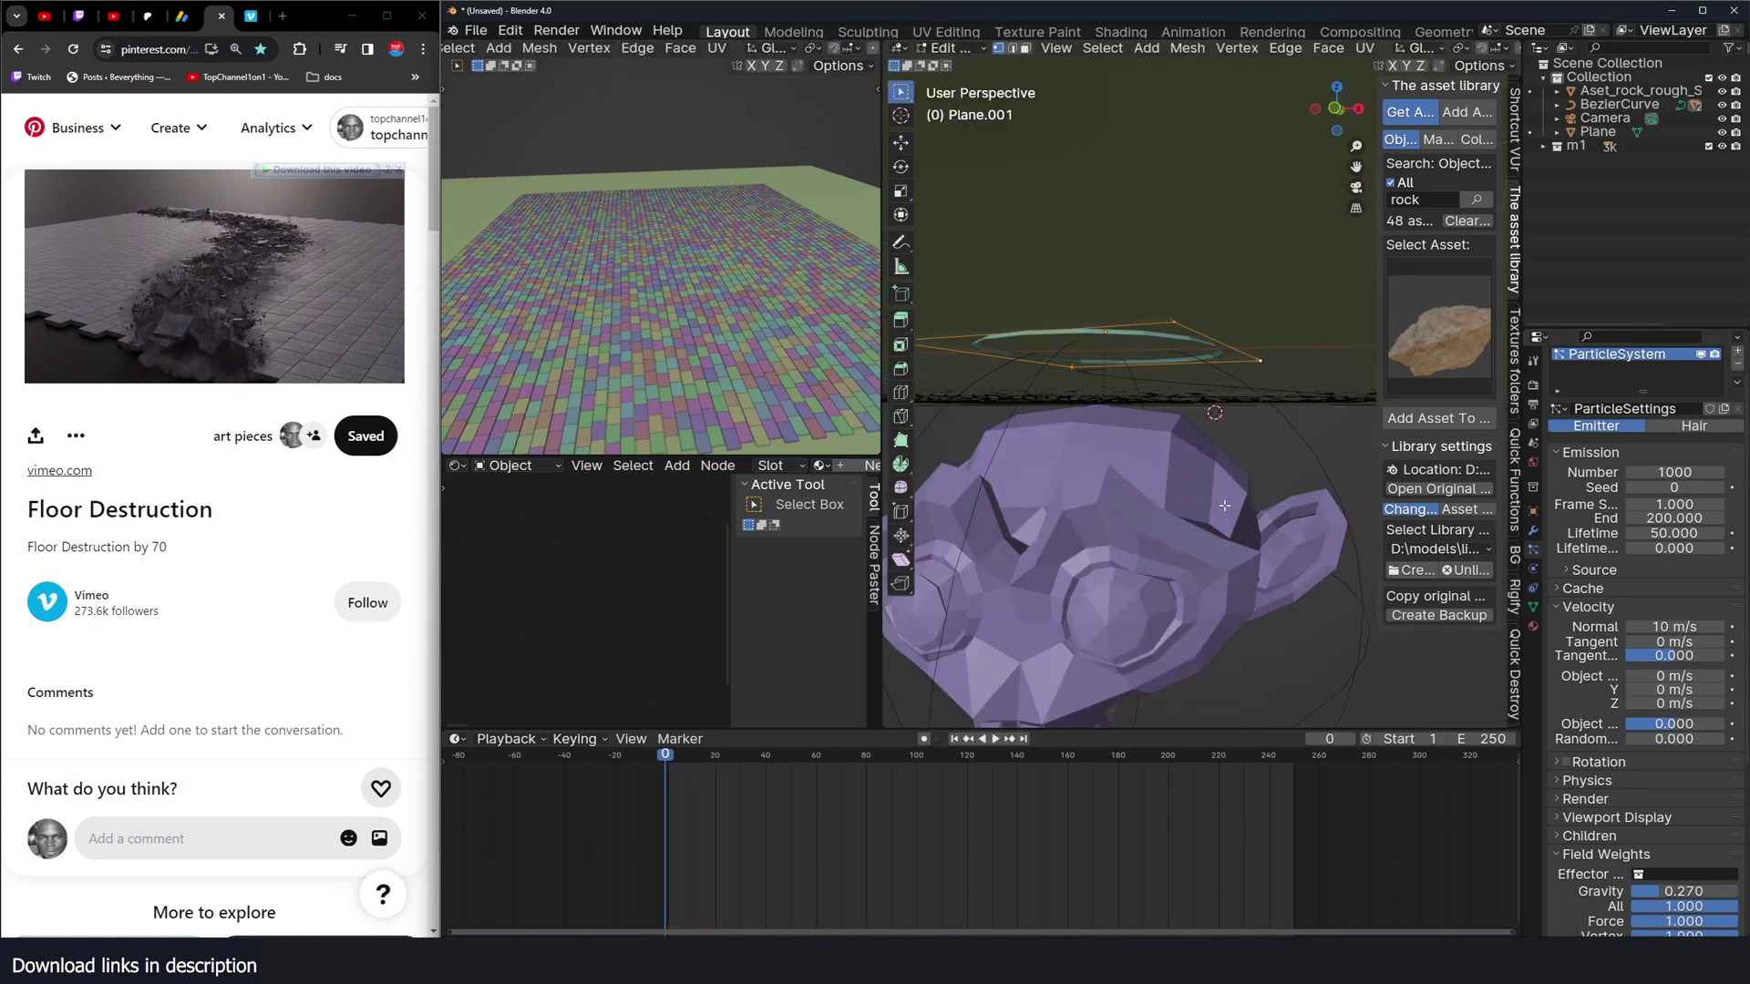
key("Tab")
key("space")
key("Escape")
middle_click_drag(1165, 514, 1161, 511)
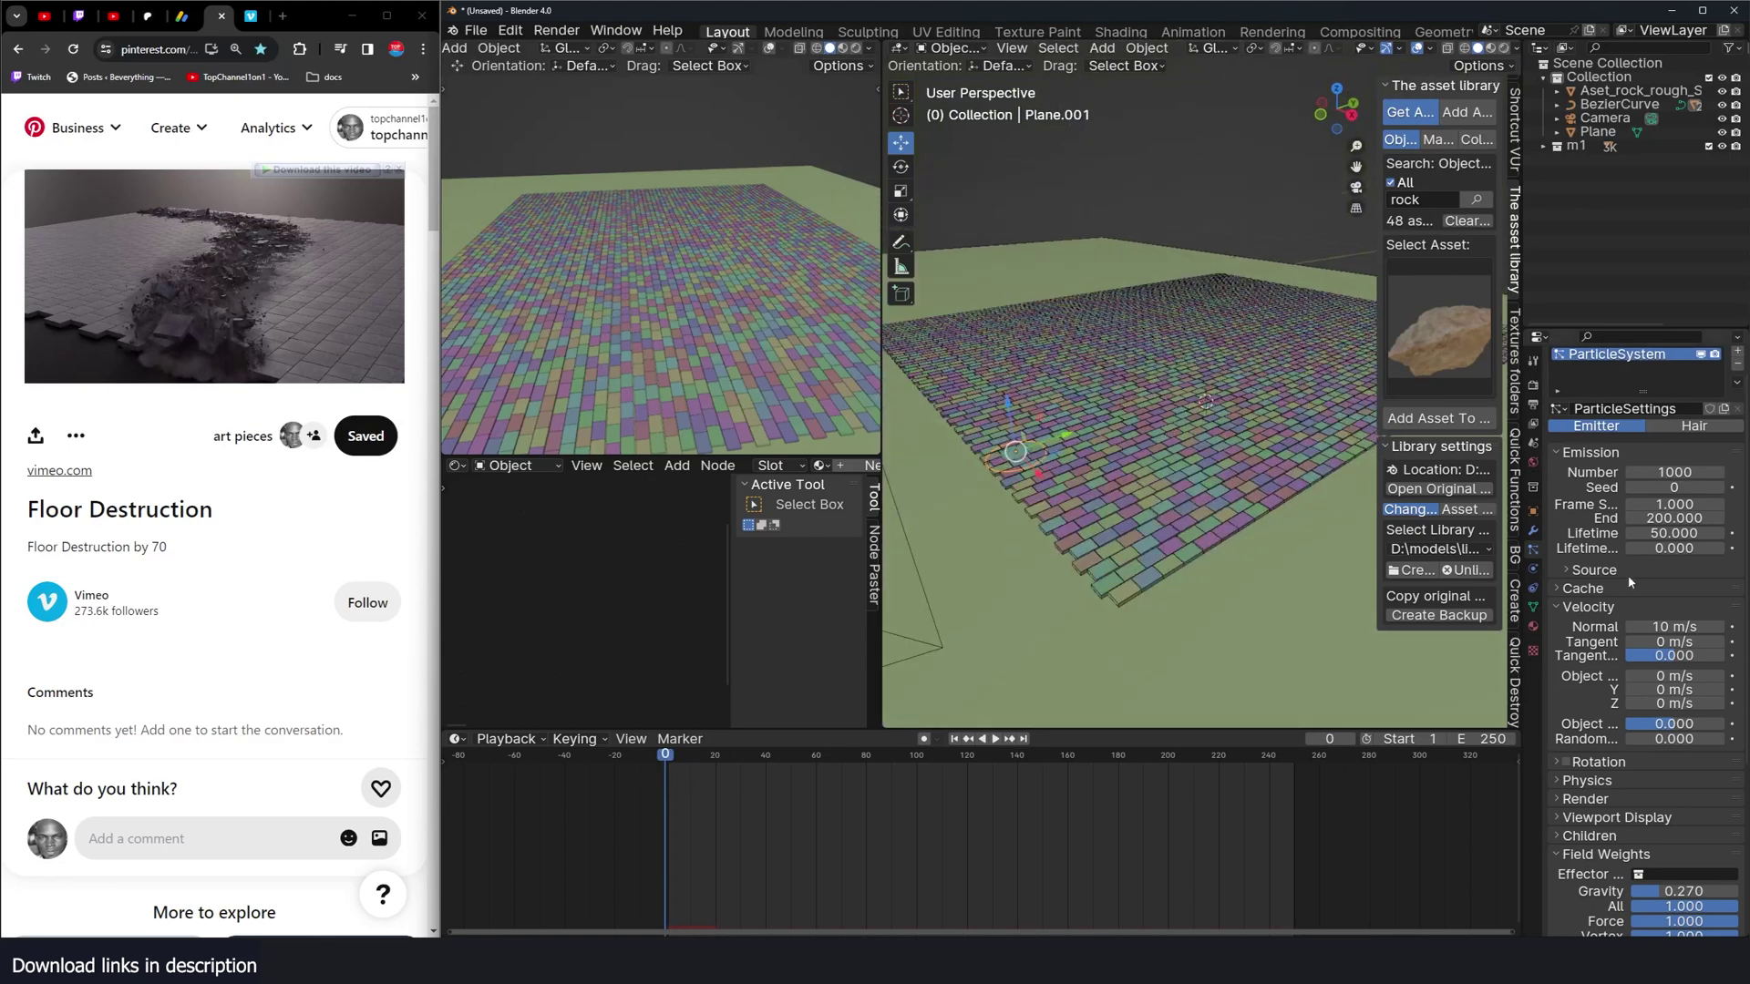
left_click(1675, 627)
key("space")
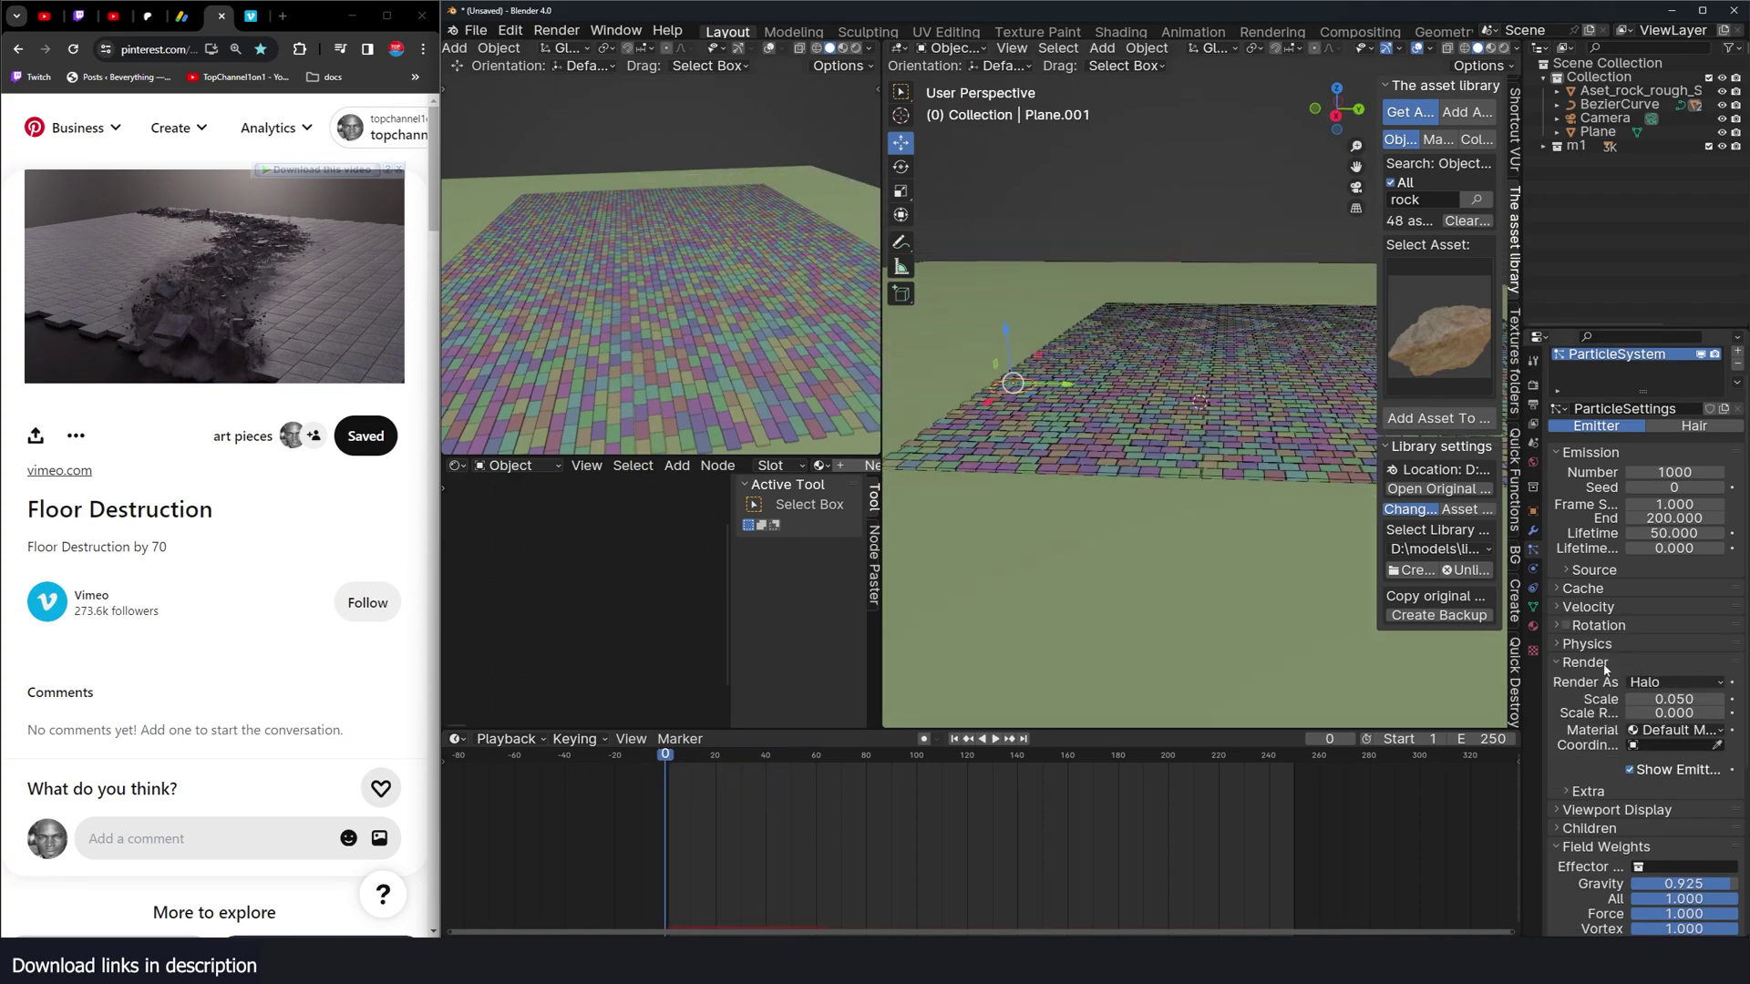
Step: Render the particles as Object using the imported rock as instance, with scale 1.000 and scale randomness 0.884
left_click(1677, 682)
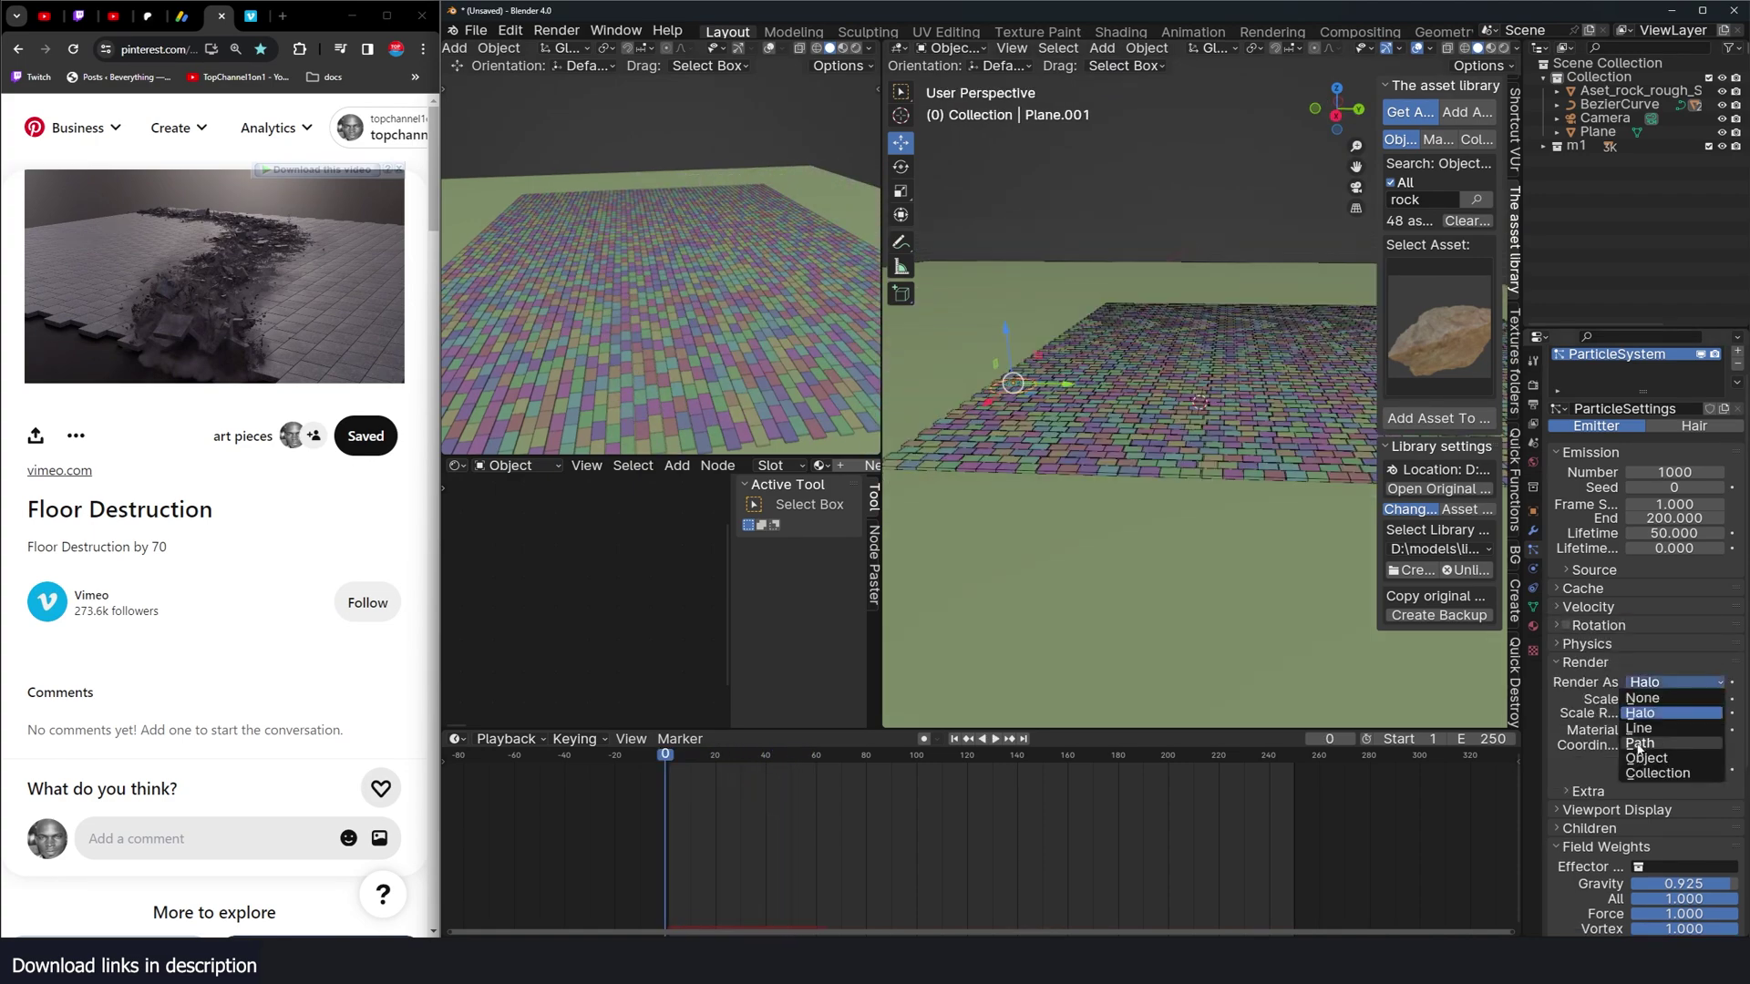
left_click(1673, 743)
scroll(1027, 493, "down", 5)
middle_click_drag(1261, 434, 1273, 481)
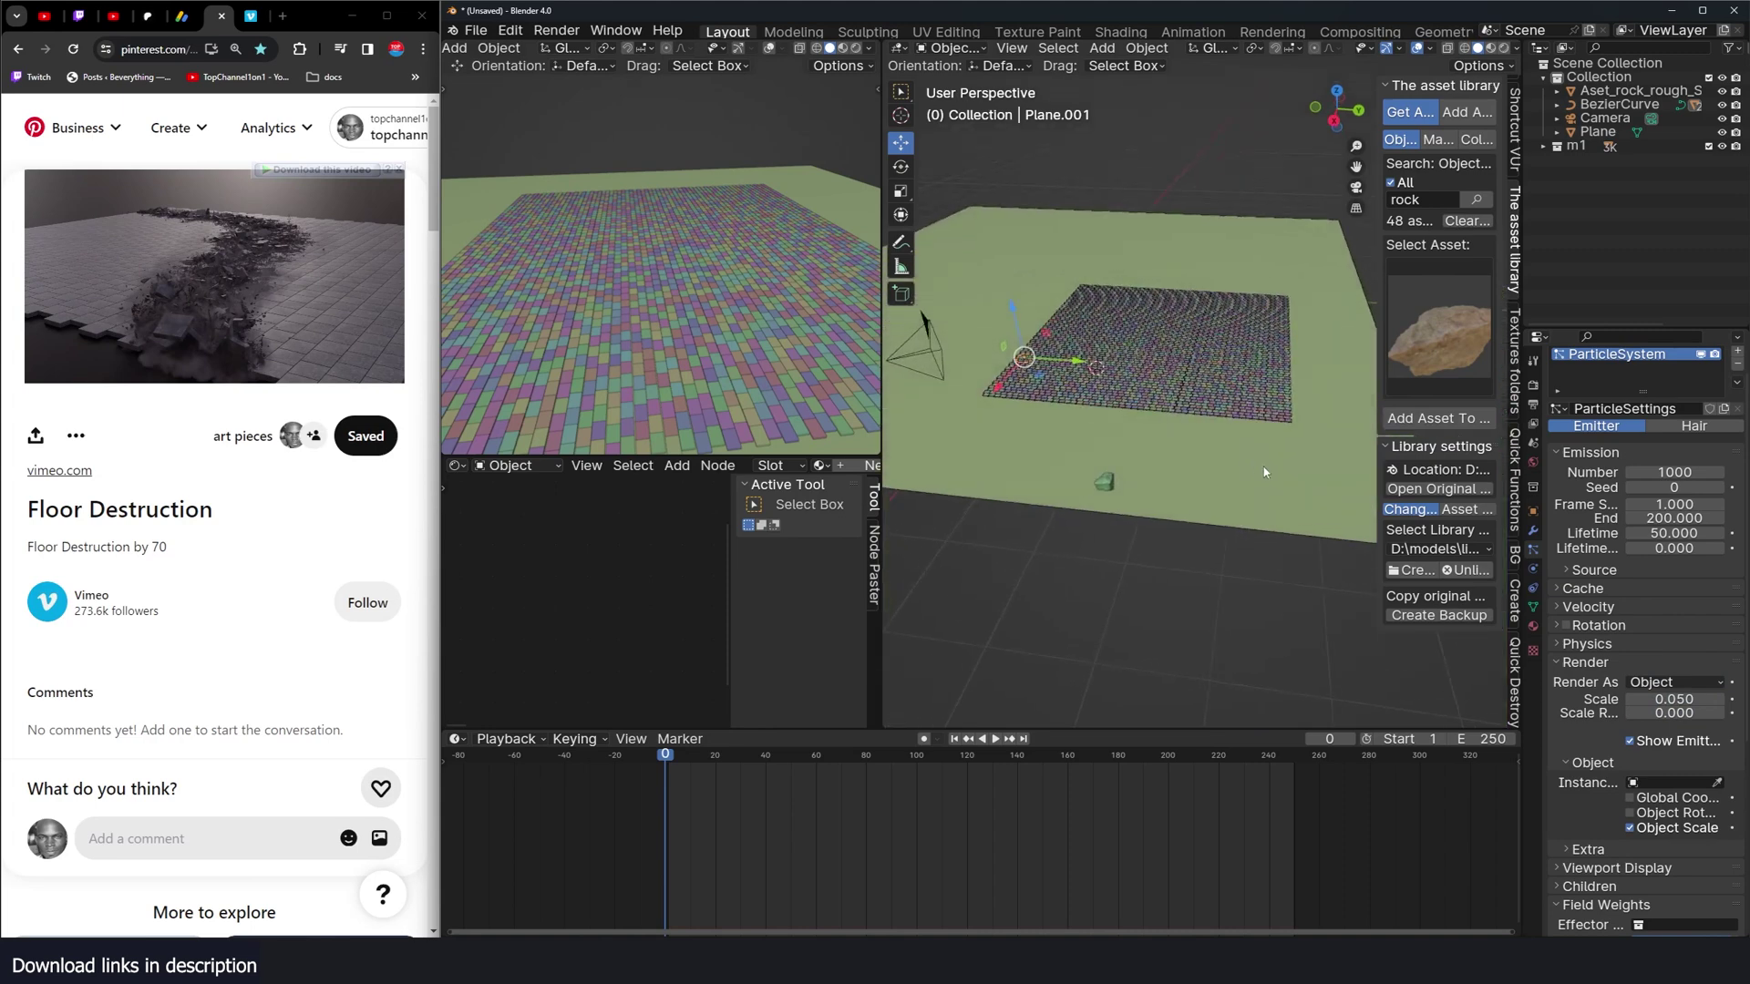
scroll(1280, 483, "up", 2)
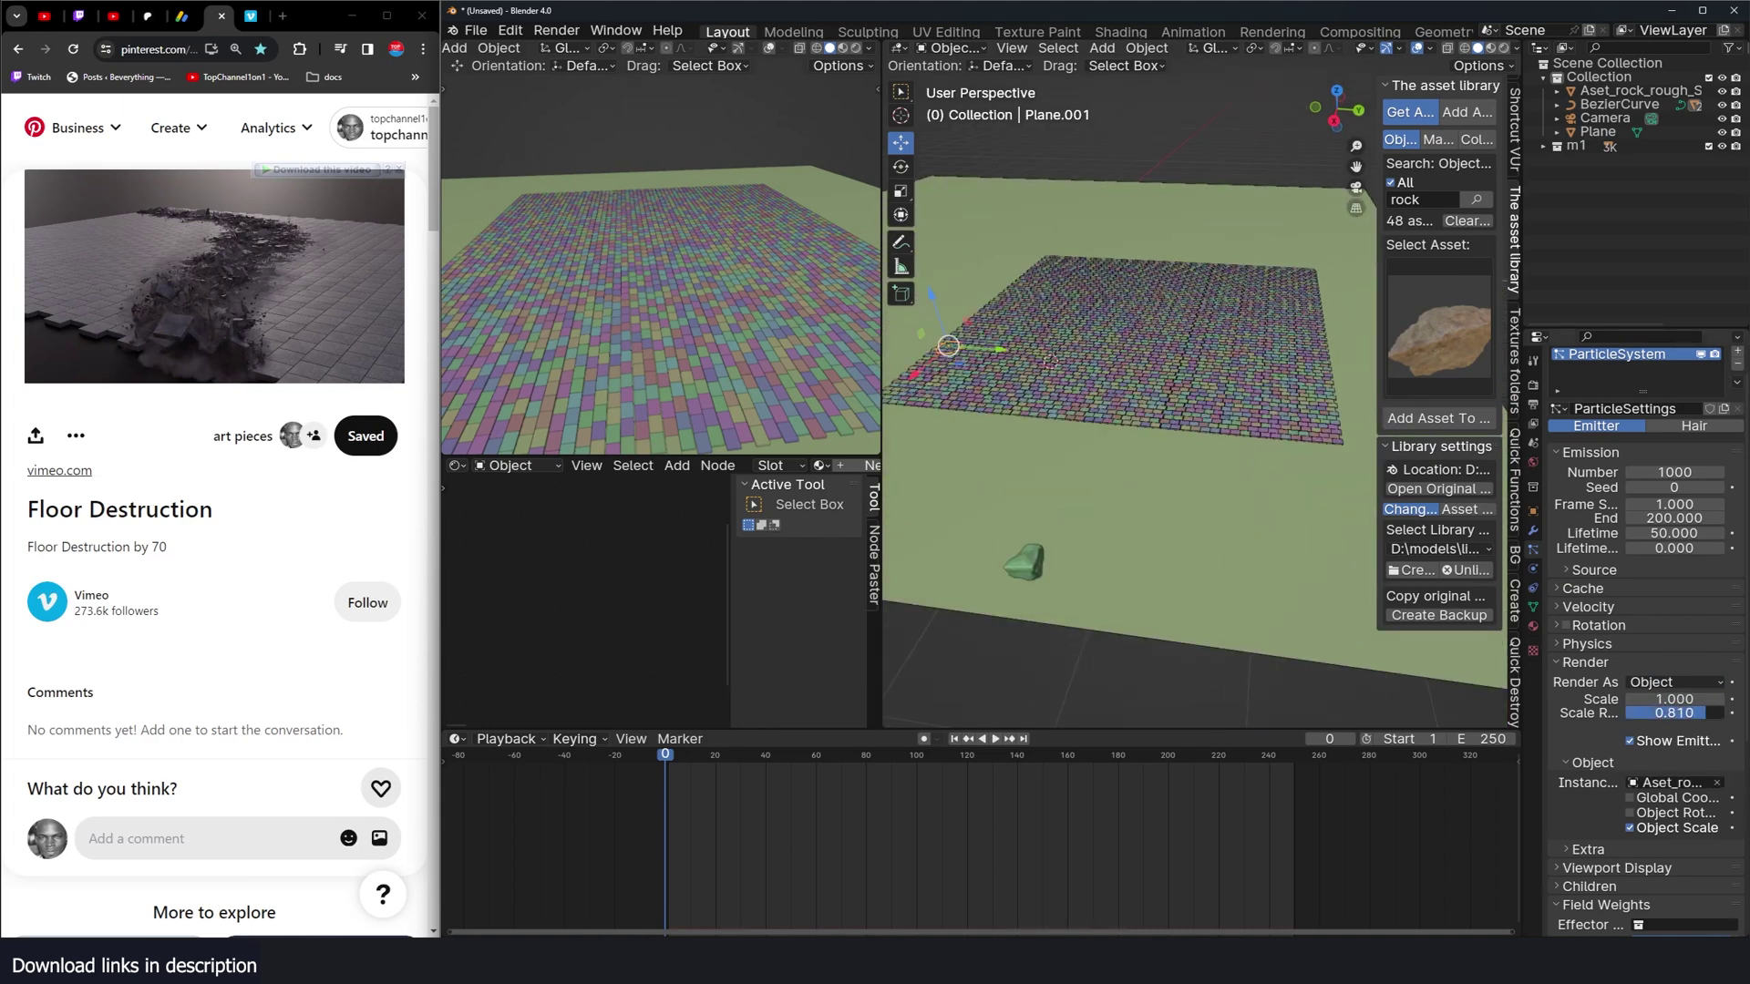
middle_click_drag(1249, 615, 1422, 593)
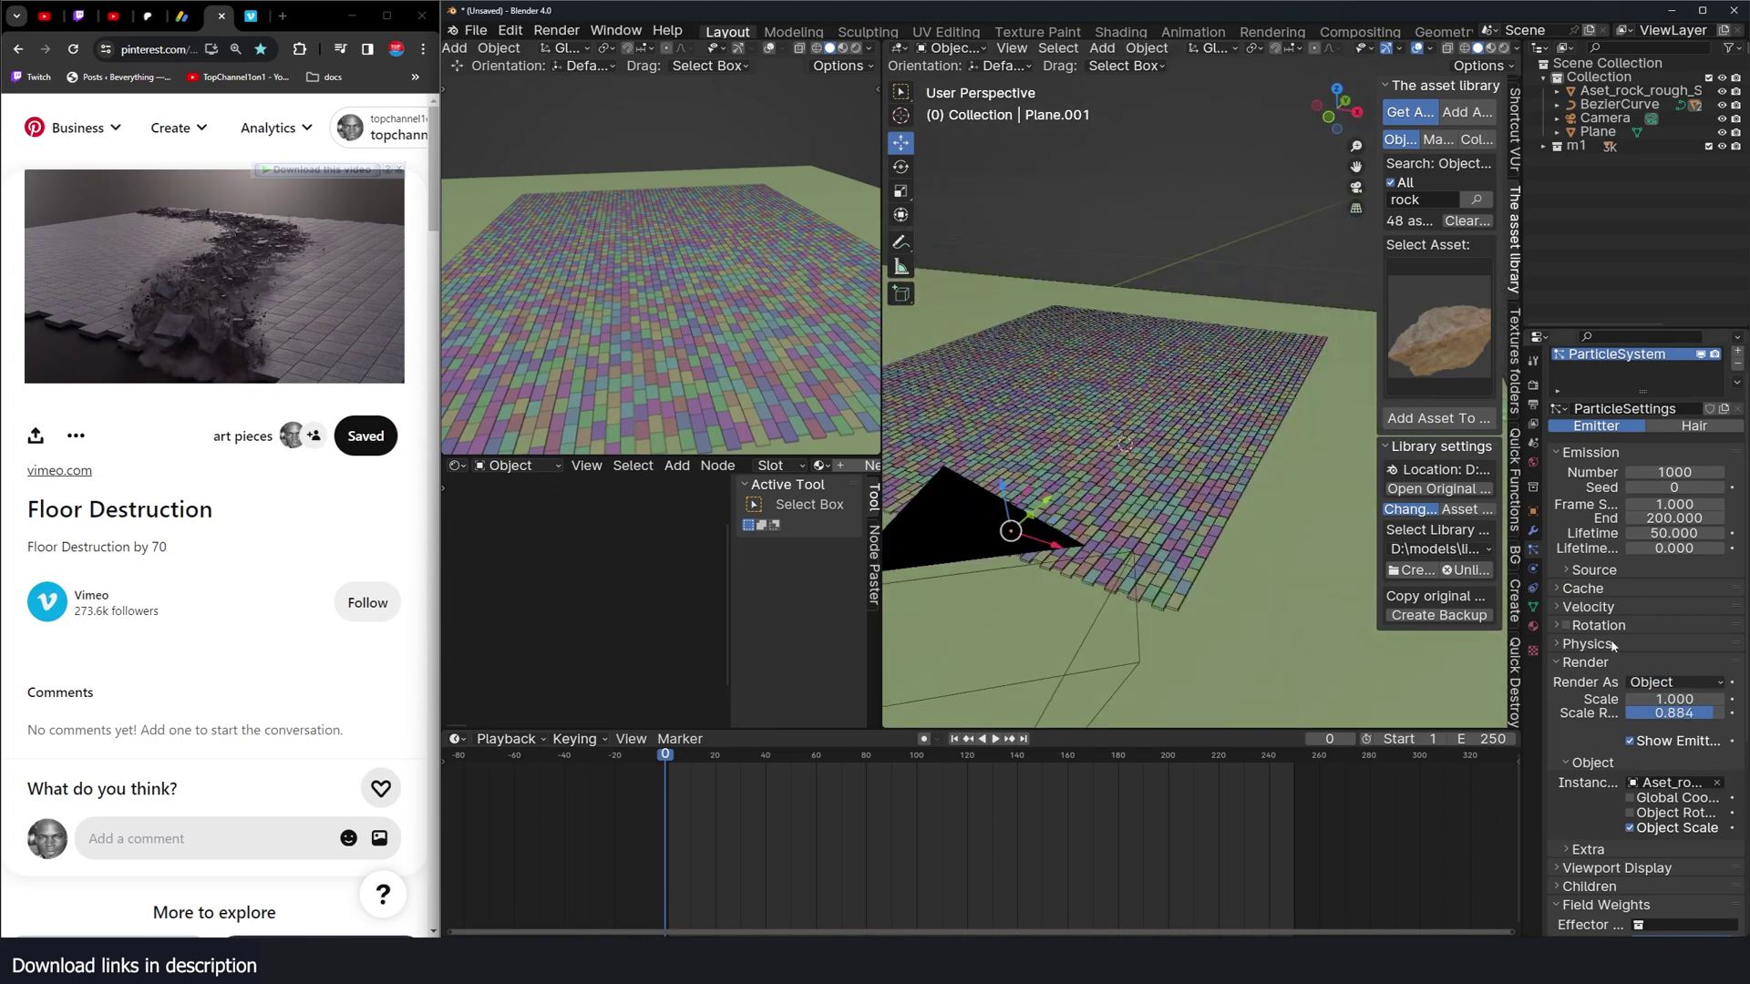
Step: Enable dynamic rotation for the rock particles with orientation randomness 0.769, expand the angular velocity settings, and preview the emission
left_click(1559, 629)
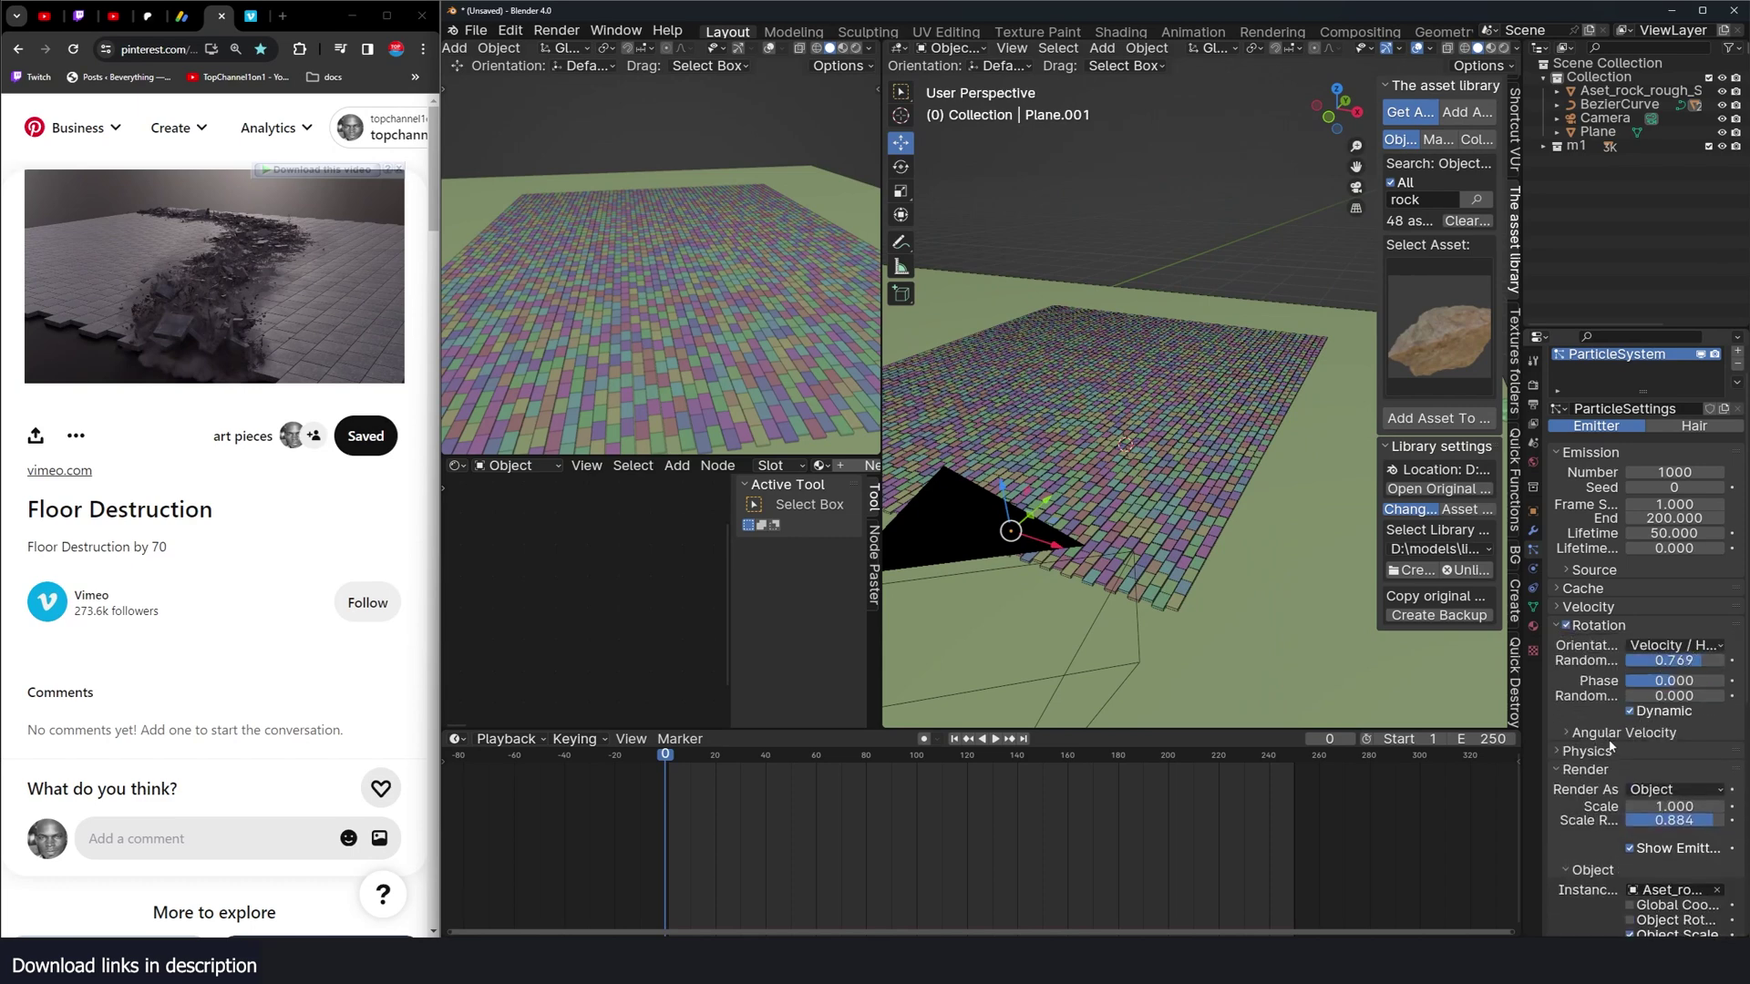
left_click(1609, 737)
key("space")
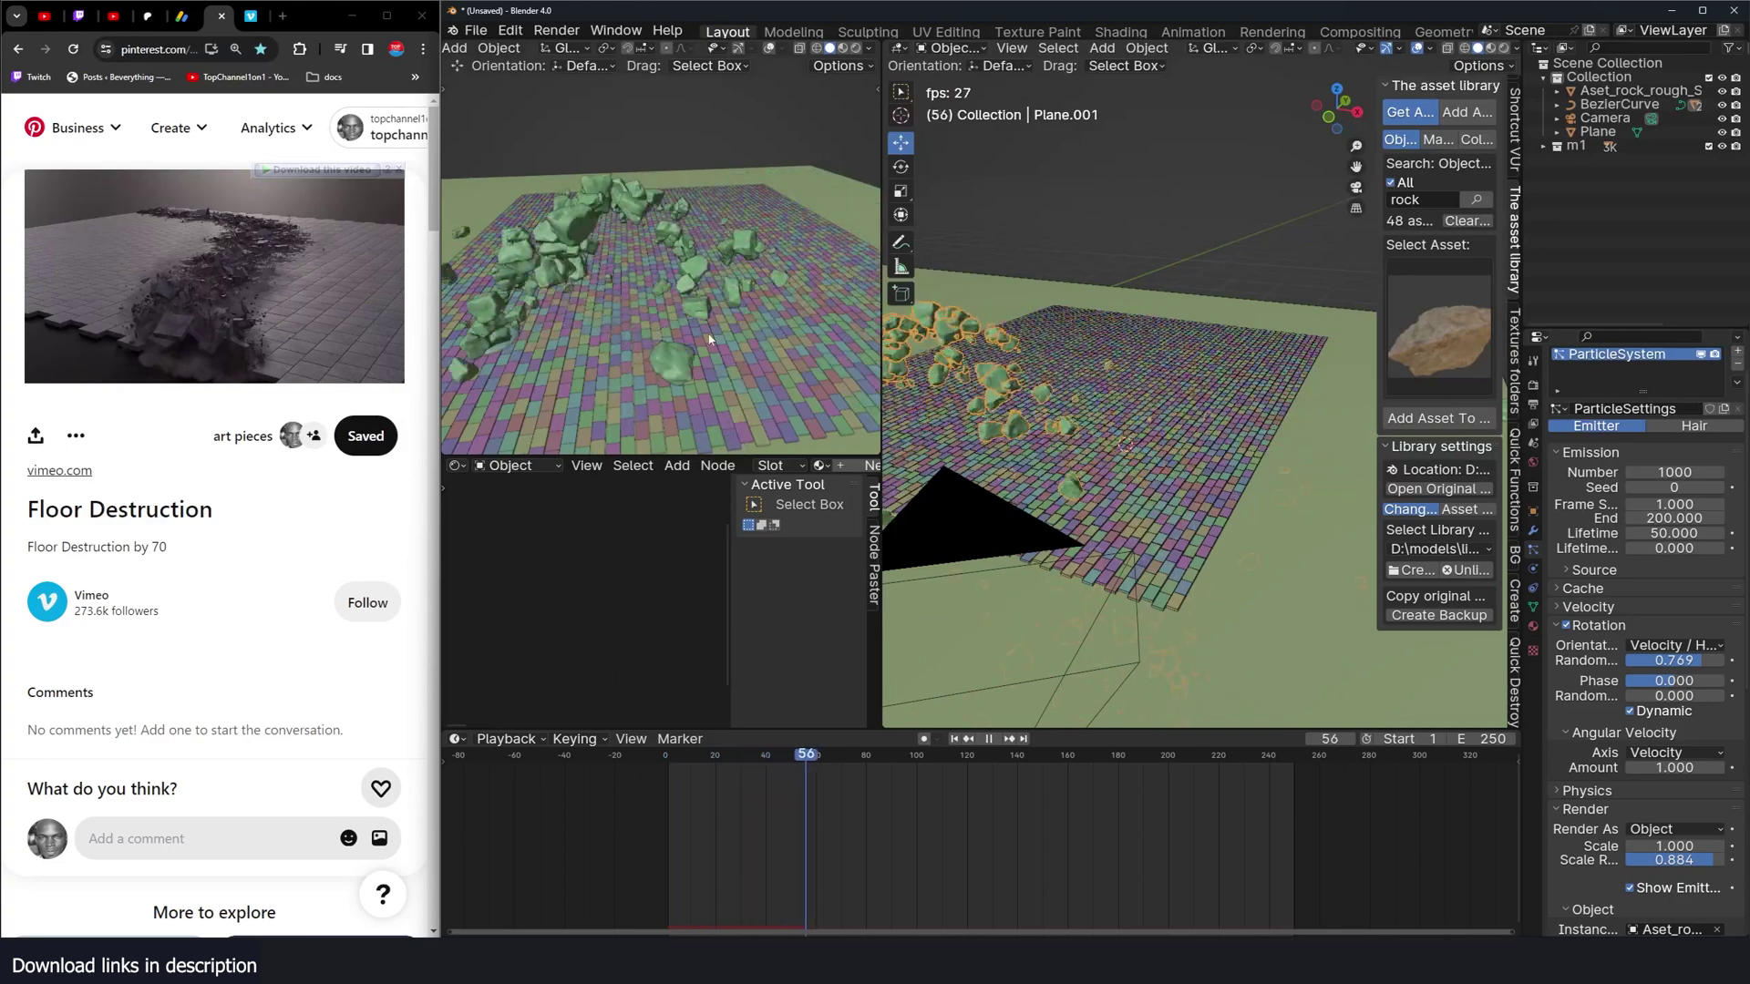
key("Escape")
Step: Add Collision physics to the ground plane and preview how the rock particles react
left_click(1296, 461)
middle_click_drag(1271, 428, 1160, 438)
scroll(1160, 438, "up", 2)
left_click(1533, 568)
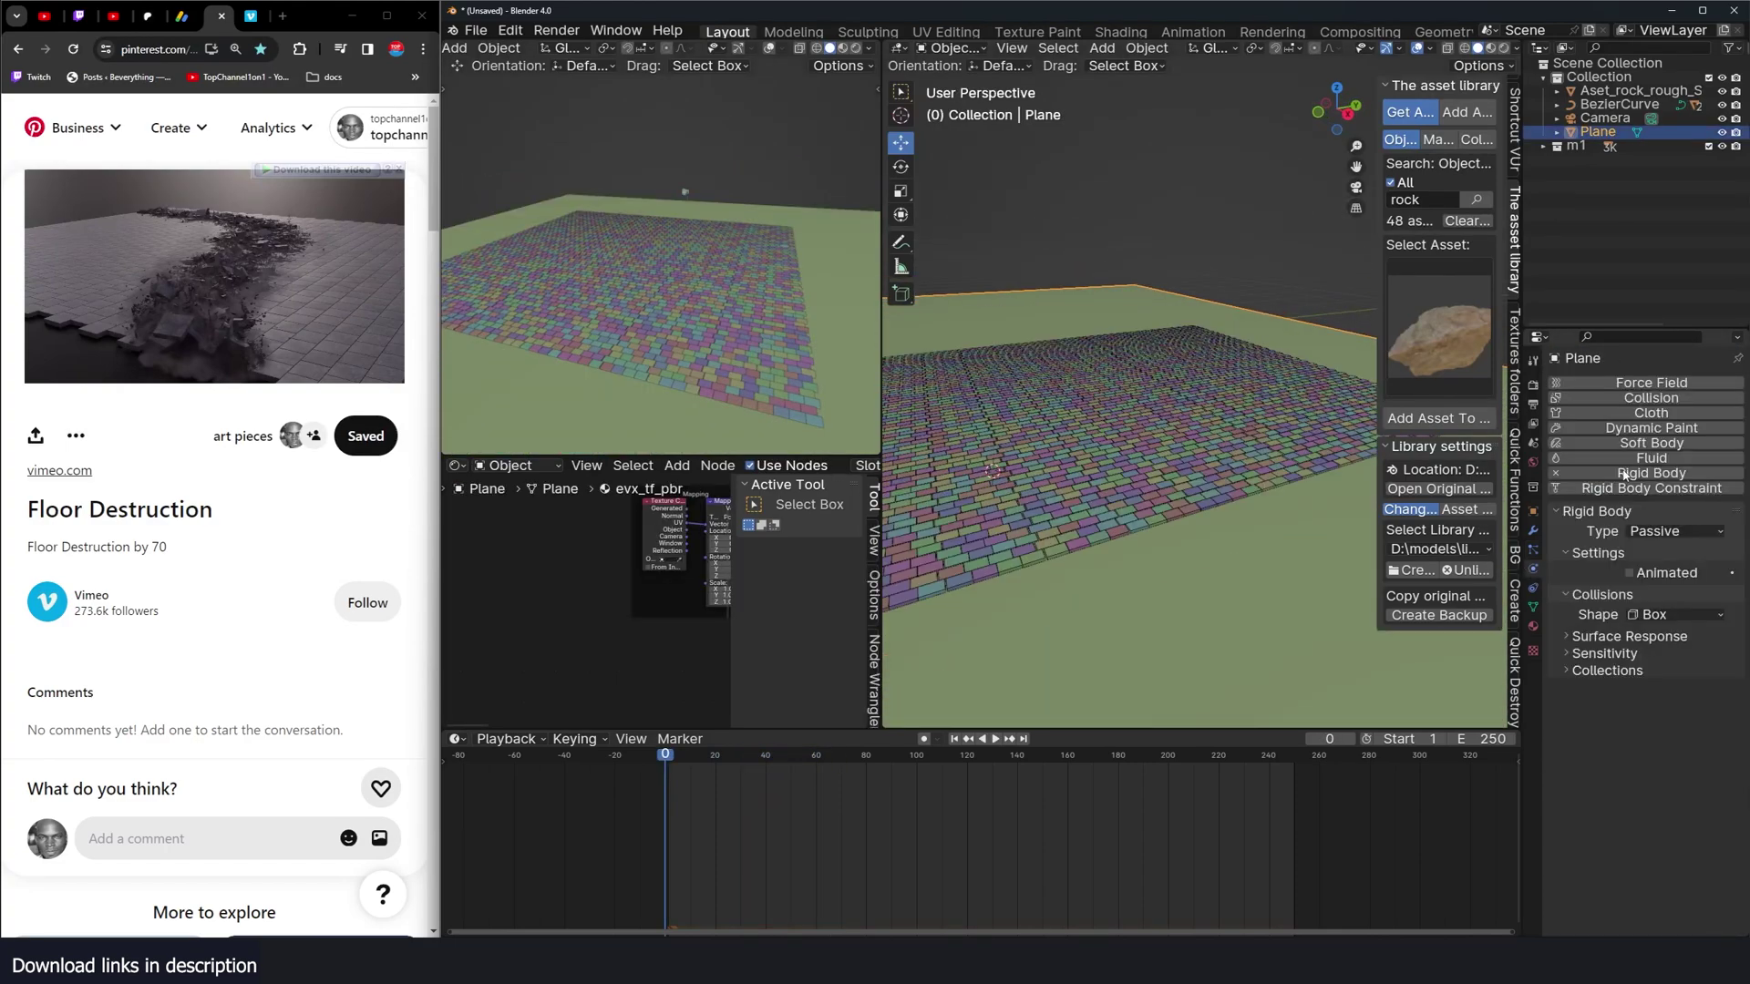
left_click(1644, 398)
middle_click_drag(1140, 372, 1222, 393)
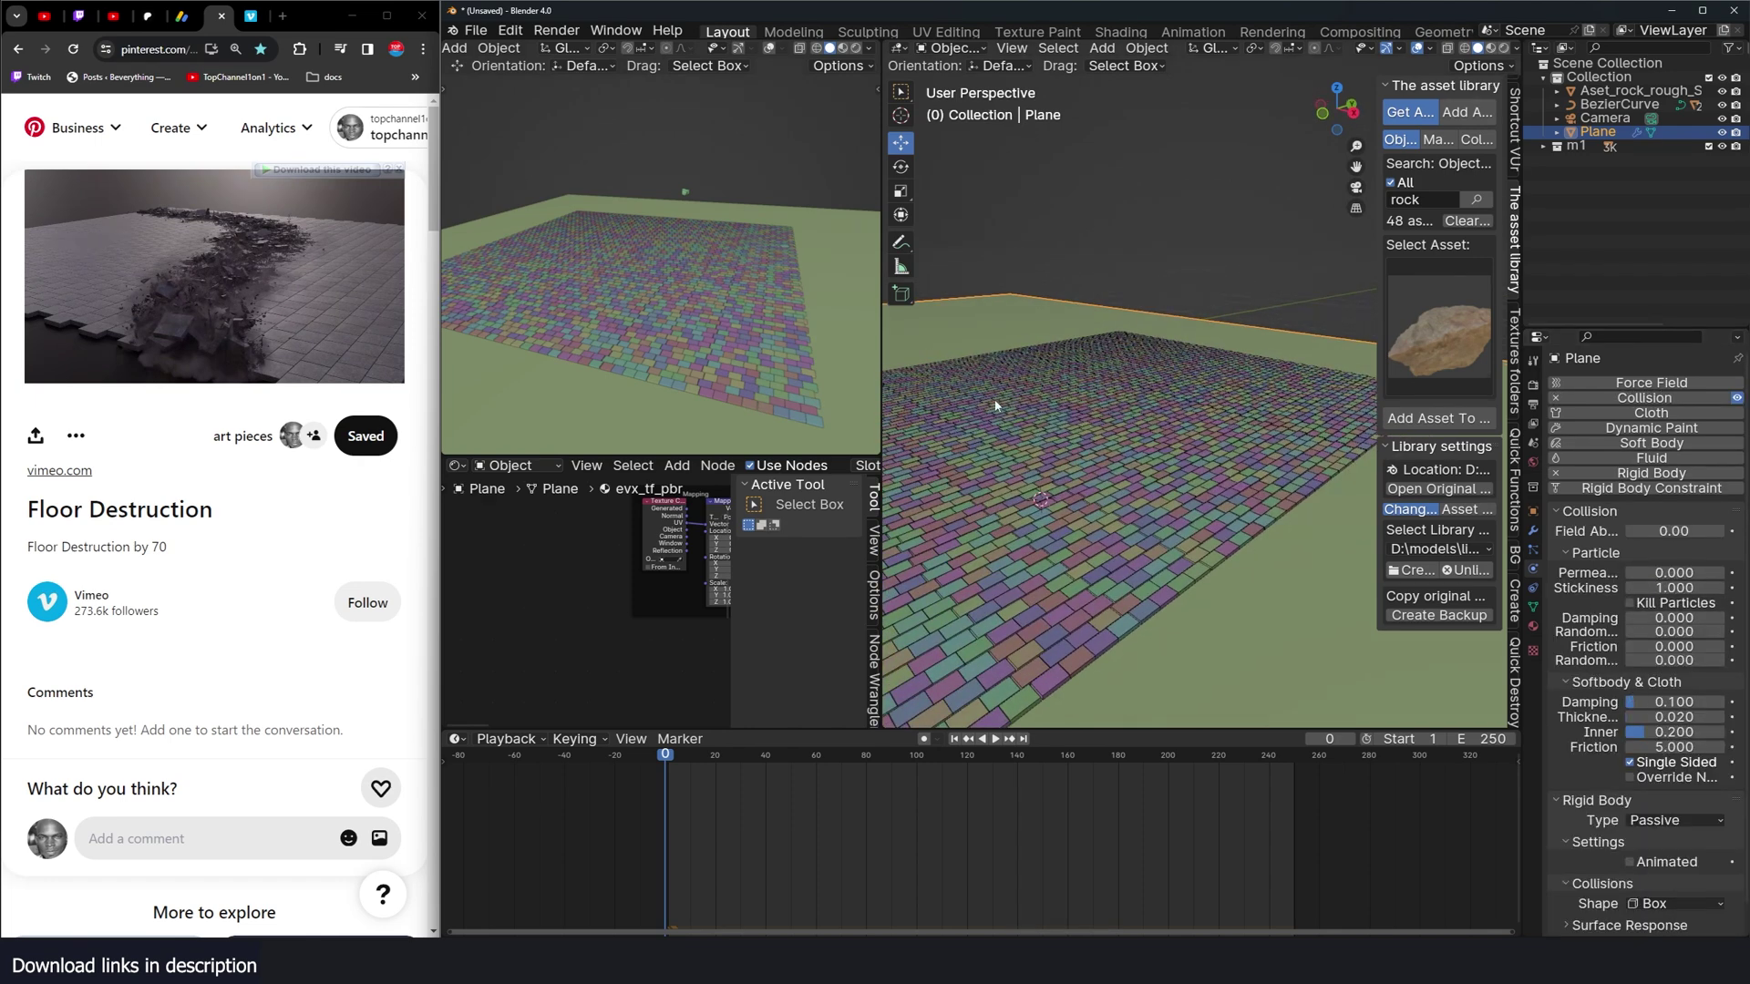
scroll(996, 405, "down", 4)
key("space")
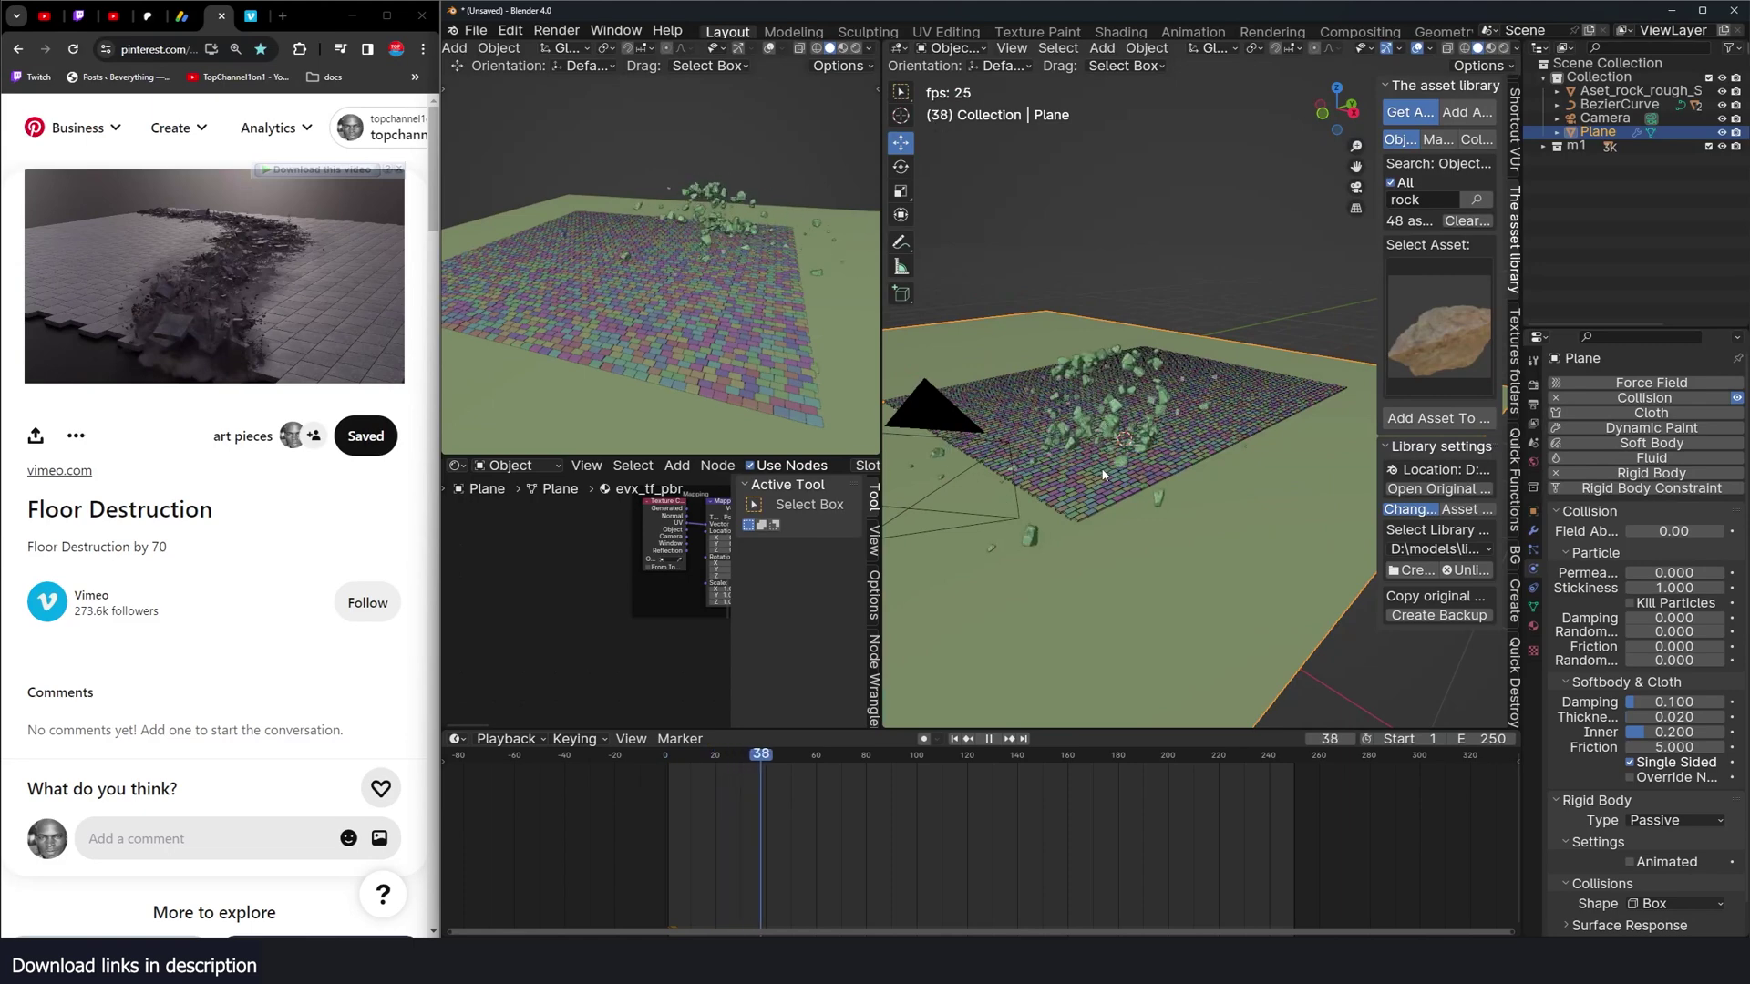
key("Escape")
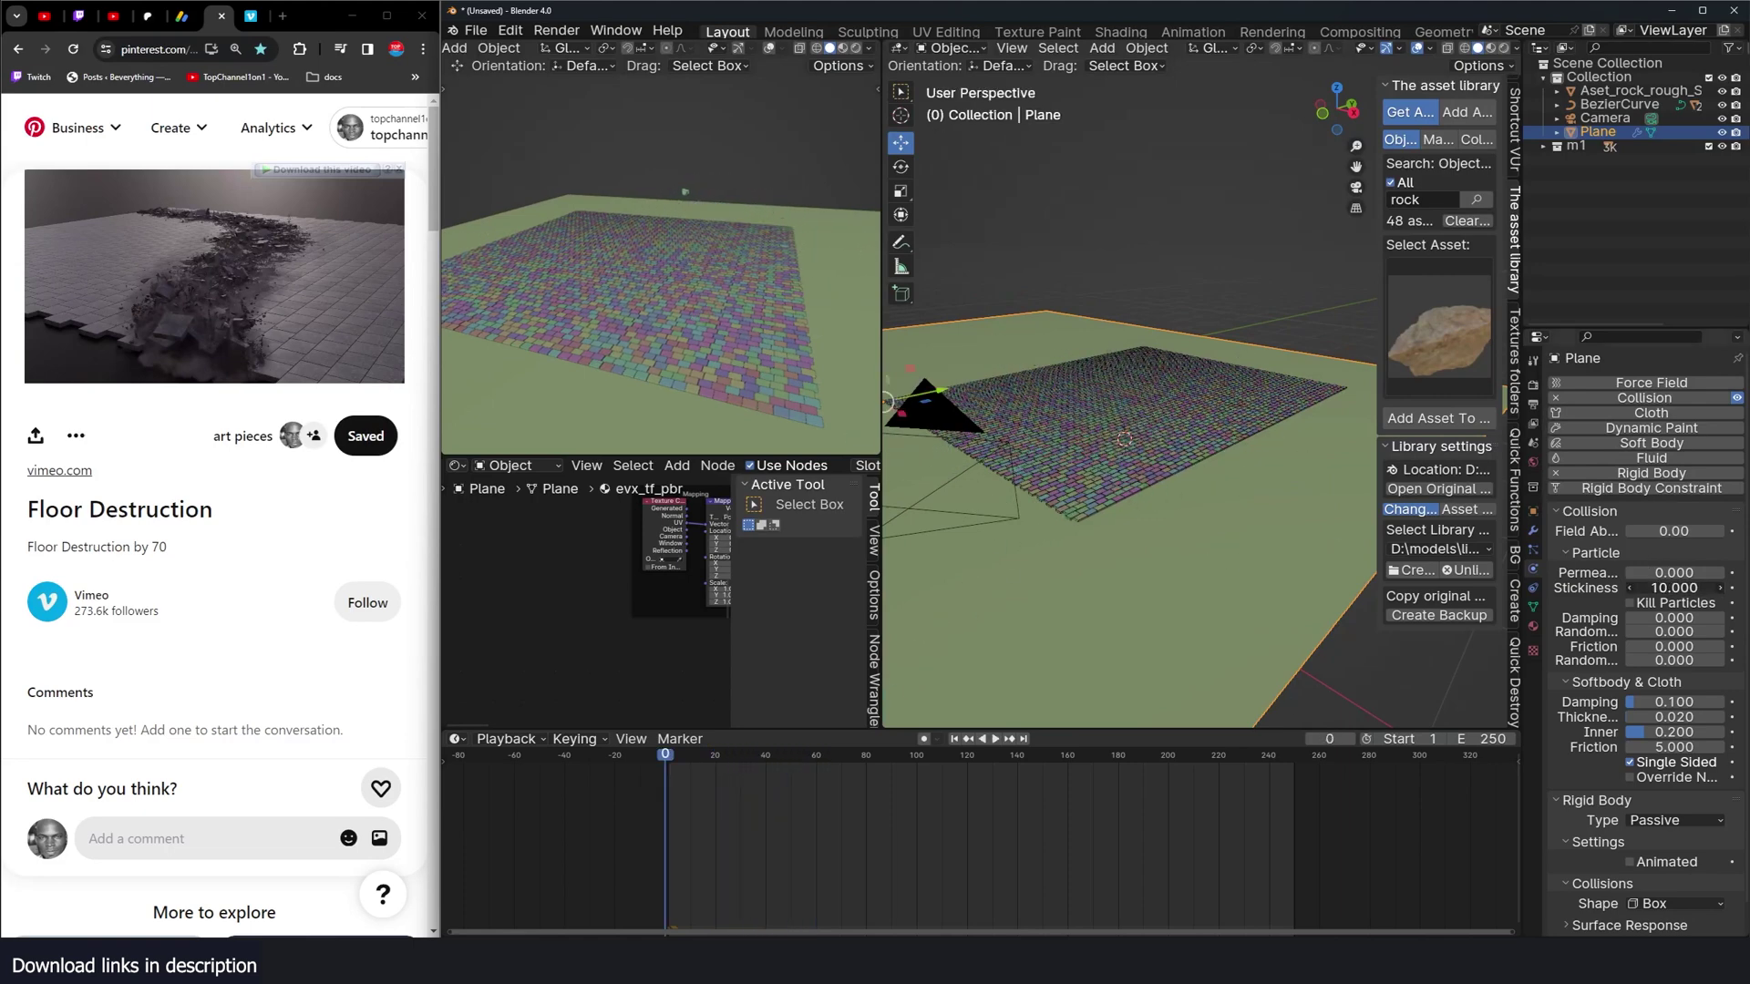
Step: Set the ground plane's particle collision stickiness to 10, damping to 0.571 and friction to 1.000, checking the result in playback
key("space")
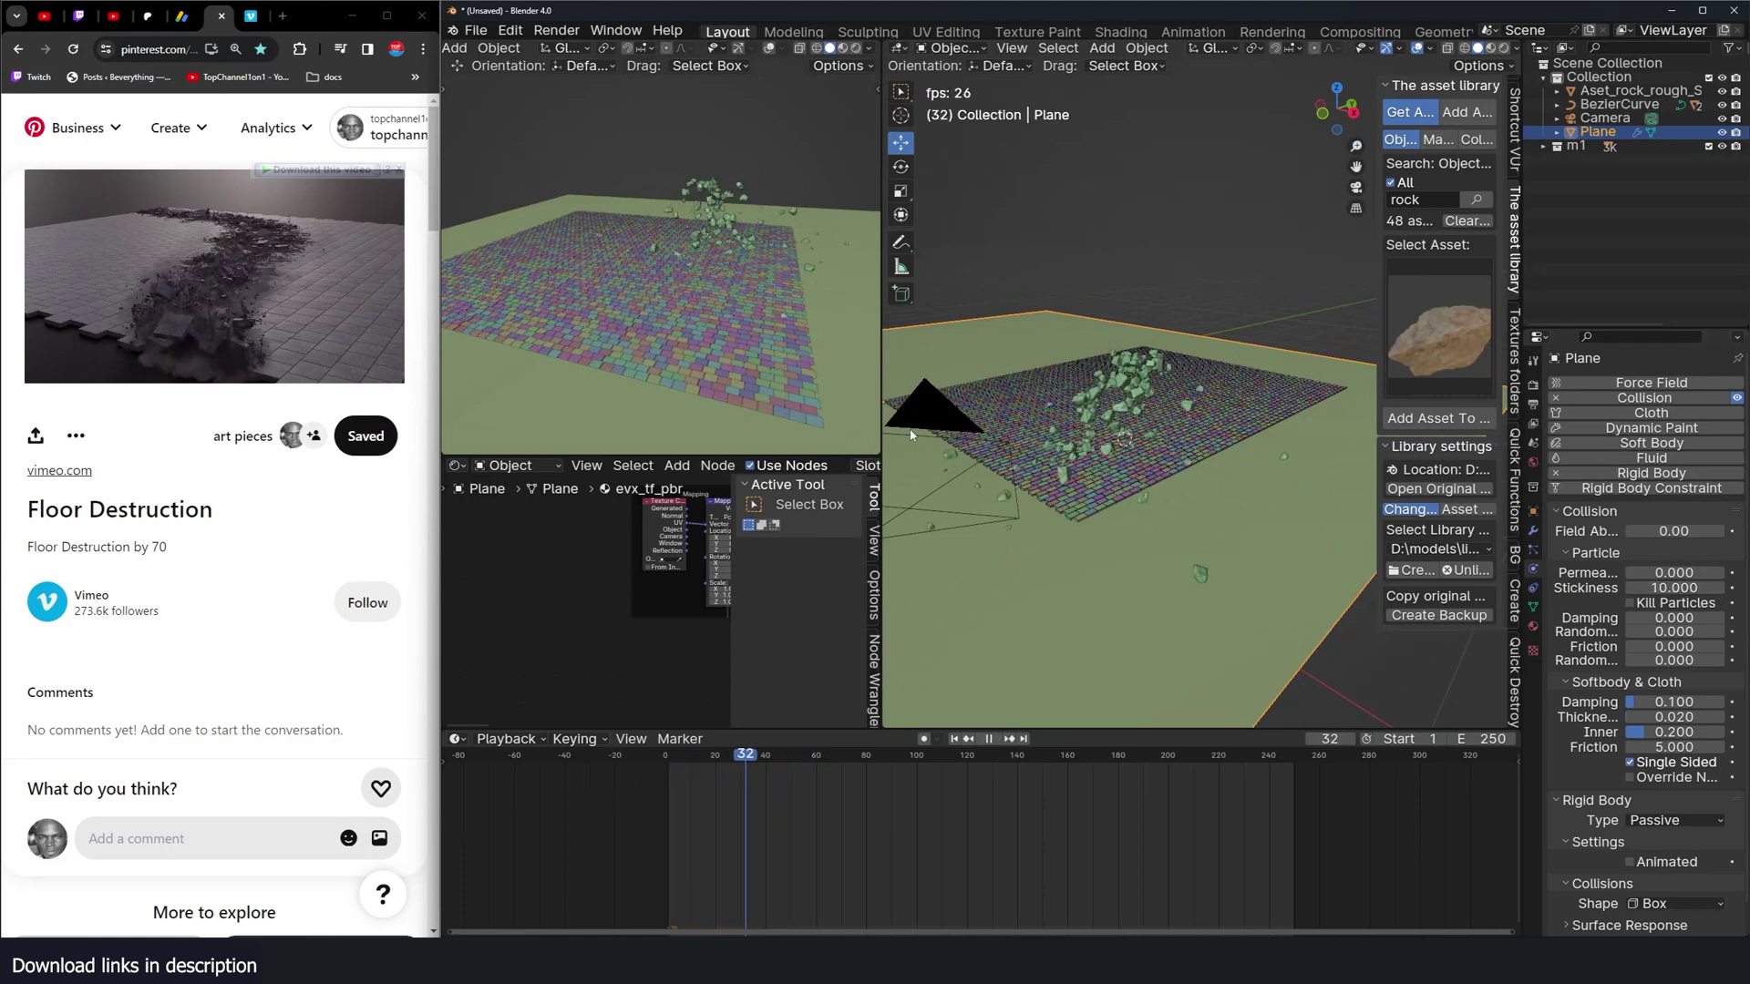
key("Escape")
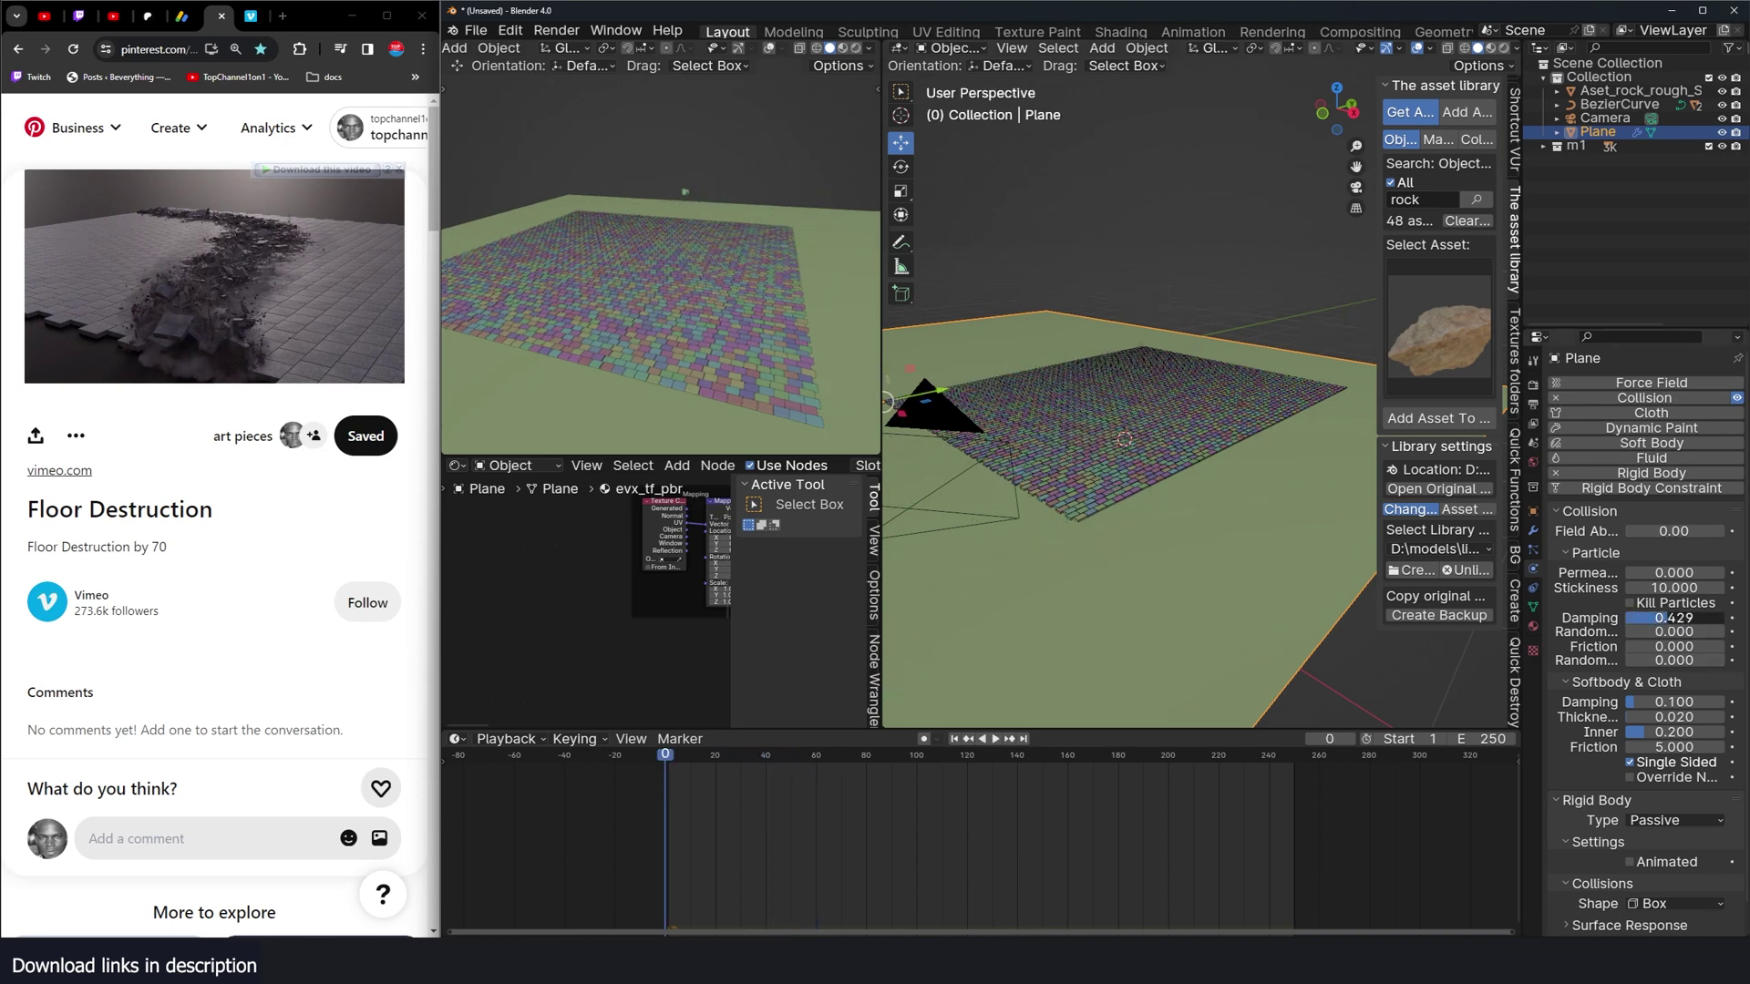
left_click_drag(1656, 646, 1670, 647)
key("space")
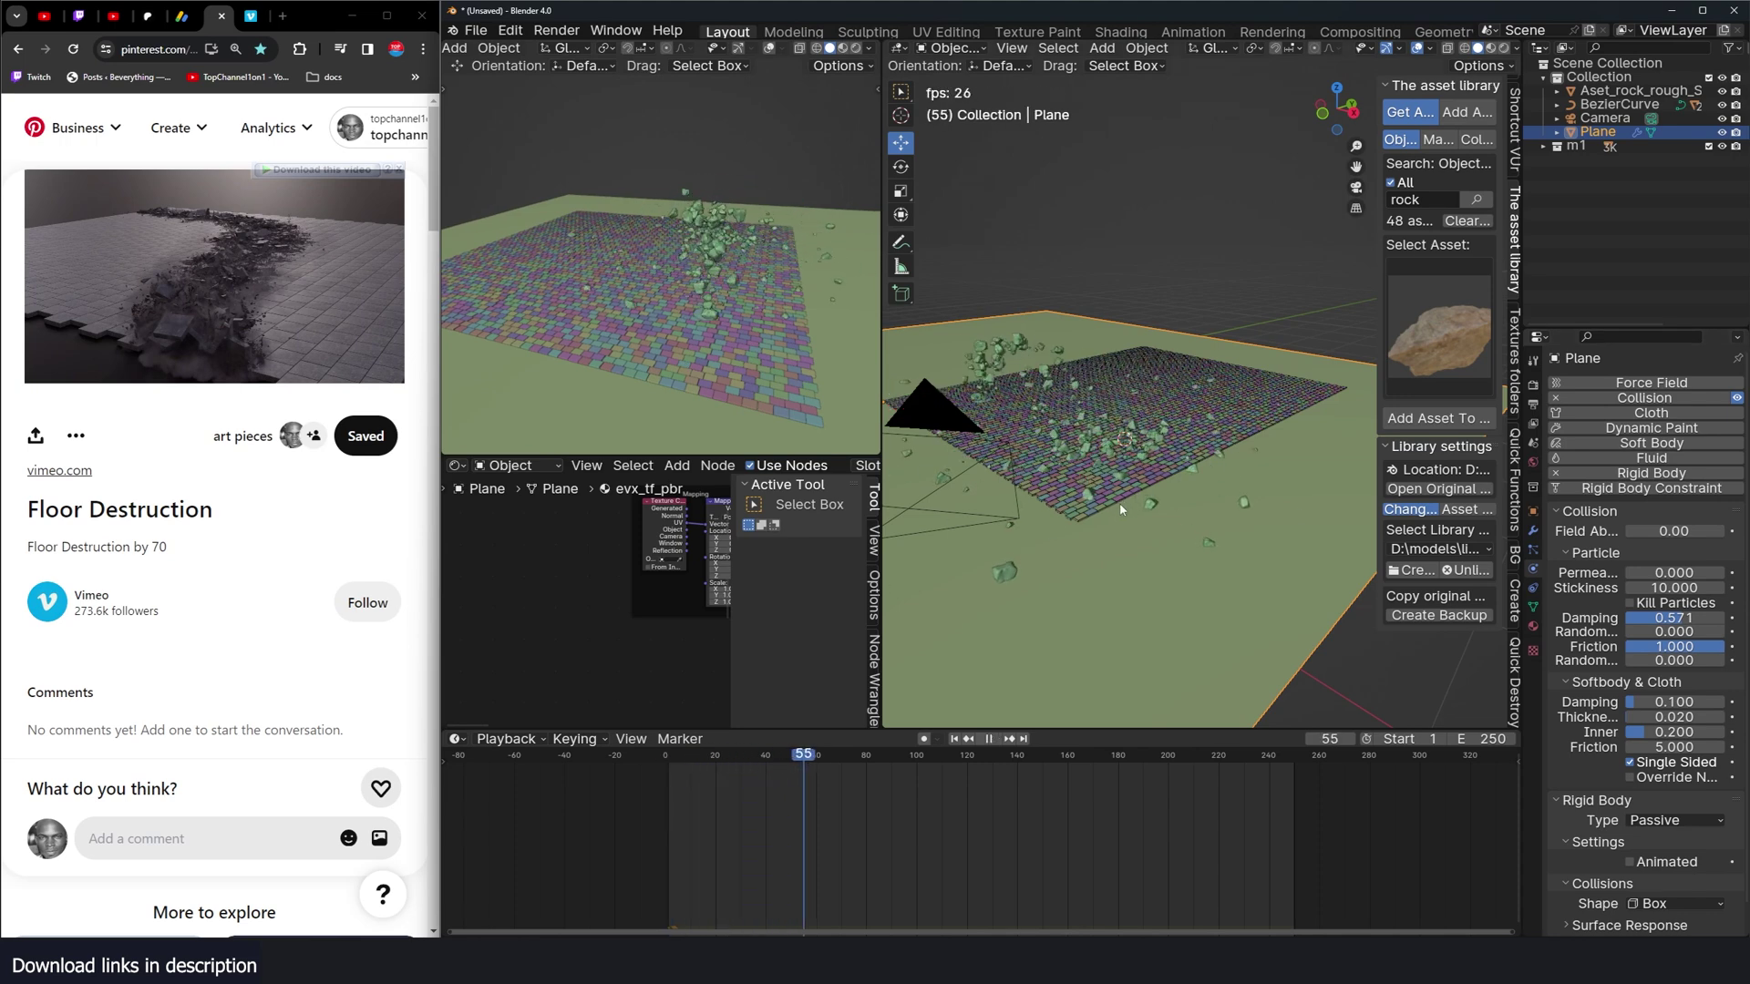
scroll(1125, 506, "up", 5)
key("Escape")
Step: Set the rock particles' lifetime to 250 and render scale to 0.690, preview the emission, and show the velocity settings
left_click(1534, 549)
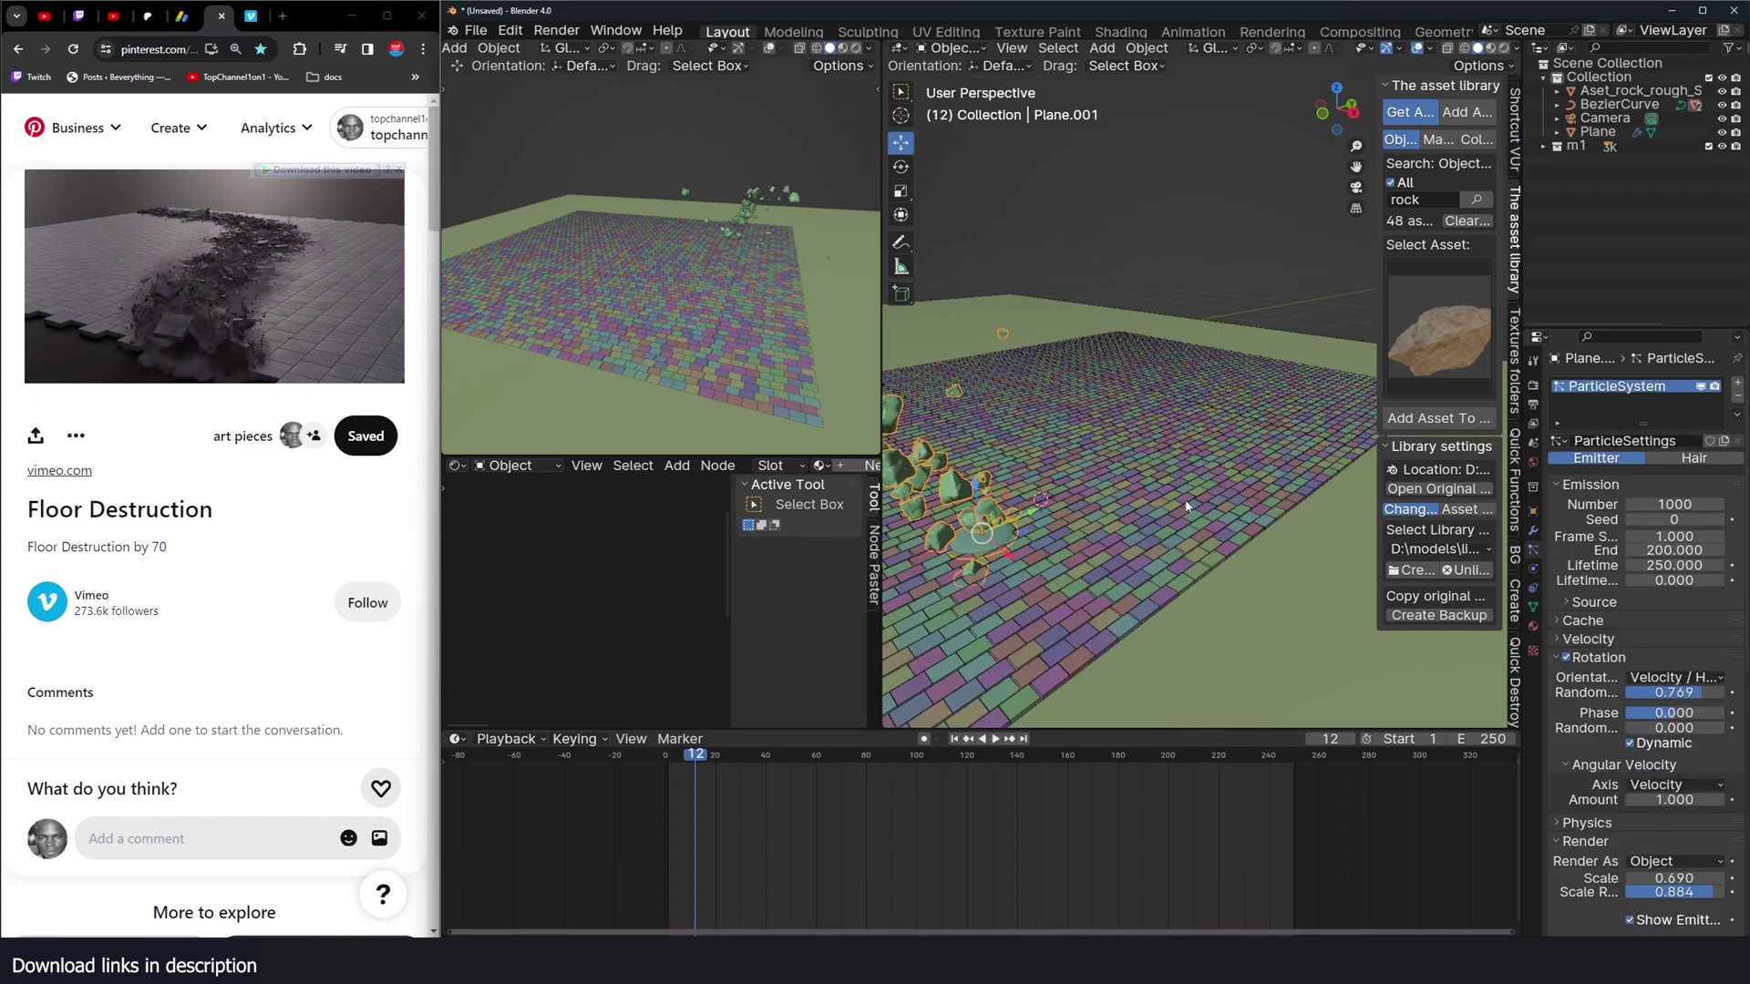
key("Escape")
left_click(1588, 639)
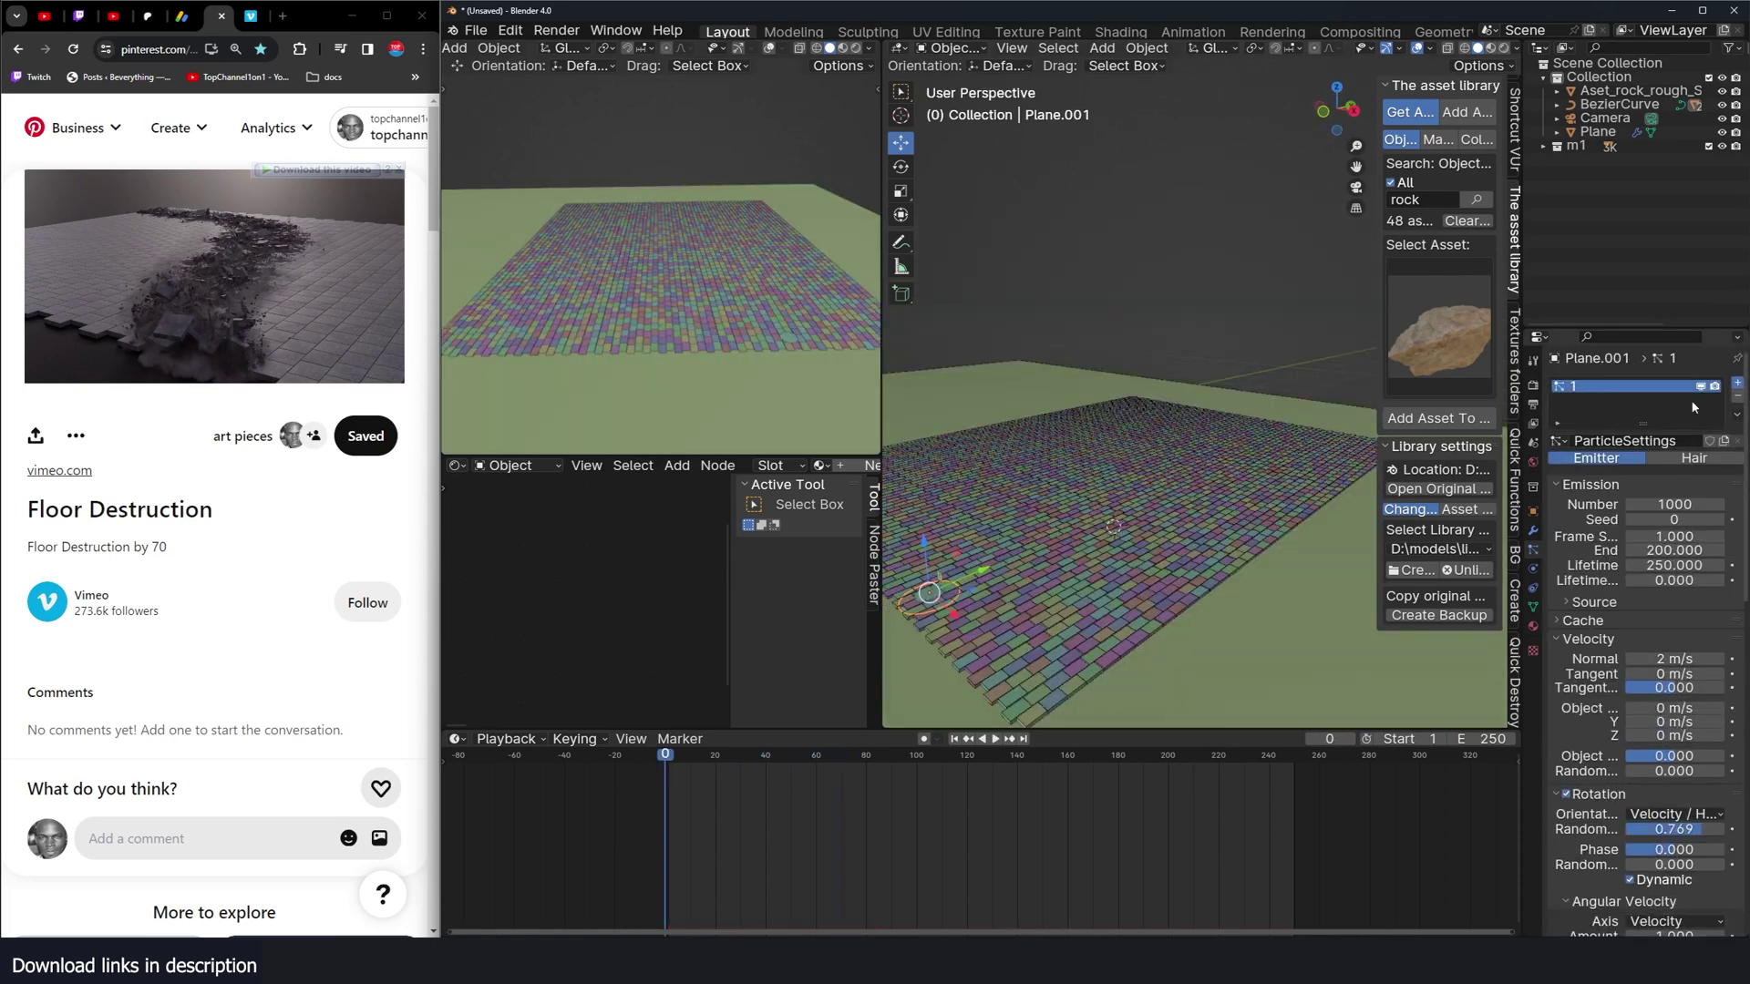
Step: Add a second particle system to the emitter and assign it the first system's particle settings, named 1
left_click(1737, 382)
left_click(1559, 440)
left_click(1581, 389)
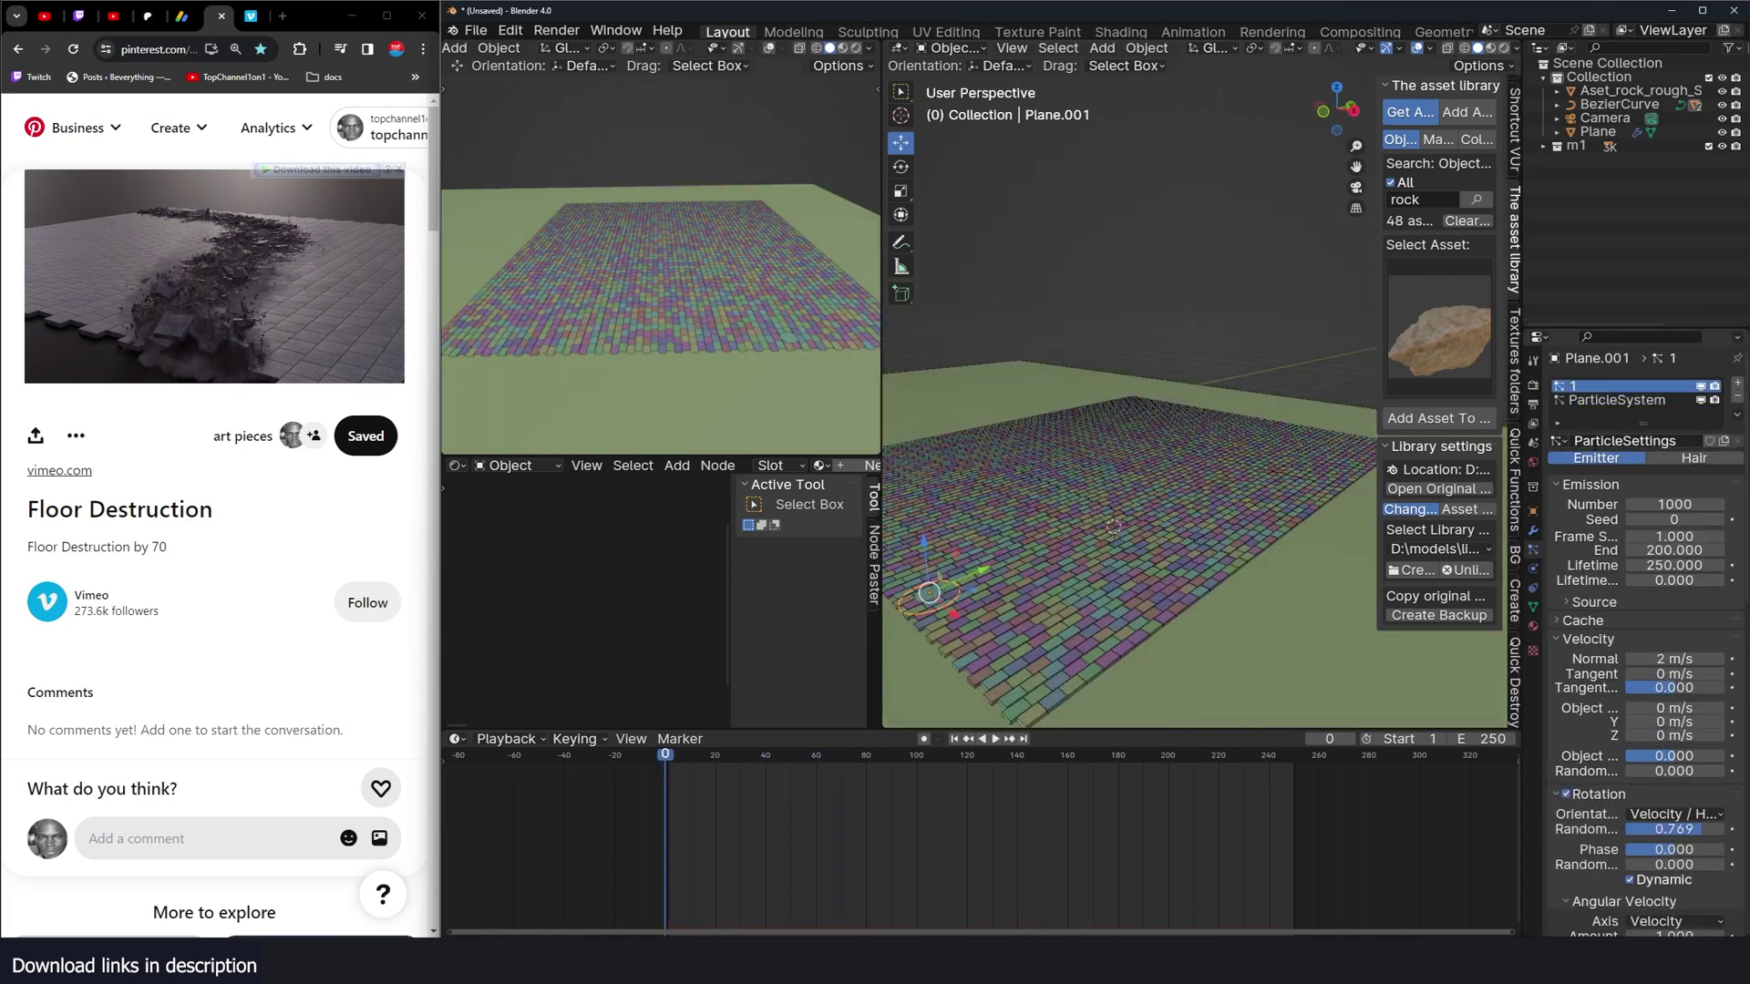
left_click(1605, 400)
left_click(1558, 440)
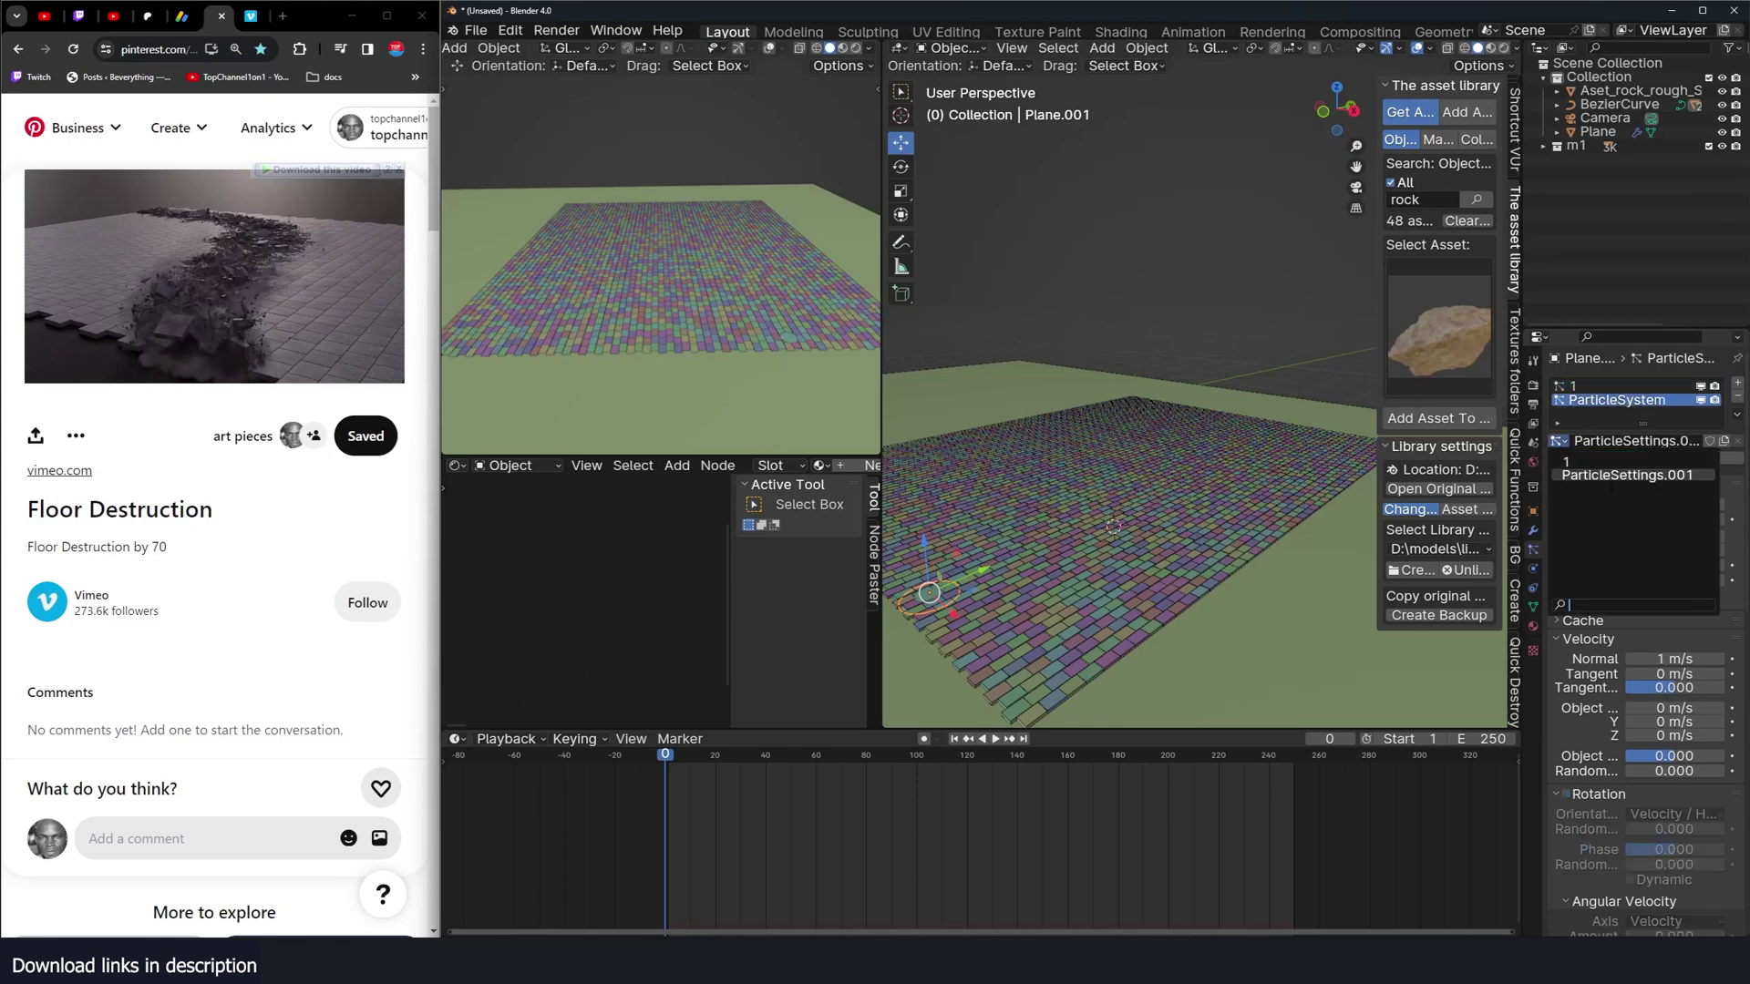
left_click(1586, 461)
Step: Give the second system its own settings: number 2000, seed 1, normal velocity 3 m/s, velocity randomness 0.190 and scale 0.100, and preview it
scroll(1640, 503, "down", 4)
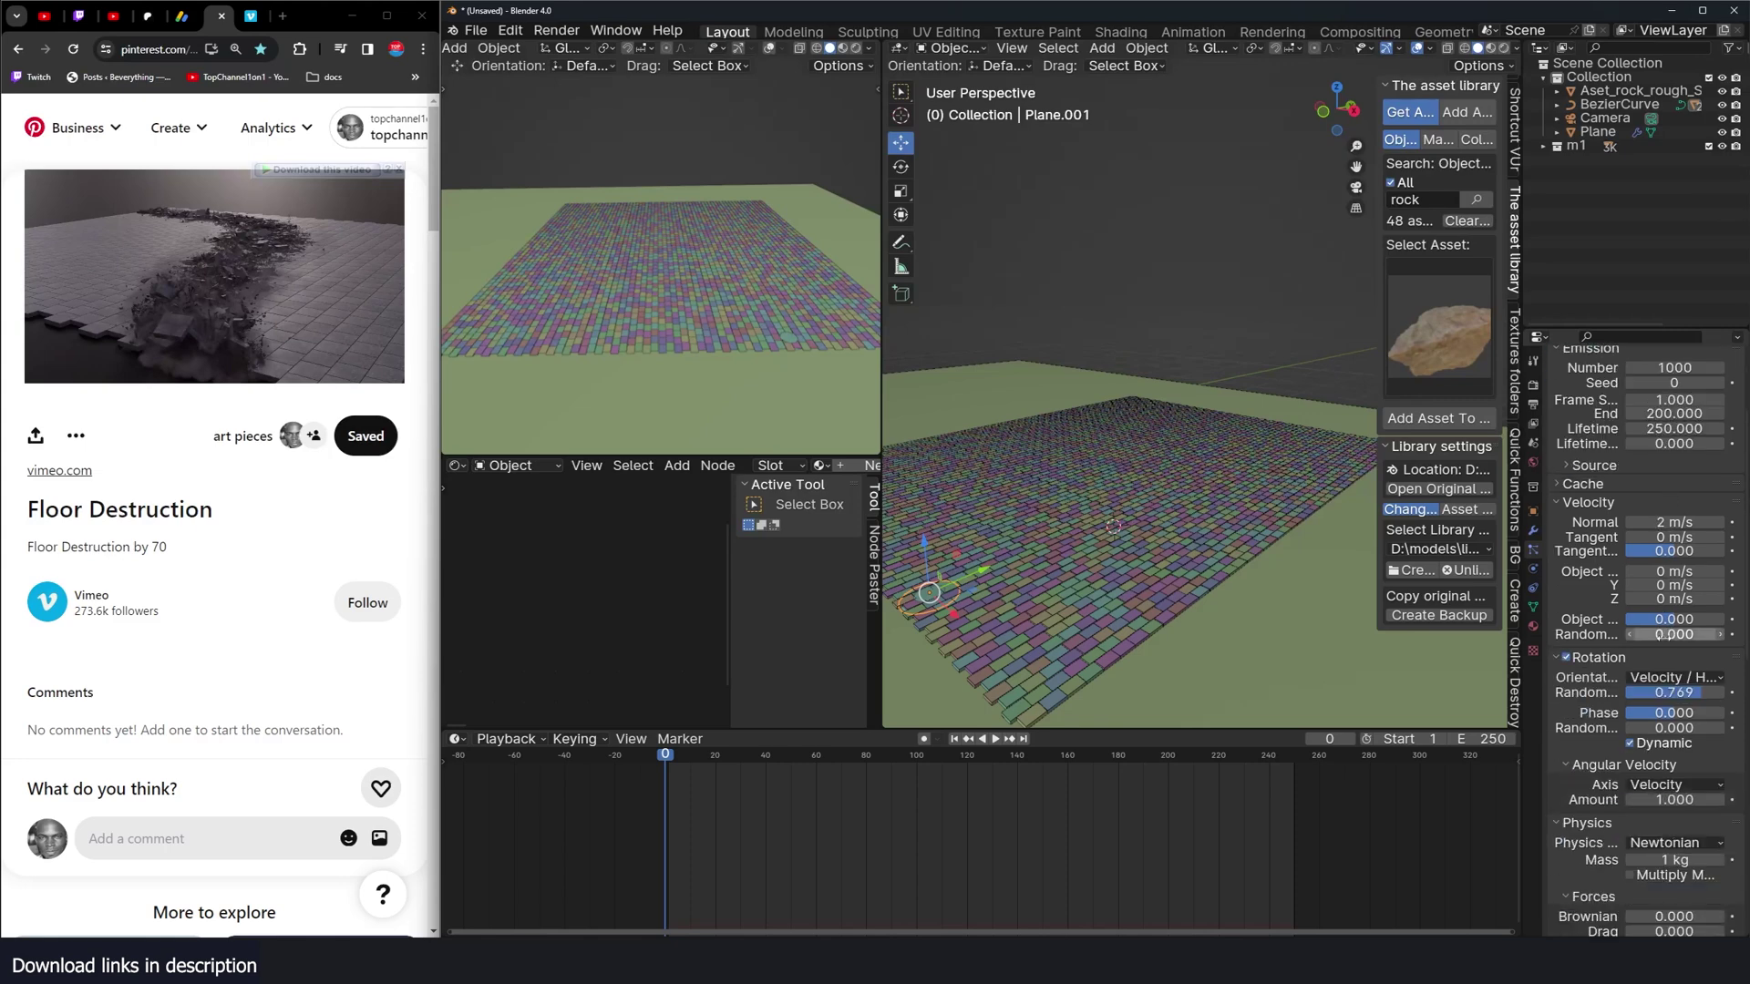
left_click(1722, 384)
scroll(1687, 422, "up", 2)
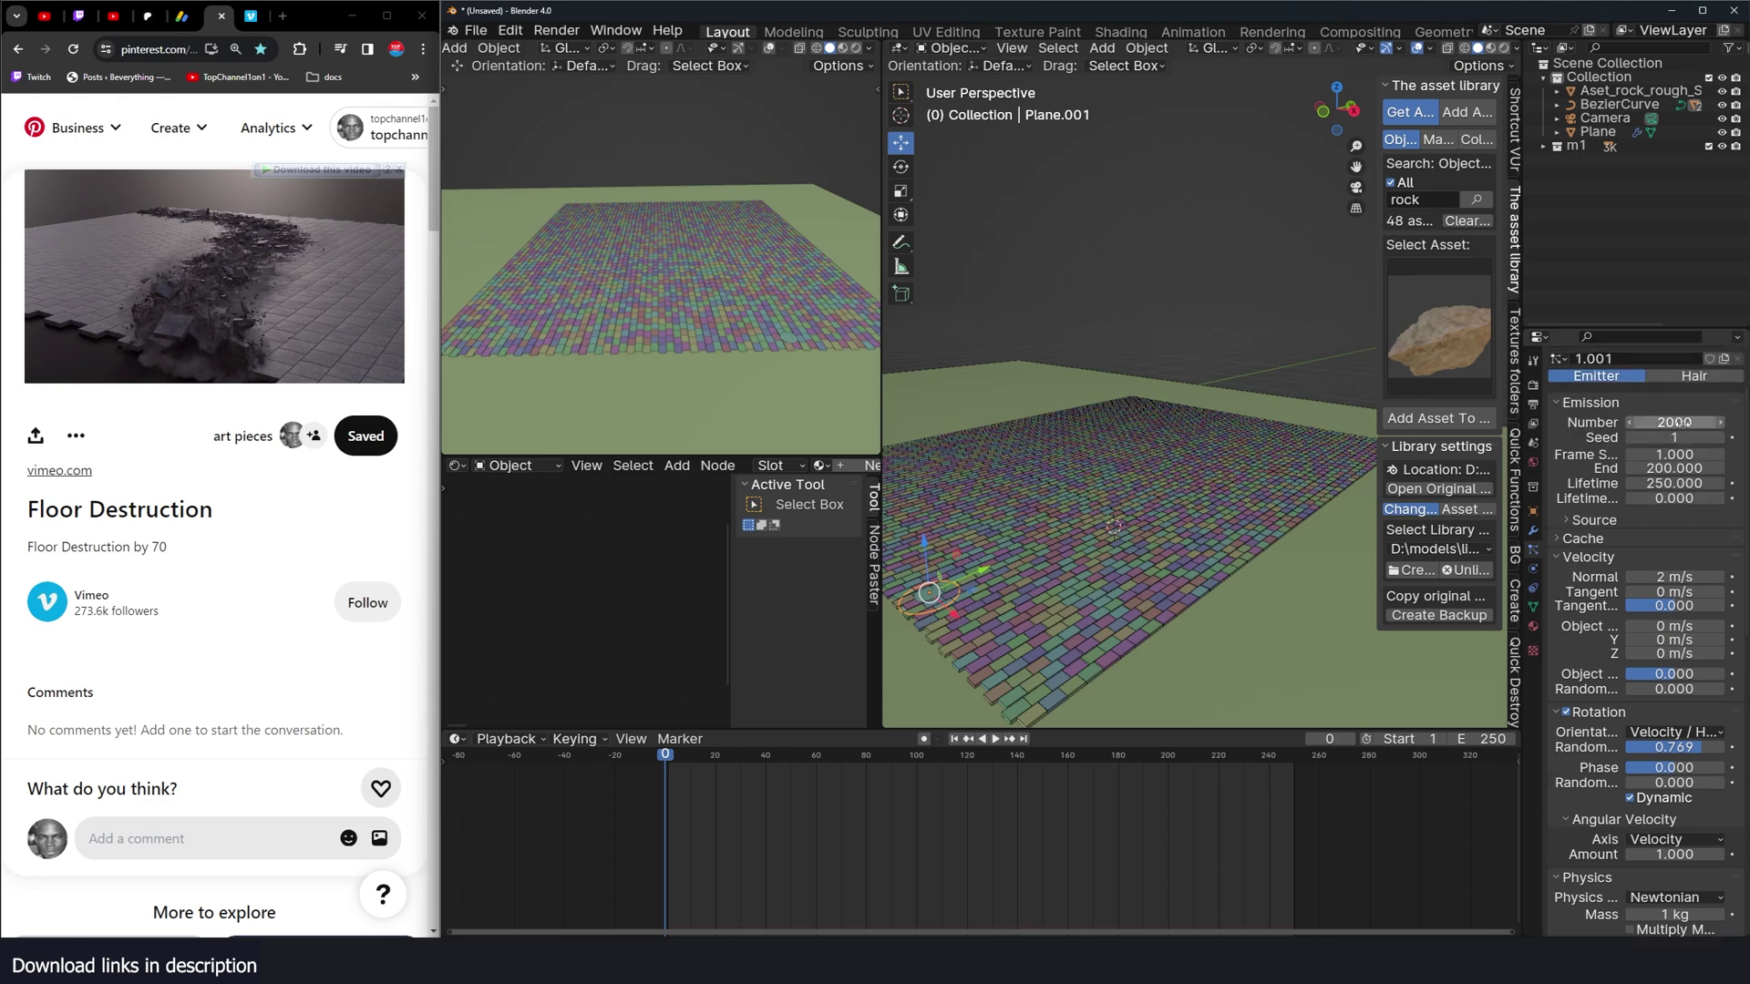
scroll(1661, 465, "down", 4)
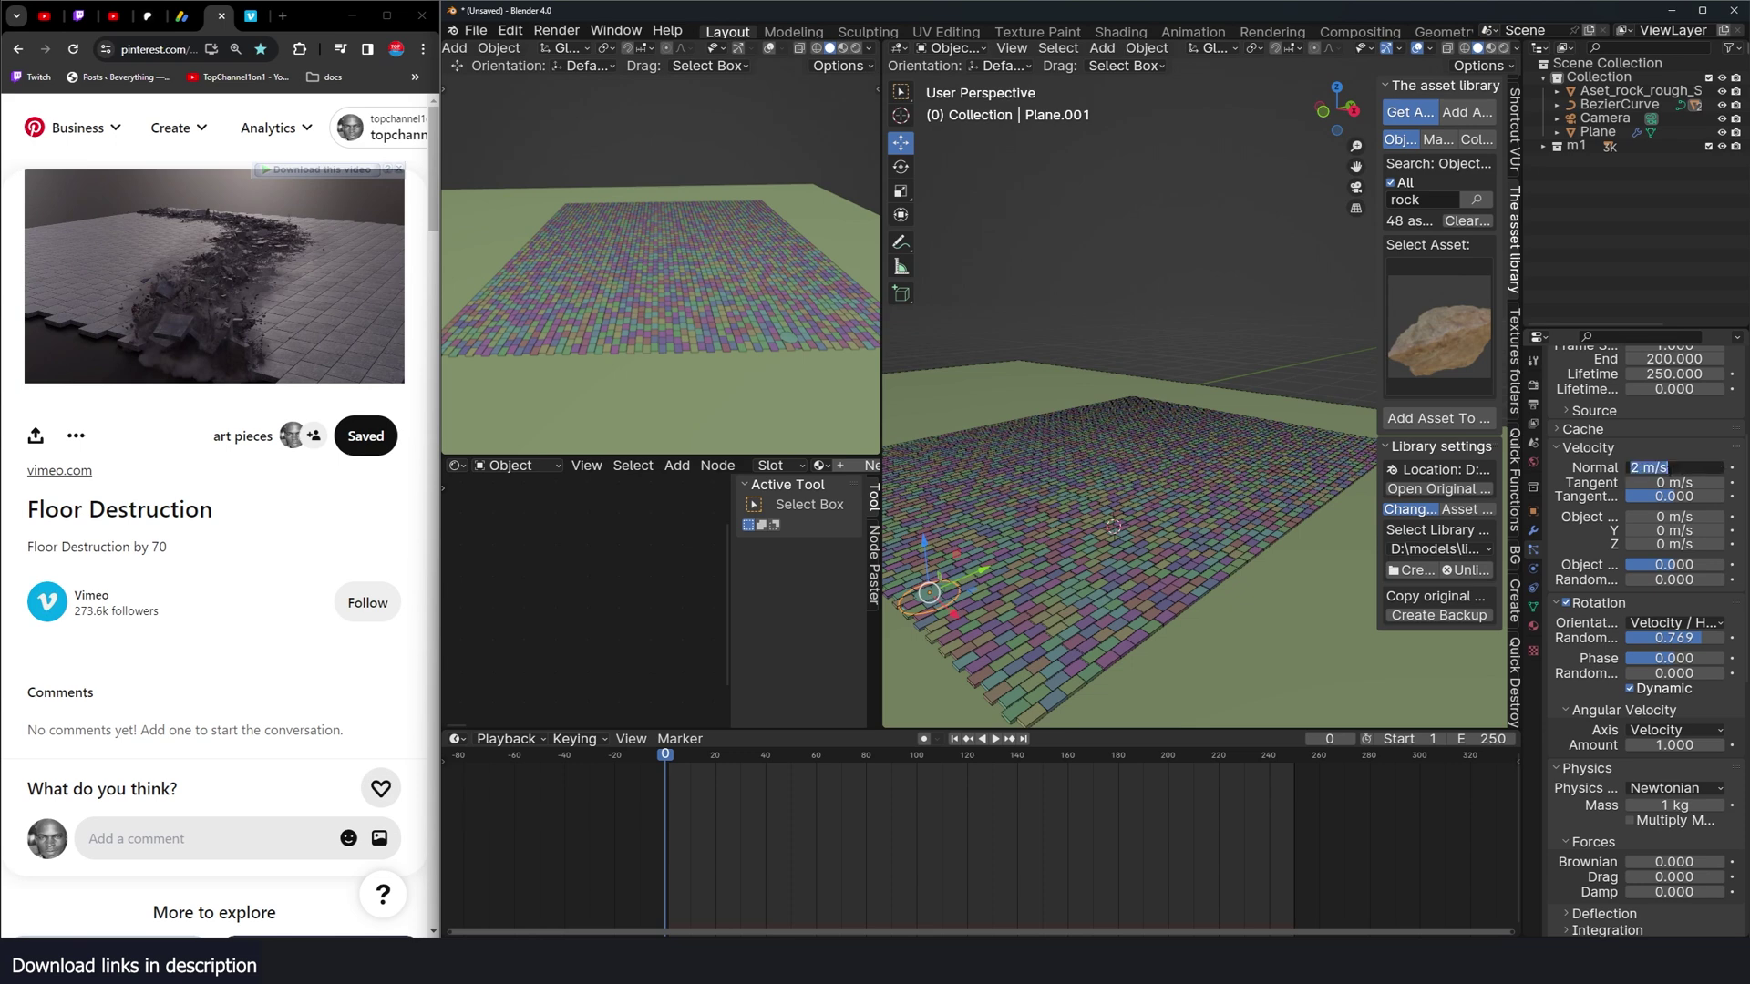
scroll(1610, 492, "down", 6)
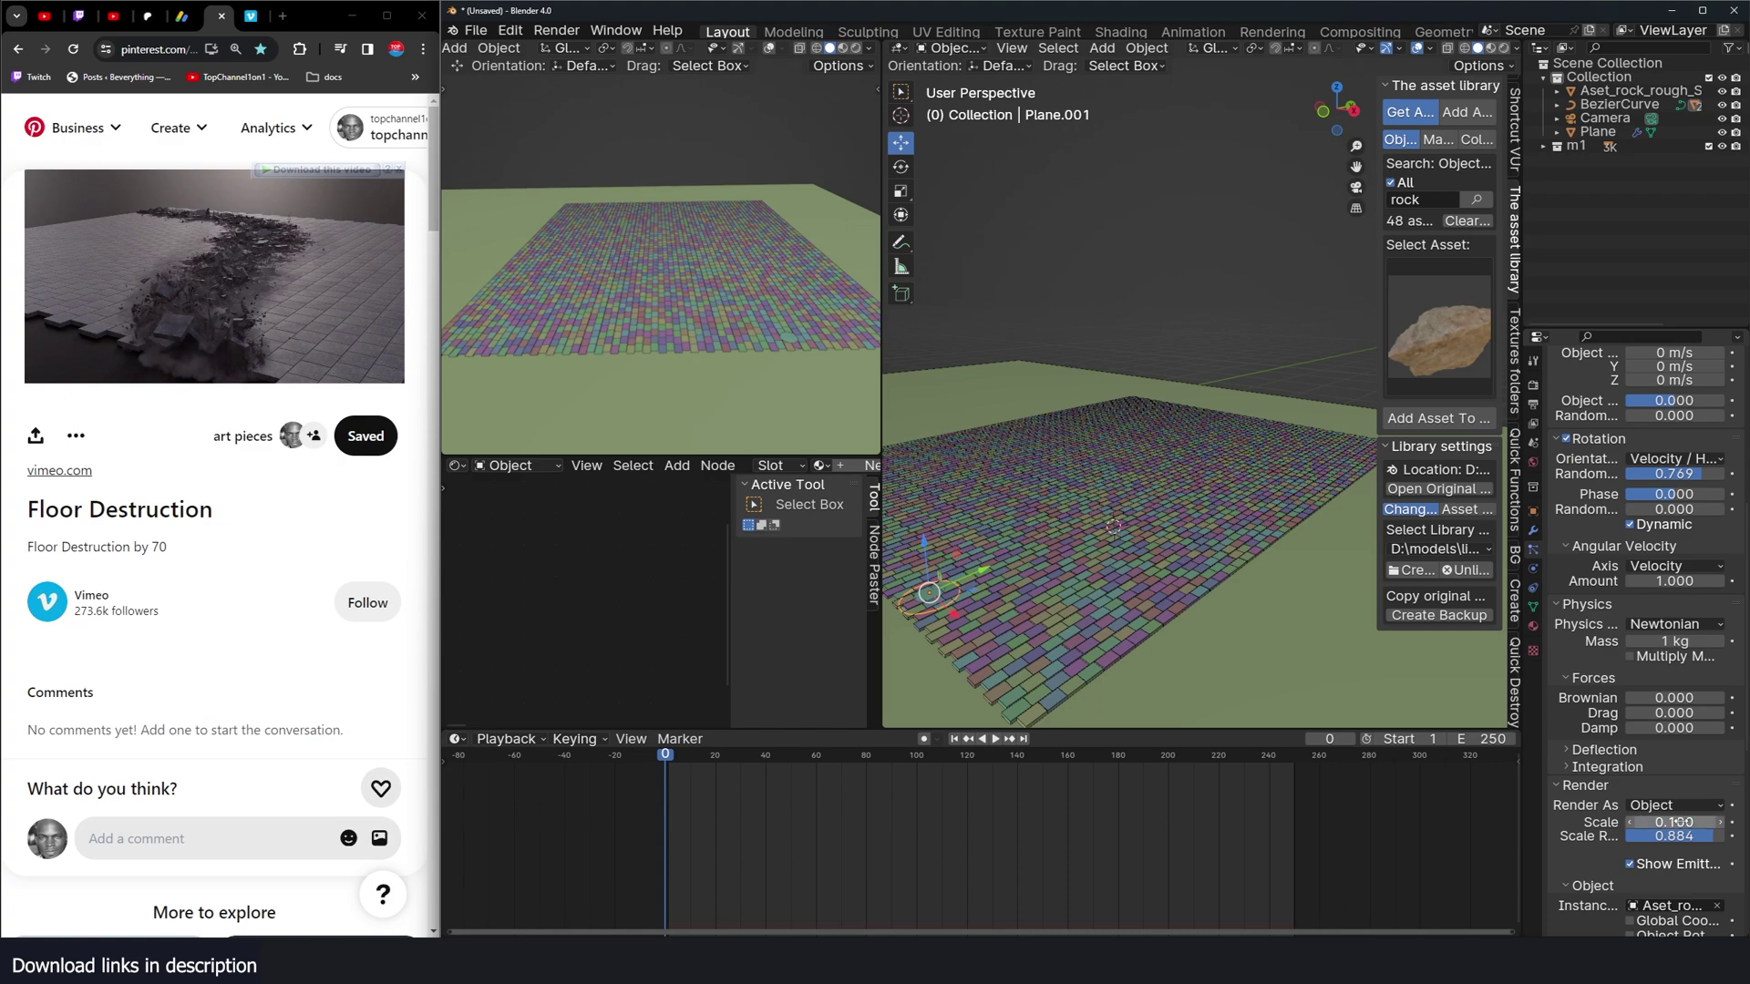
key("space")
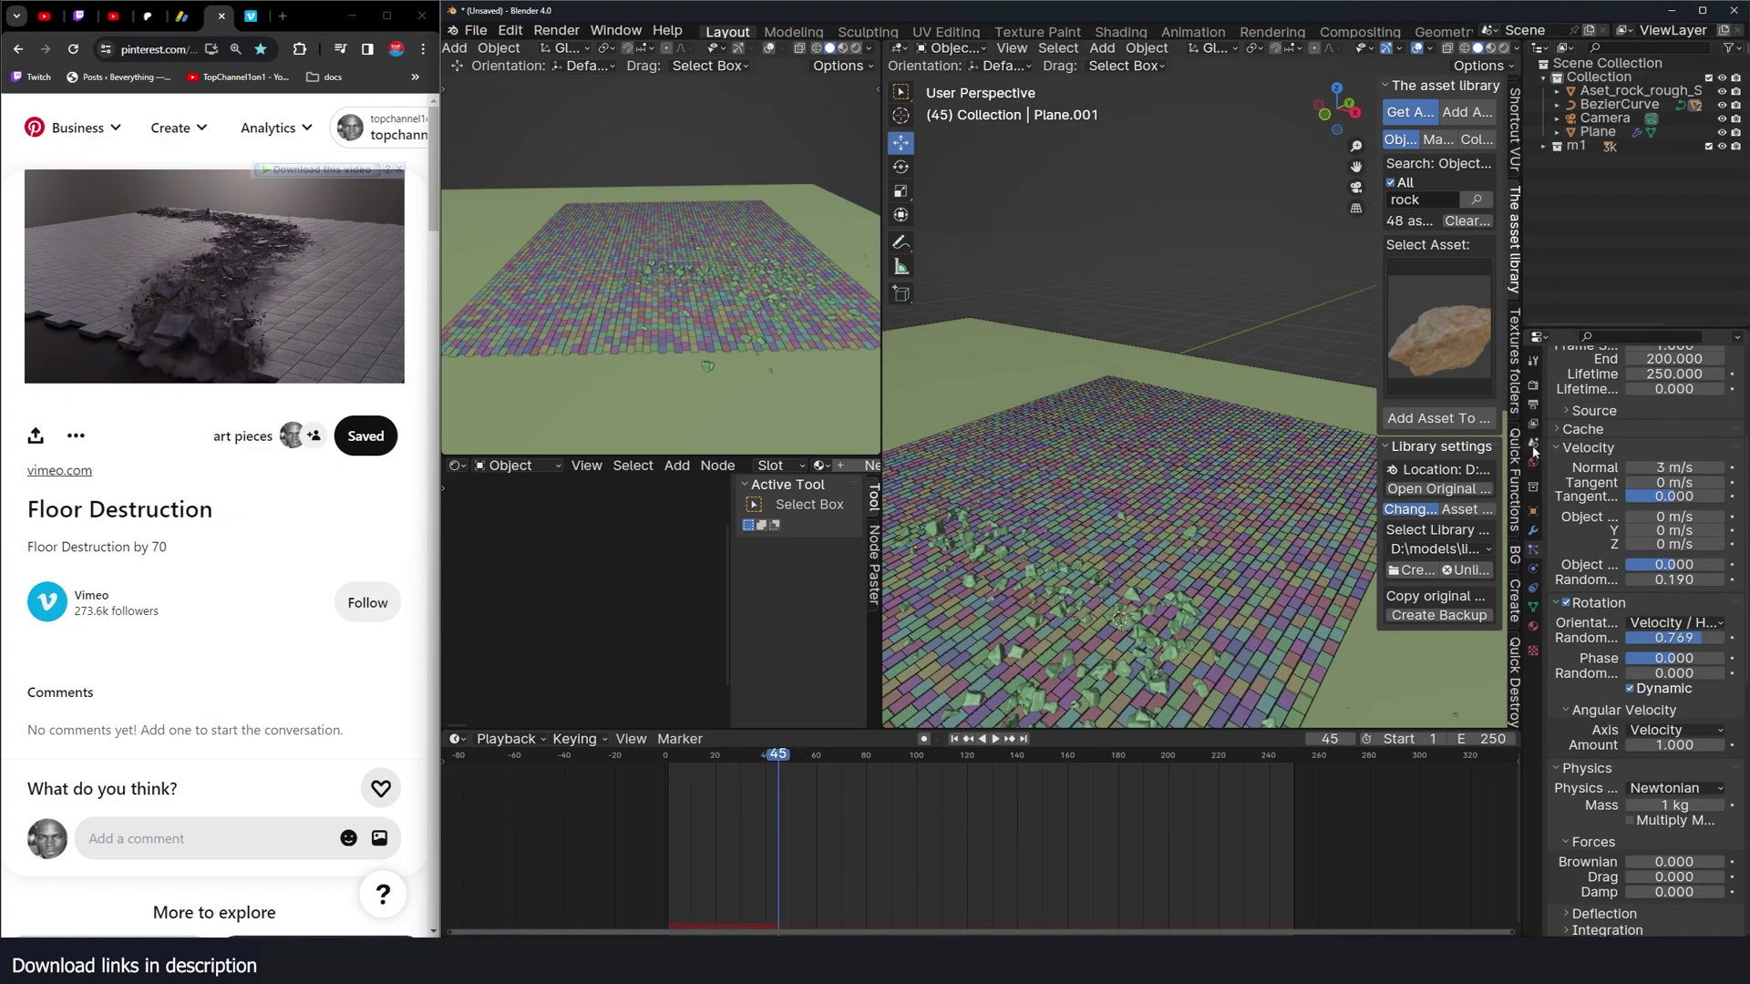
Step: Bake the scene's rigid body world cache and play back the floor destruction
left_click(1534, 446)
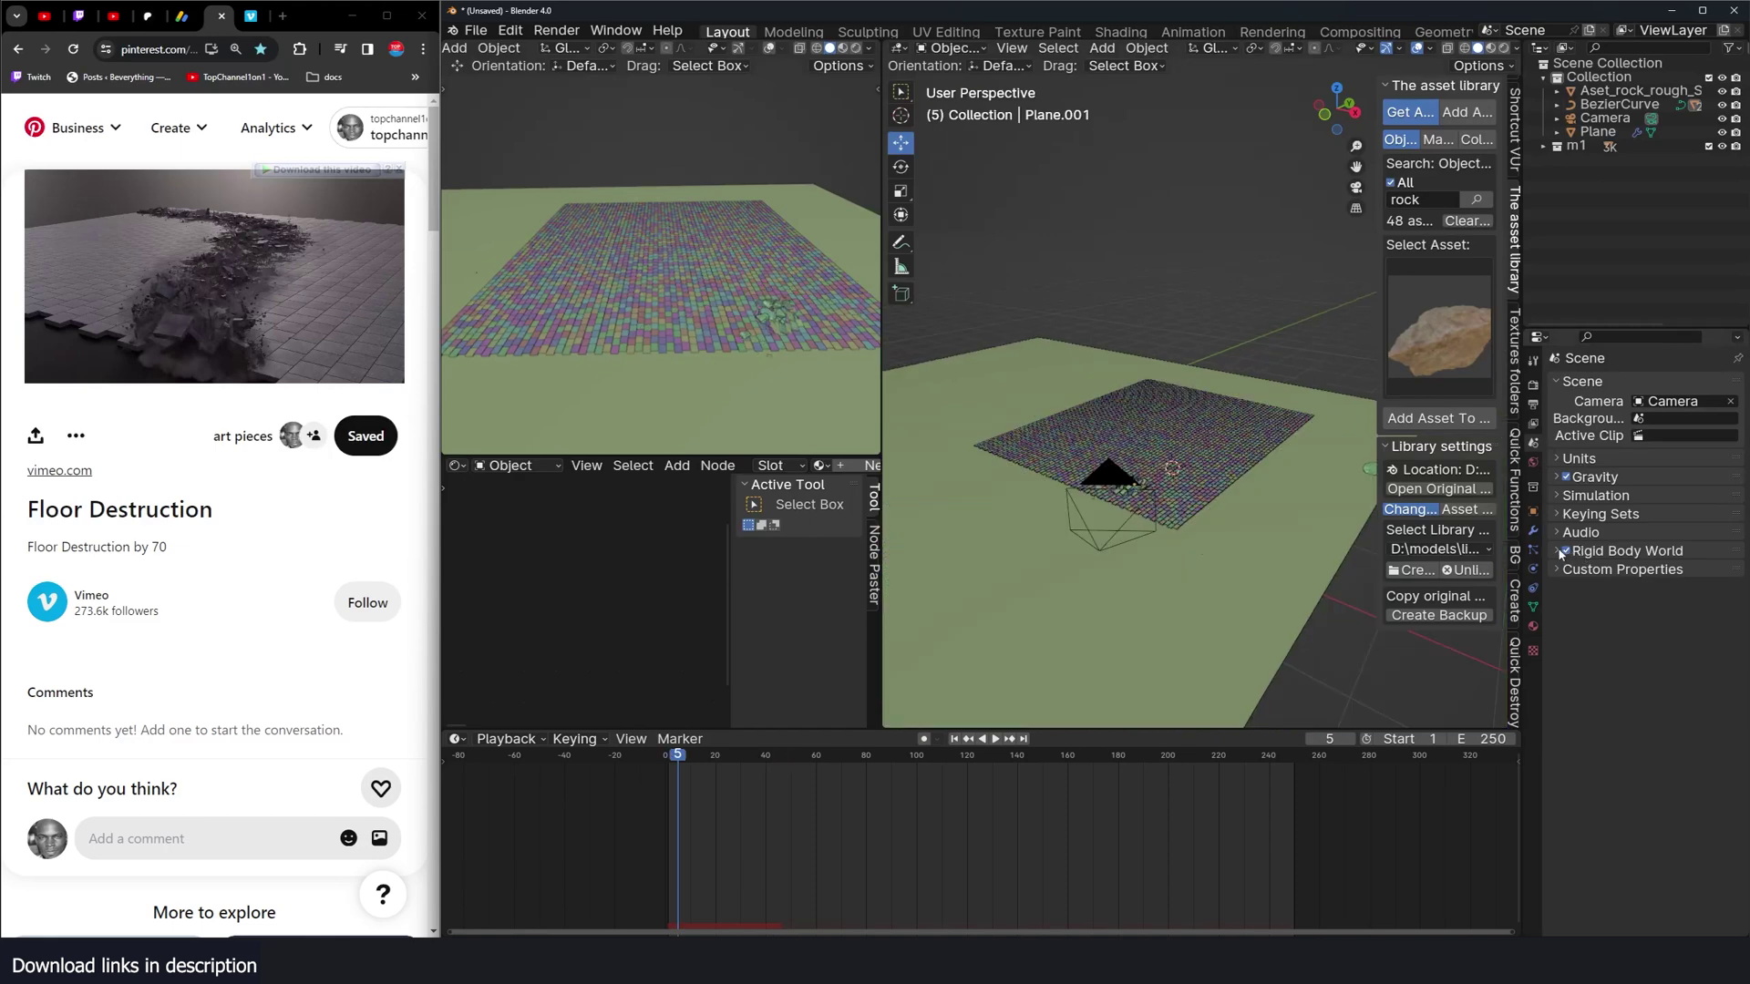
left_click(1559, 551)
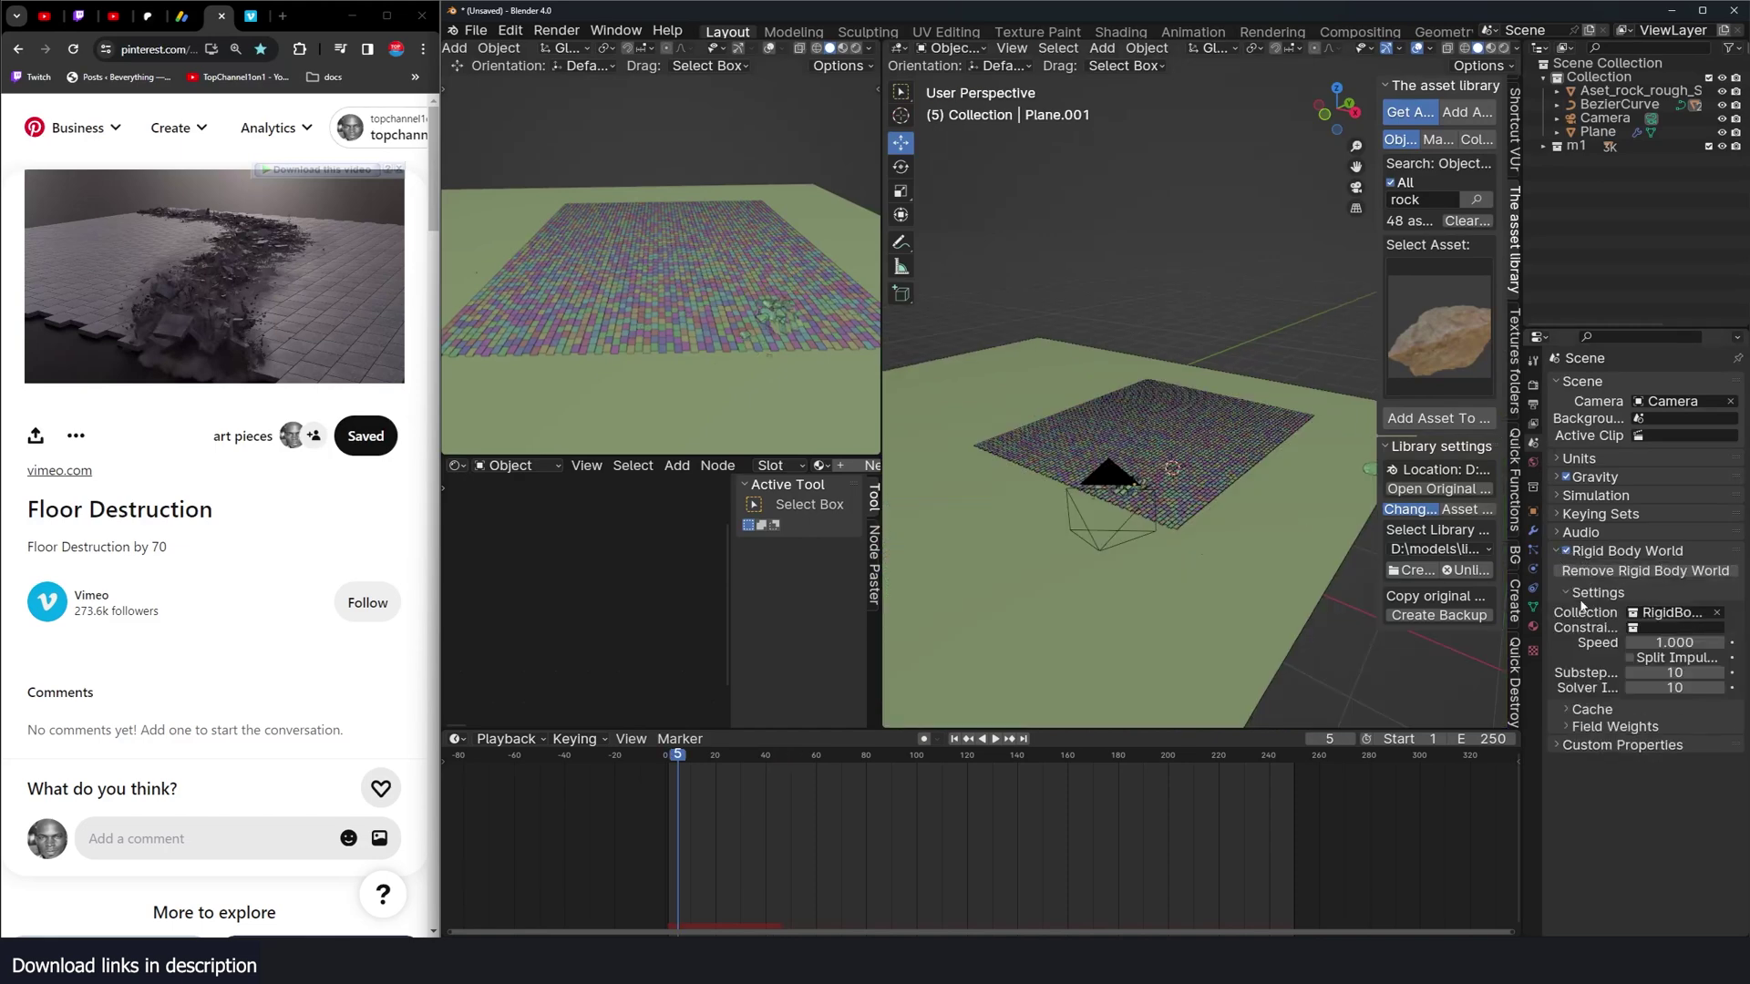
left_click(1590, 711)
left_click(1644, 786)
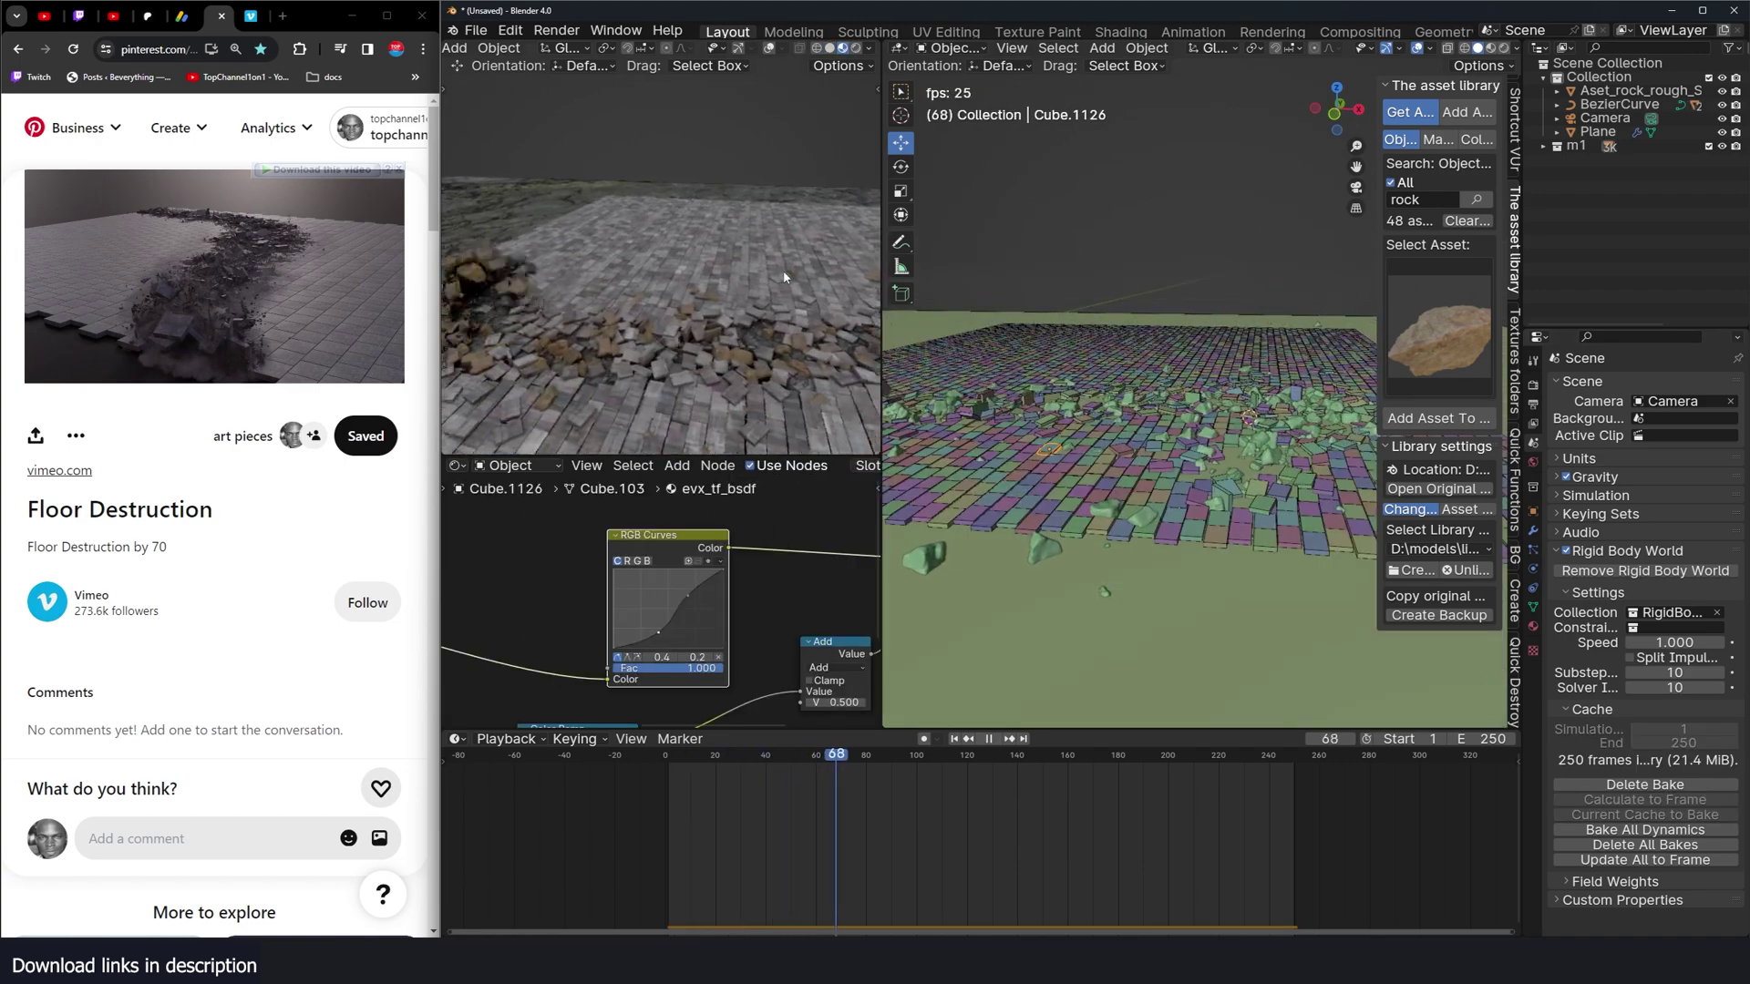
key("space")
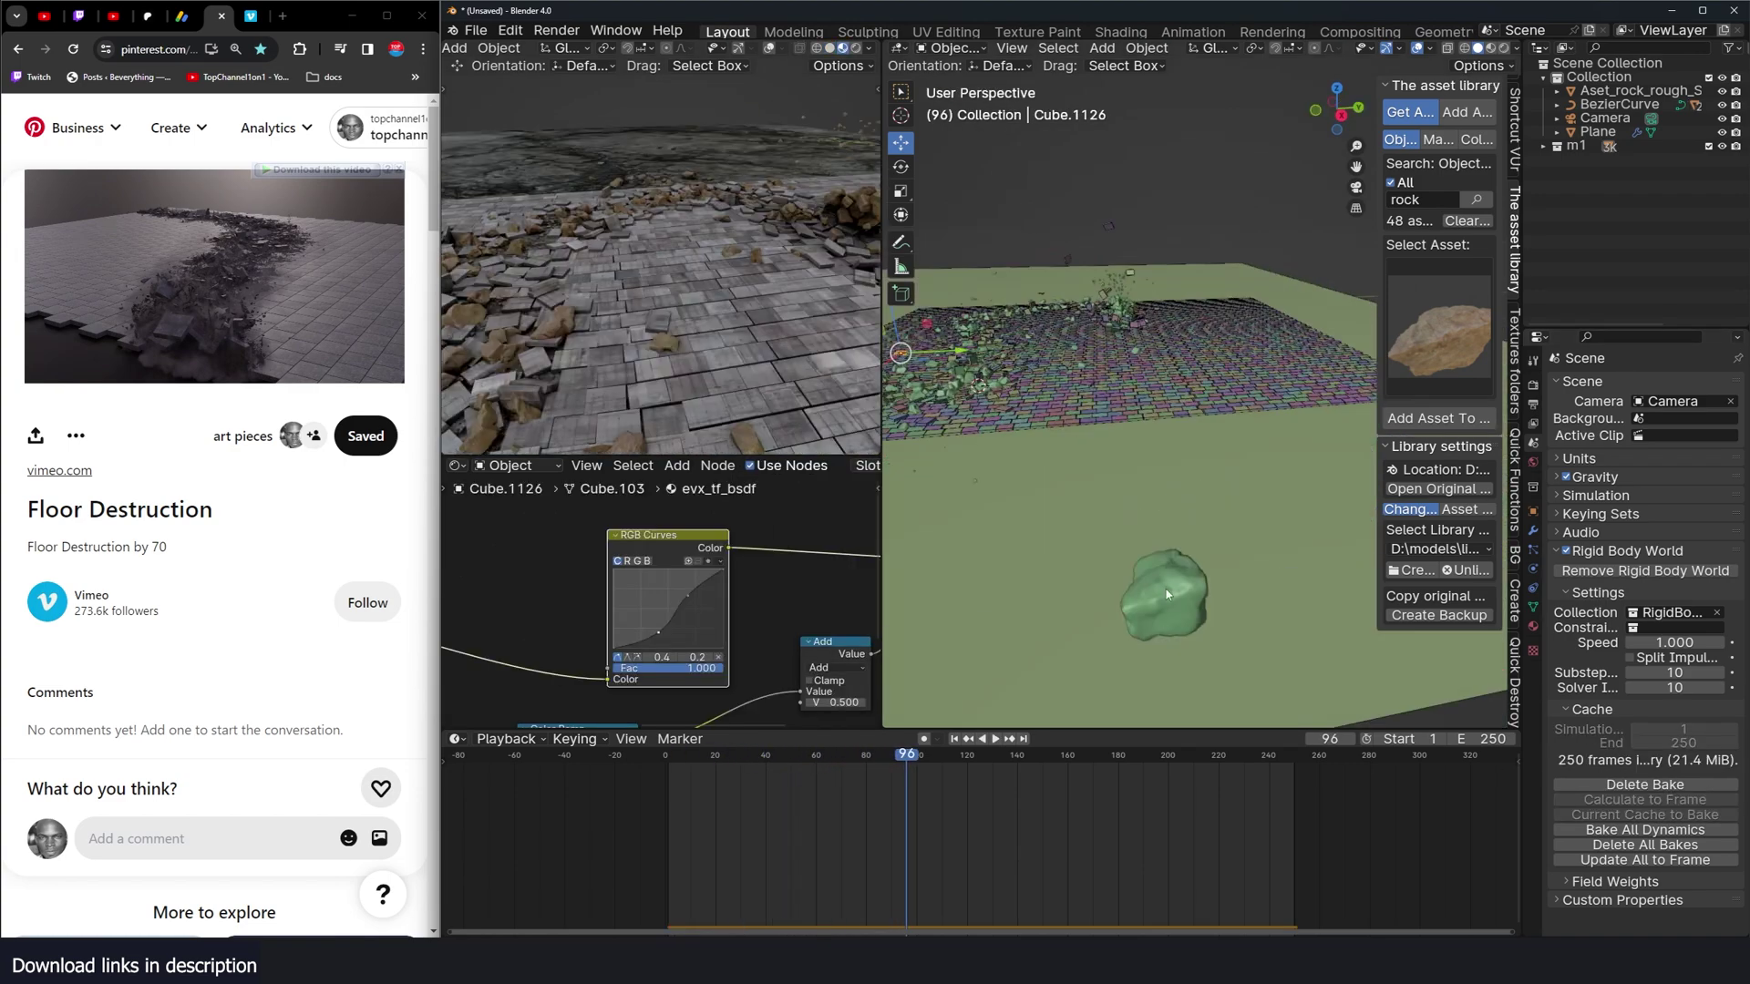
Step: Insert a Mix Color node between the rock material's base color texture and its shader, and change the node's blending mode
left_click(1167, 594)
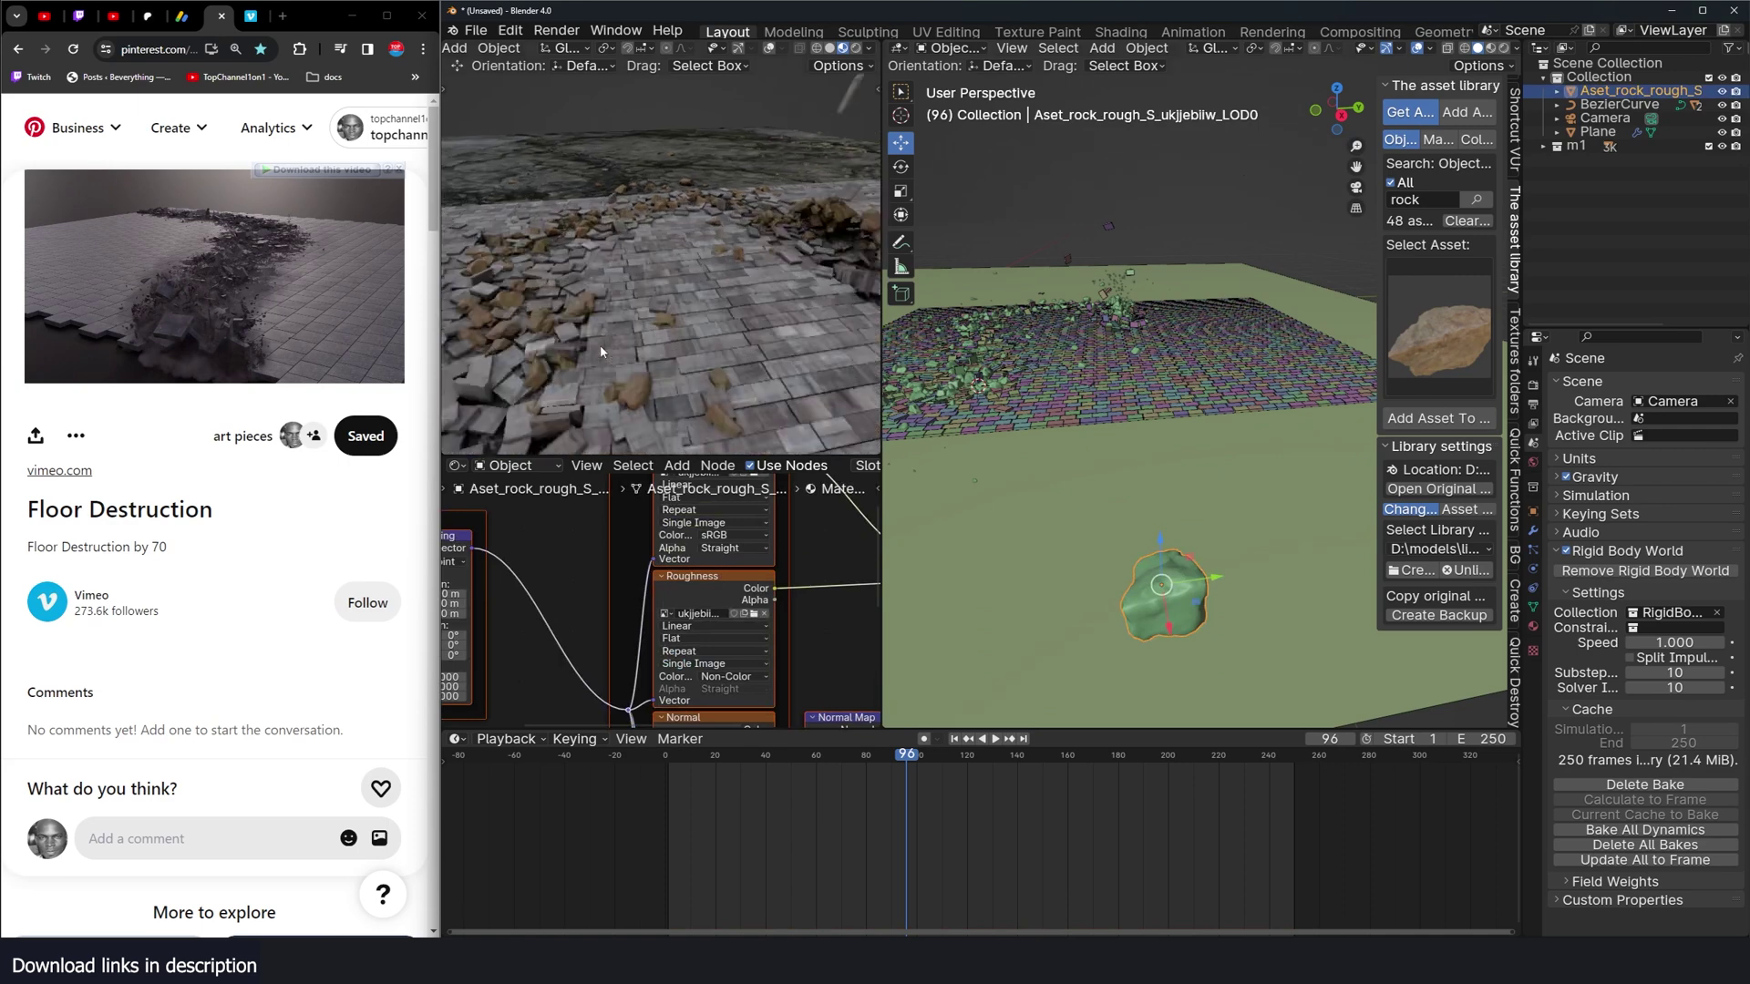
scroll(832, 593, "down", 3)
left_click(797, 549)
scroll(797, 549, "up", 4)
middle_click_drag(797, 549, 743, 600)
key("shift+a")
left_click(753, 593)
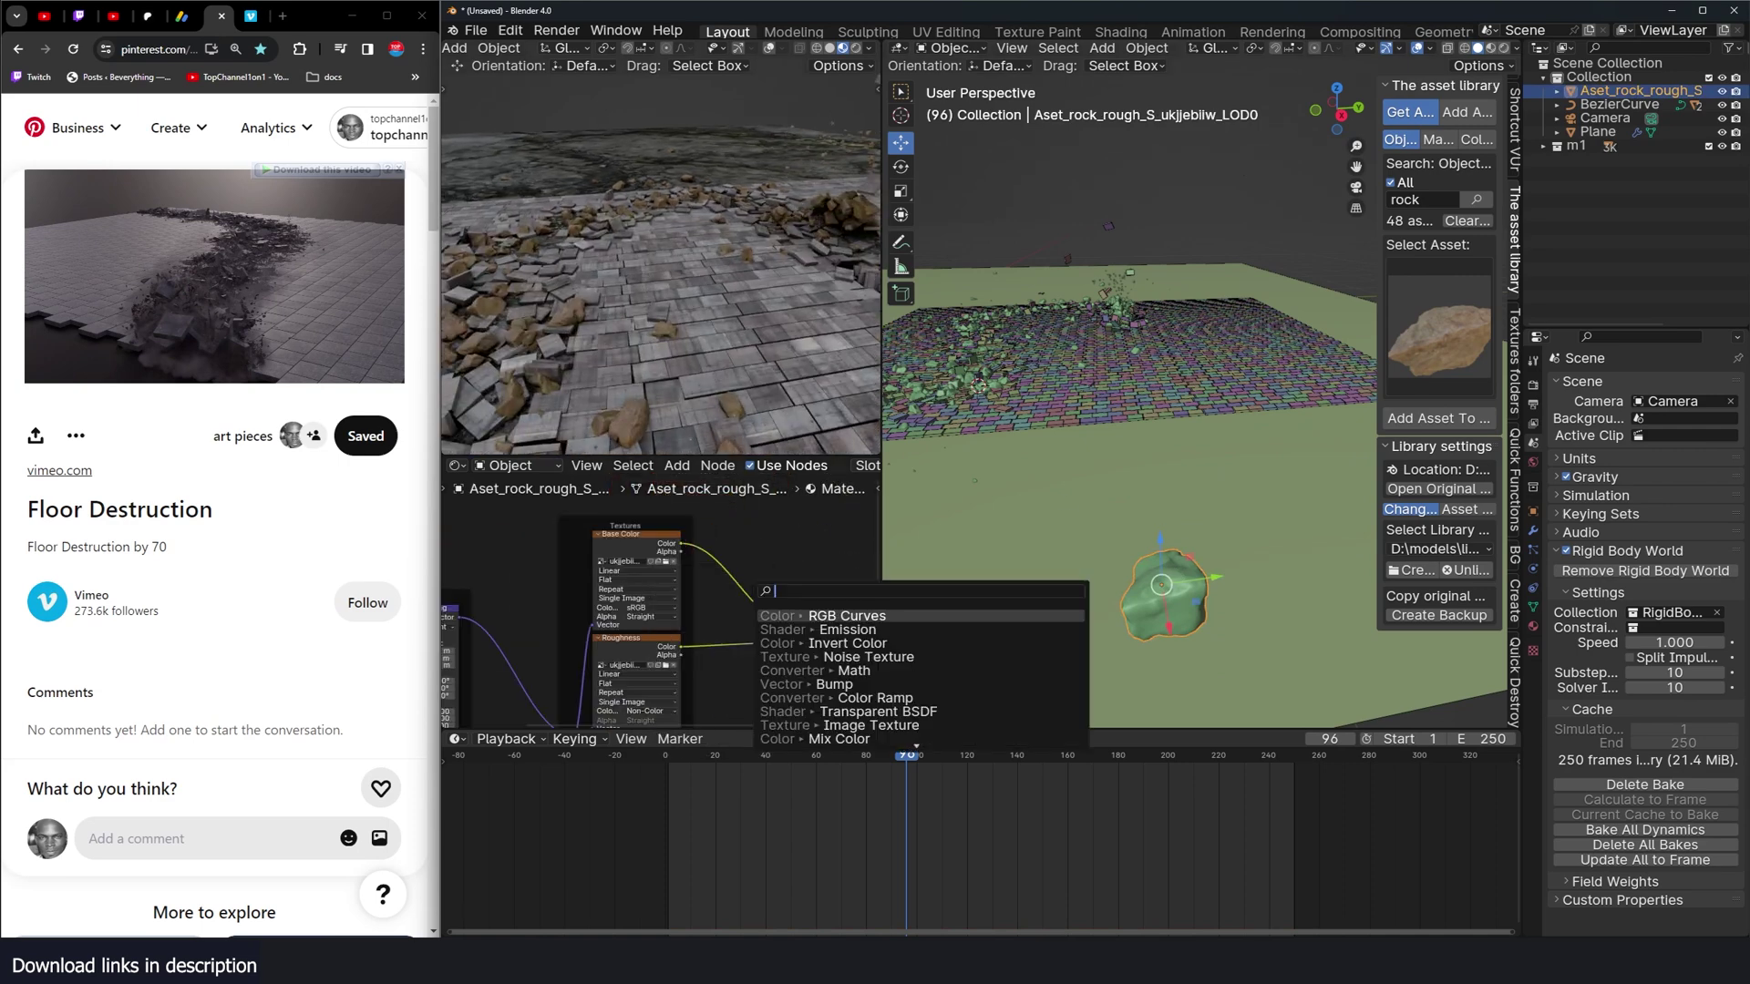
type("mix")
key("Return")
left_click(762, 609)
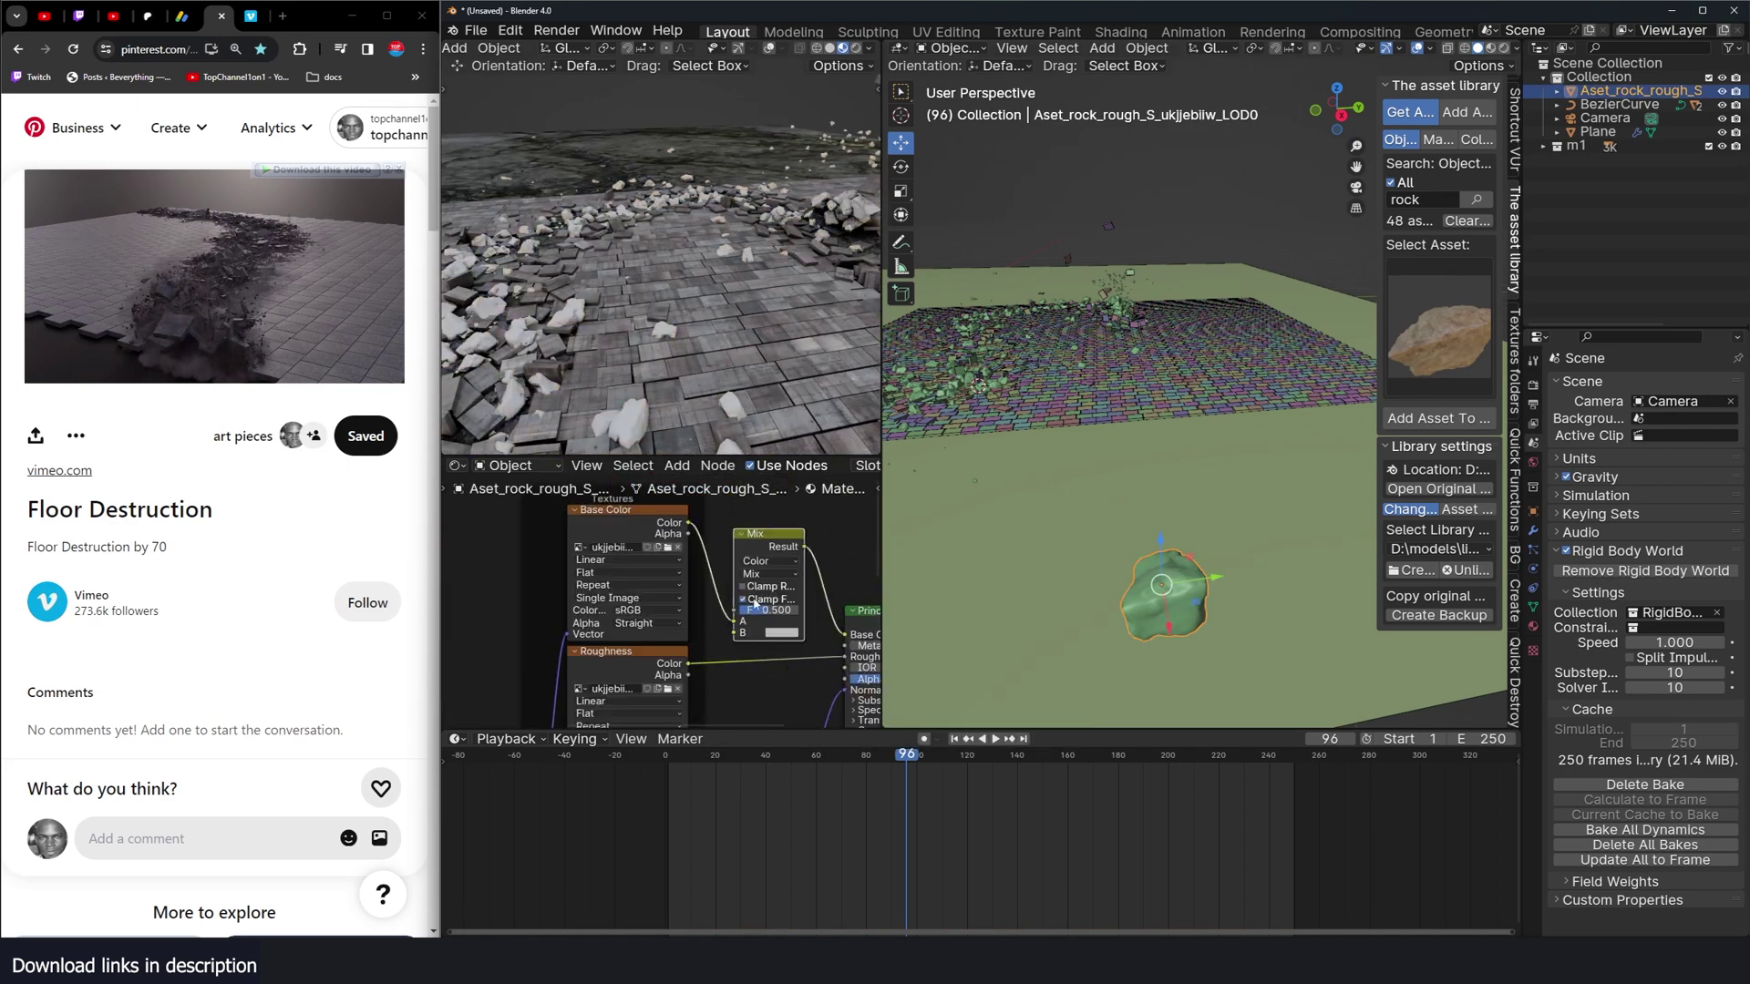
left_click(764, 573)
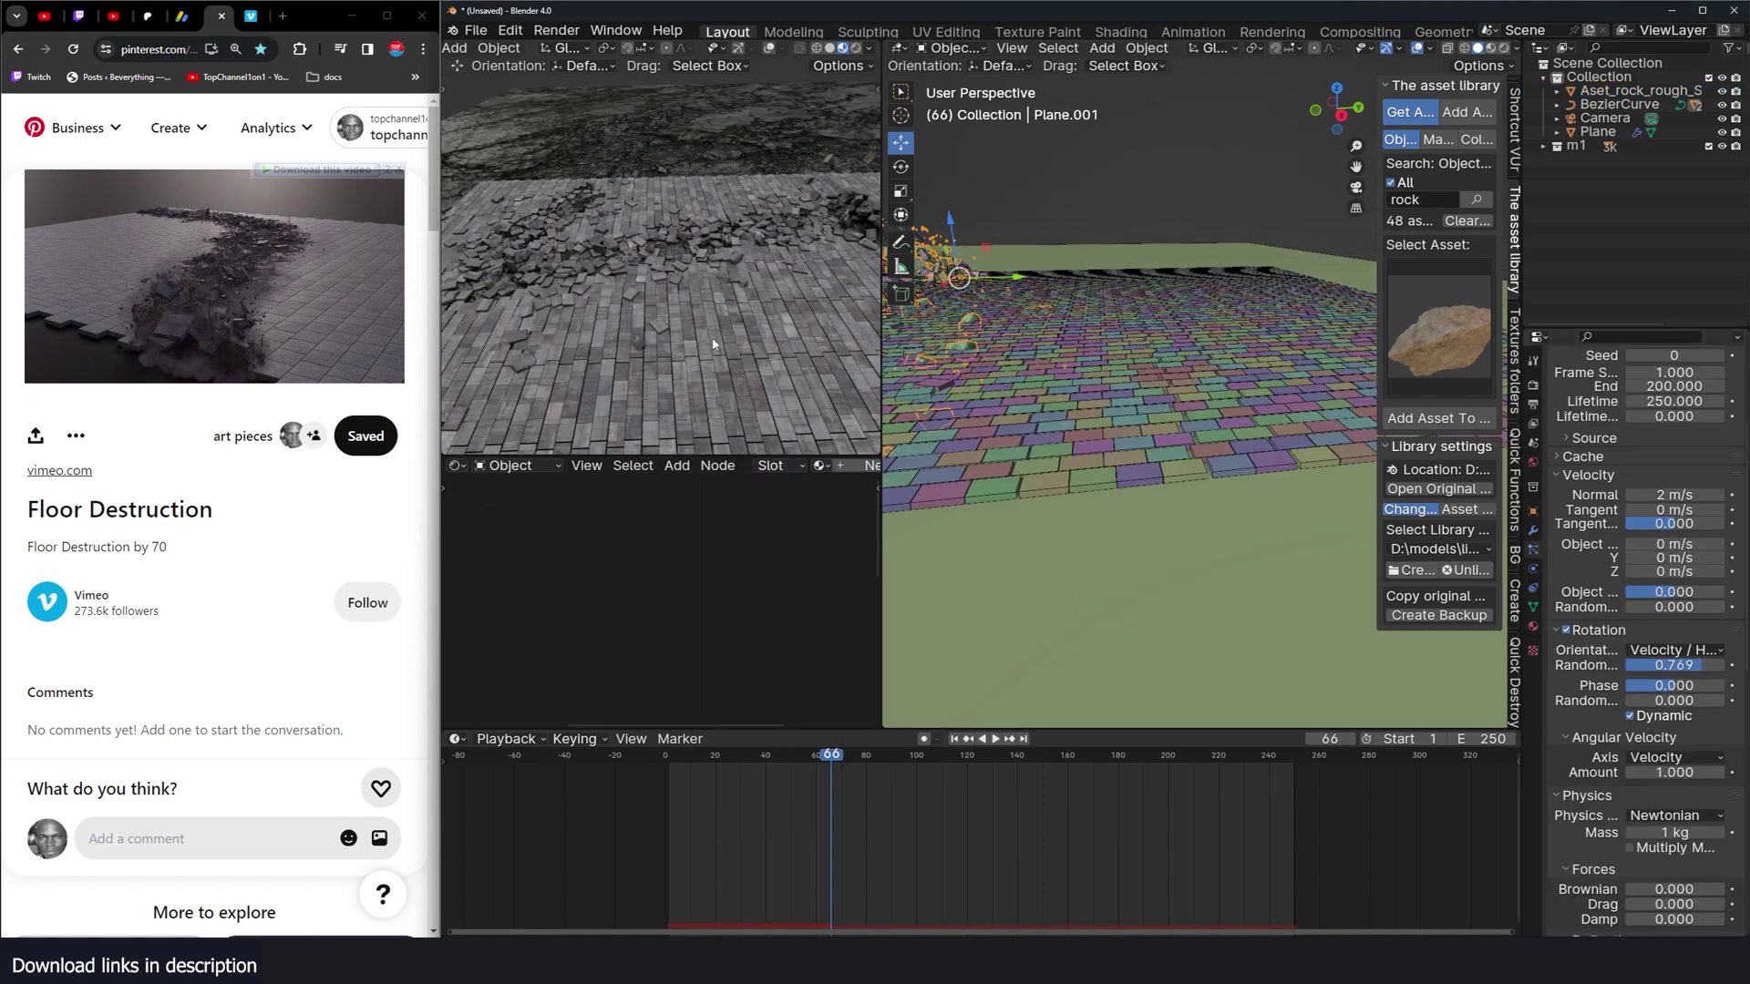
Step: Turn off Dynamic rotation for the rock particles, replay the animation from the first frame, and compare it with the reference video
middle_click_drag(715, 337, 634, 280)
key("space")
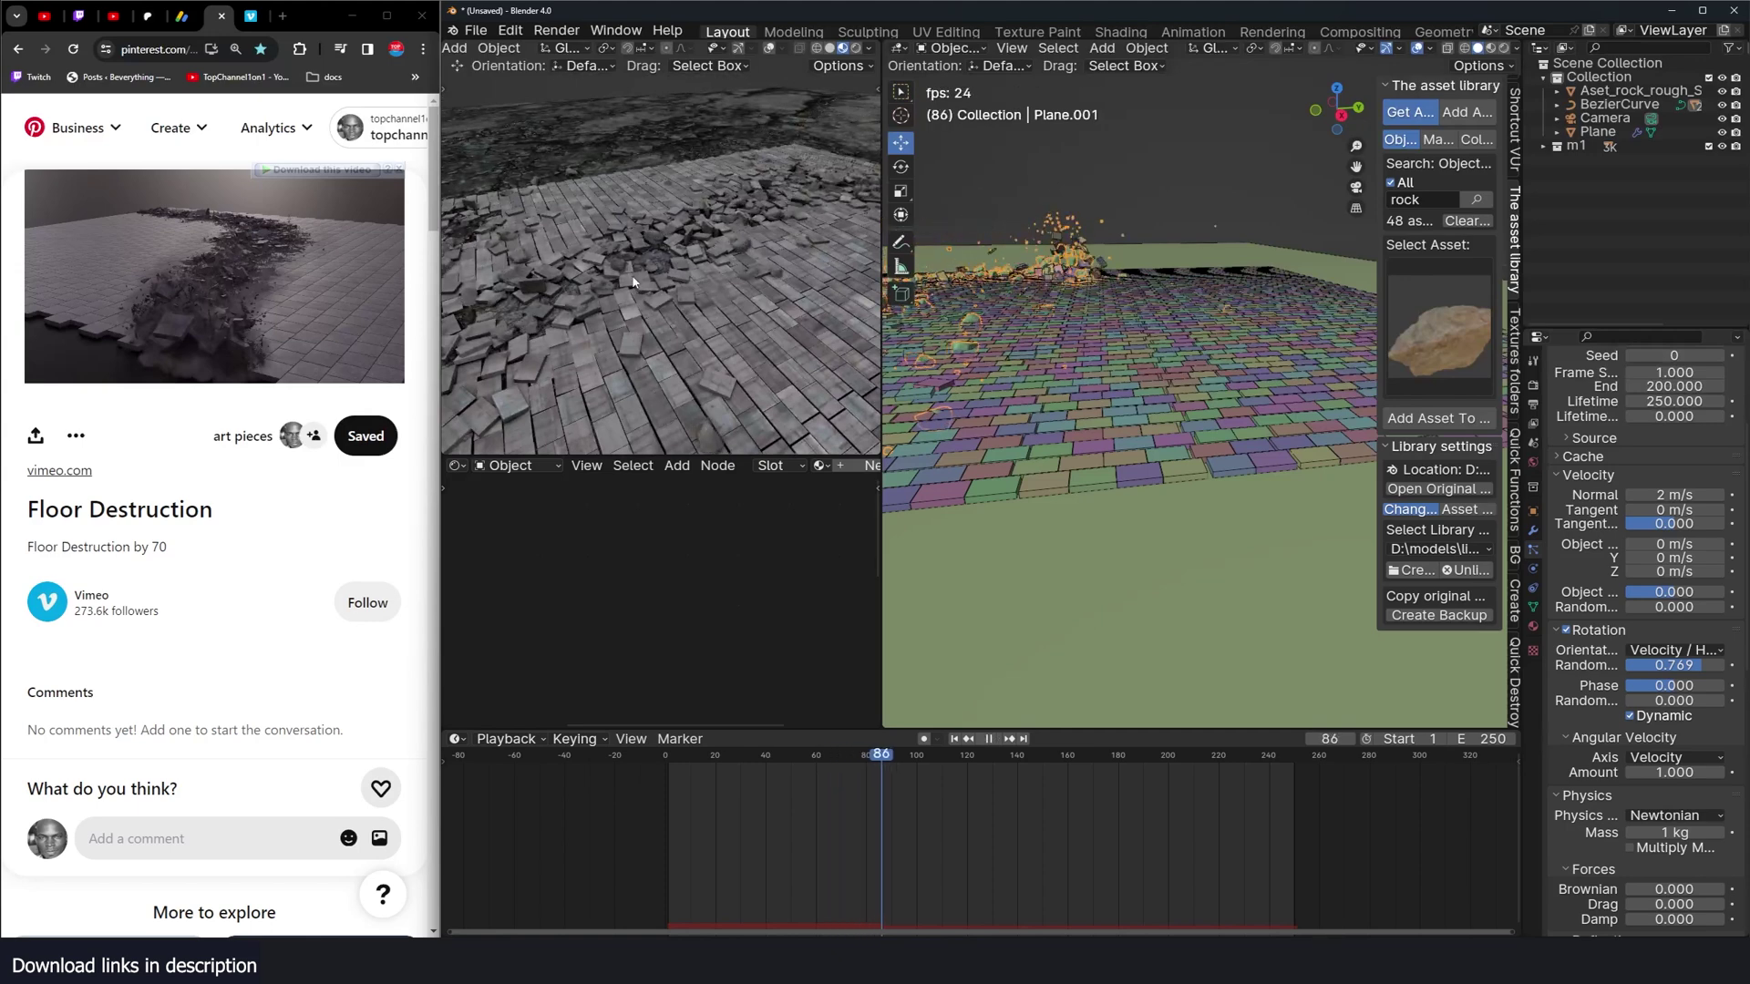
key("space")
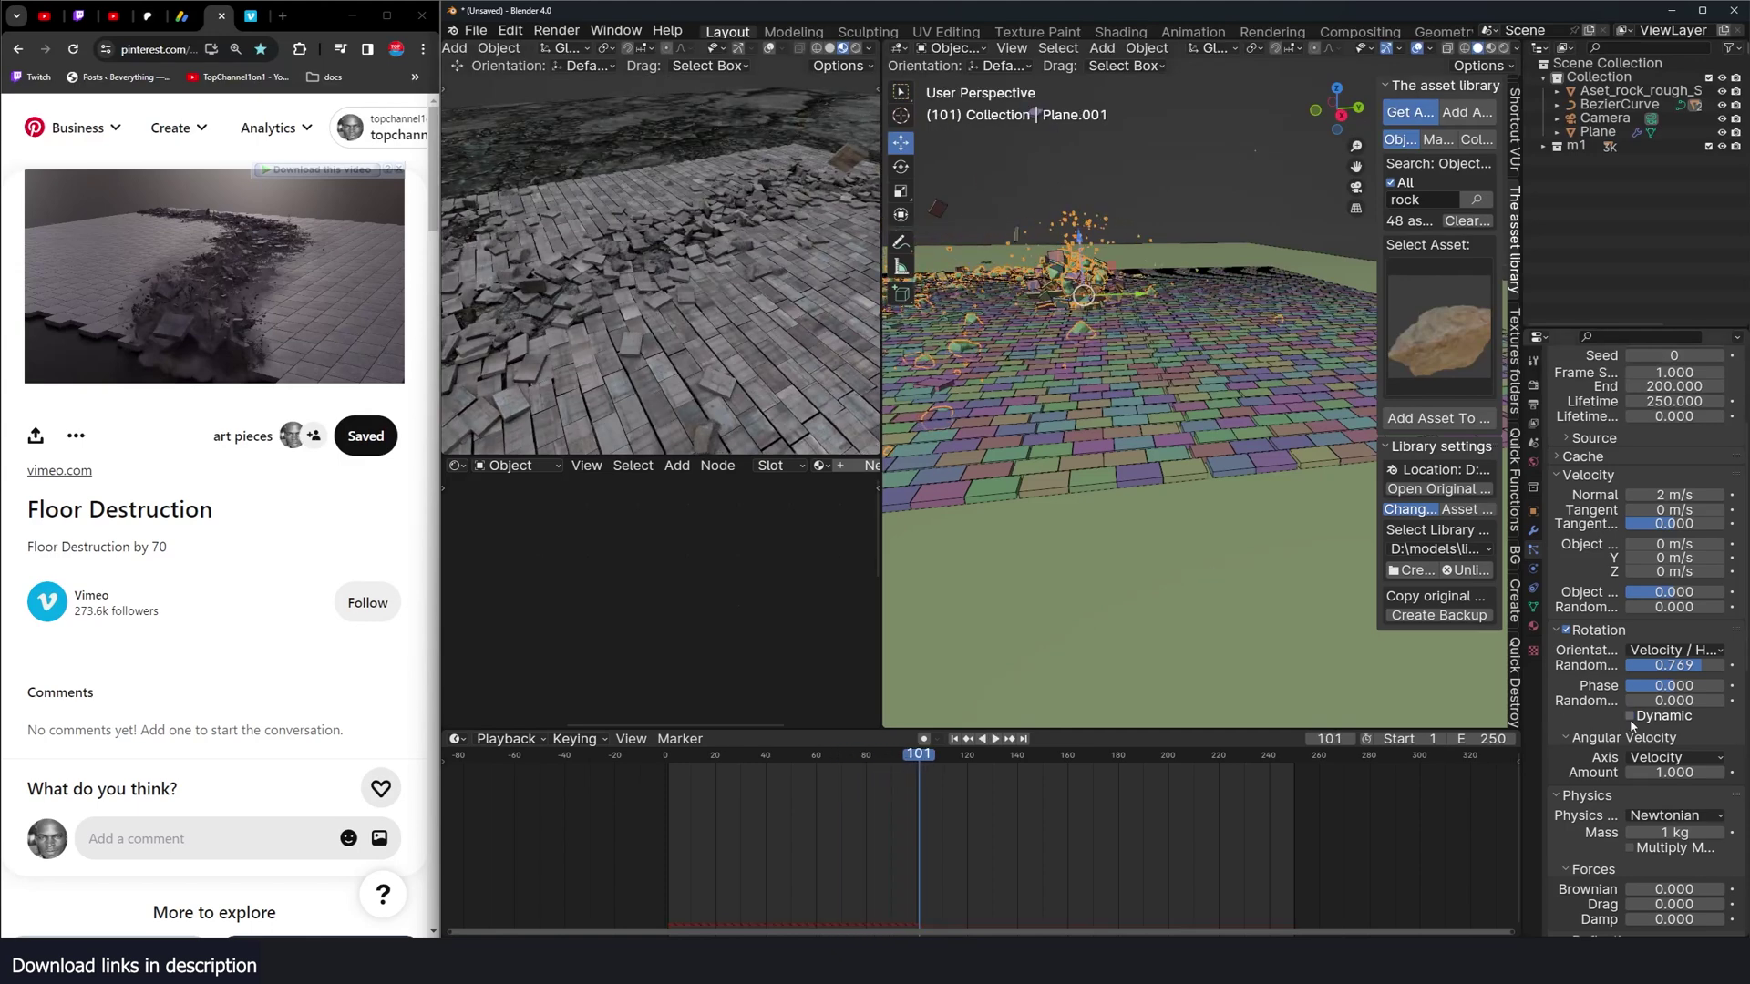
key("shift+Left")
key("space")
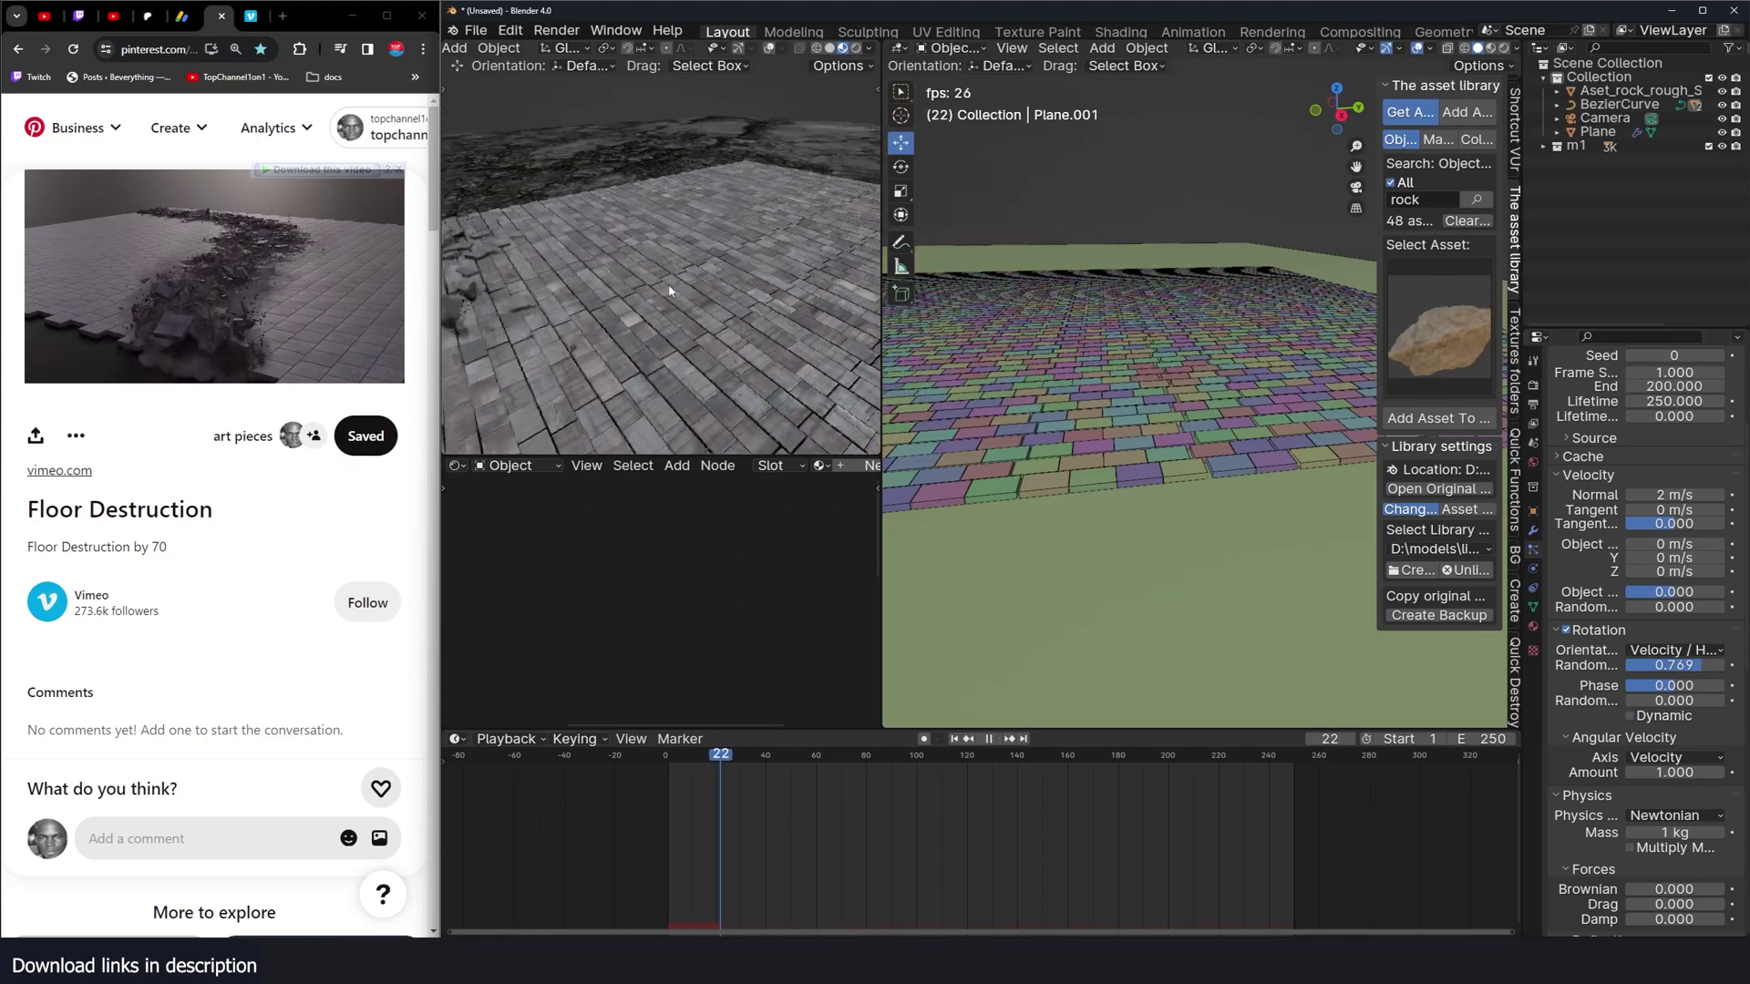
middle_click_drag(743, 265, 670, 304)
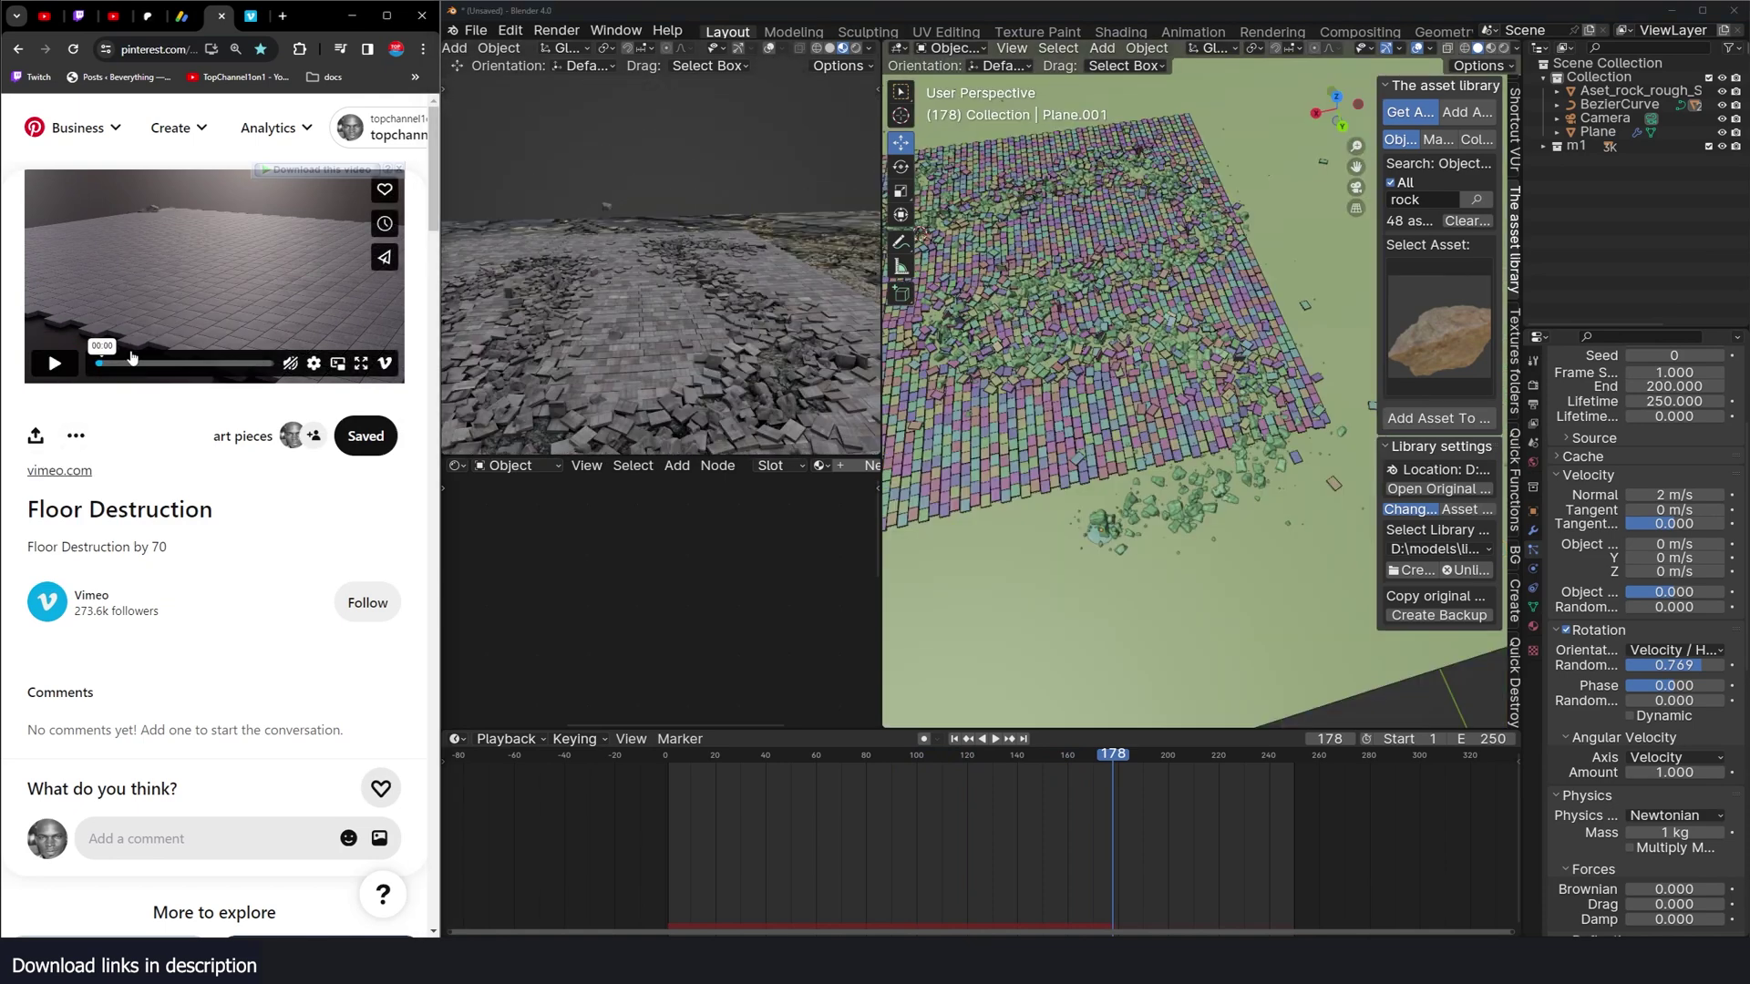
left_click(64, 374)
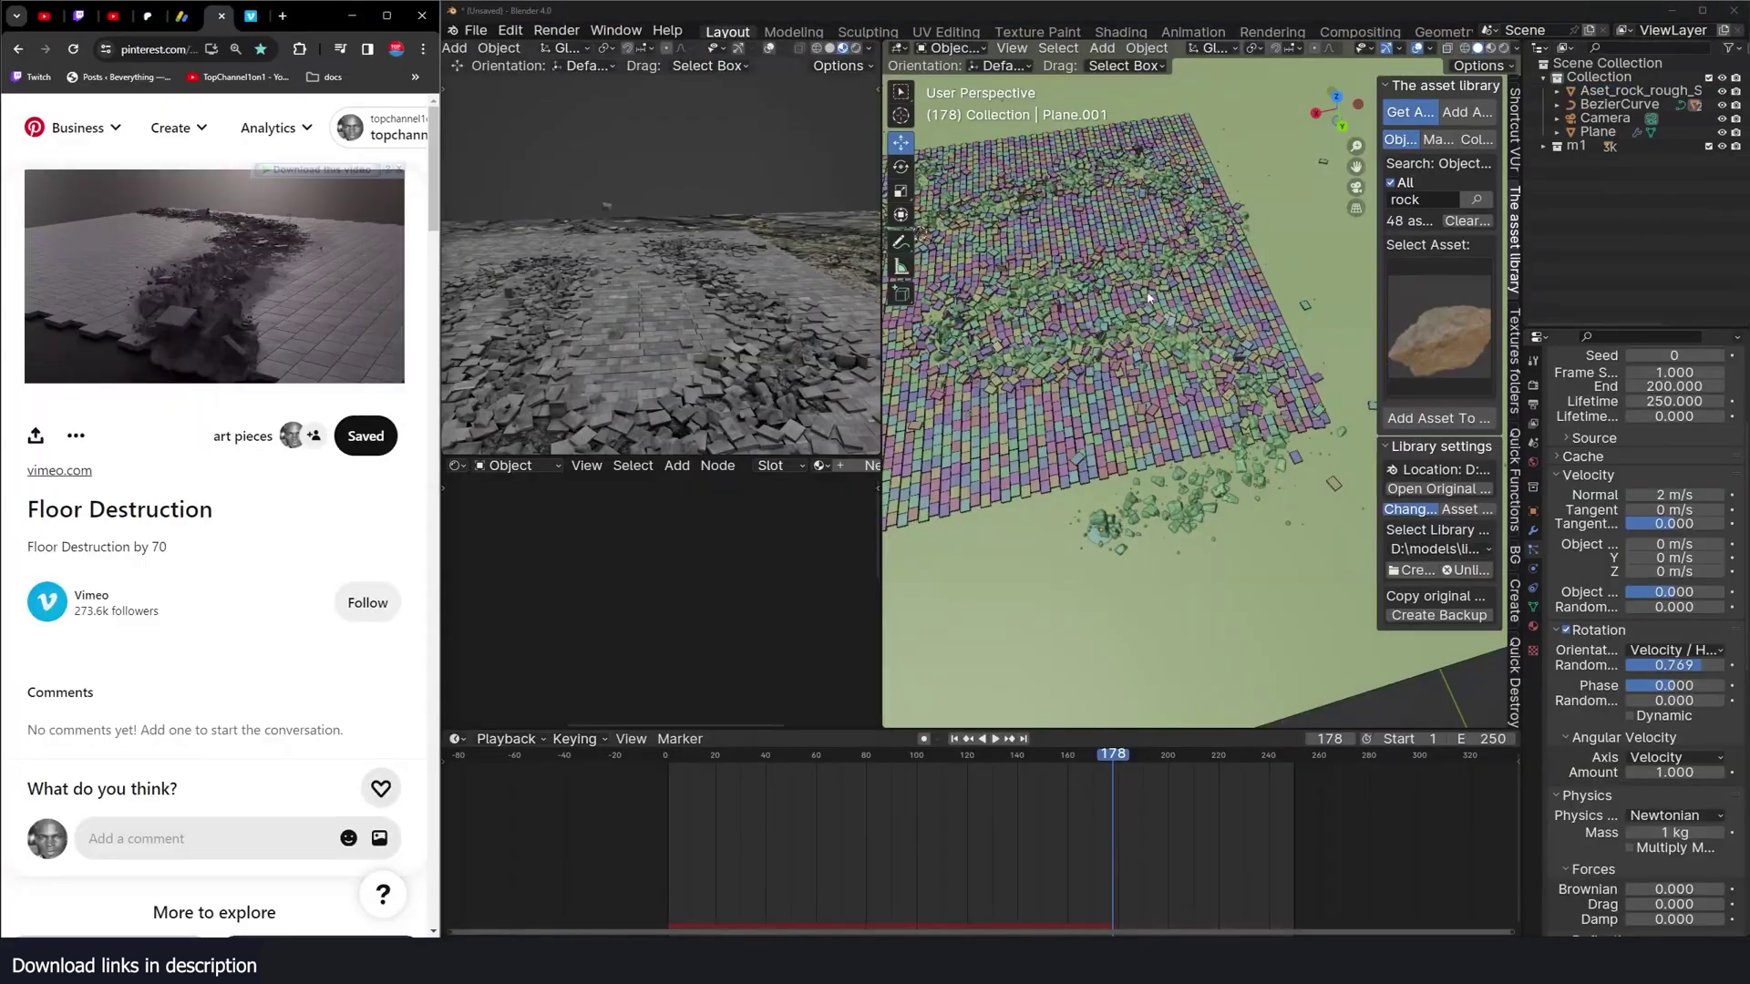
Step: Add a third particle system named smoke to the emitter, preview its emission from the first frame, and bring up its physics settings
left_click(1233, 509)
middle_click_drag(1233, 509, 1135, 370)
left_click(1133, 369)
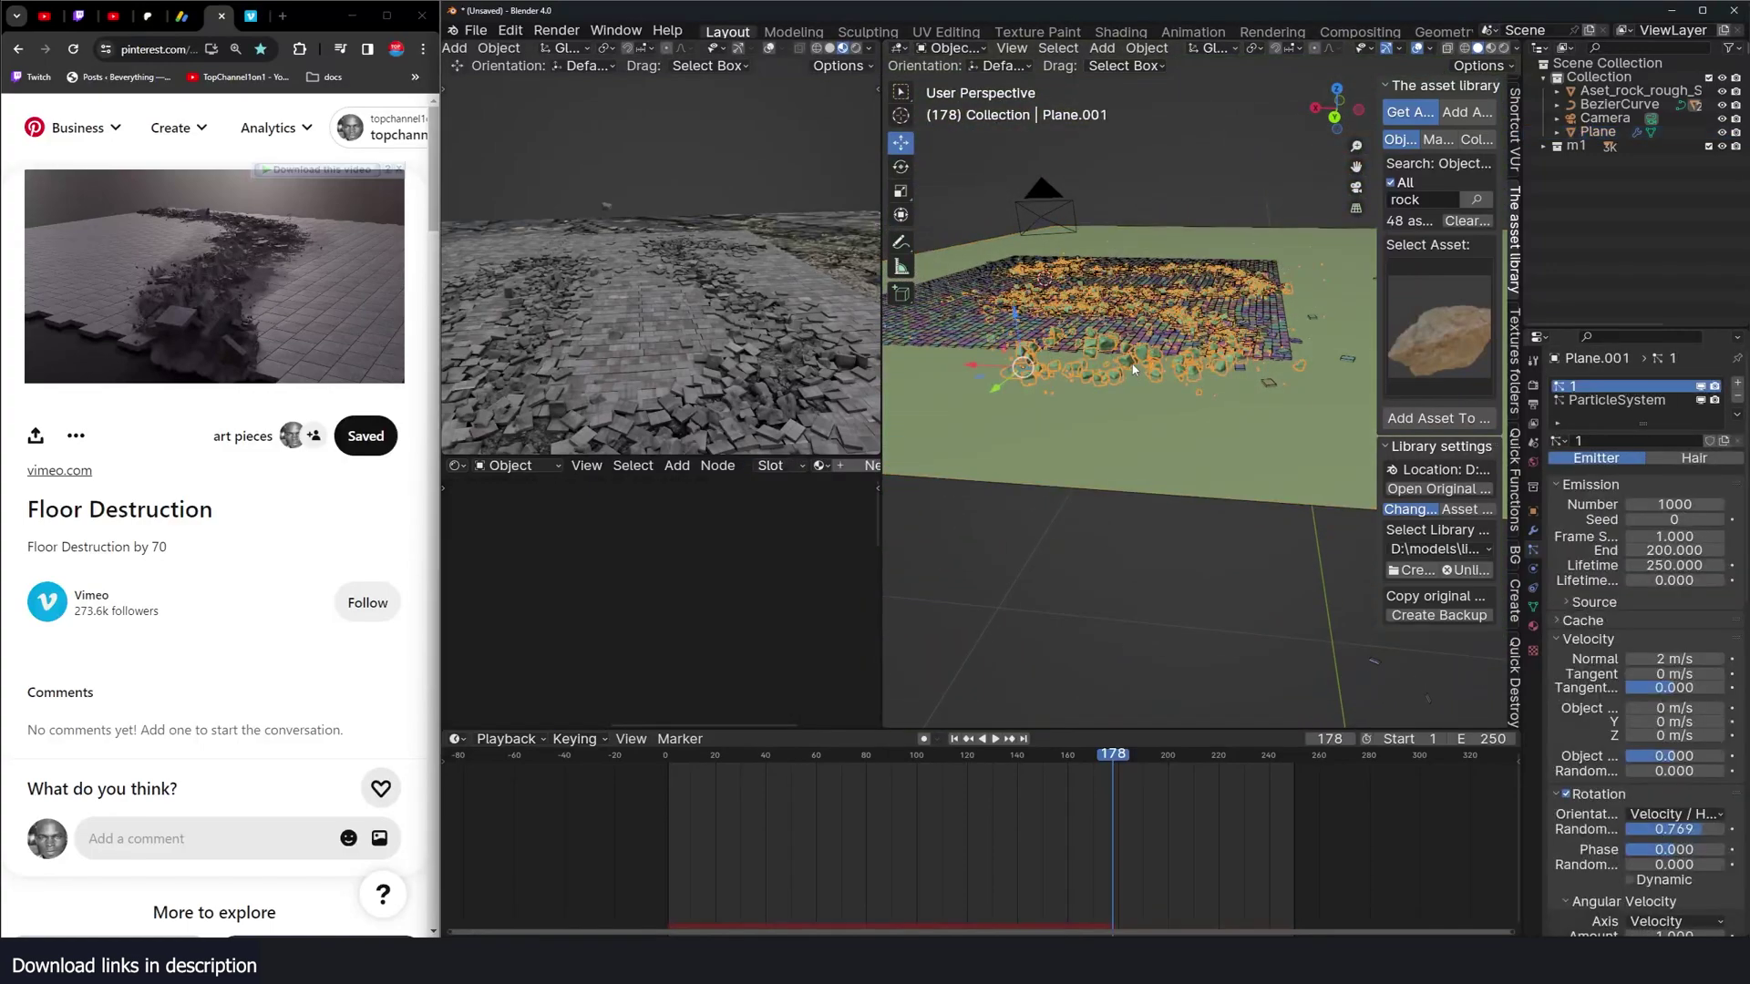
left_click(1738, 386)
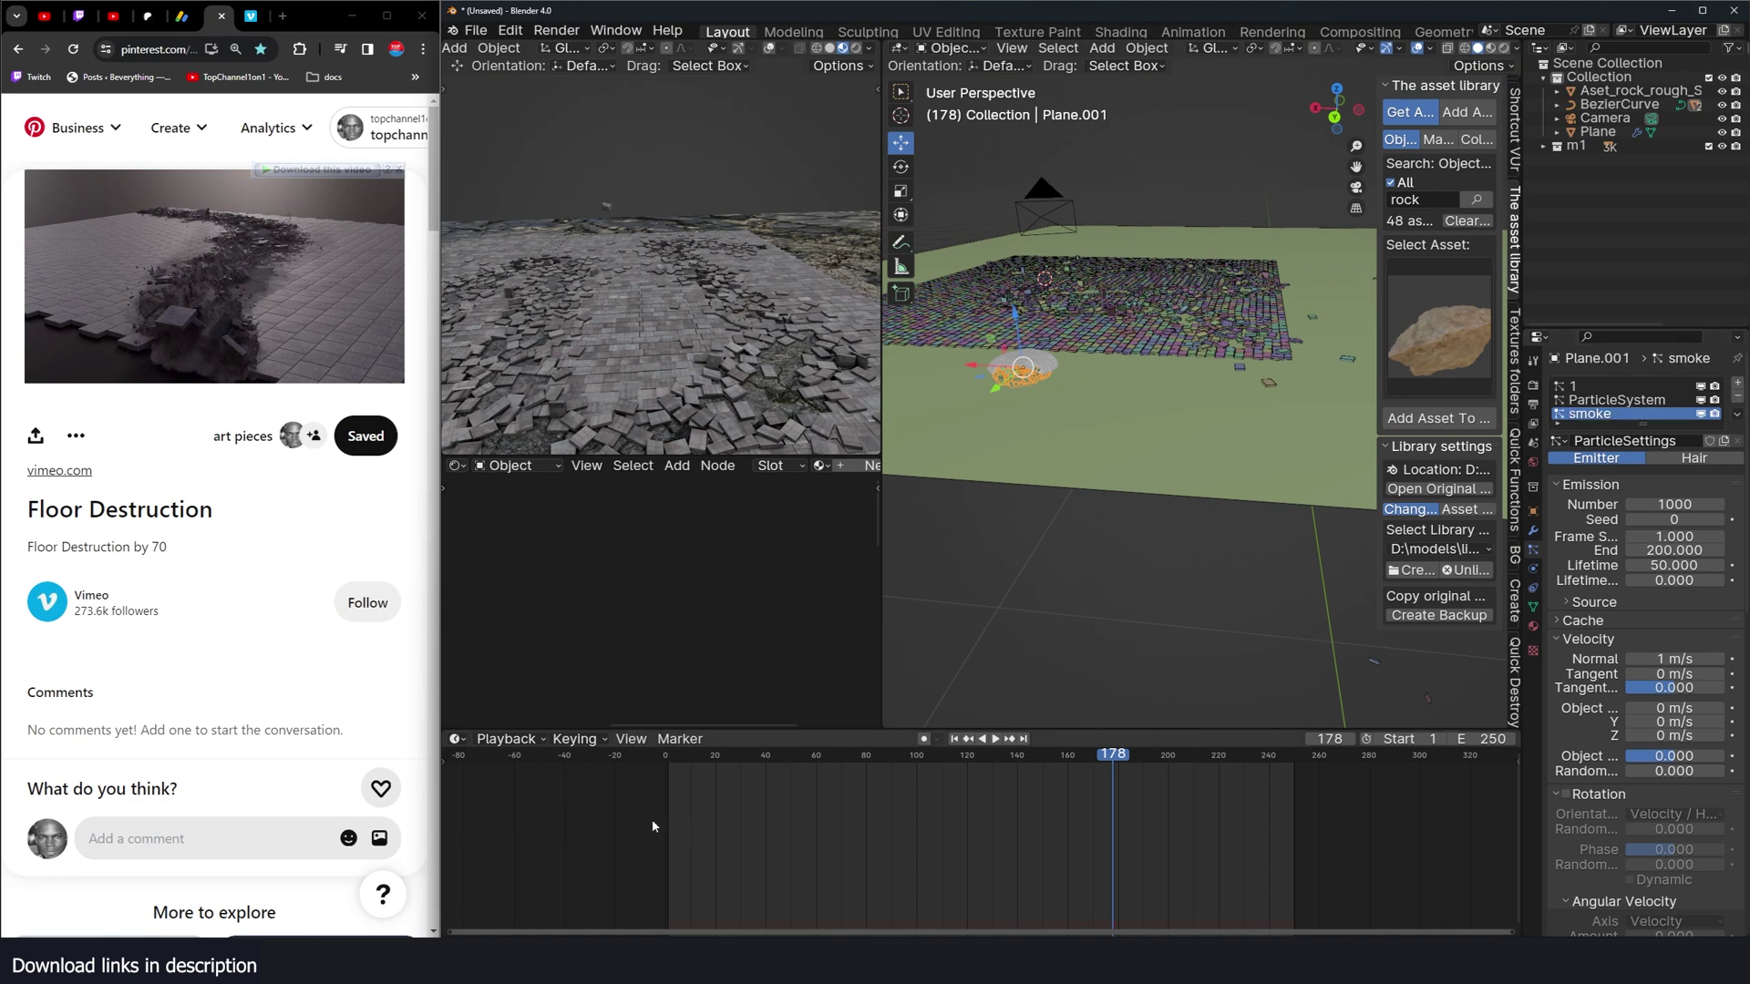
key("shift+Left")
key("space")
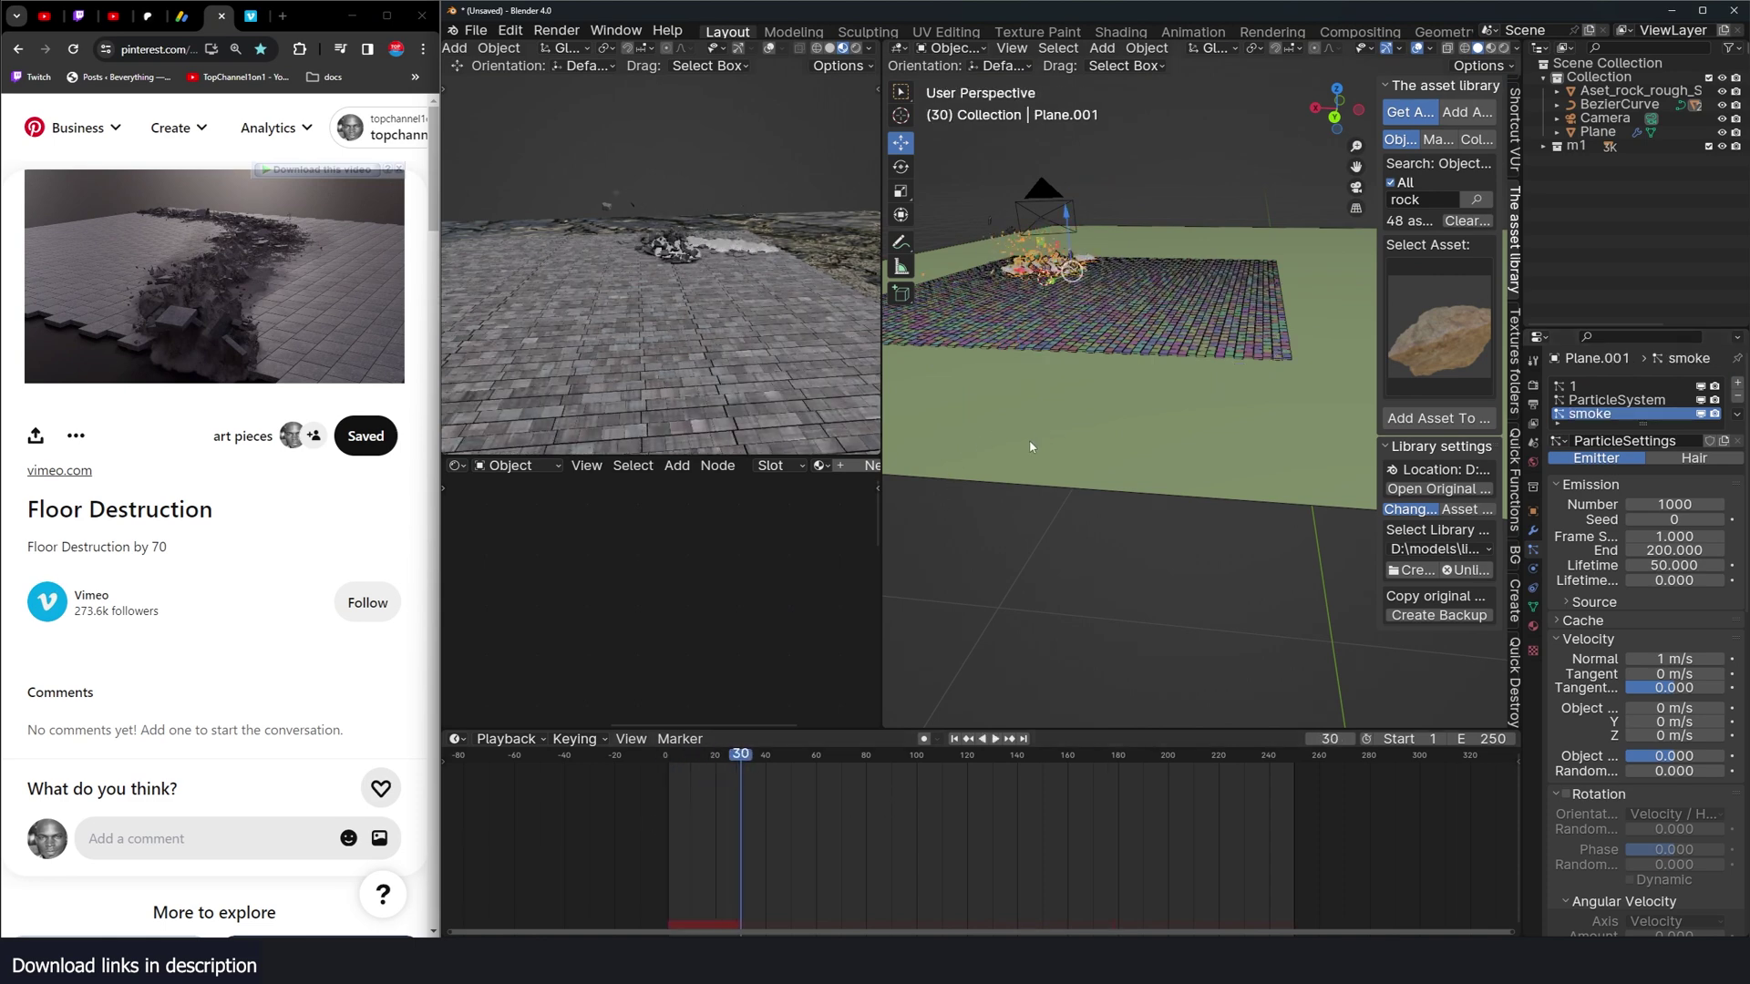
middle_click_drag(1030, 448, 1182, 434)
key("space")
key("Escape")
scroll(1718, 825, "down", 5)
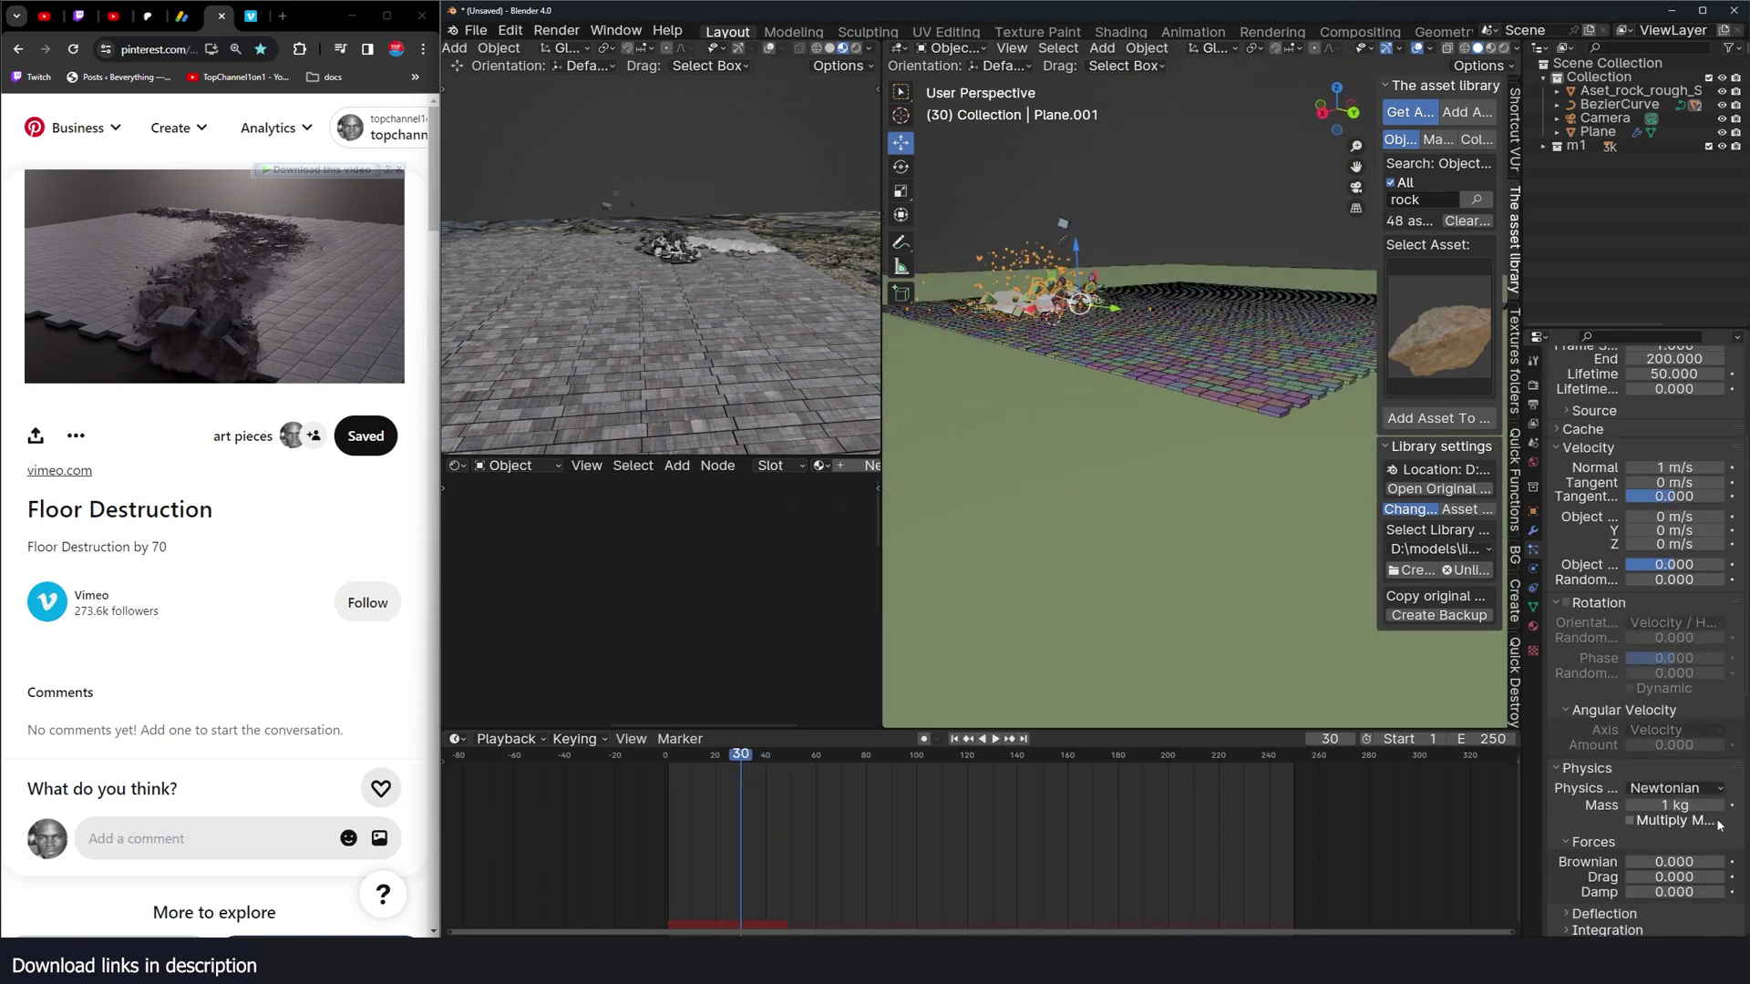
Step: Set the smoke particle system's Gravity field weight to 0.069 and preview its emission
scroll(1718, 825, "down", 8)
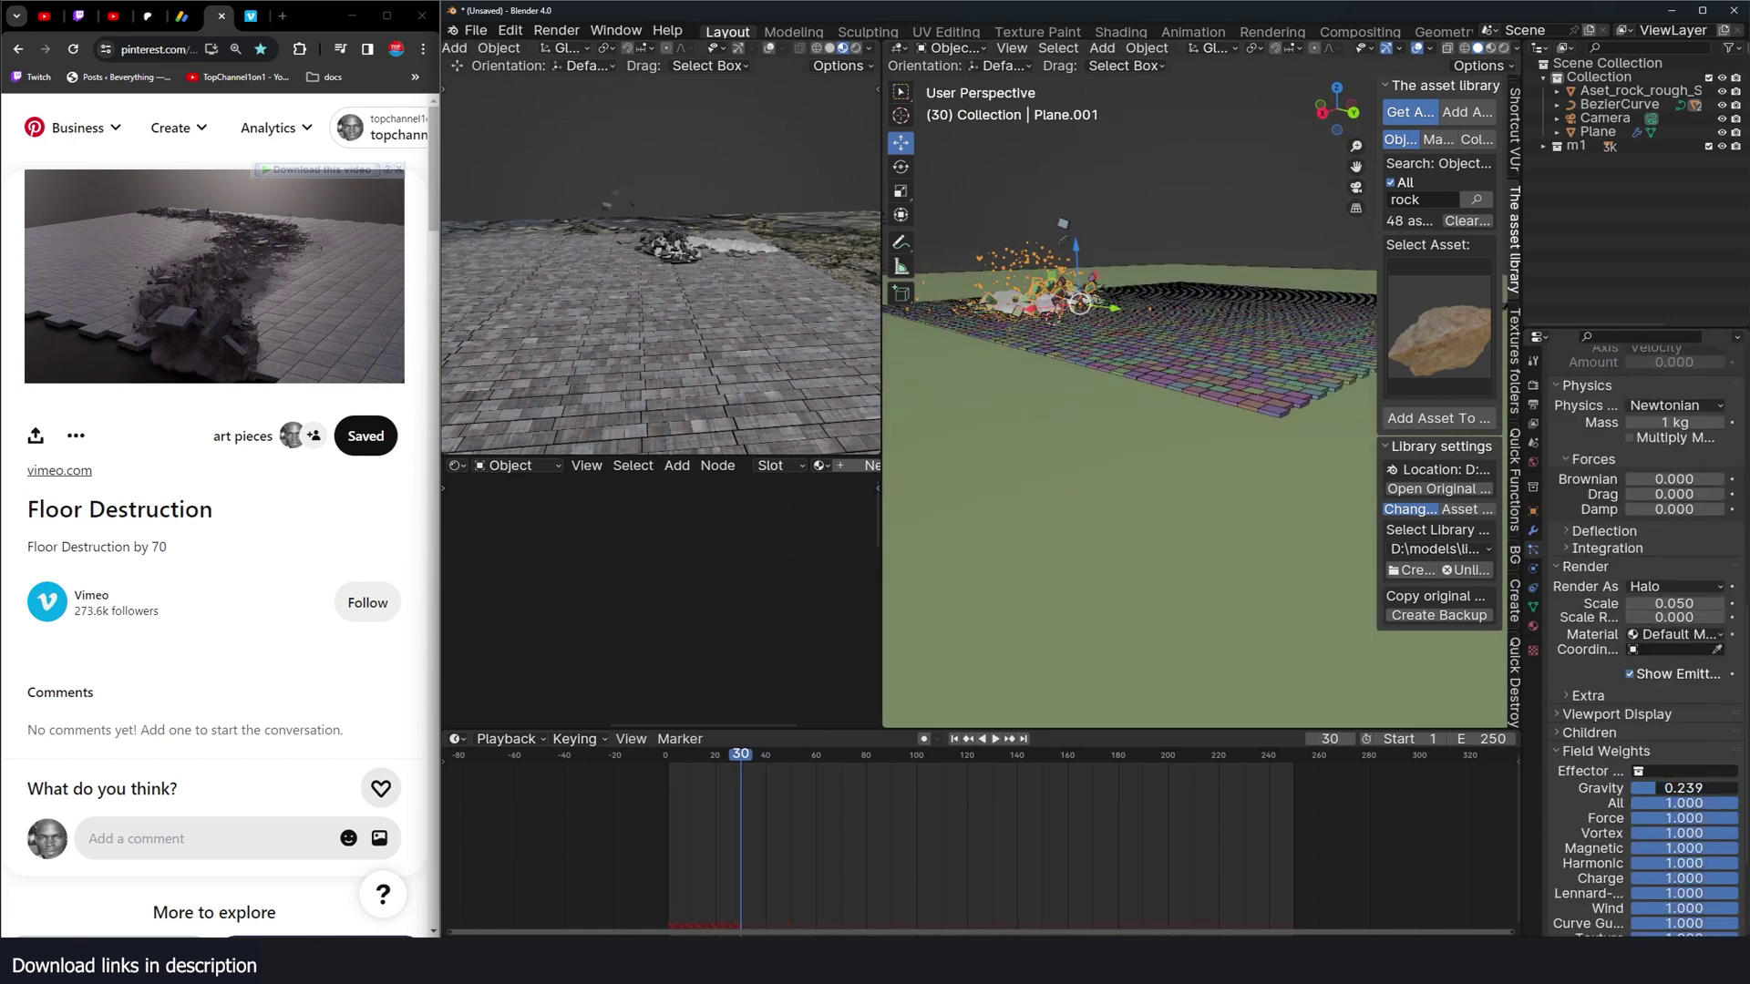
key("space")
middle_click_drag(1057, 419, 1048, 574)
key("Escape")
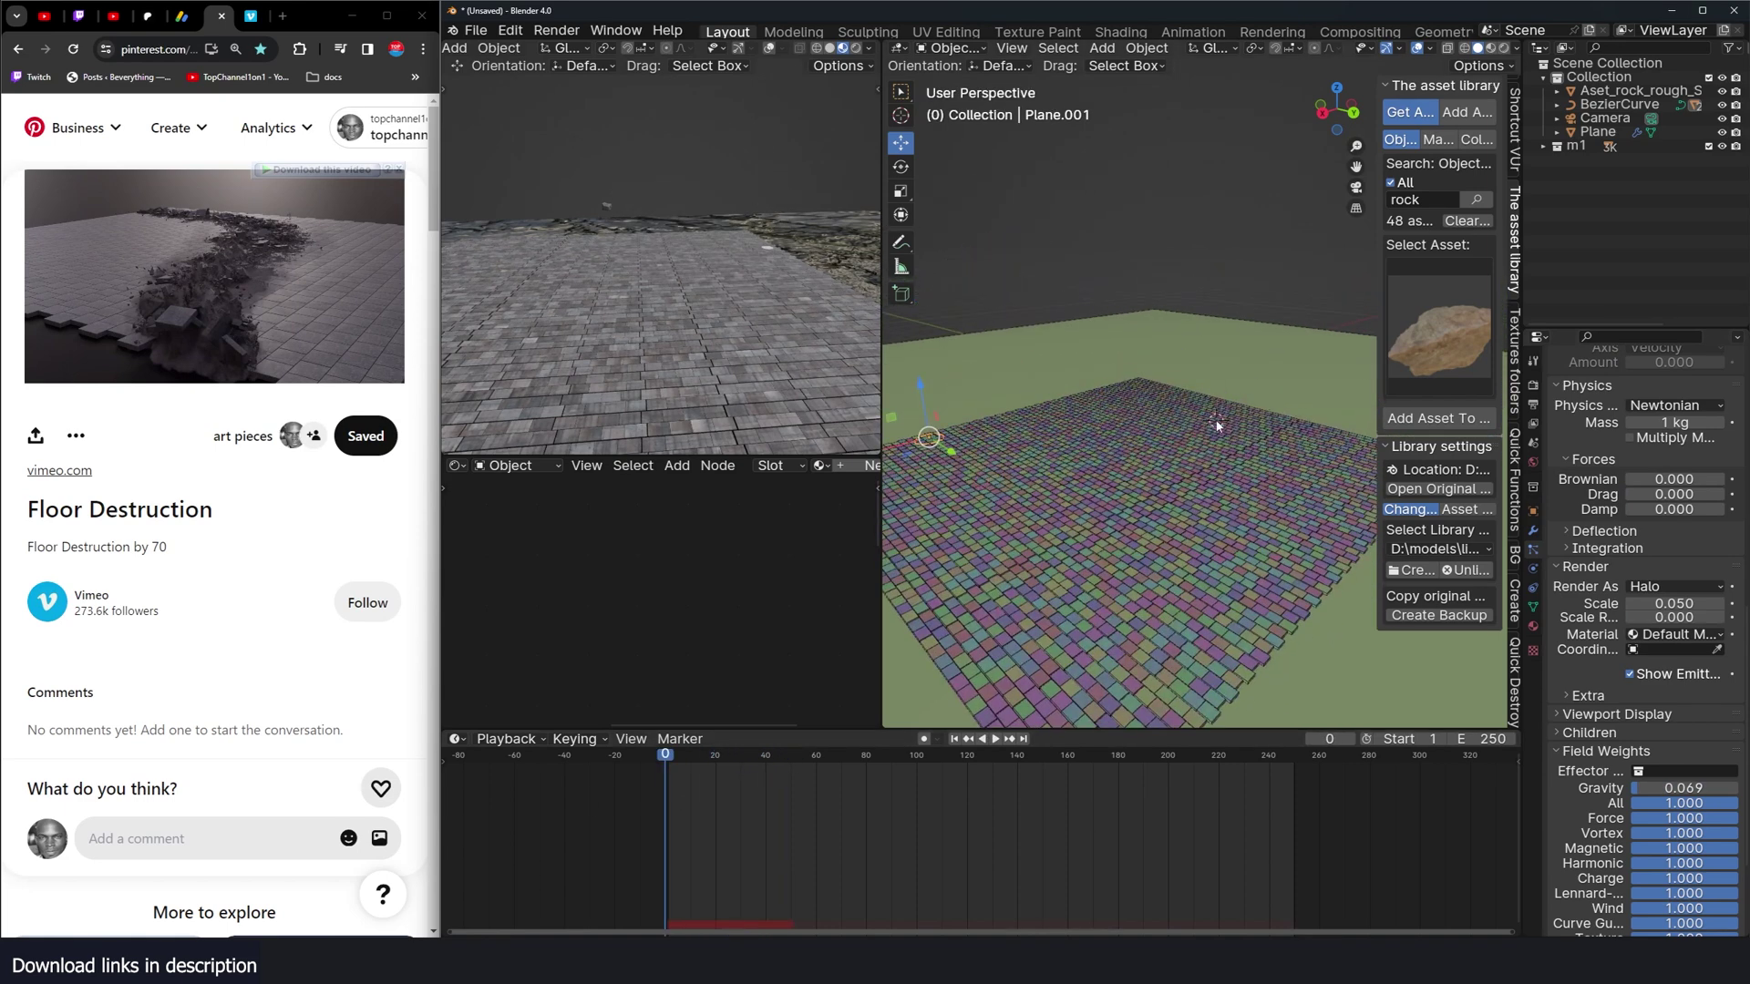
Step: Add a plane, rotate it 90 degrees around X so it stands upright, and move and shrink it above the tiled floor
key("shift+a")
mouse_move(1069, 457)
left_click(1130, 458)
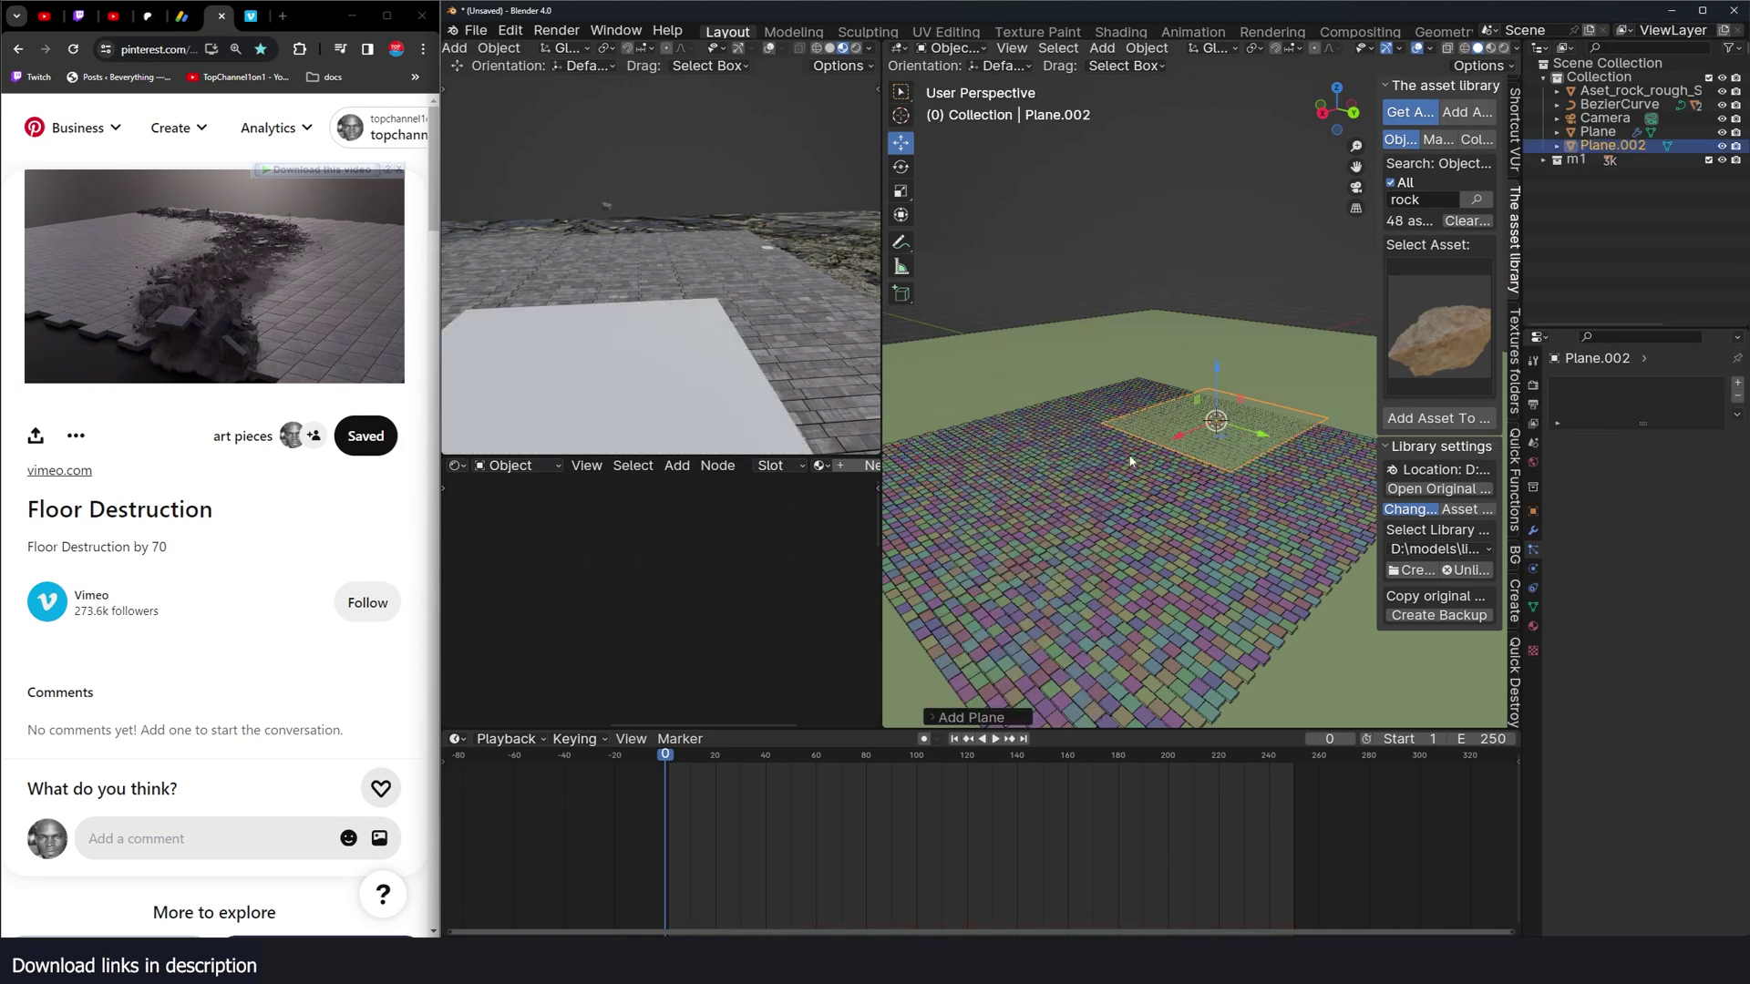
type("rx90")
key("Return")
key("g")
left_click(1157, 303)
key("s")
left_click(1240, 349)
Step: Create a new material for the upright plane with an Image Texture node that loads the pngimg.com smoke image and feeds Base Color
left_click(857, 465)
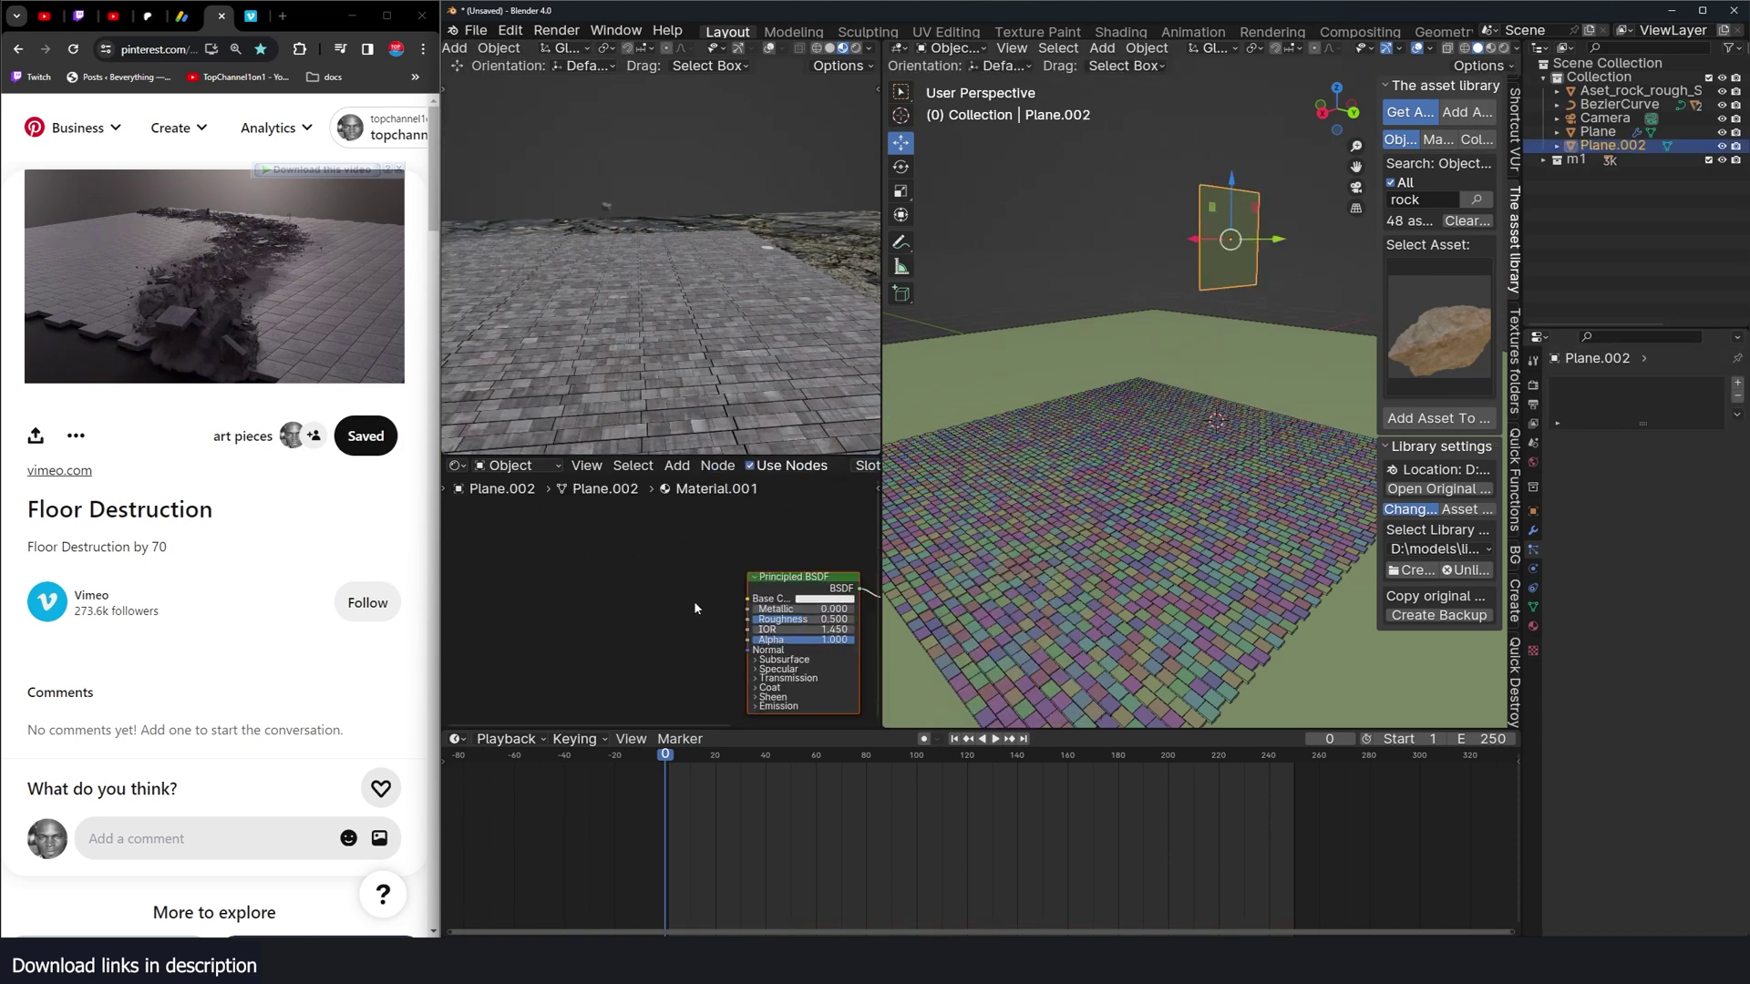
key("shift+a")
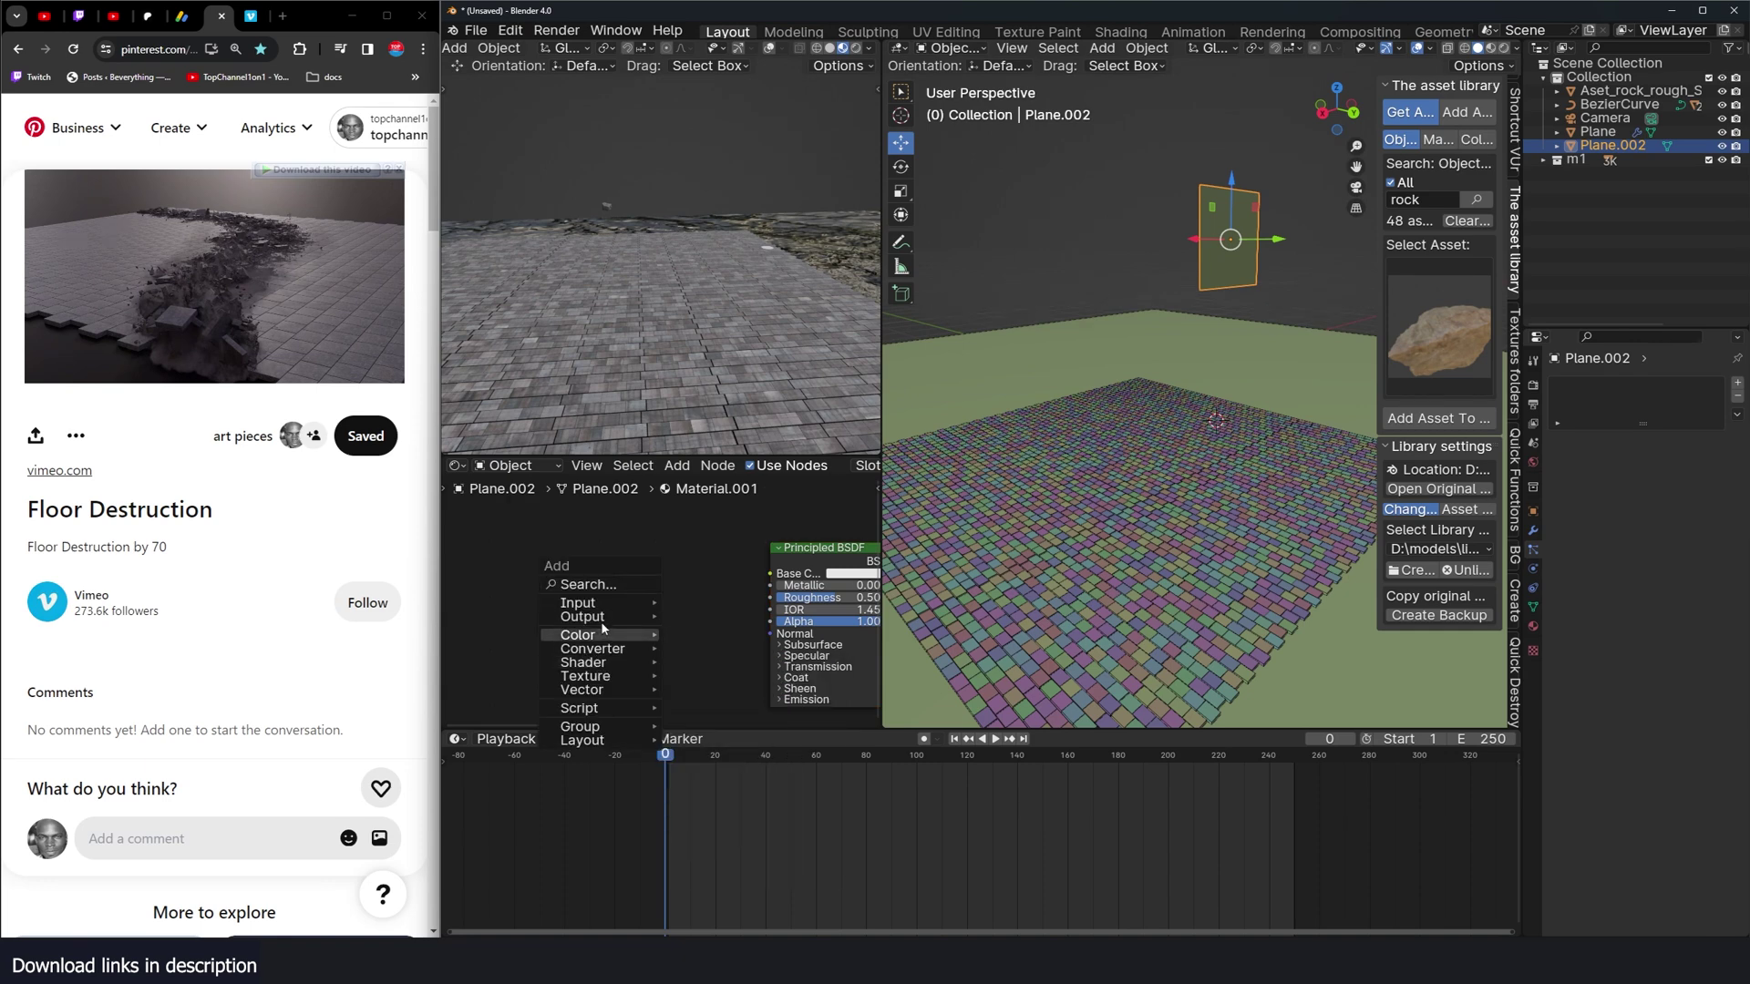
mouse_move(598, 679)
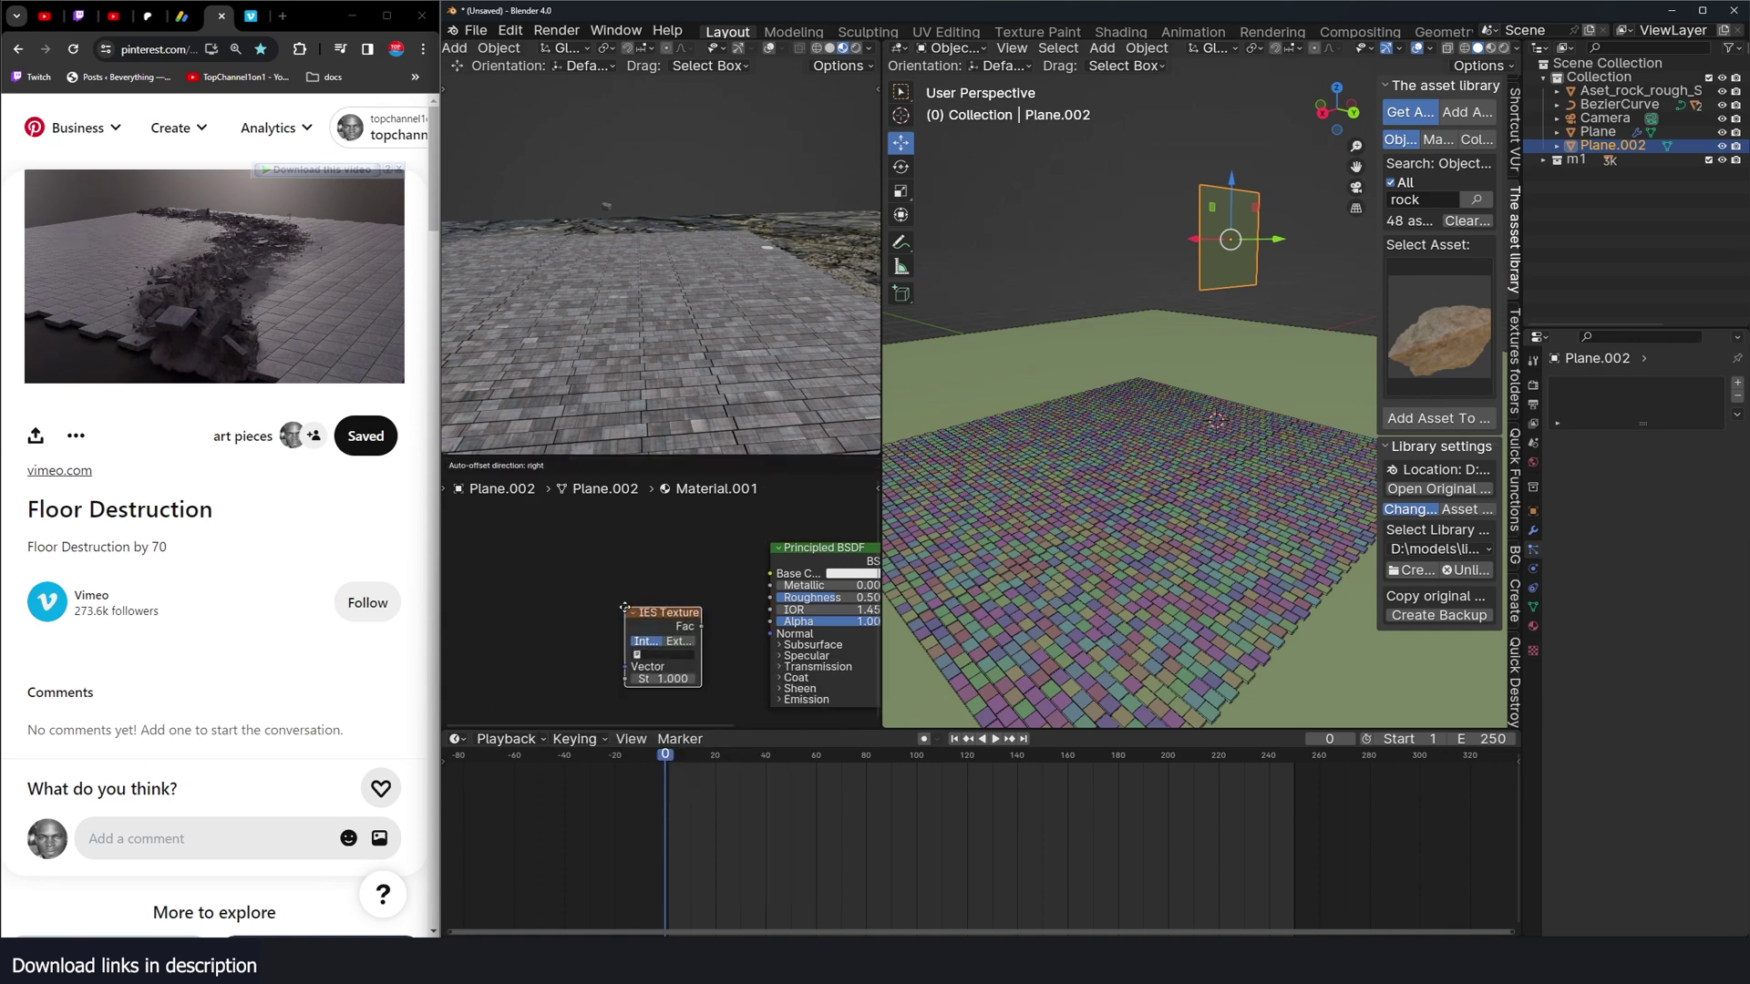
key("shift+a")
mouse_move(584, 608)
left_click(693, 685)
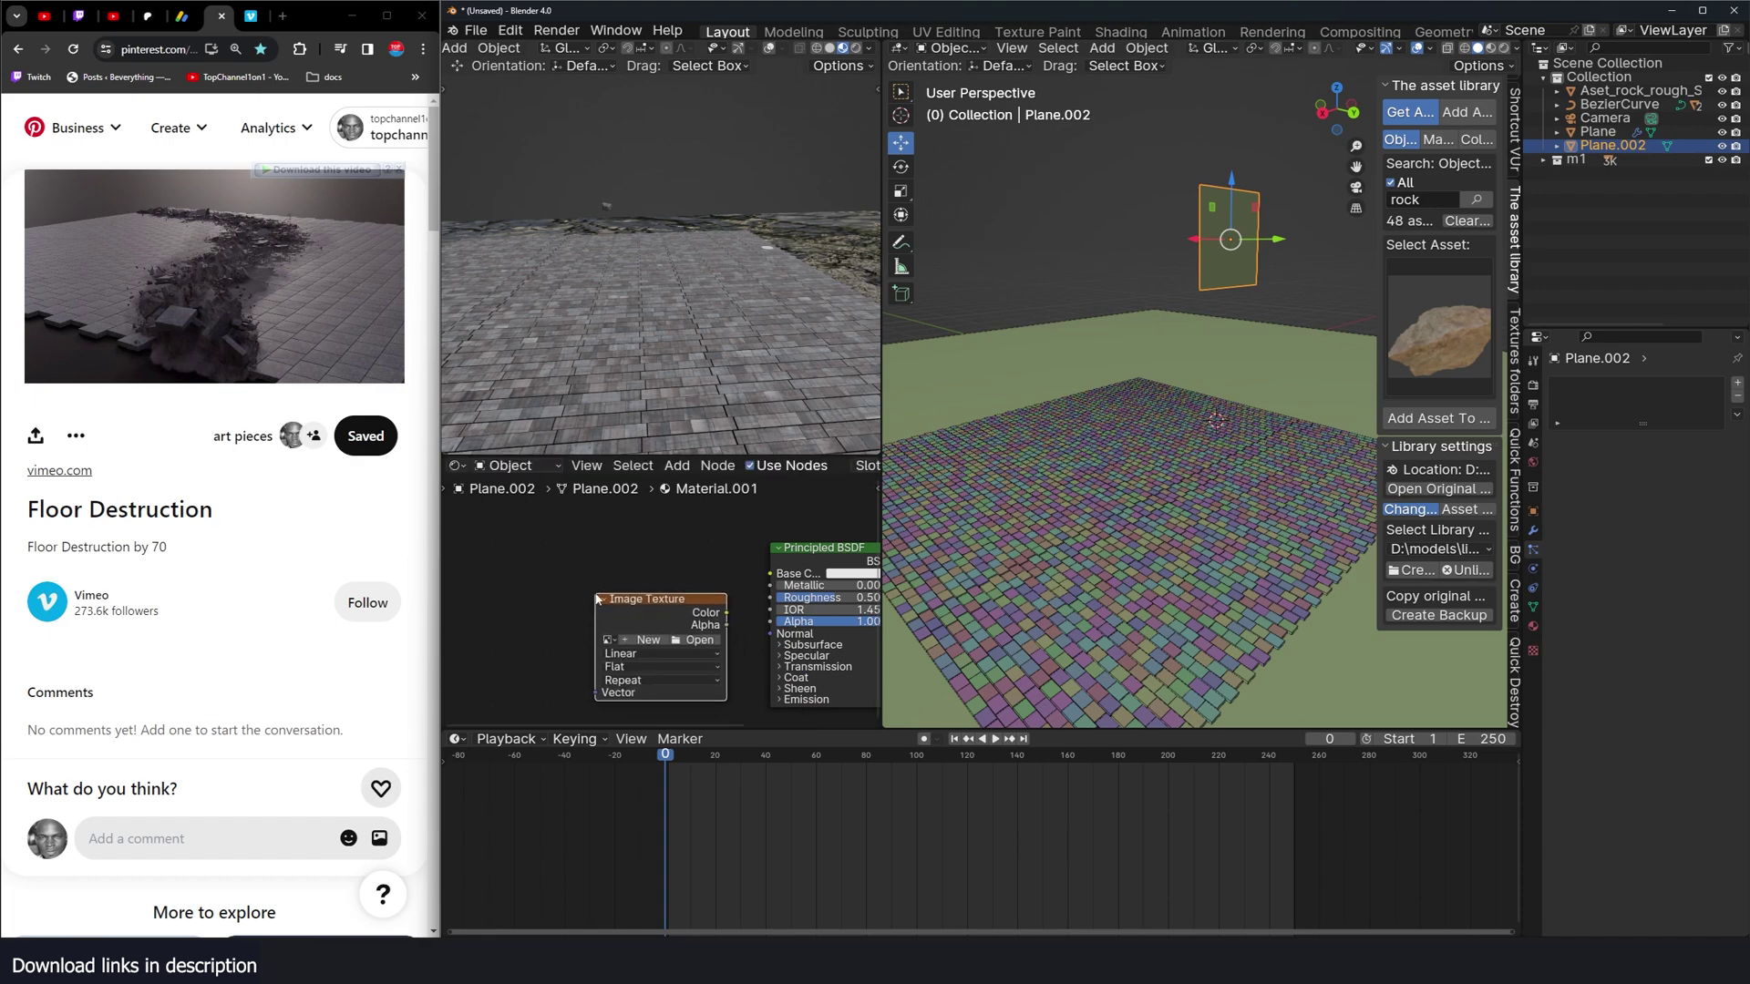
left_click(688, 642)
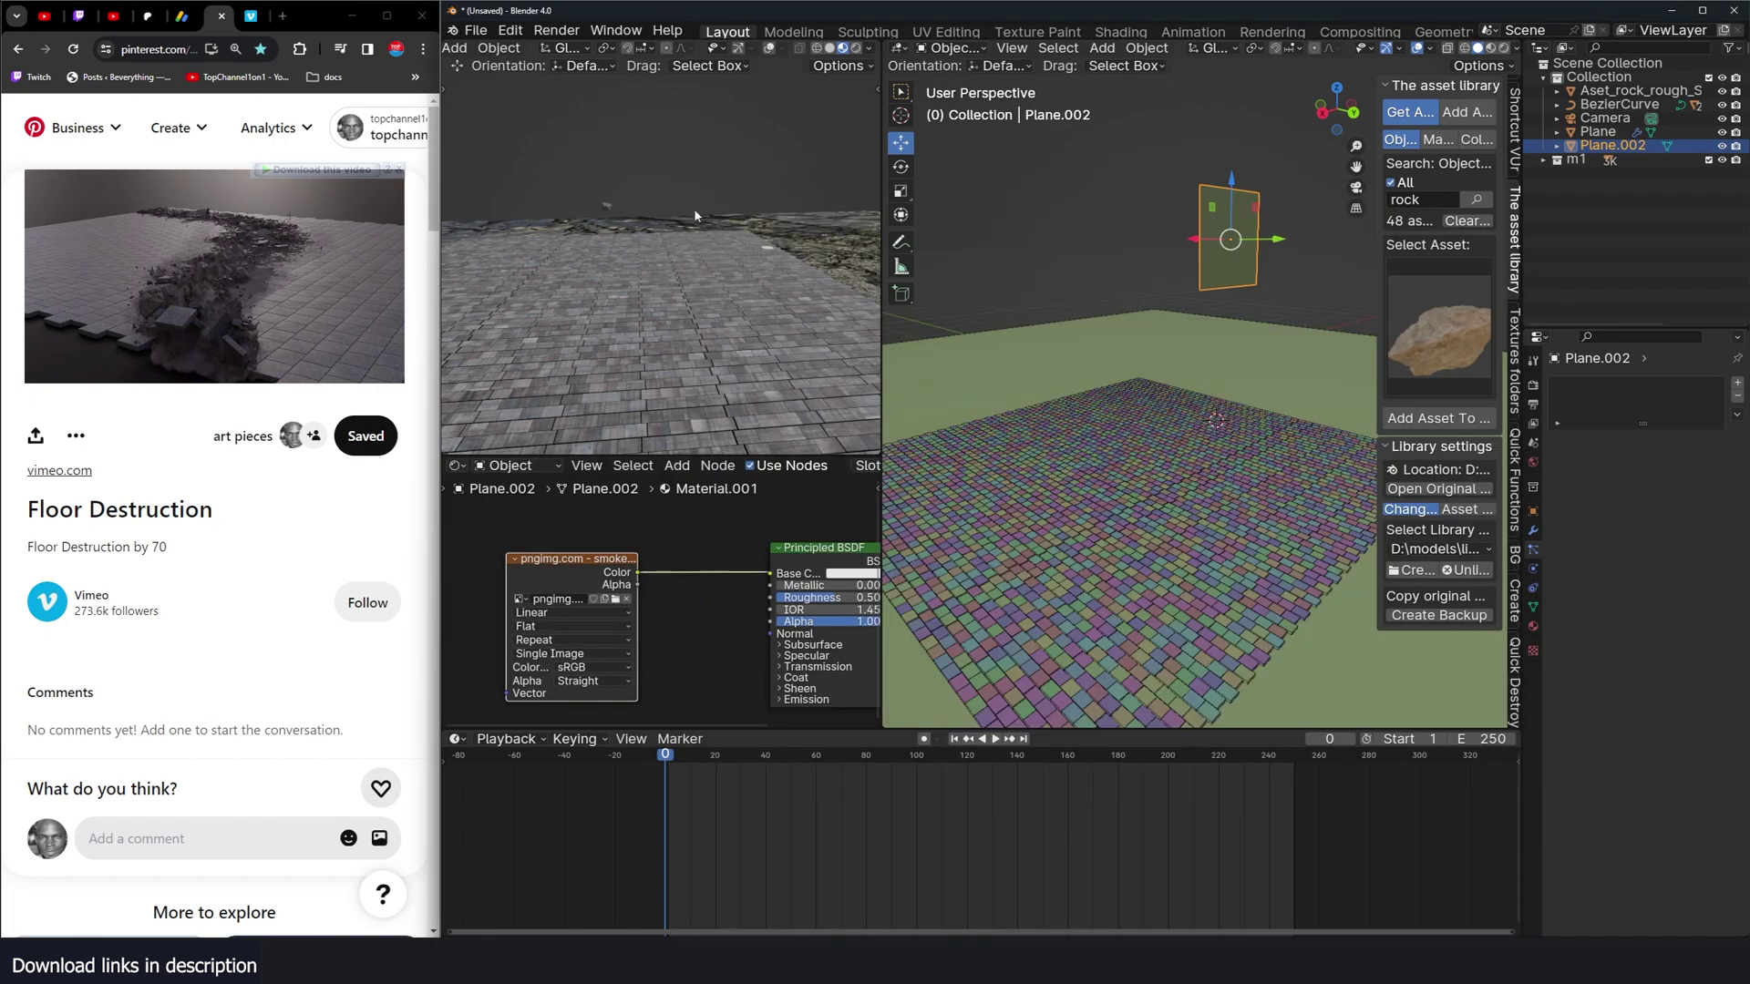
Step: Replace the Principled BSDF with Translucent and Transparent BSDFs blended by a Mix Shader, using the smoke image's alpha as the factor
scroll(662, 666, "down", 2)
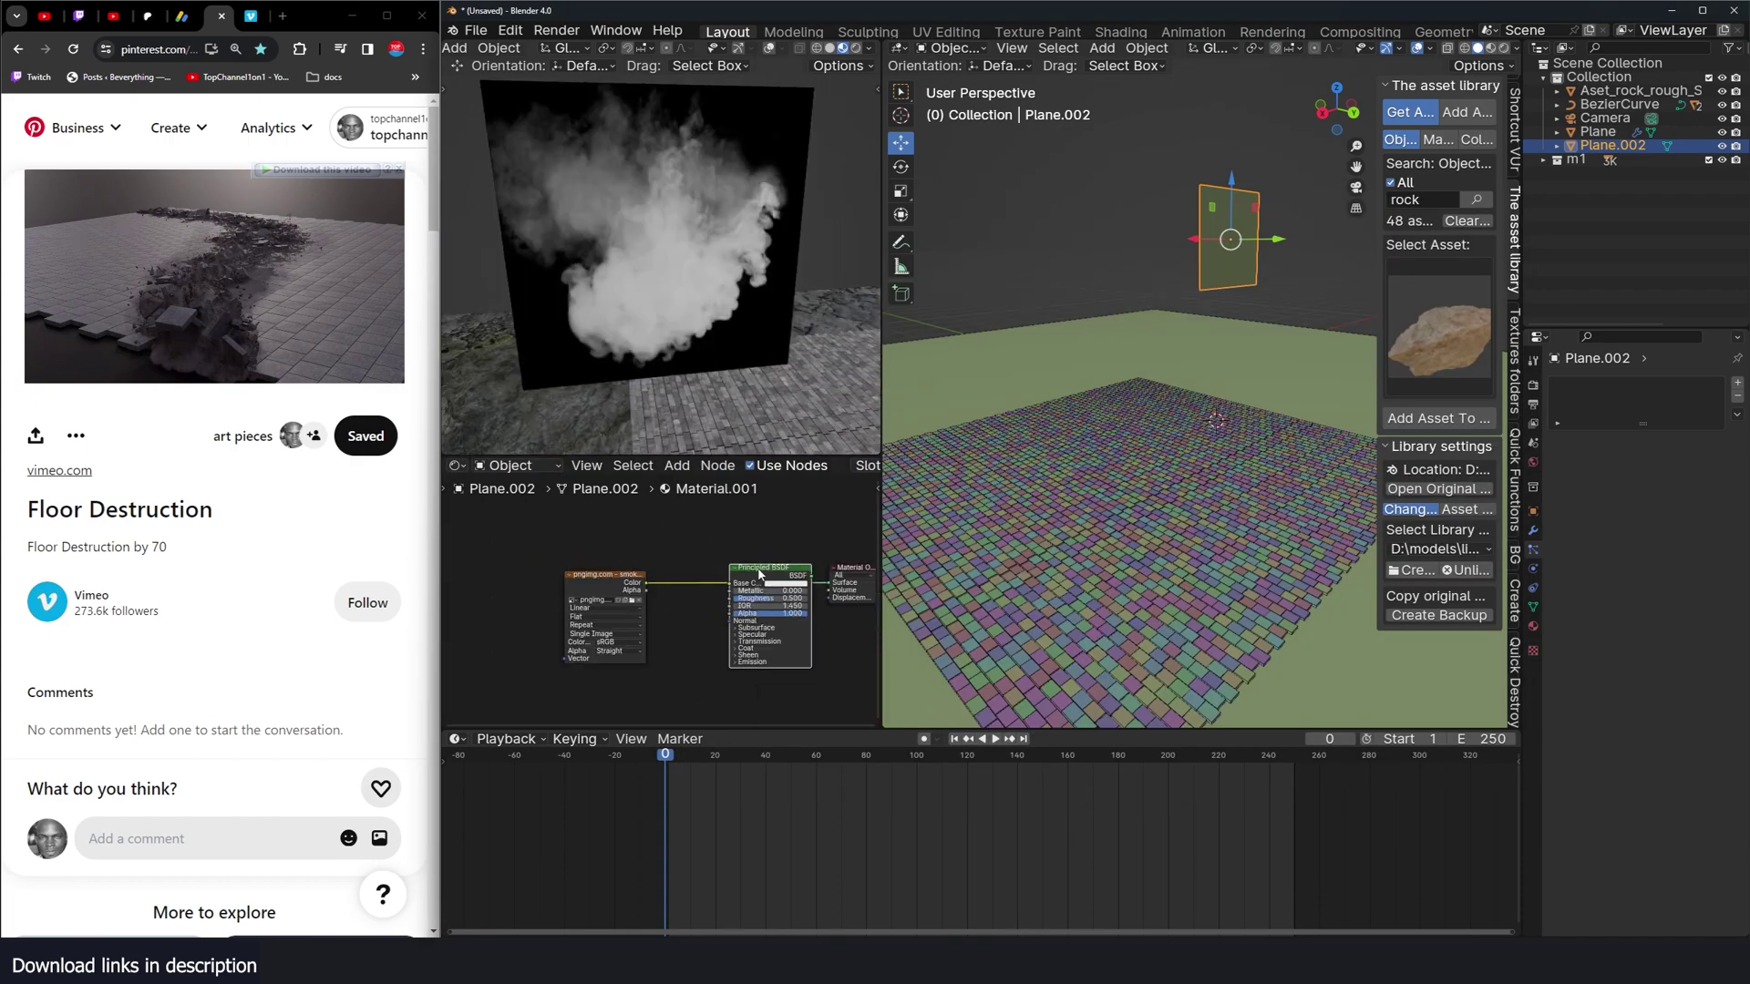
key("x")
key("shift+a")
type("di")
key("Escape")
key("shift+a")
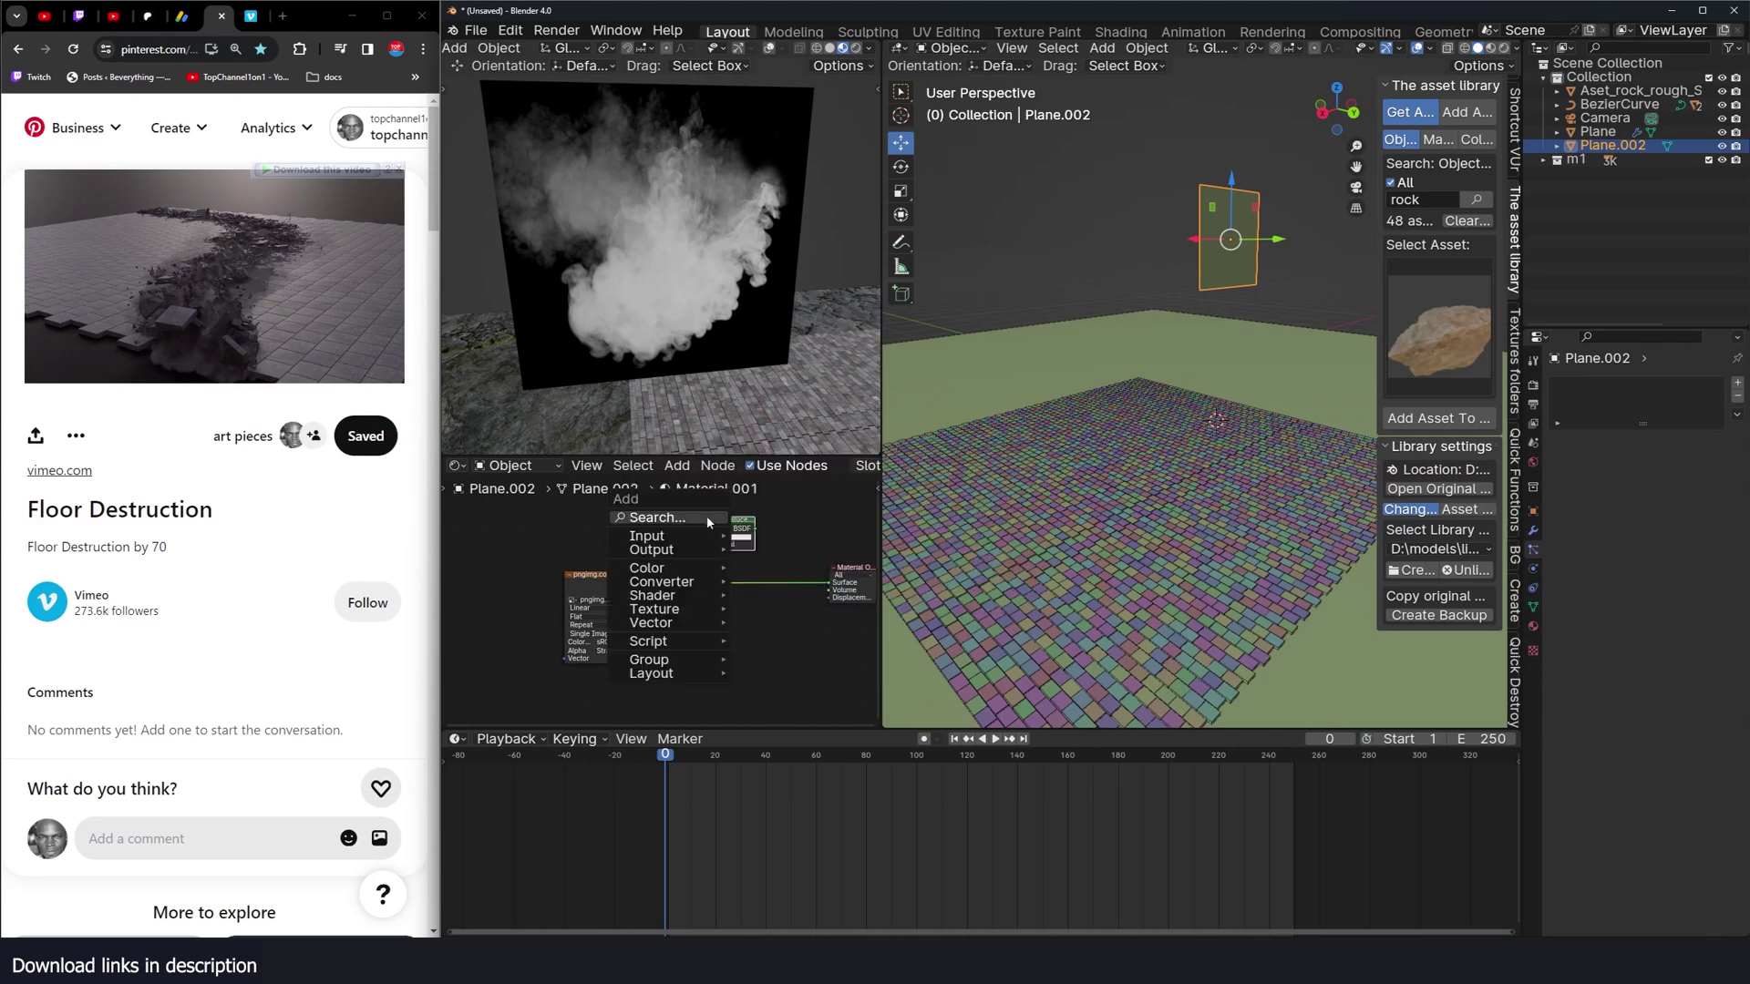
type("tra")
left_click(834, 555)
left_click(701, 552)
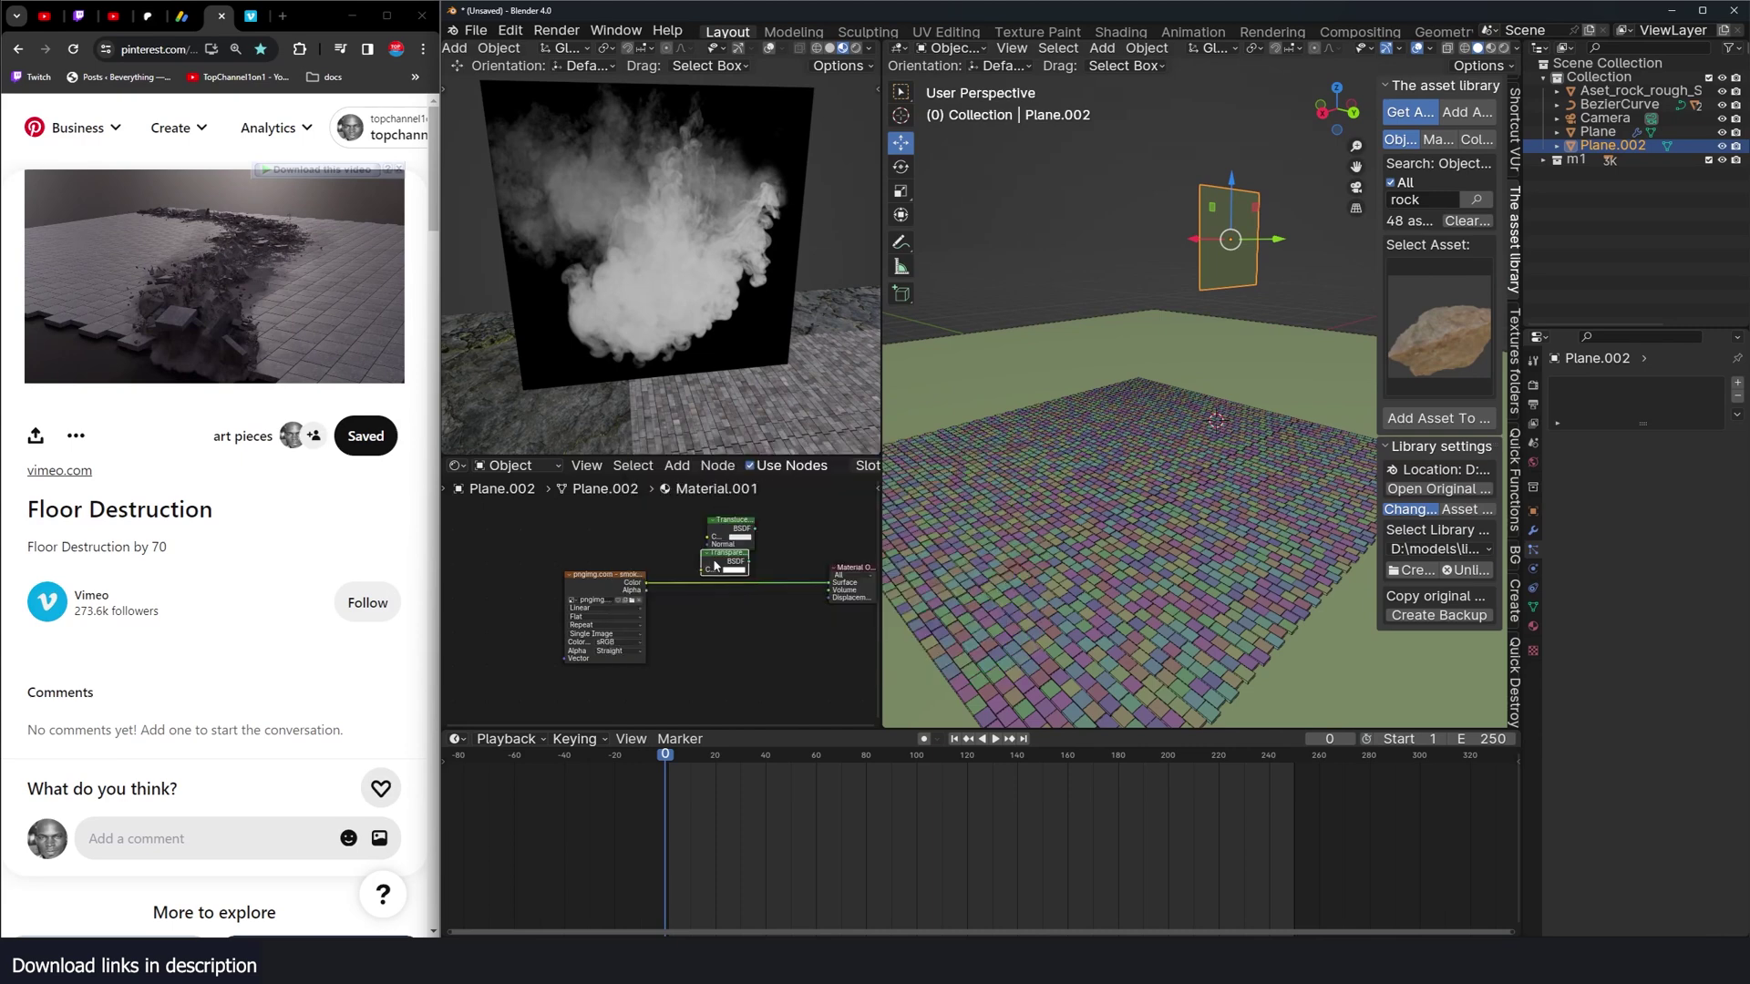
right_click_drag(729, 533, 726, 561, "ctrl+shift")
mouse_move(826, 545)
left_mouse_down()
mouse_move(828, 583)
mouse_move(785, 554)
left_mouse_up()
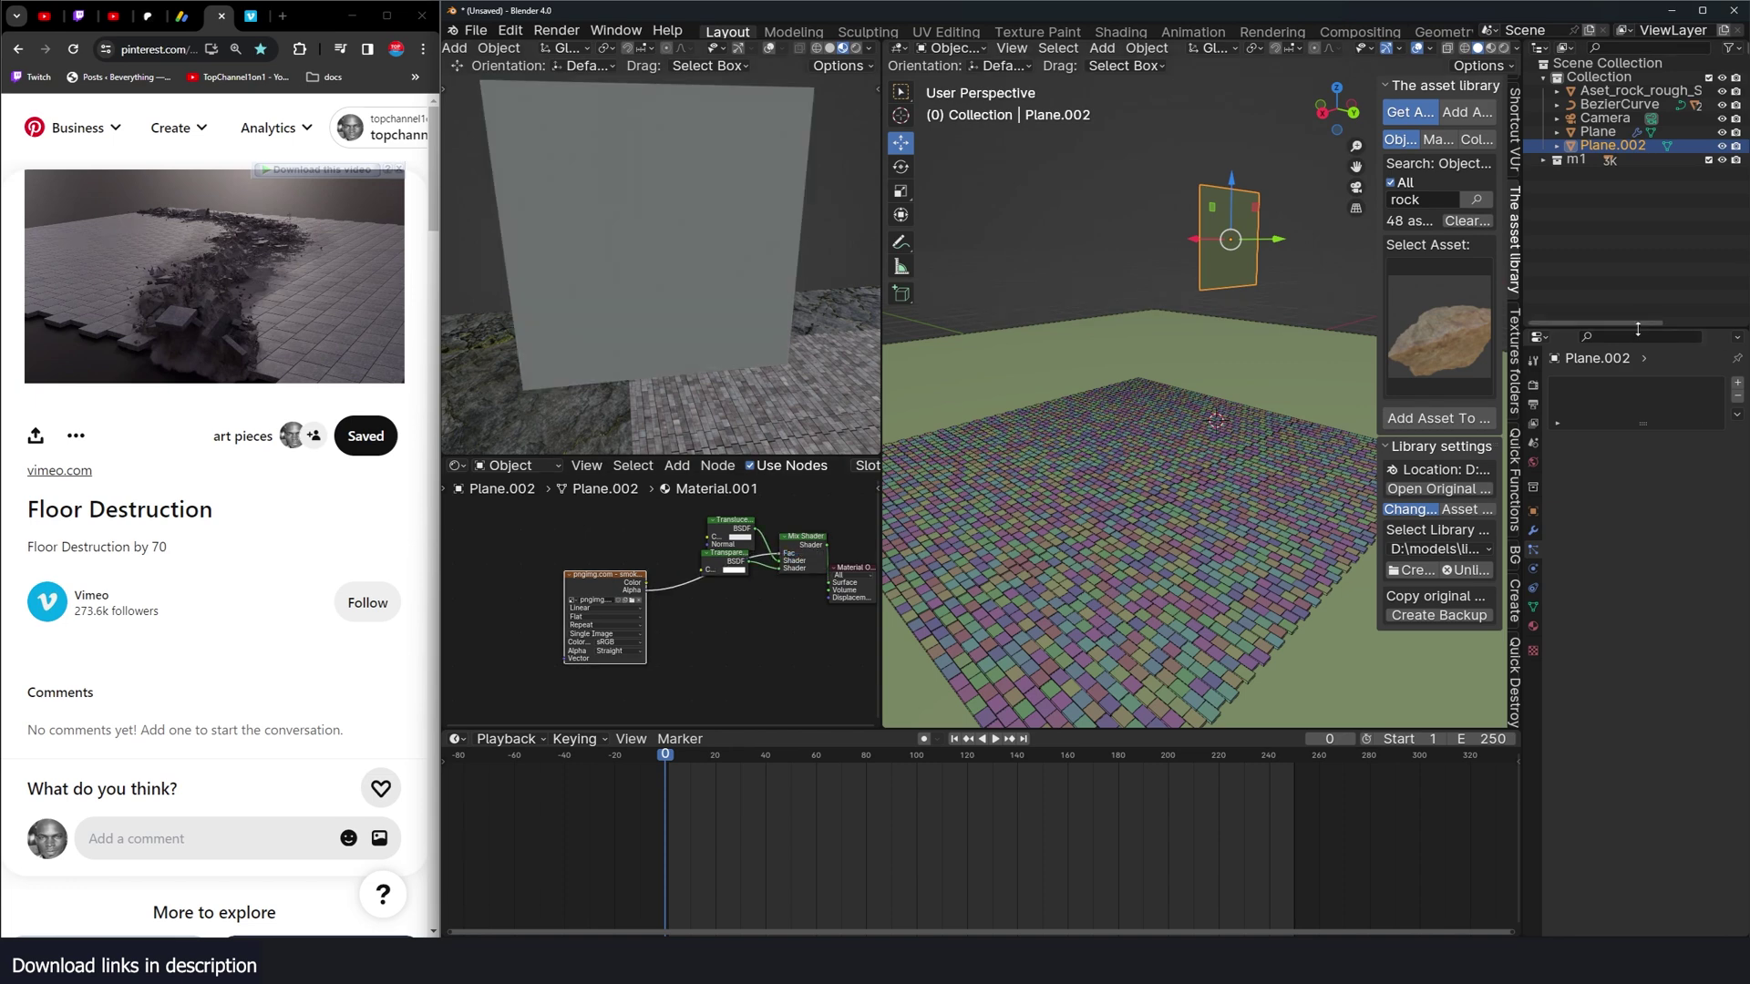
Step: Set the smoke material's Blend Mode to Alpha Blend and Shadow Mode to Alpha Hashed, with Backface Culling enabled
left_click(1535, 385)
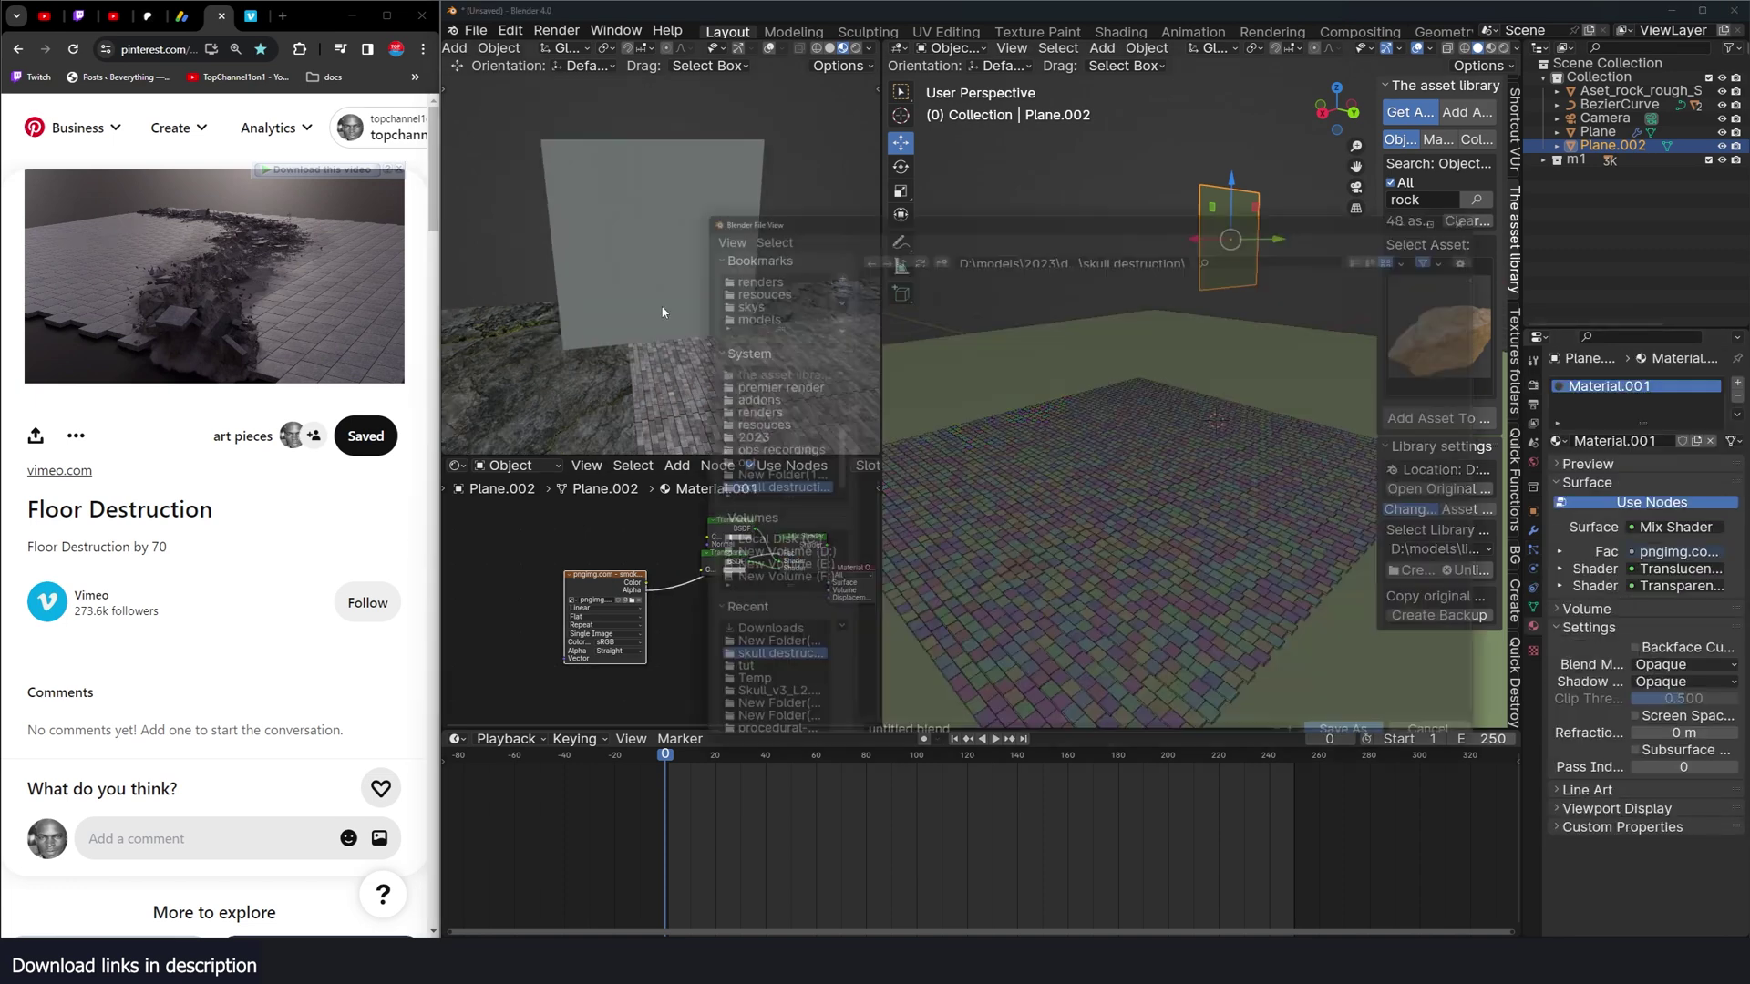
left_click(1671, 661)
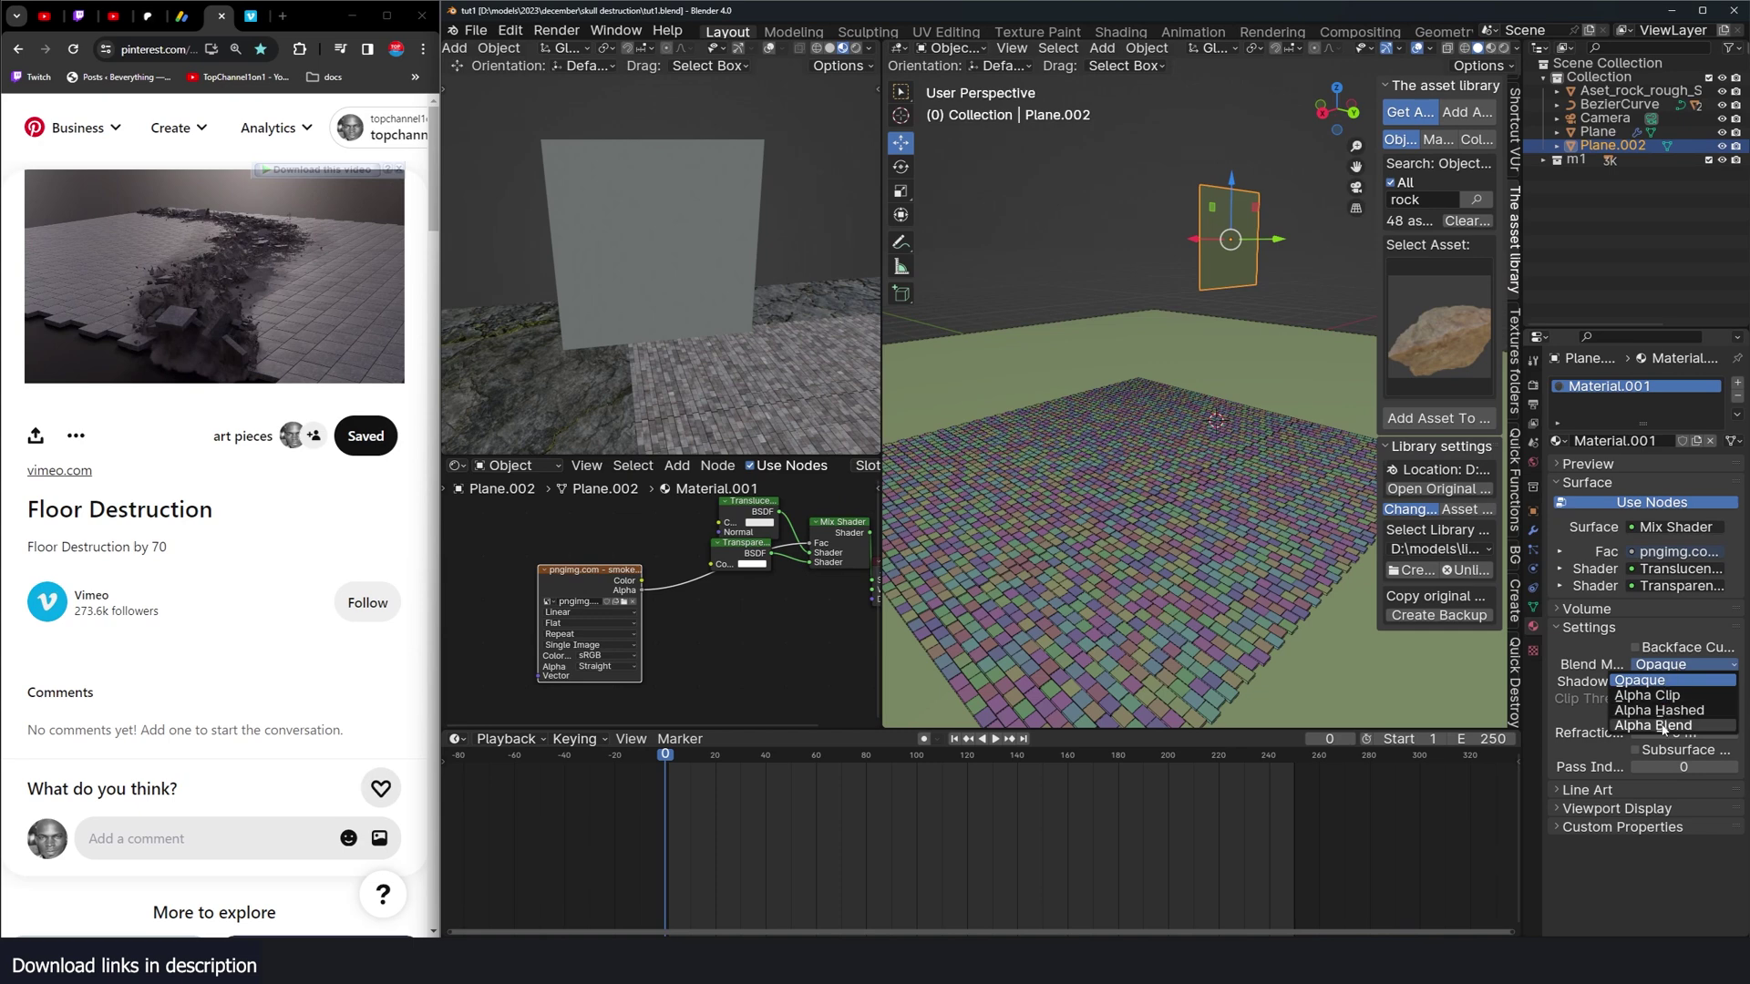
left_click(1678, 710)
left_click(1683, 664)
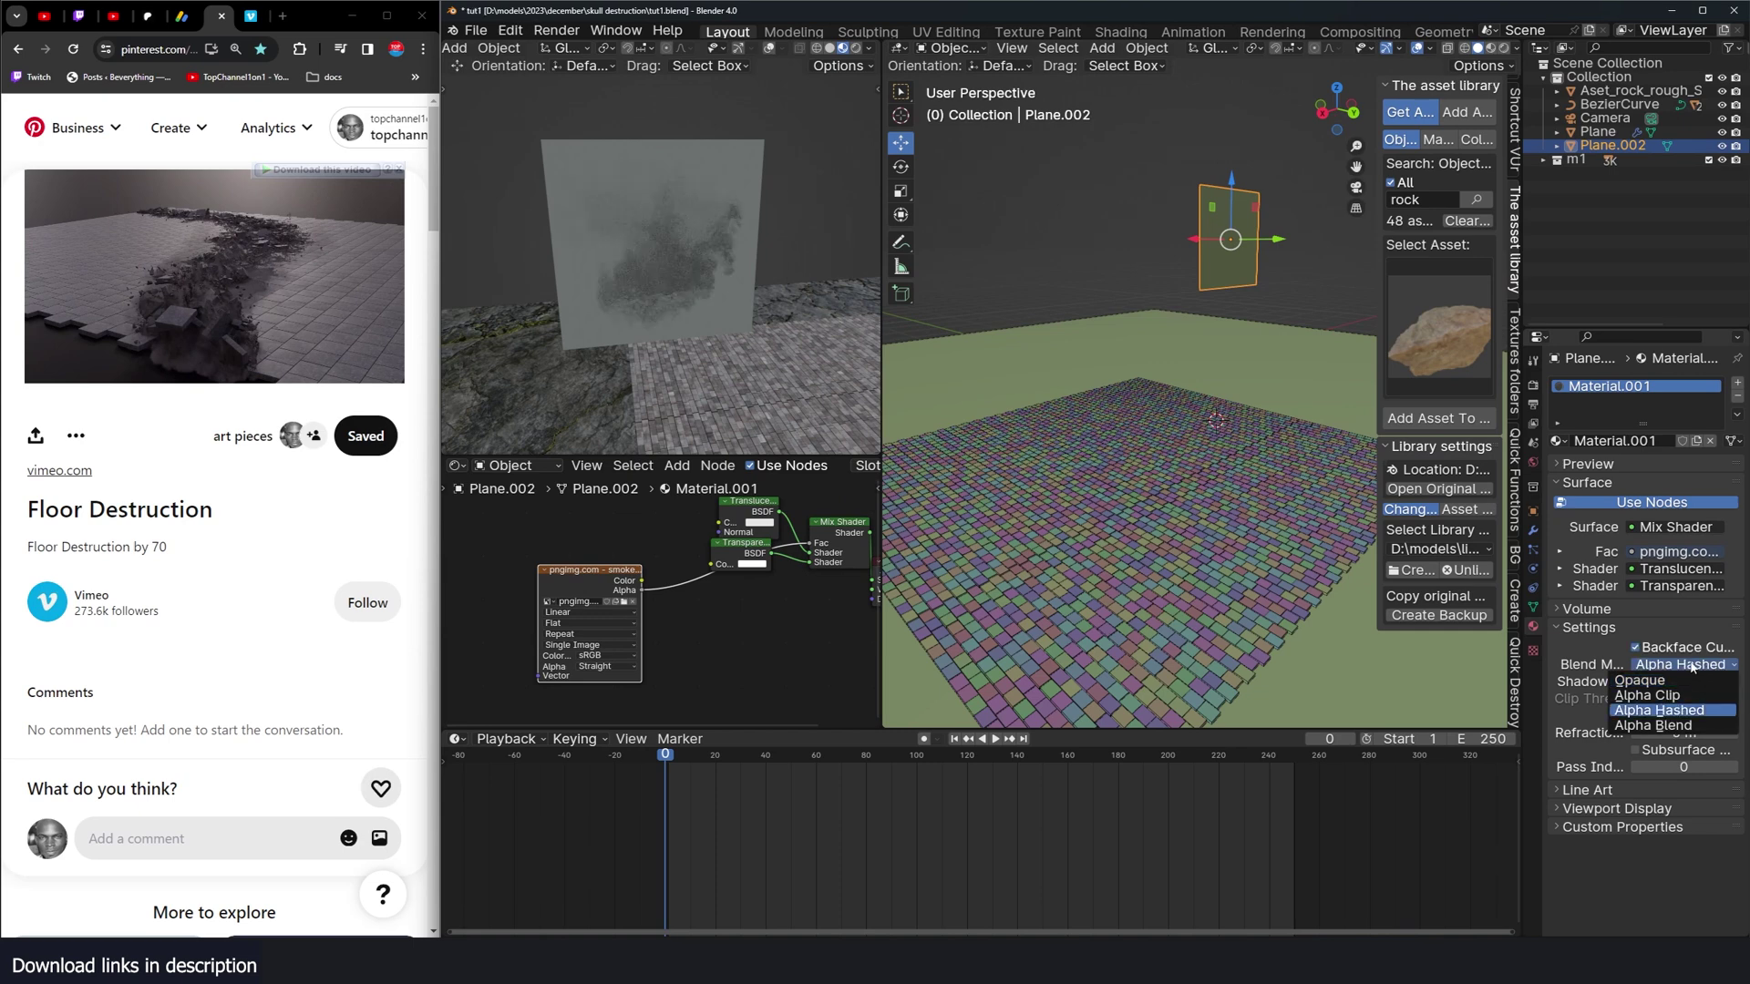
left_click(1675, 724)
left_click(1641, 647)
left_click(1668, 681)
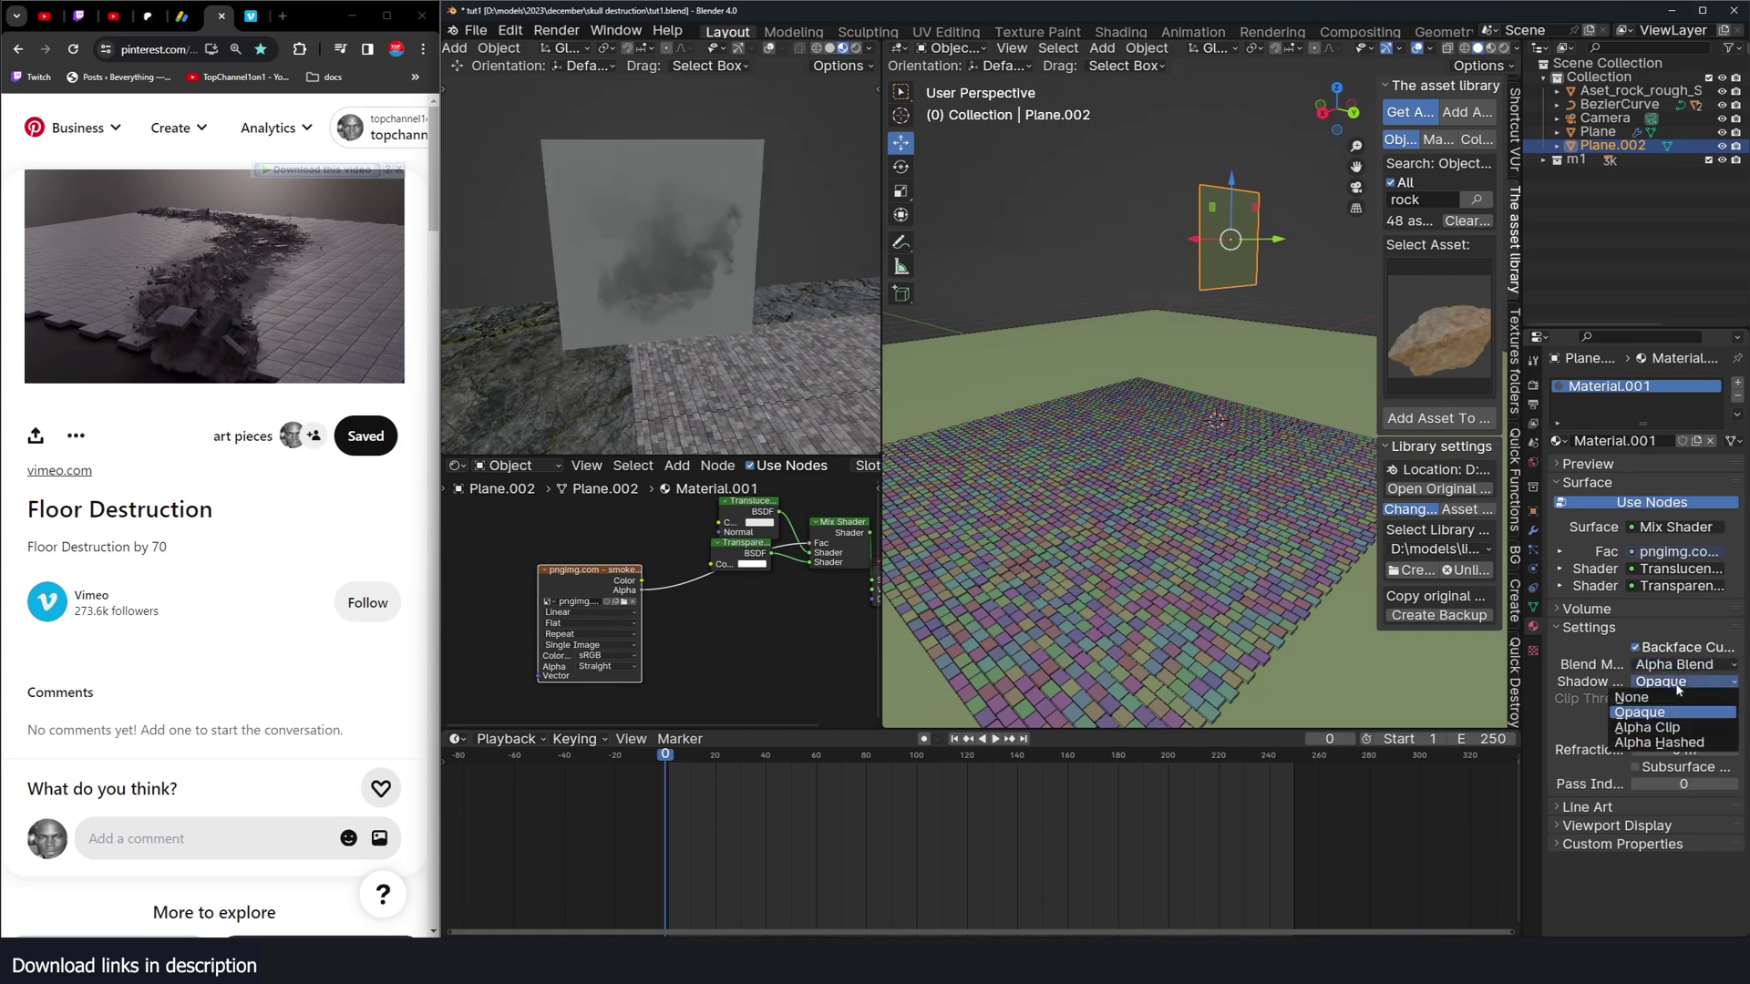
left_click(1671, 743)
Step: Swap the two shader inputs of the Mix Shader, check the smoke plane from the camera, and disable Backface Culling
middle_click_drag(692, 607, 601, 690)
scroll(601, 690, "up", 4)
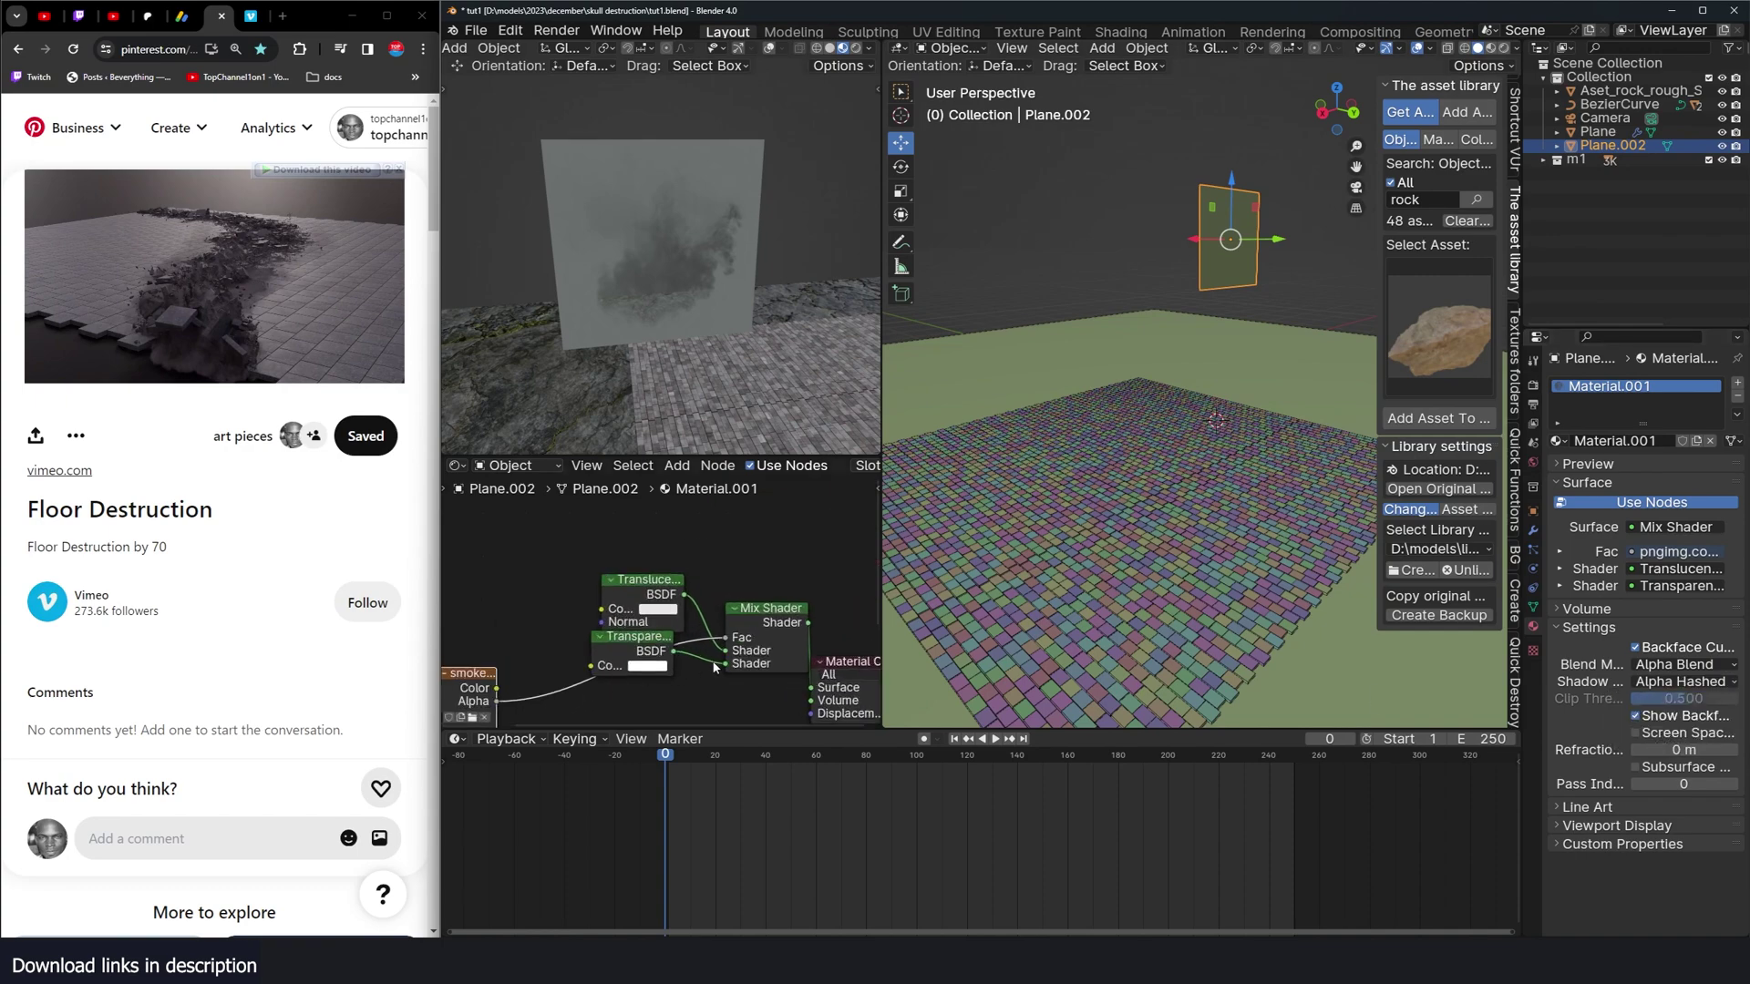
left_click_drag(709, 658, 725, 651)
middle_click_drag(693, 300, 729, 211)
middle_click_drag(1185, 415, 1230, 389)
key("KP_0")
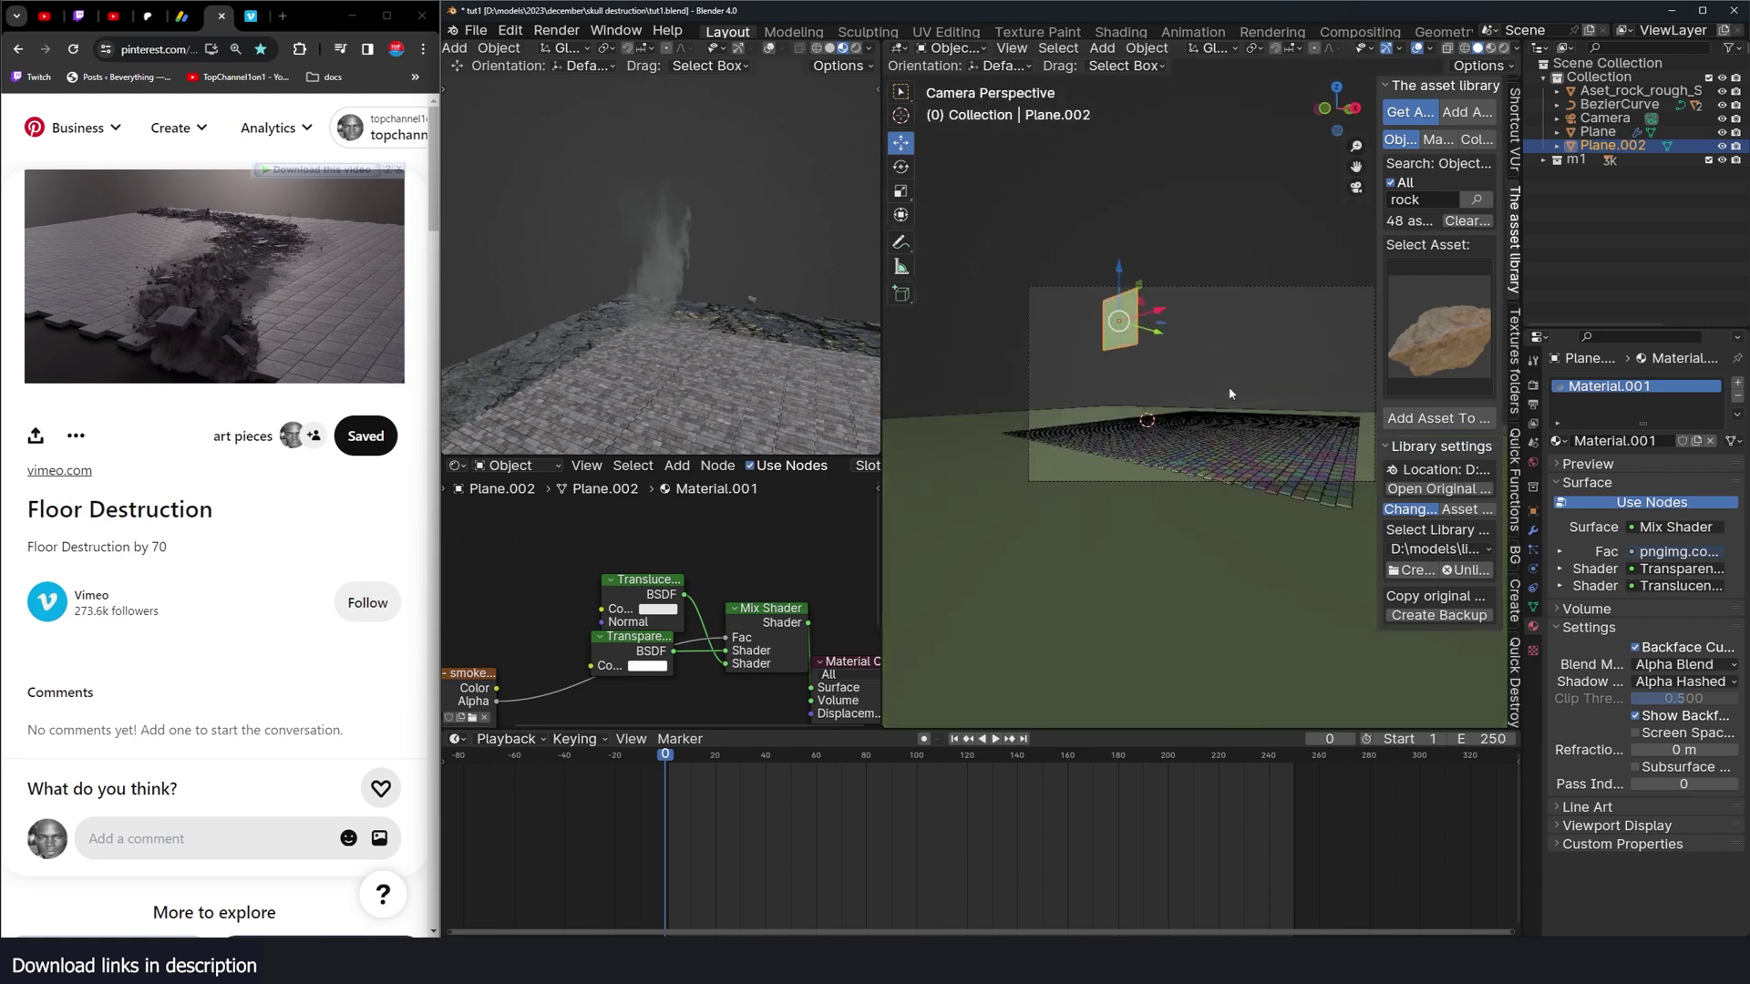
middle_click_drag(820, 374, 593, 314)
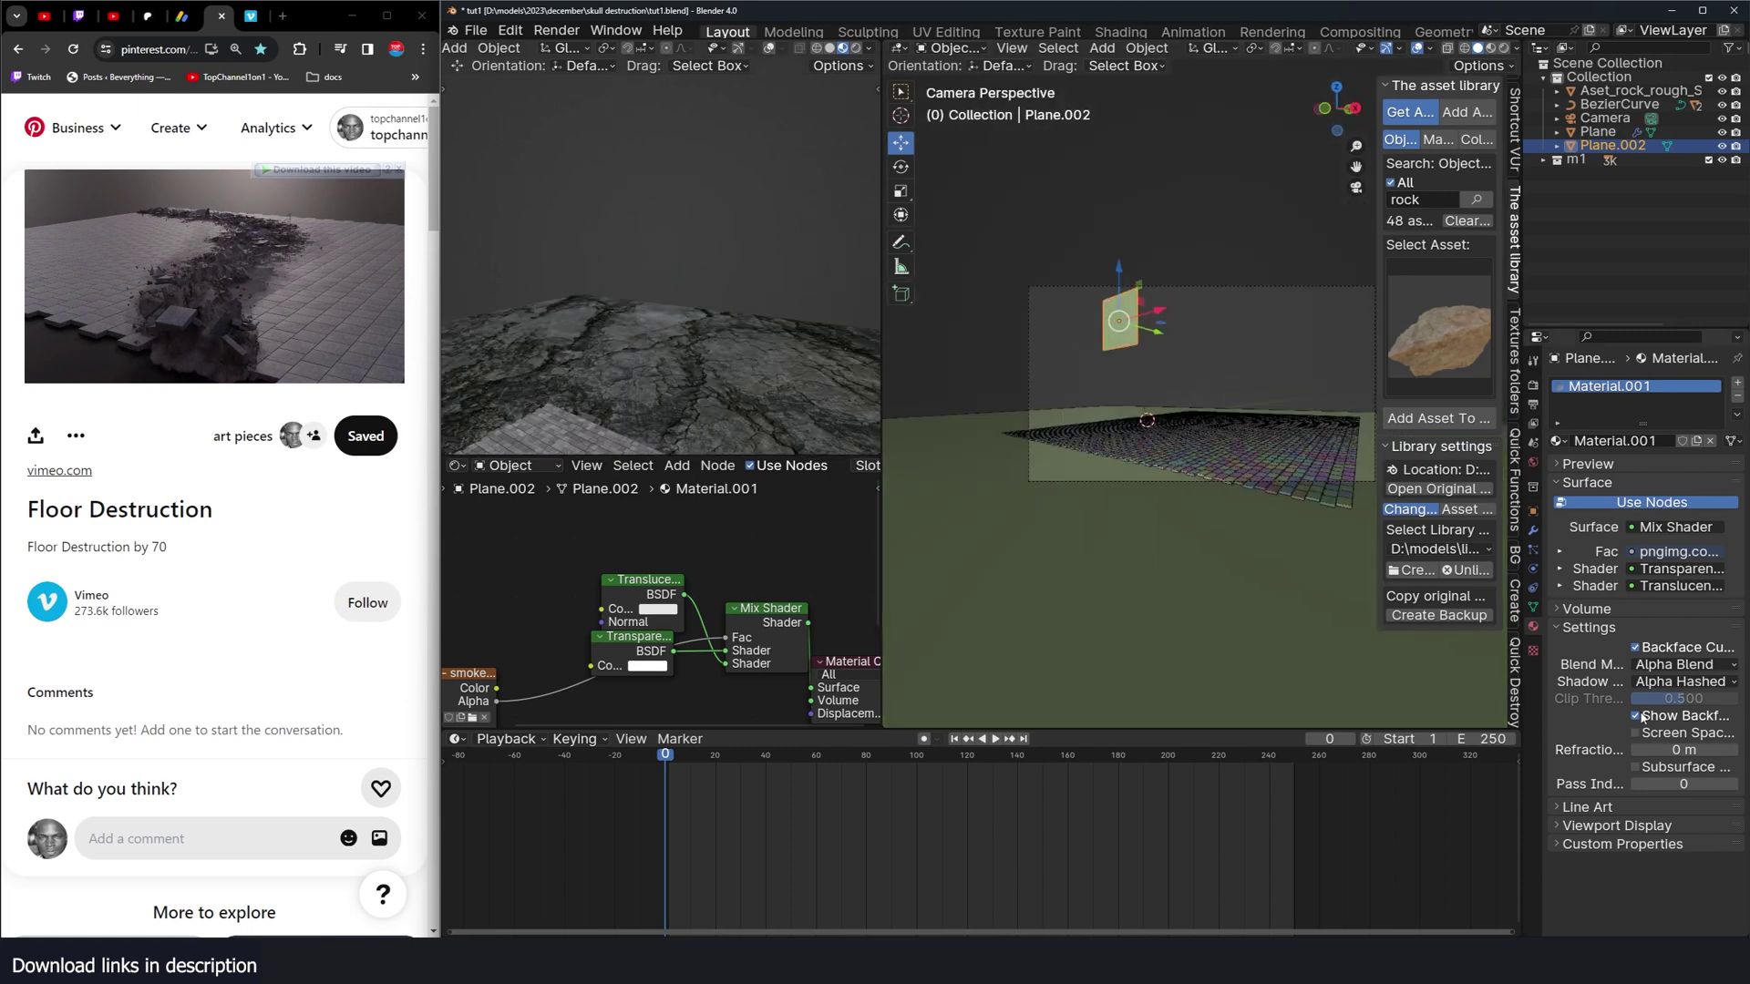
left_click(1673, 649)
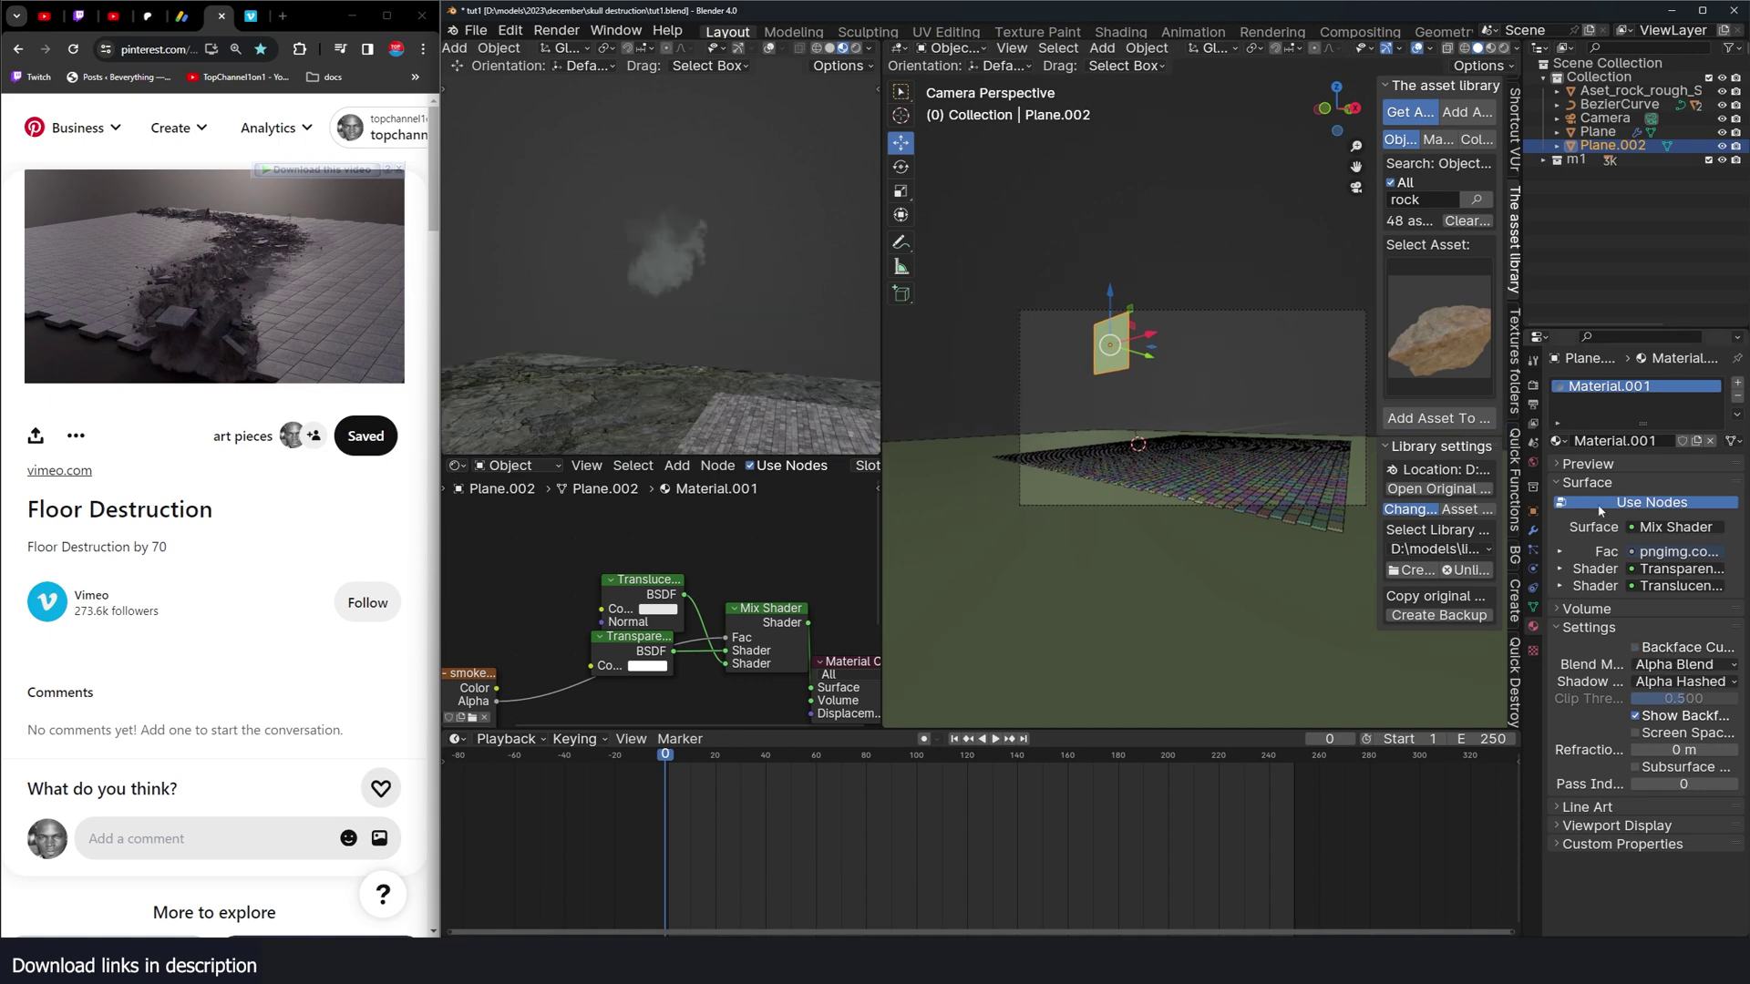
Step: Add a Track To constraint to the smoke plane with the Camera as its target
left_click(1533, 587)
left_click(1625, 383)
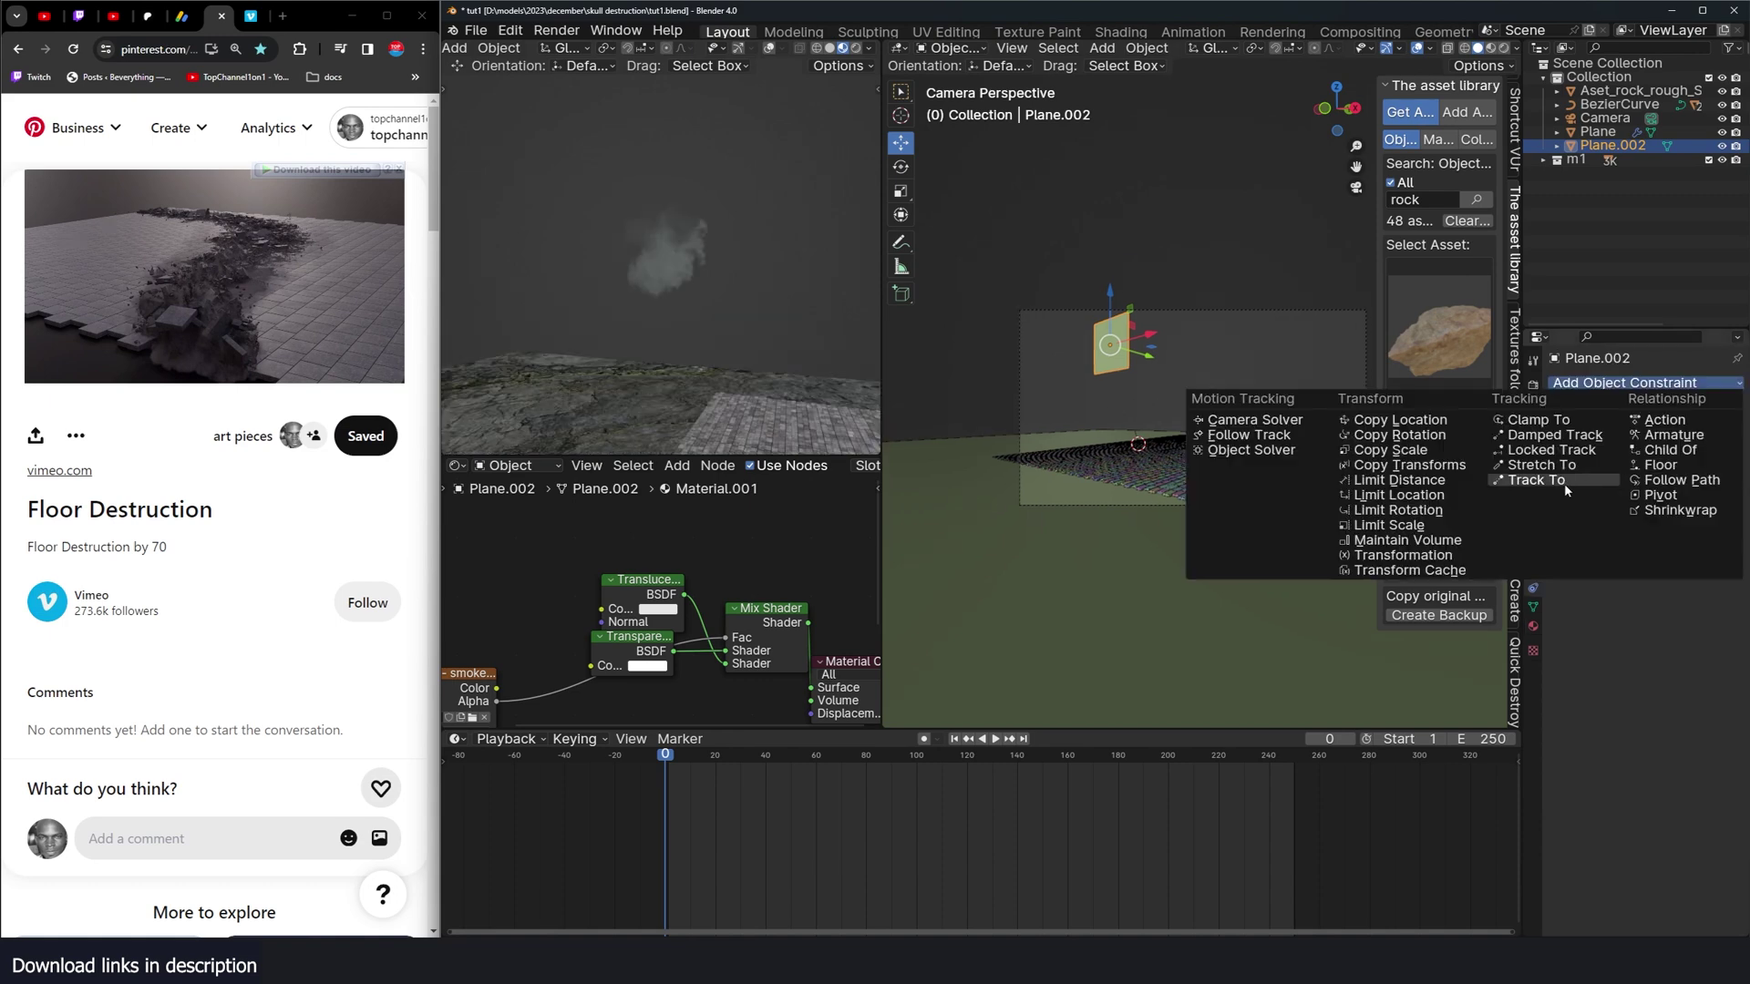
left_click(1450, 478)
left_click(1714, 422)
type("v")
key("BackSpace")
type("ca")
left_click(1667, 447)
Step: Move the smoke plane just above the far part of the tiled floor and scale it down to about a third
middle_click_drag(1224, 391, 1171, 399, "shift")
key("g")
left_click(1196, 443)
key("g")
left_click(1198, 464)
key("s")
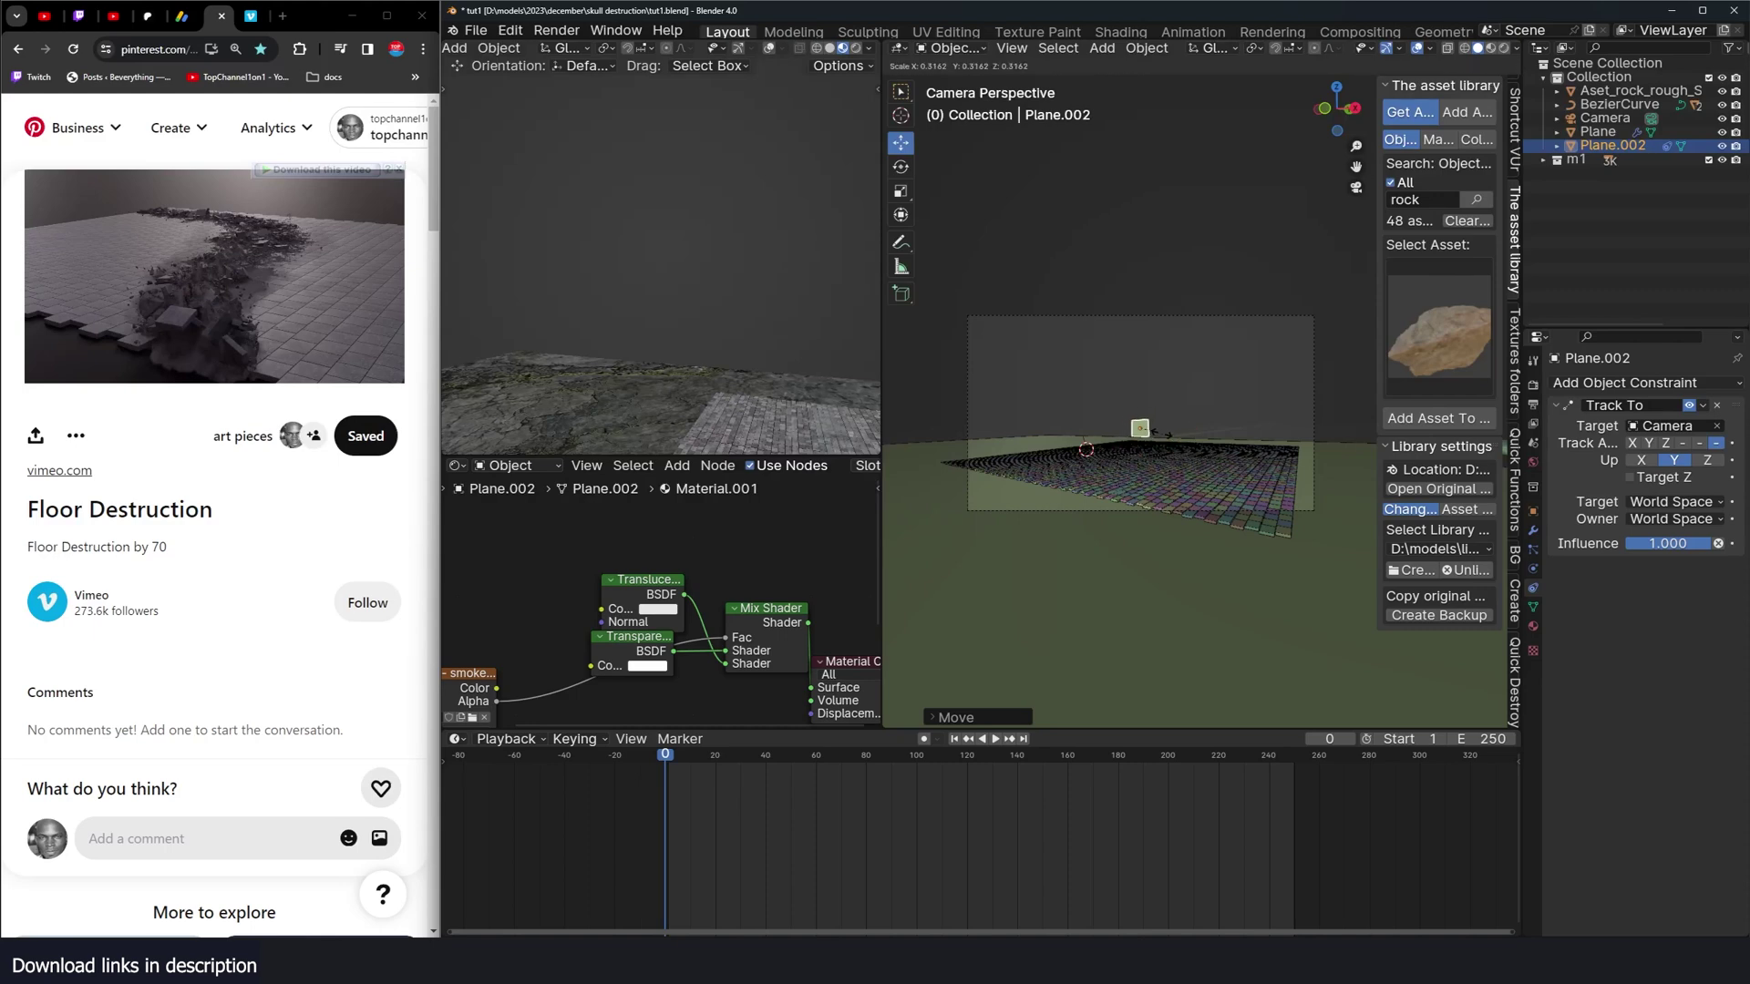
left_click(1160, 431)
key("g")
right_click(1163, 444)
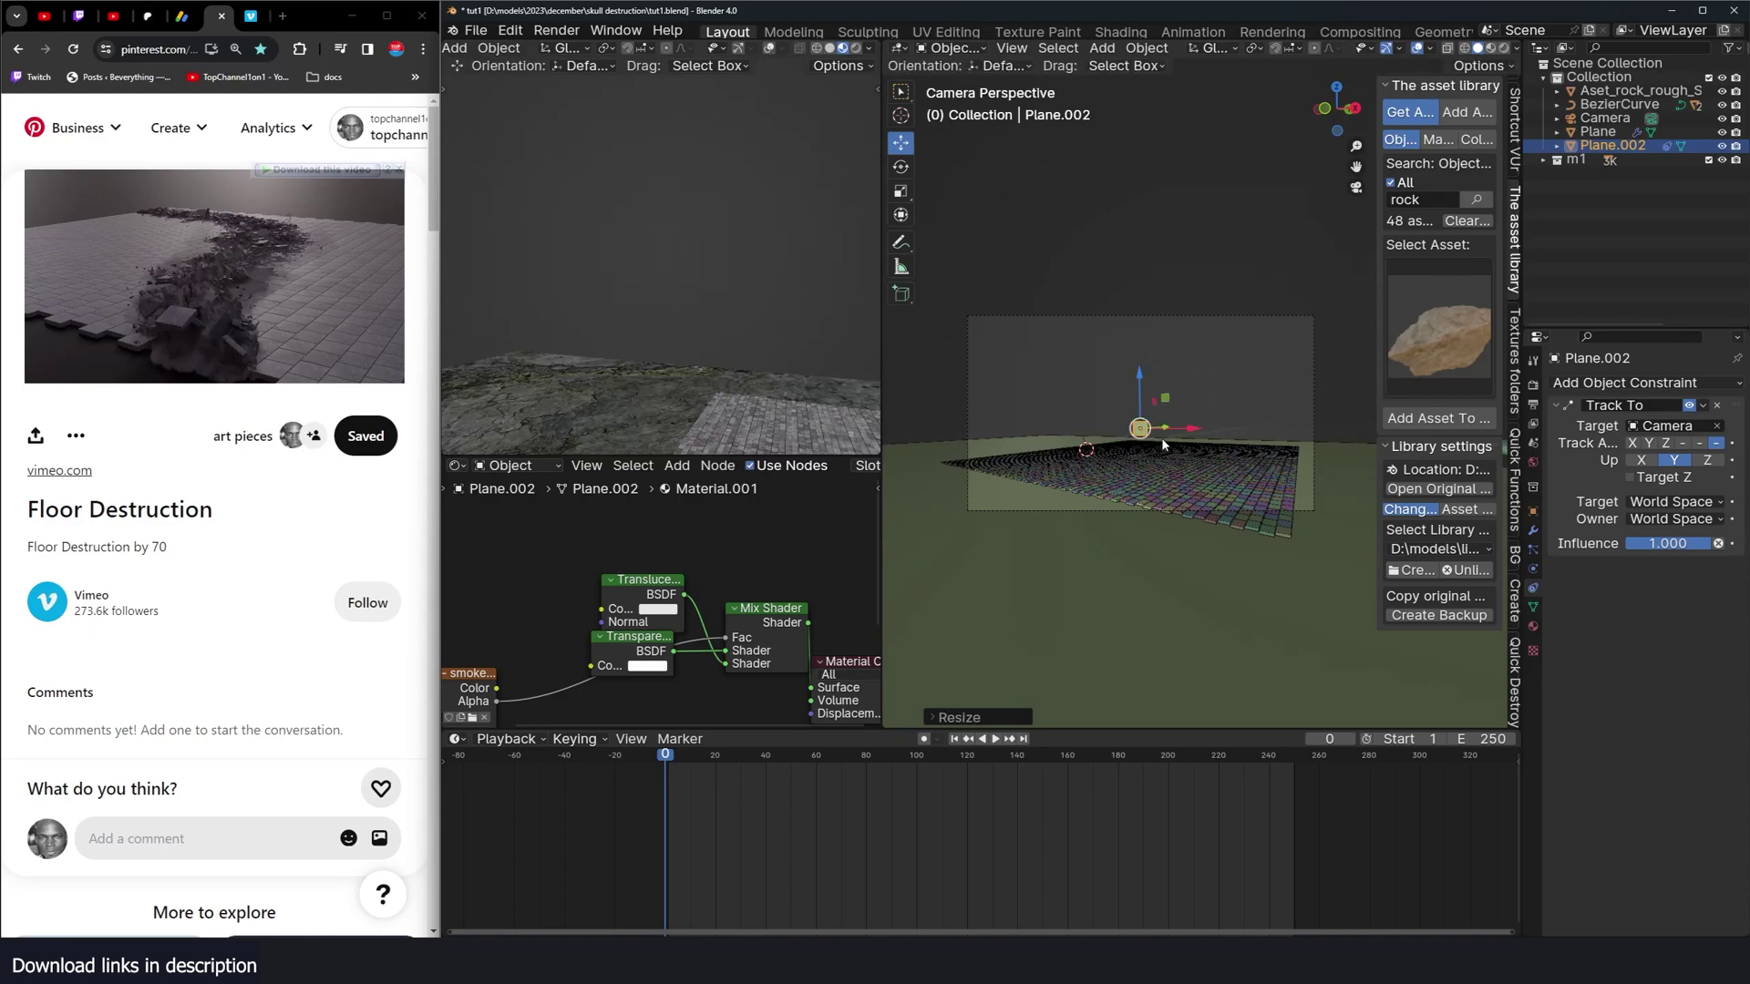
Step: Move the smoke plane into a new collection named bk and unhide it in the viewport
key("m")
left_click(1144, 484)
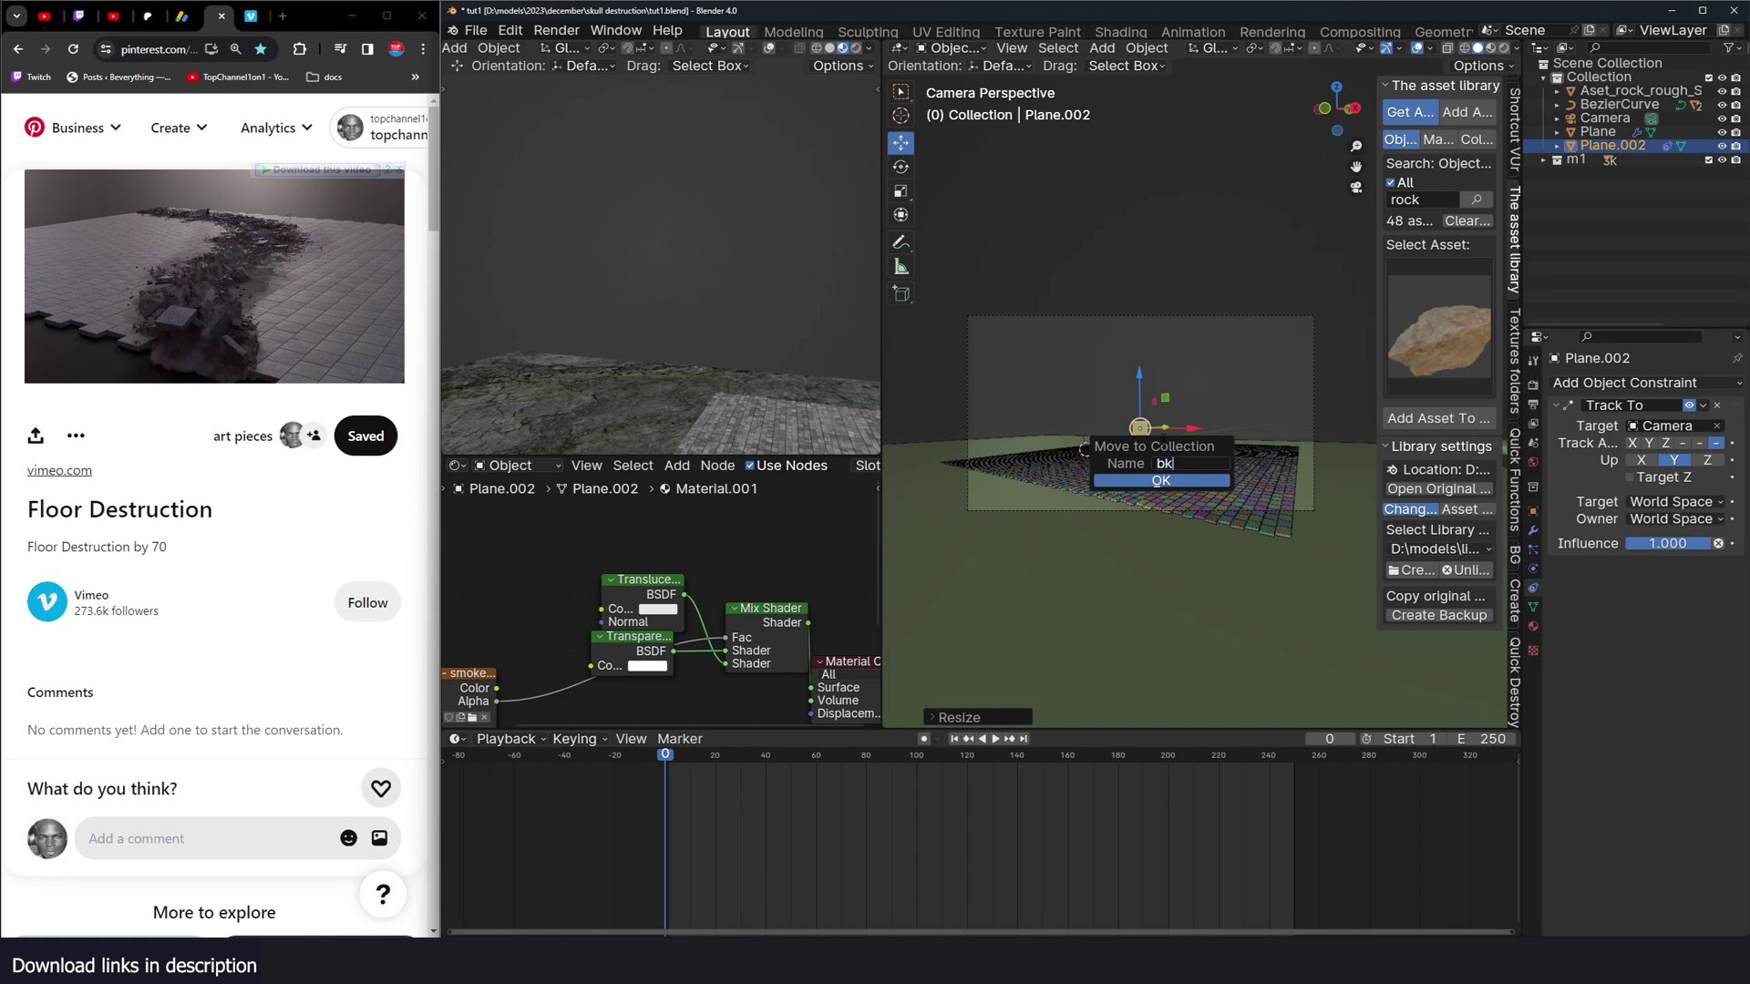
key("Return")
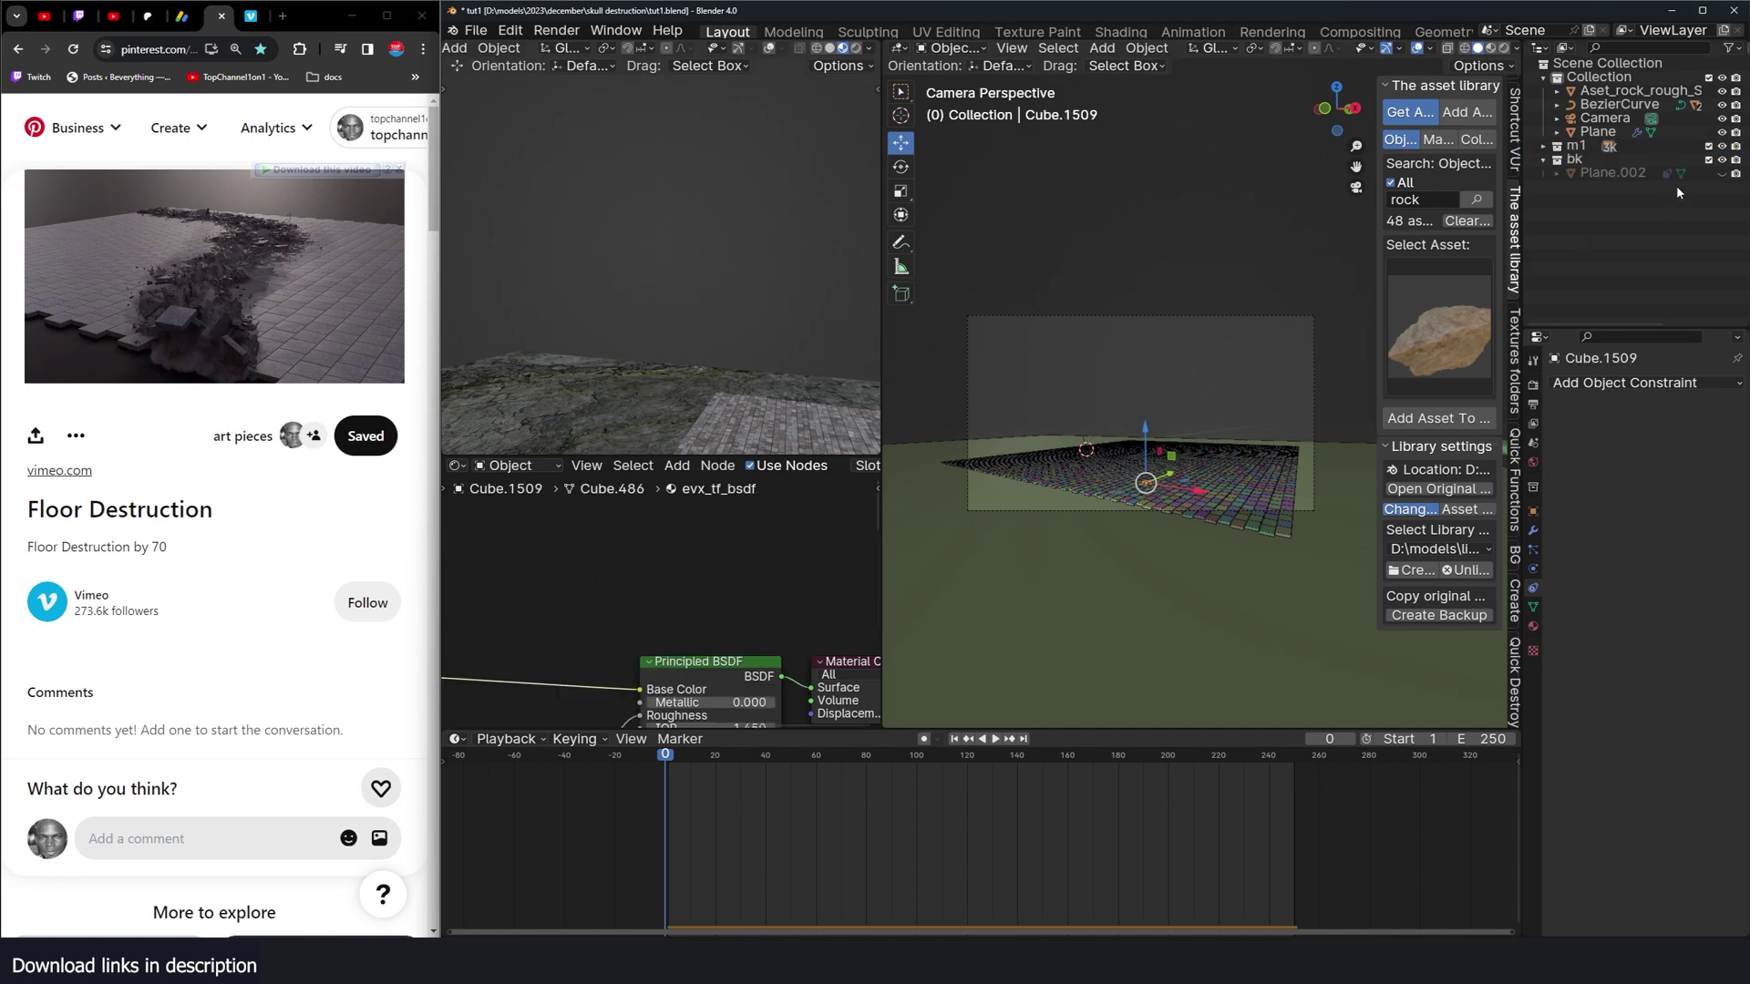
left_click(1207, 316)
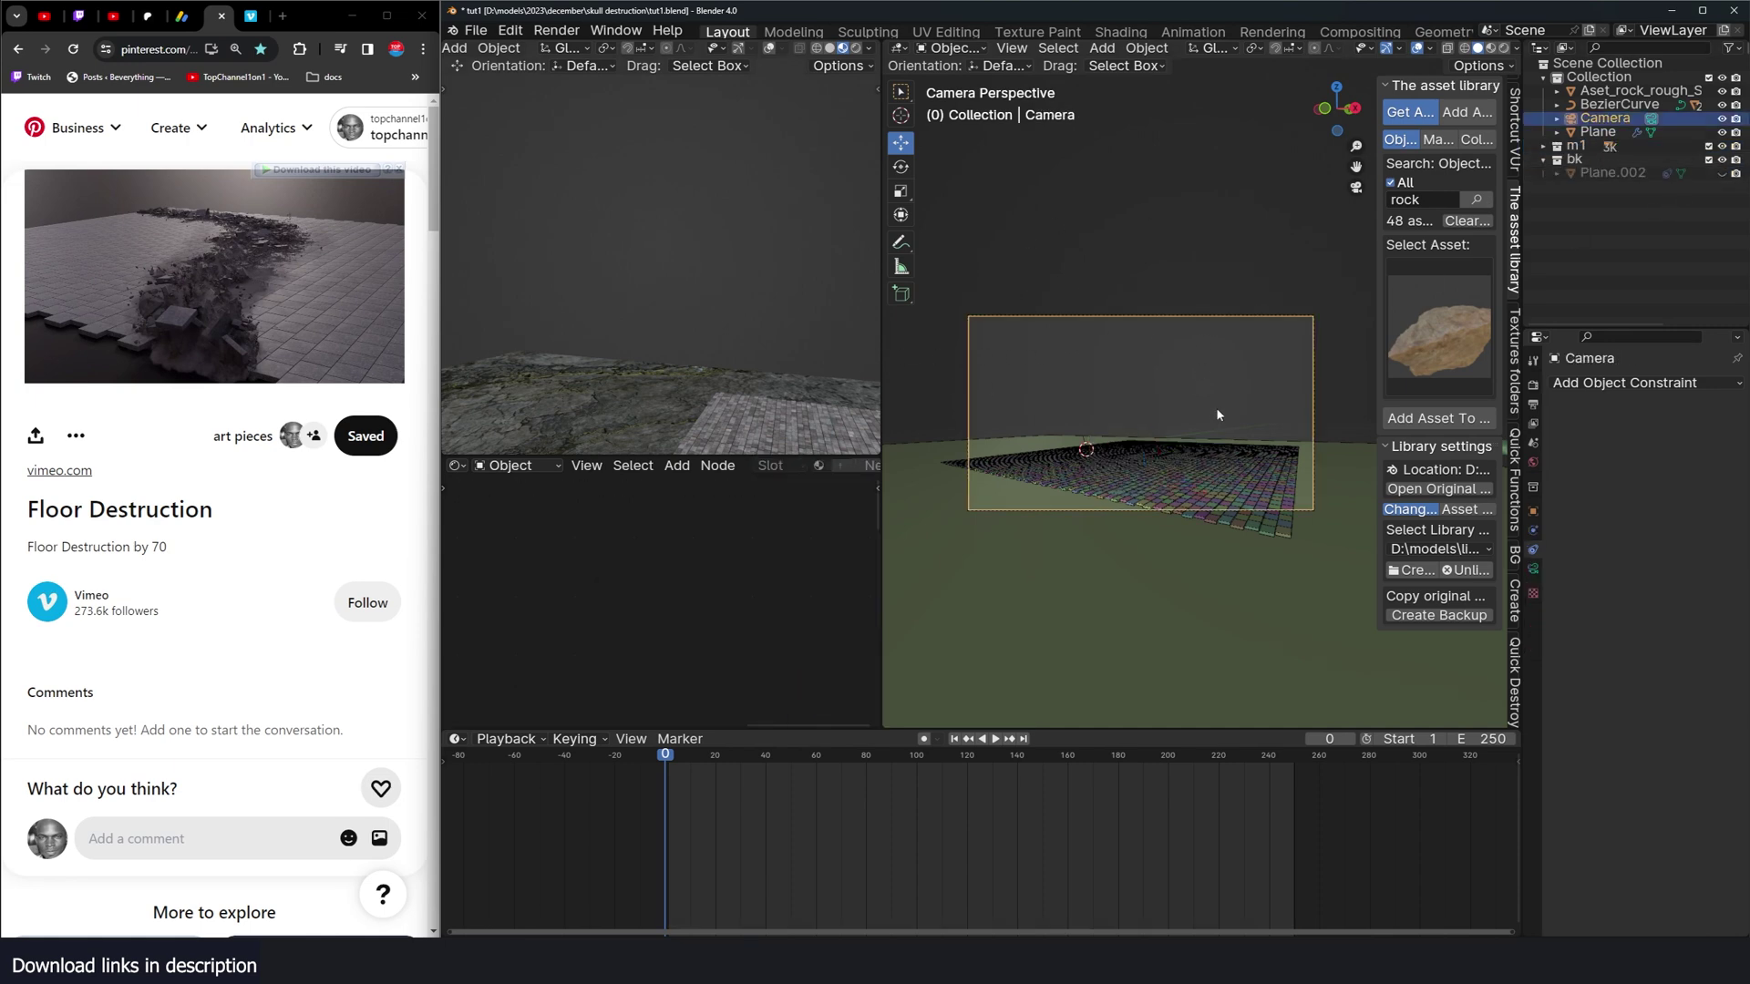
middle_click_drag(1217, 418, 1358, 577)
left_click(1721, 173)
Step: Set the emitter's smoke particle system to render as Object, using the smoke plane as its instance object
key("space")
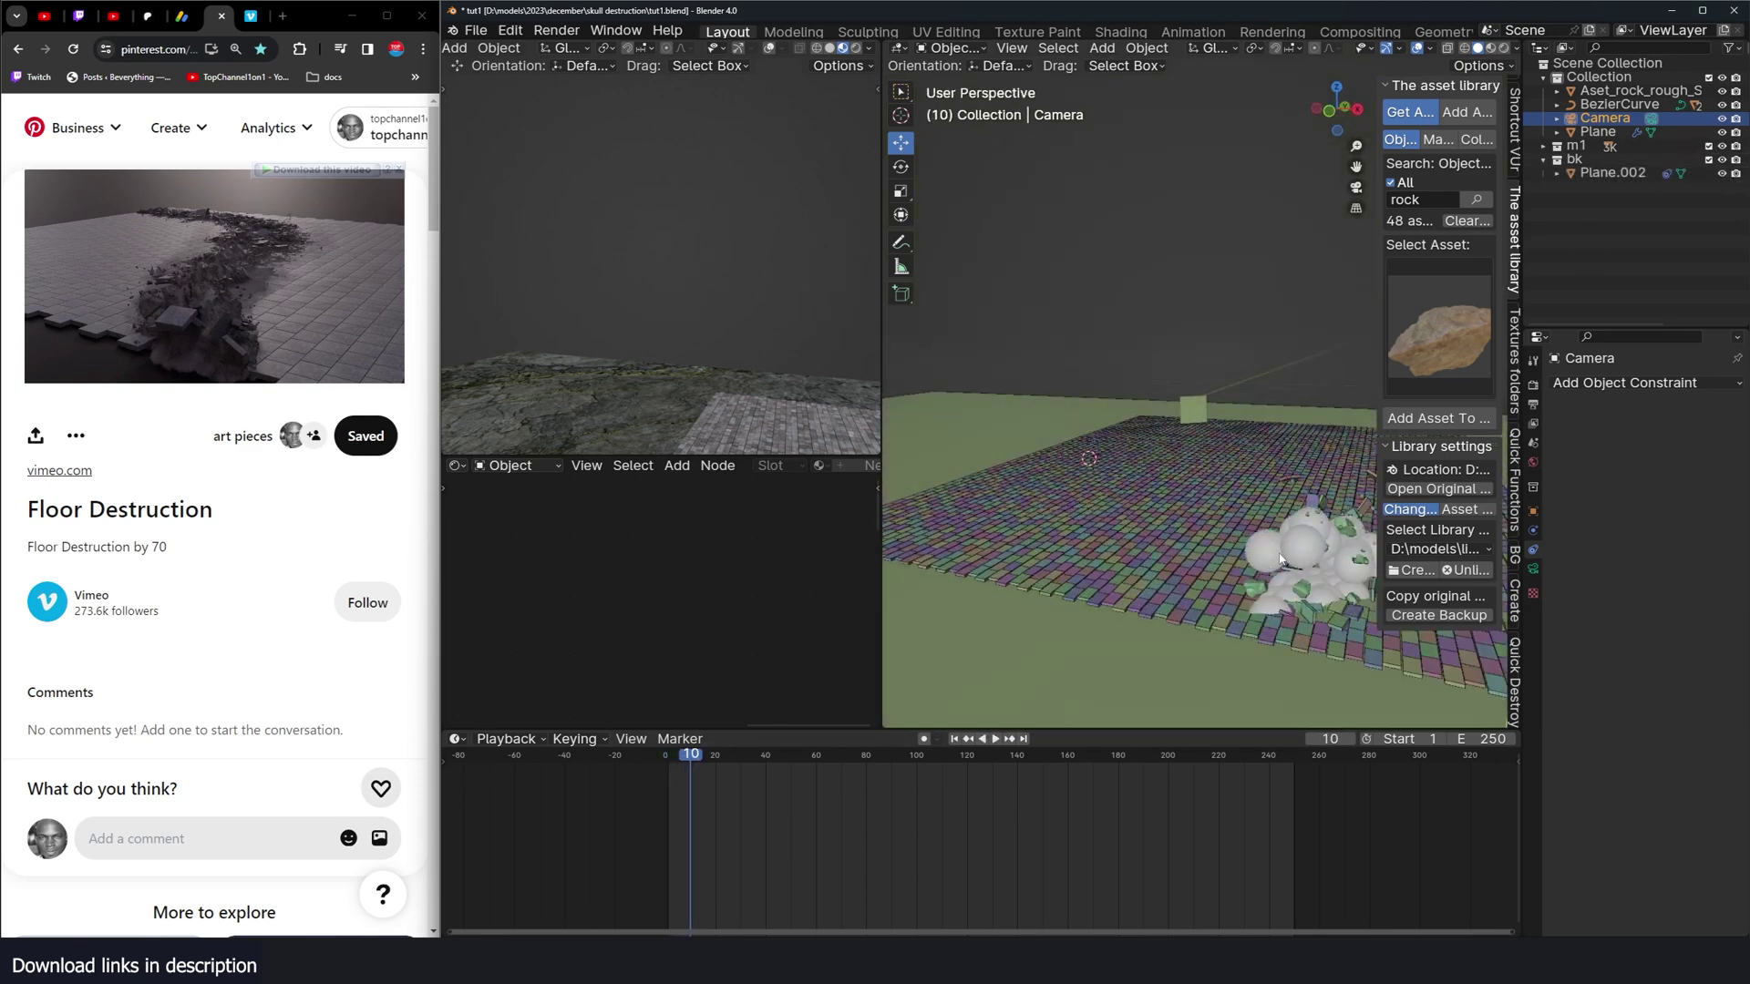
left_click(1280, 559)
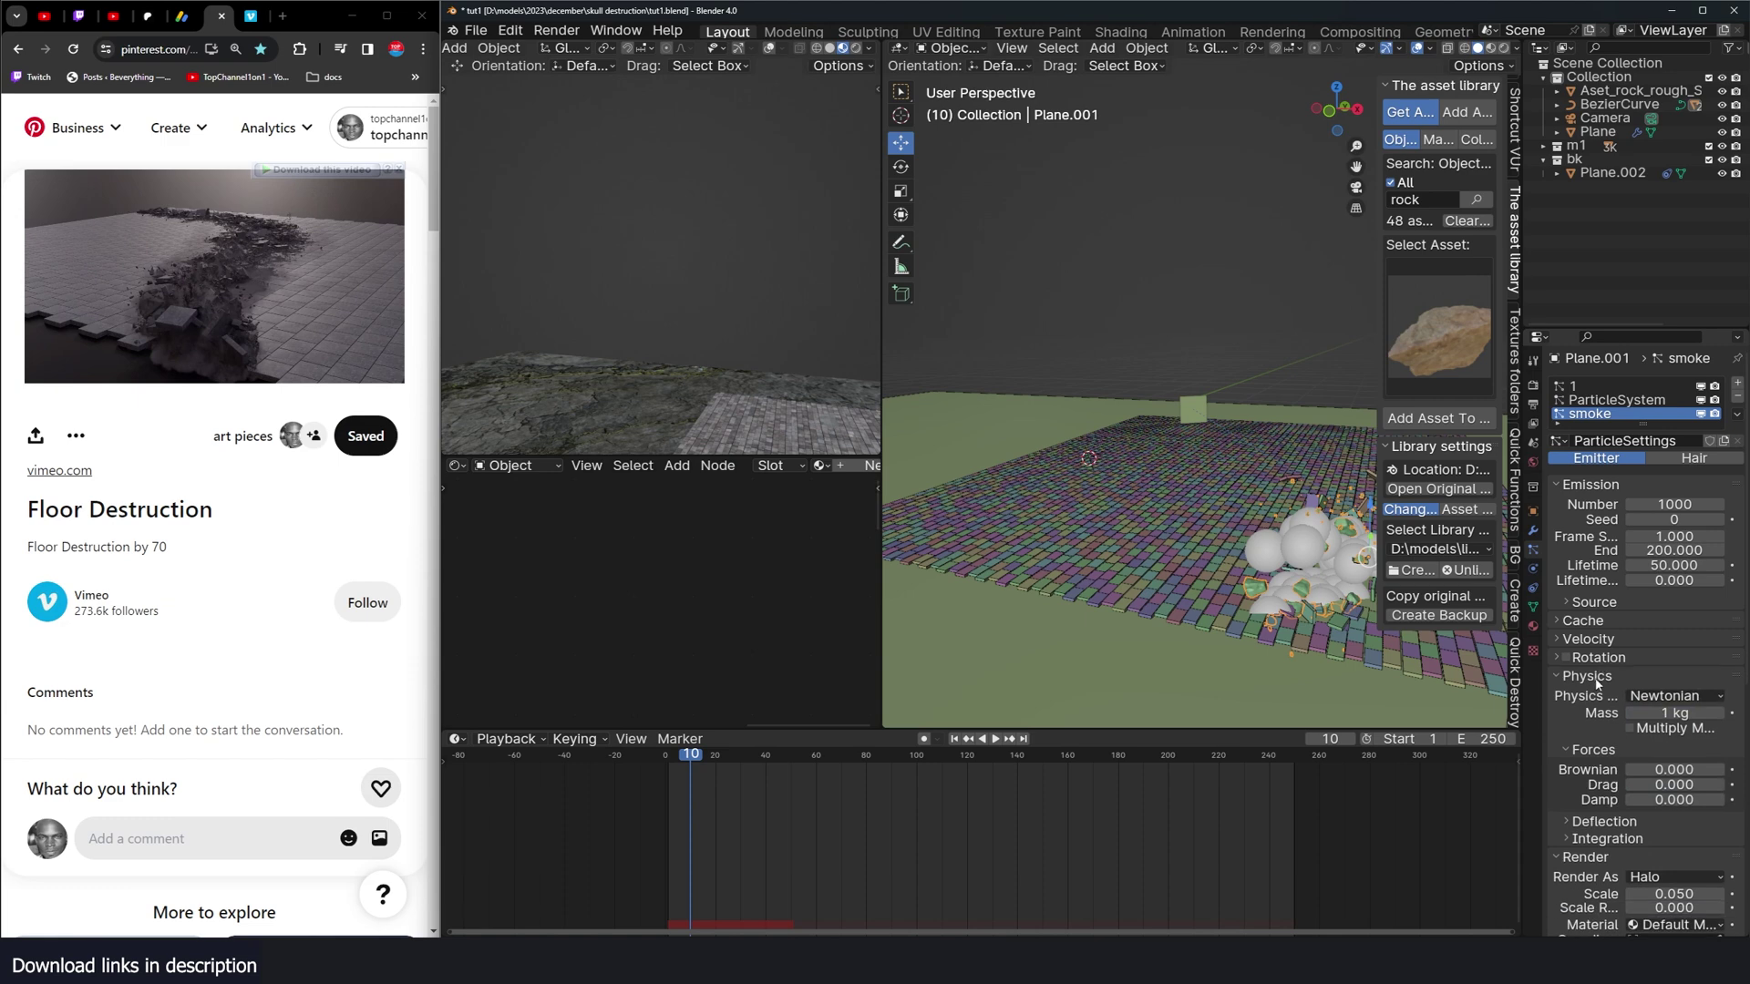
left_click(1612, 682)
left_click(1676, 715)
left_click(1650, 793)
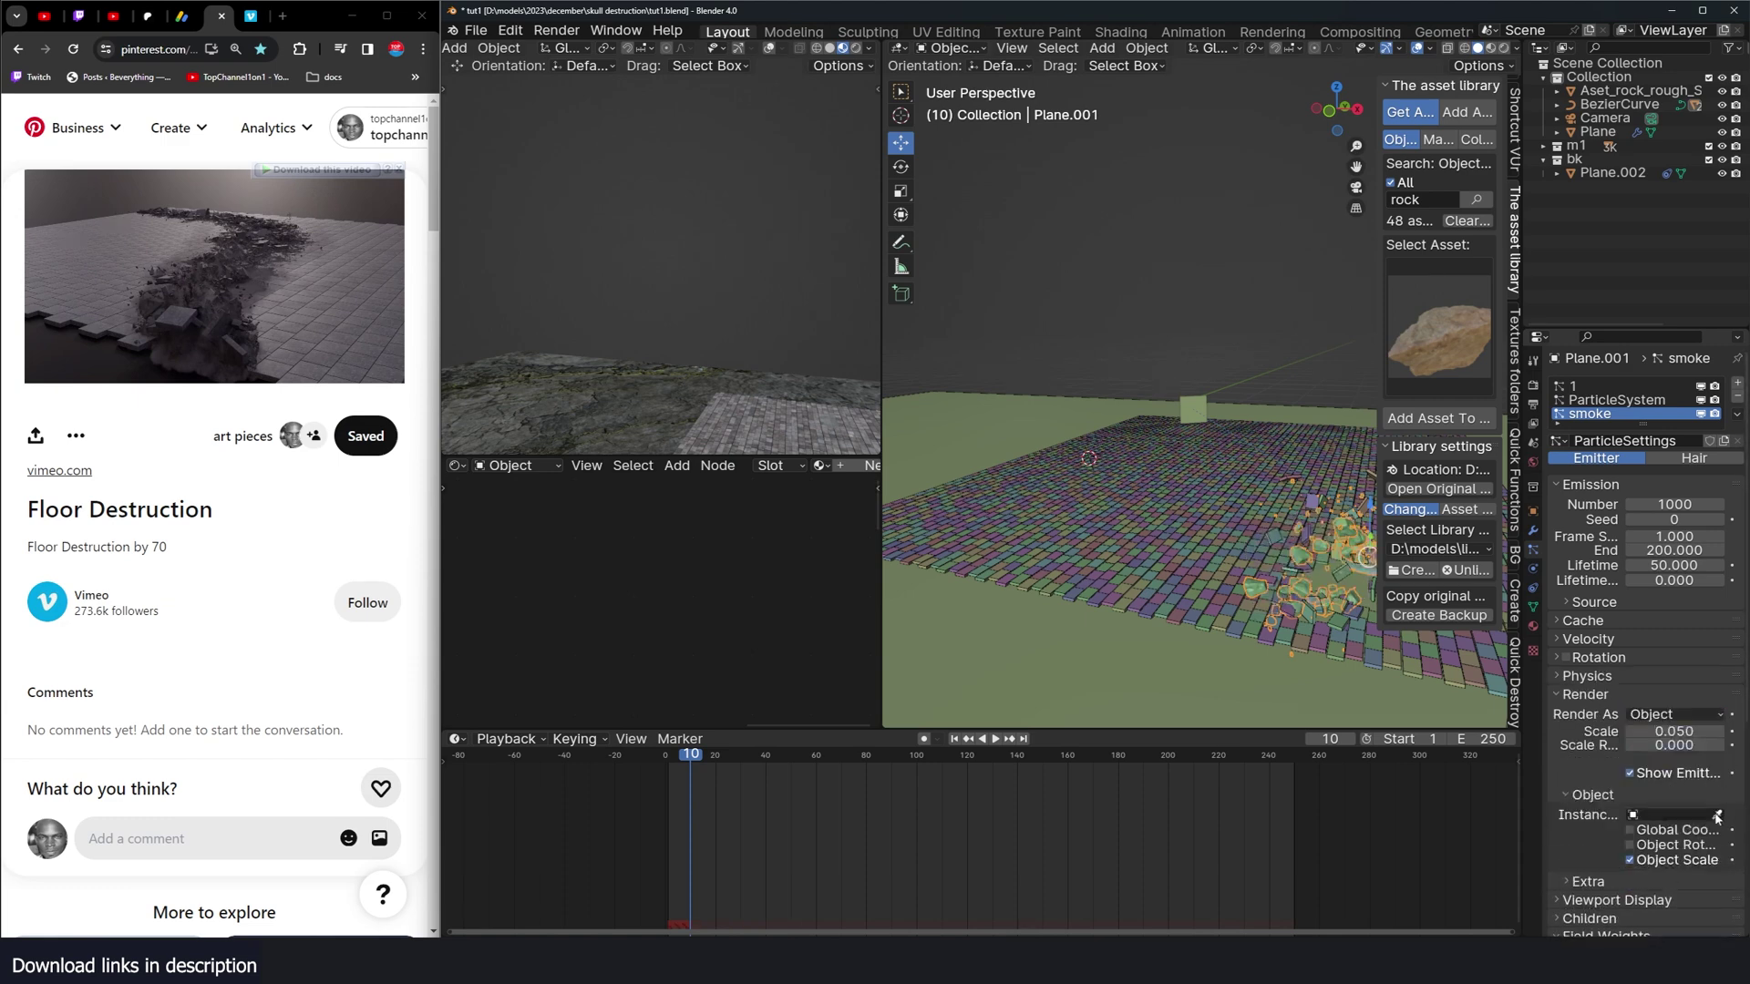
left_click(1718, 818)
left_click(1193, 406)
Step: Replay the animation from the start up to frame 19 and set the smoke particles' render scale to 1
left_click(638, 756)
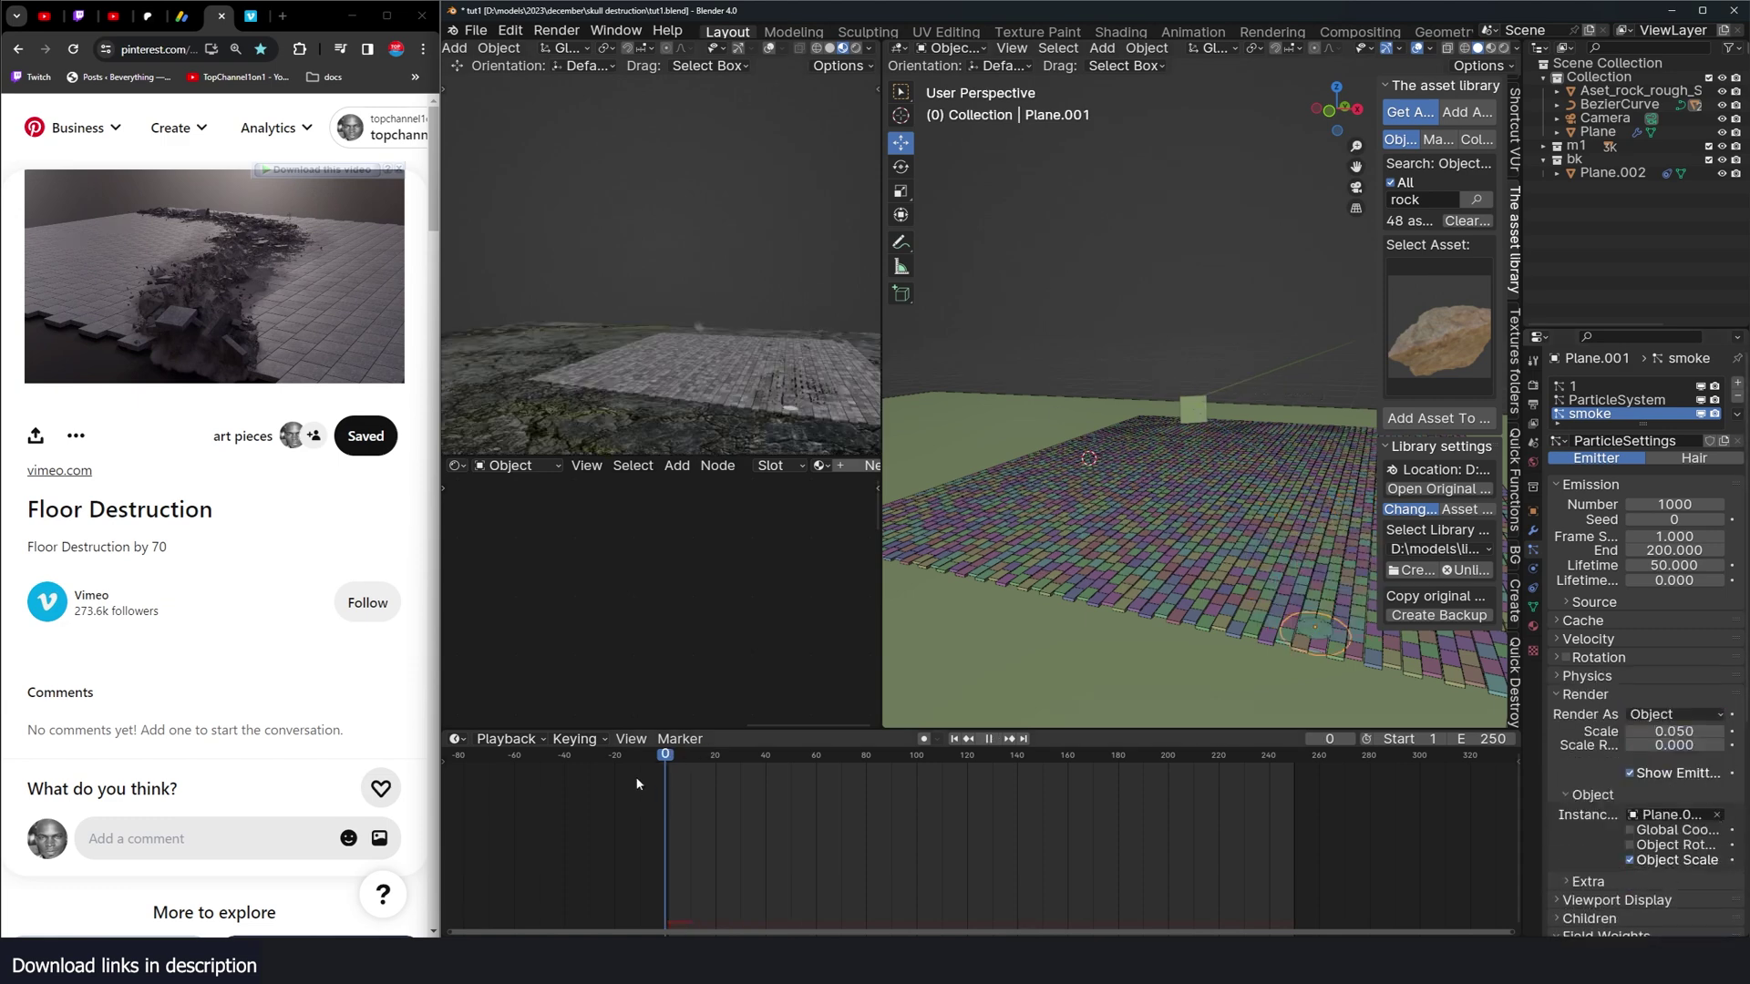
key("space")
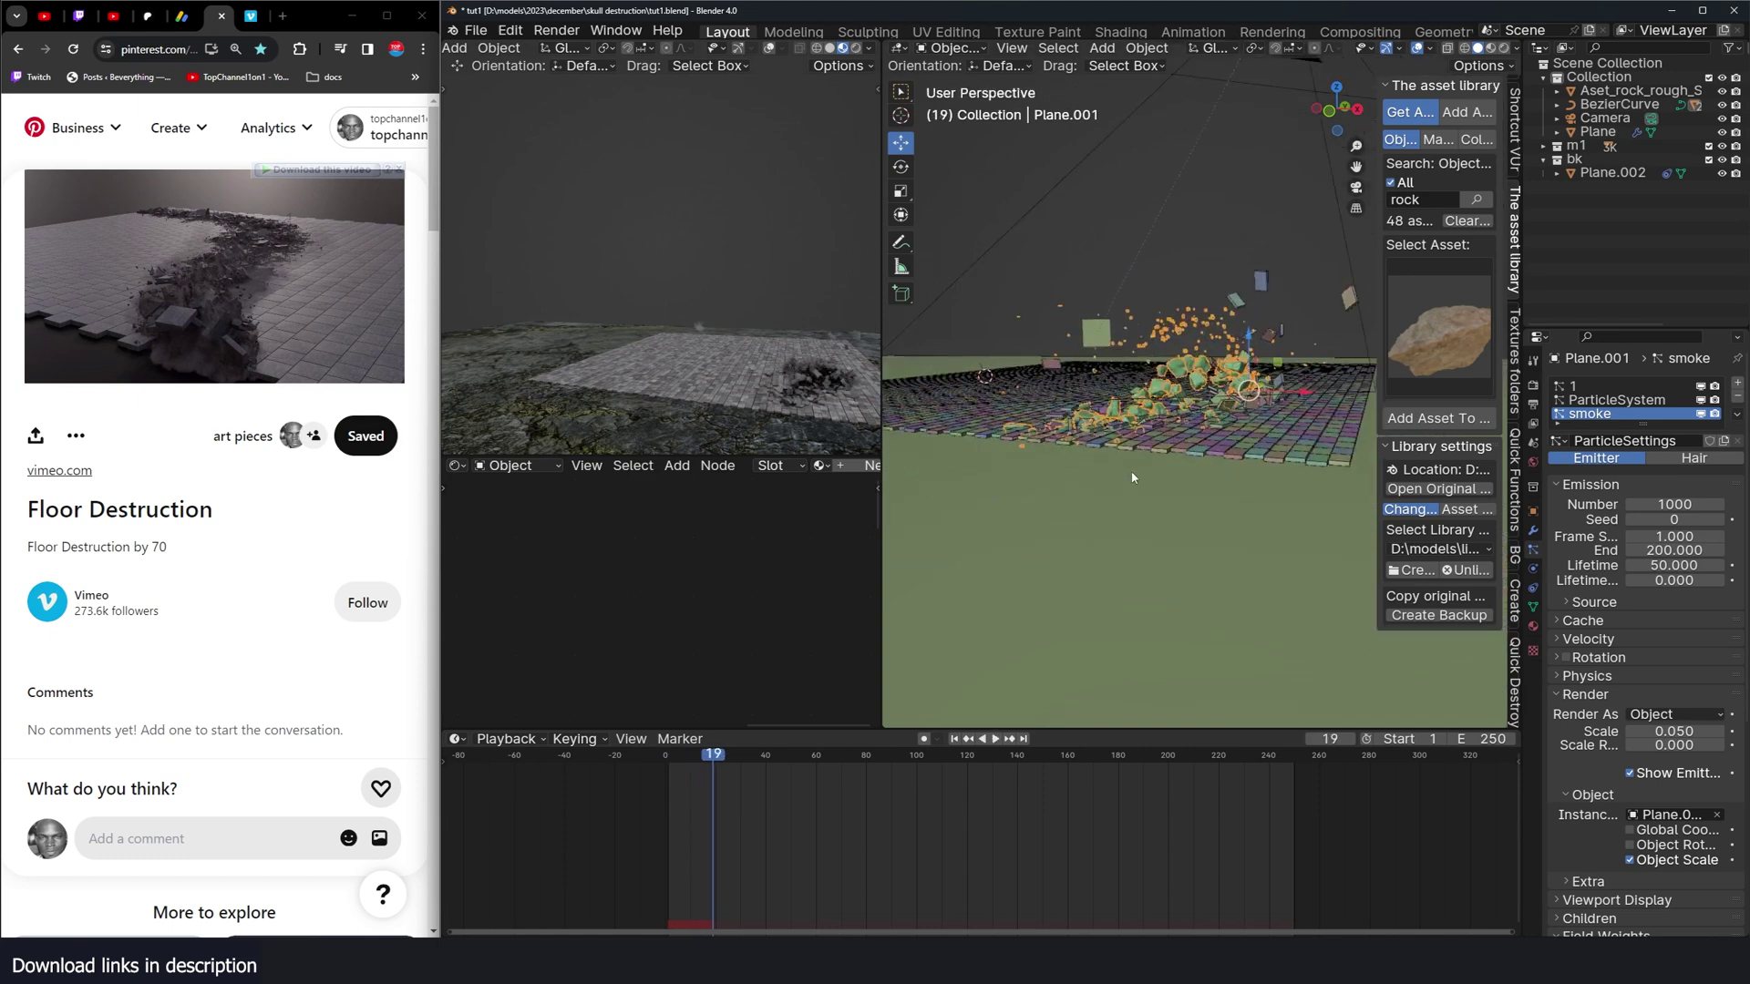
scroll(1133, 477, "up", 6)
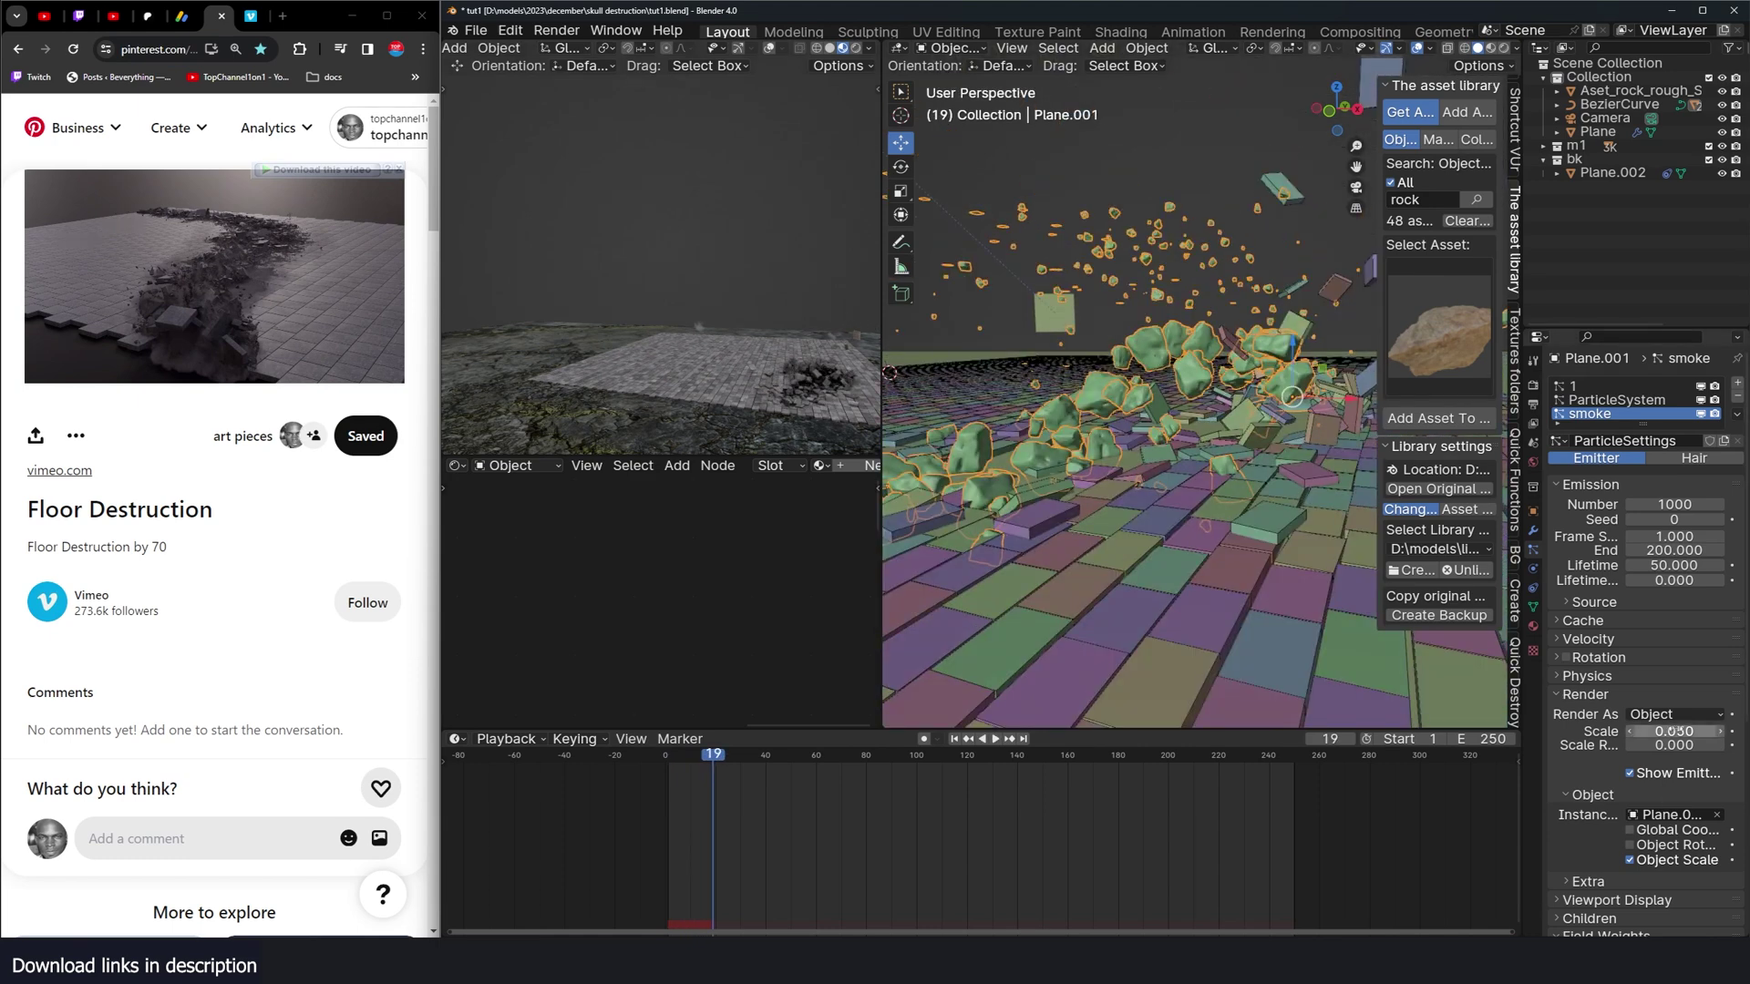
type("1")
key("Return")
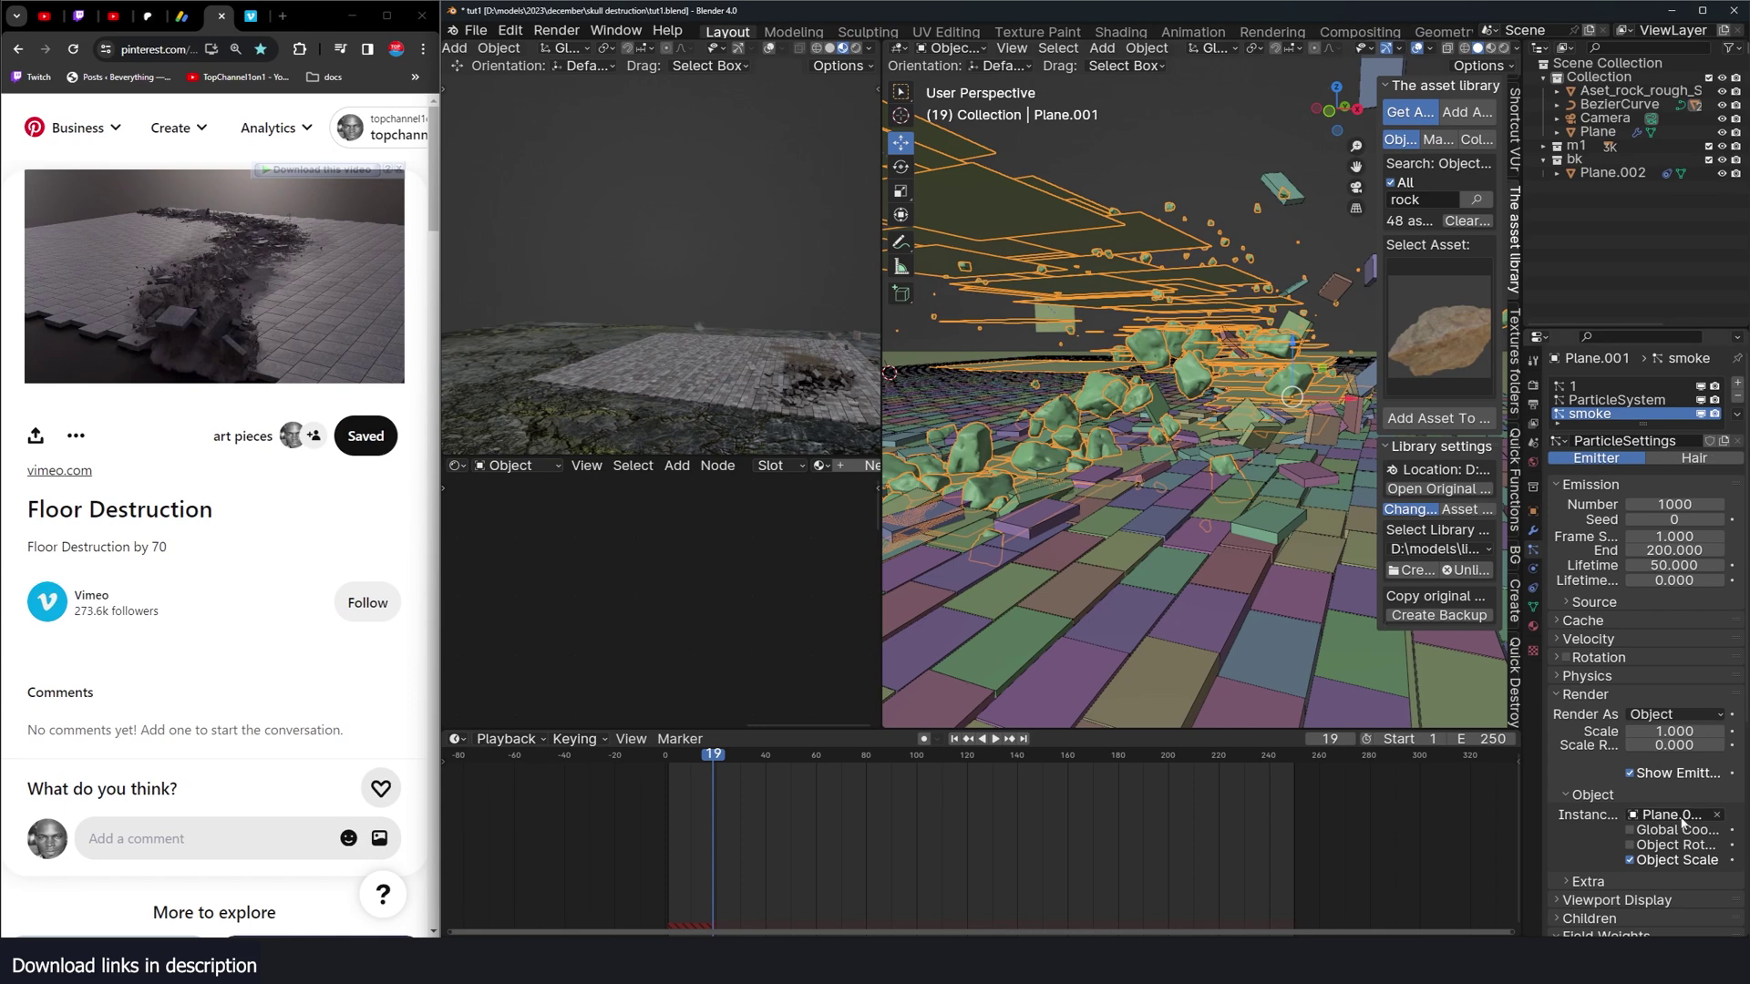
Step: Enable Object Rotation for the smoke instances and play the animation through the camera view
left_click(1631, 846)
key("KP_0")
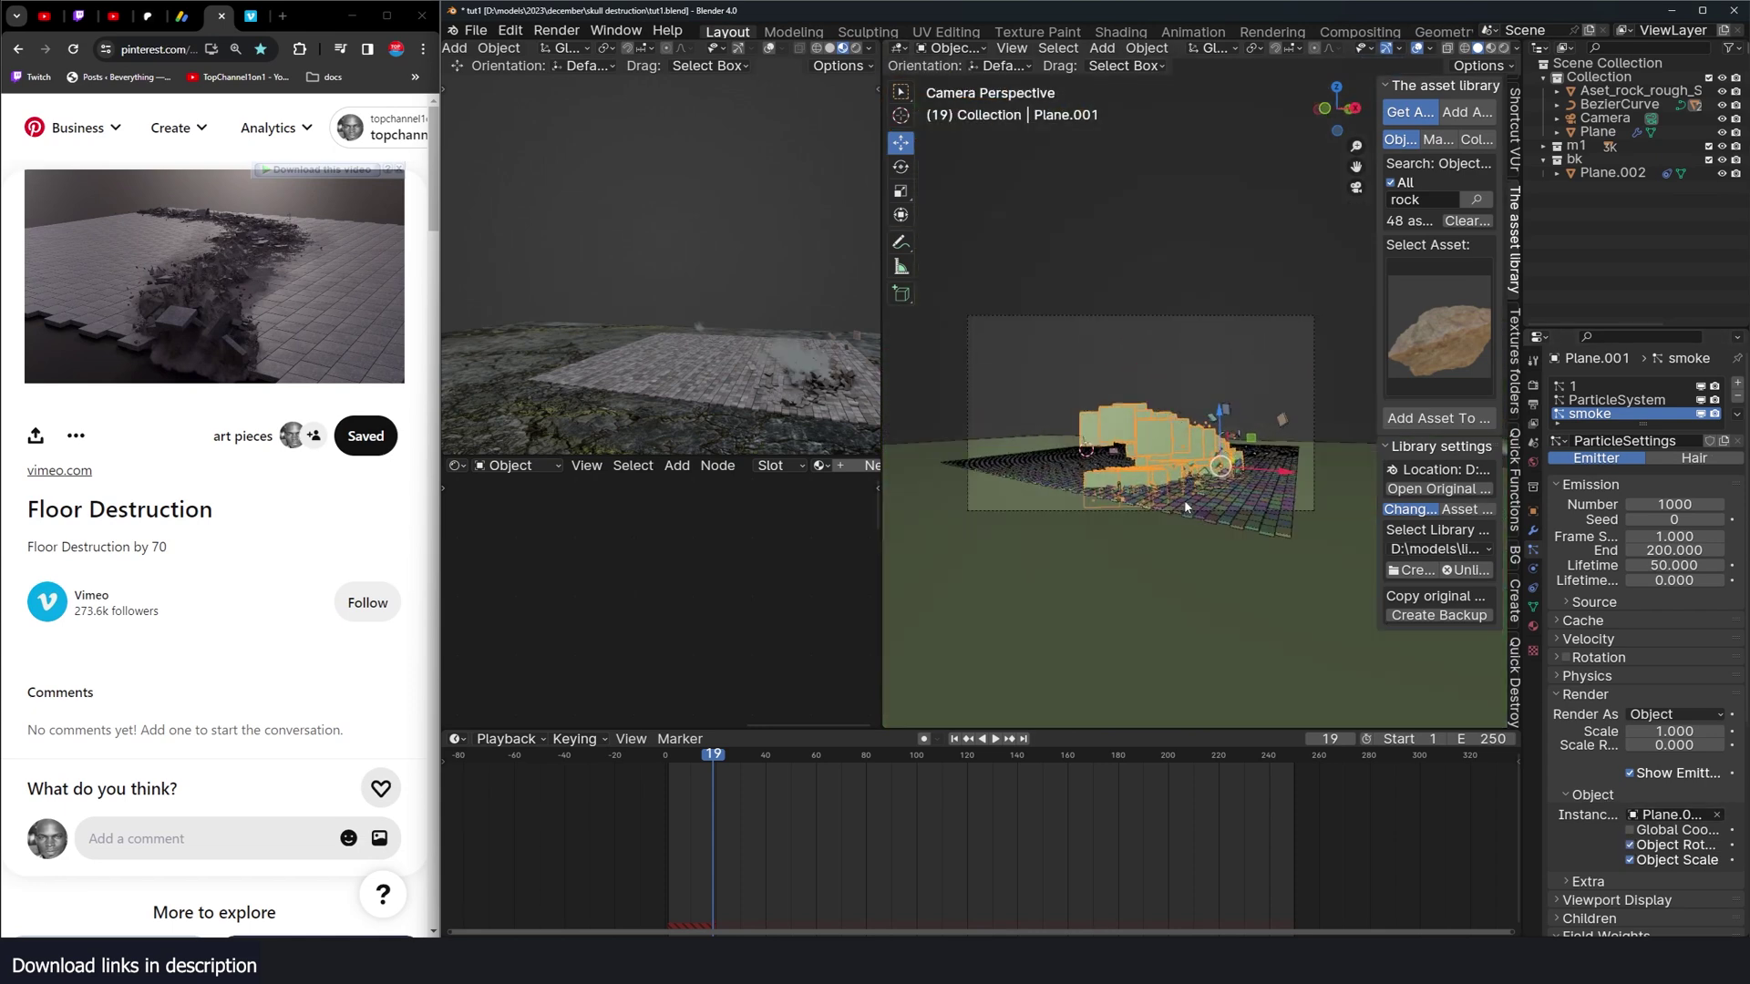
key("space")
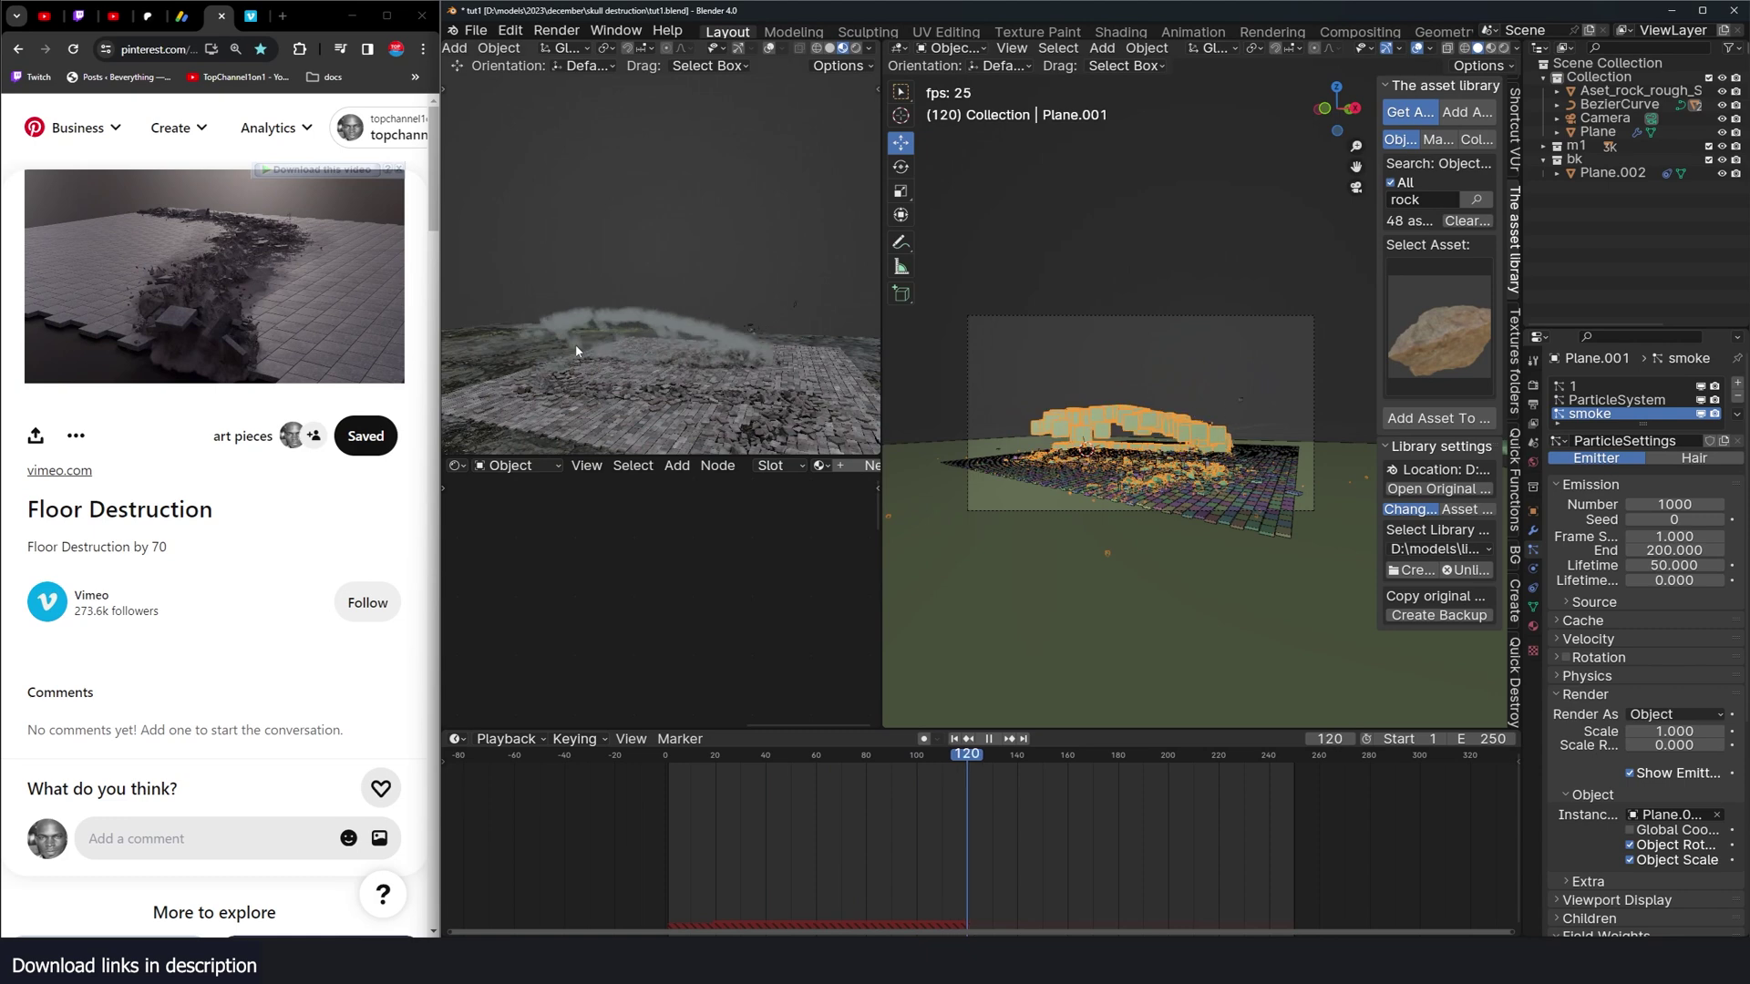
Step: Pause playback and set the smoke particles' scale randomness to 1 and render scale to 1.69
key("space")
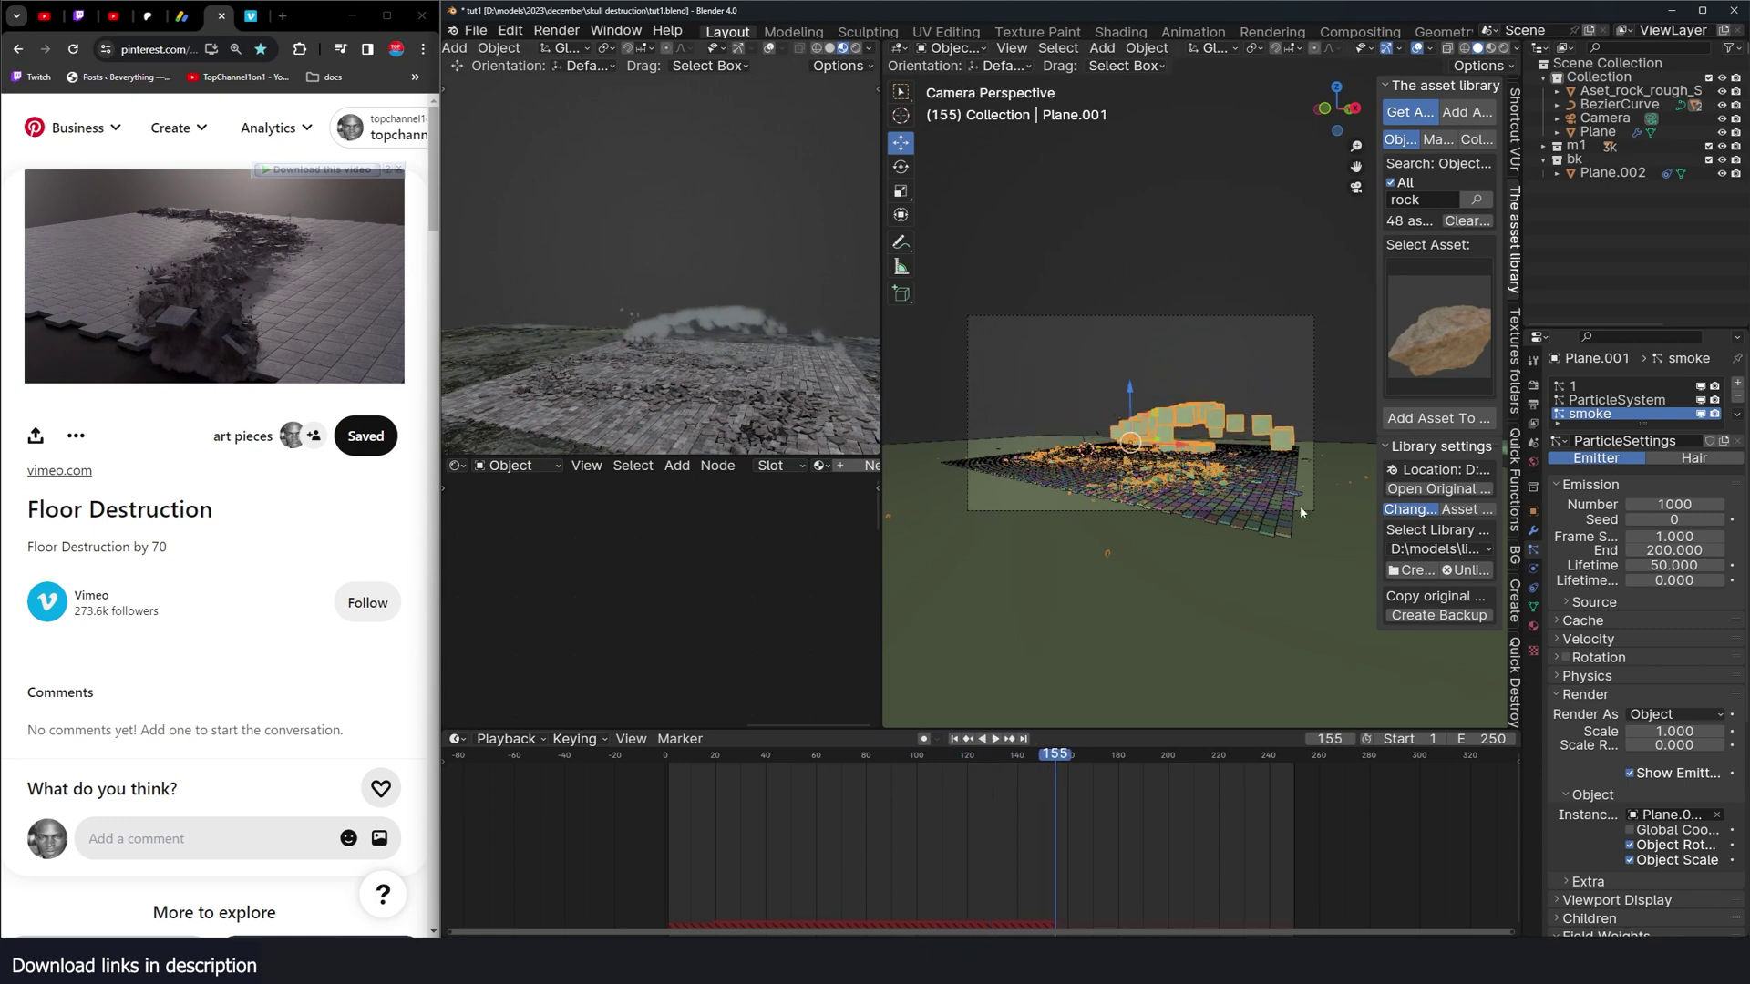
scroll(1687, 718, "down", 6)
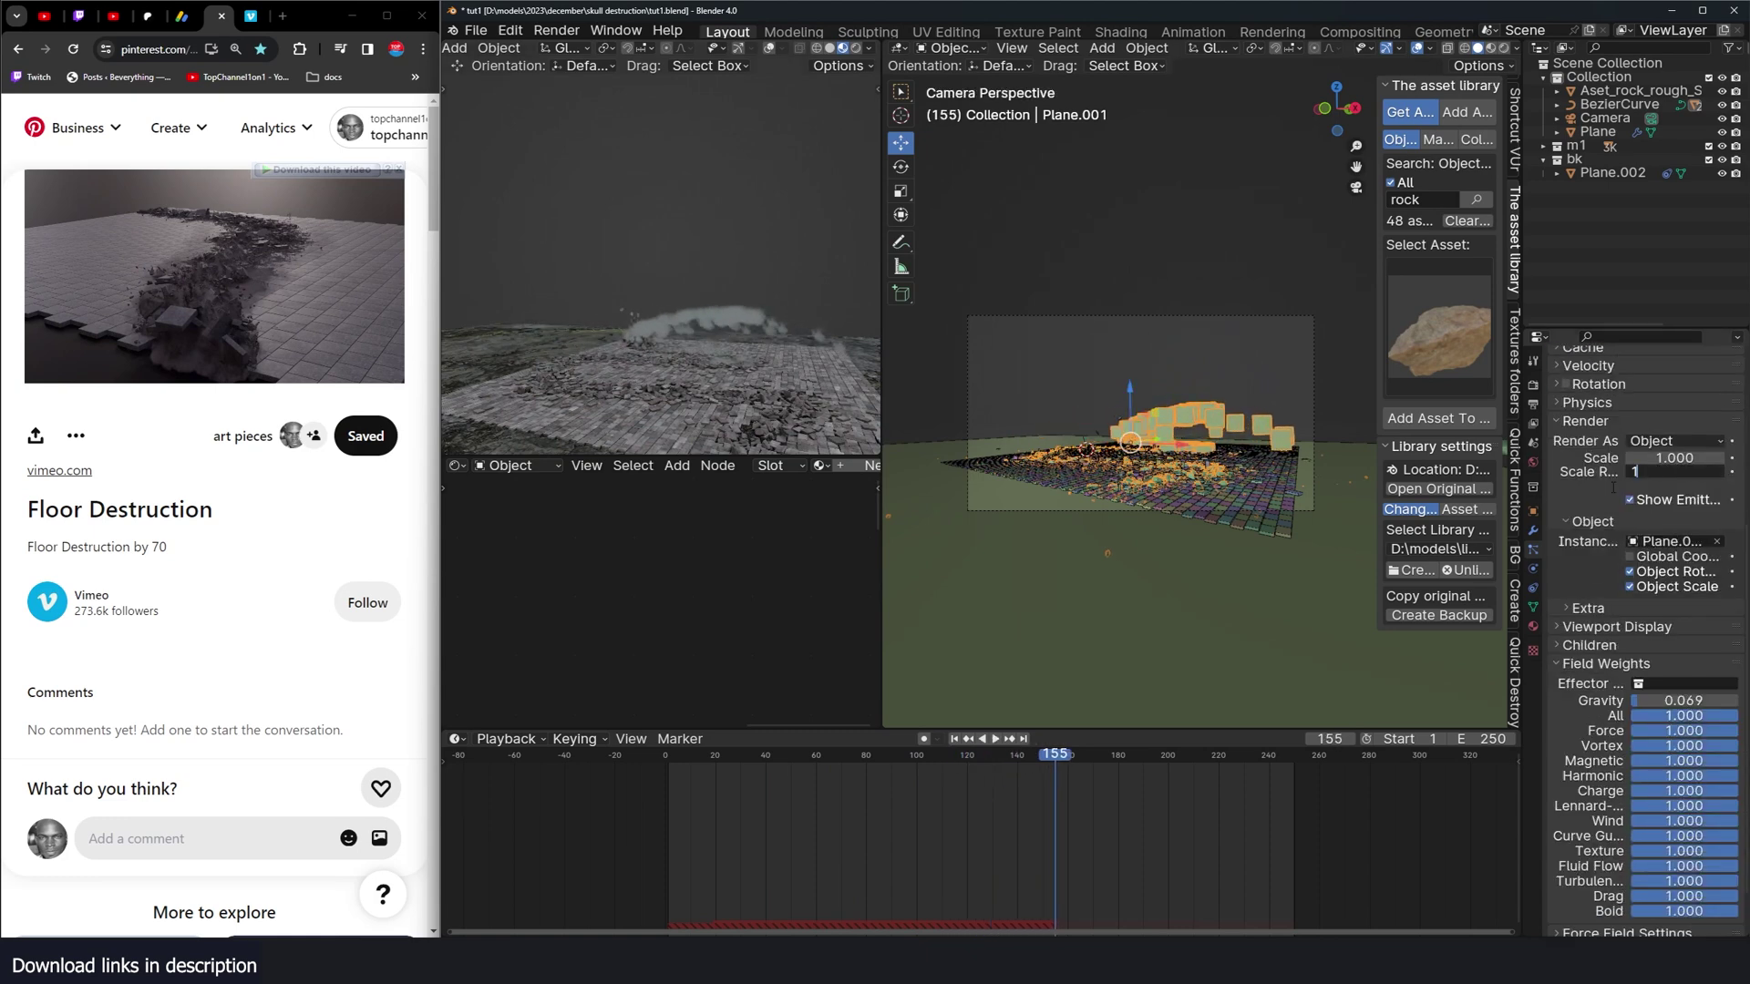
key("Return")
left_click_drag(1652, 458, 1715, 457)
scroll(1595, 758, "down", 1)
scroll(1175, 498, "up", 3)
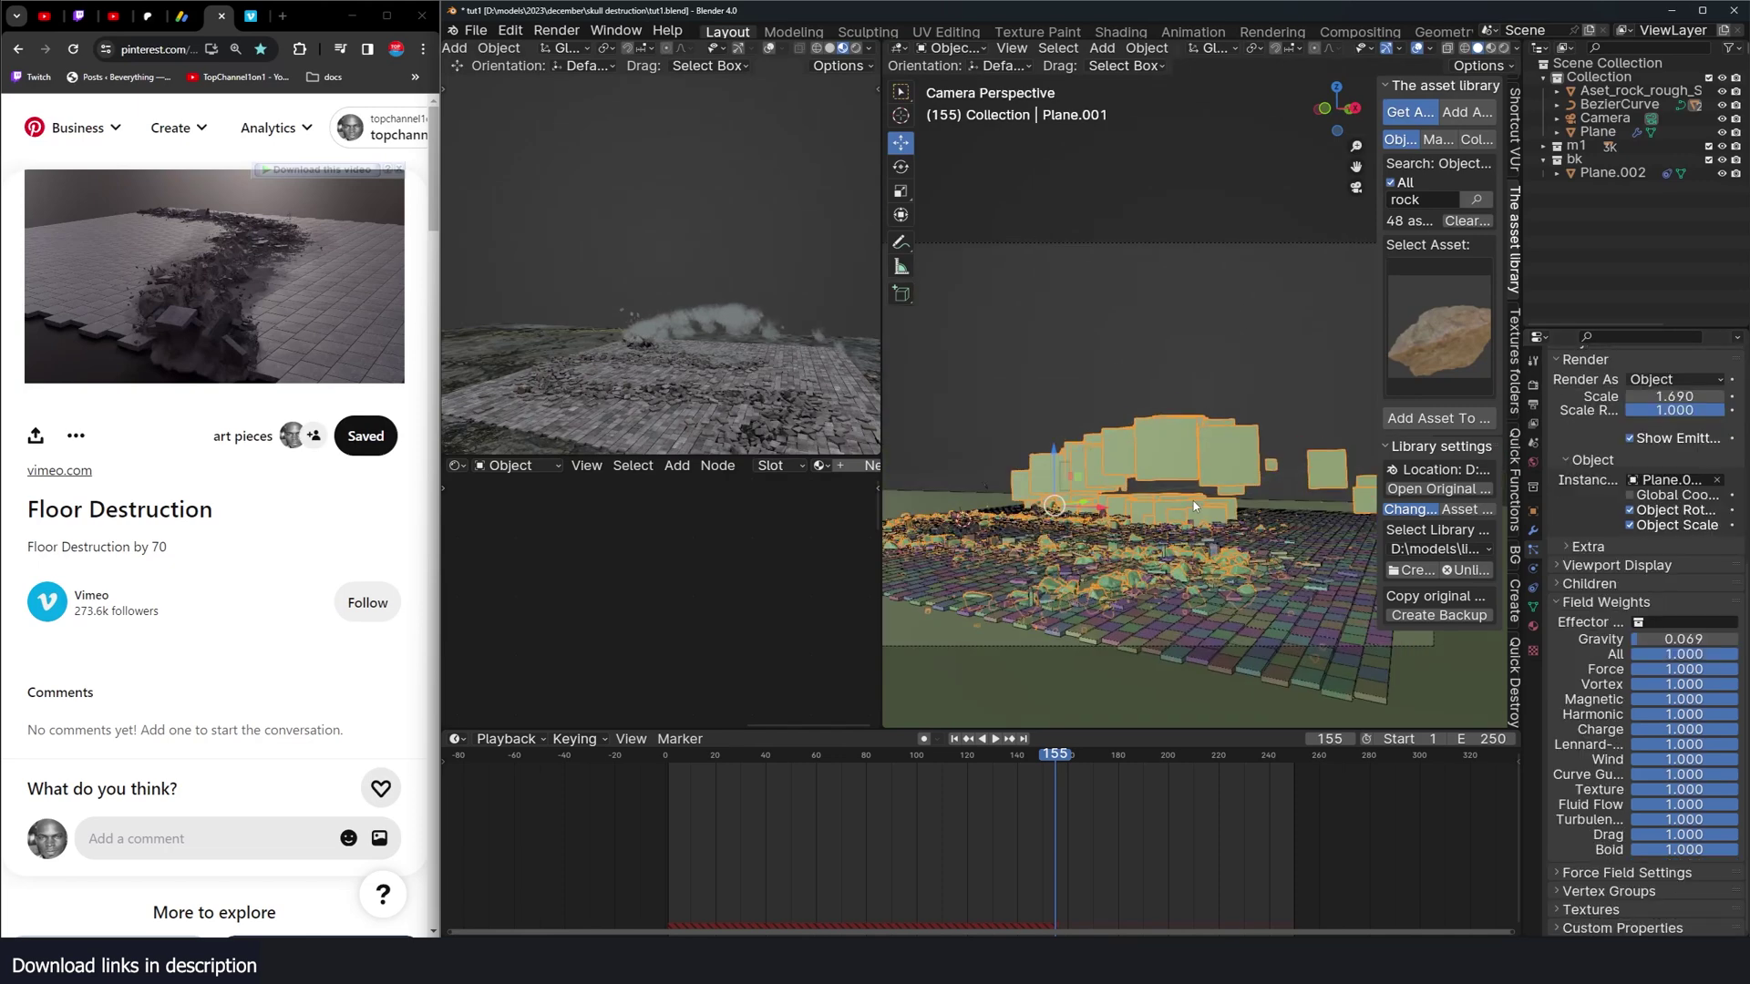
Step: Add a new texture to the smoke particle system and set its type to Blend
left_click(1591, 909)
scroll(1604, 875, "down", 2)
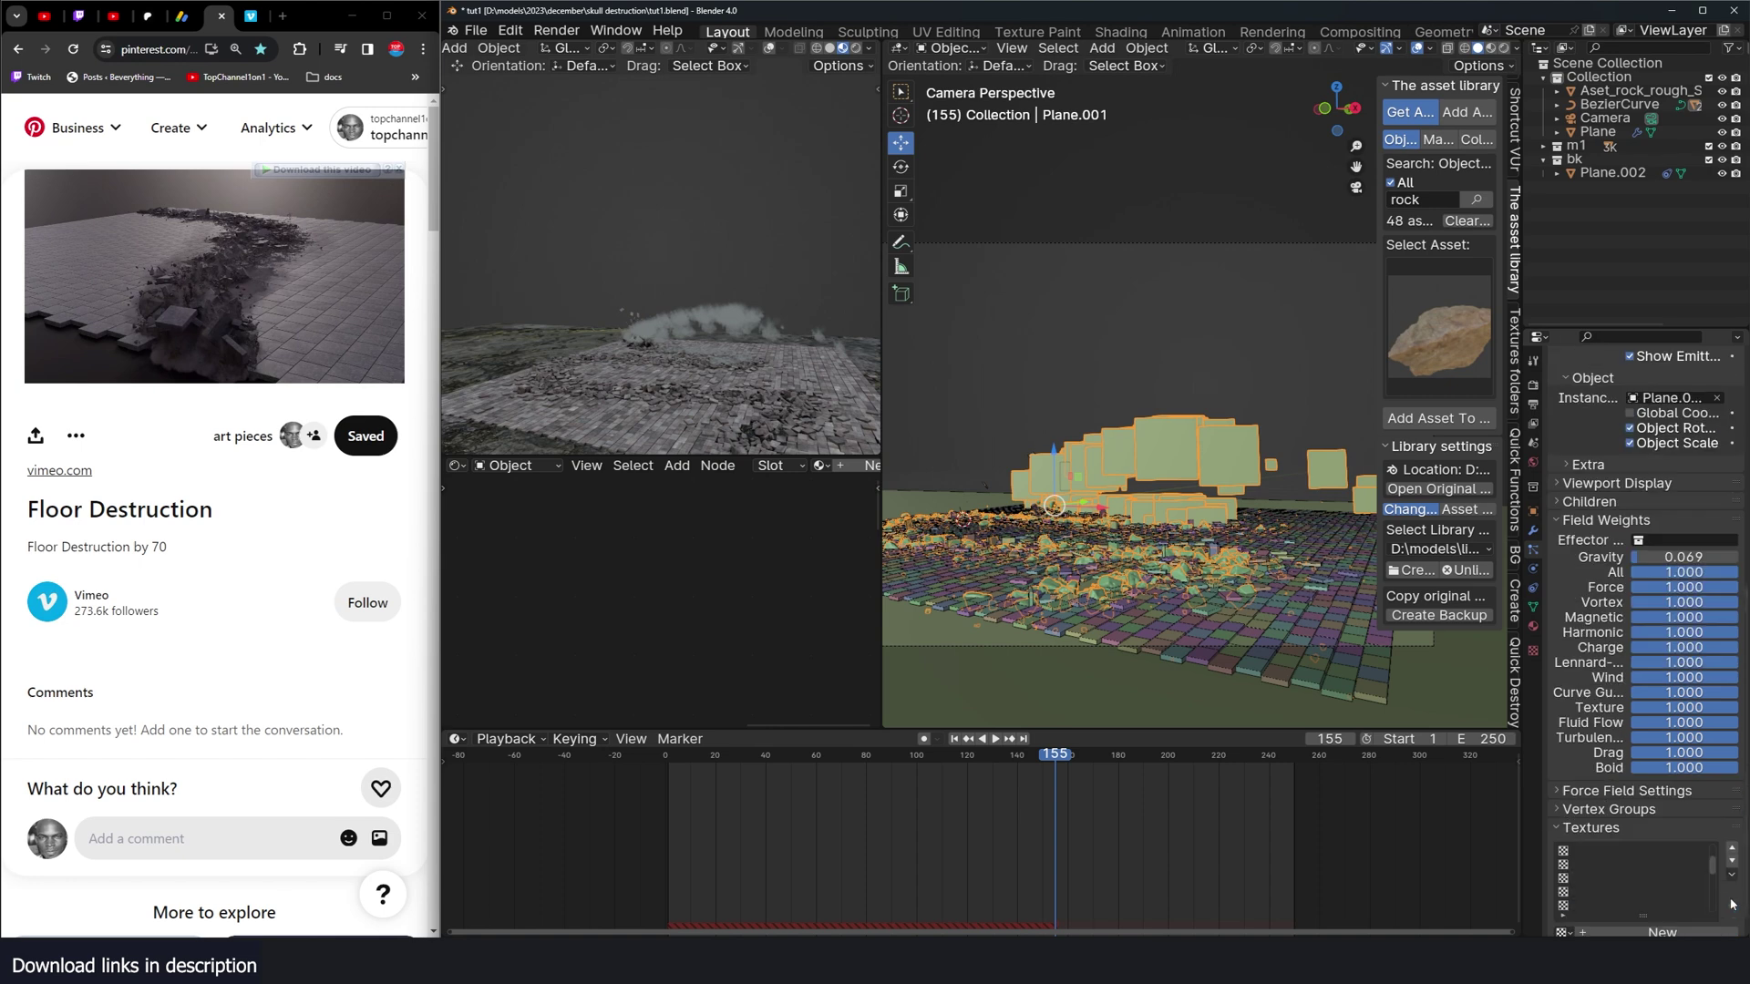
scroll(1725, 881, "down", 1)
left_click(1719, 905)
left_click(1533, 650)
left_click(1652, 403)
left_click(1644, 425)
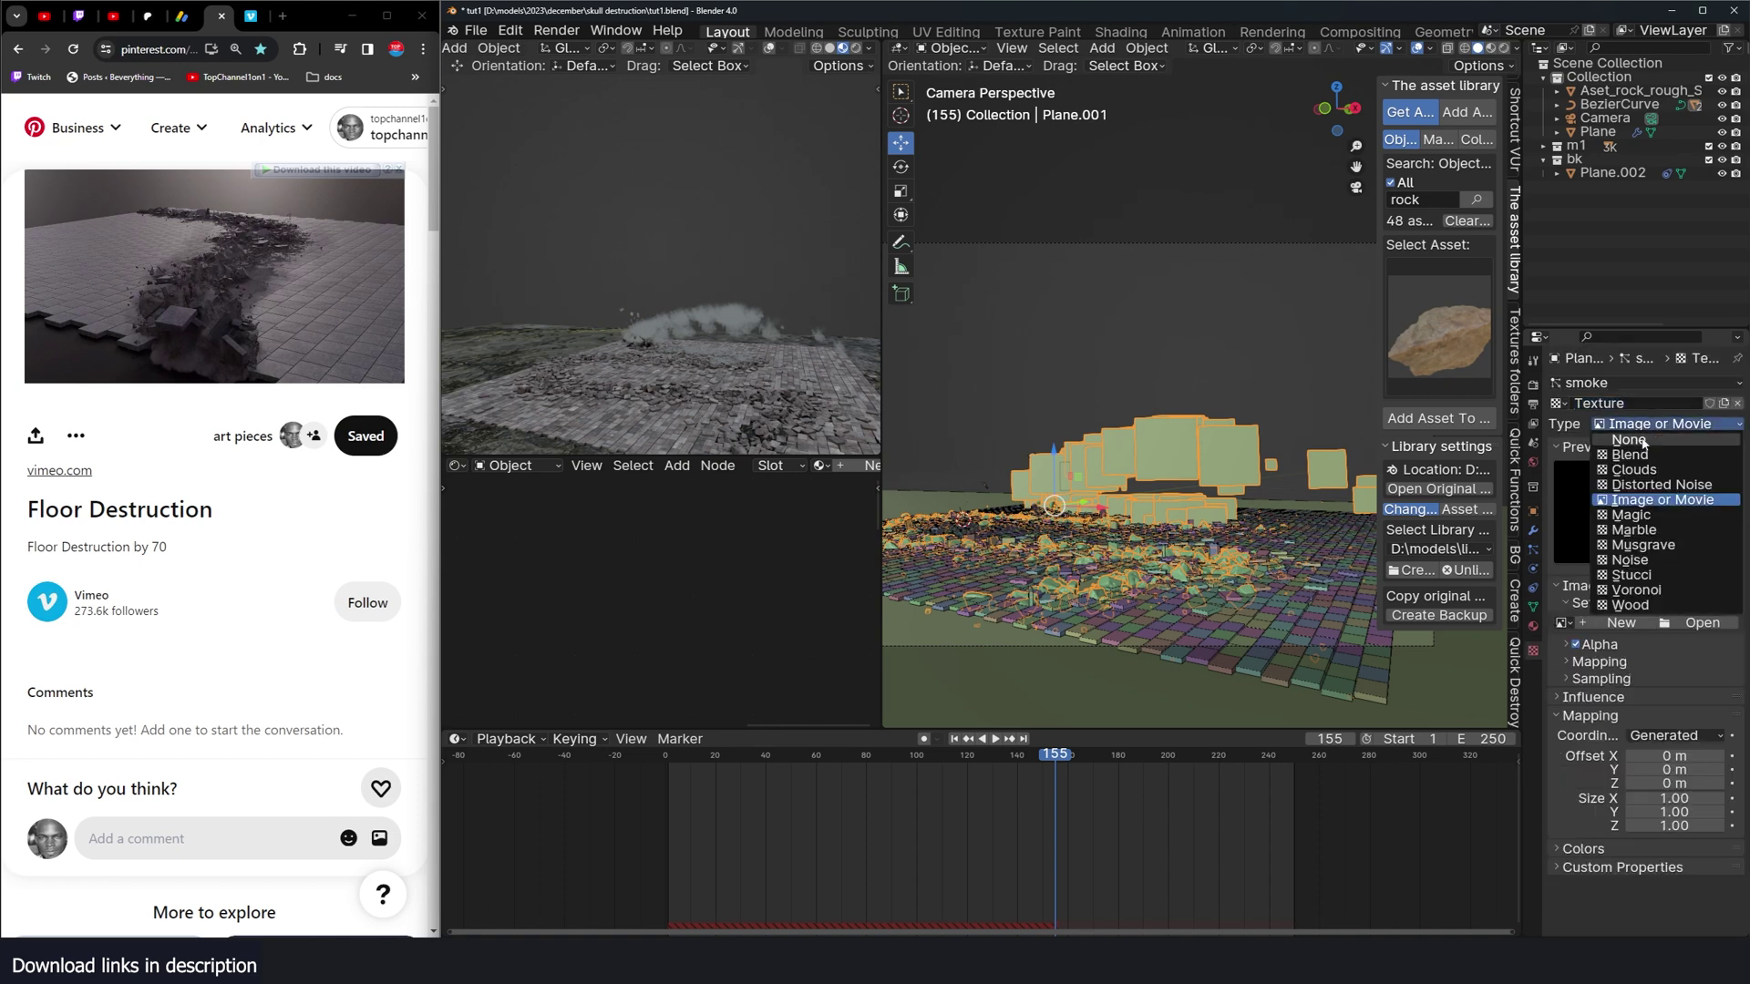
left_click(1631, 452)
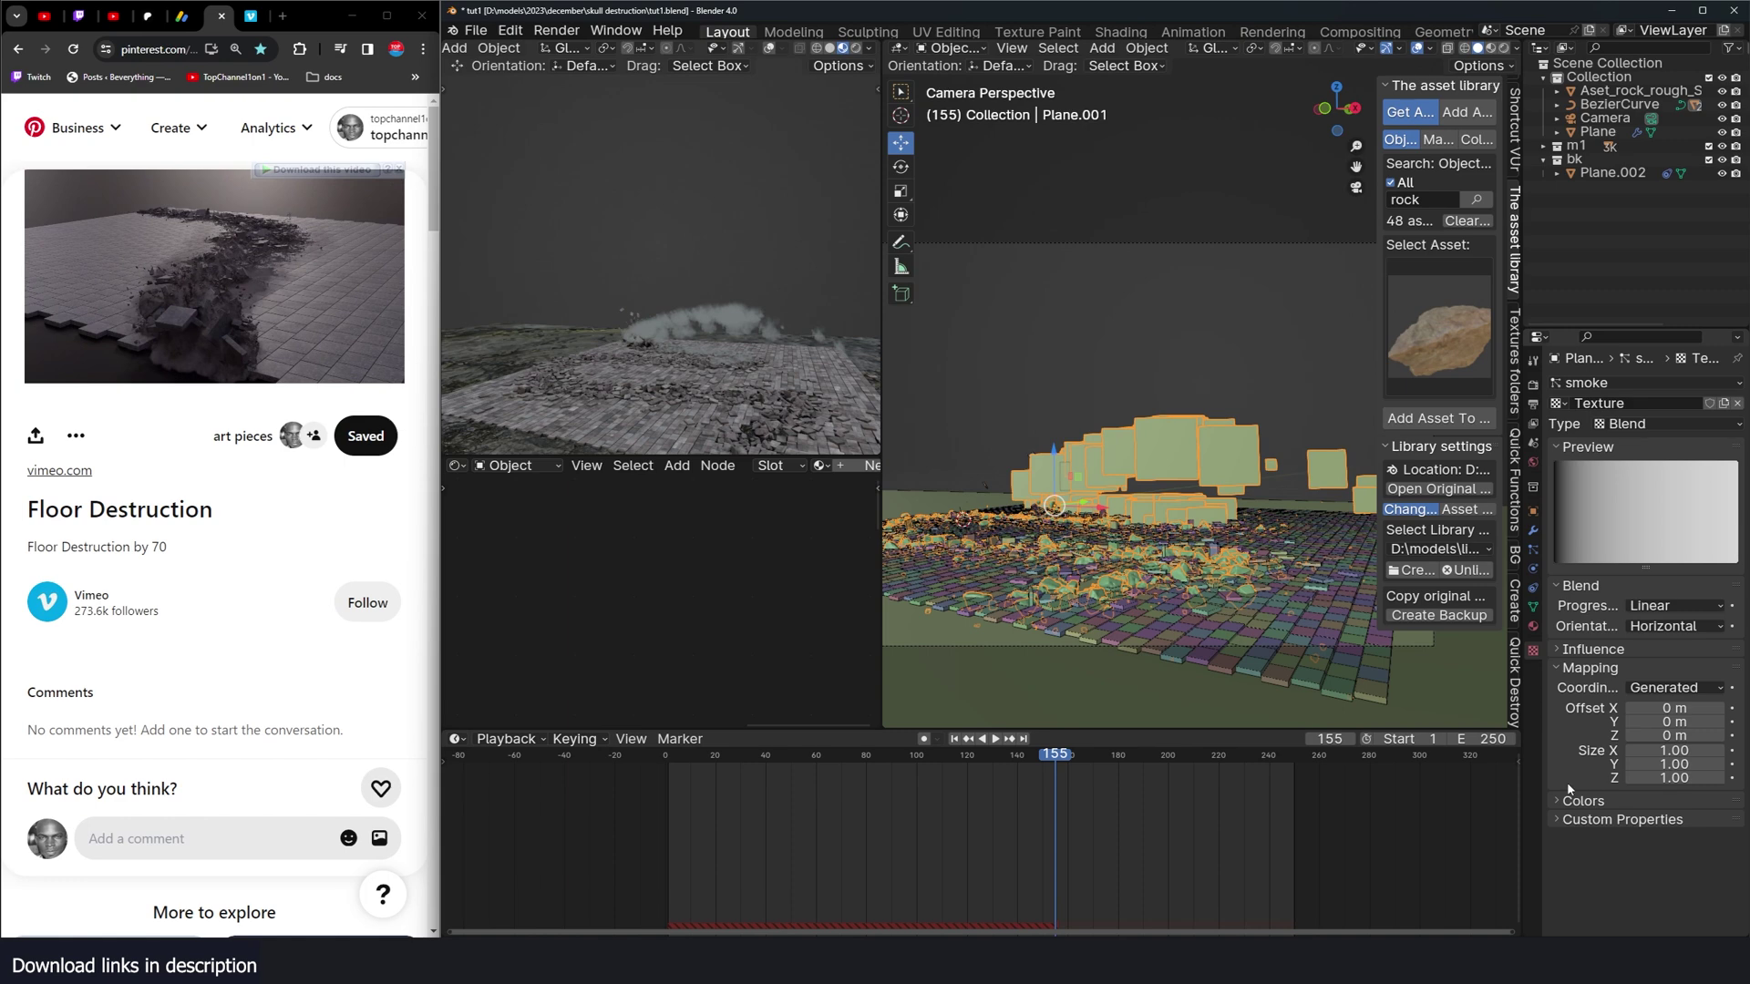
Step: Enable Size in the Blend texture's influence on the smoke particles
left_click(1603, 649)
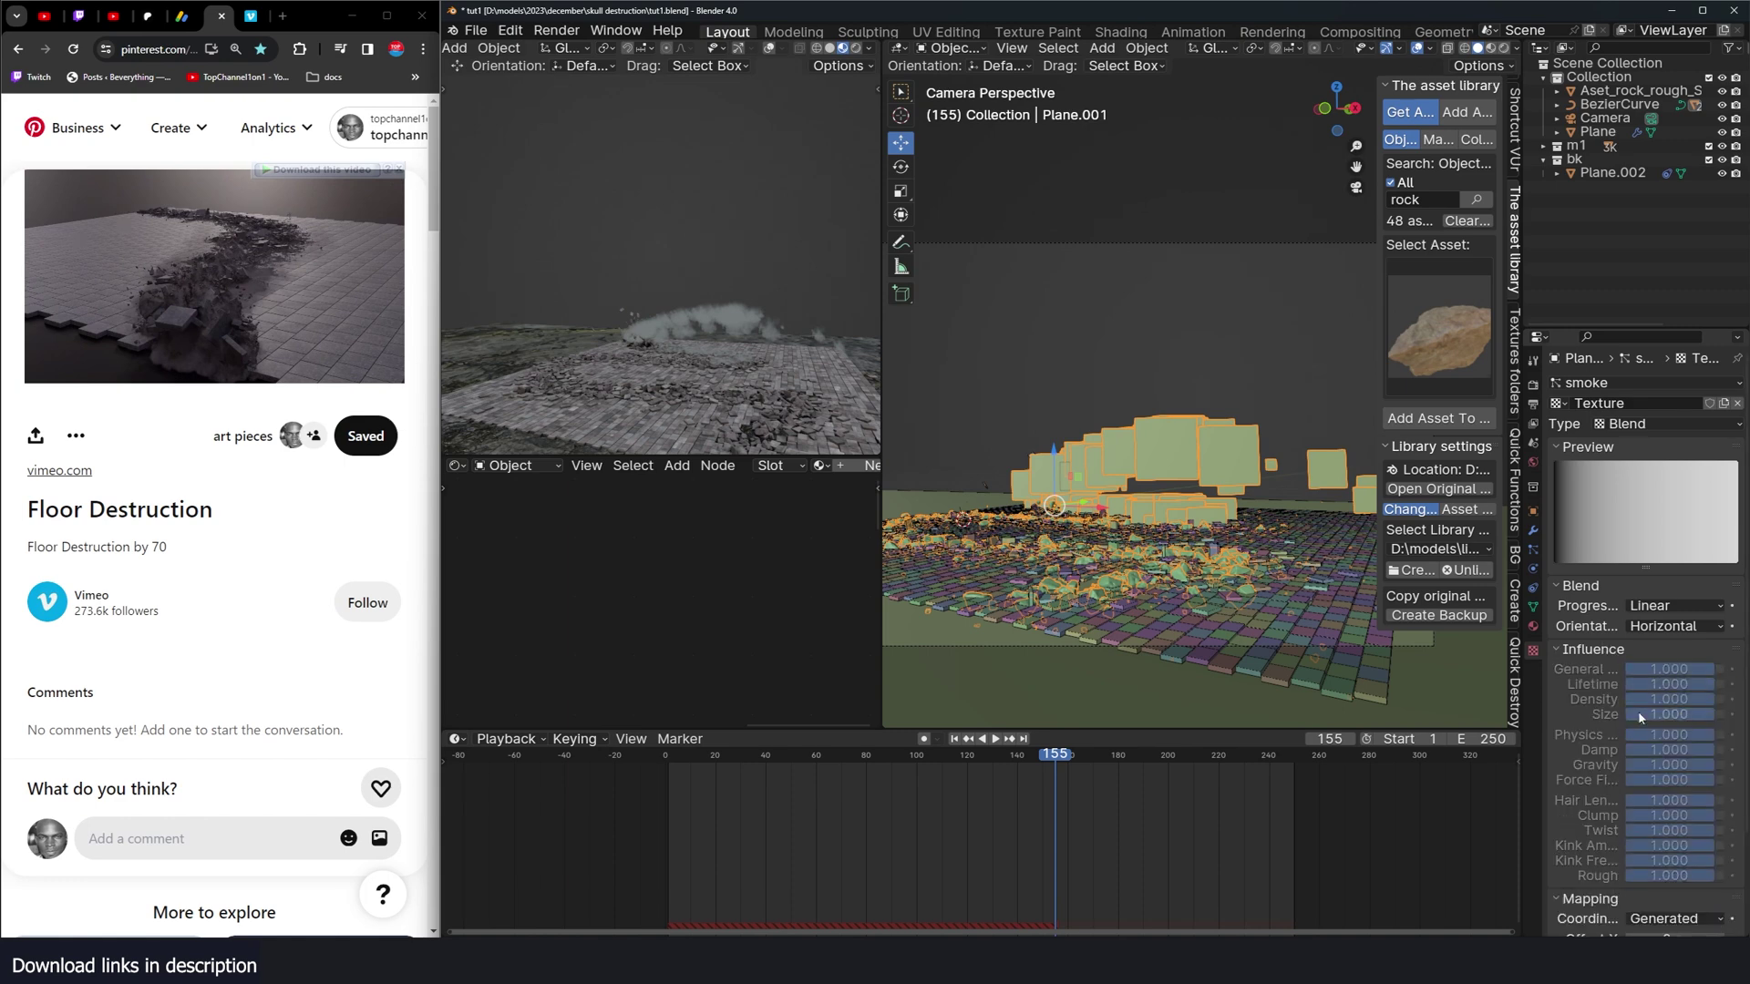
left_click(1726, 719)
left_click(1676, 651)
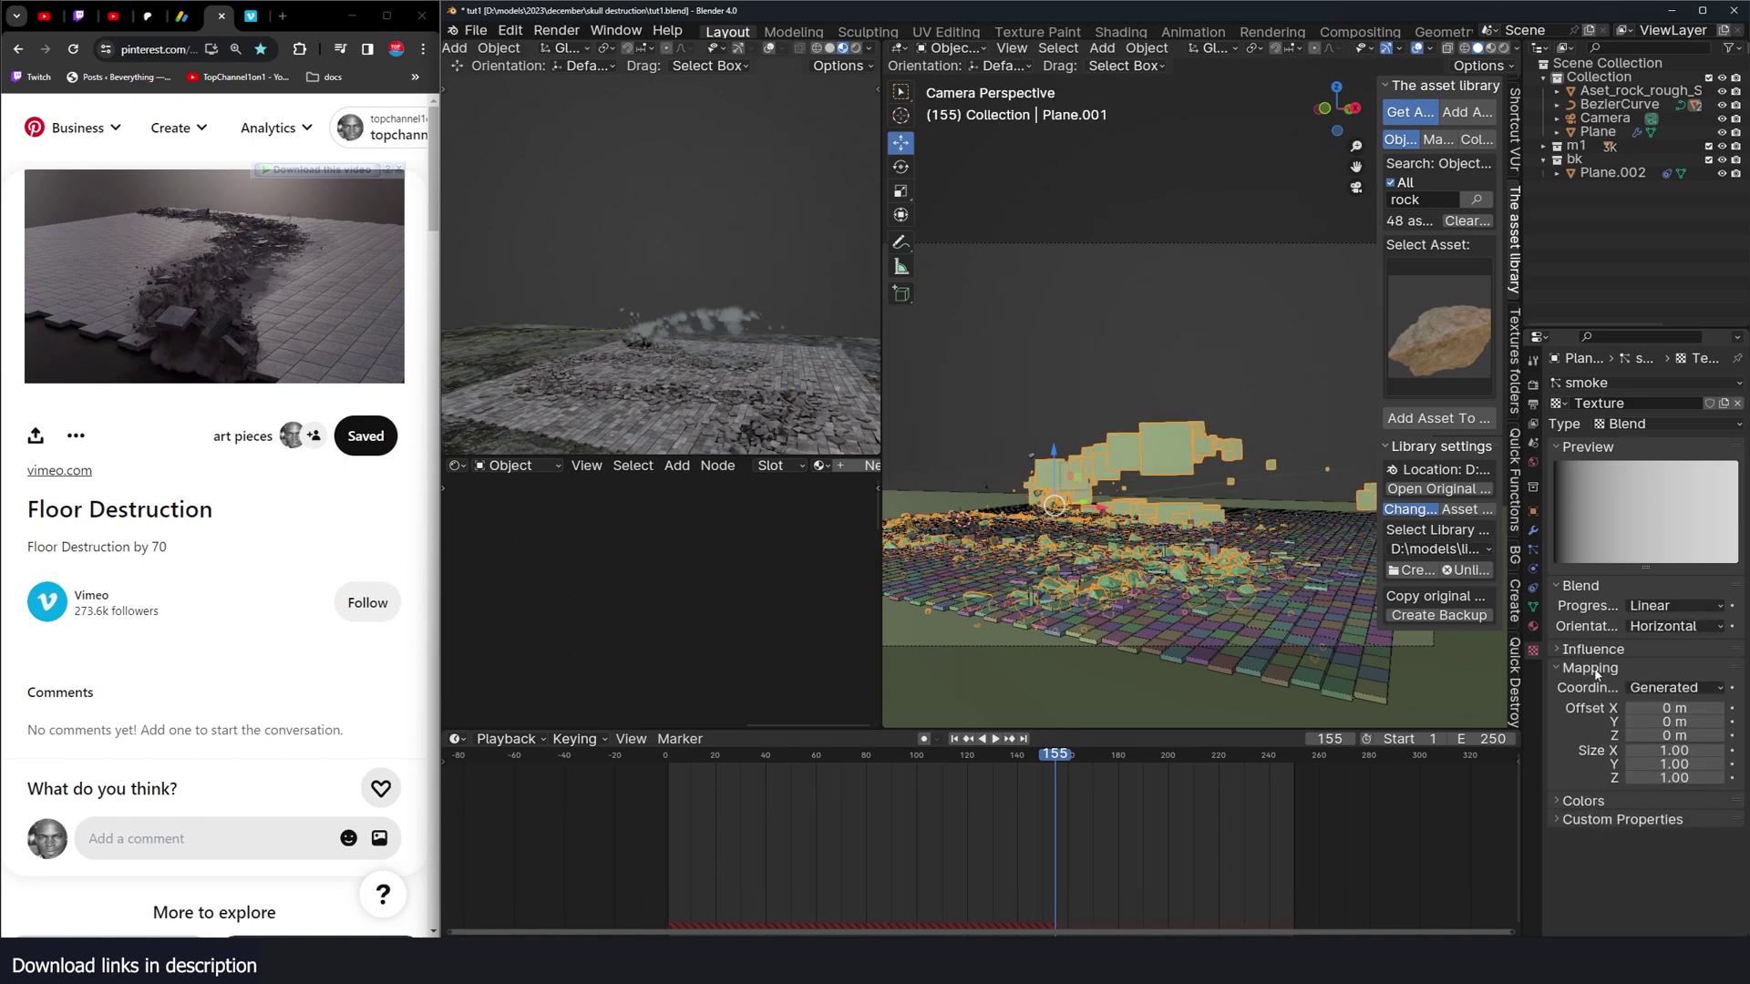
left_click(1590, 668)
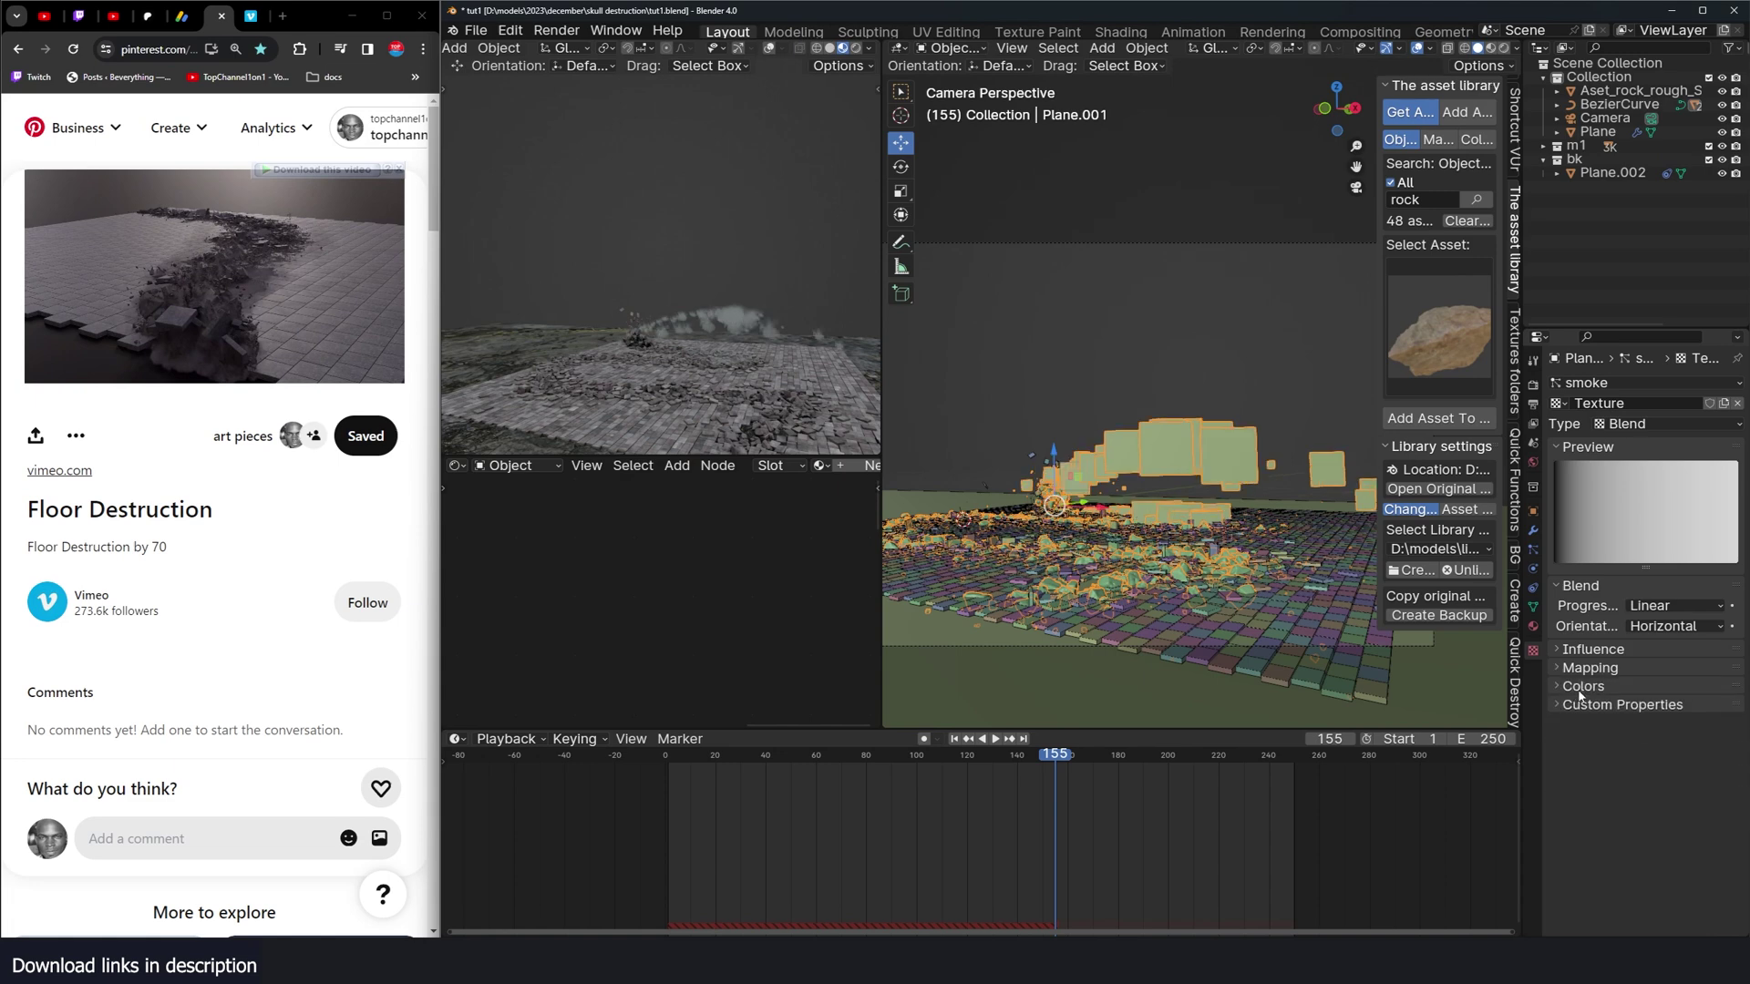
Step: Enable the Blend texture's color ramp, add a stop, make the end stop black and move the white stop to 0.94
left_click(1580, 688)
left_click(1579, 822)
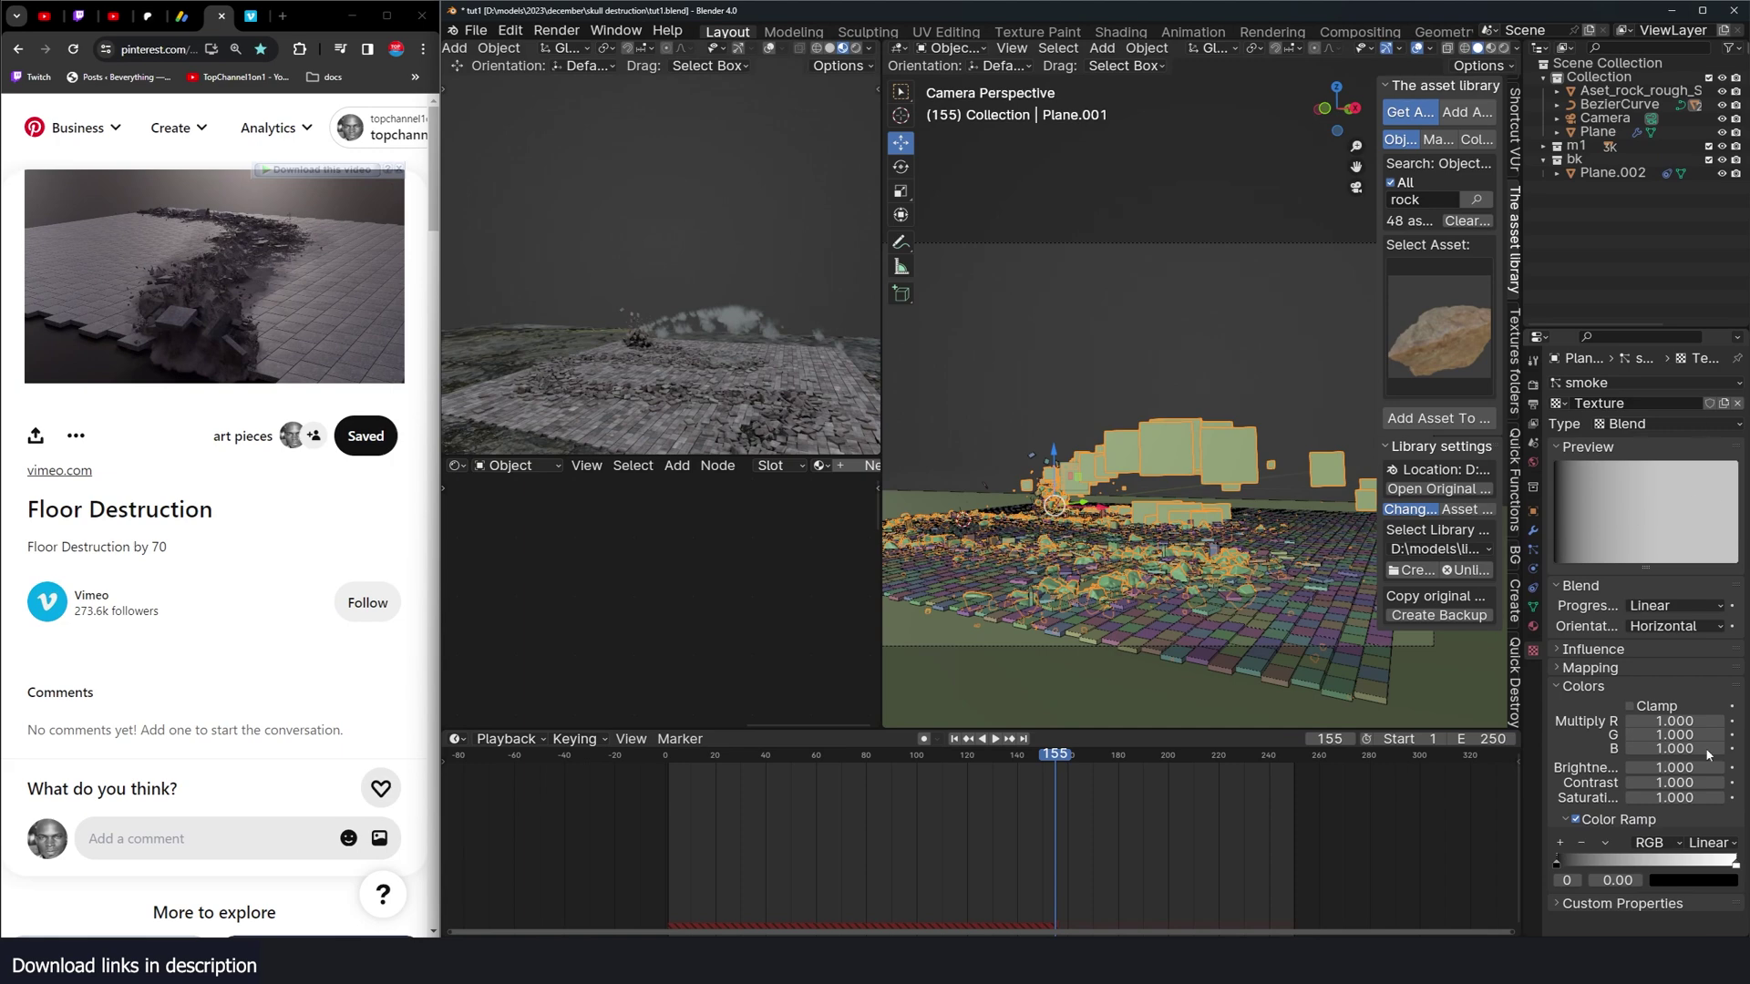
mouse_move(1731, 865)
left_mouse_down()
mouse_move(1700, 868)
mouse_move(1736, 866)
left_mouse_up()
left_click(1563, 846)
left_click(1713, 879)
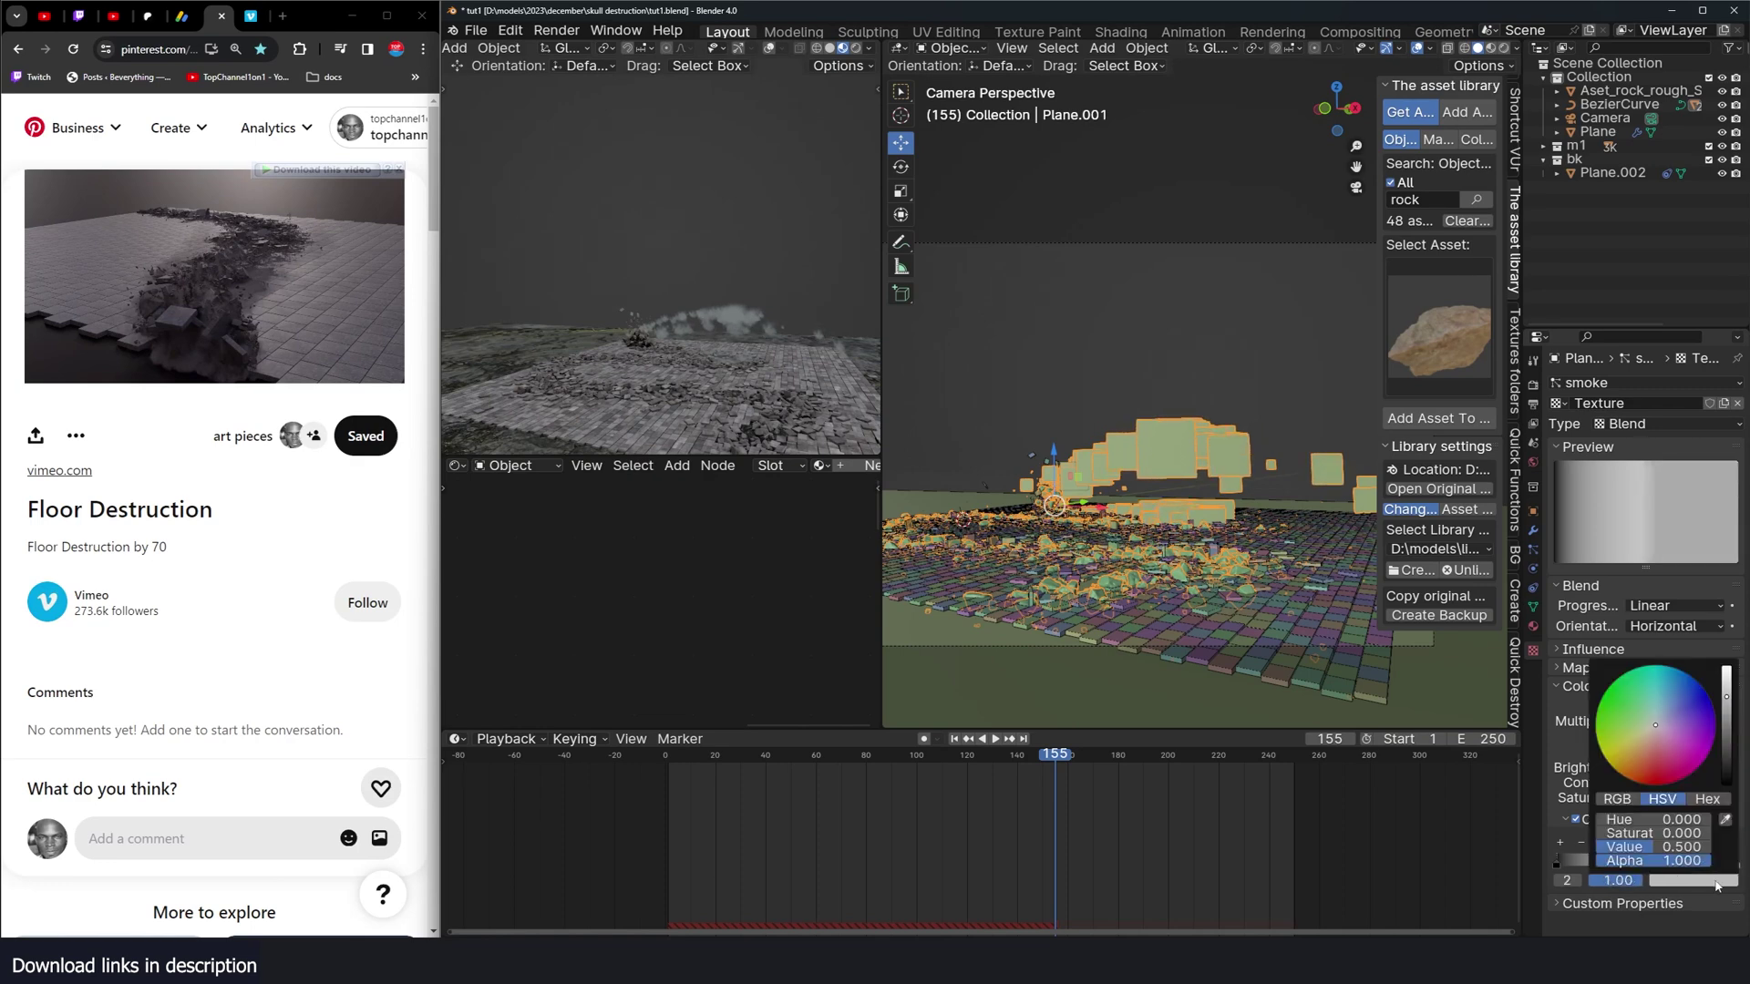
left_click_drag(1717, 700, 1725, 784)
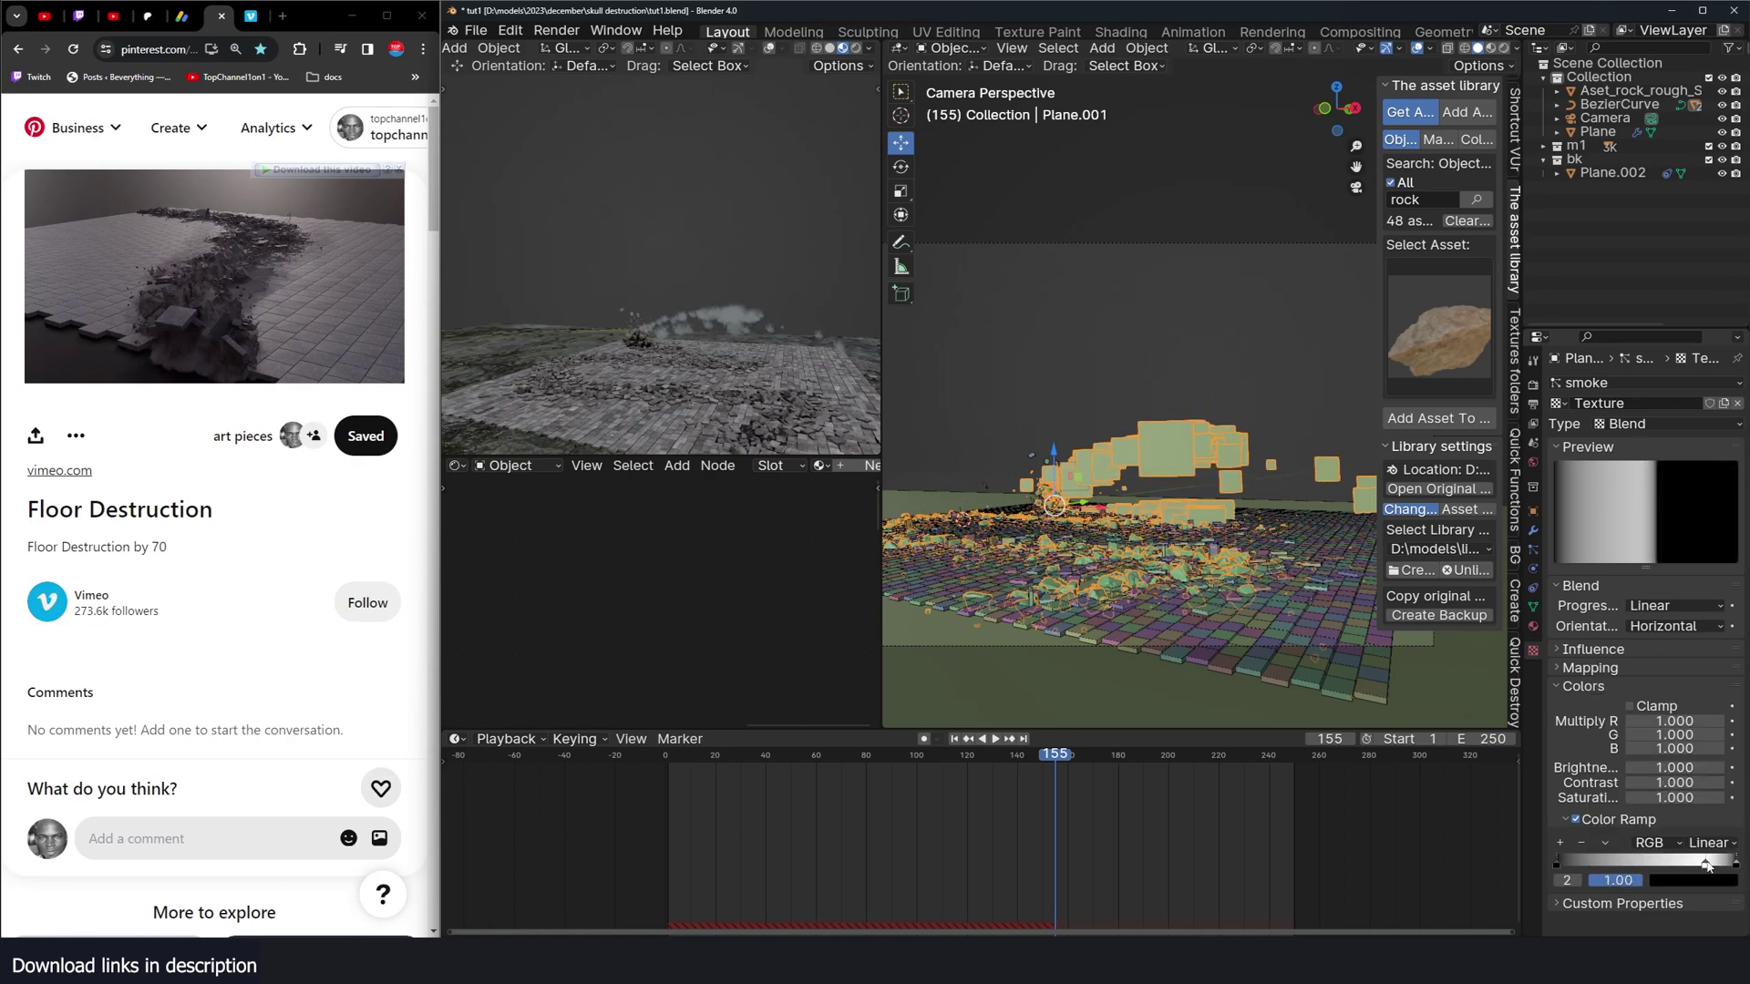
left_click_drag(1707, 866, 1727, 866)
Step: Replay the smoke animation from the start and pause at frame 68 in the camera view with rendered shading
key("shift+Left")
key("space")
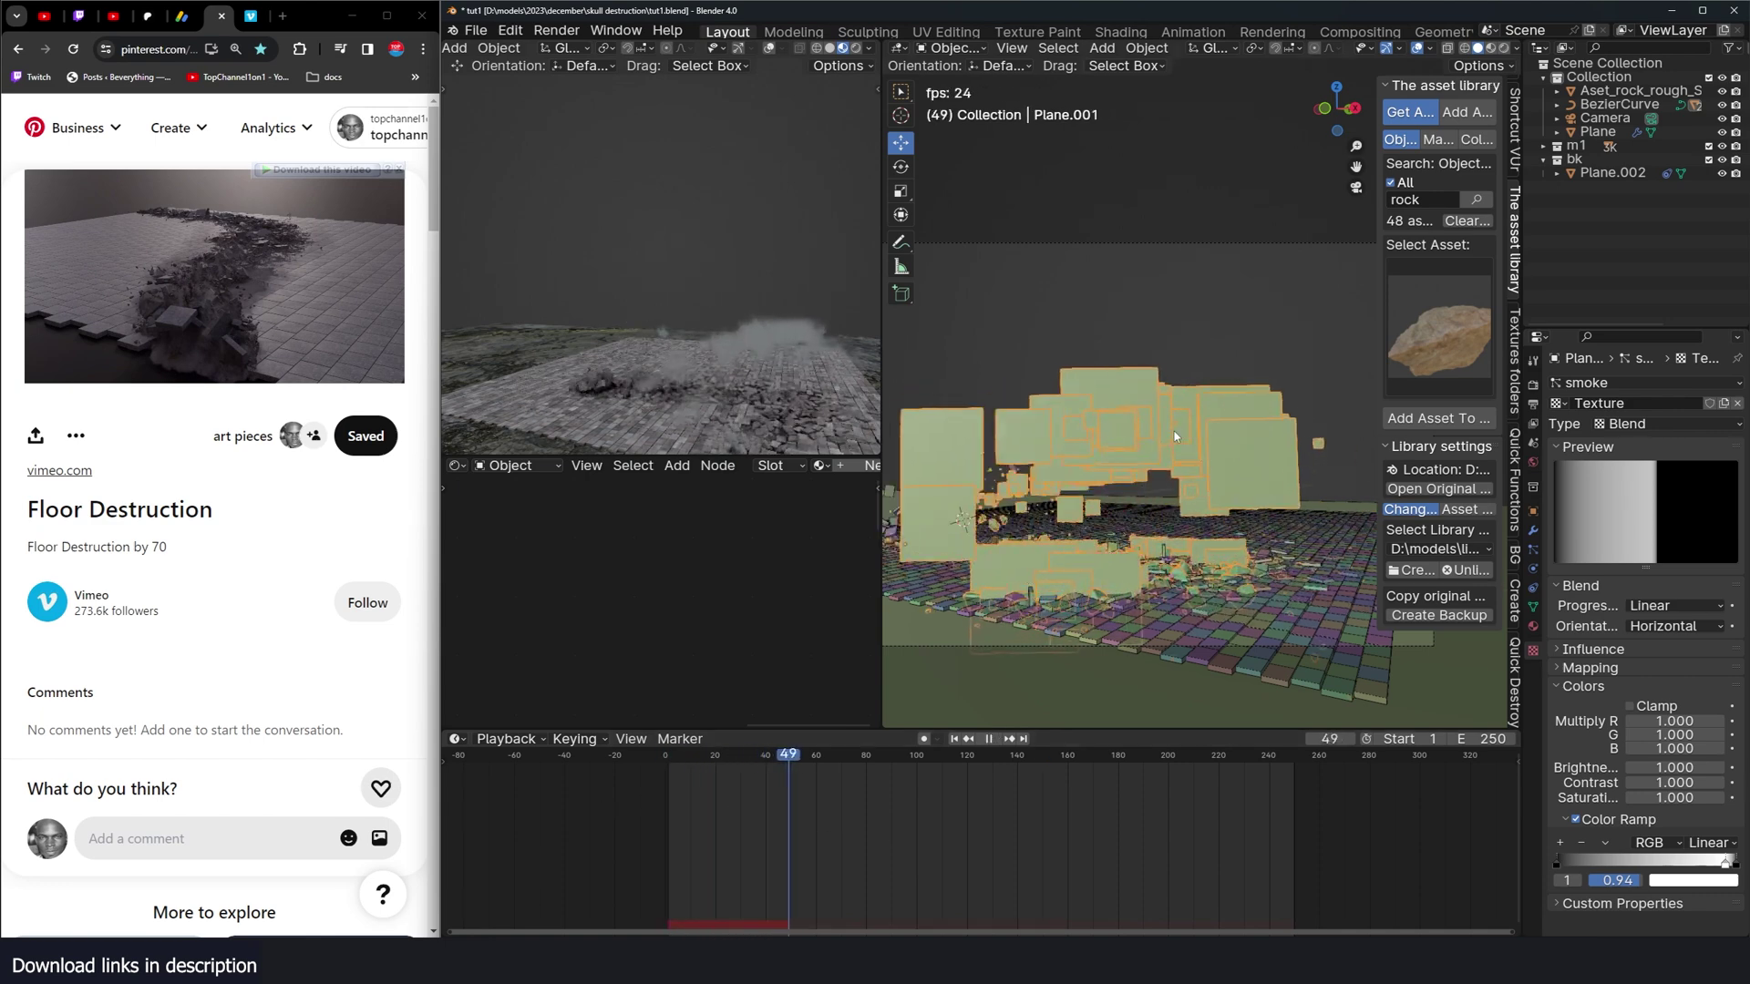
key("KP_0")
key("space")
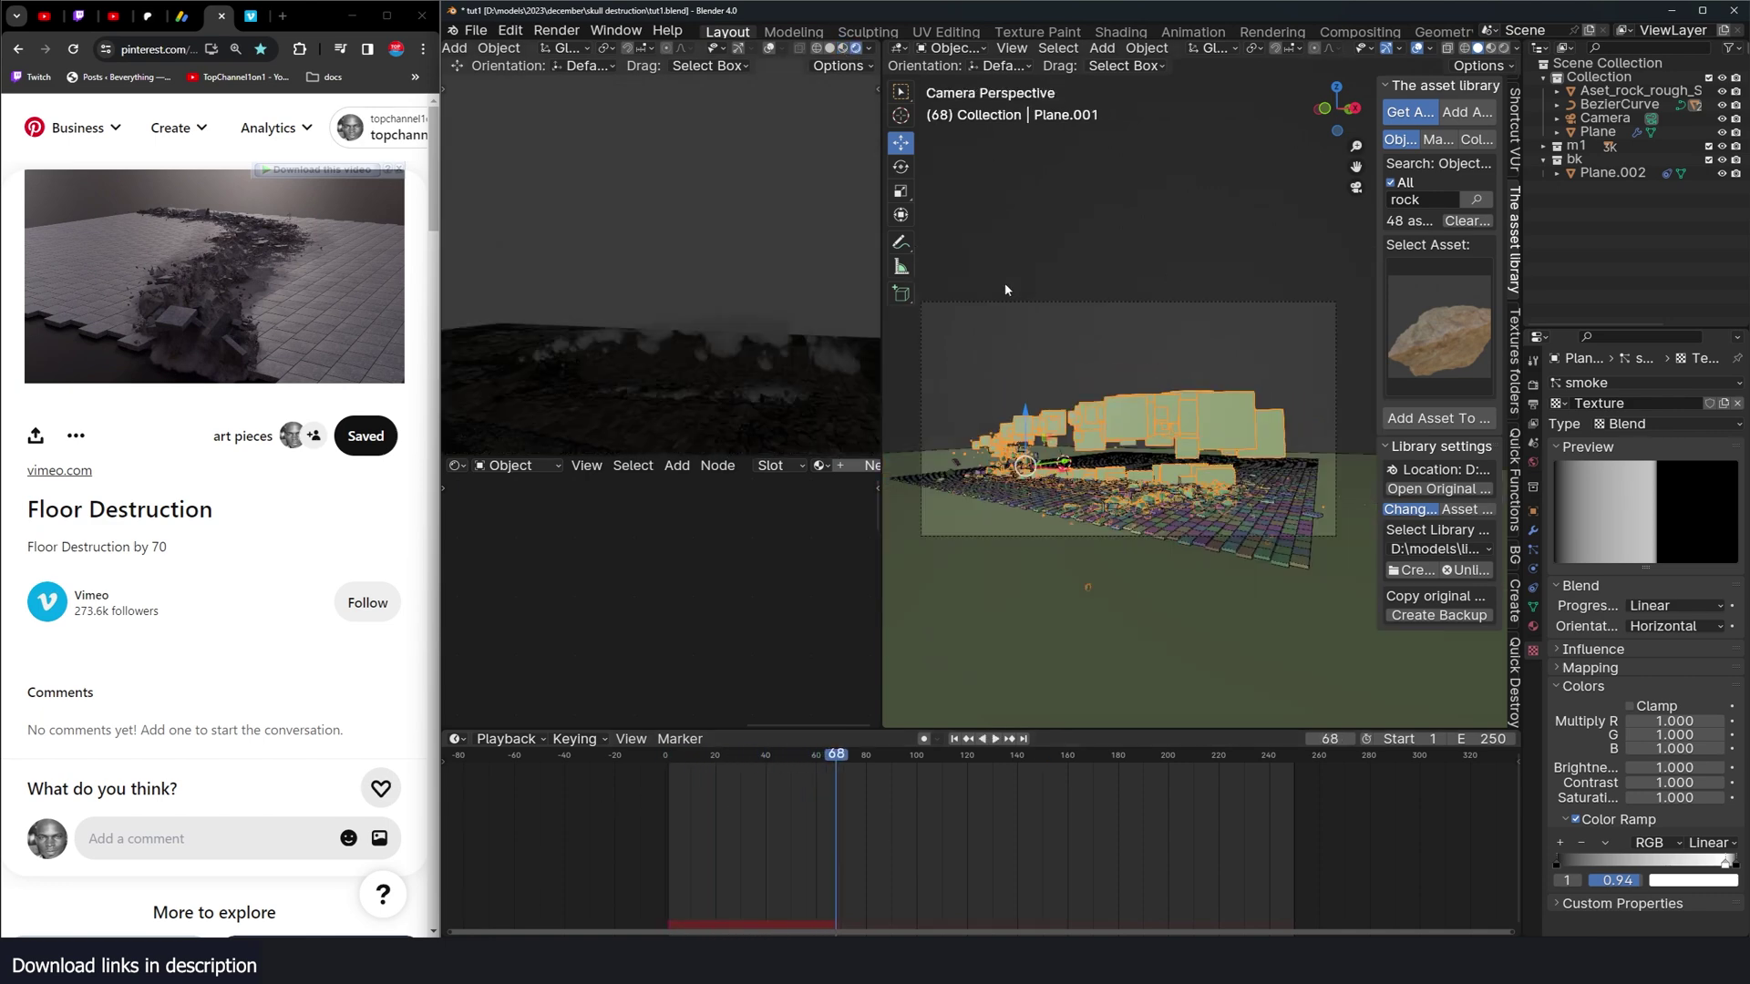
Step: Set up a sun-linked sky world with Quick Functions and move the new sun light well above the floor
left_click(1516, 496)
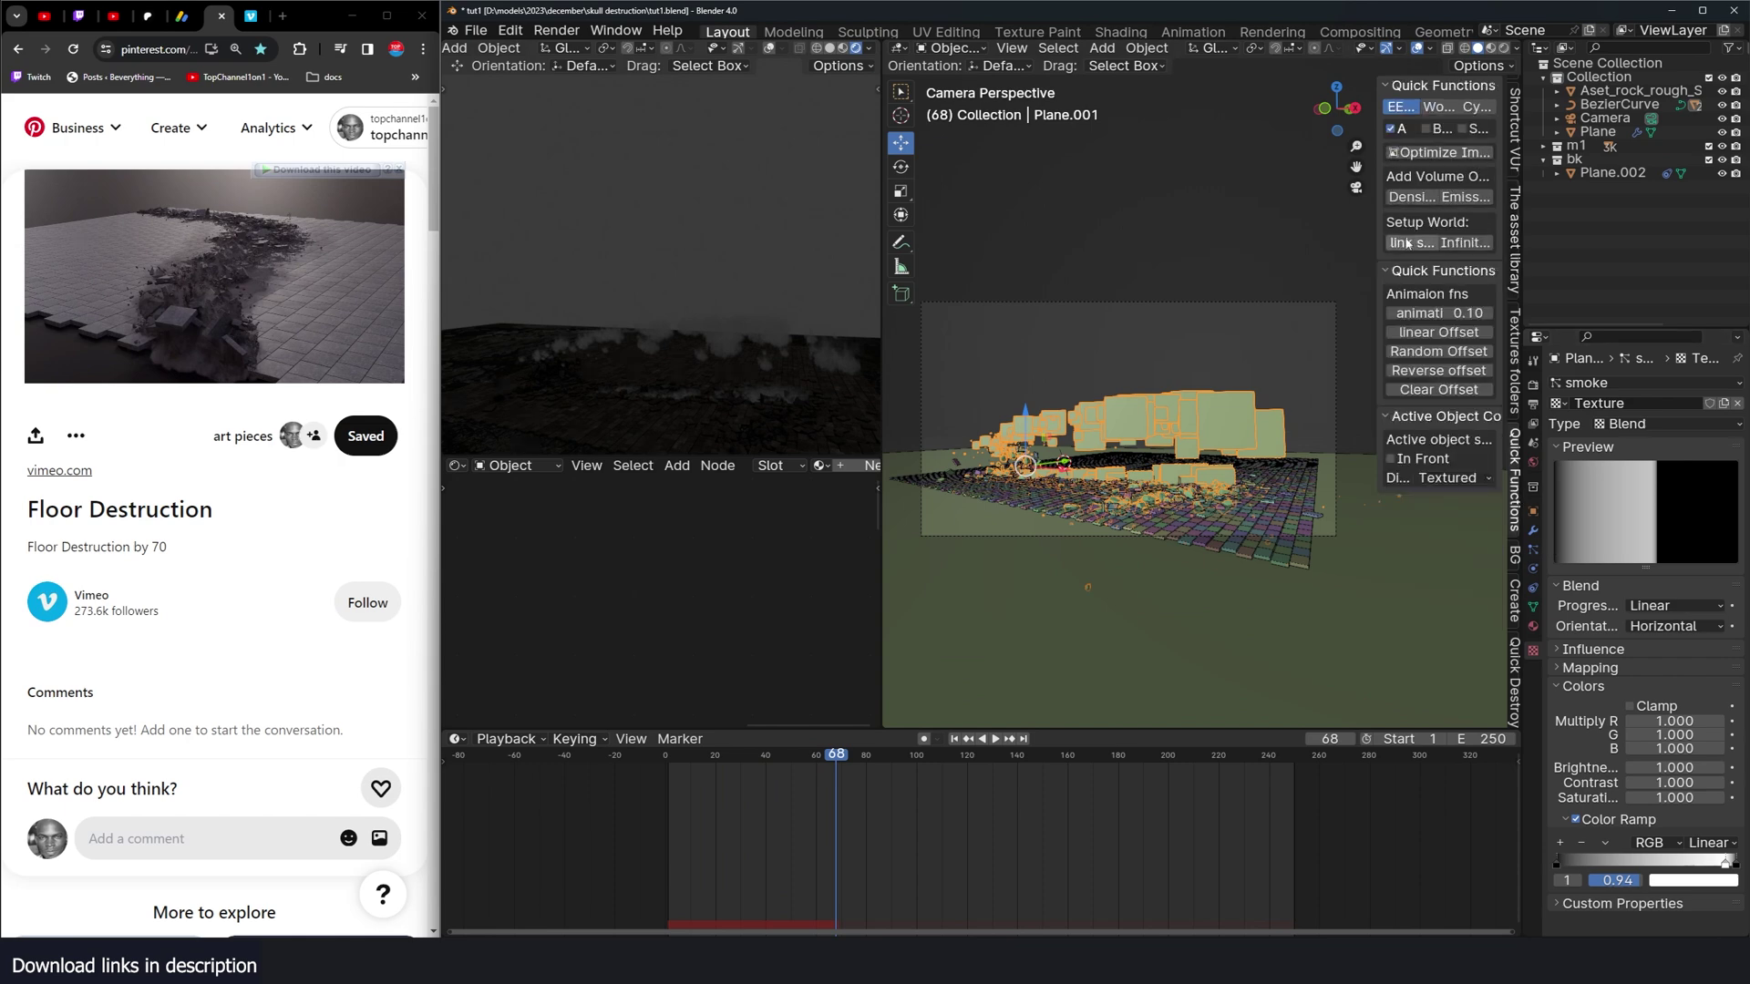
left_click(1426, 243)
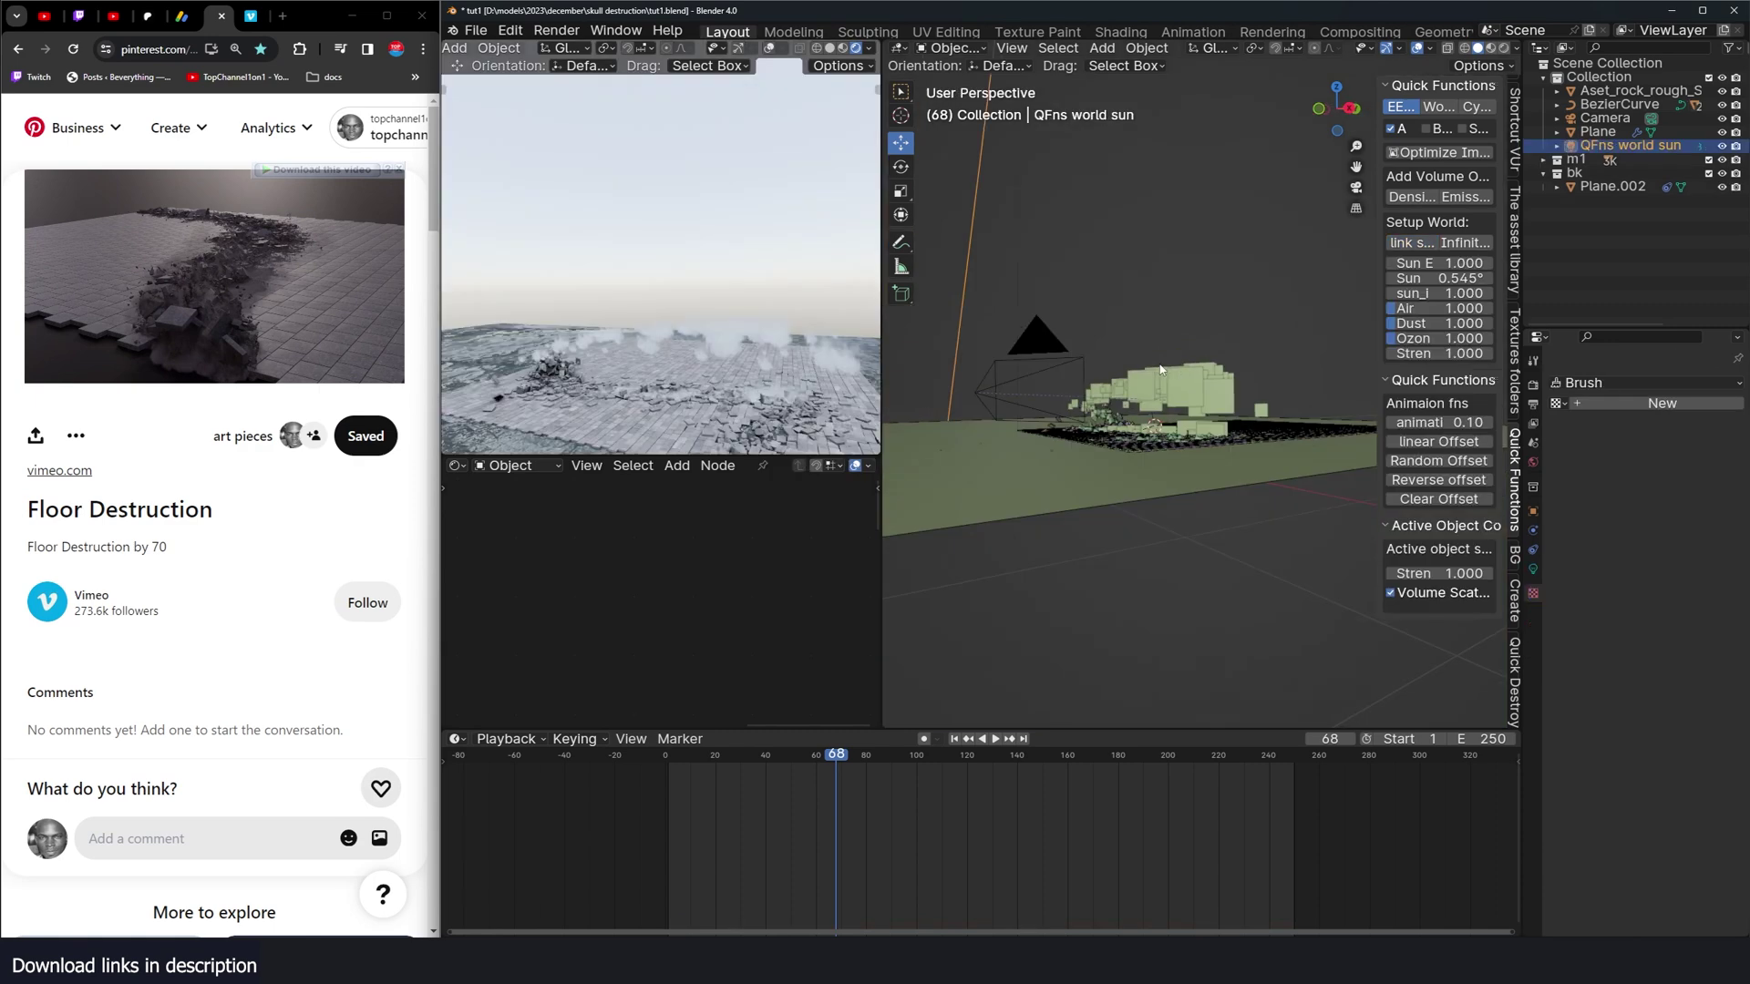
key("KP_1")
key("g")
left_click(1219, 379)
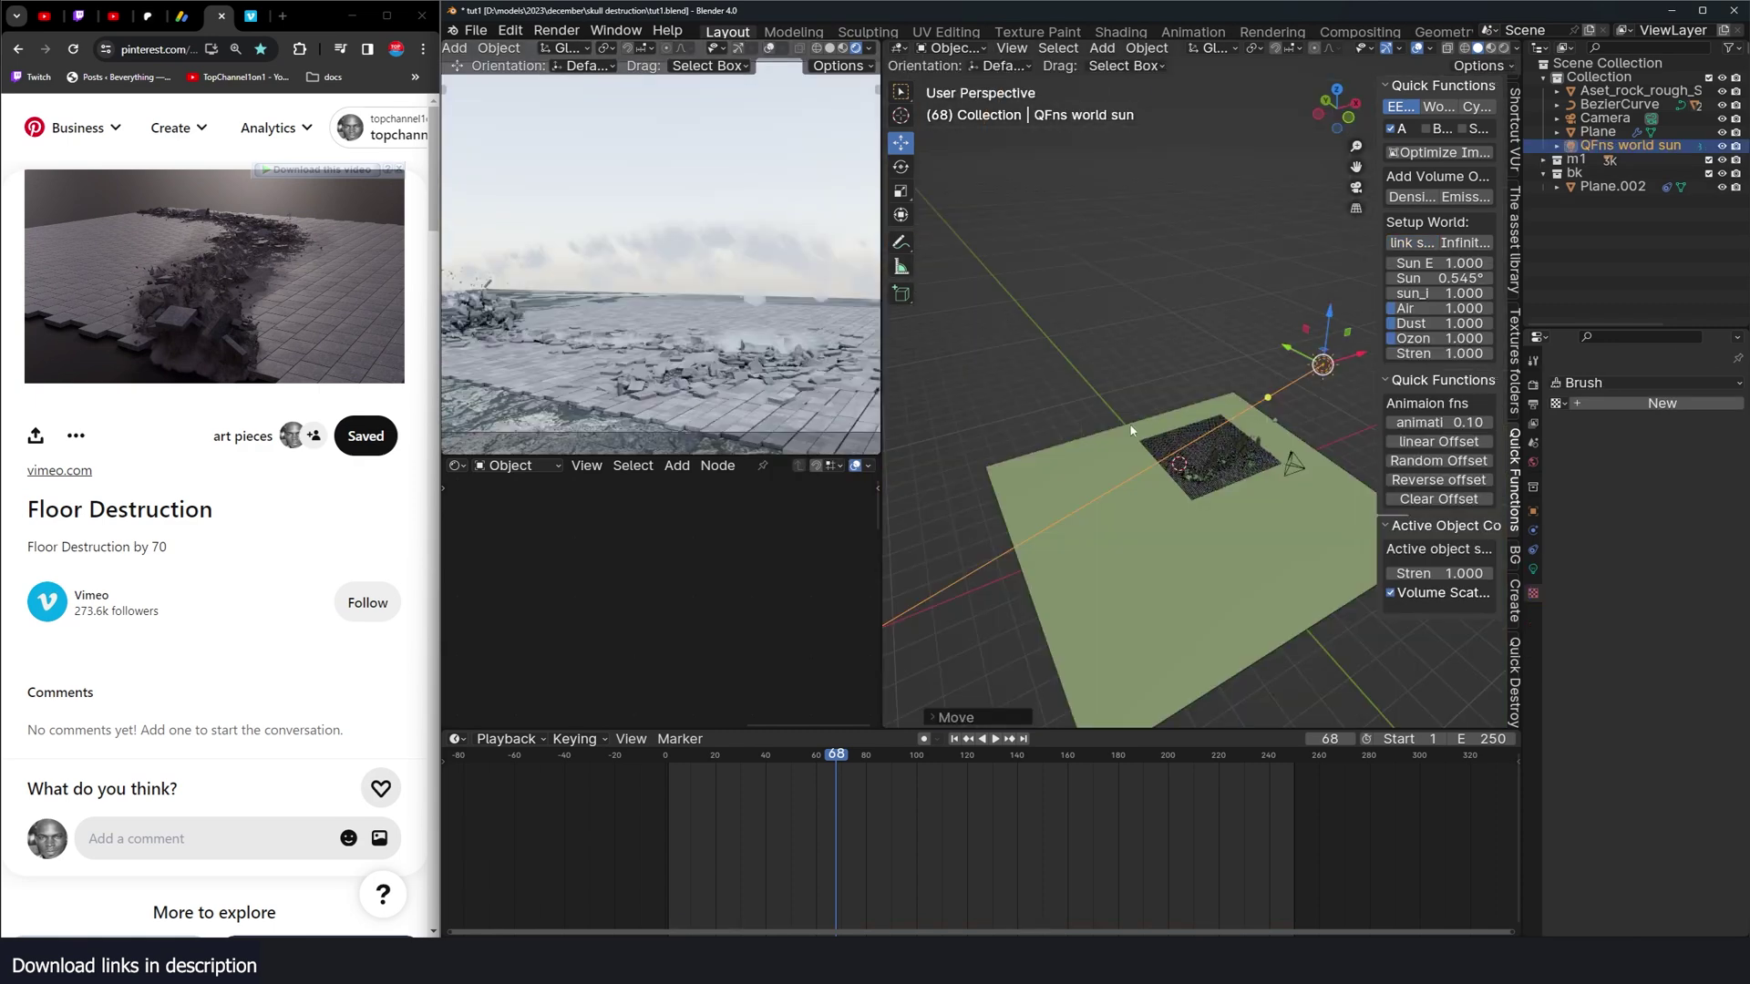
scroll(1138, 430, "up", 5)
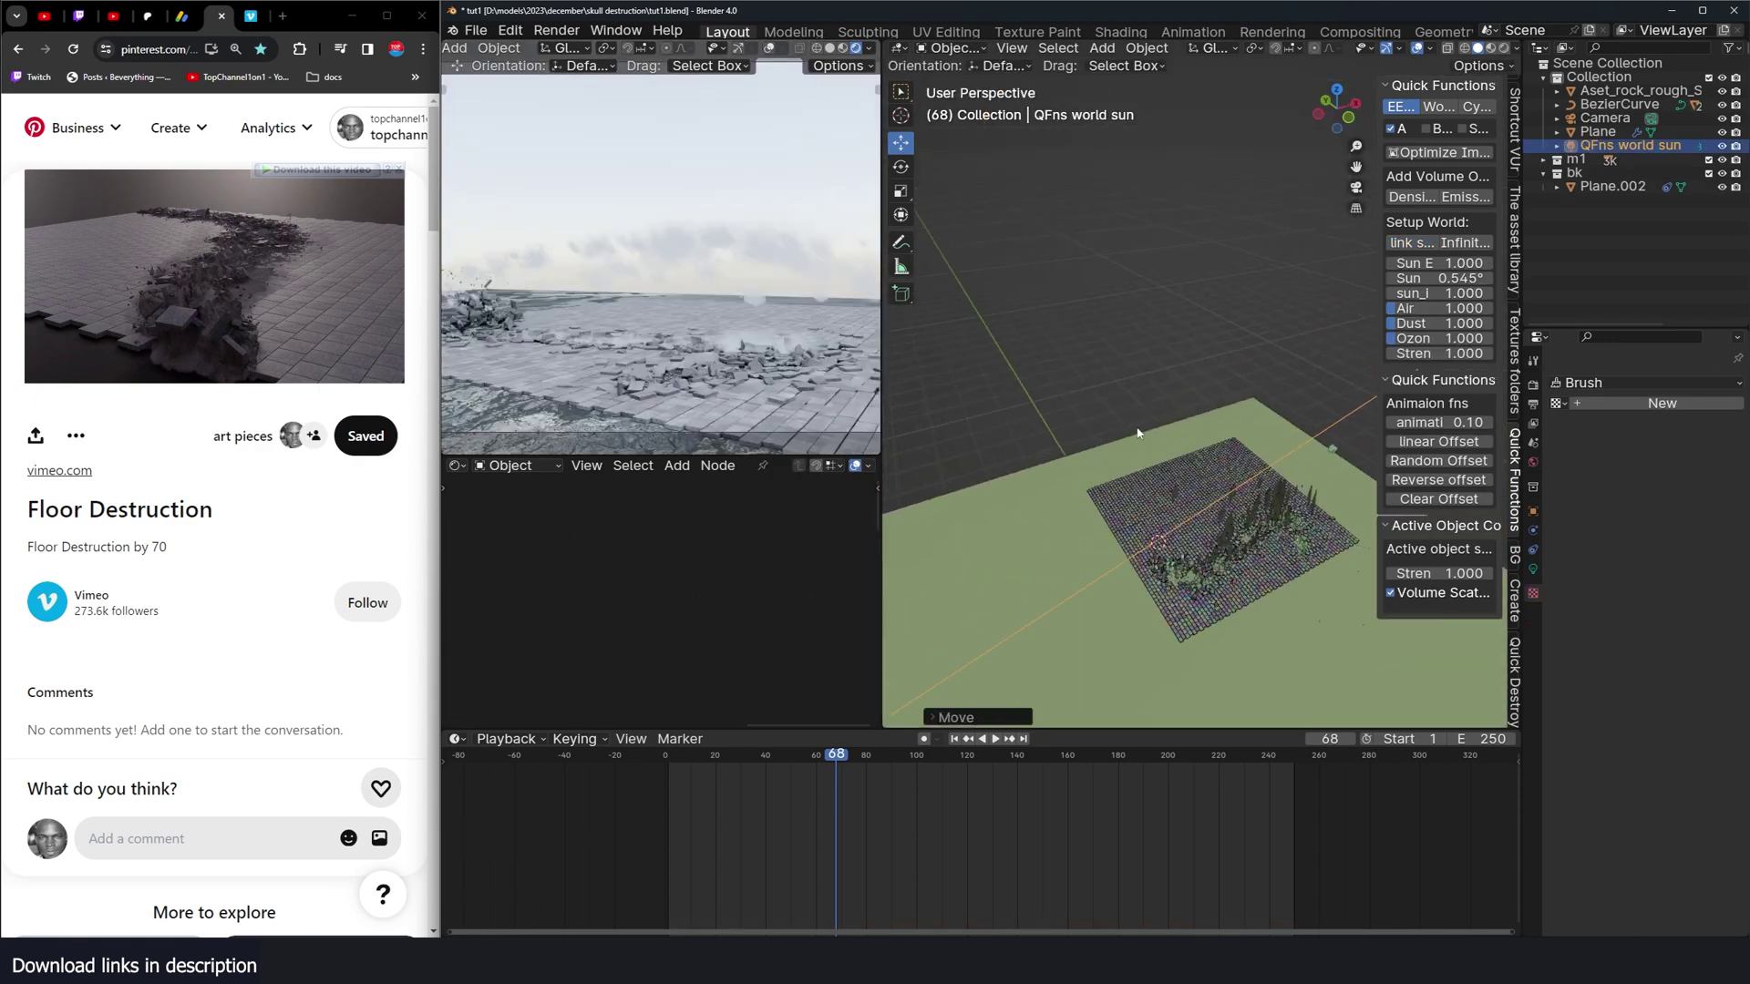
middle_click_drag(1138, 432, 1128, 394)
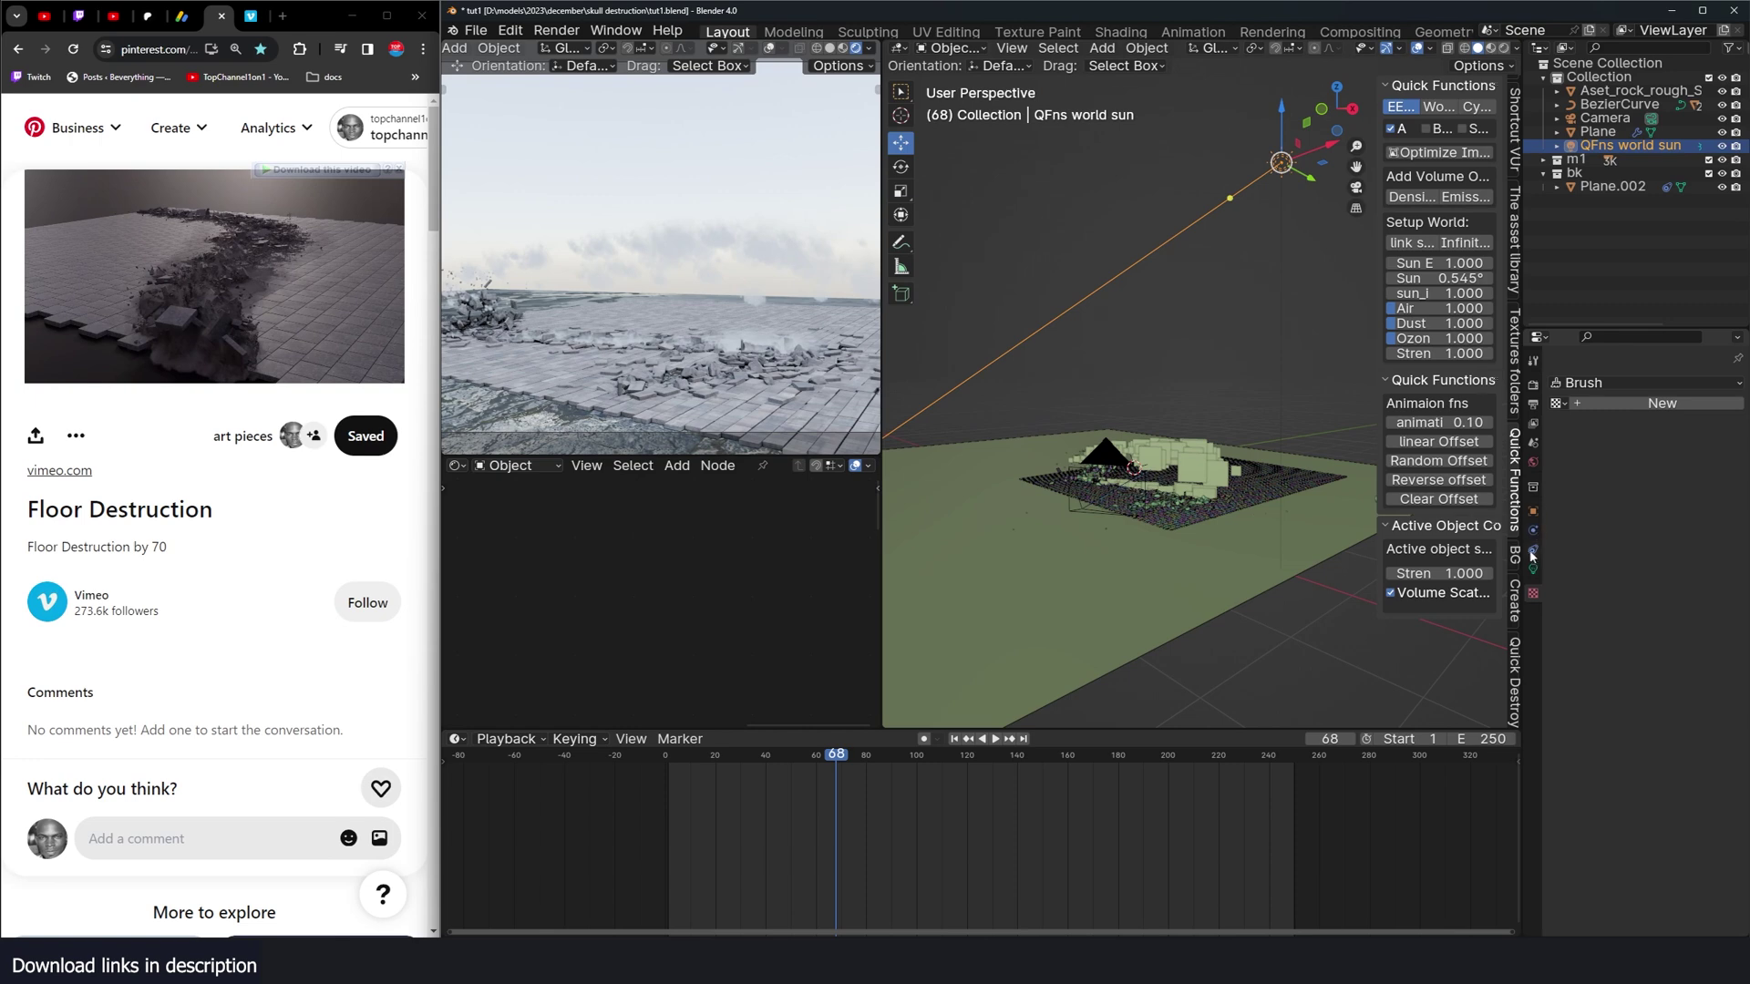
Step: Set the sun light's strength to 0 and lower the strength of the world's sky background
left_click(1533, 567)
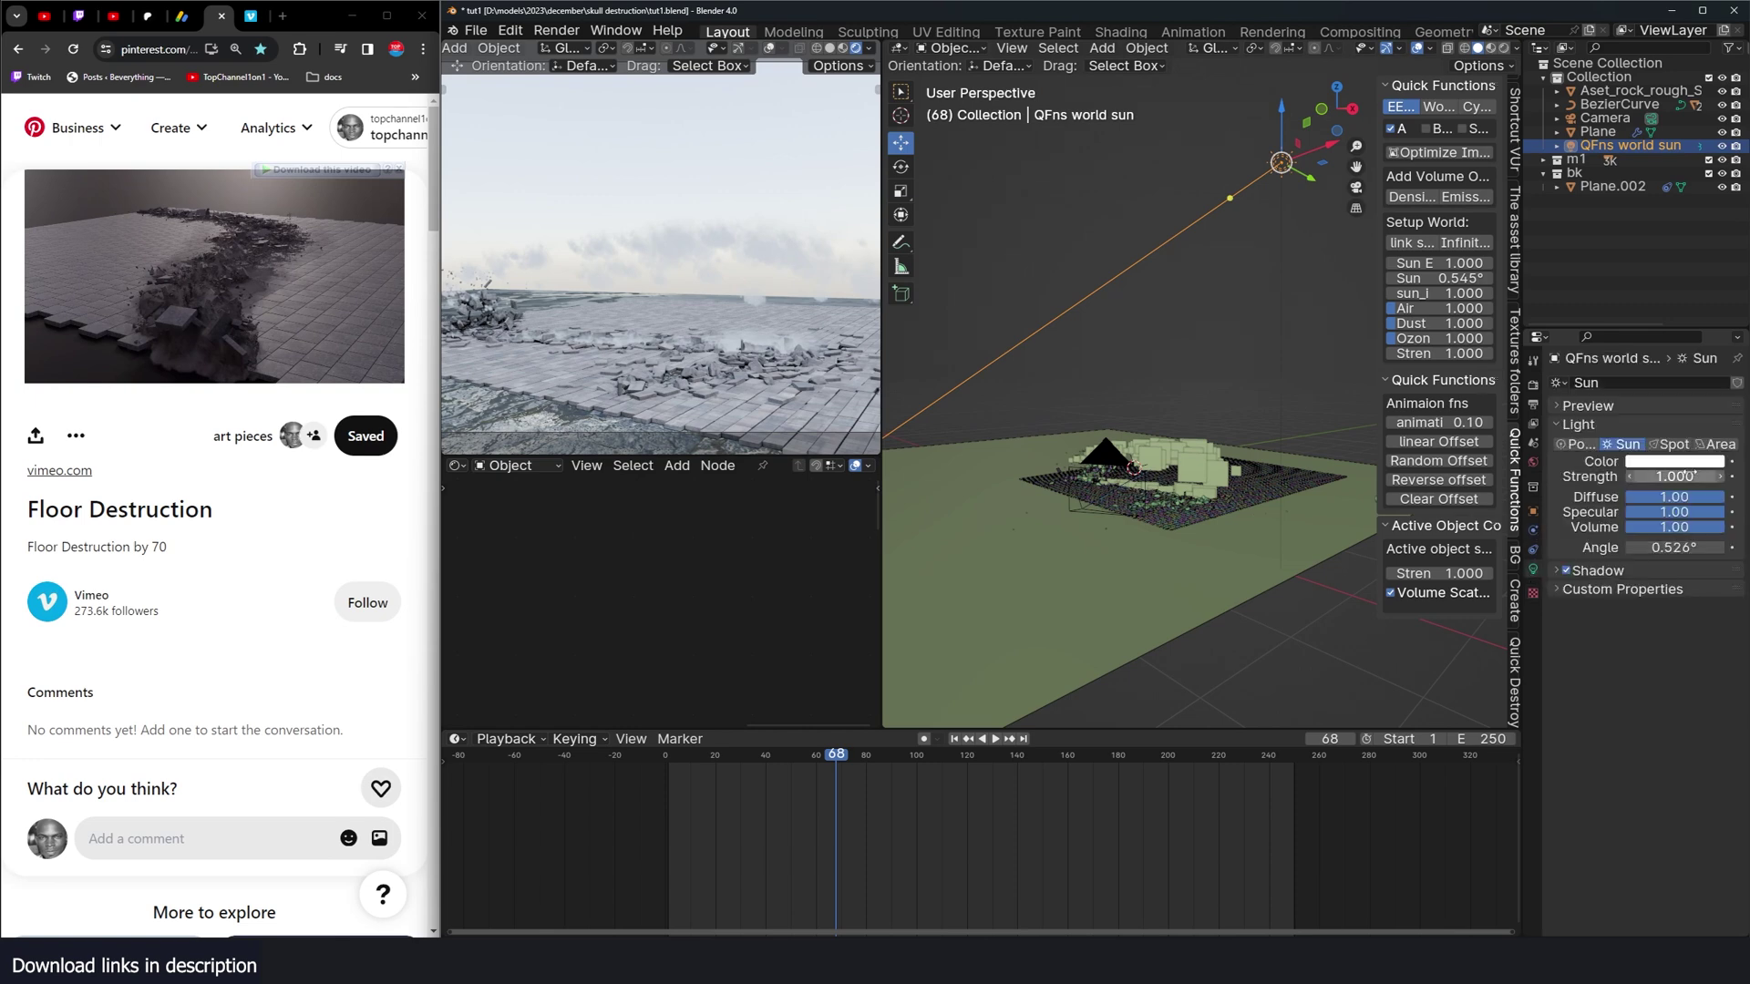
left_click(1528, 462)
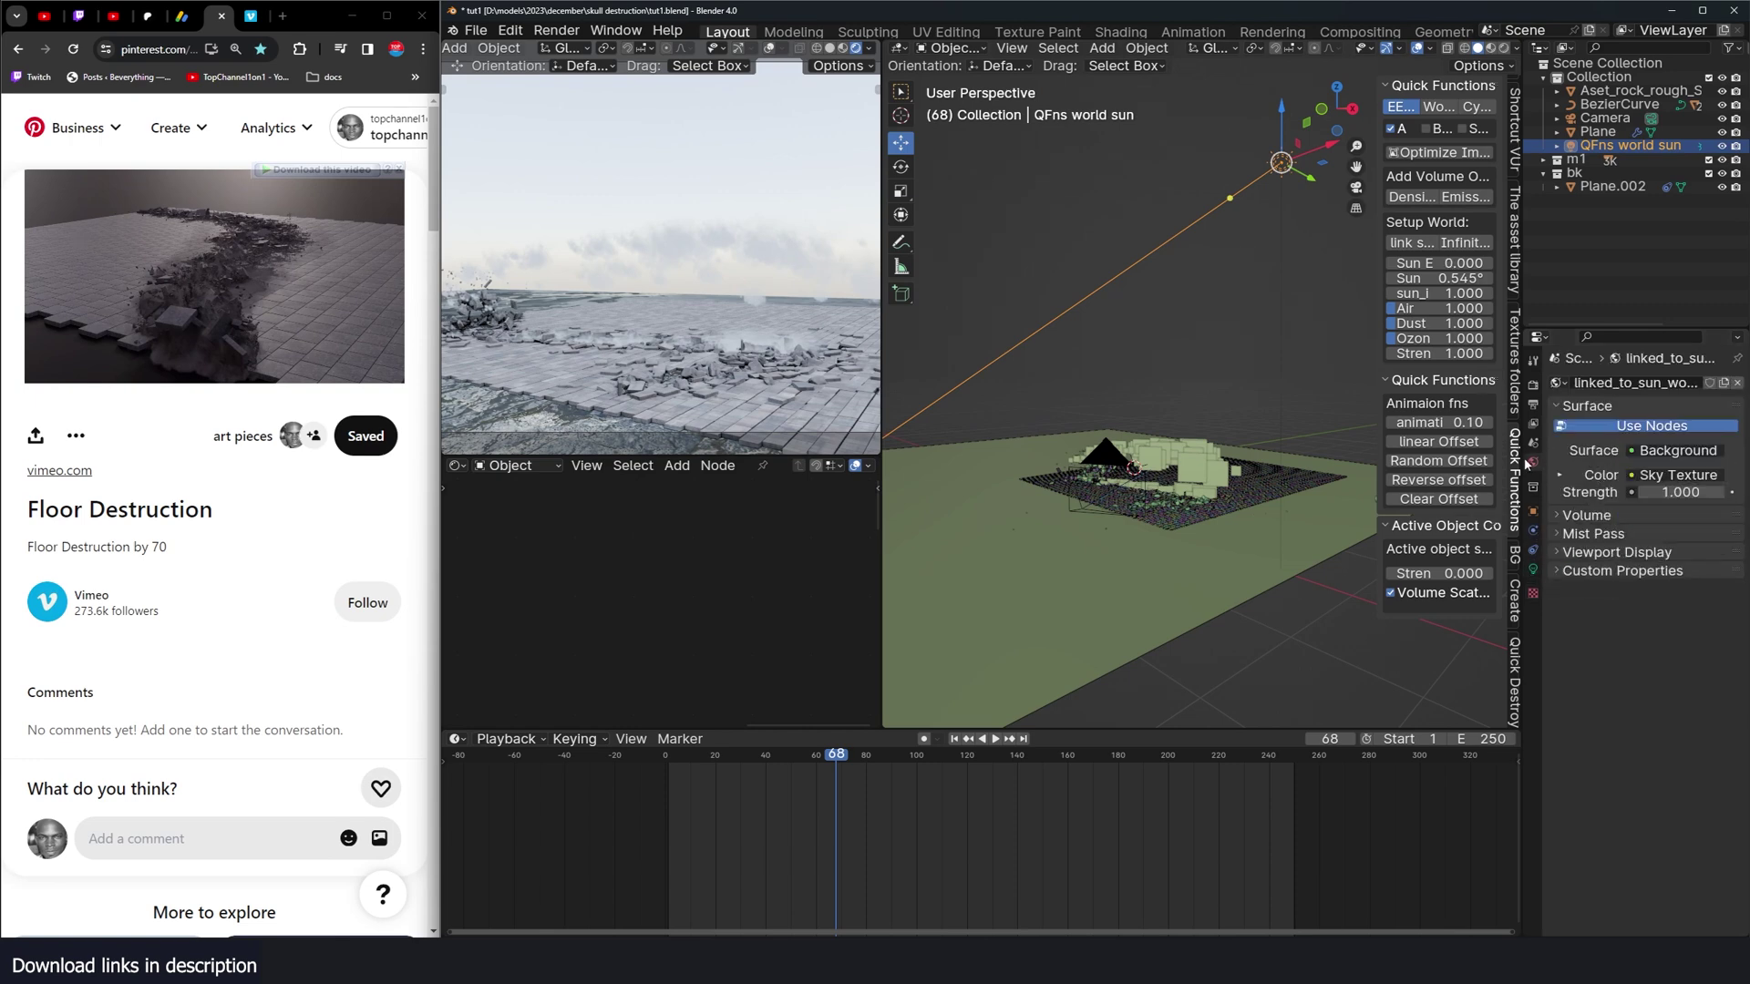
key("Return")
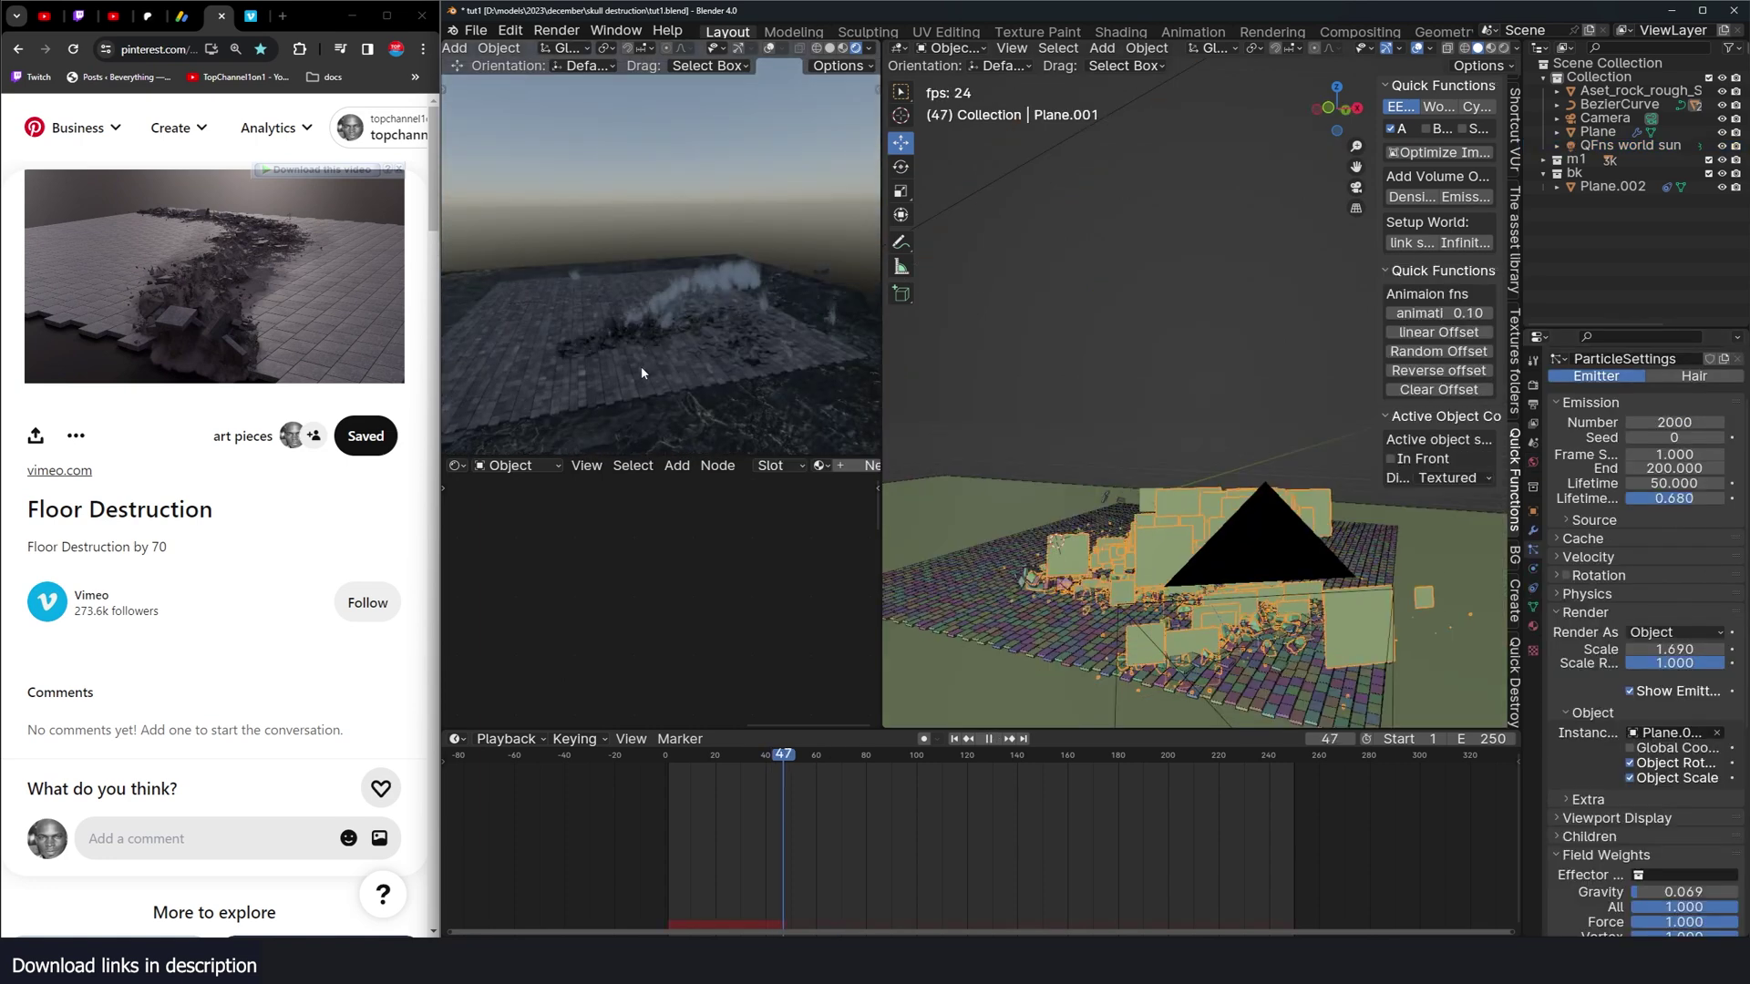
Step: Replay the animation from the start through the camera view, pause at frame 27 and set the smoke particles' scale to 2.25
scroll(642, 373, "up", 3)
key("space")
key("KP_0")
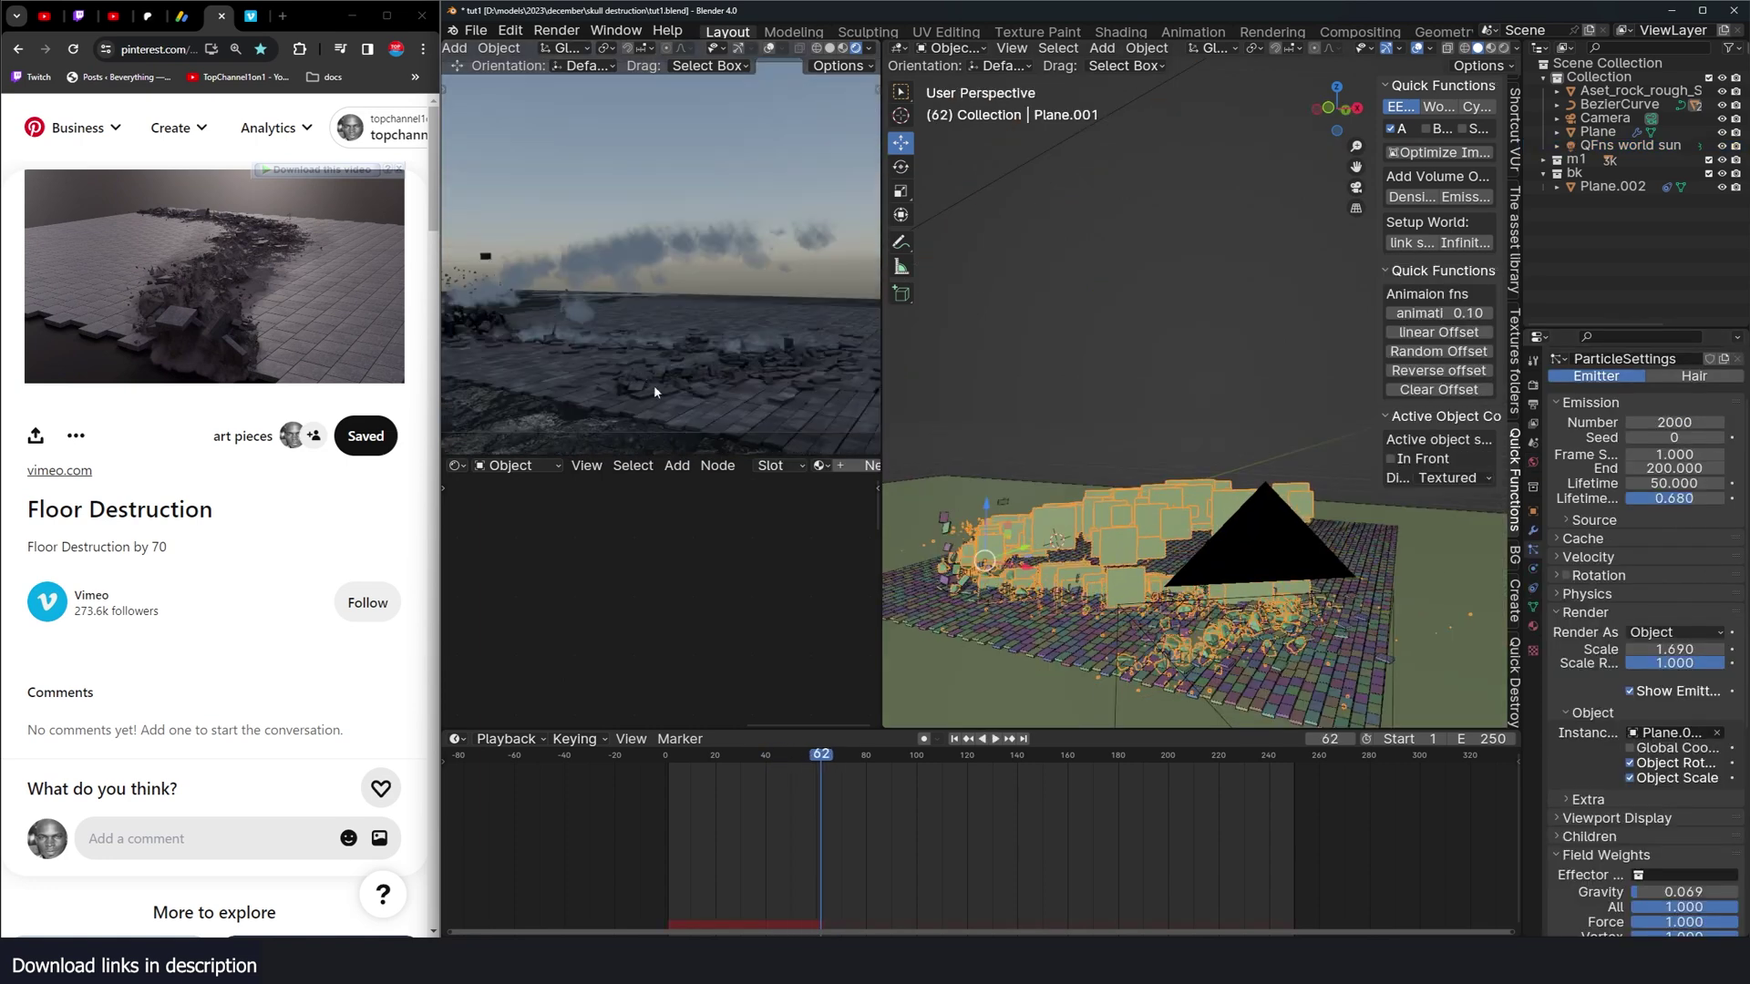
scroll(627, 282, "down", 3)
key("shift+Left")
key("space")
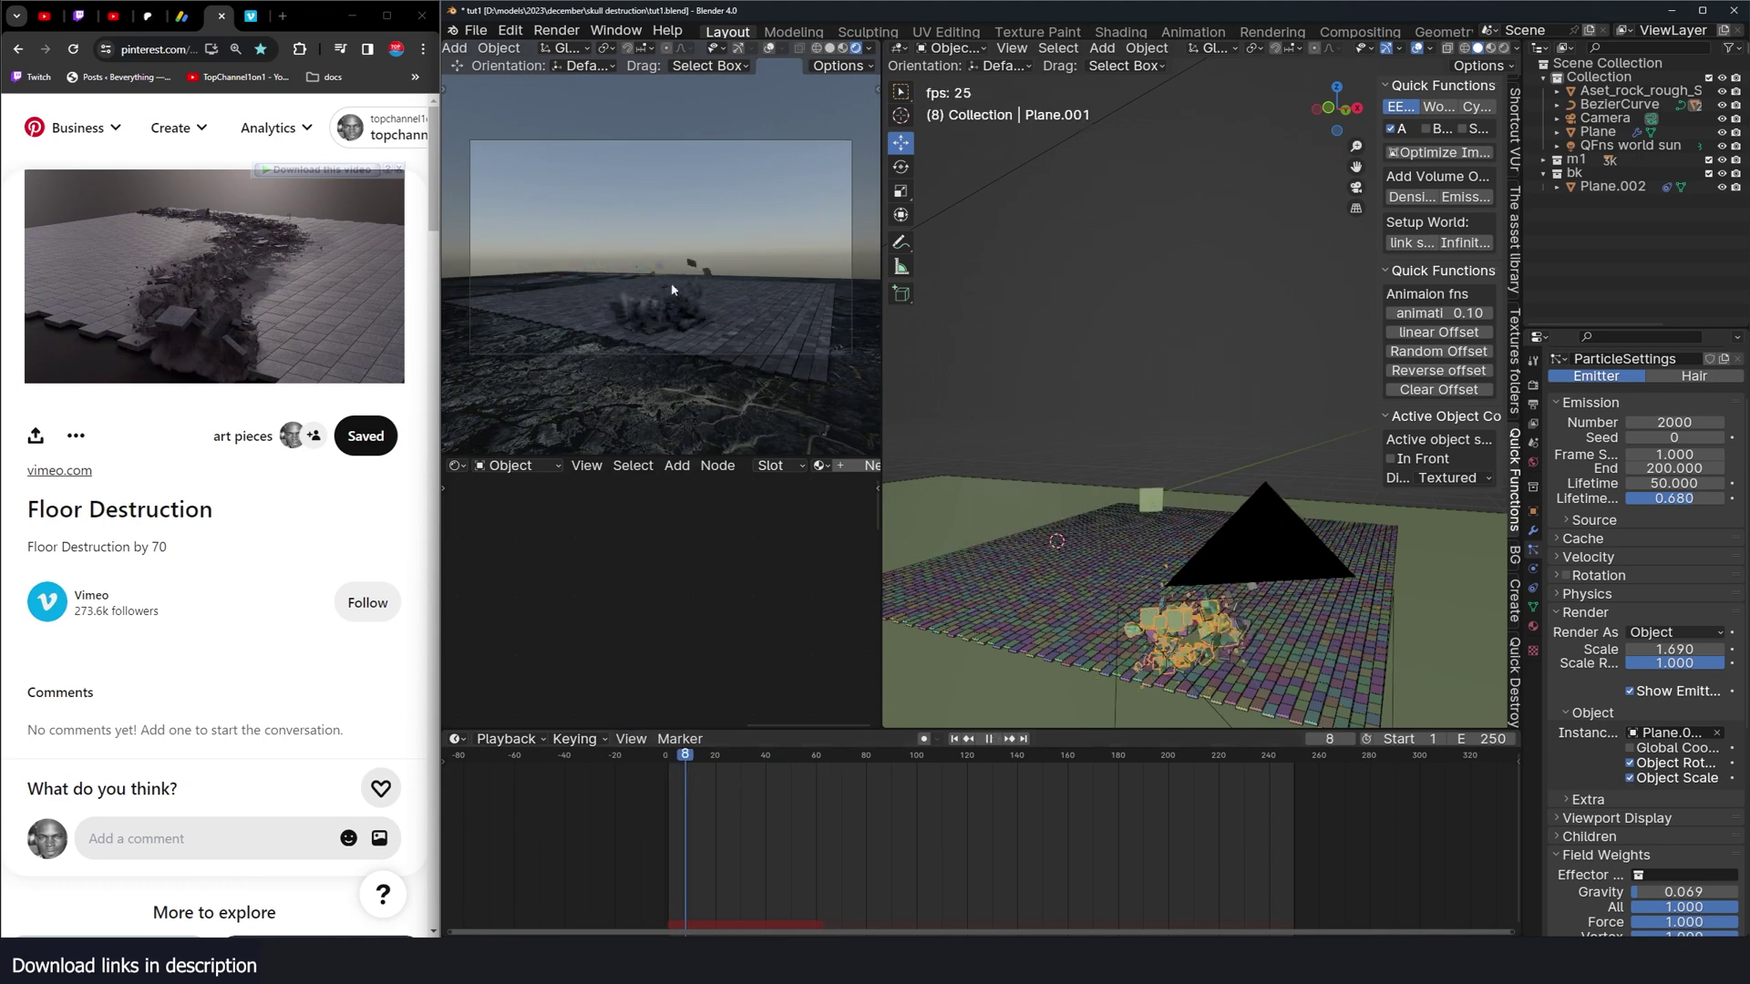
scroll(652, 348, "up", 3)
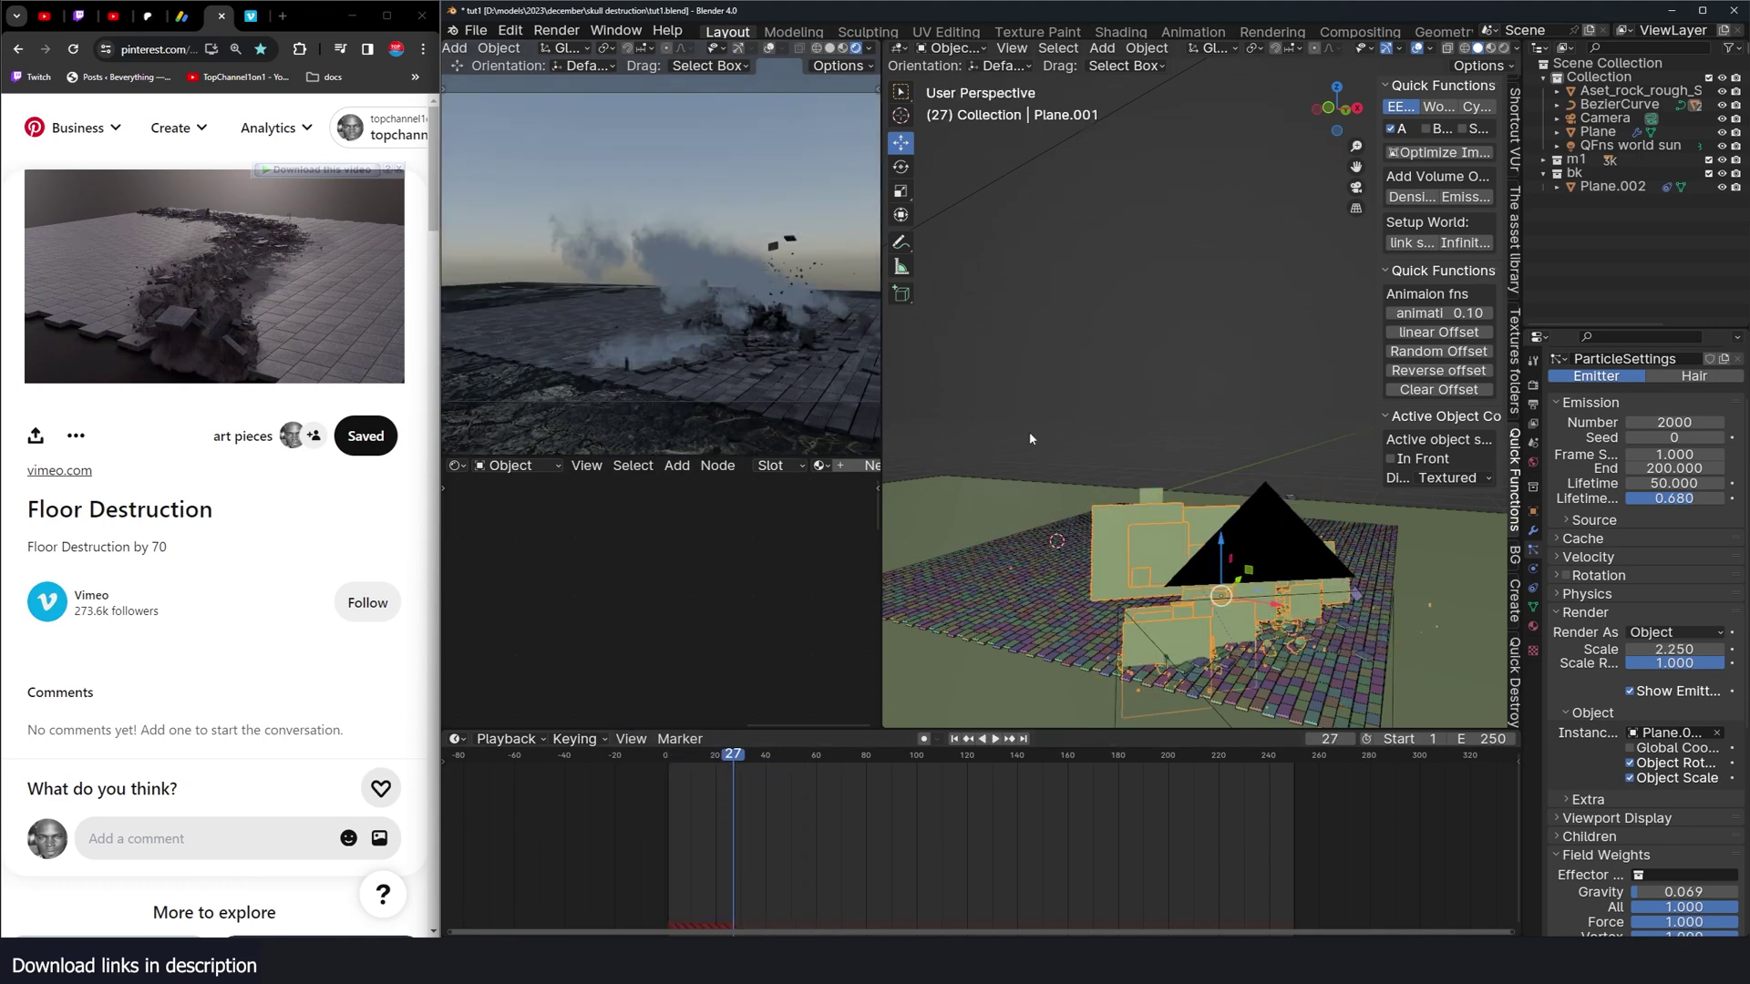
Step: Tint the smoke plane's Translucent BSDF a muted dusty beige and darken its value to about 0.39
scroll(1030, 438, "down", 5)
middle_click_drag(1183, 500, 1161, 505, "shift")
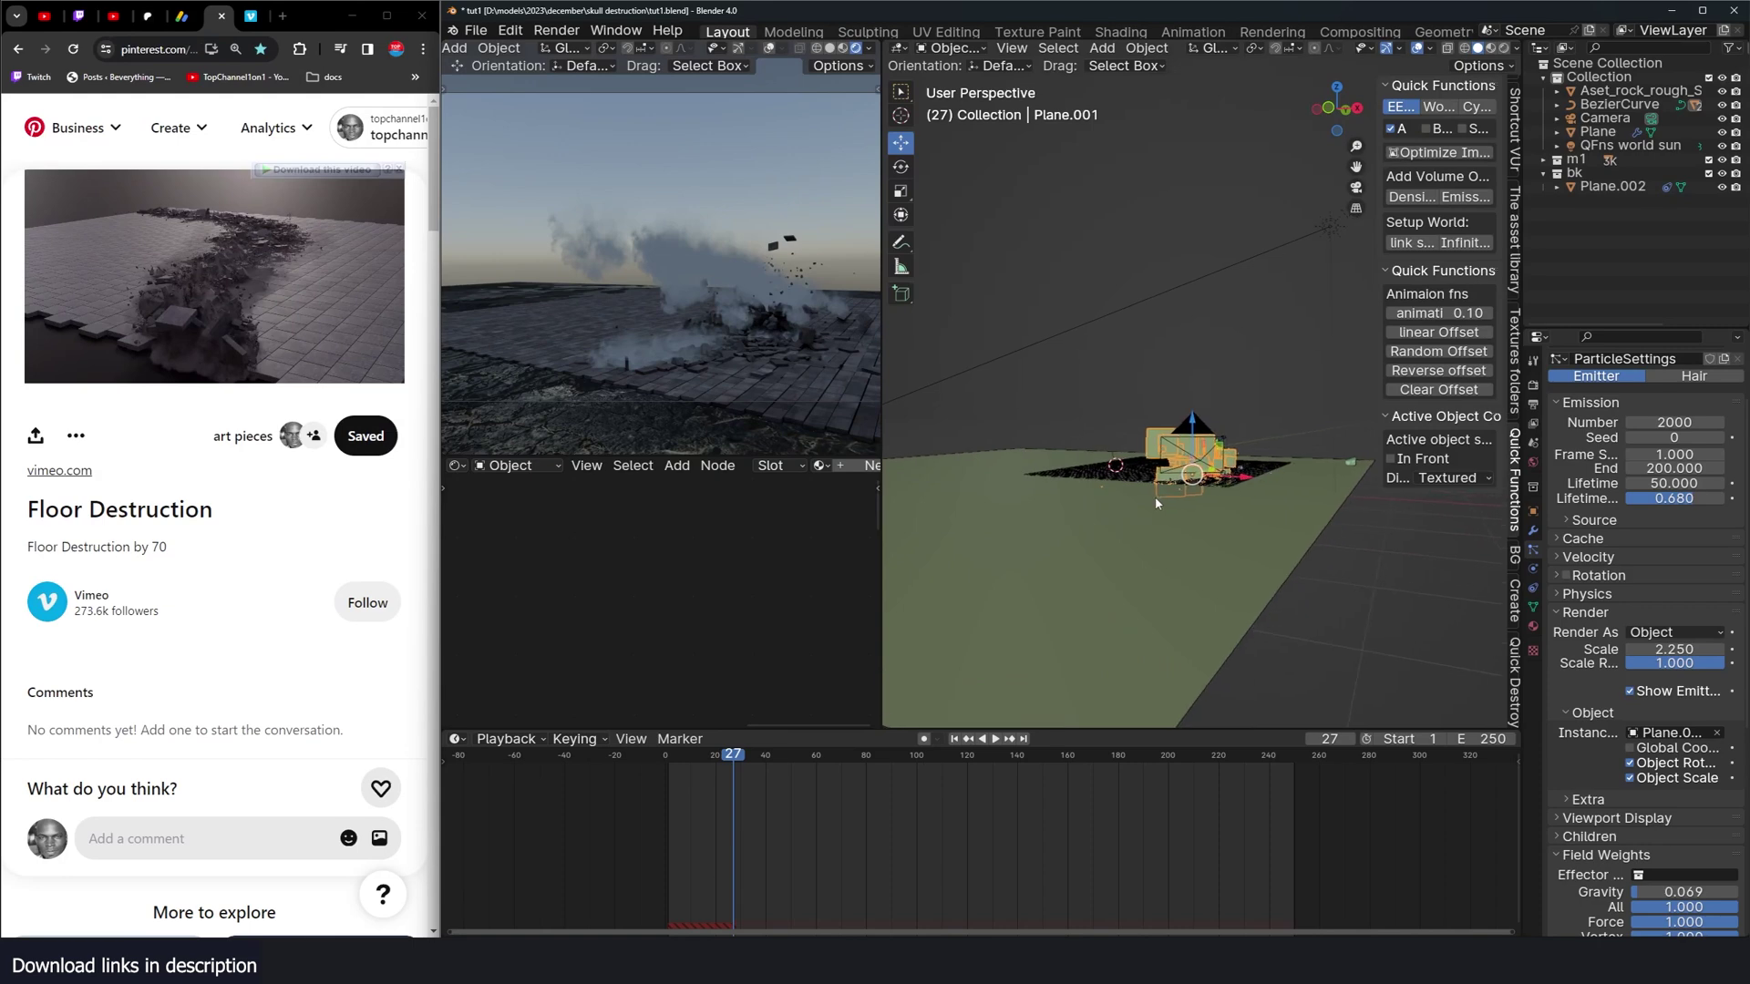
left_click(1611, 186)
middle_click_drag(698, 558, 689, 496)
middle_click_drag(652, 640, 686, 676)
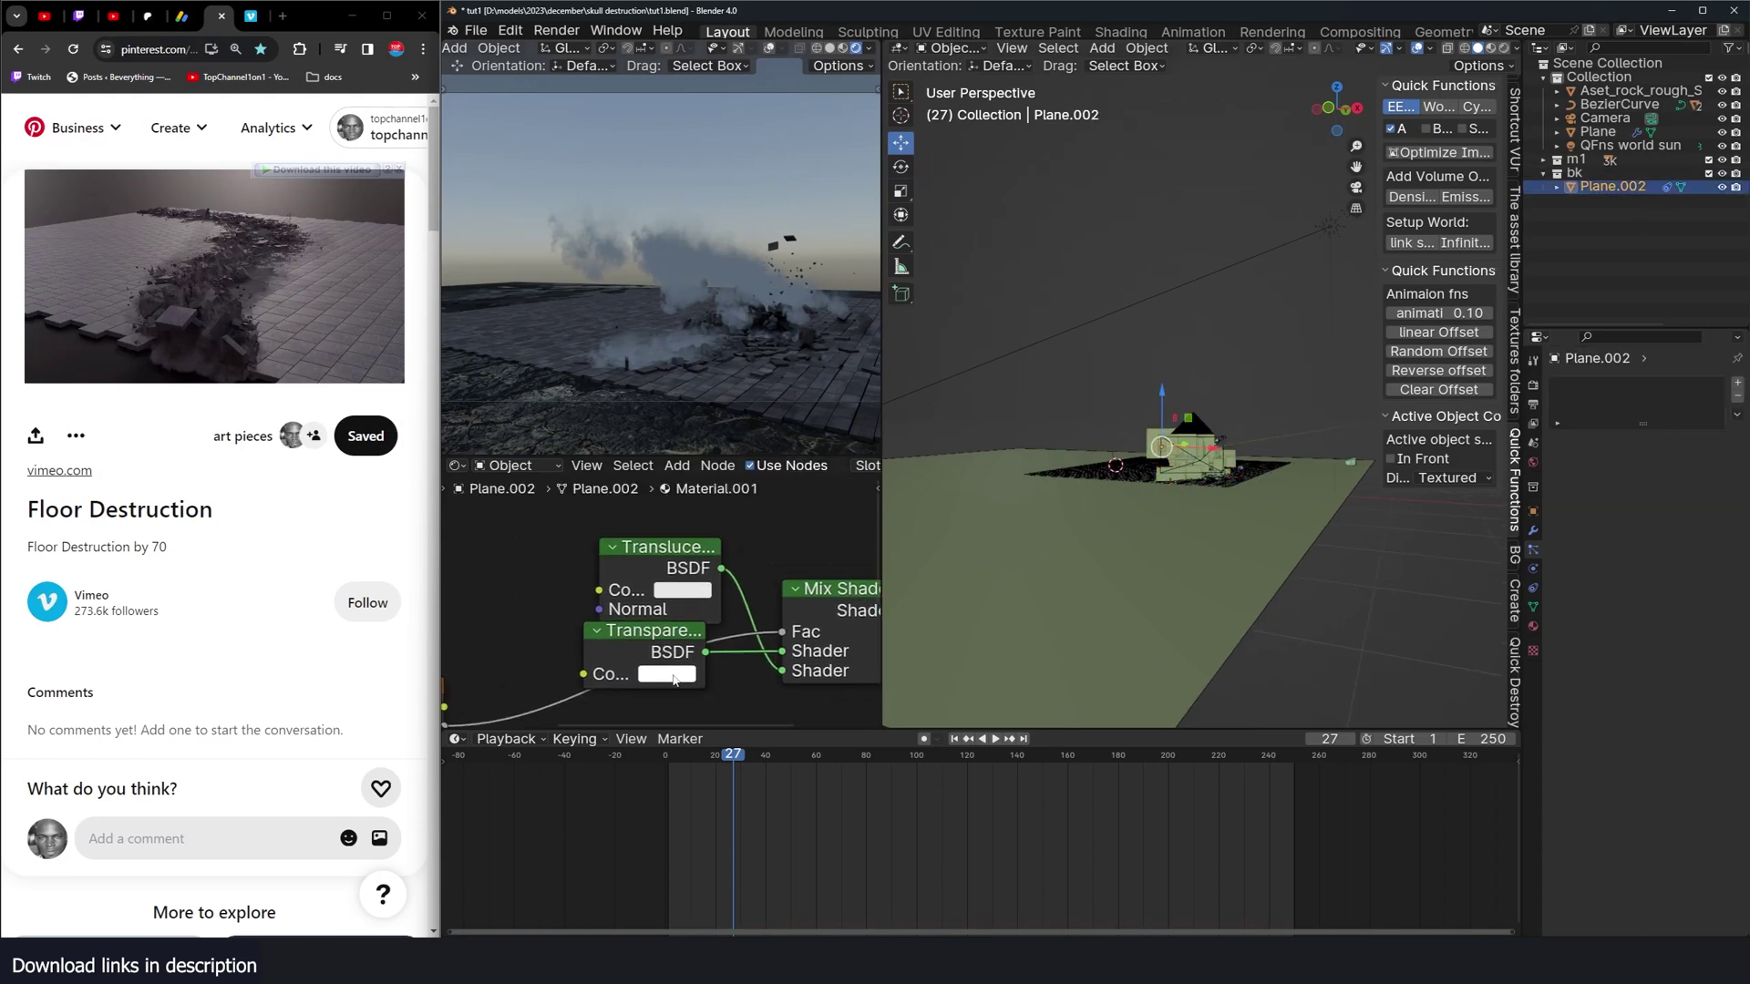
left_click(674, 676)
middle_click_drag(593, 576, 648, 583)
left_click_drag(703, 575, 654, 551)
left_click(700, 585)
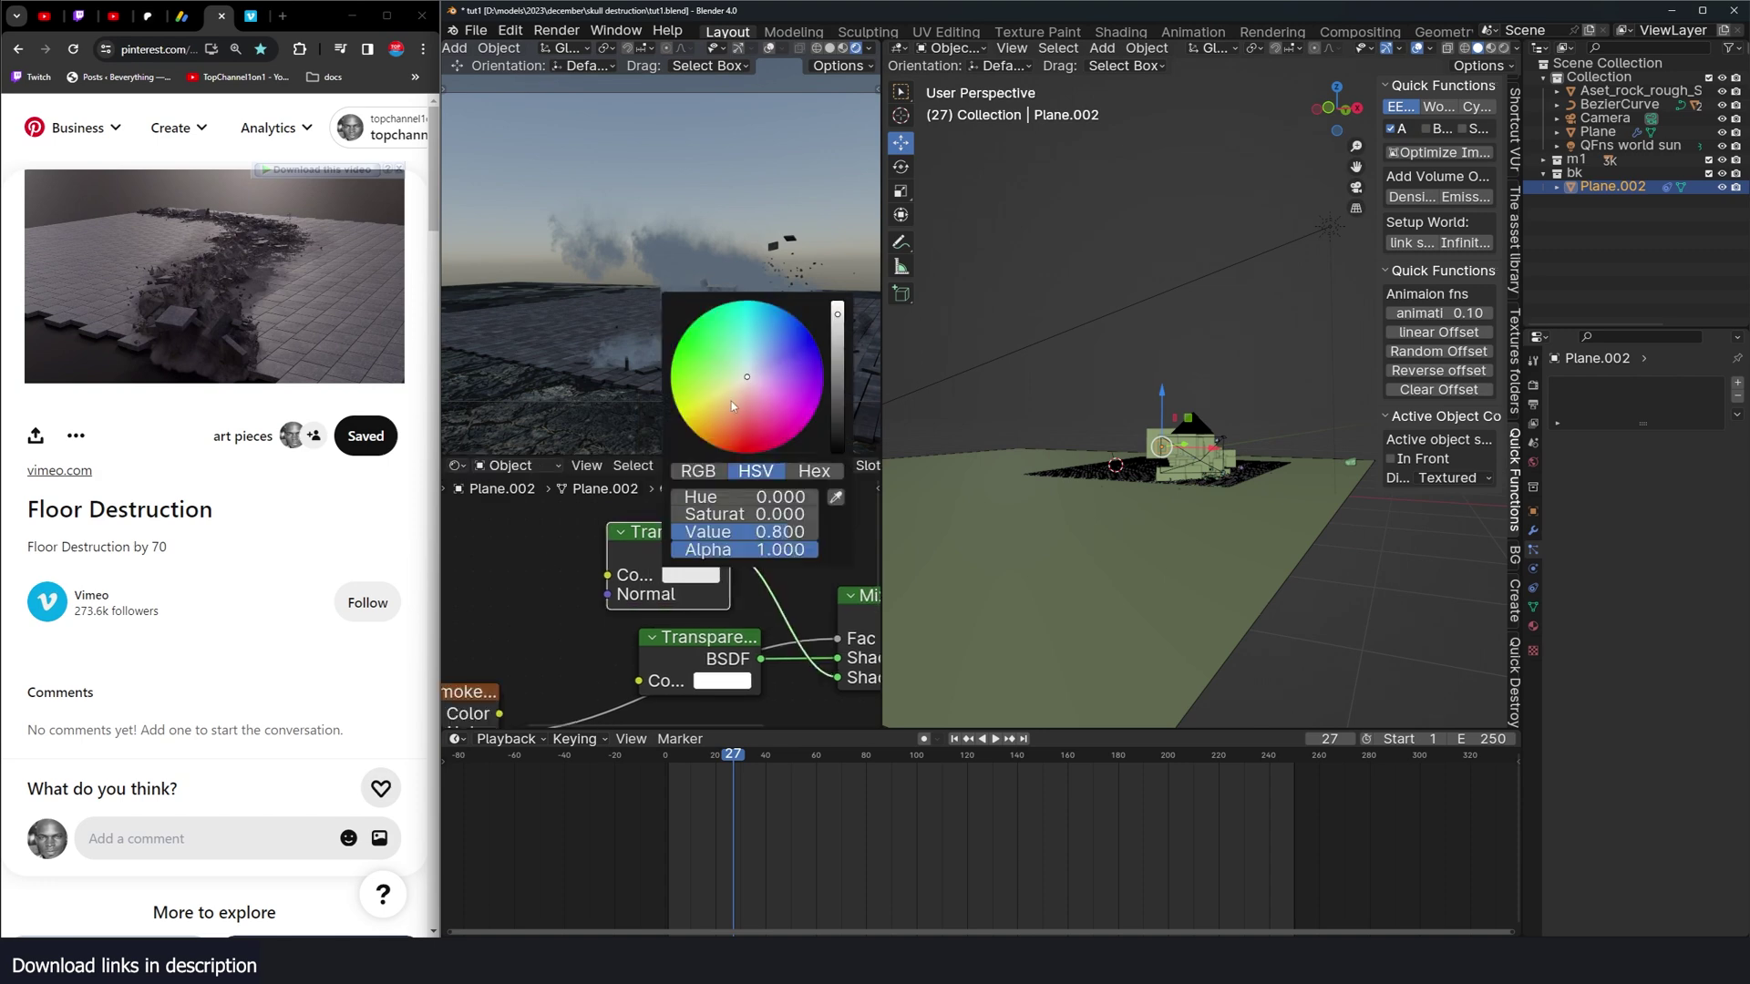
left_click(721, 403)
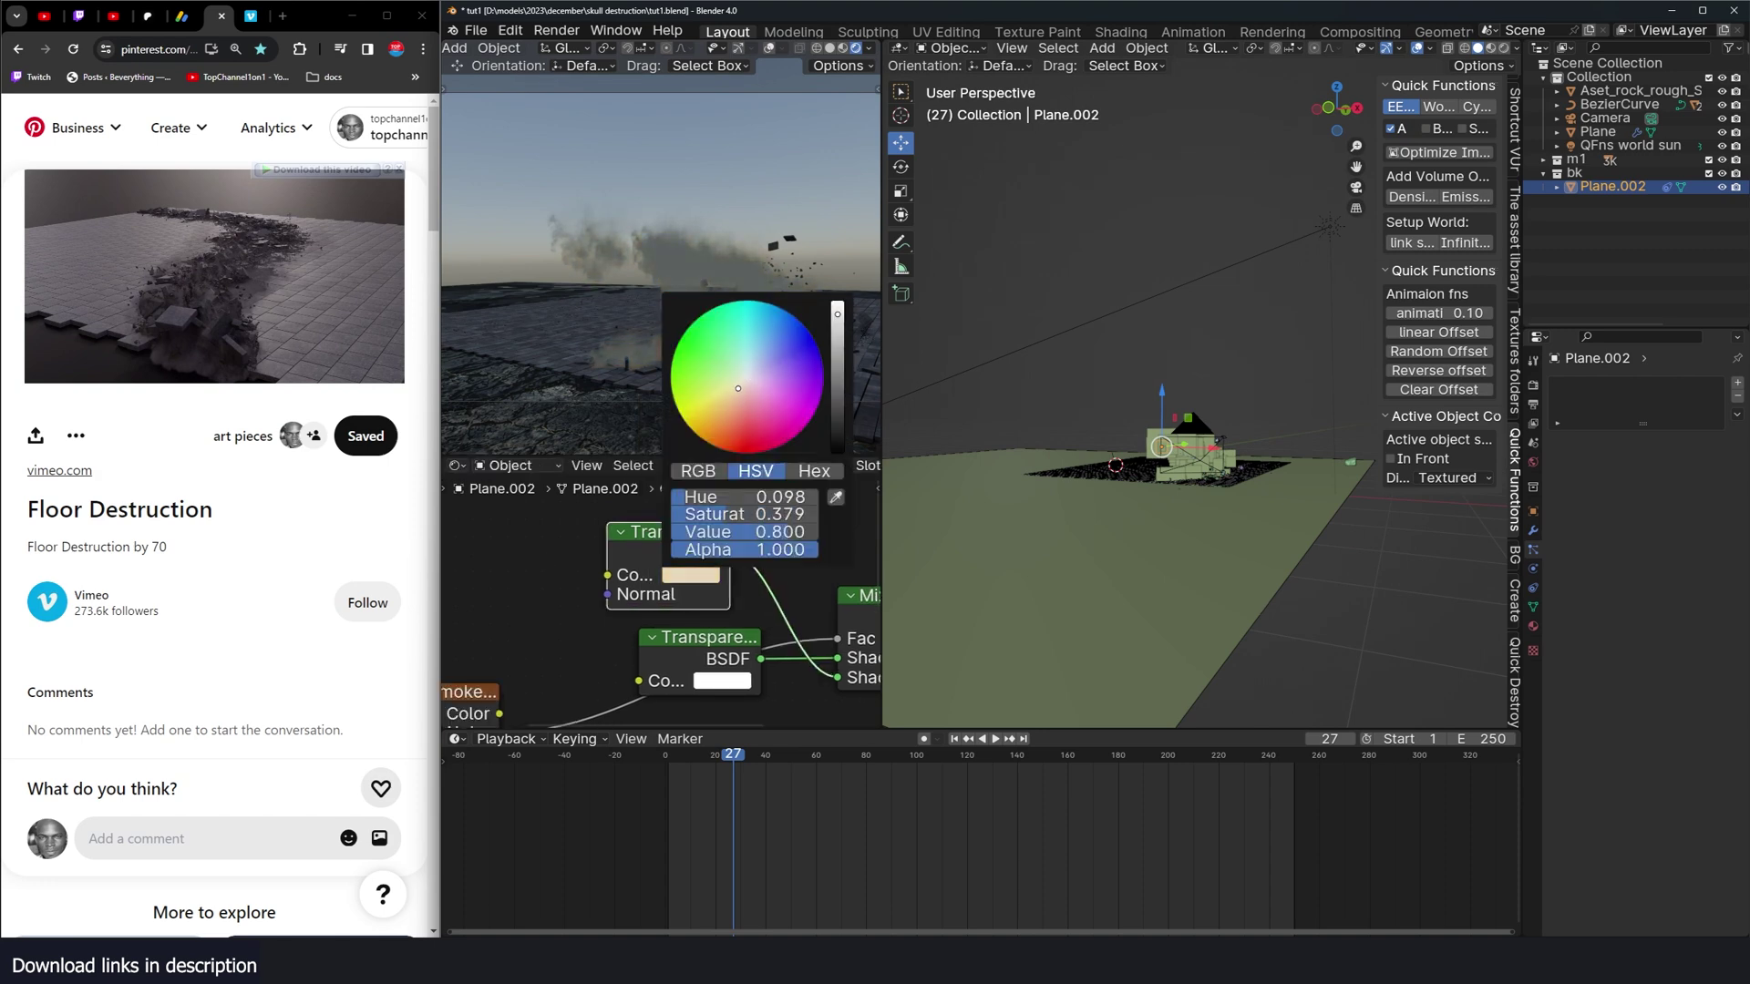
left_click(837, 350)
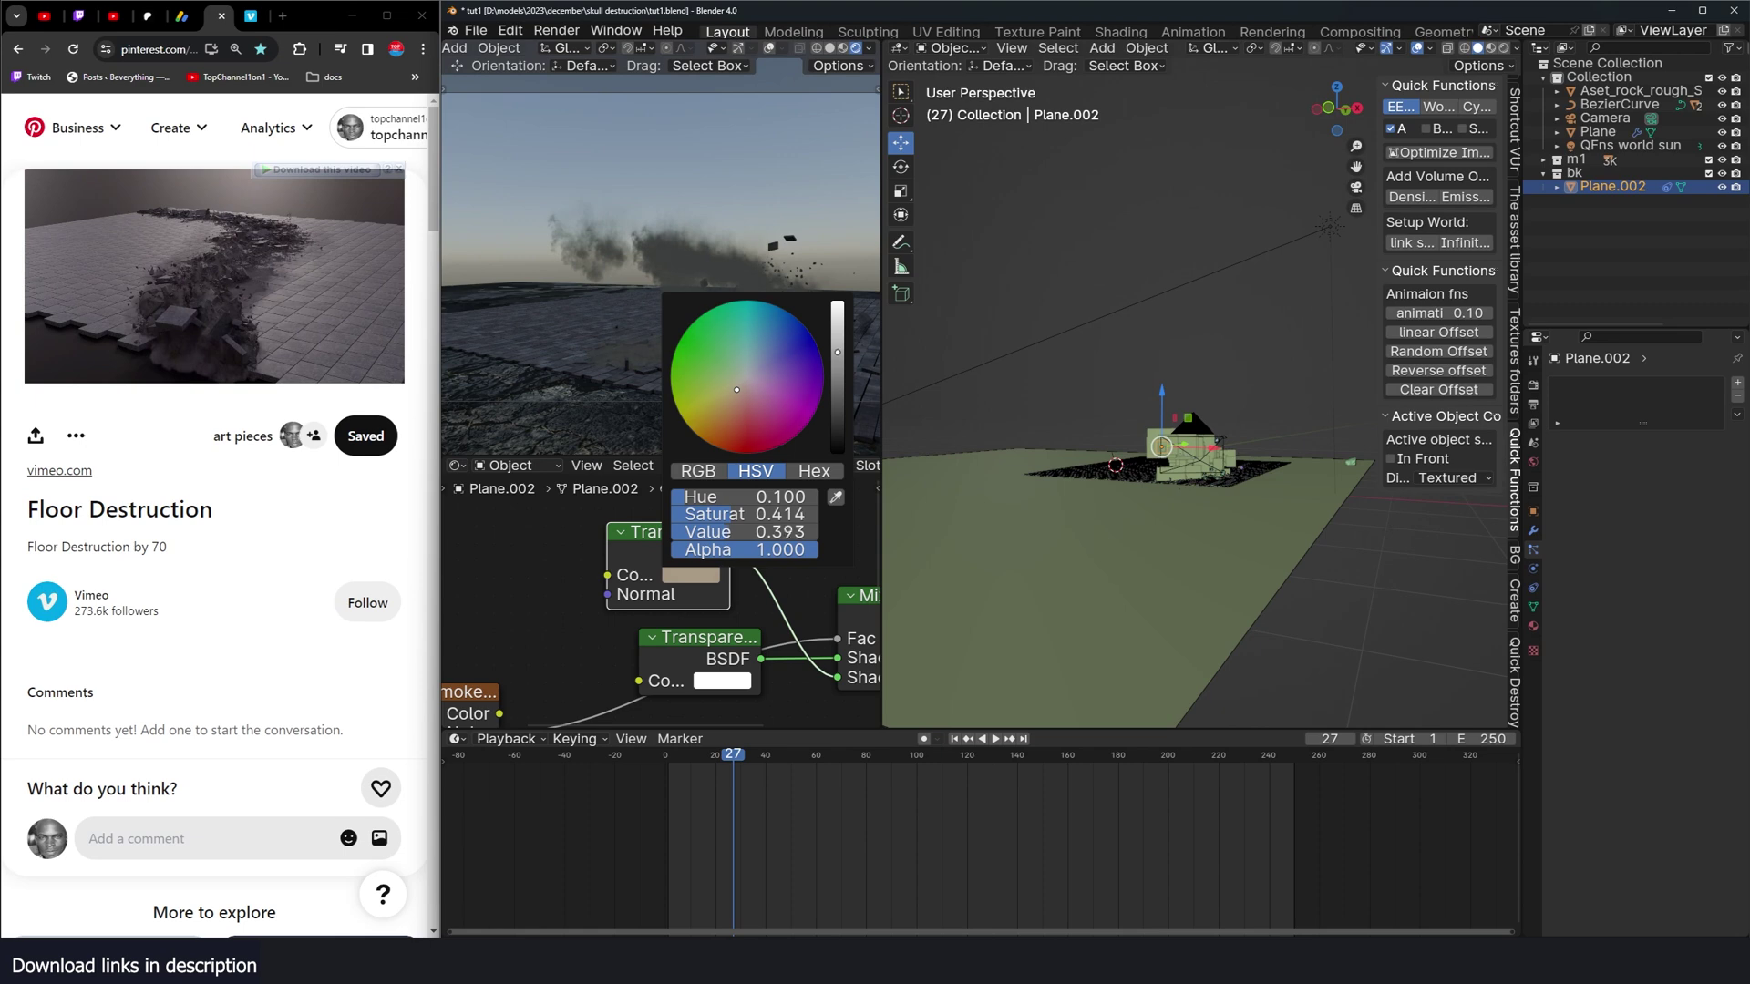
Step: Add an area light, aim it at the destruction and place it beside the smoke using the top view
middle_click_drag(1122, 436, 1078, 641)
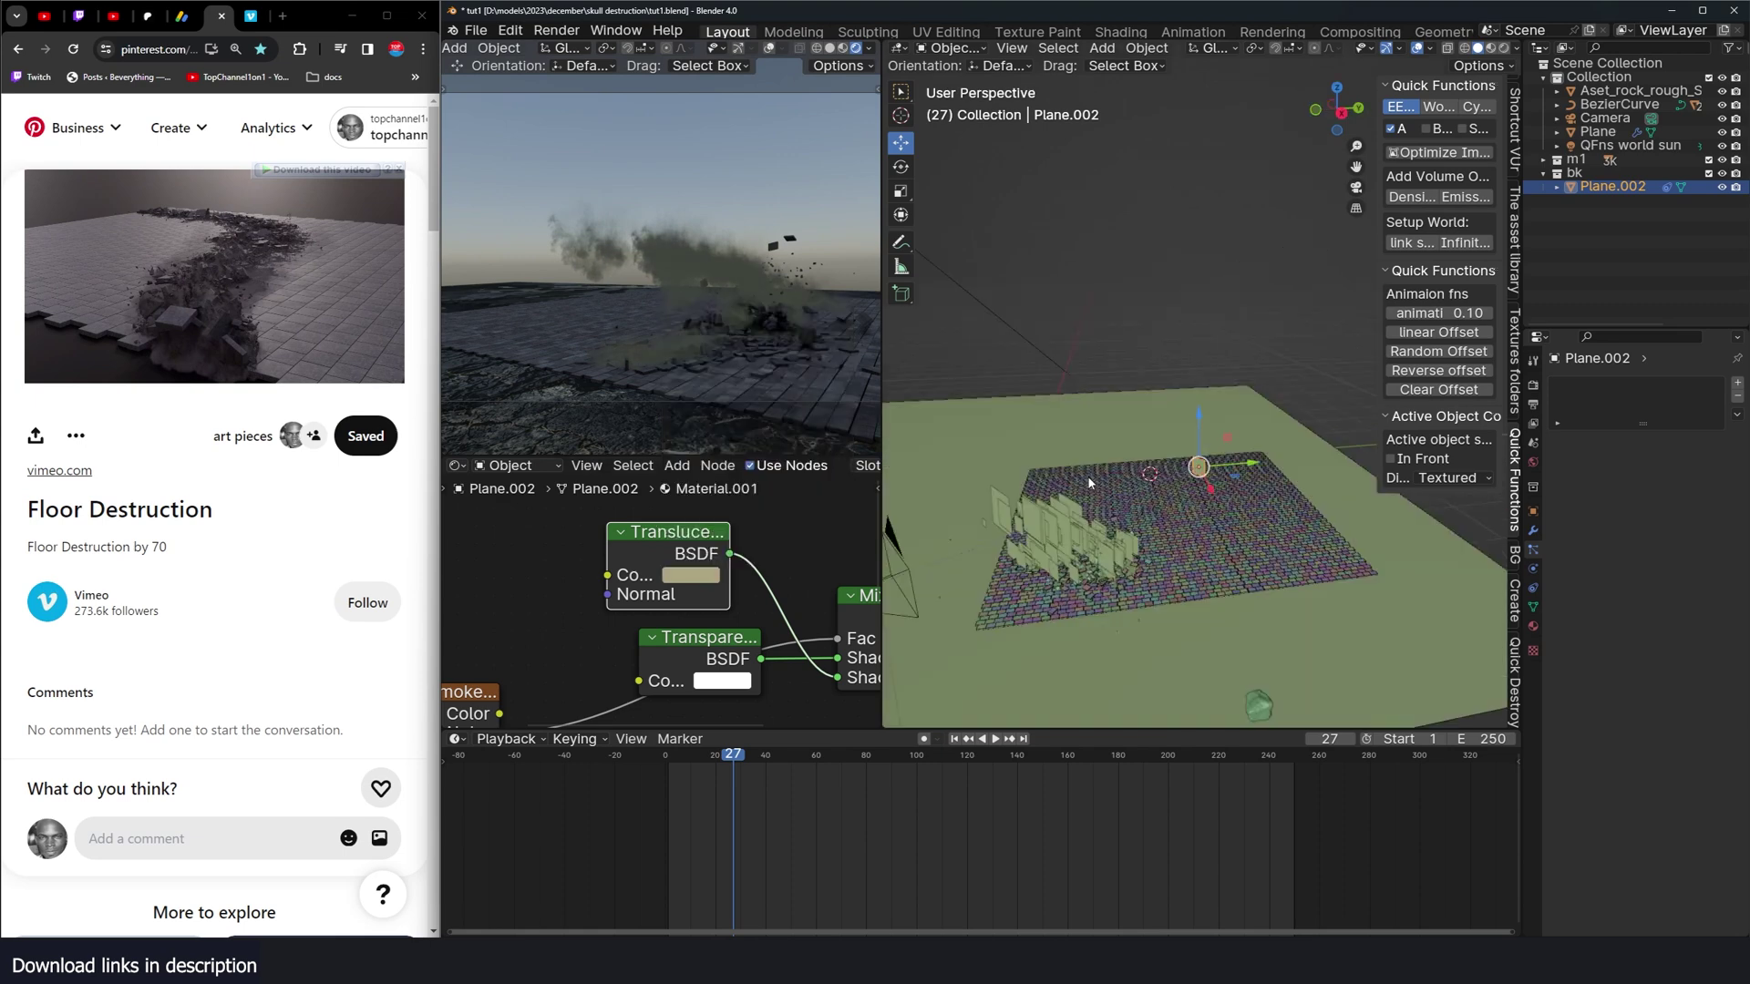
key("shift+a")
mouse_move(1012, 705)
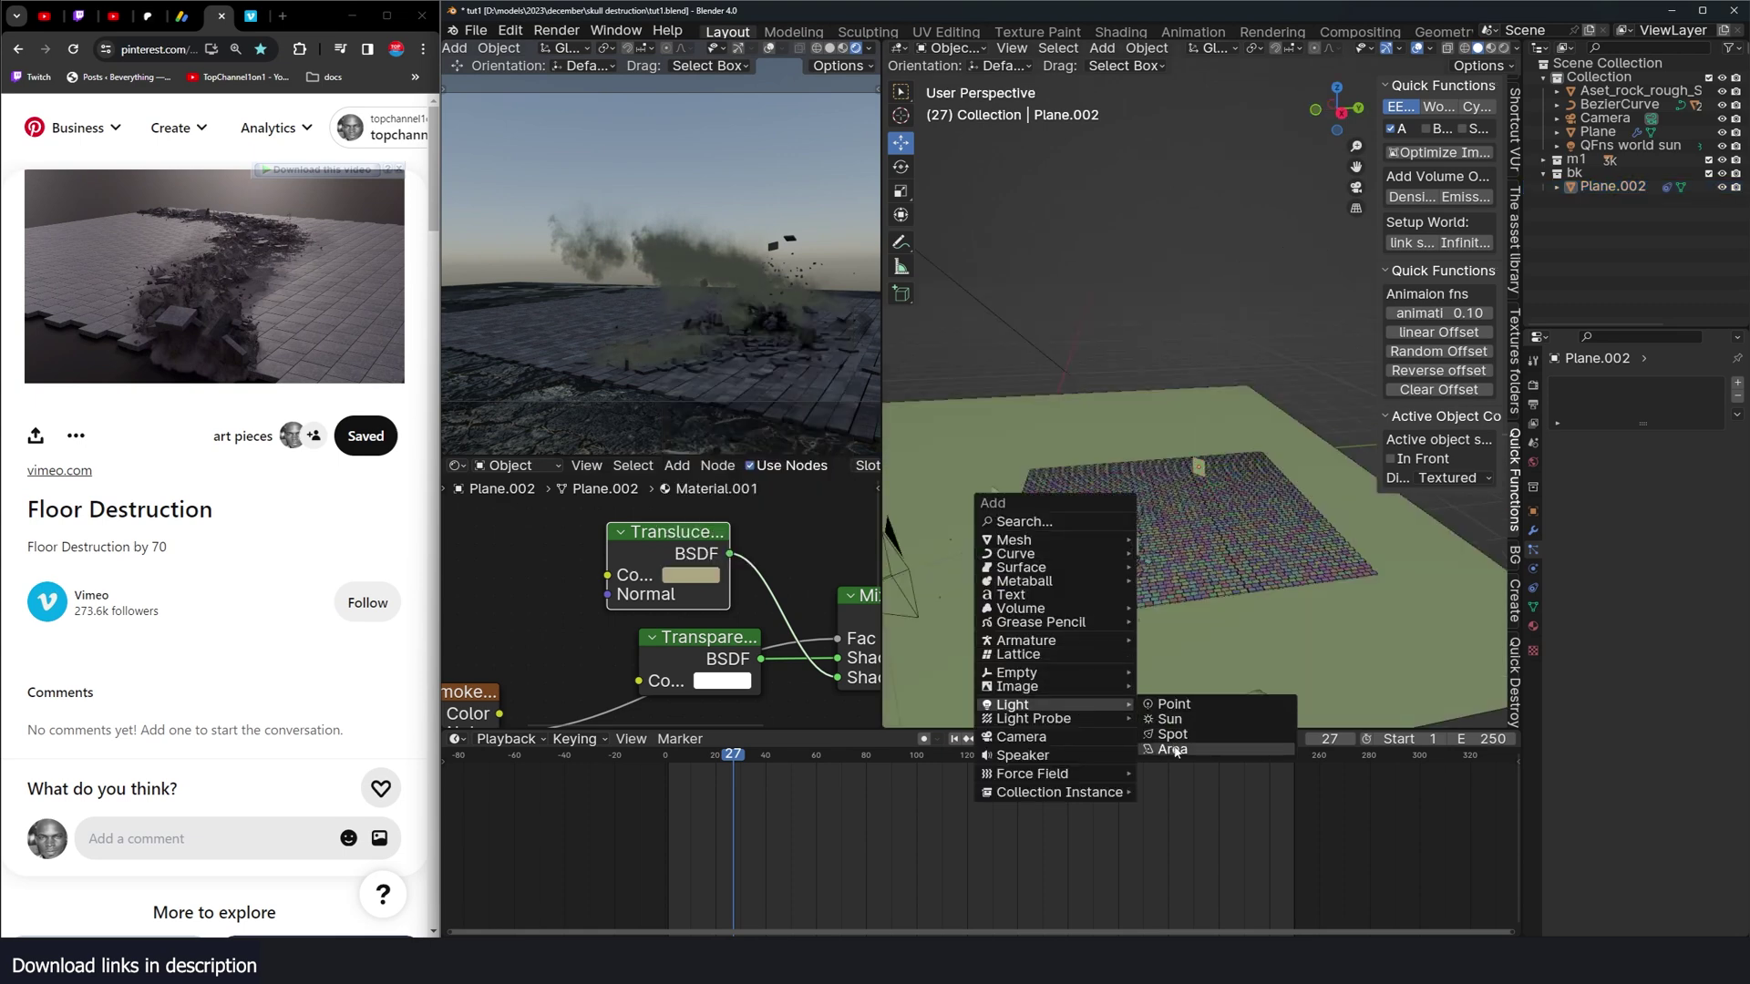
left_click(1176, 753)
left_click_drag(1141, 488, 1094, 485)
key("KP_7")
key("g")
left_click(1309, 473)
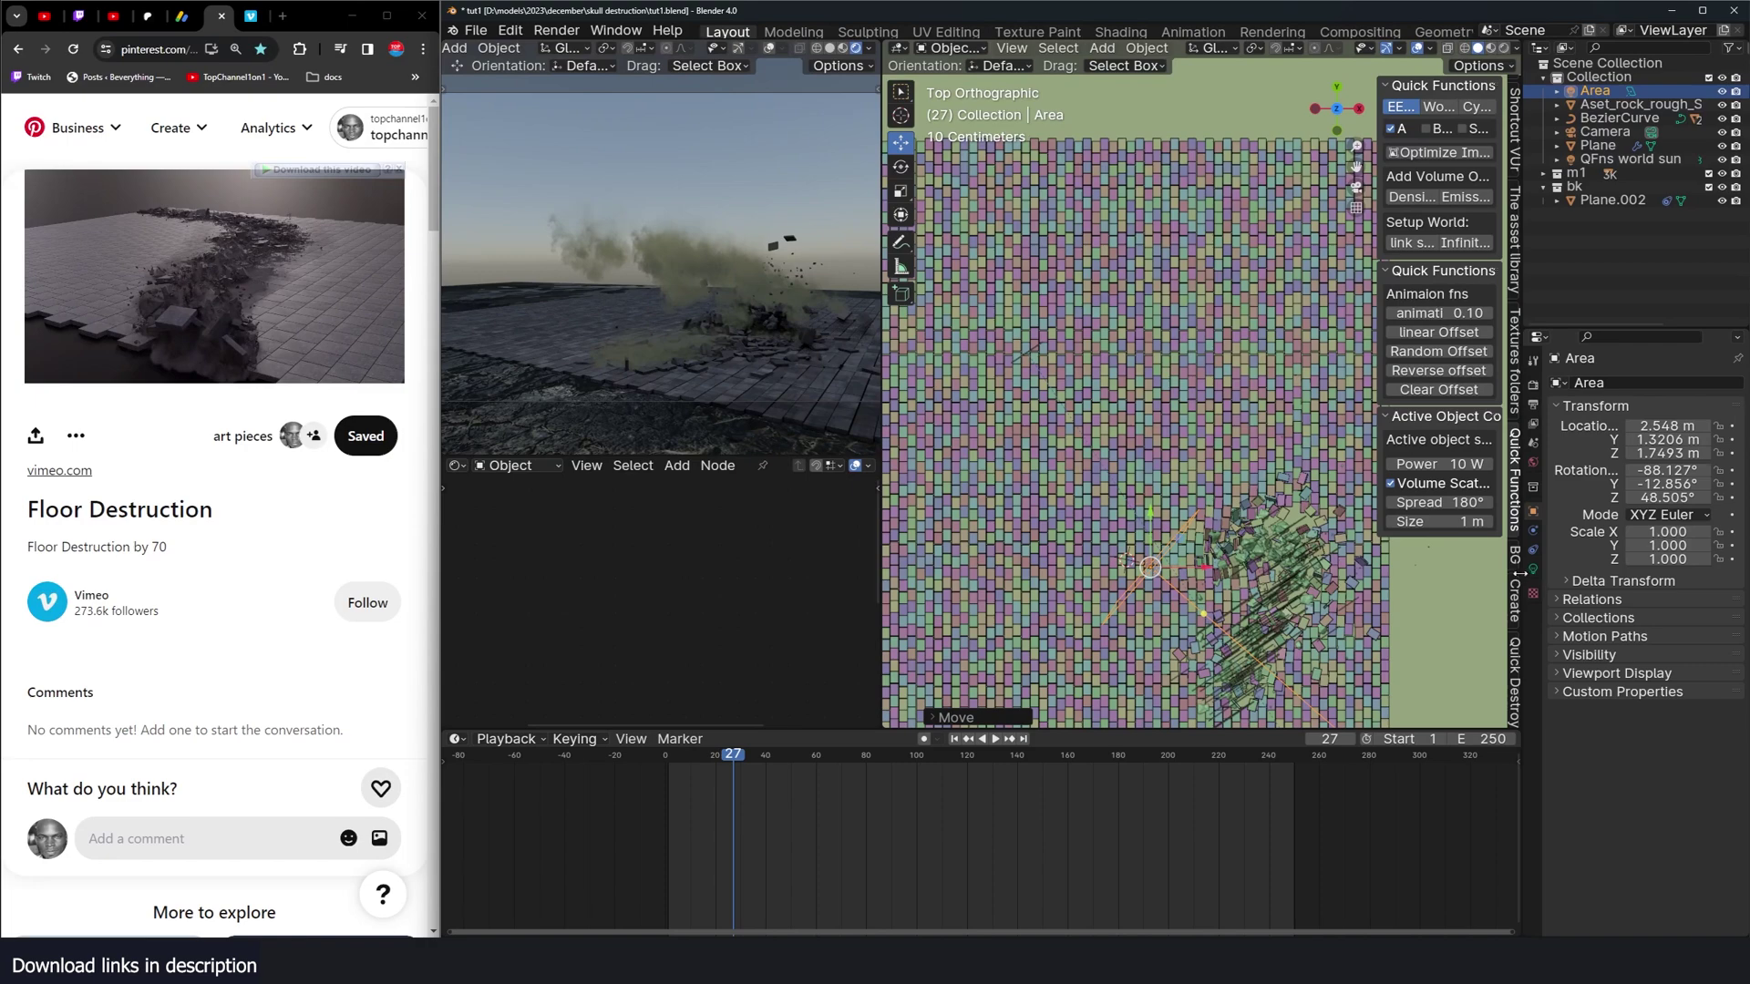
Step: Set the area light's power to 50 W and select the smoke emitter in the camera view
left_click(1533, 570)
left_click_drag(1667, 477, 1703, 477)
key("KP_0")
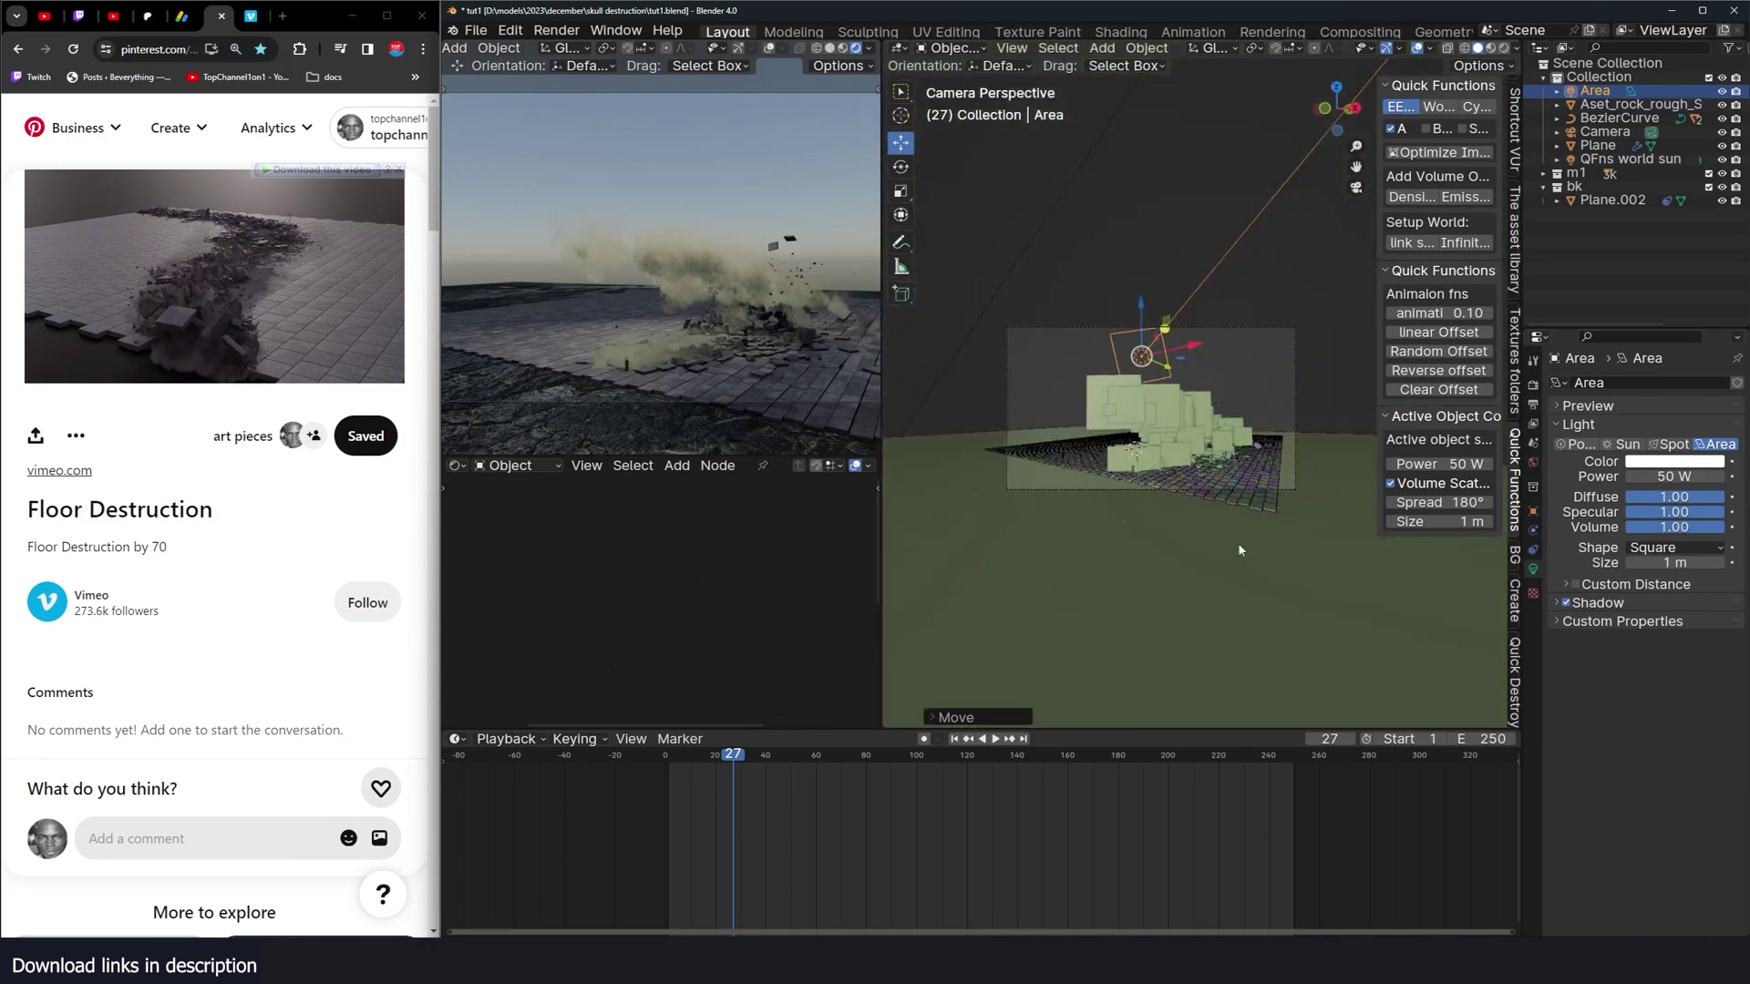
scroll(1166, 413, "up", 1)
left_click(1167, 414)
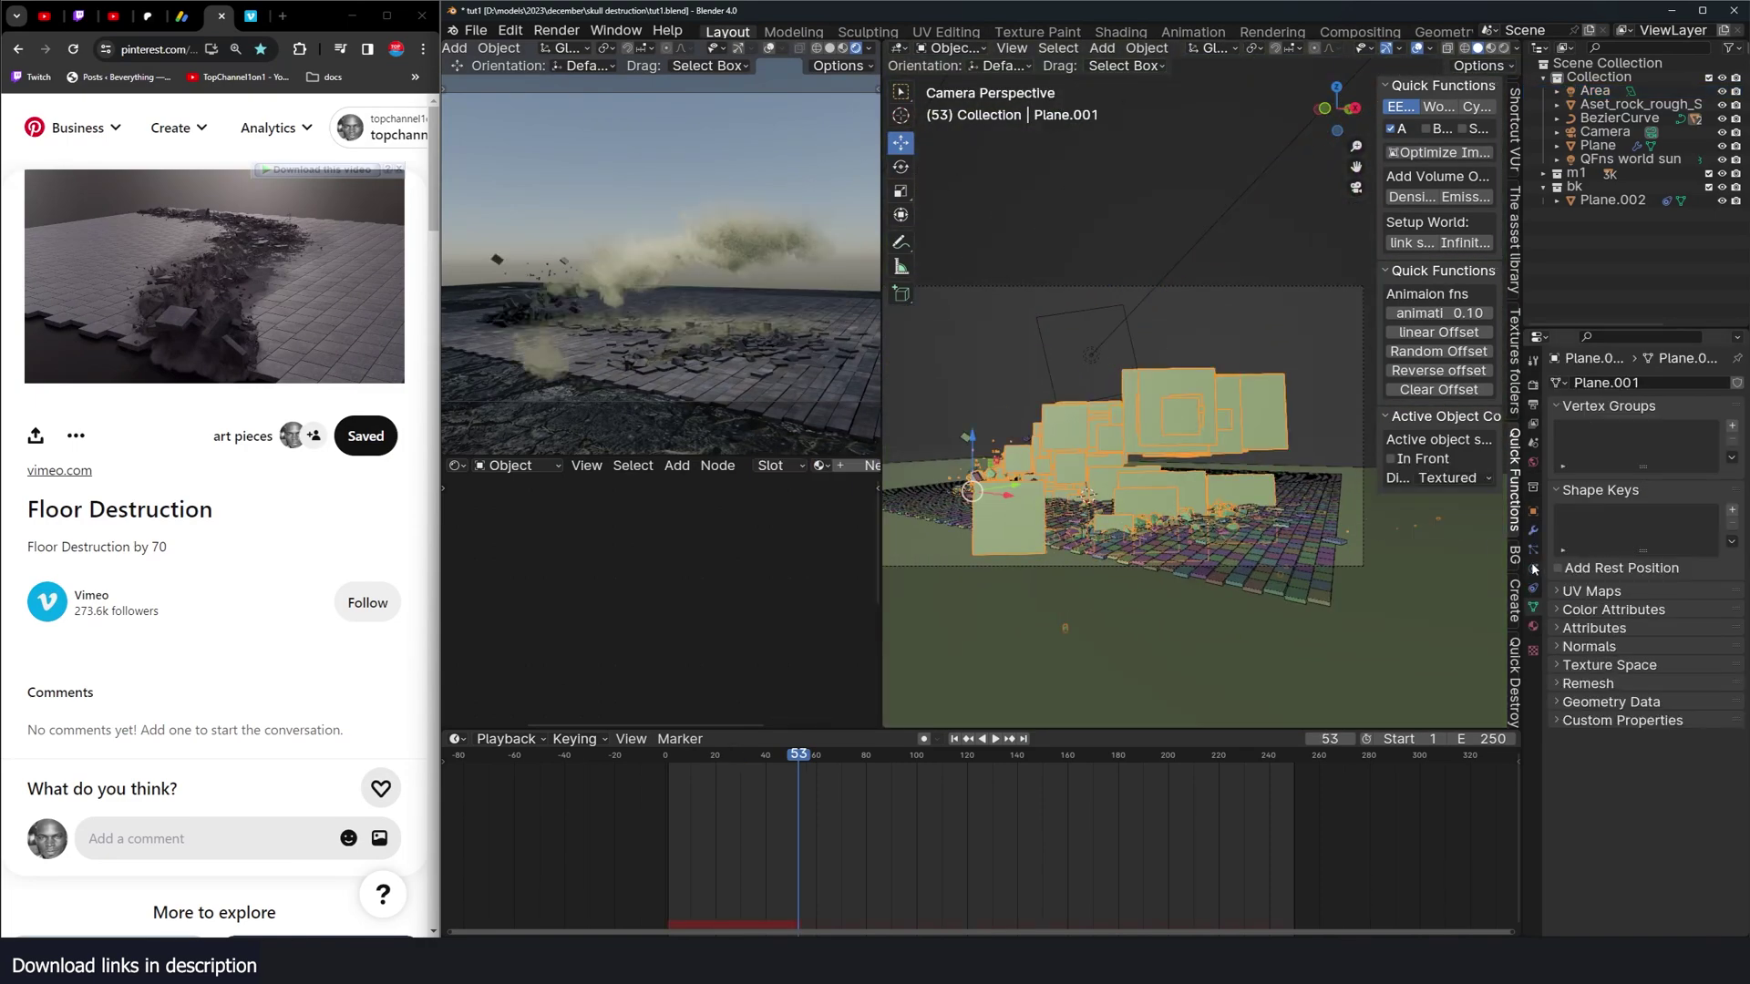
Step: Set the smoke particles' normal velocity to 0.5 m/s, replay the animation and darken the smoke plane's Translucent BSDF color
left_click(1533, 552)
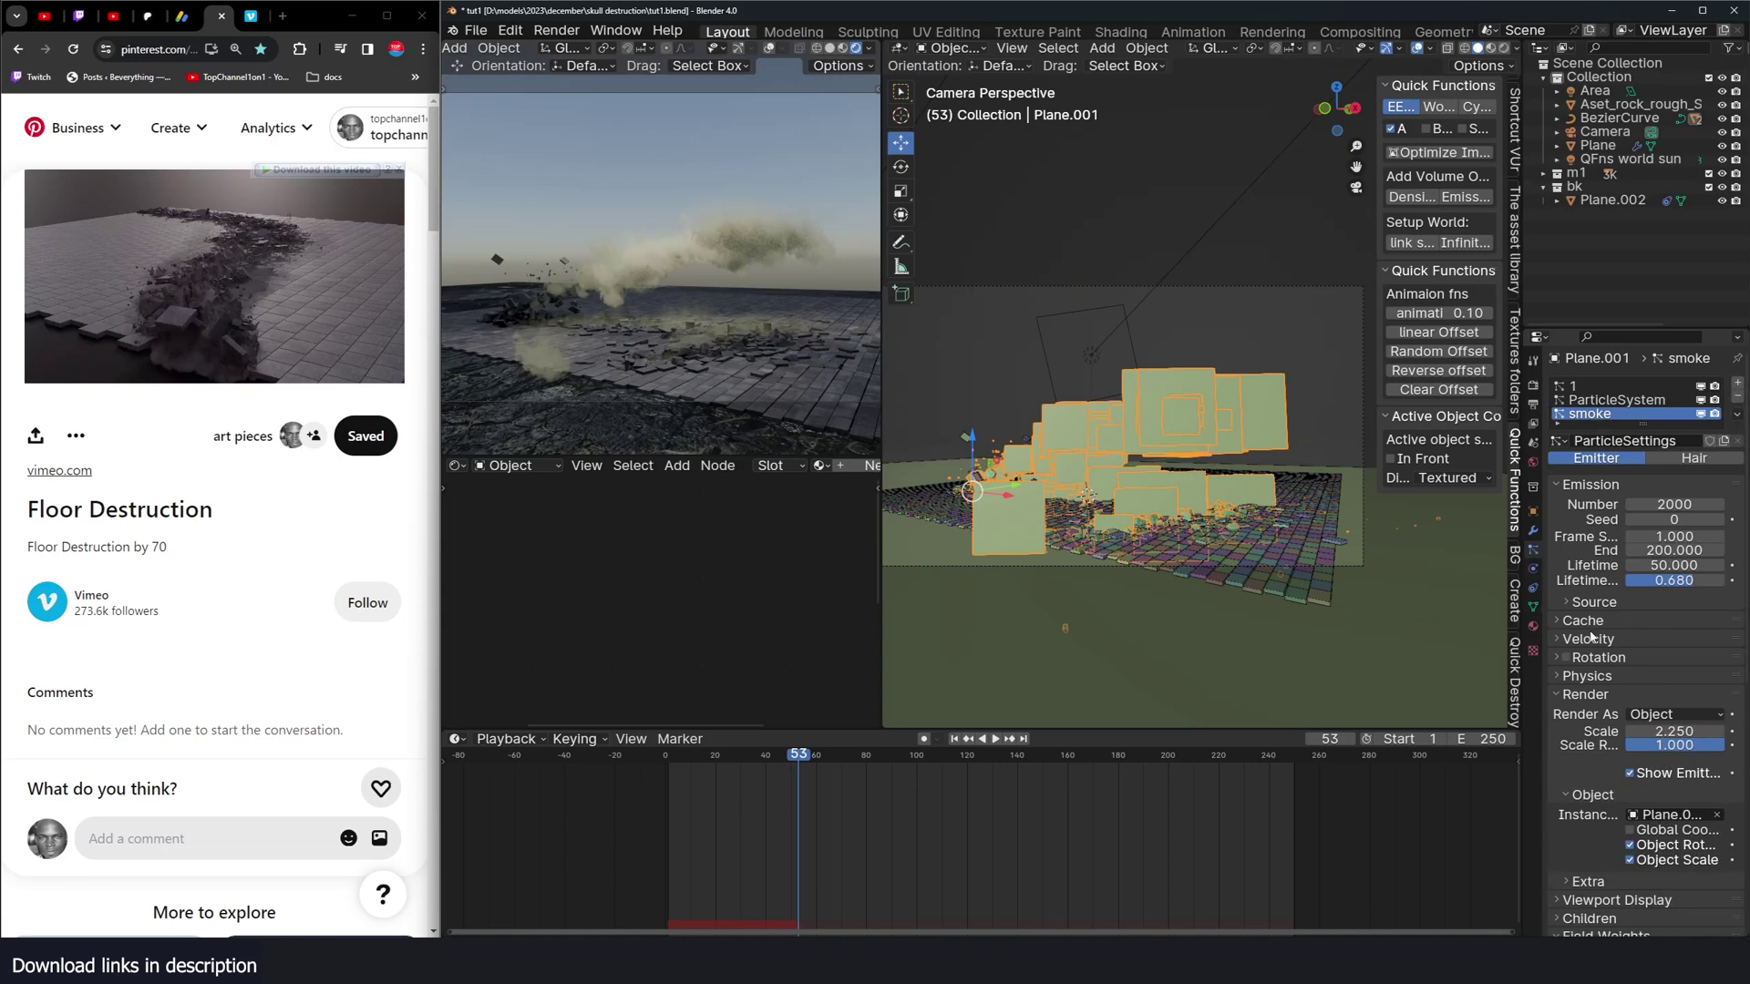
left_click(1593, 641)
left_click(1676, 659)
type("0.5")
key("Return")
key("shift+Left")
key("space")
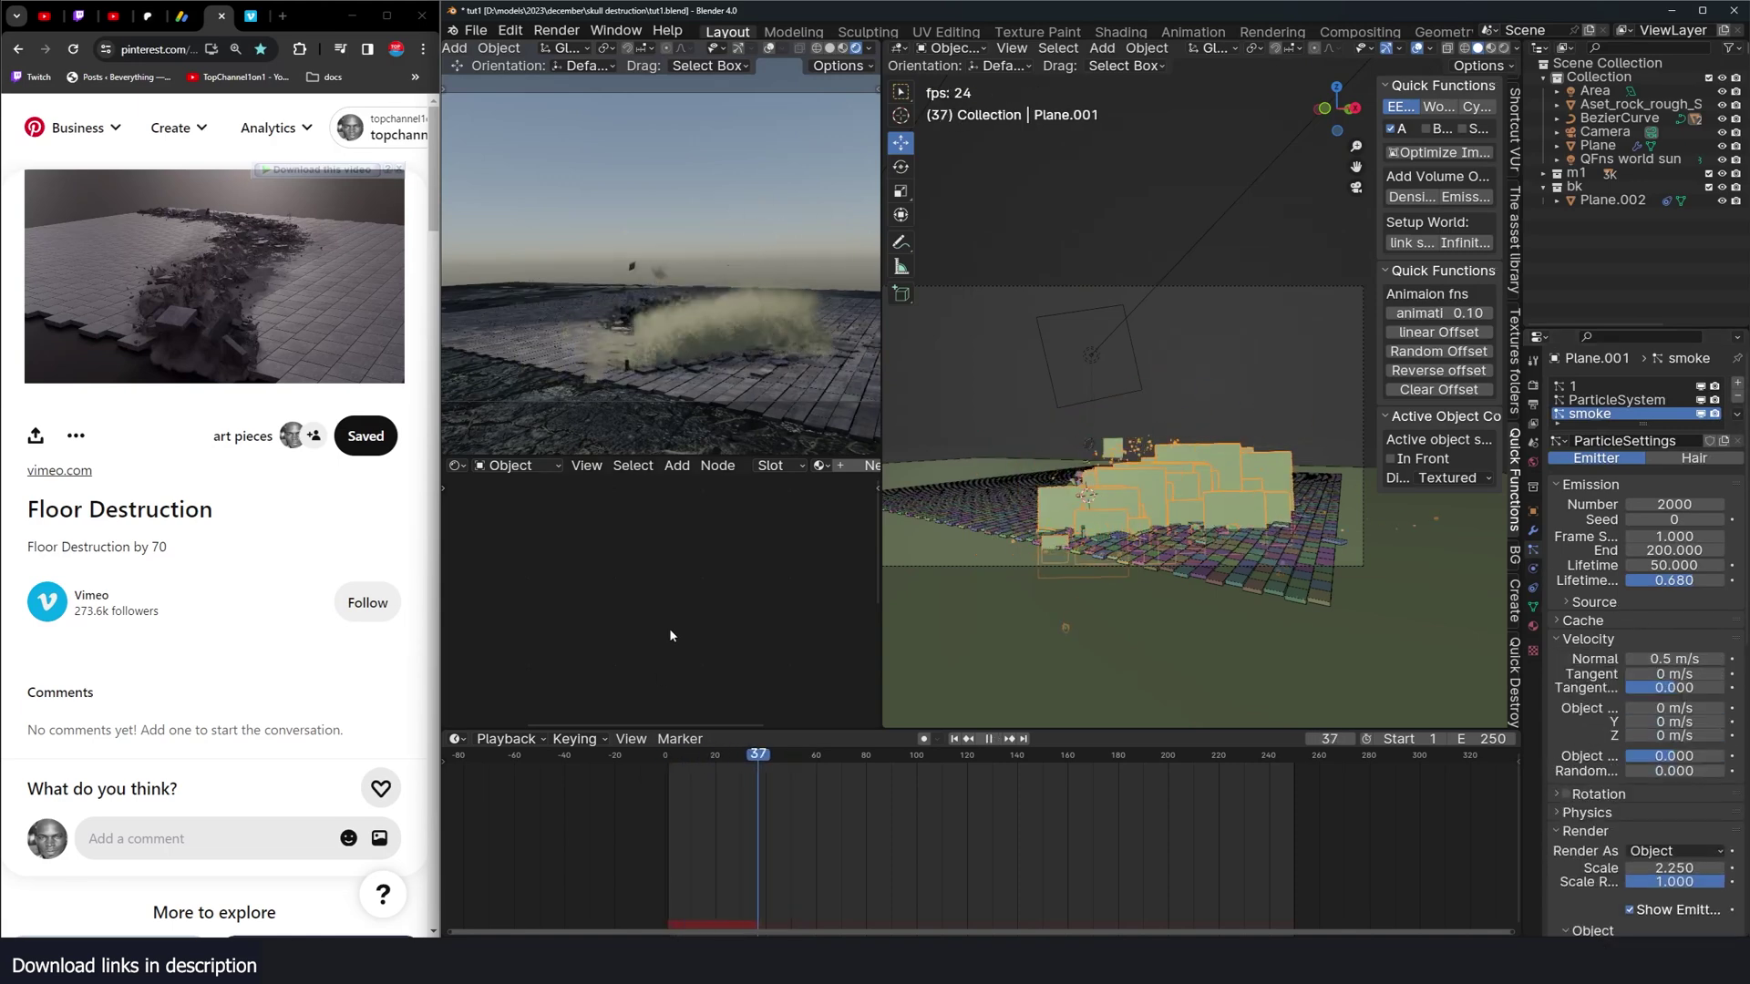
key("space")
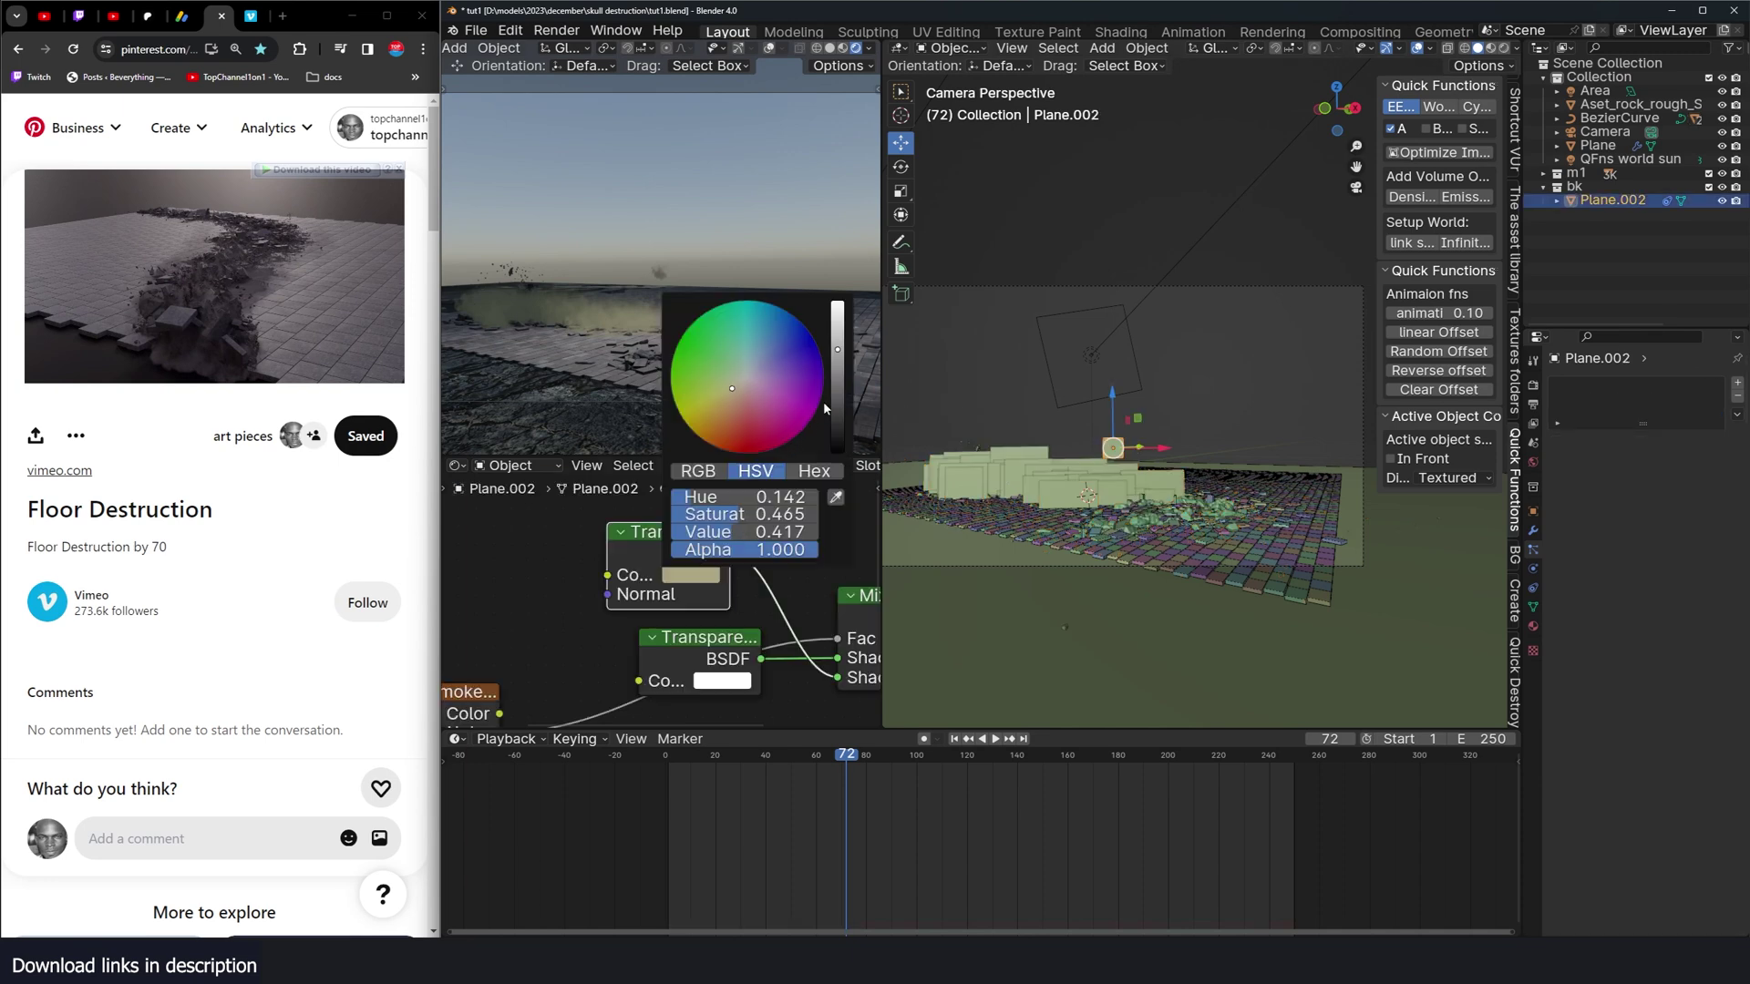
left_click_drag(838, 381, 837, 389)
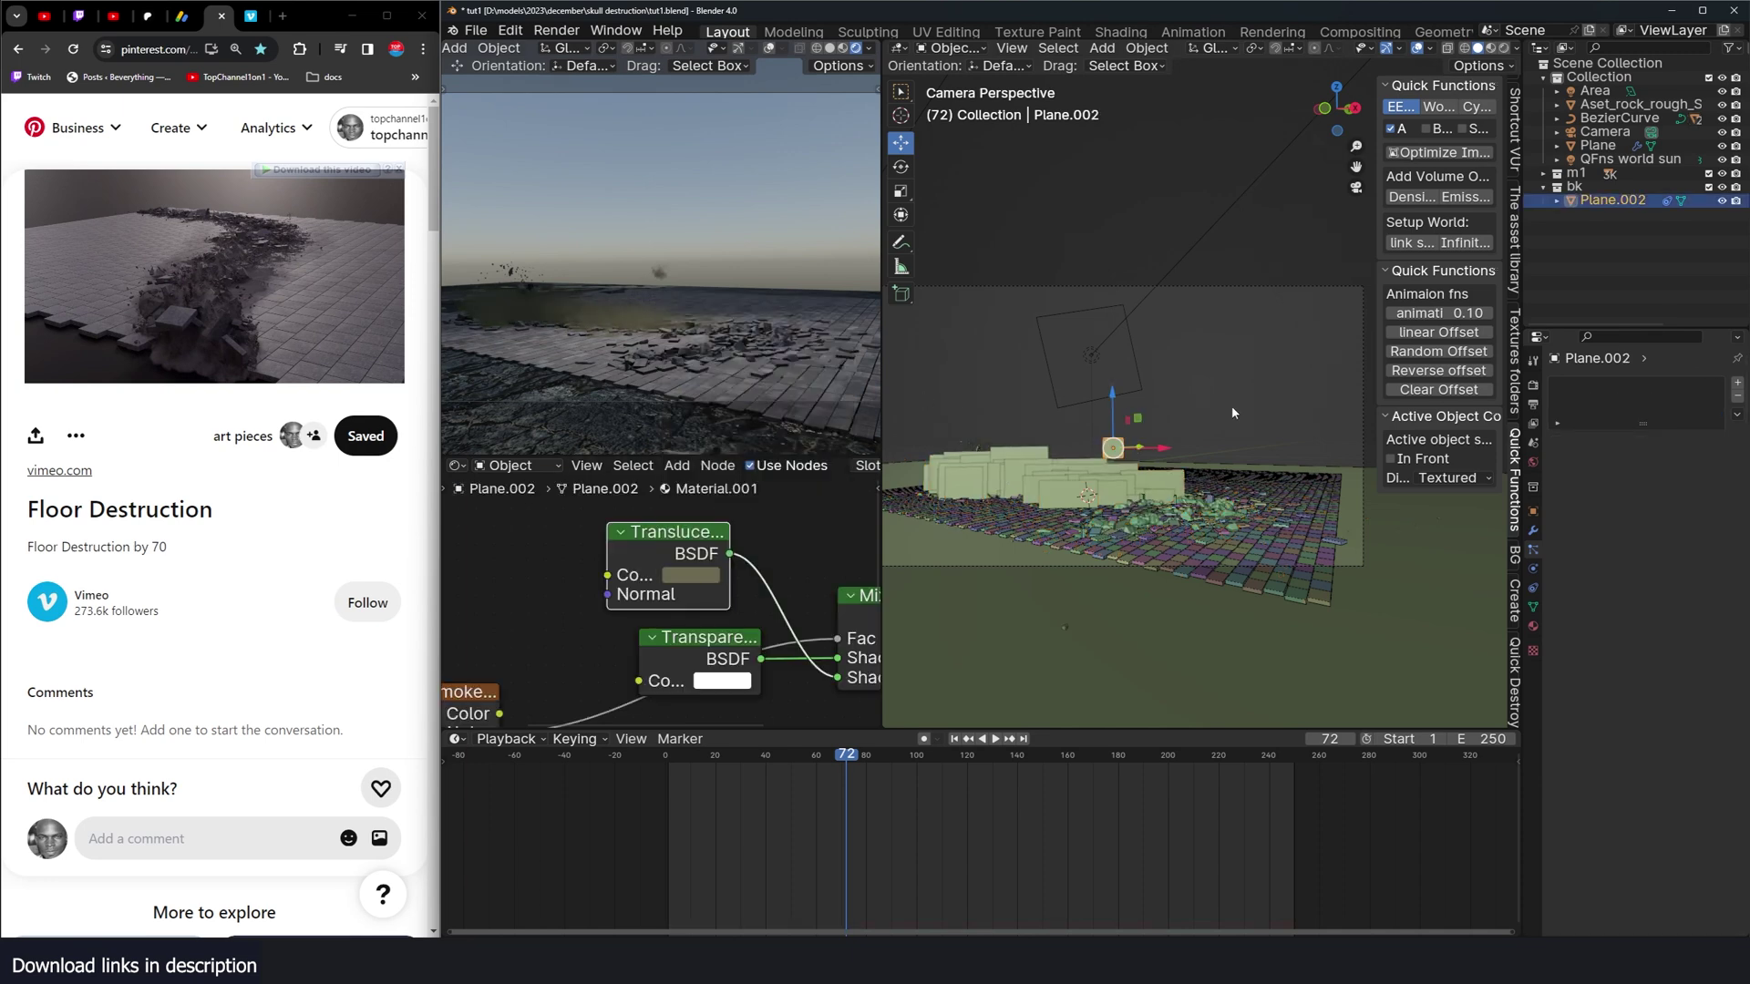
Step: Duplicate the area light in the top view, rotate the copy and move it to a different spot
left_click(1076, 348)
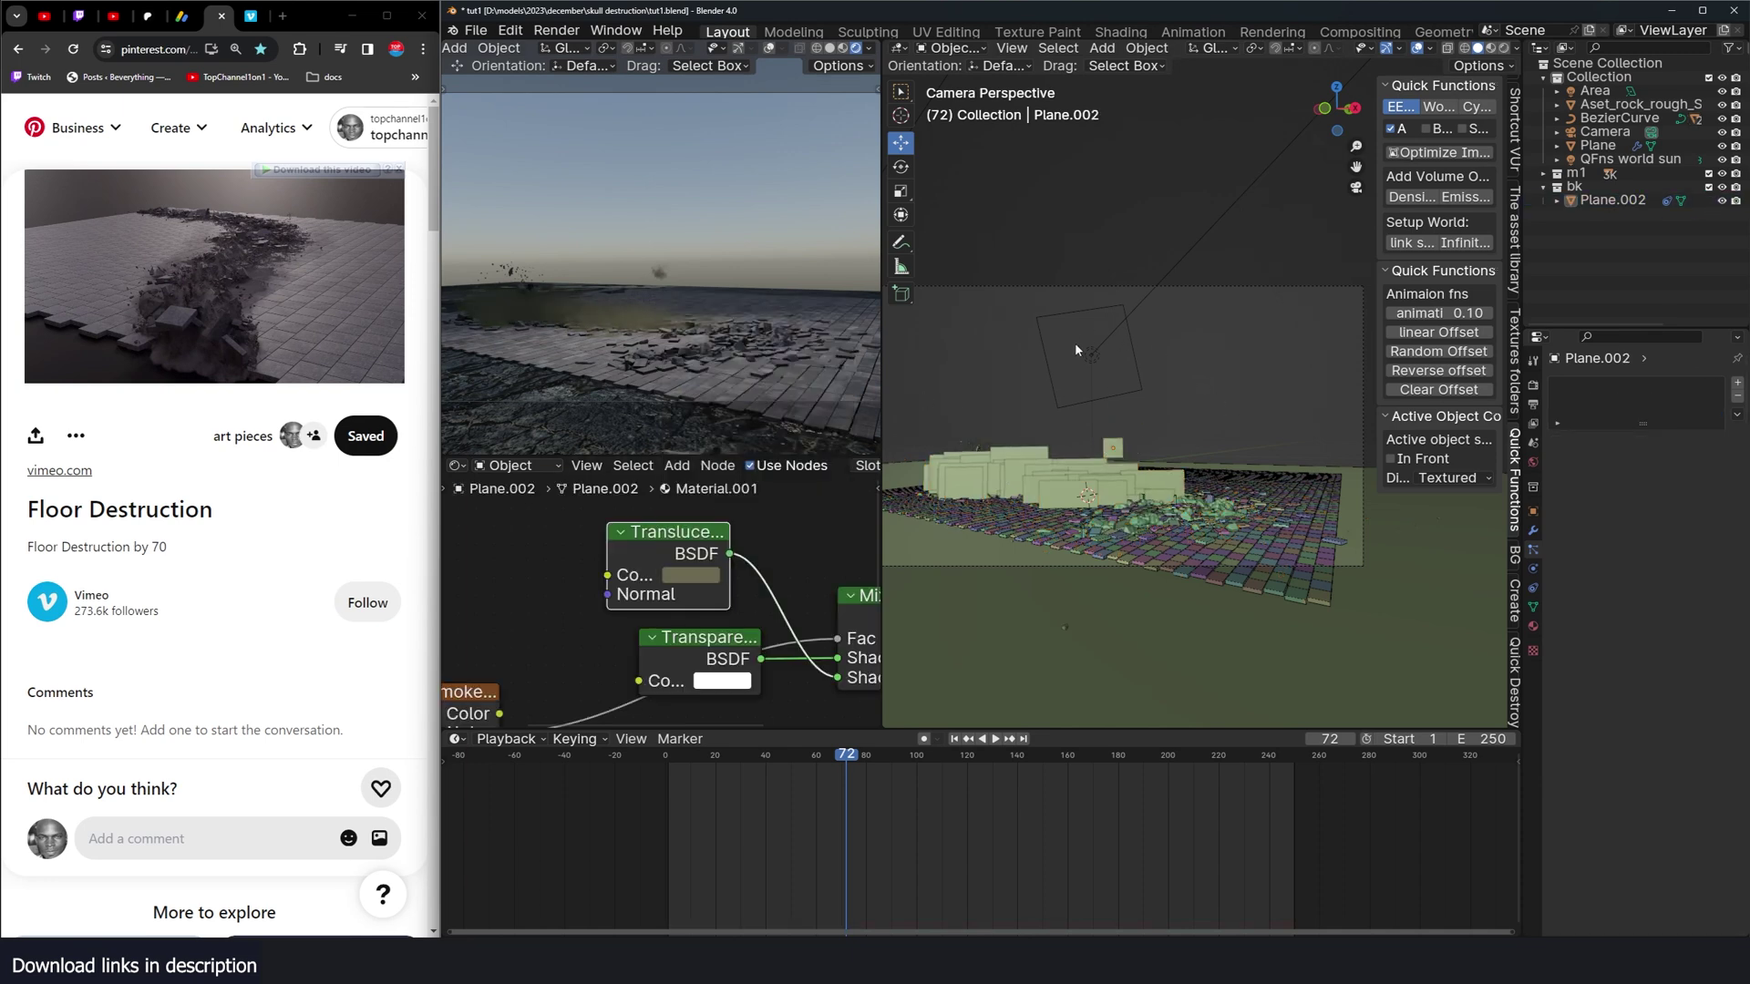
left_click(1085, 353)
key("KP_7")
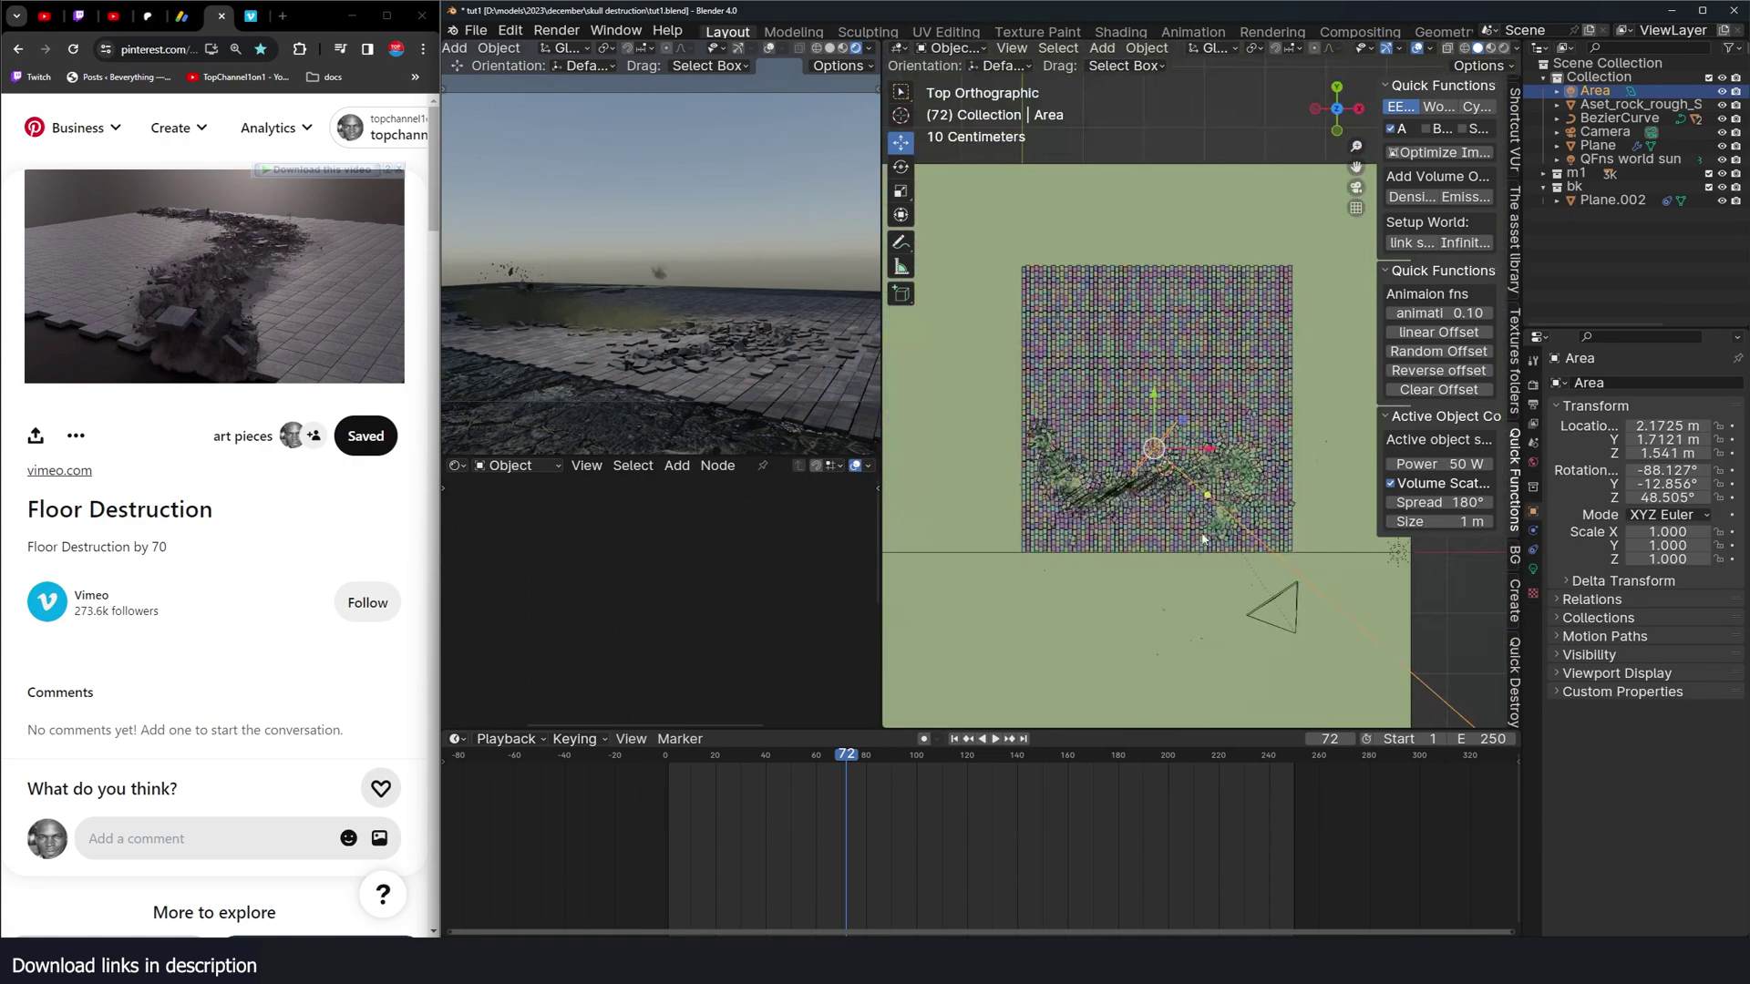
key("shift+d")
key("r")
left_click(1141, 319)
key("g")
left_click(1040, 376)
Step: Replay the animation from the start while viewing the rendered scene from another angle, and pause at frame 192
left_click(654, 755)
key("space")
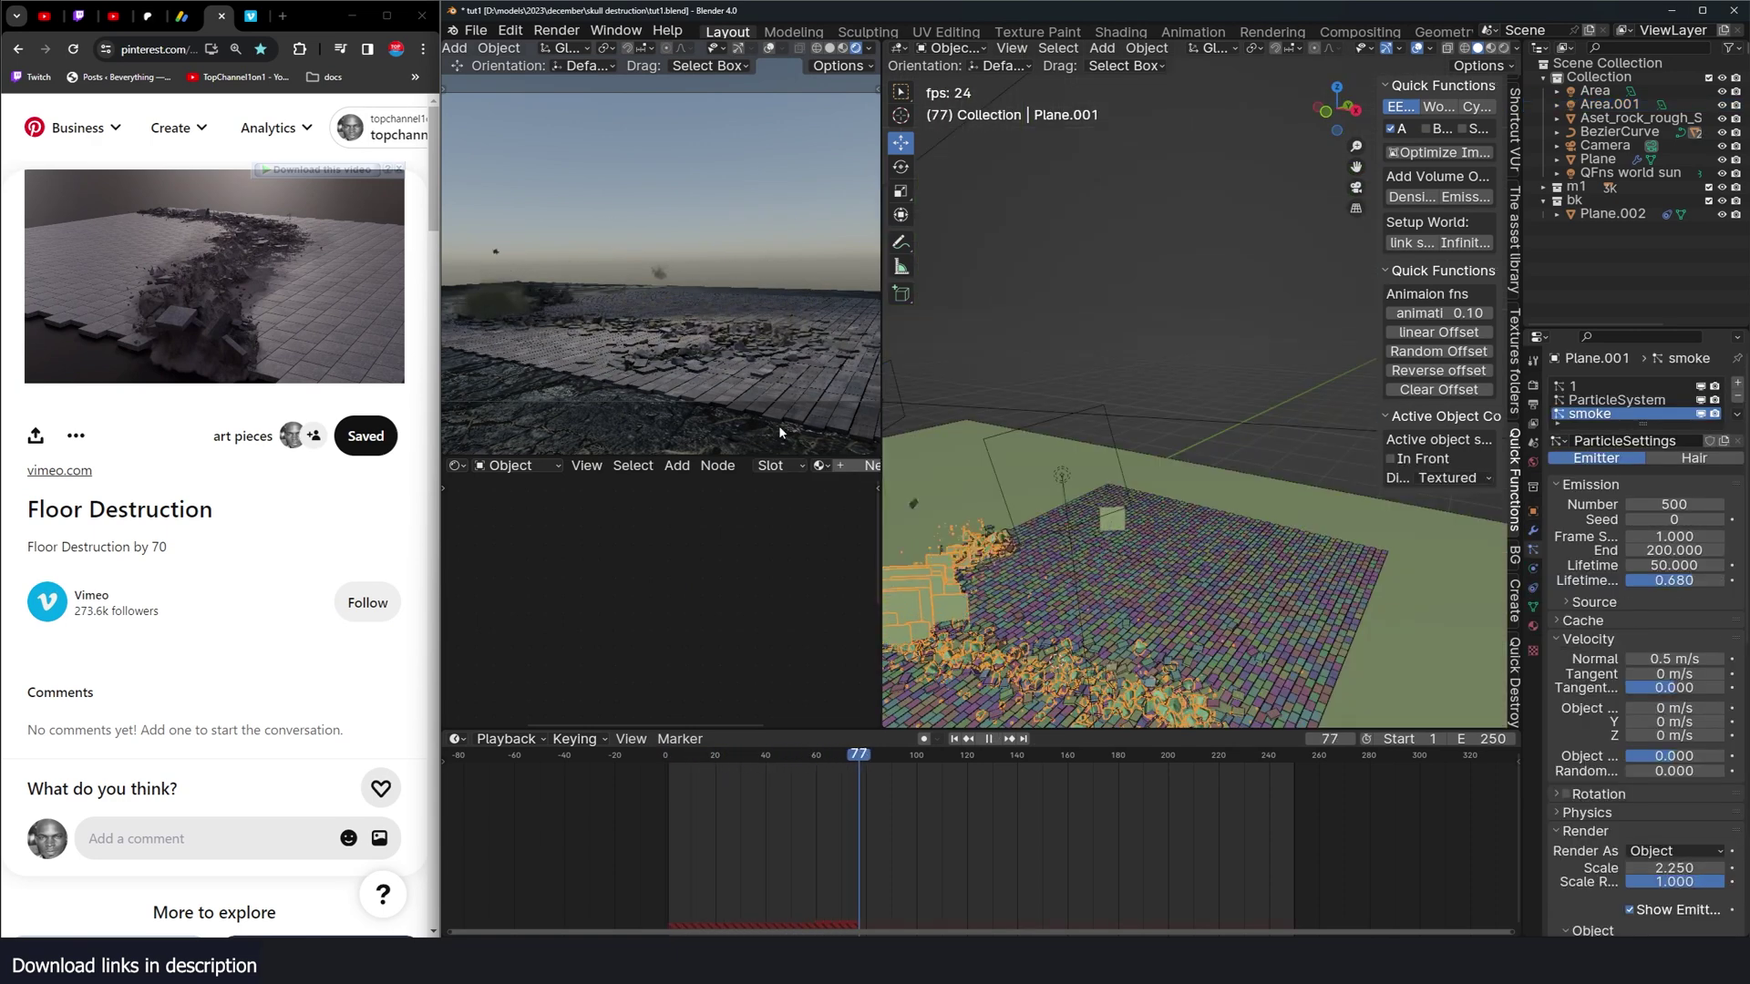
middle_click_drag(777, 365, 675, 379)
key("space")
Step: Delete all vertices of the Bezier curve in Edit Mode, using the wireframe top view
key("KP_7")
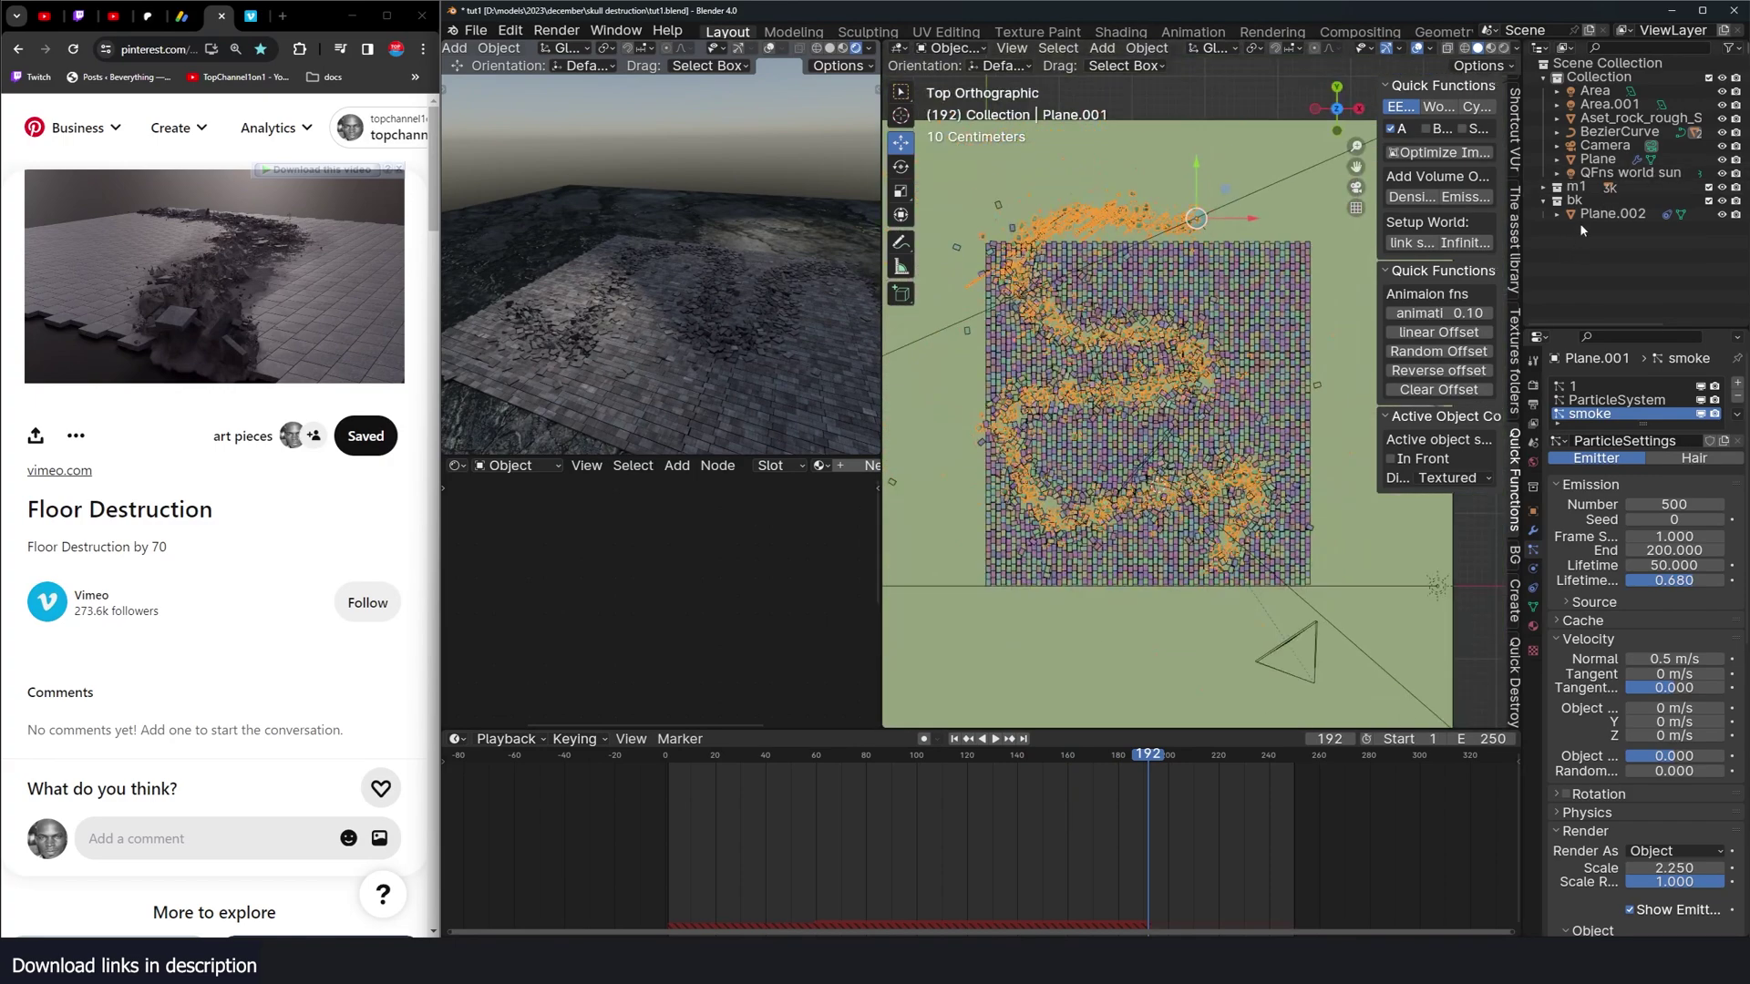
key("z")
left_click(1042, 390)
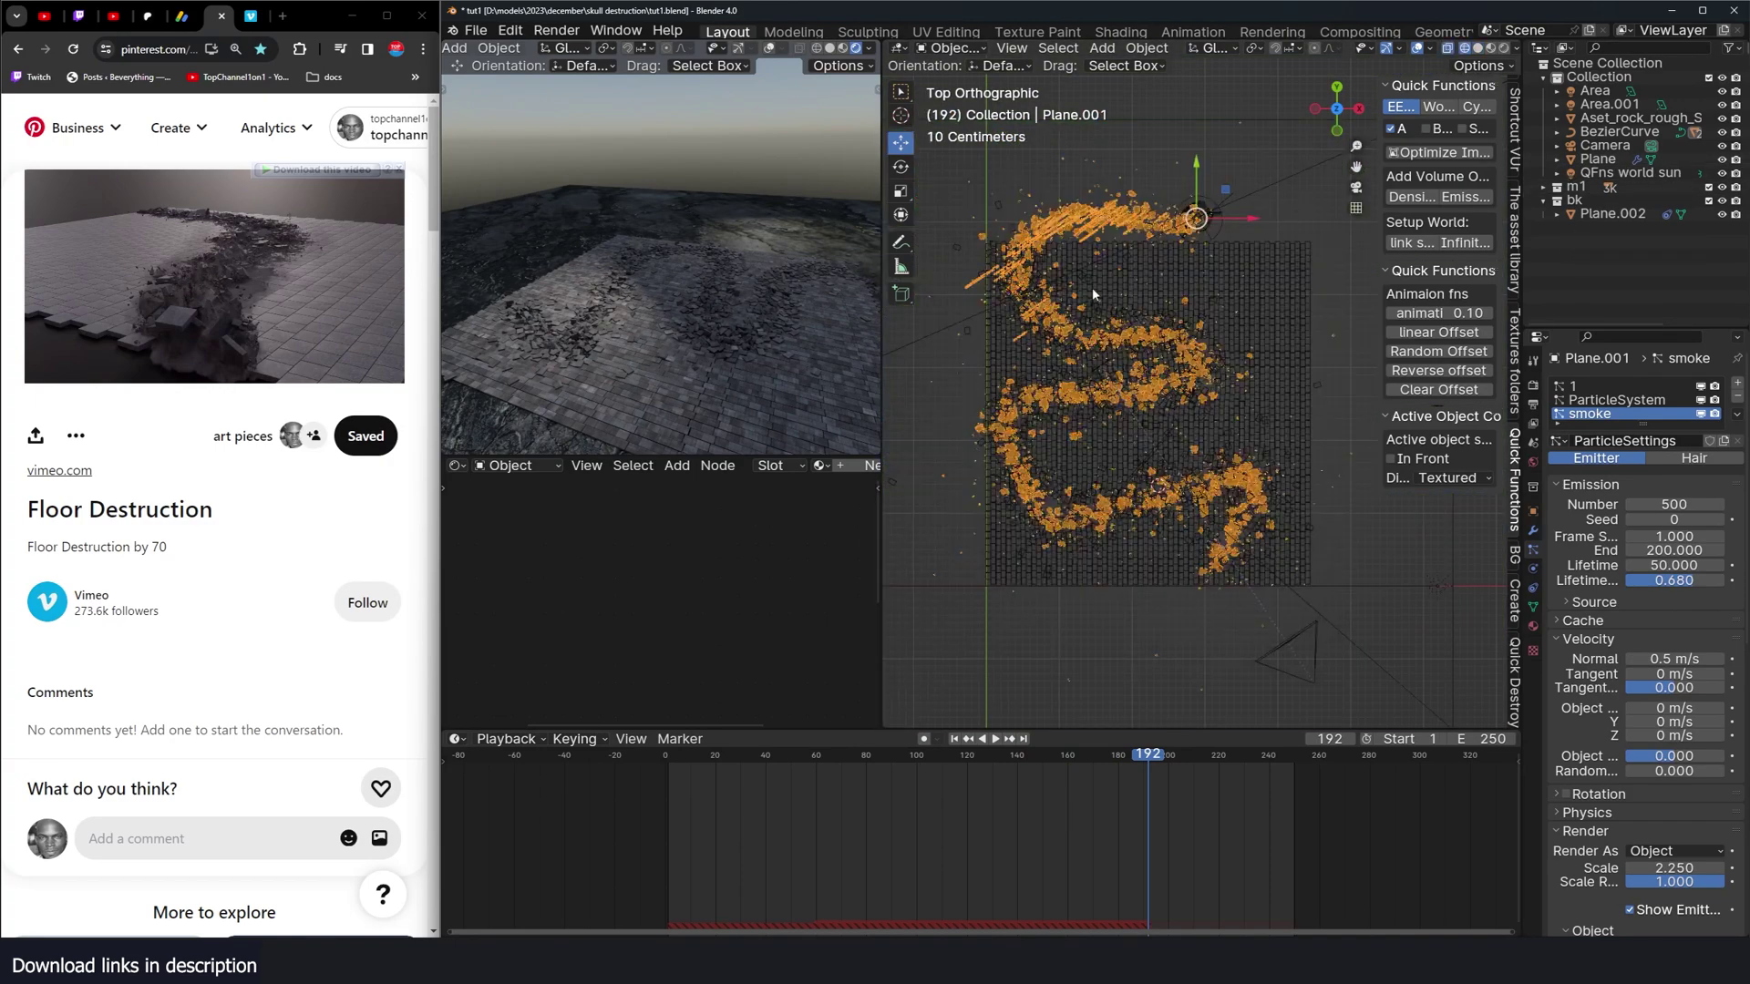
key("Tab")
key("x")
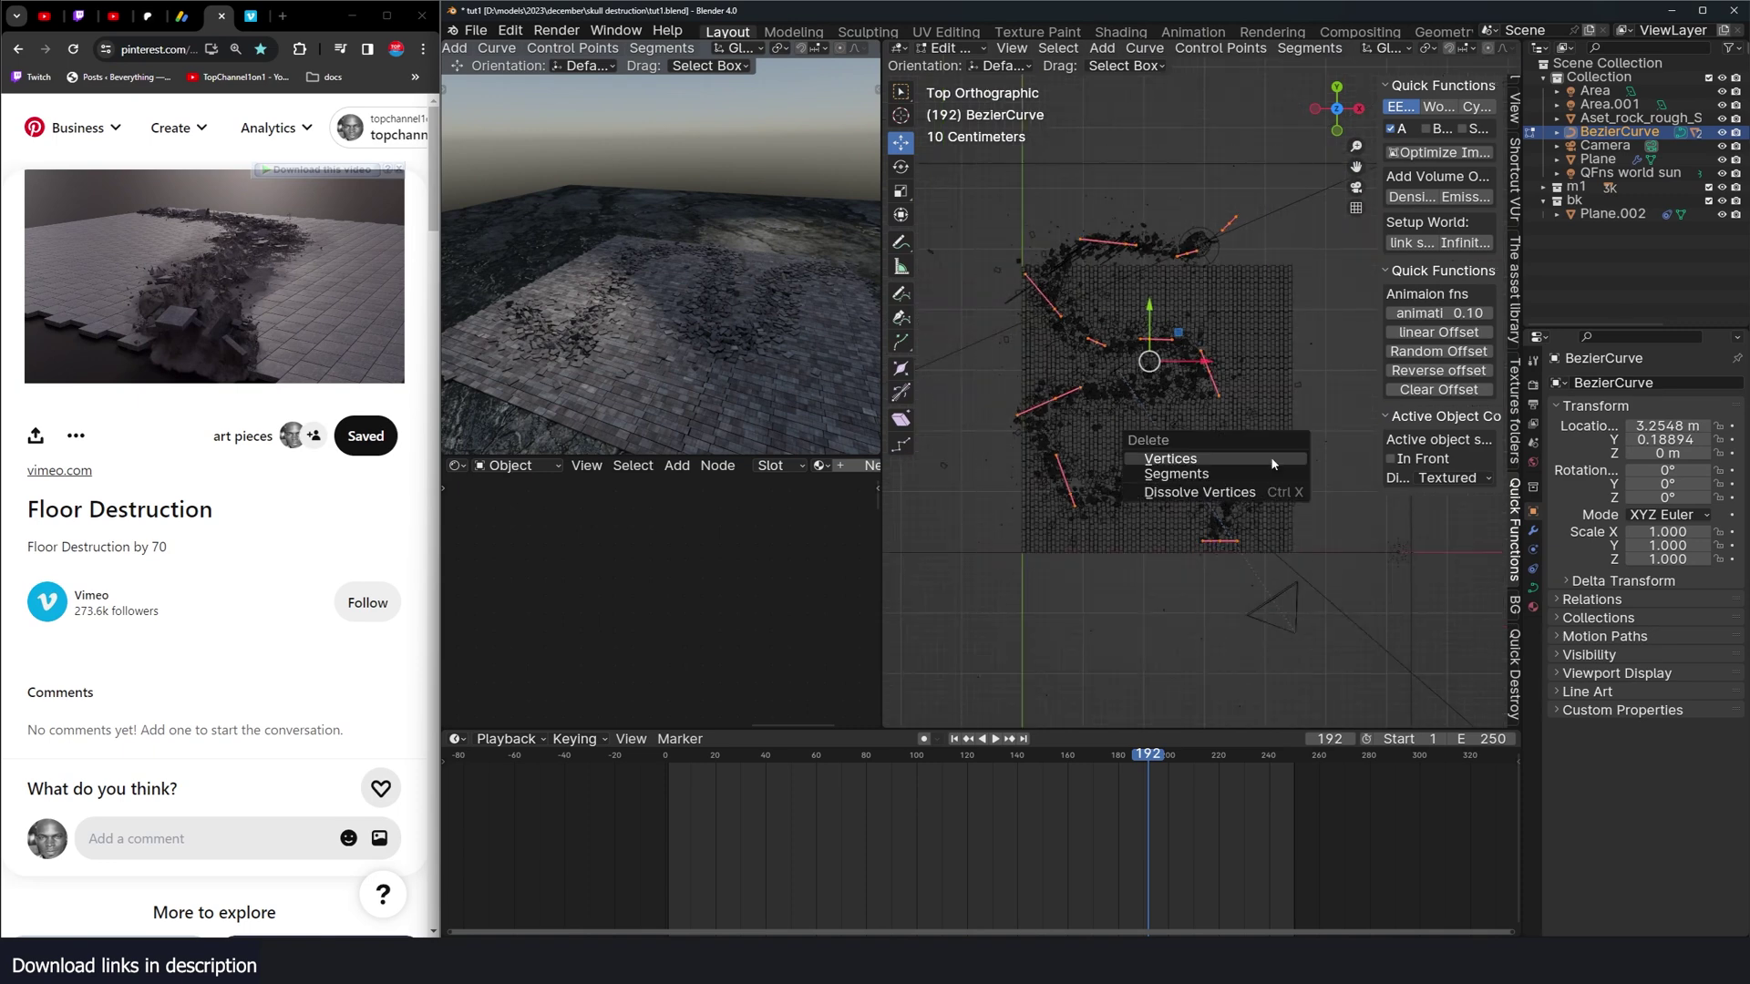
left_click(1175, 458)
Step: Try drawing a winding S-shaped path across the floor with the curve Draw tool
left_click(900, 293)
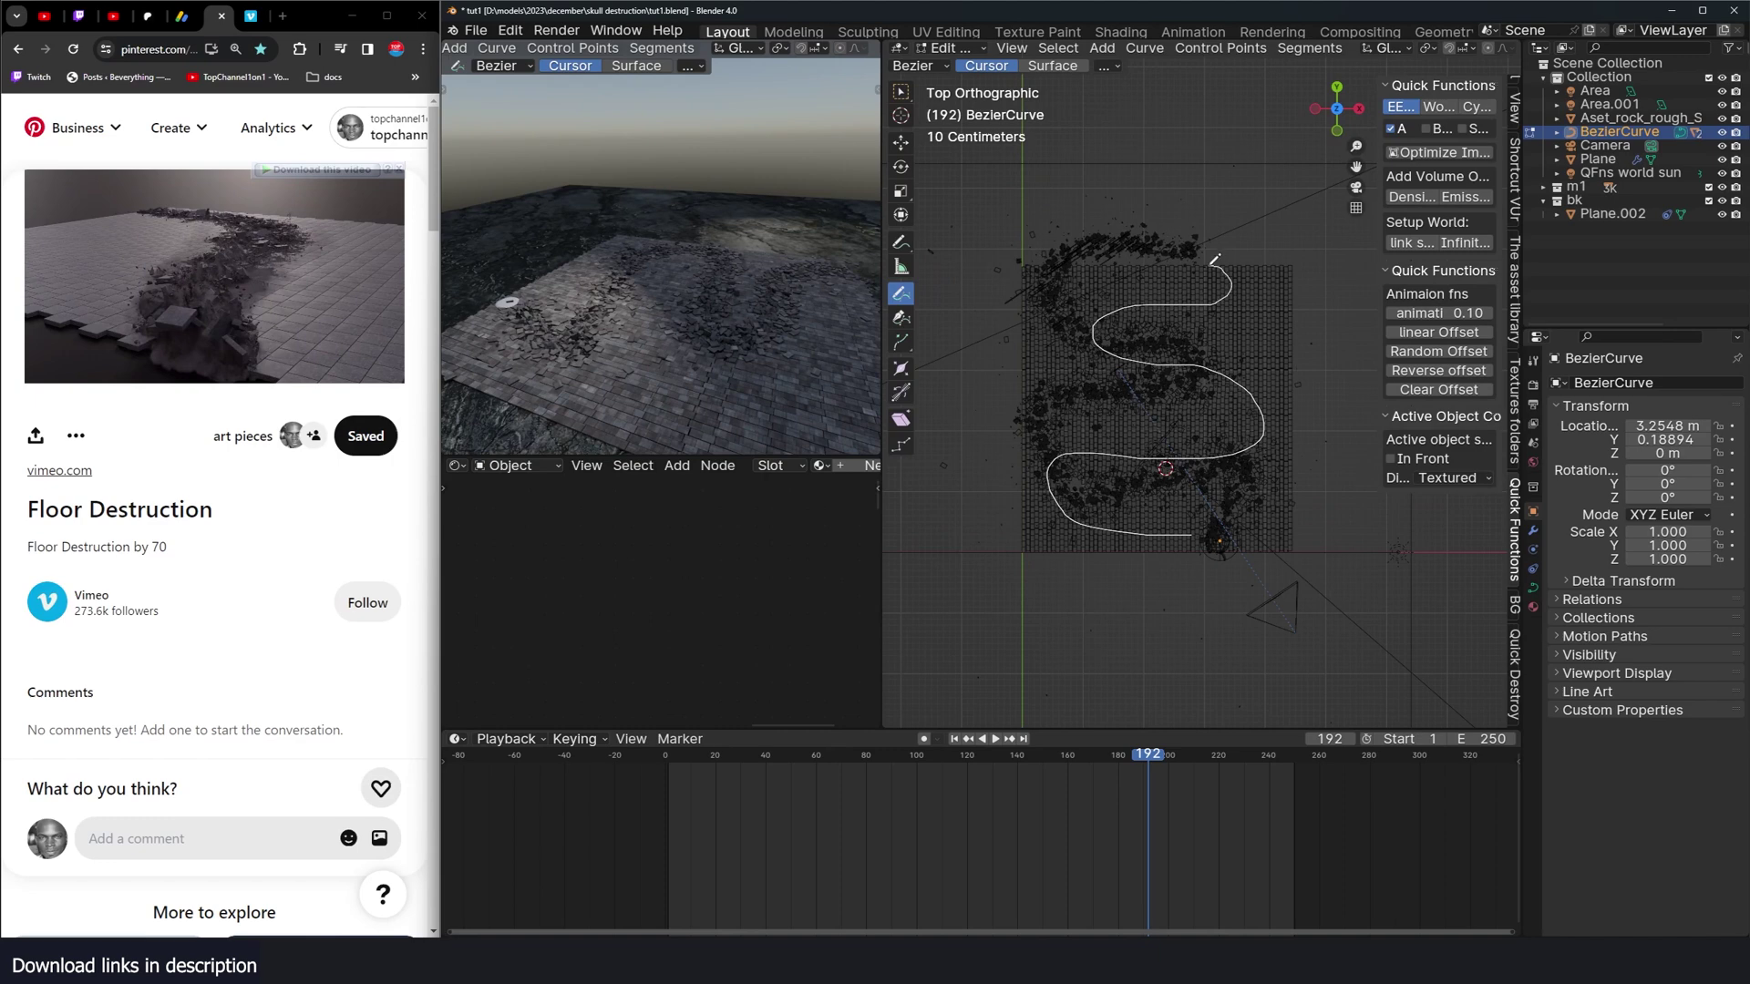
left_click_drag(1215, 260, 1217, 262)
key("ctrl+z")
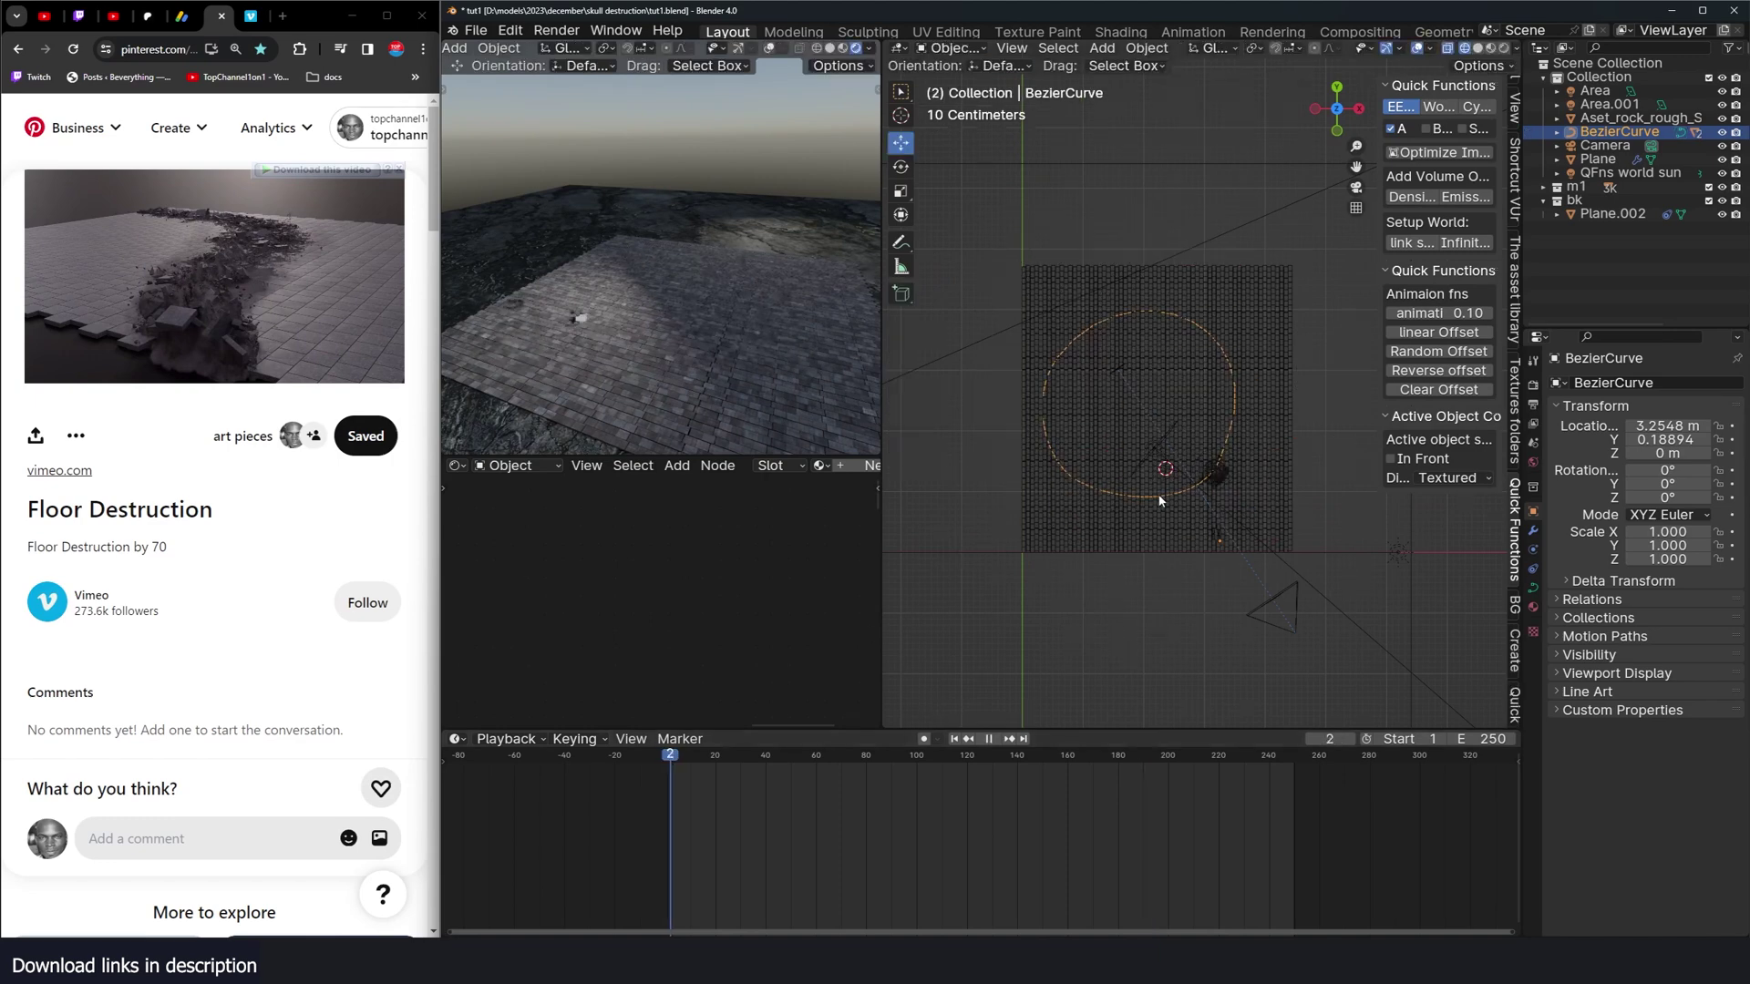
Step: Stop playback, return the top view to solid shading and delete the Rigid Body World's baked cache
key("Escape")
key("z")
left_click(1235, 548)
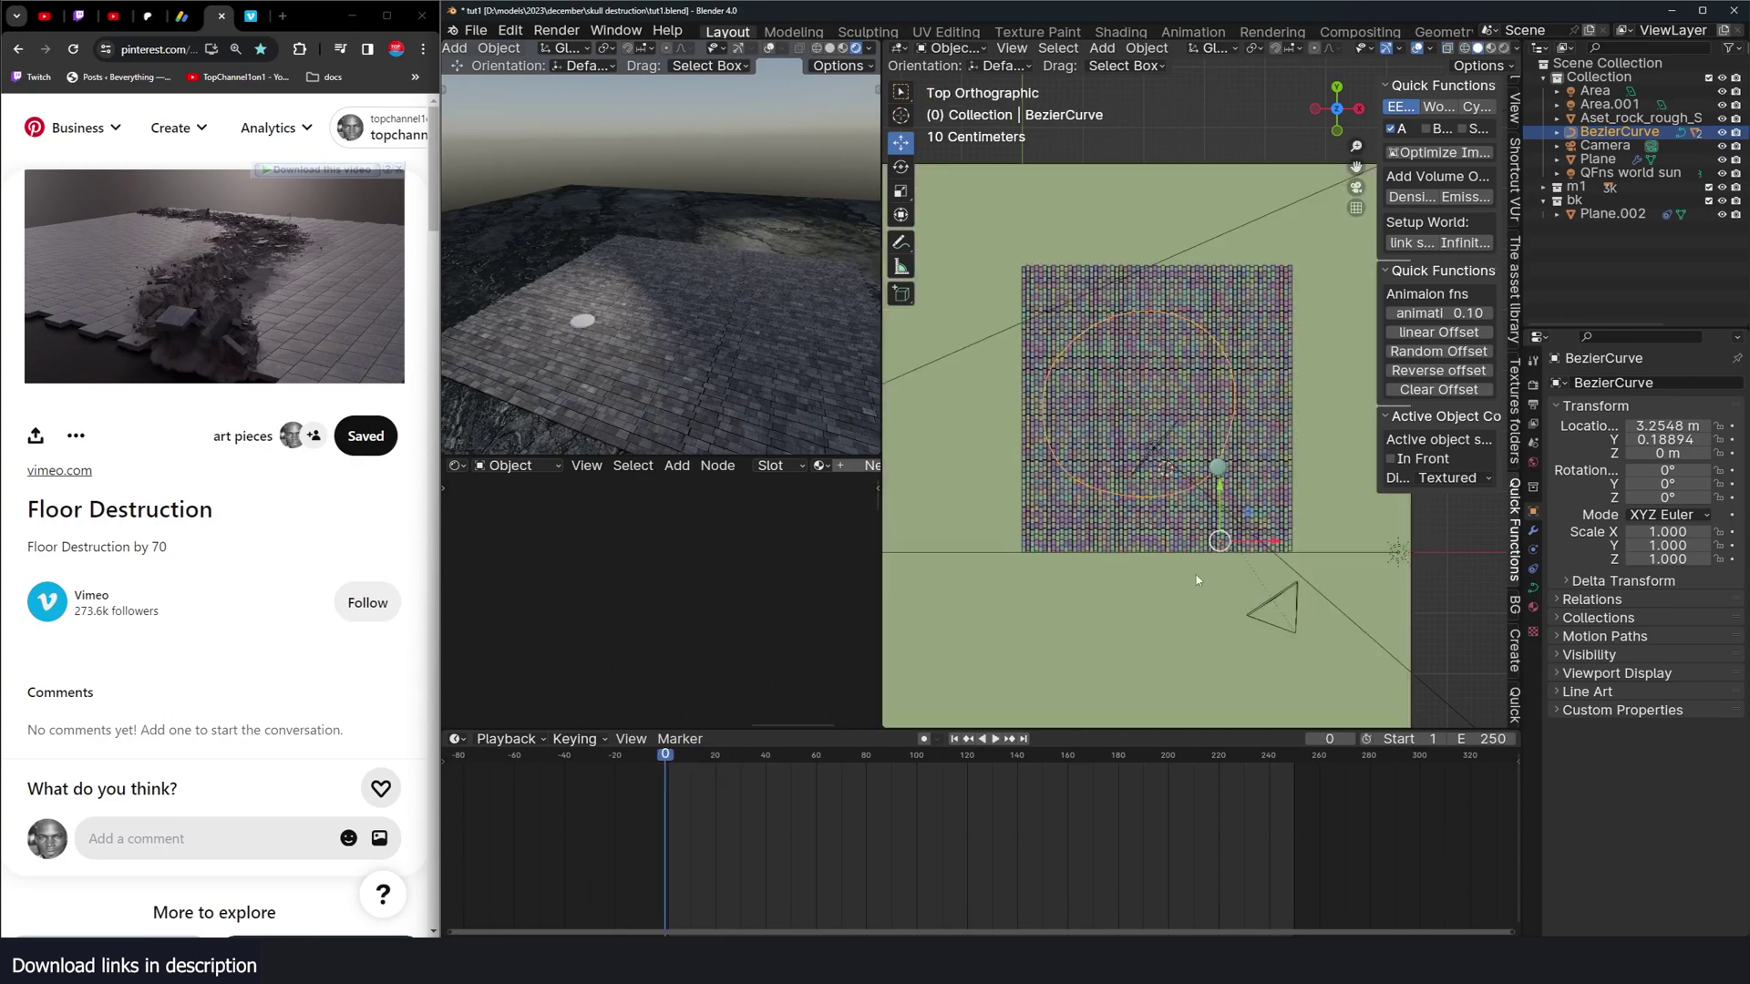
scroll(1175, 579, "up", 2)
left_click(1177, 574)
left_click(1532, 549)
left_click(1535, 444)
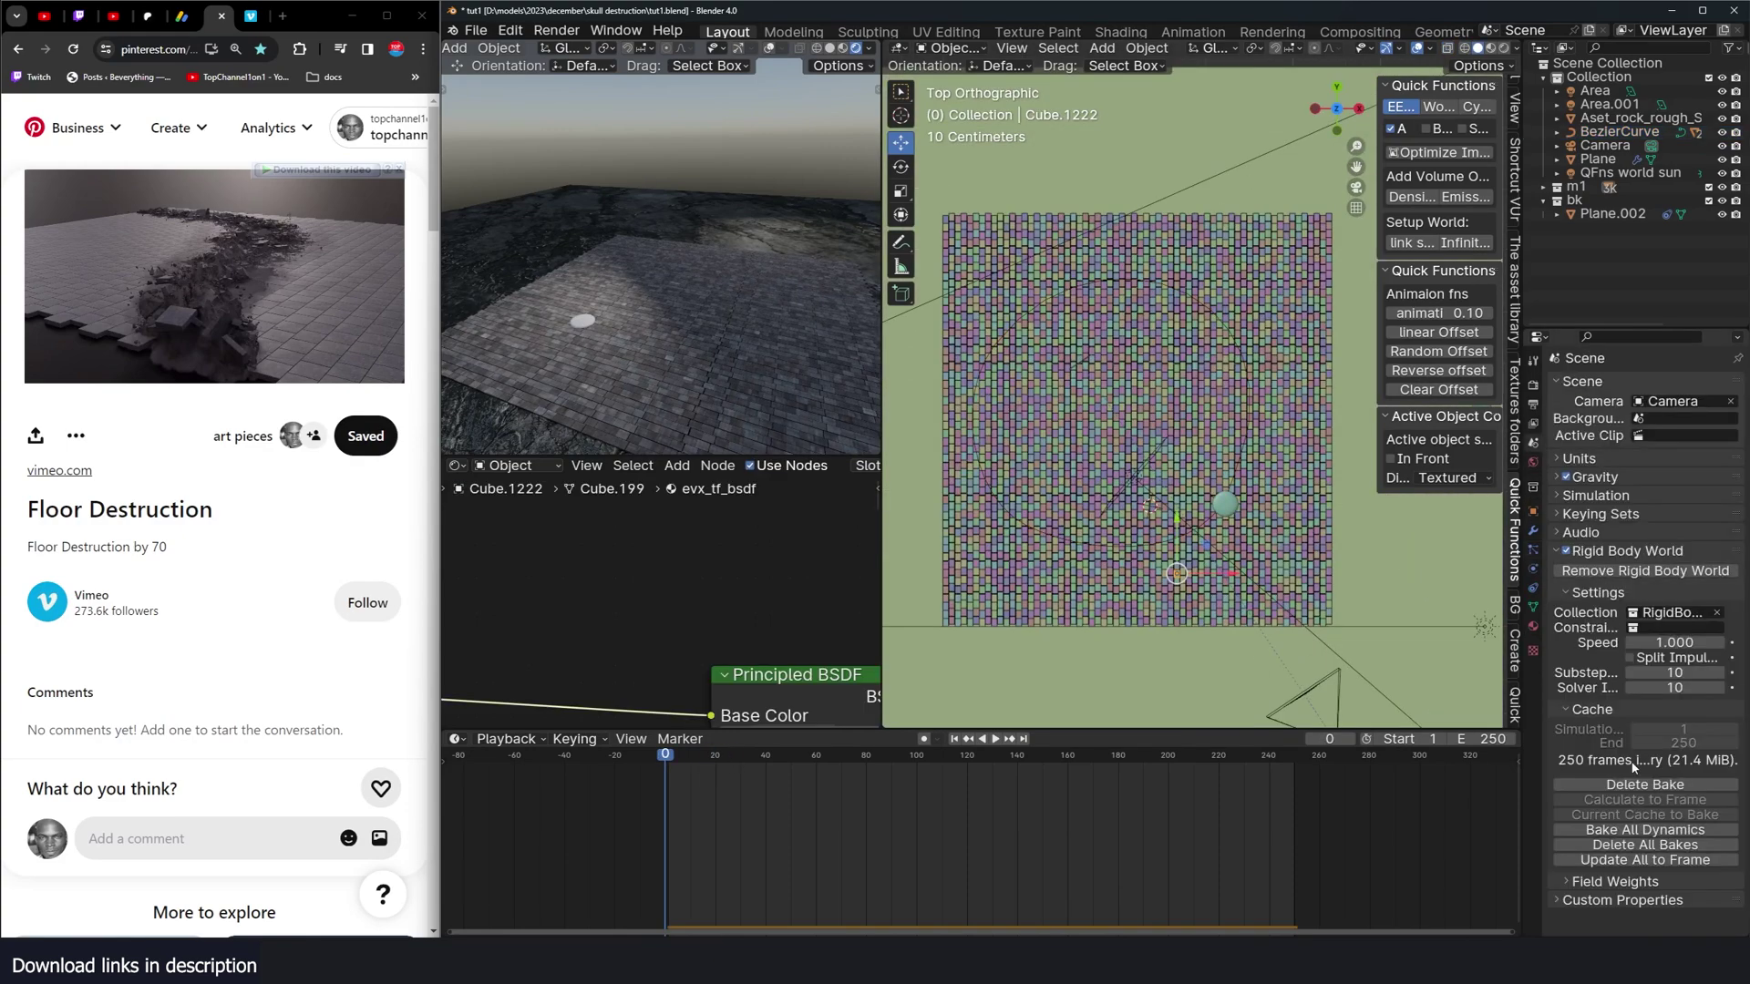
left_click(1654, 789)
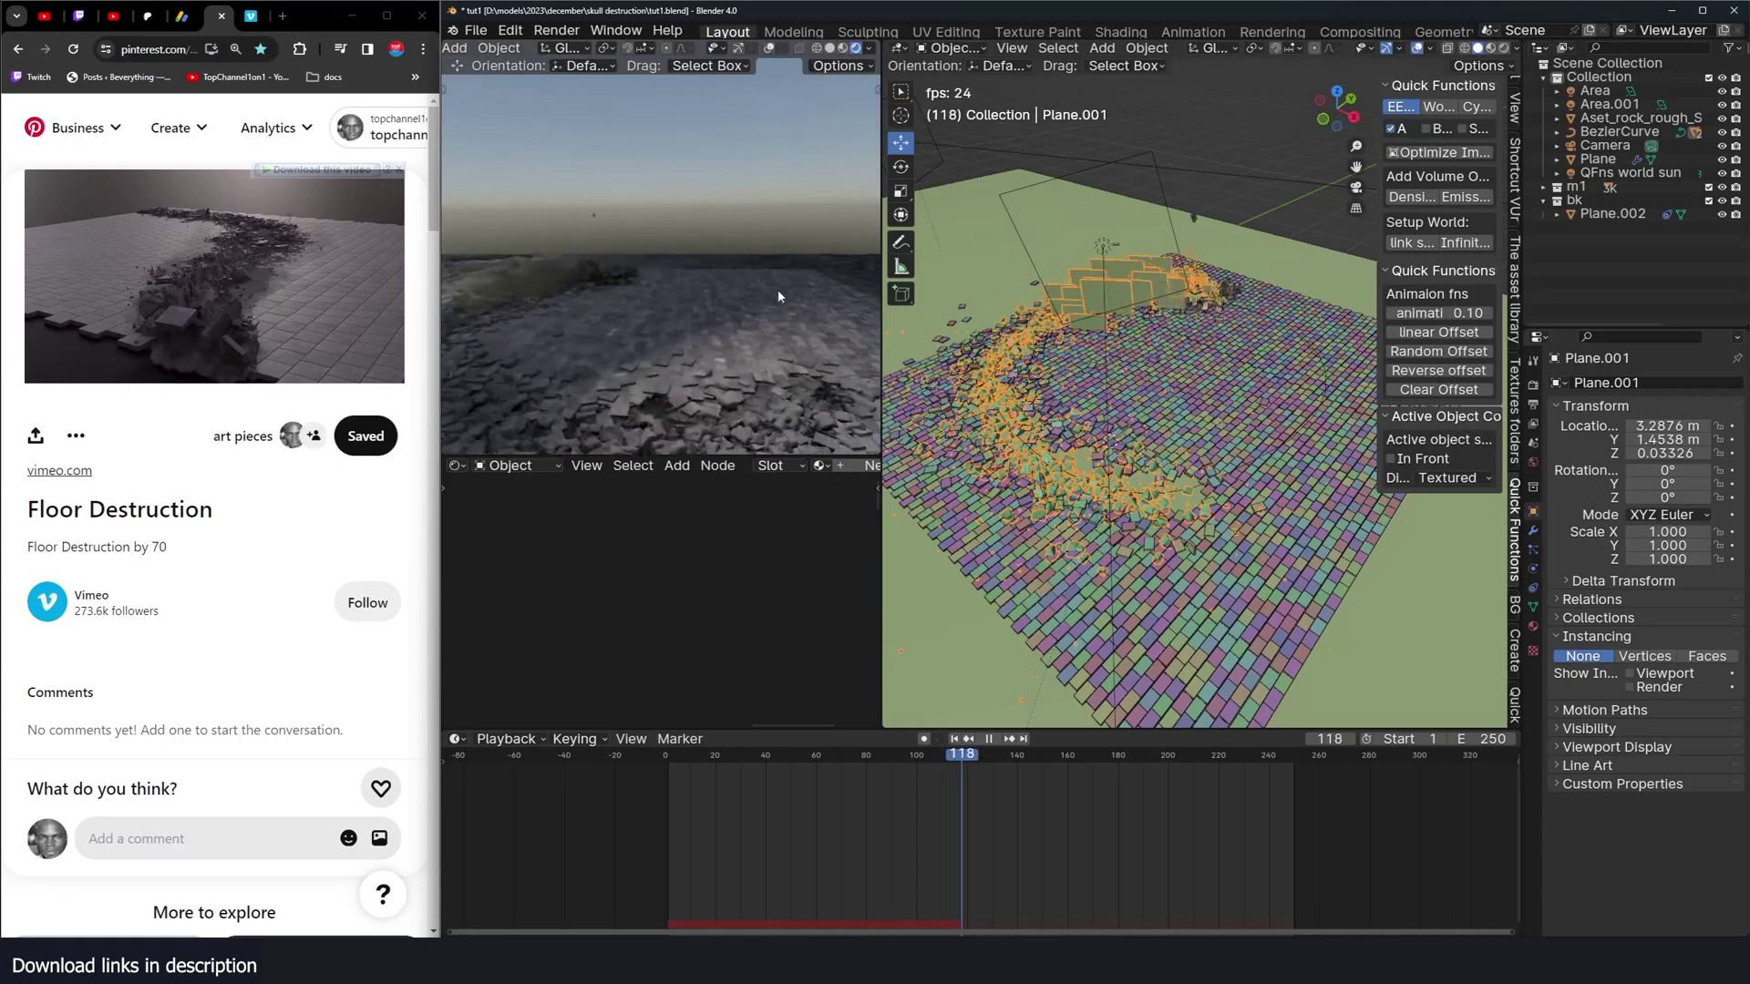
Step: Restart the animation from the beginning and watch the destruction and smoke follow the round path
key("Escape")
key("space")
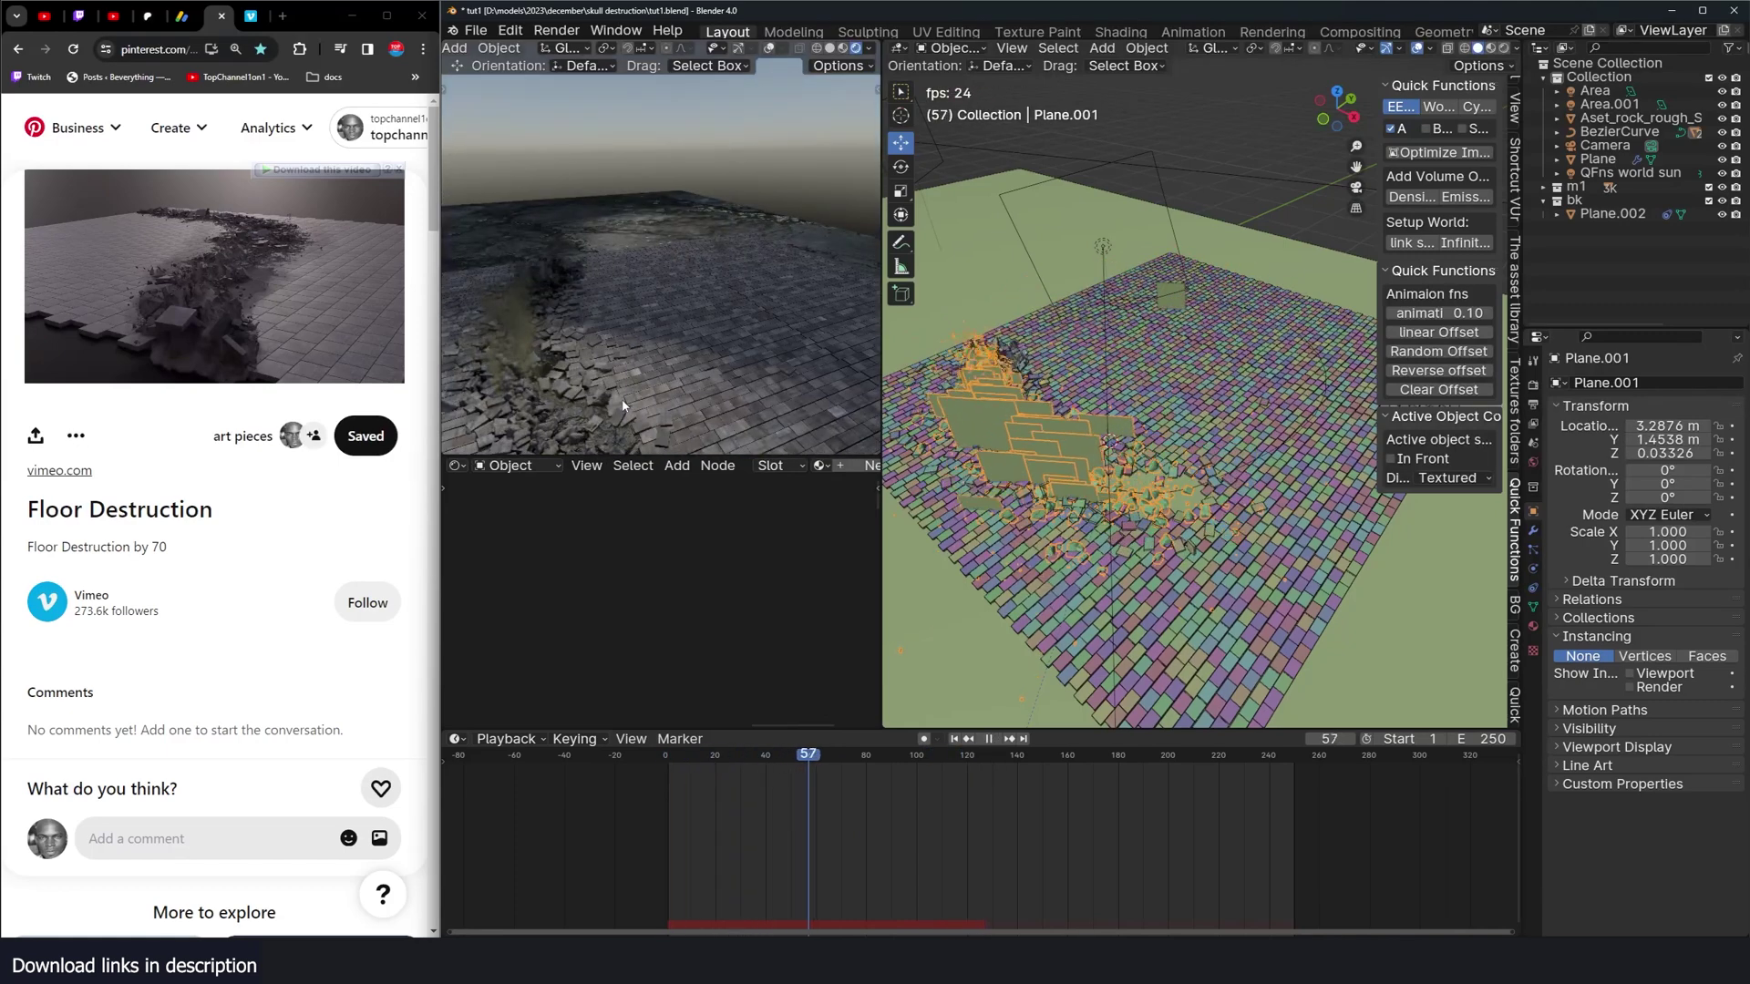